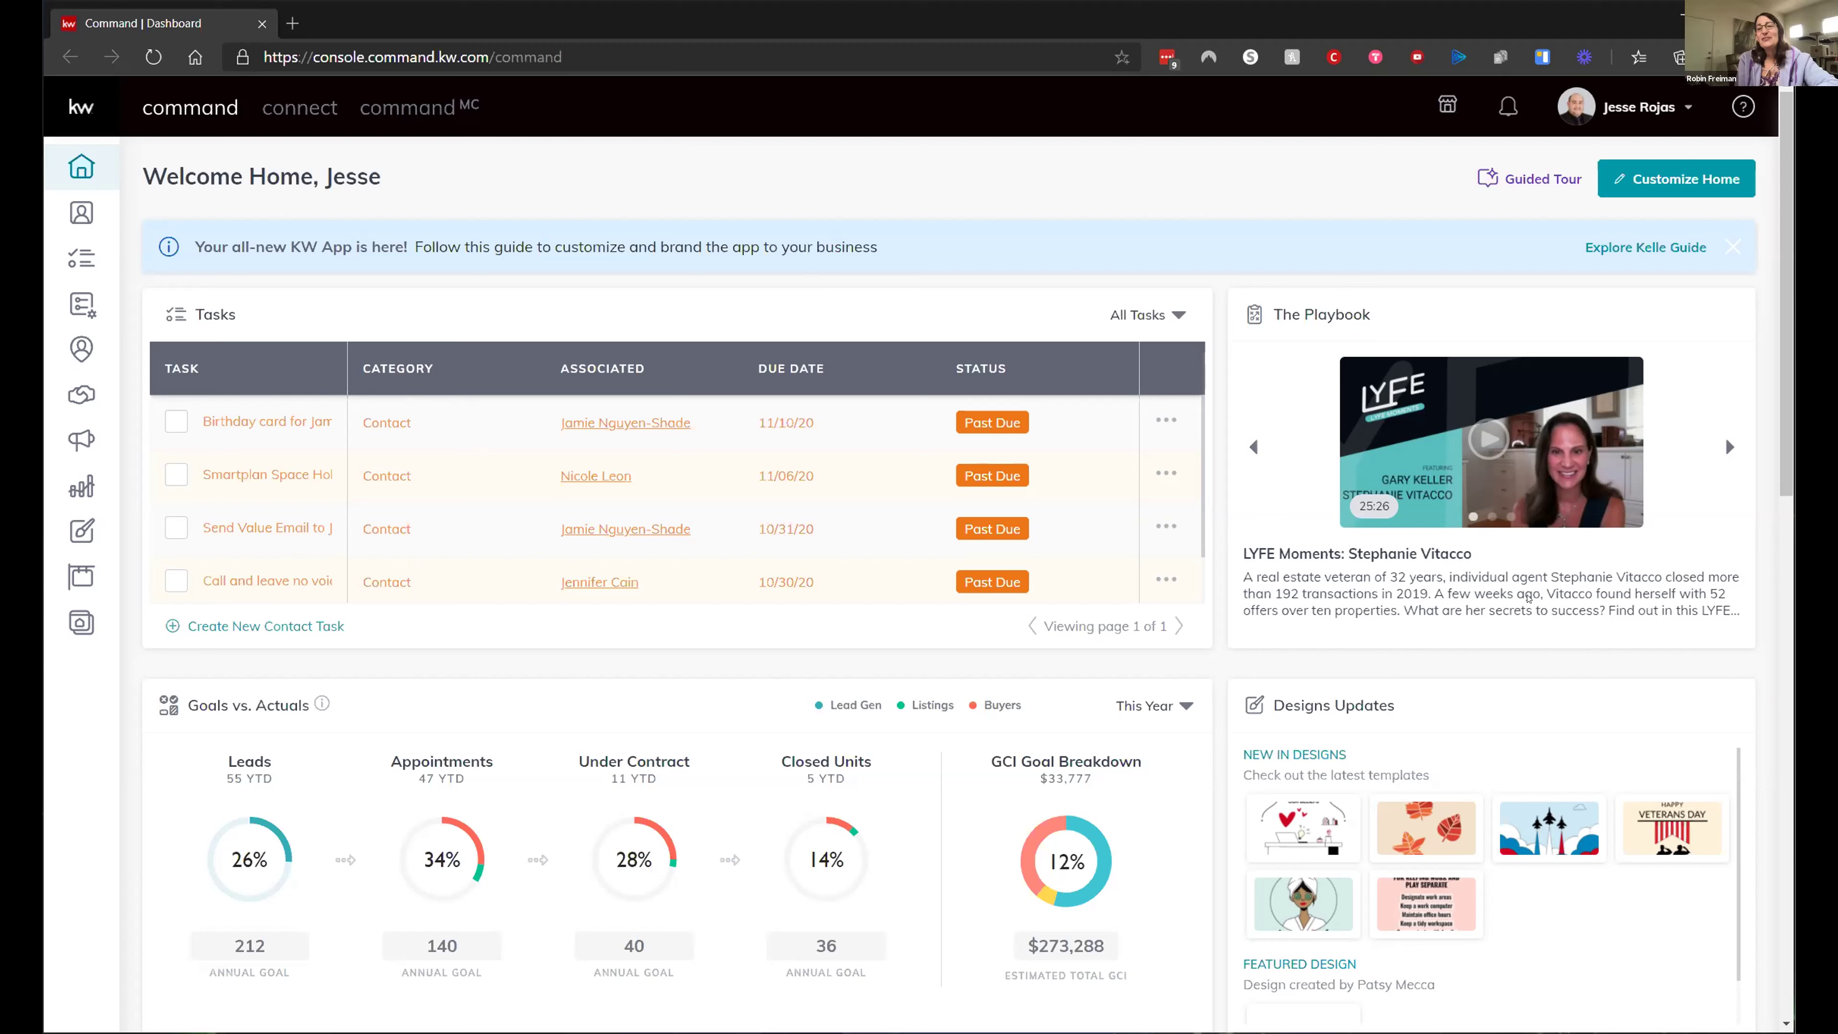
{"action": "left_click", "coordinate": [1728, 446]}
{"action": "left_click", "coordinate": [1727, 446]}
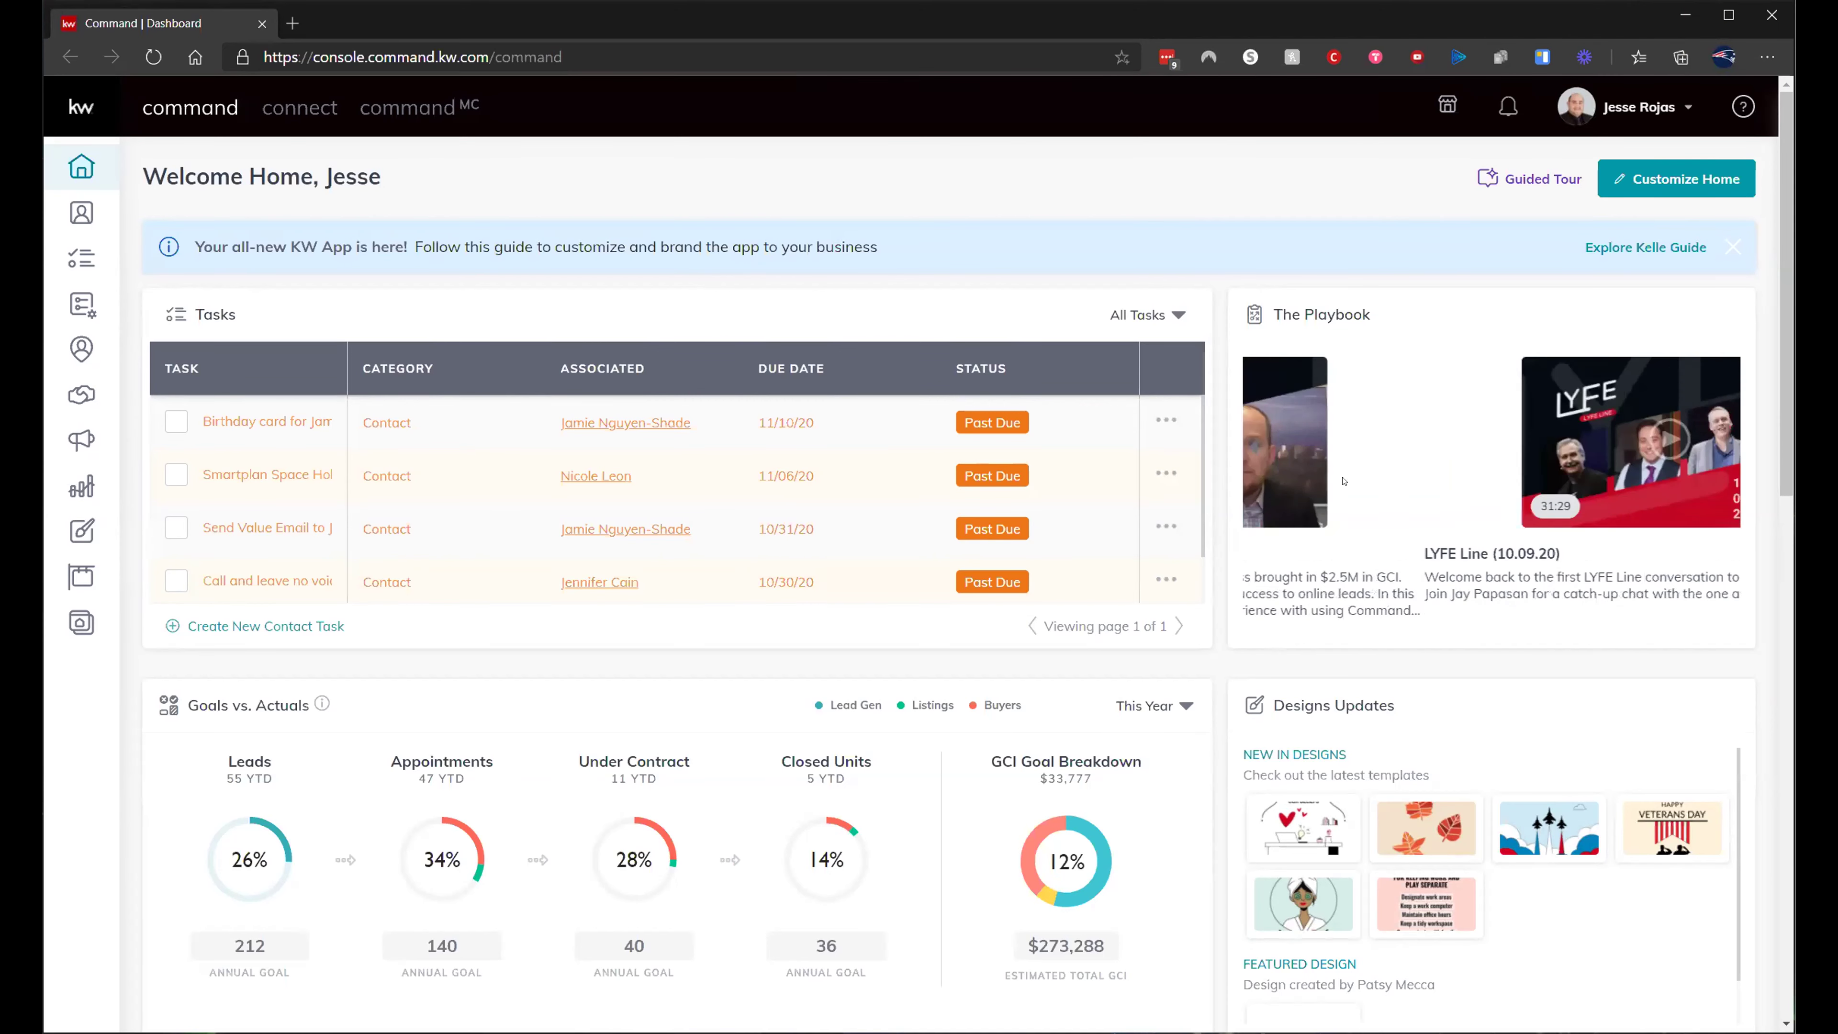
{"action": "left_click", "coordinate": [1252, 447]}
{"action": "left_click", "coordinate": [1251, 446]}
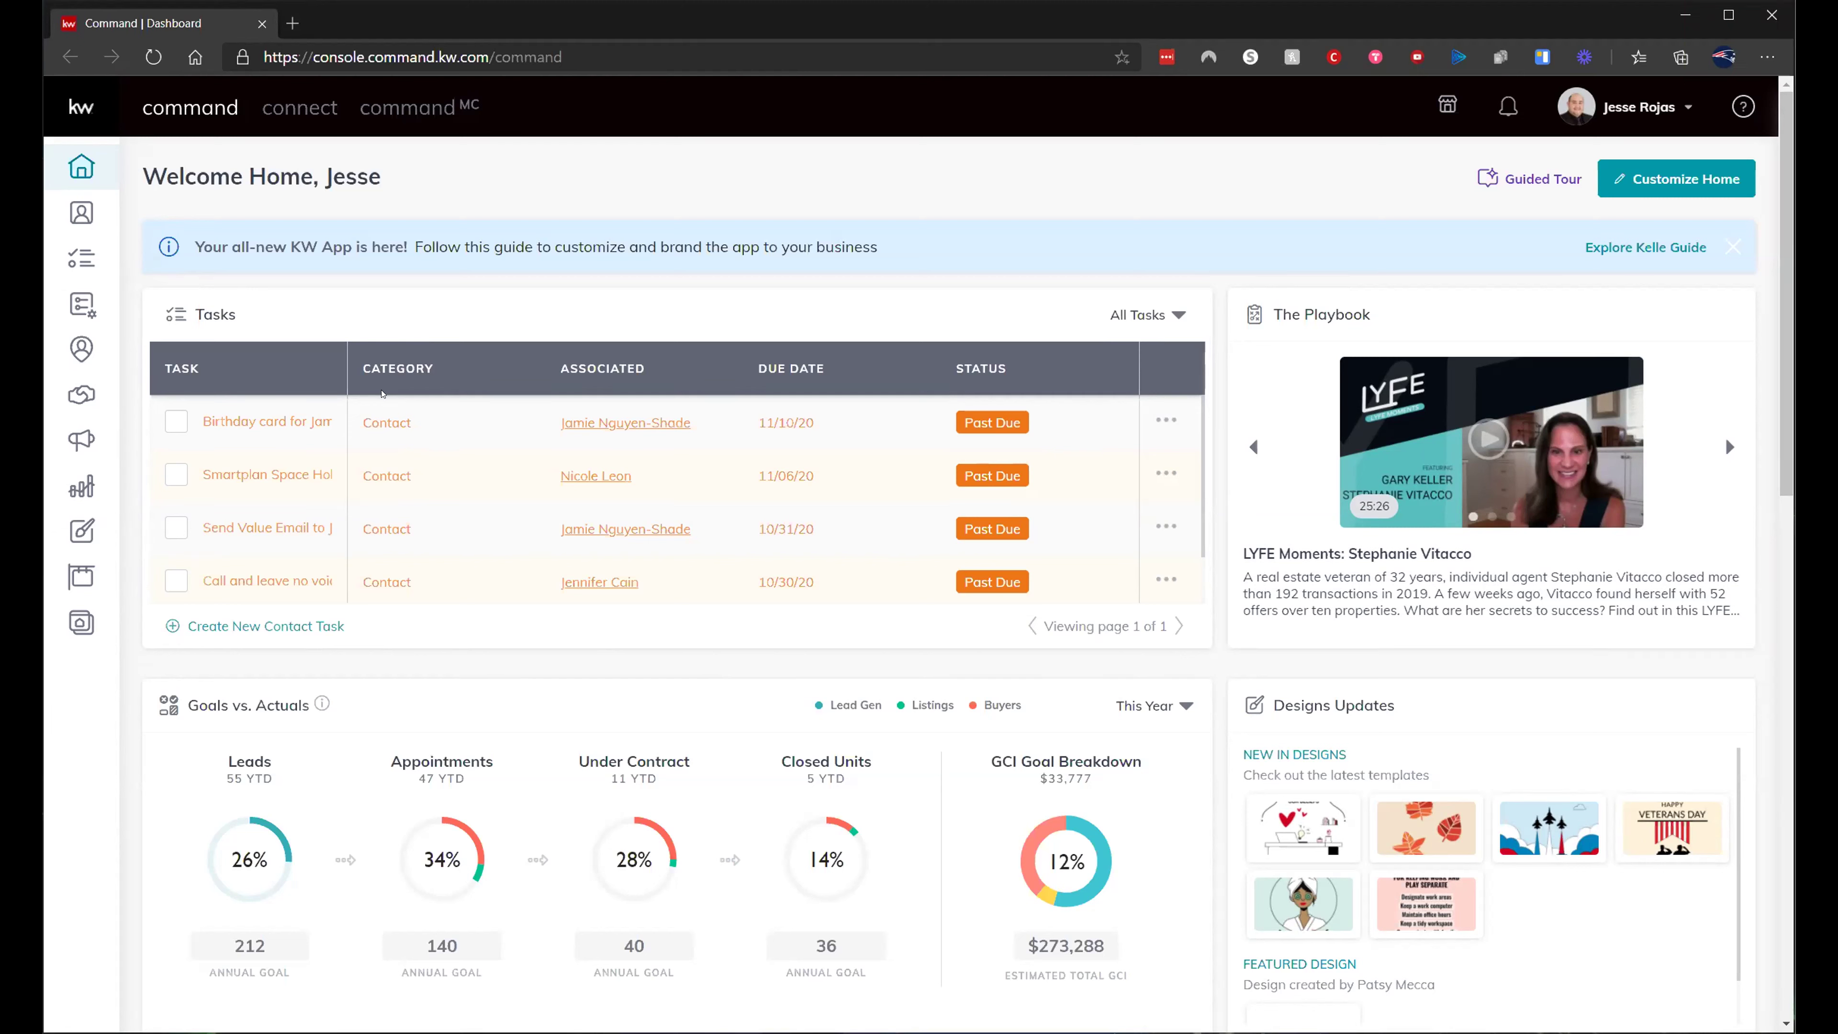
- Widen the Task column and mark the Smartplan Space Holder task complete
{"action": "left_click_drag", "start_coordinate": [349, 377], "coordinate": [423, 403]}
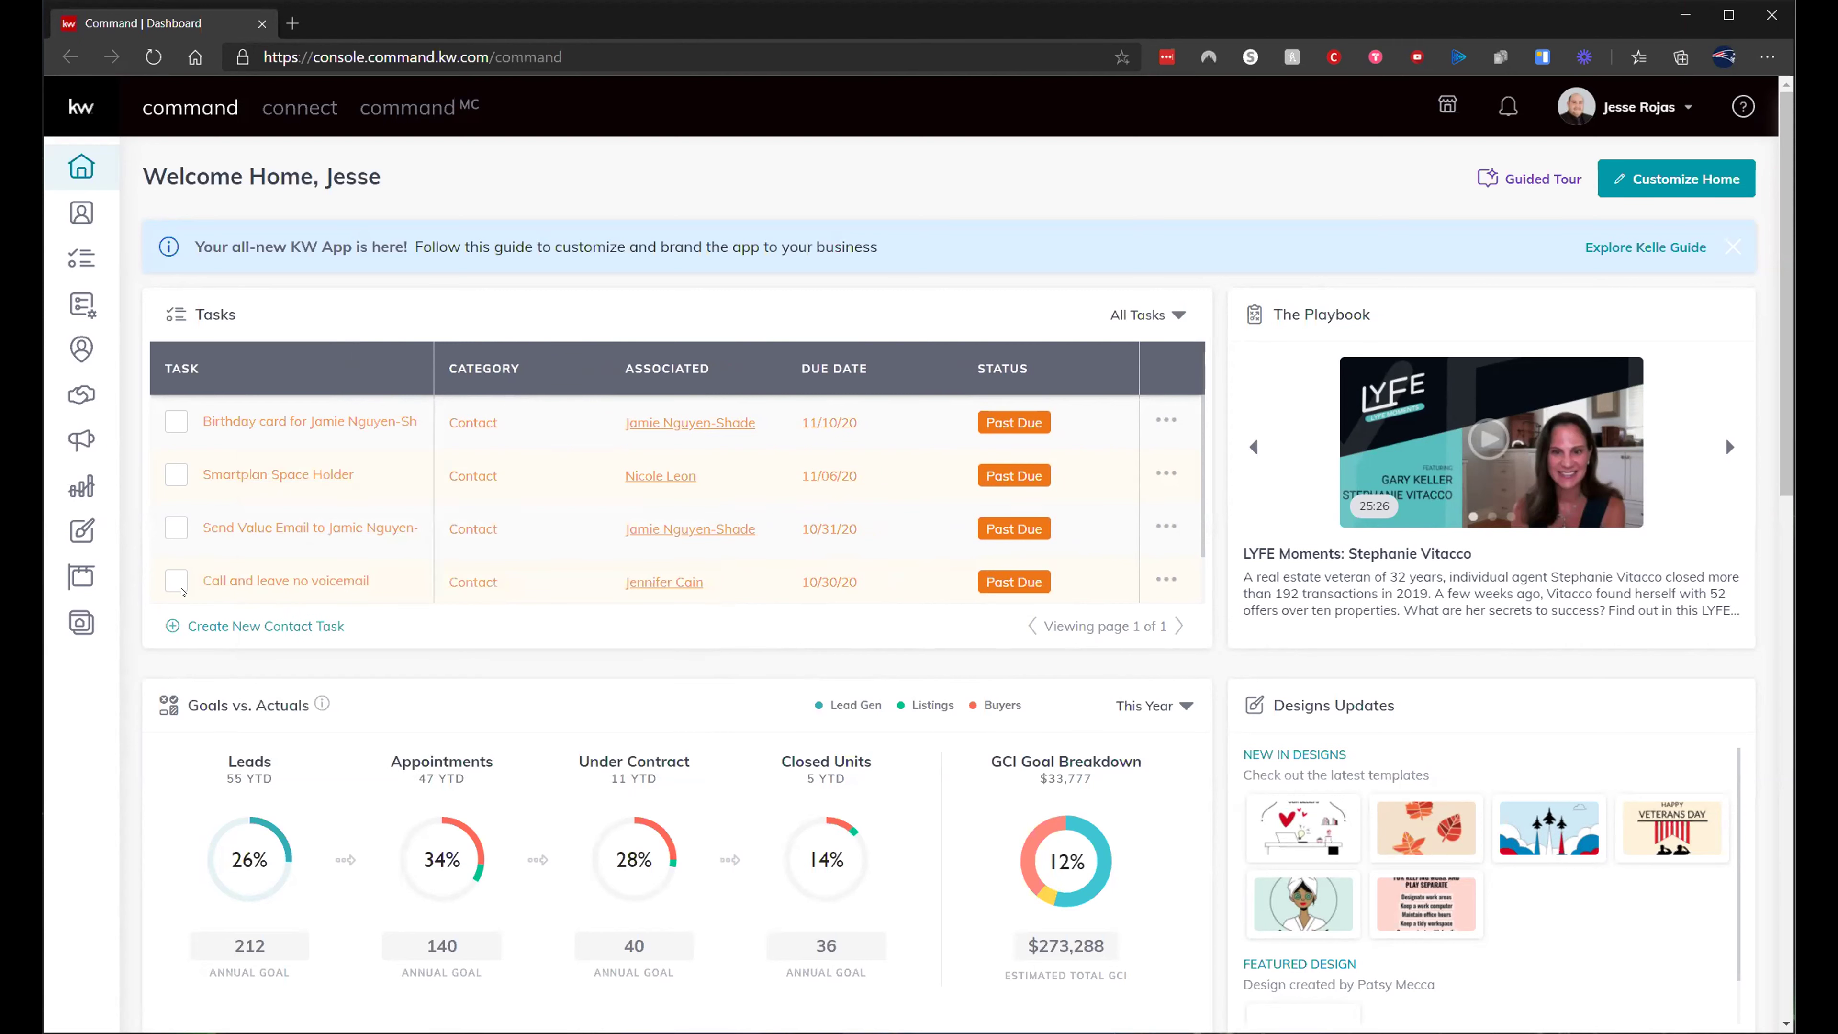
{"action": "left_click", "coordinate": [174, 583]}
{"action": "left_click", "coordinate": [174, 475]}
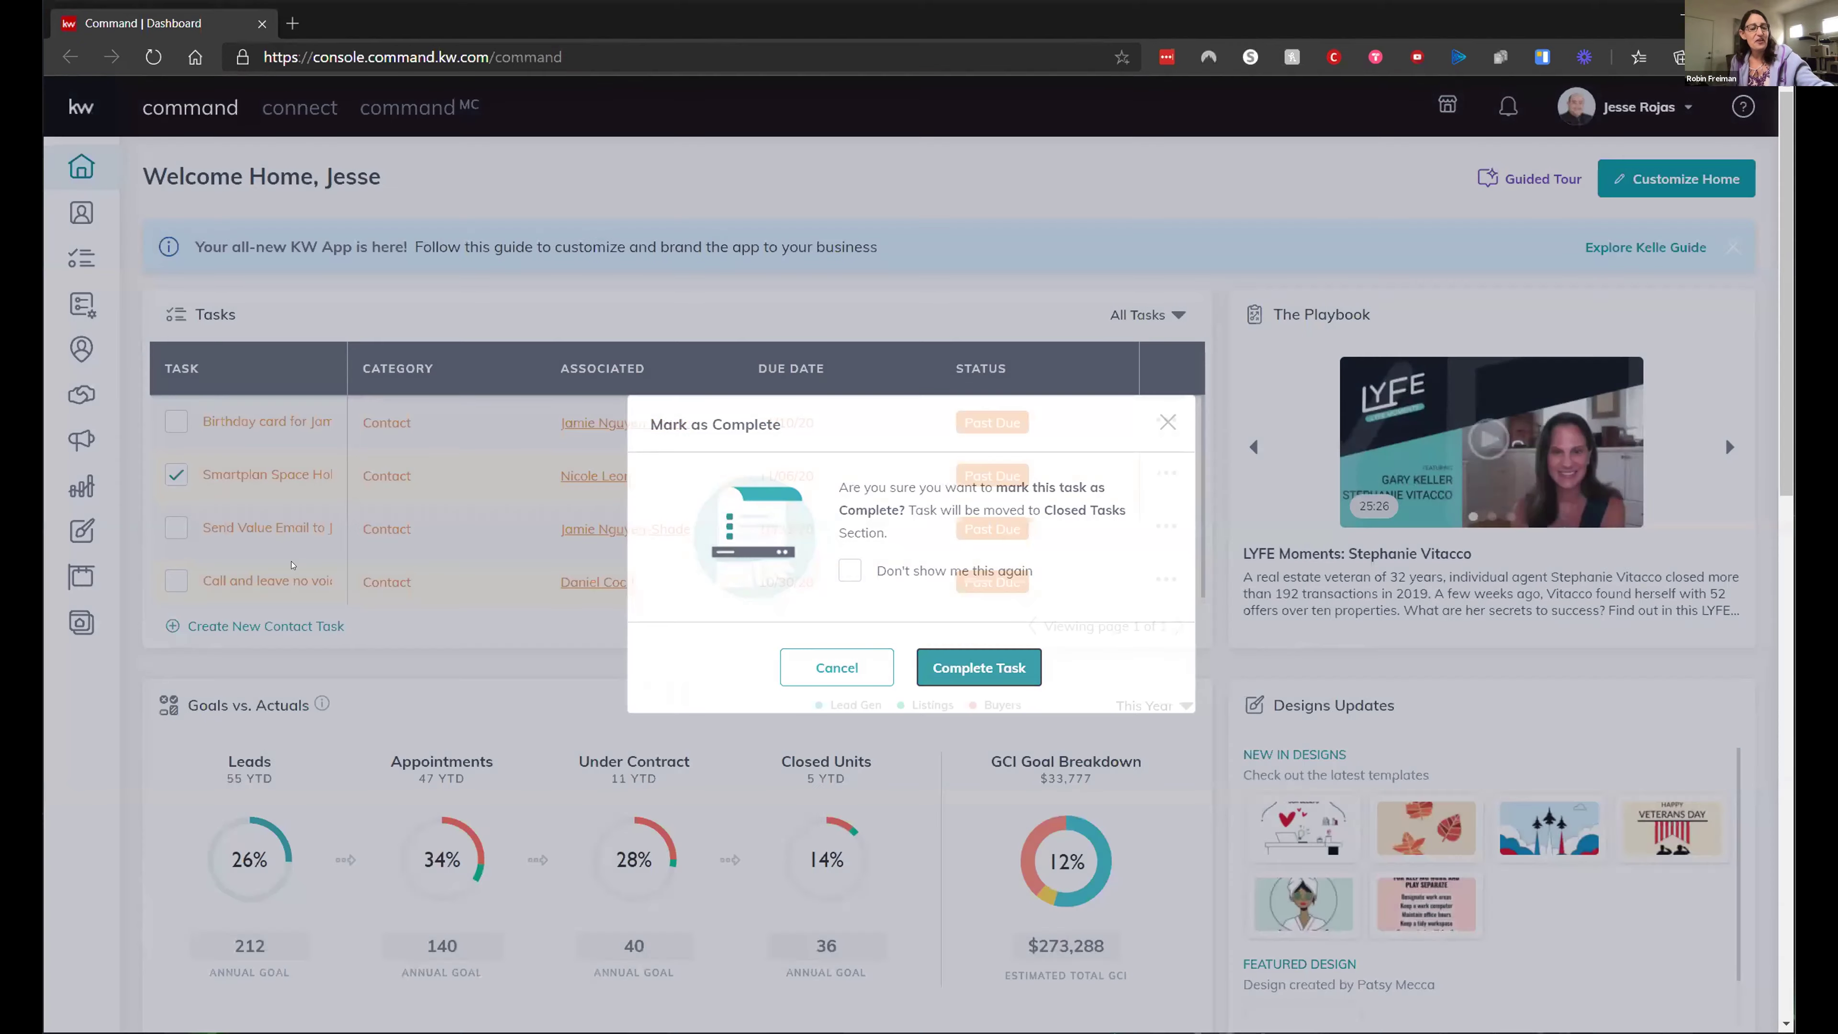
{"action": "left_click", "coordinate": [980, 666]}
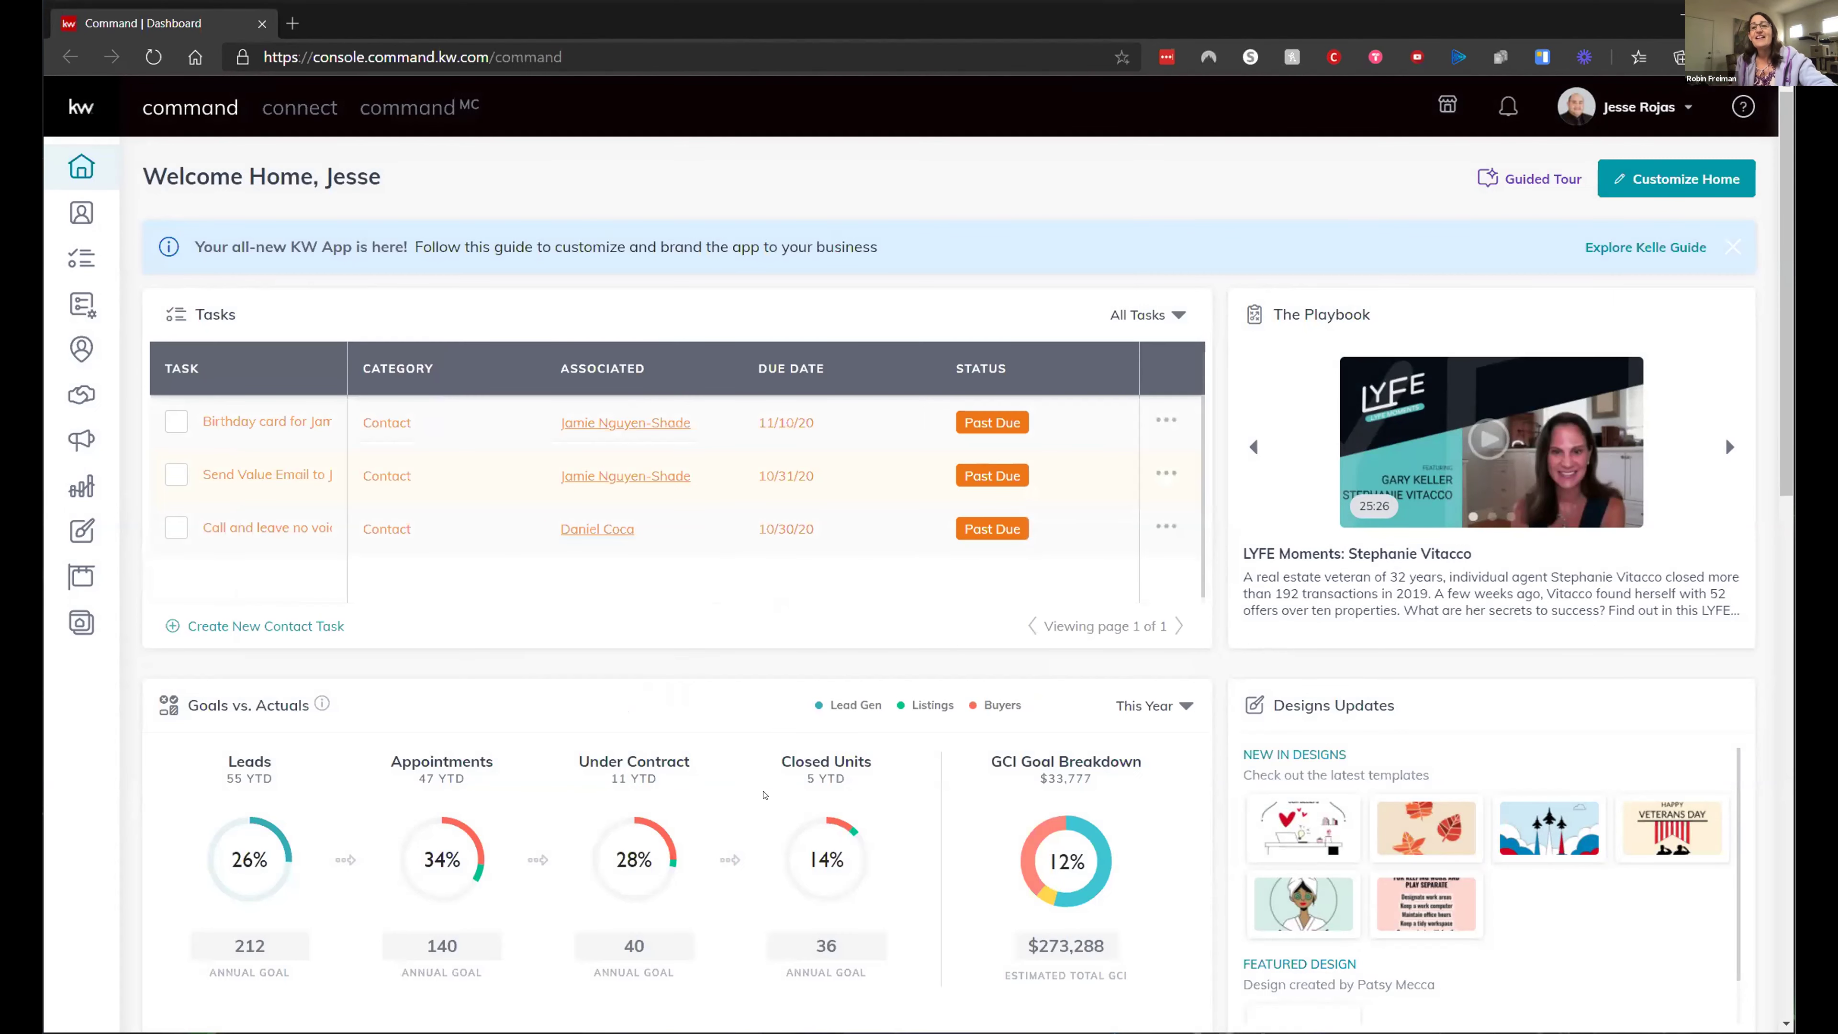
- Complete the 'Call and leave no voicemail' and 'Send Value Email' tasks
{"action": "mouse_move", "coordinate": [204, 528]}
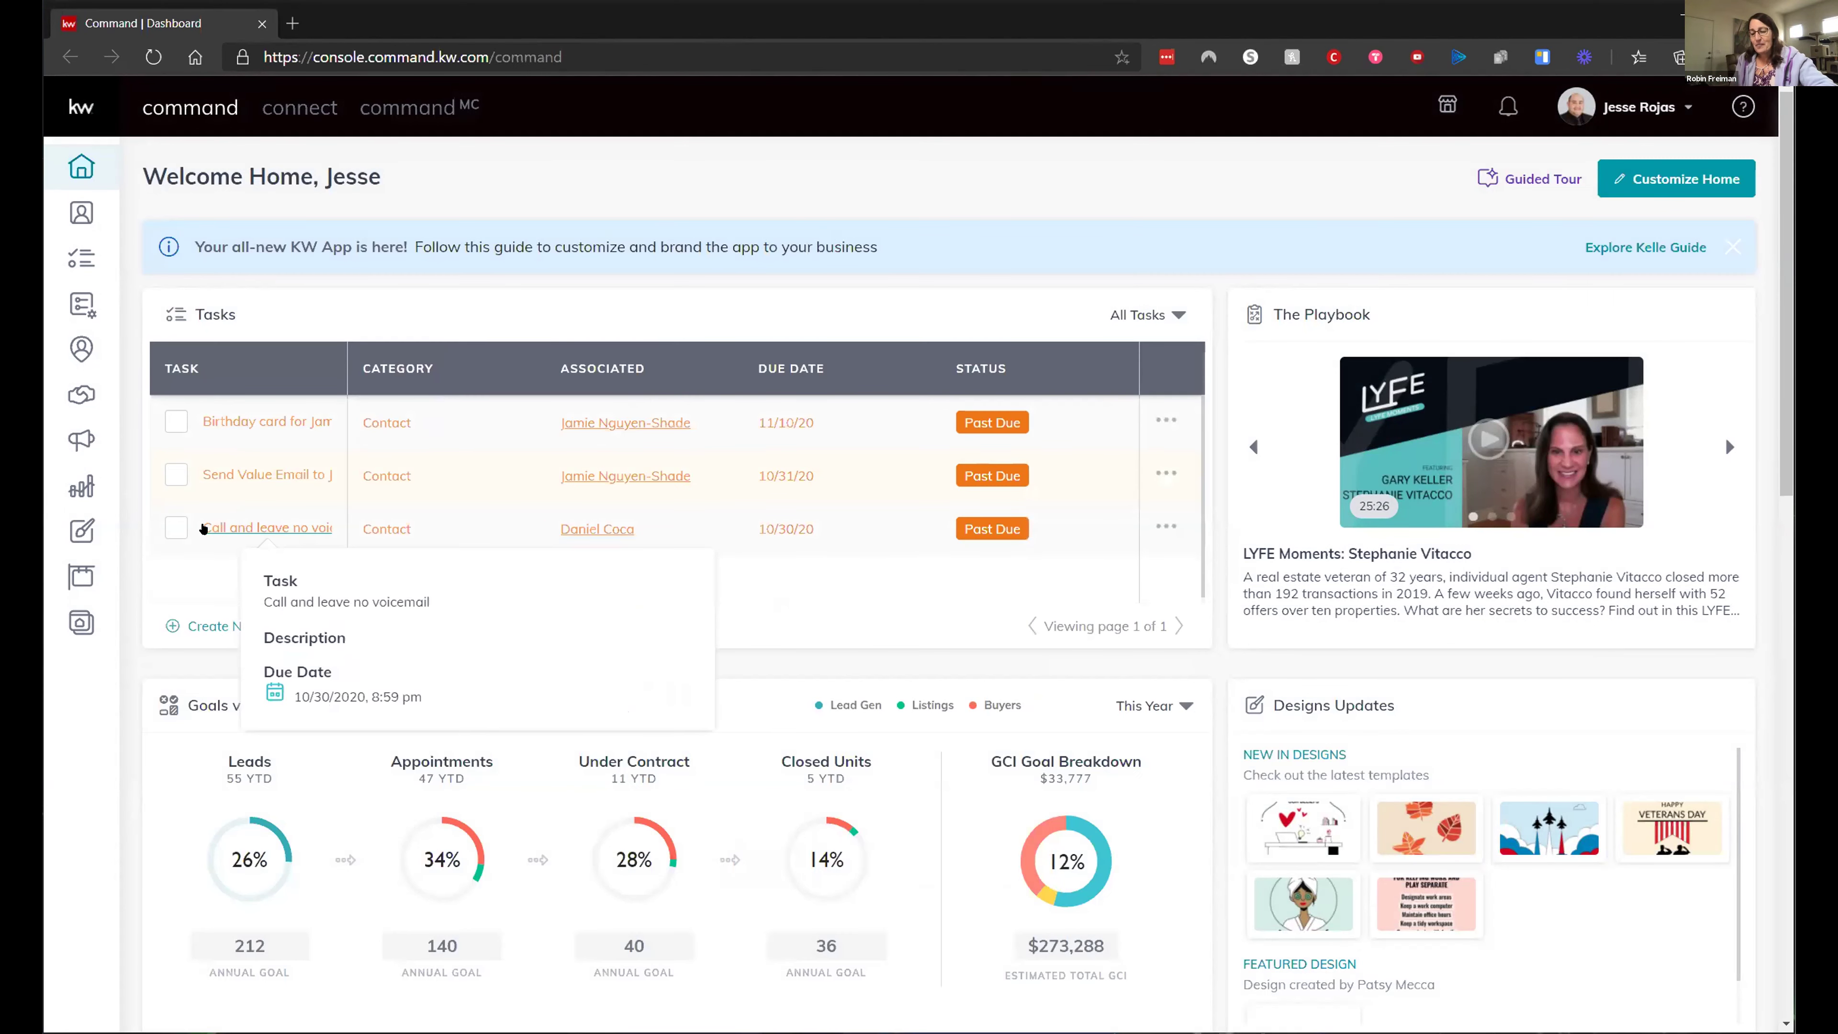
{"action": "left_click", "coordinate": [173, 529]}
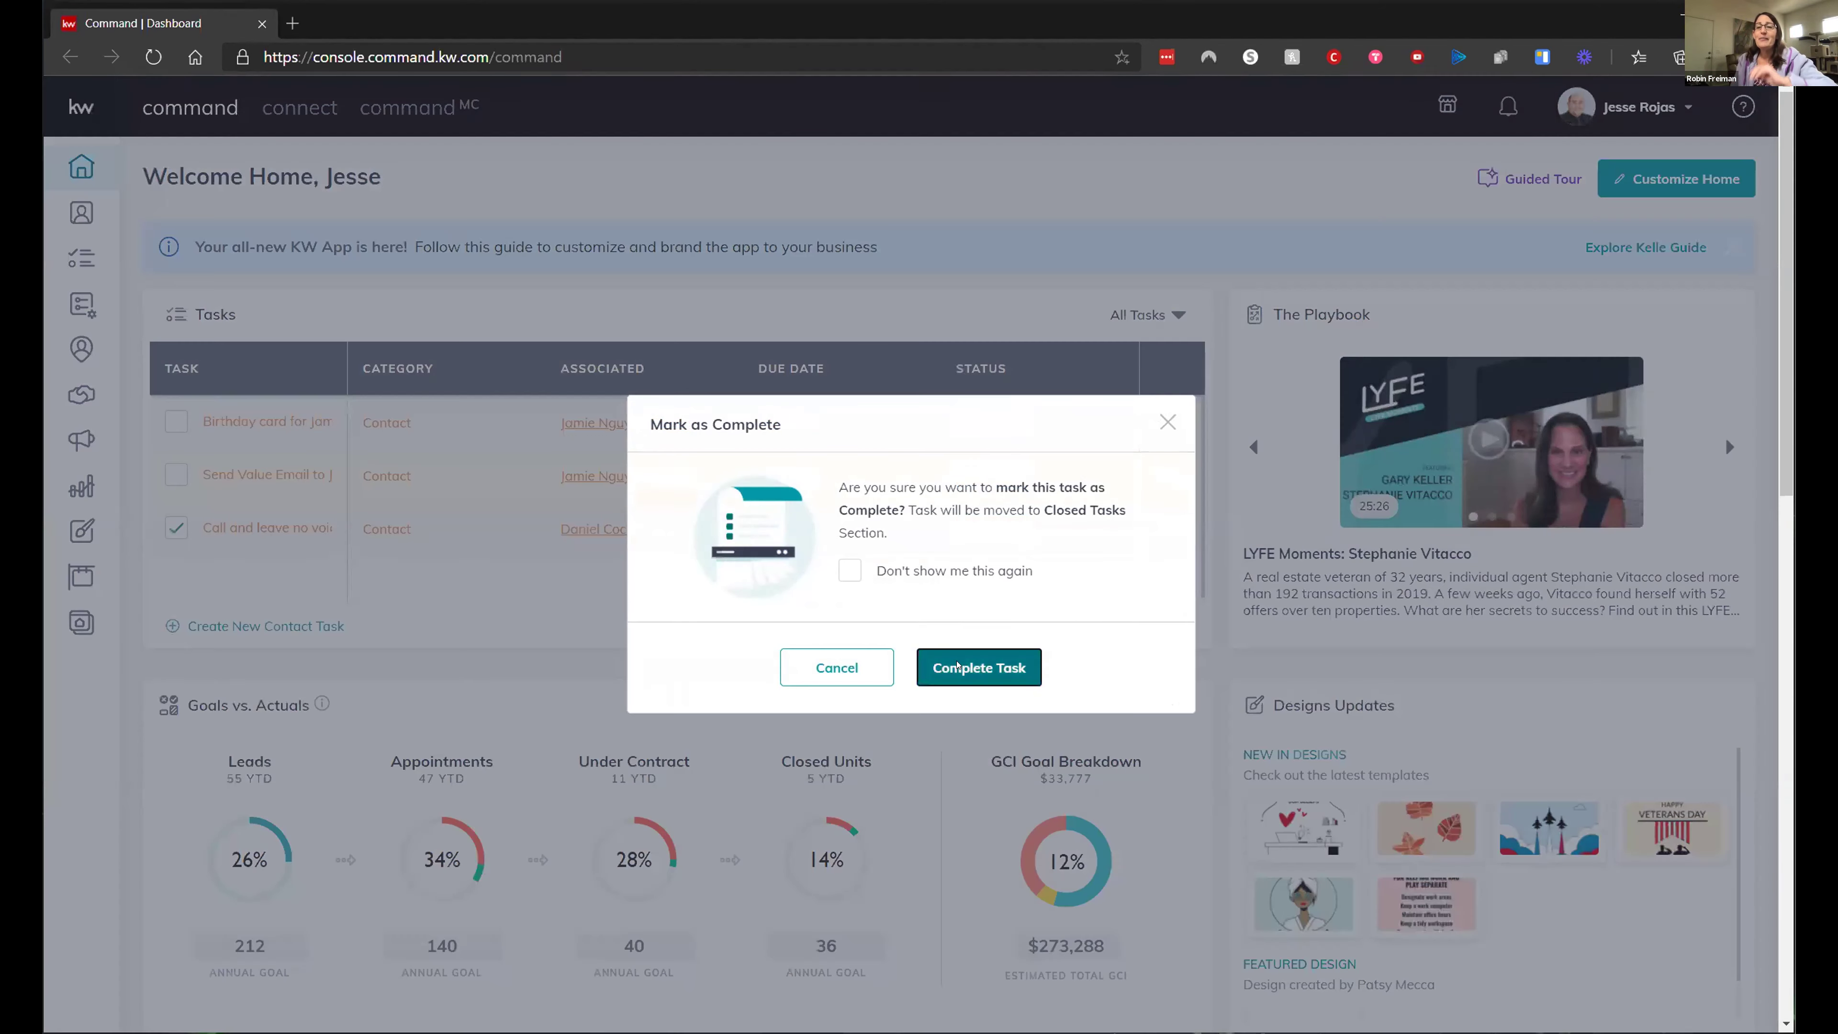
{"action": "left_click", "coordinate": [957, 666]}
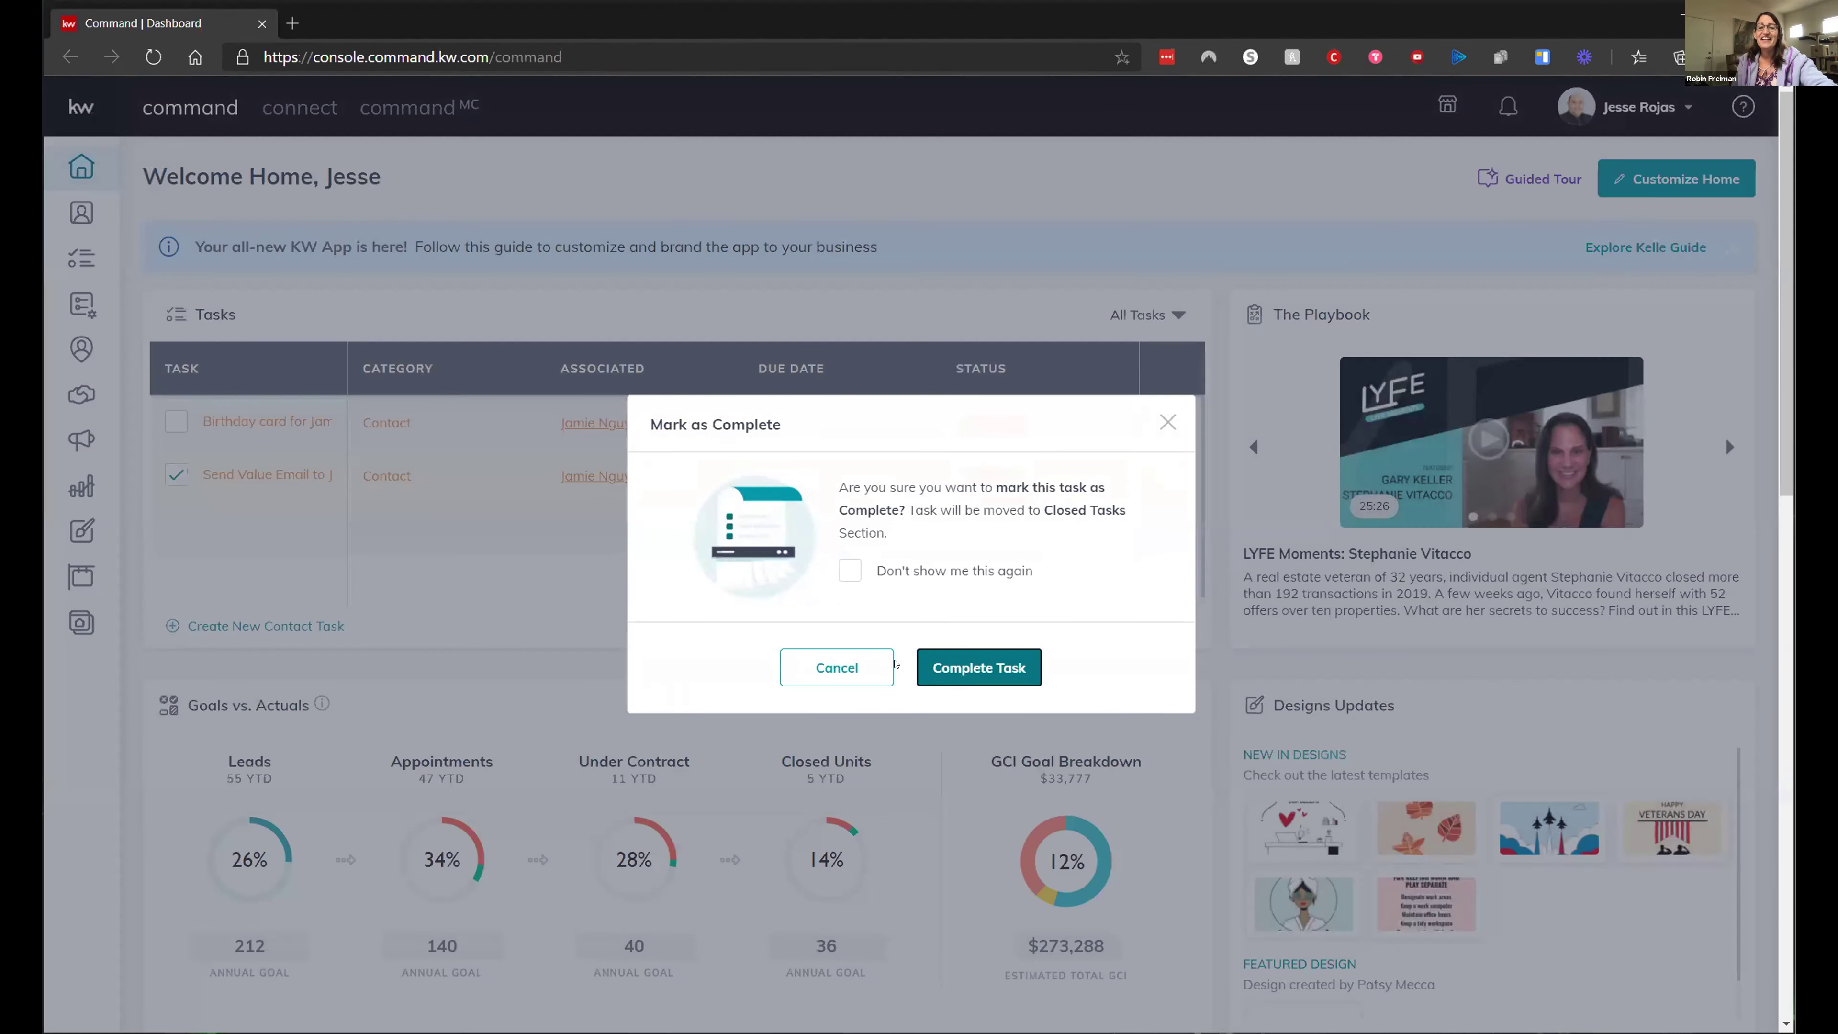
{"action": "left_click", "coordinate": [920, 666]}
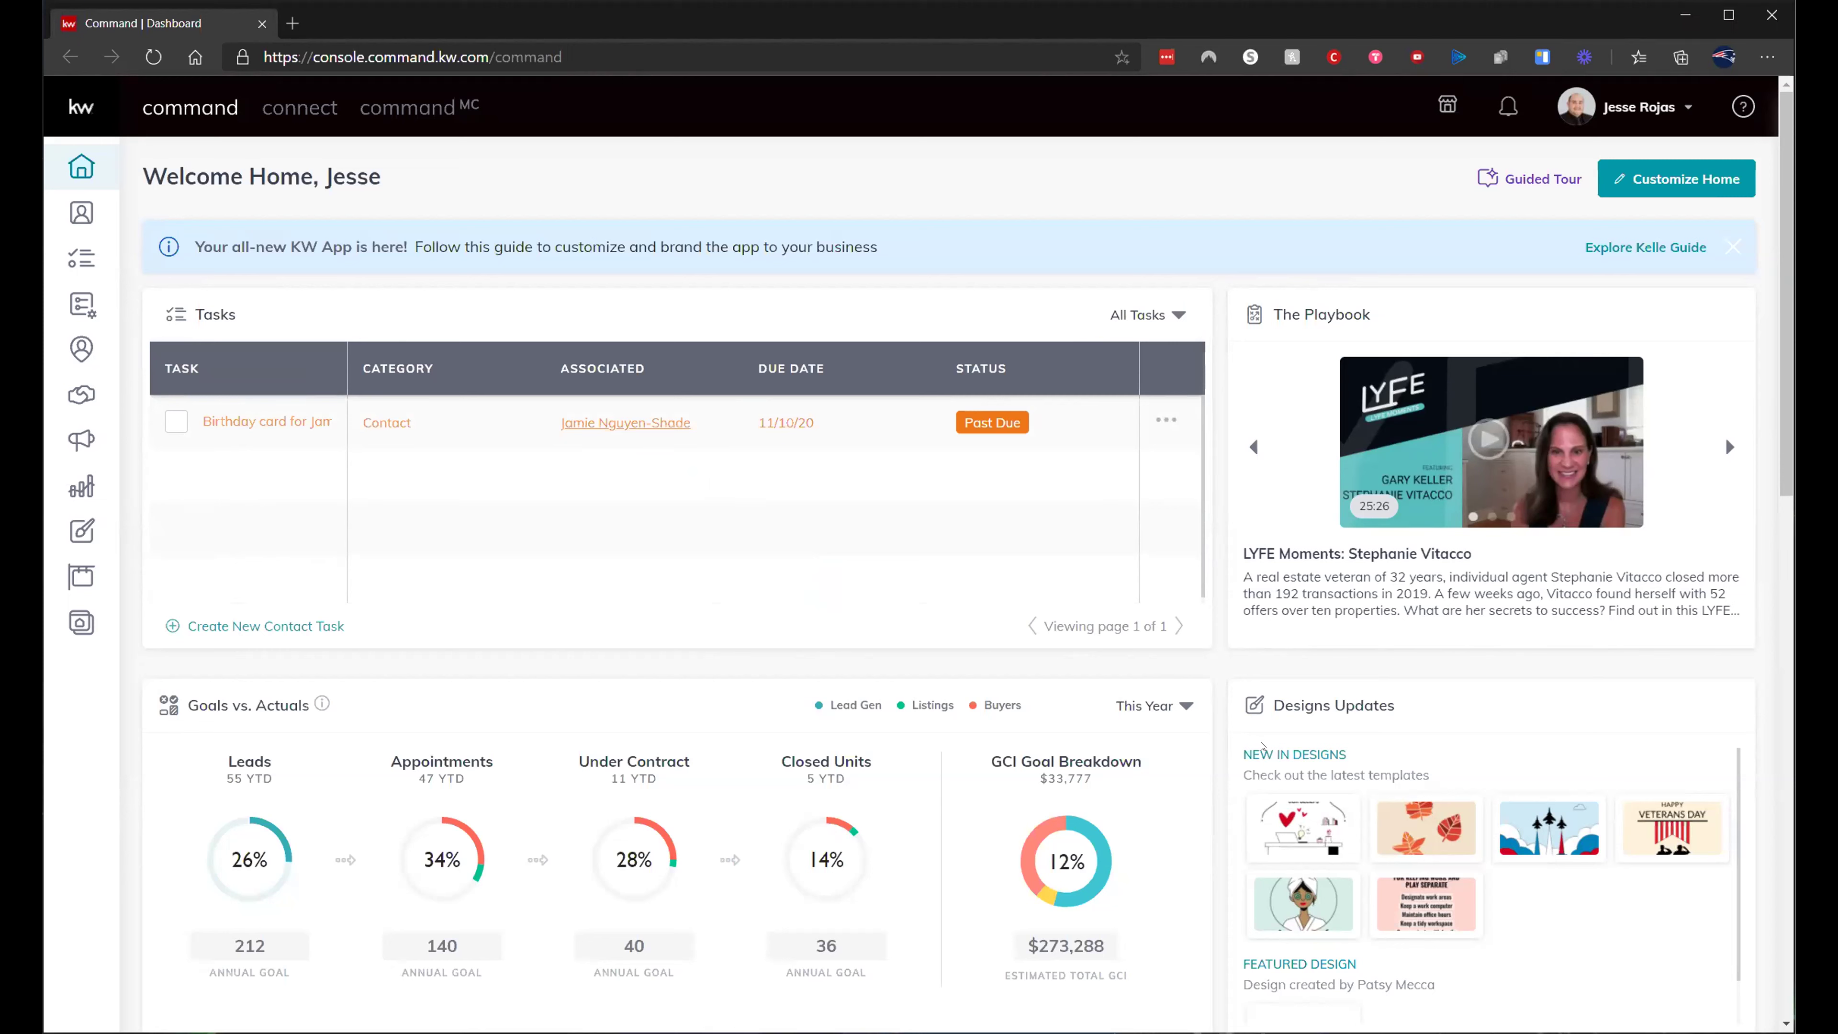
{"action": "mouse_move", "coordinate": [1422, 882]}
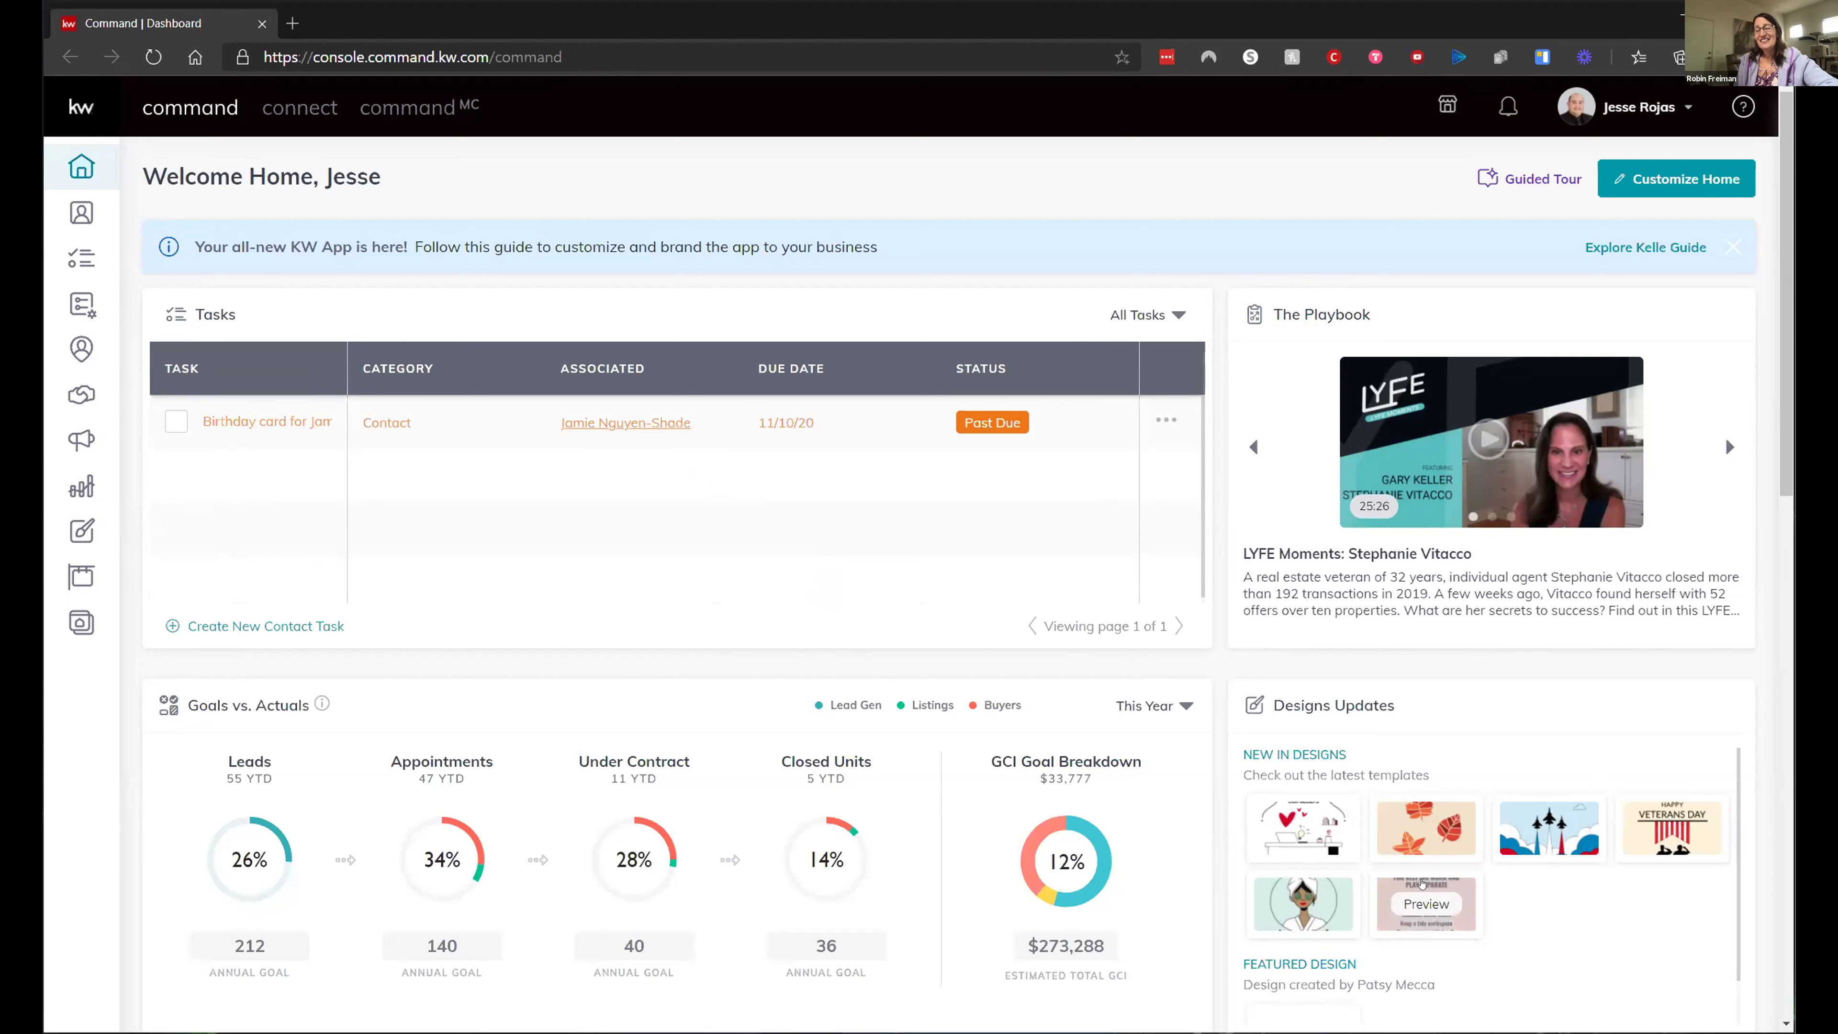
{"action": "mouse_move", "coordinate": [1347, 835]}
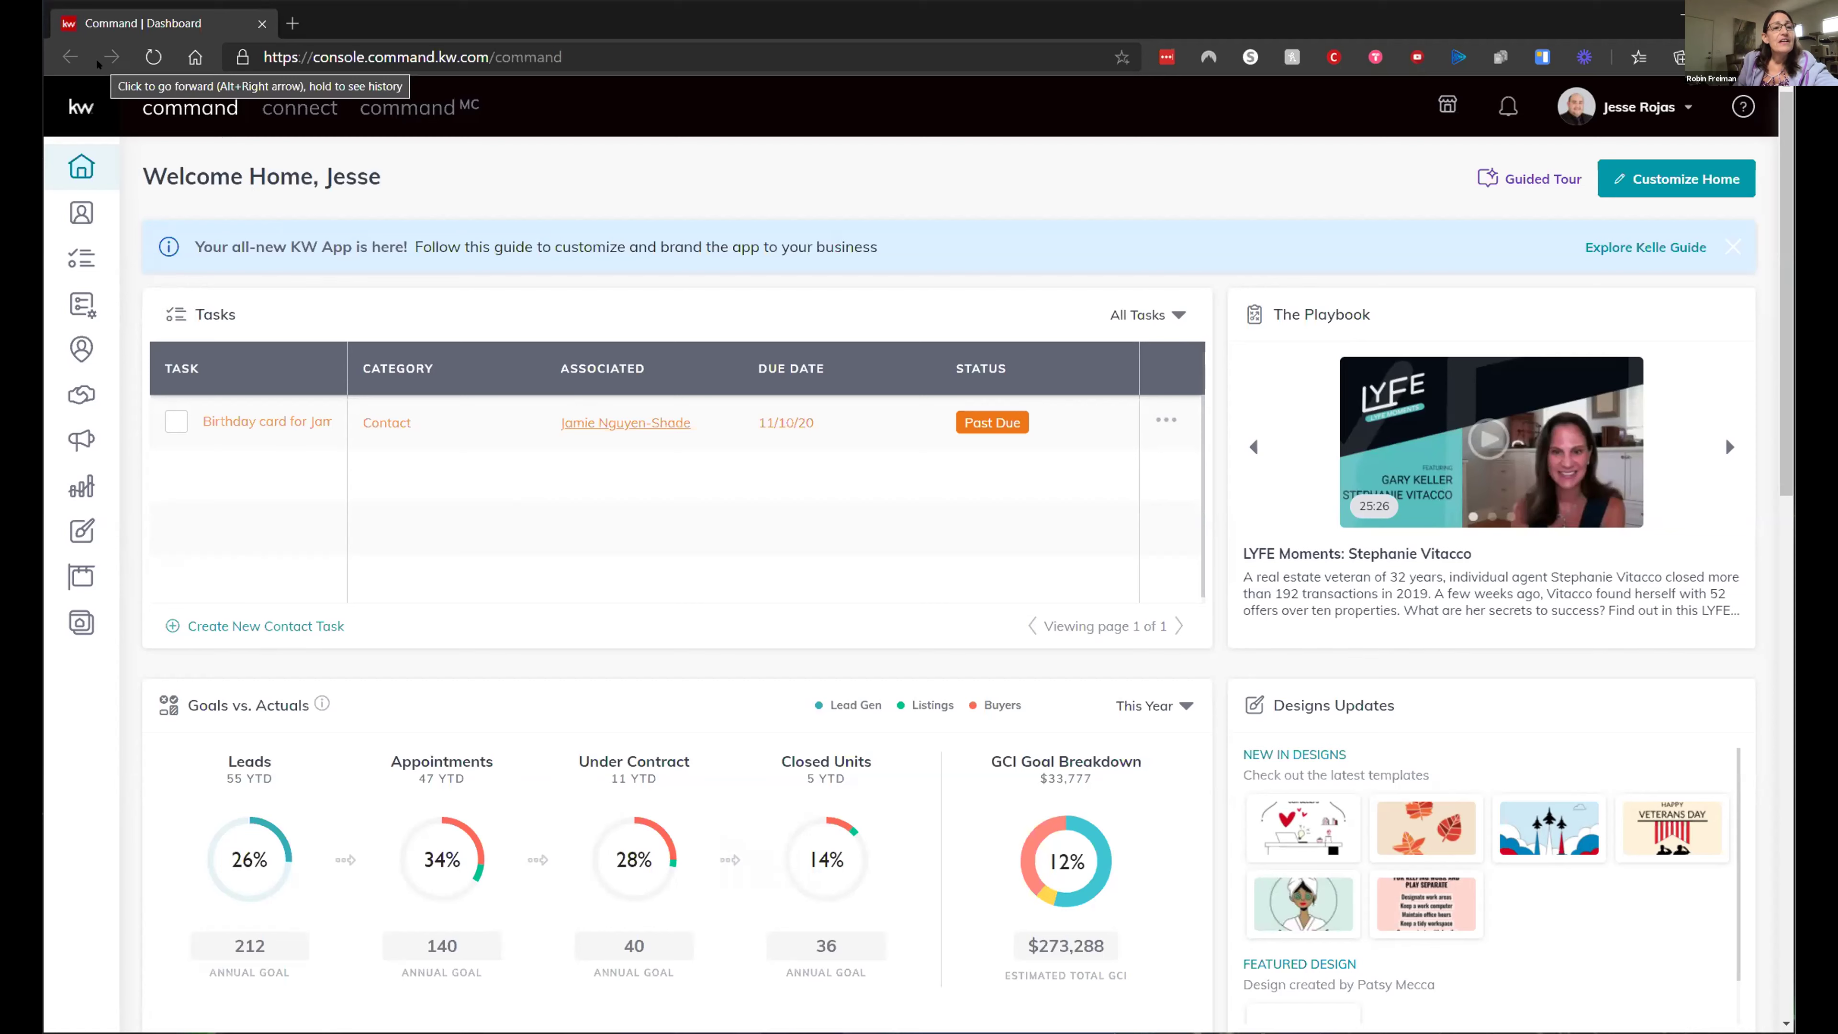
- Go to the Campaigns dashboard (Lead to Goal 26% On Target) and open the profile name dropdown
{"action": "left_click", "coordinate": [82, 439]}
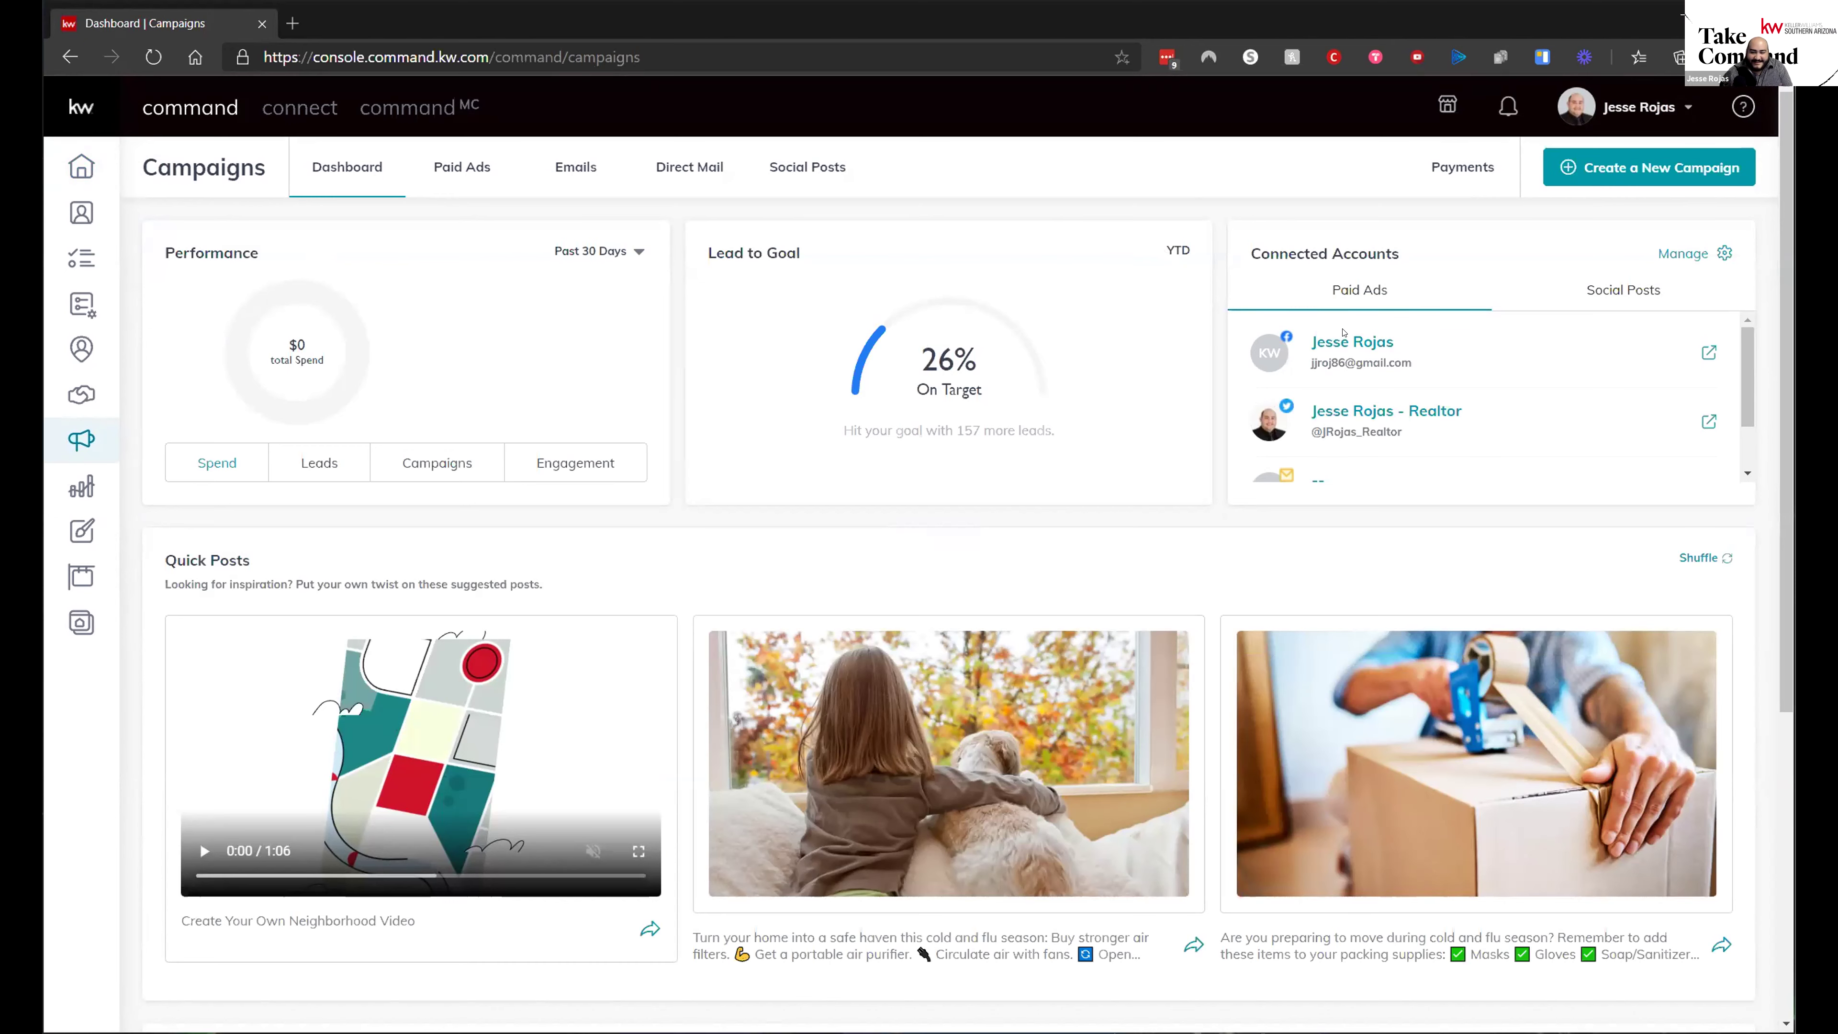
{"action": "scroll", "coordinate": [1013, 492], "scroll_direction": "down", "scroll_amount": 4}
{"action": "scroll", "coordinate": [1230, 514], "scroll_direction": "up", "scroll_amount": 4}
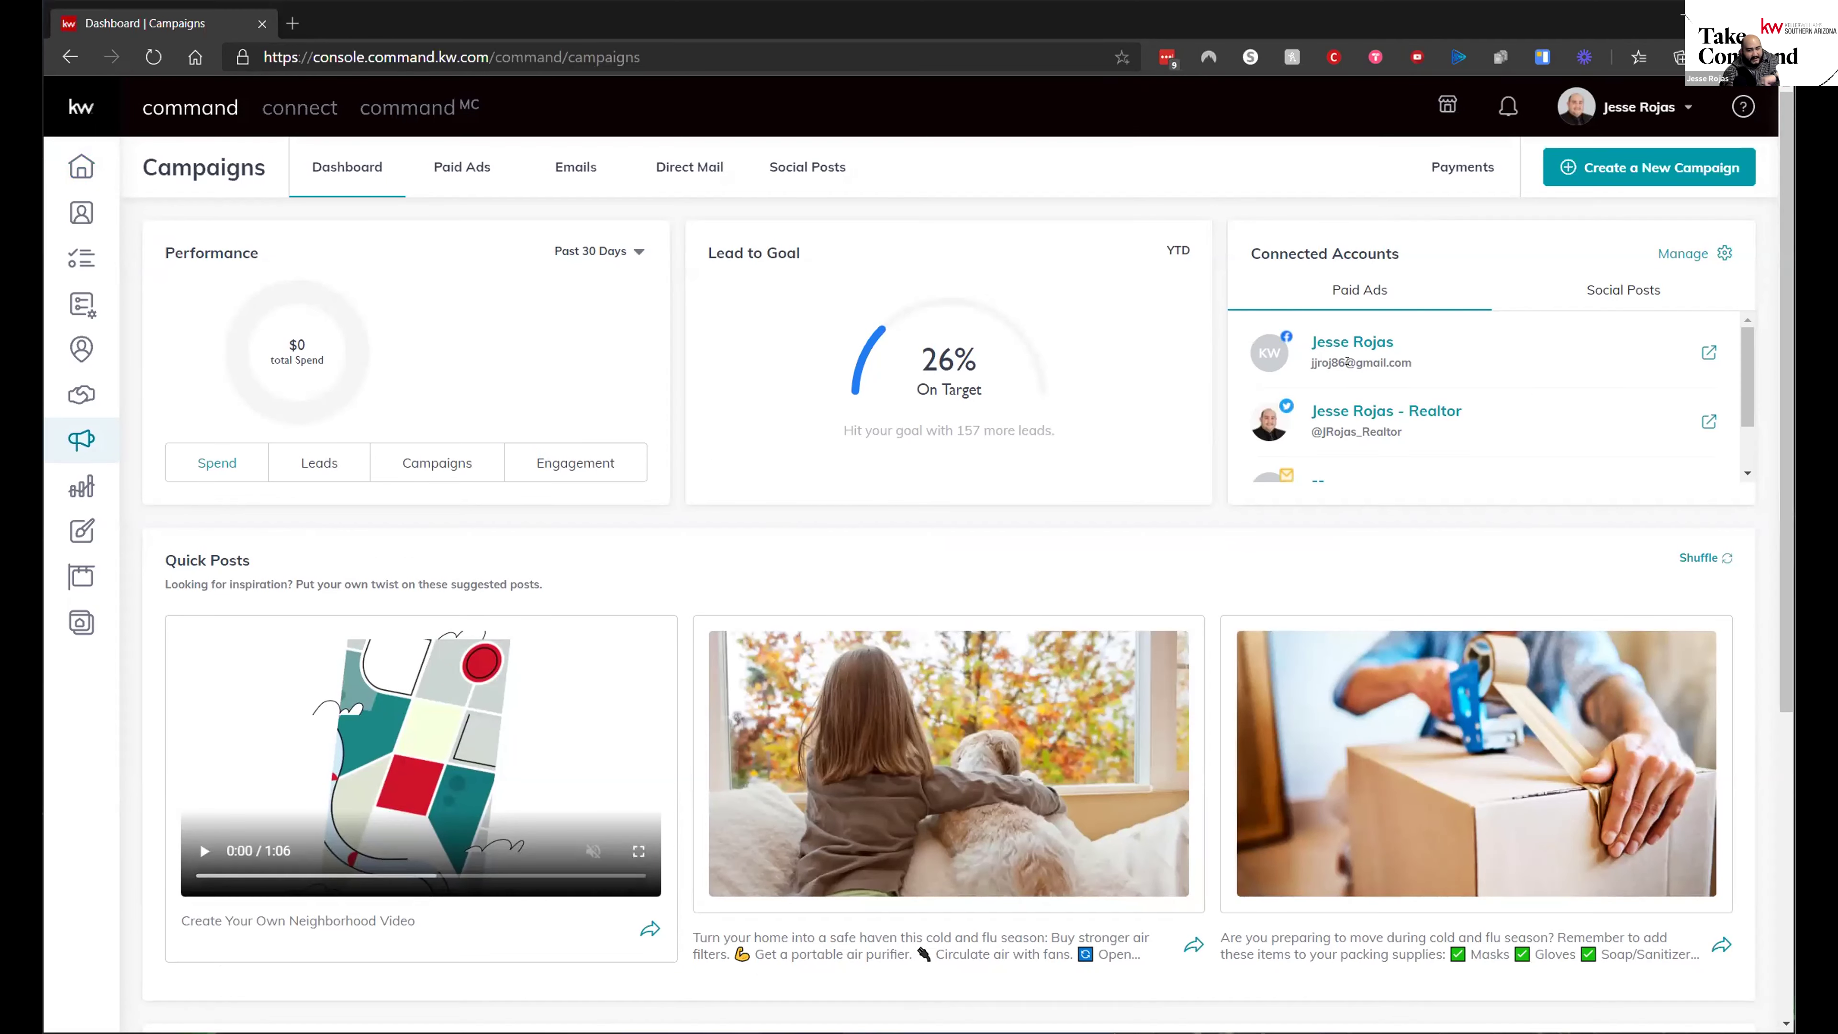
{"action": "left_click", "coordinate": [1688, 106]}
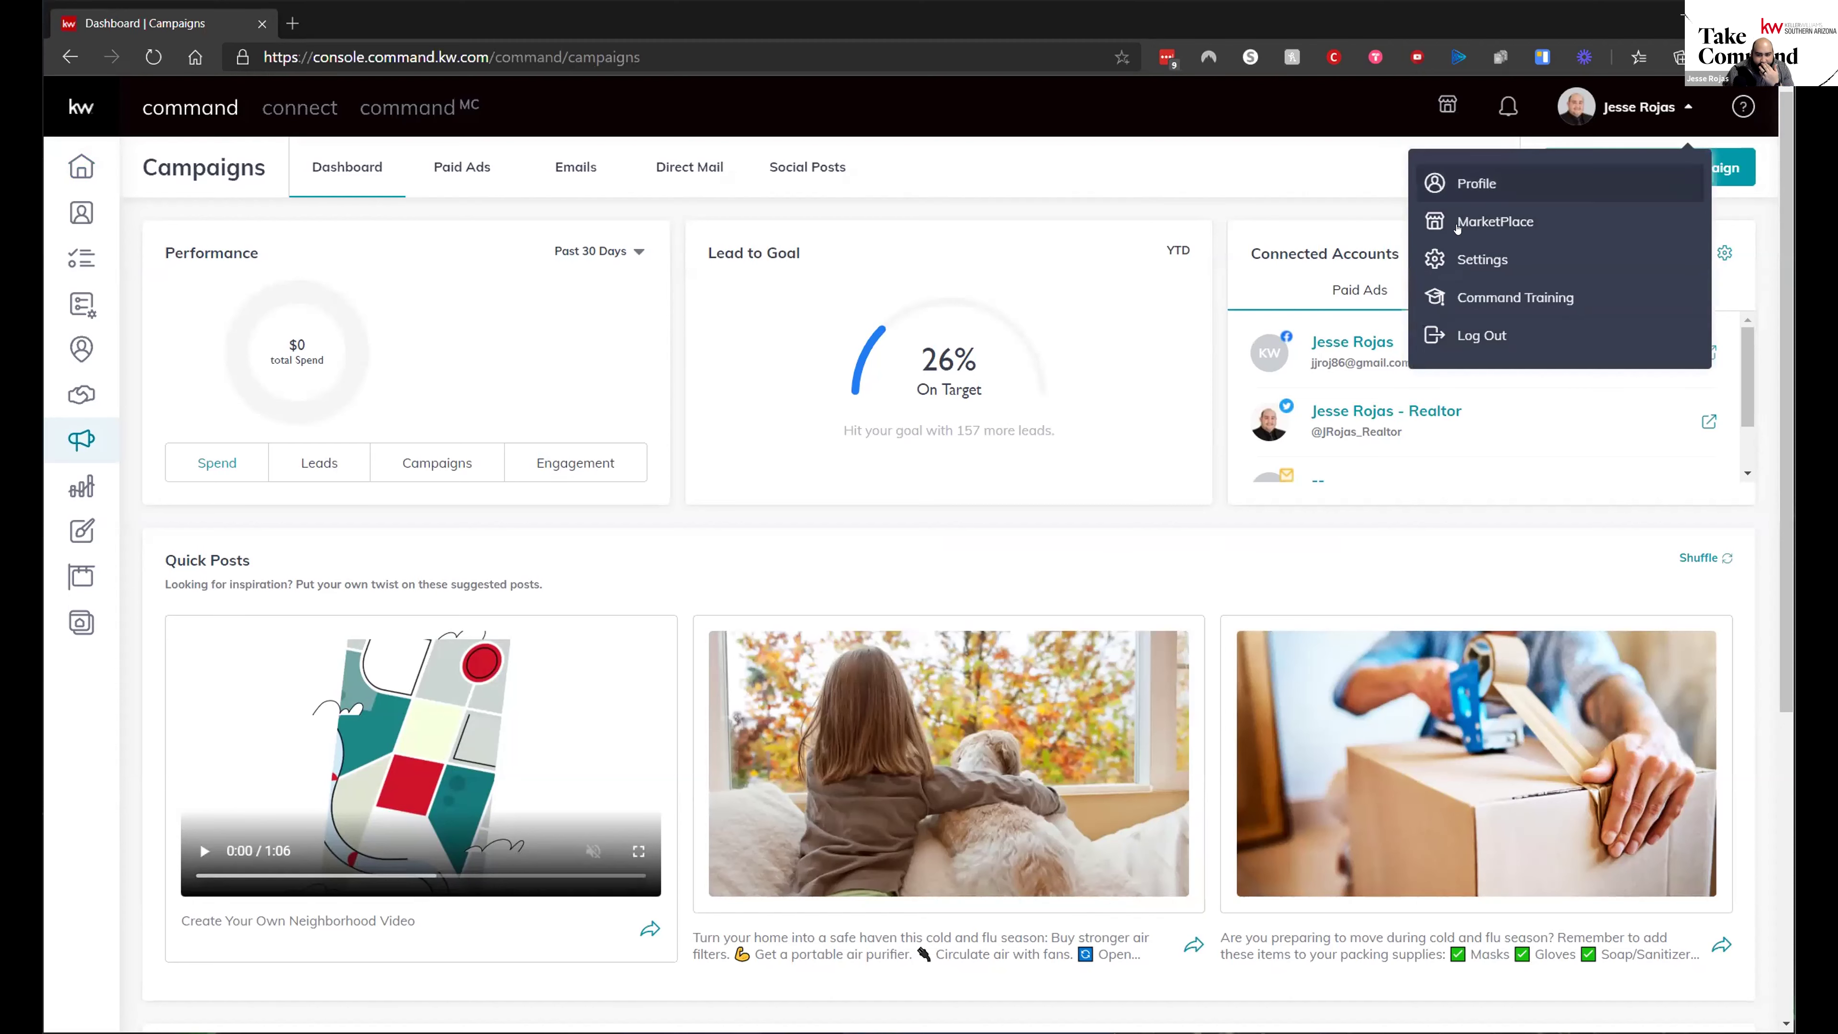
- Choose Settings from the profile menu and scroll the Connected Apps list down to Email Services
{"action": "left_click", "coordinate": [1482, 259]}
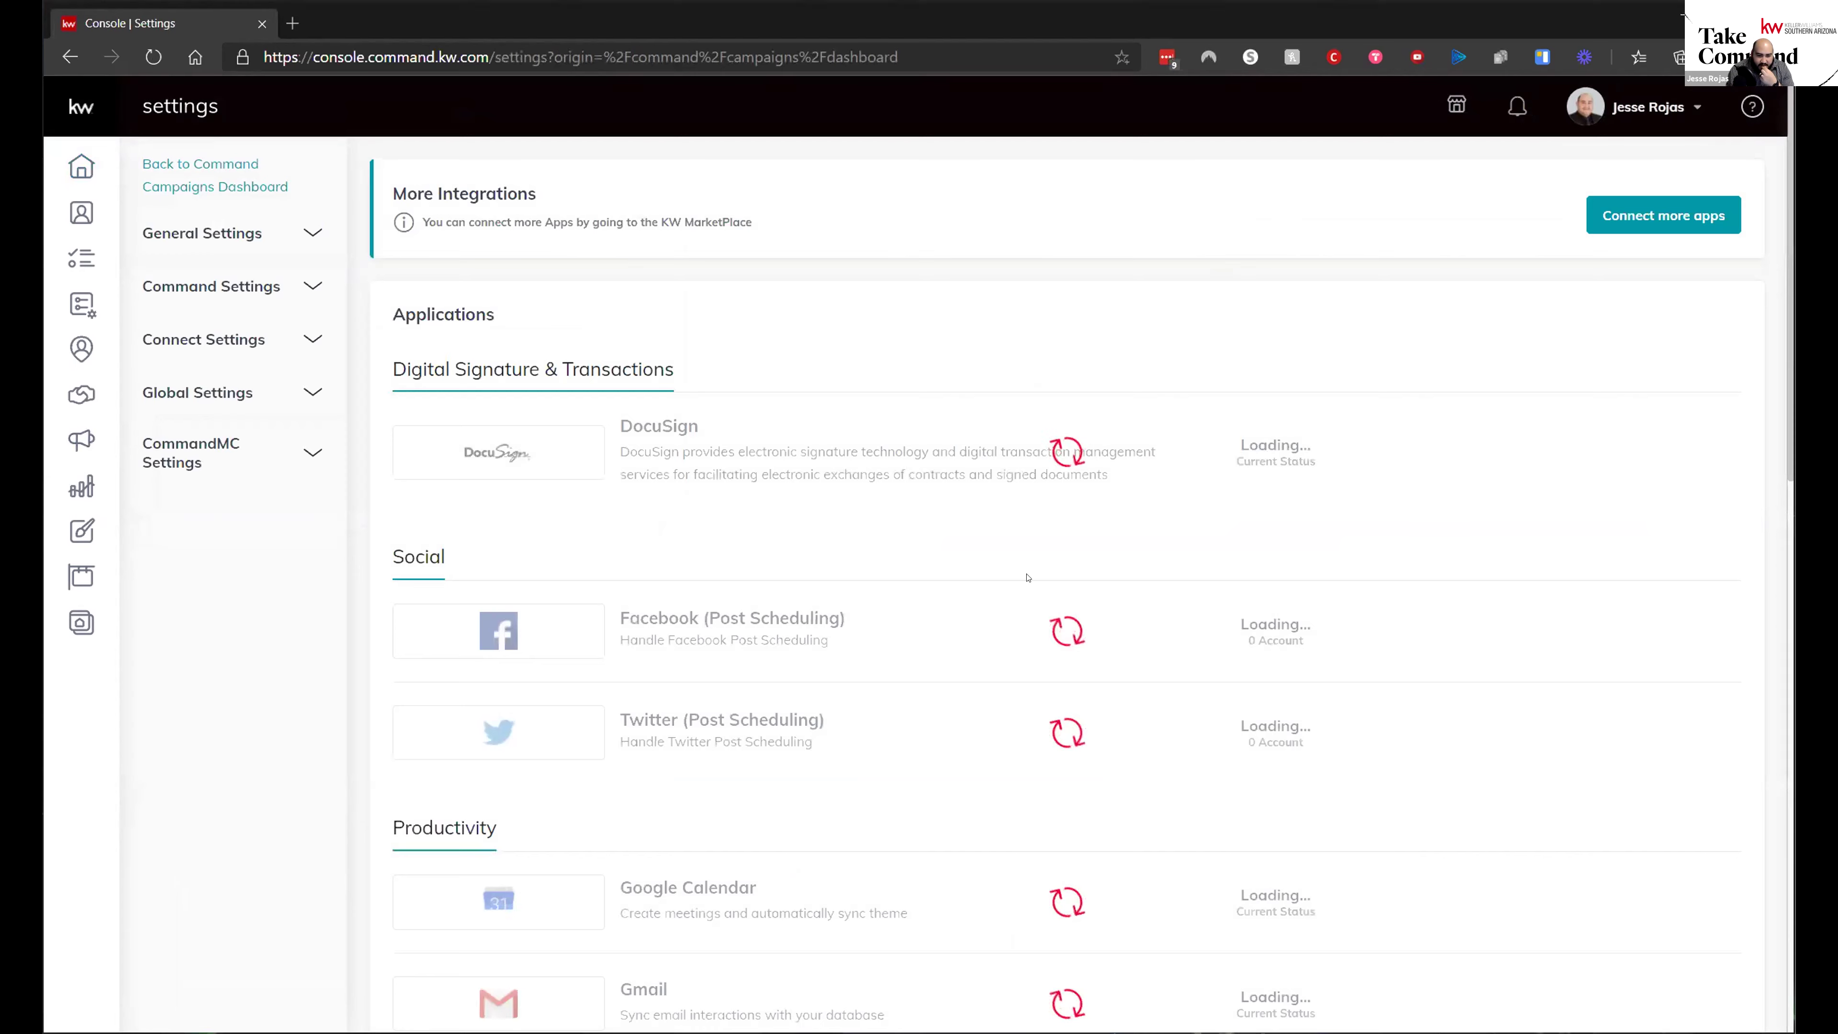
{"action": "scroll", "coordinate": [994, 586], "scroll_direction": "down", "scroll_amount": 10}
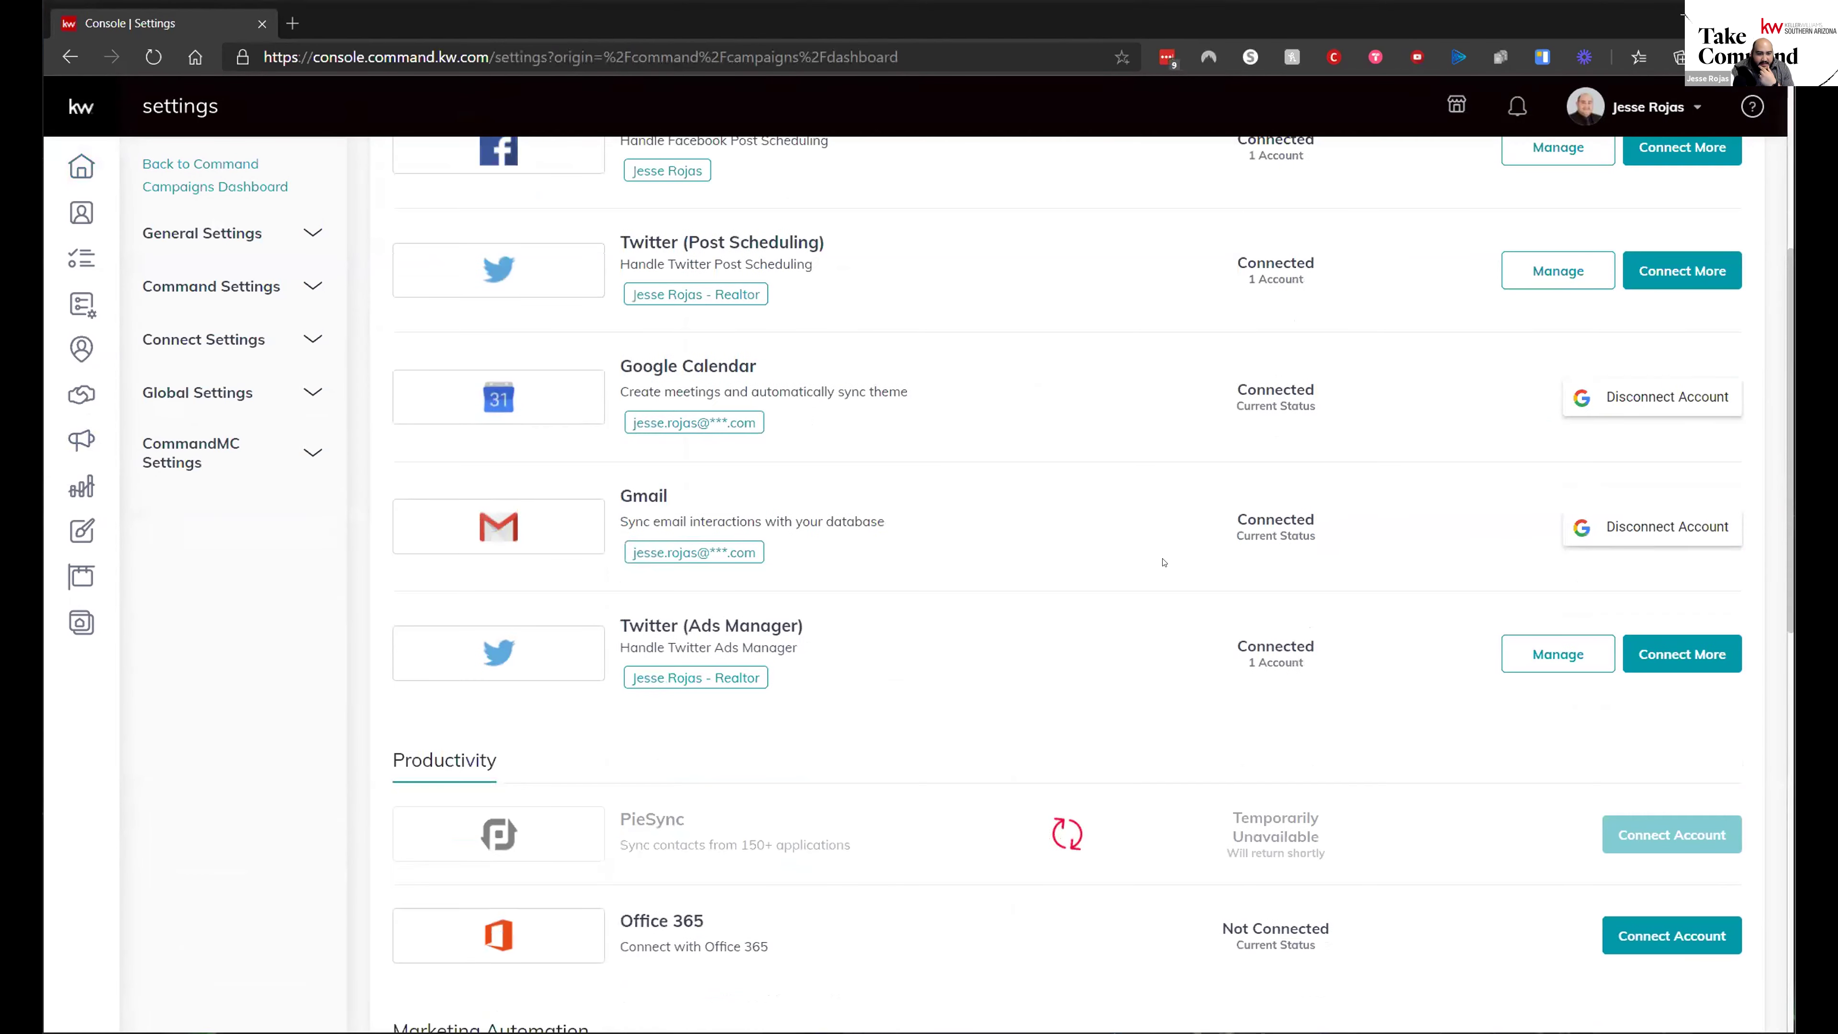
{"action": "scroll", "coordinate": [1163, 562], "scroll_direction": "up", "scroll_amount": 4}
{"action": "scroll", "coordinate": [1162, 562], "scroll_direction": "down", "scroll_amount": 3}
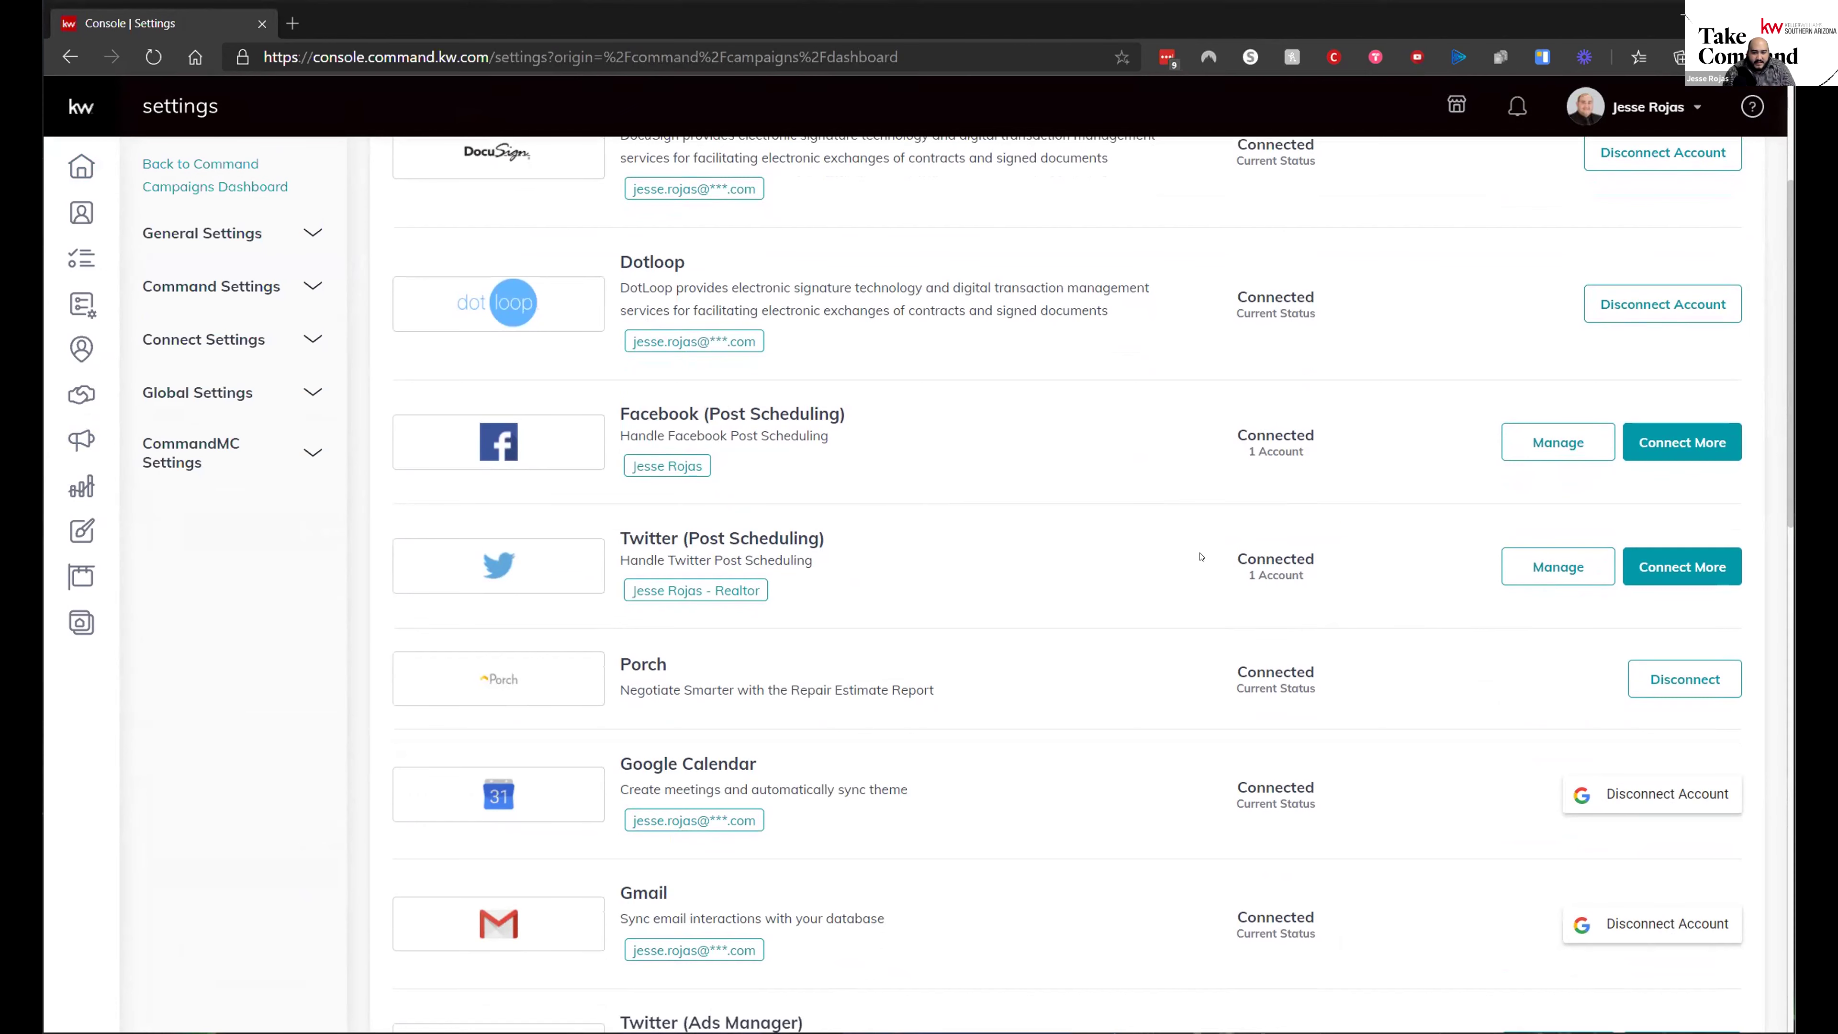
{"action": "scroll", "coordinate": [1163, 552], "scroll_direction": "down", "scroll_amount": 7}
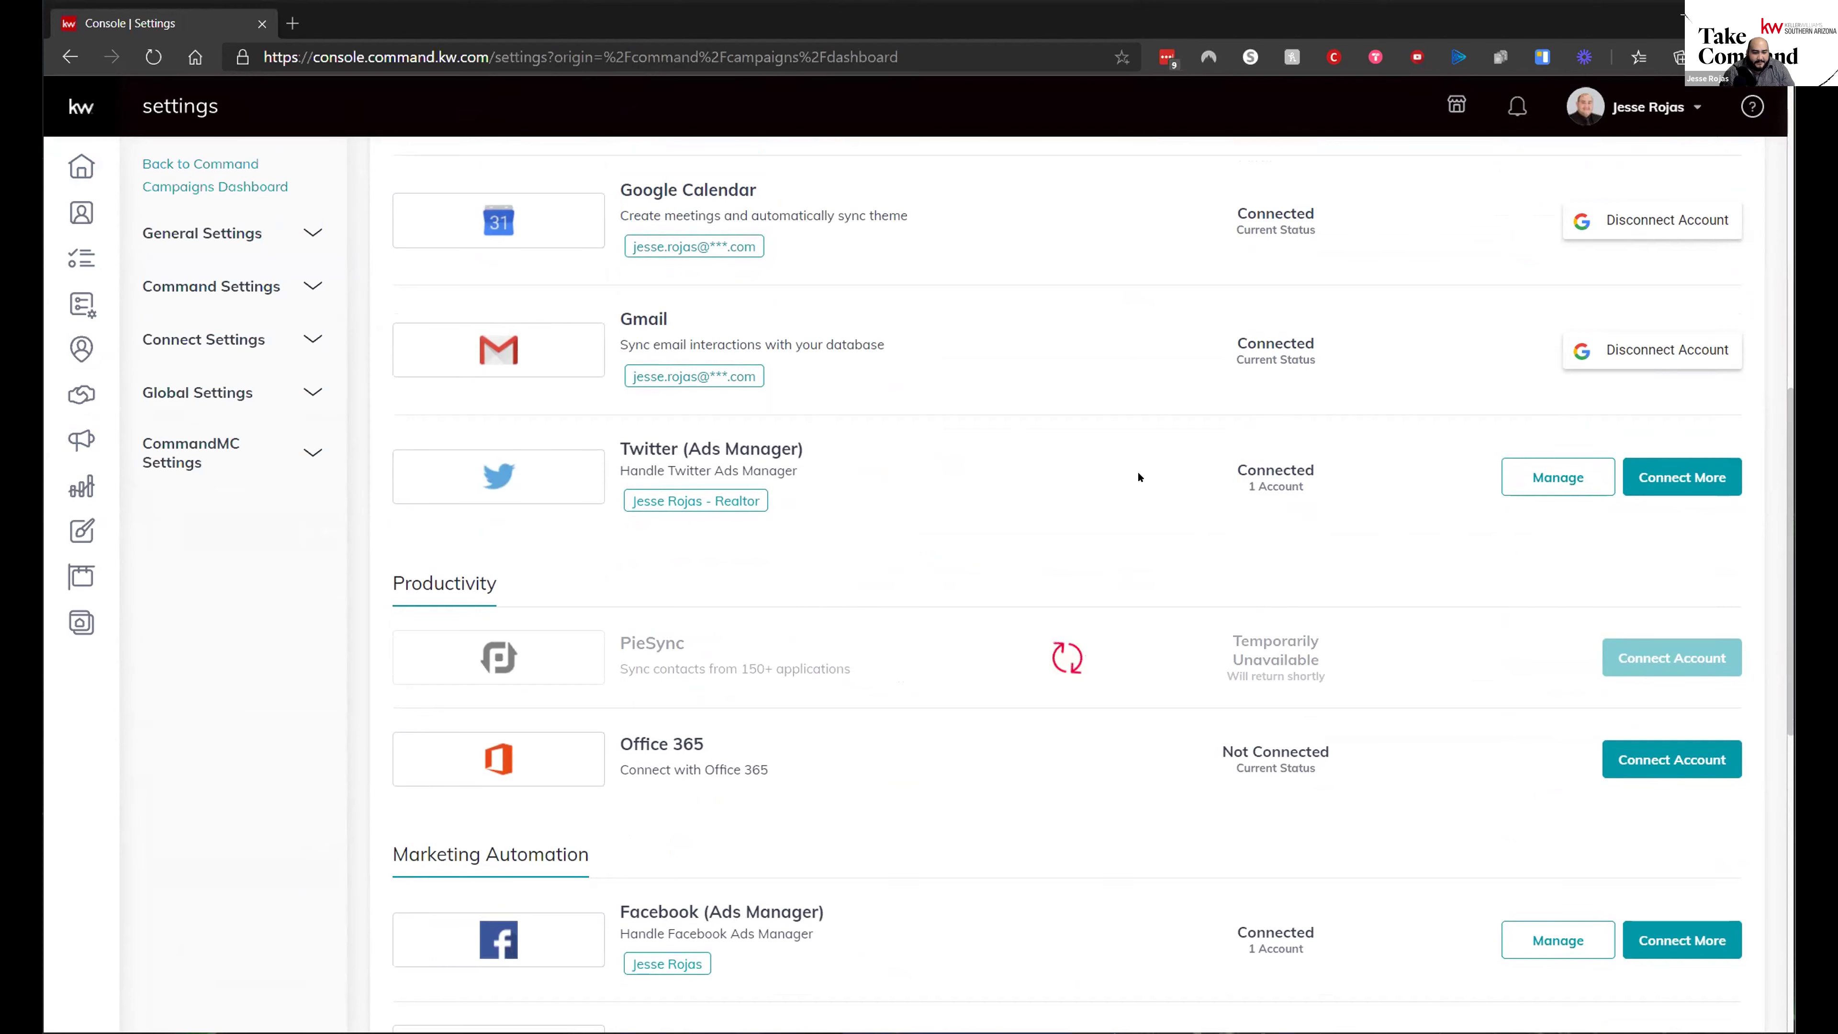
{"action": "scroll", "coordinate": [1138, 477], "scroll_direction": "down", "scroll_amount": 8}
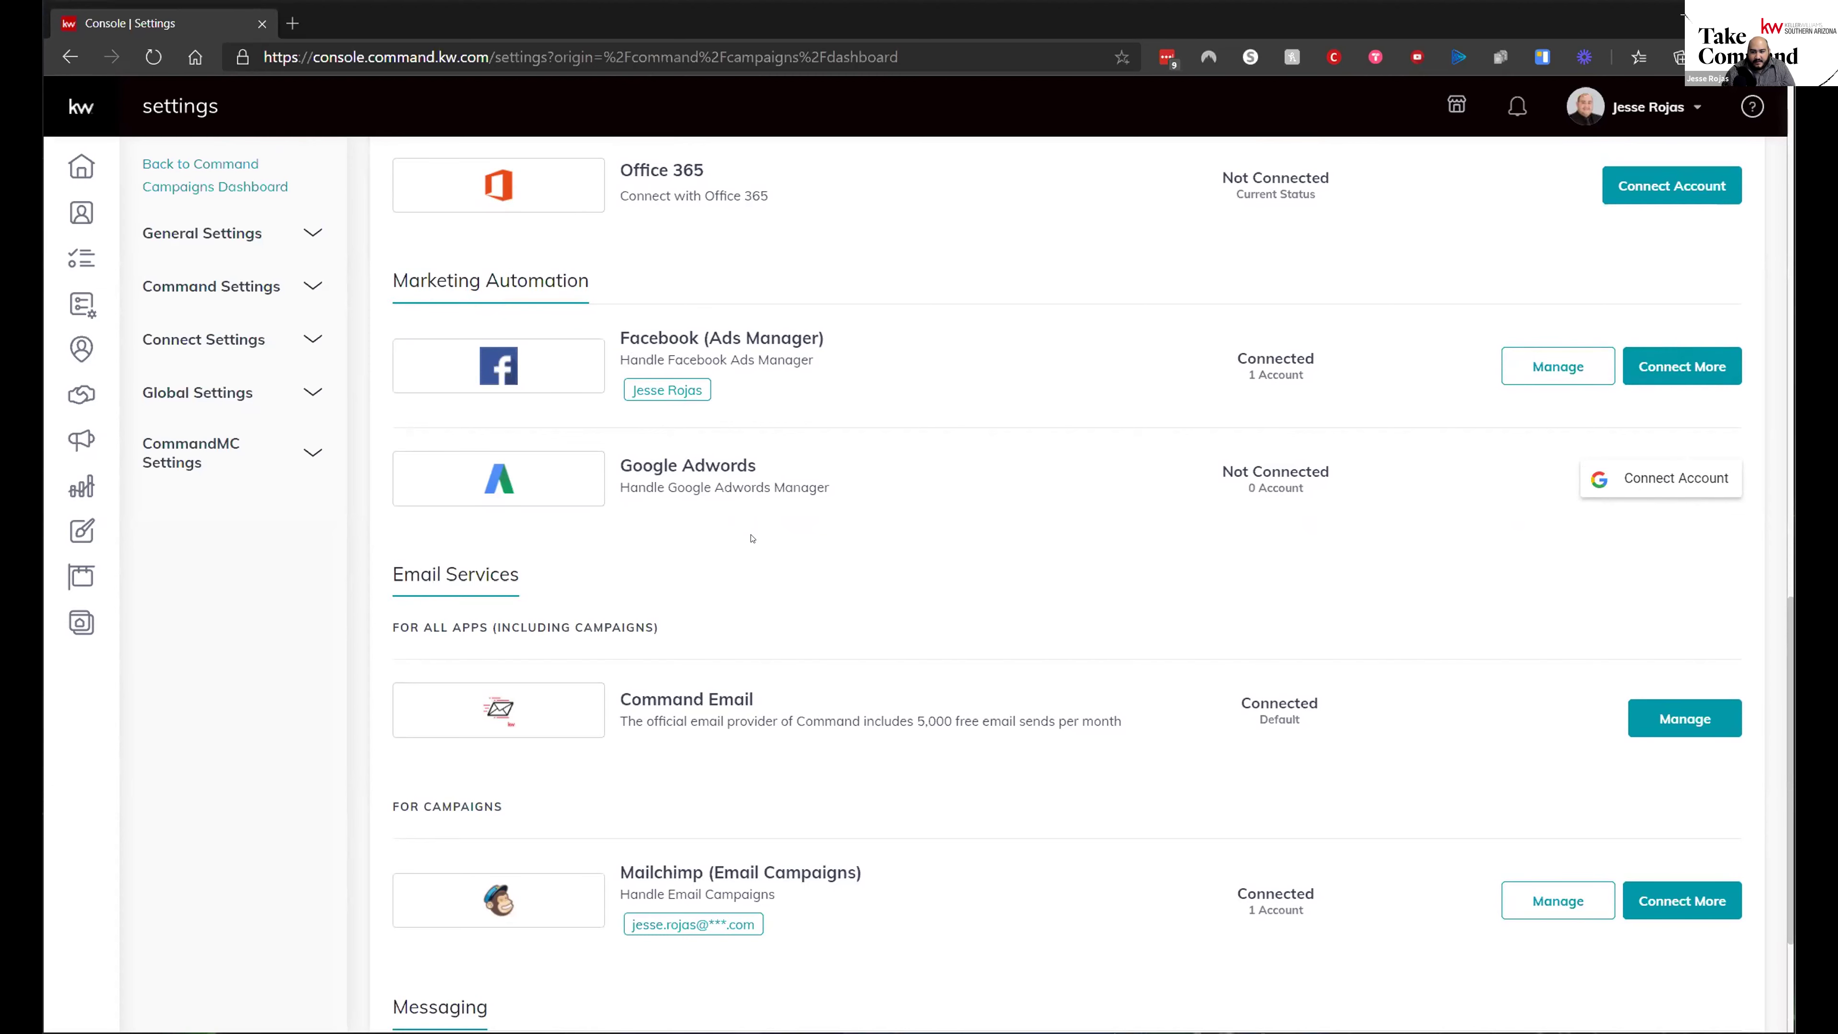
{"action": "scroll", "coordinate": [1035, 715], "scroll_direction": "down", "scroll_amount": 3}
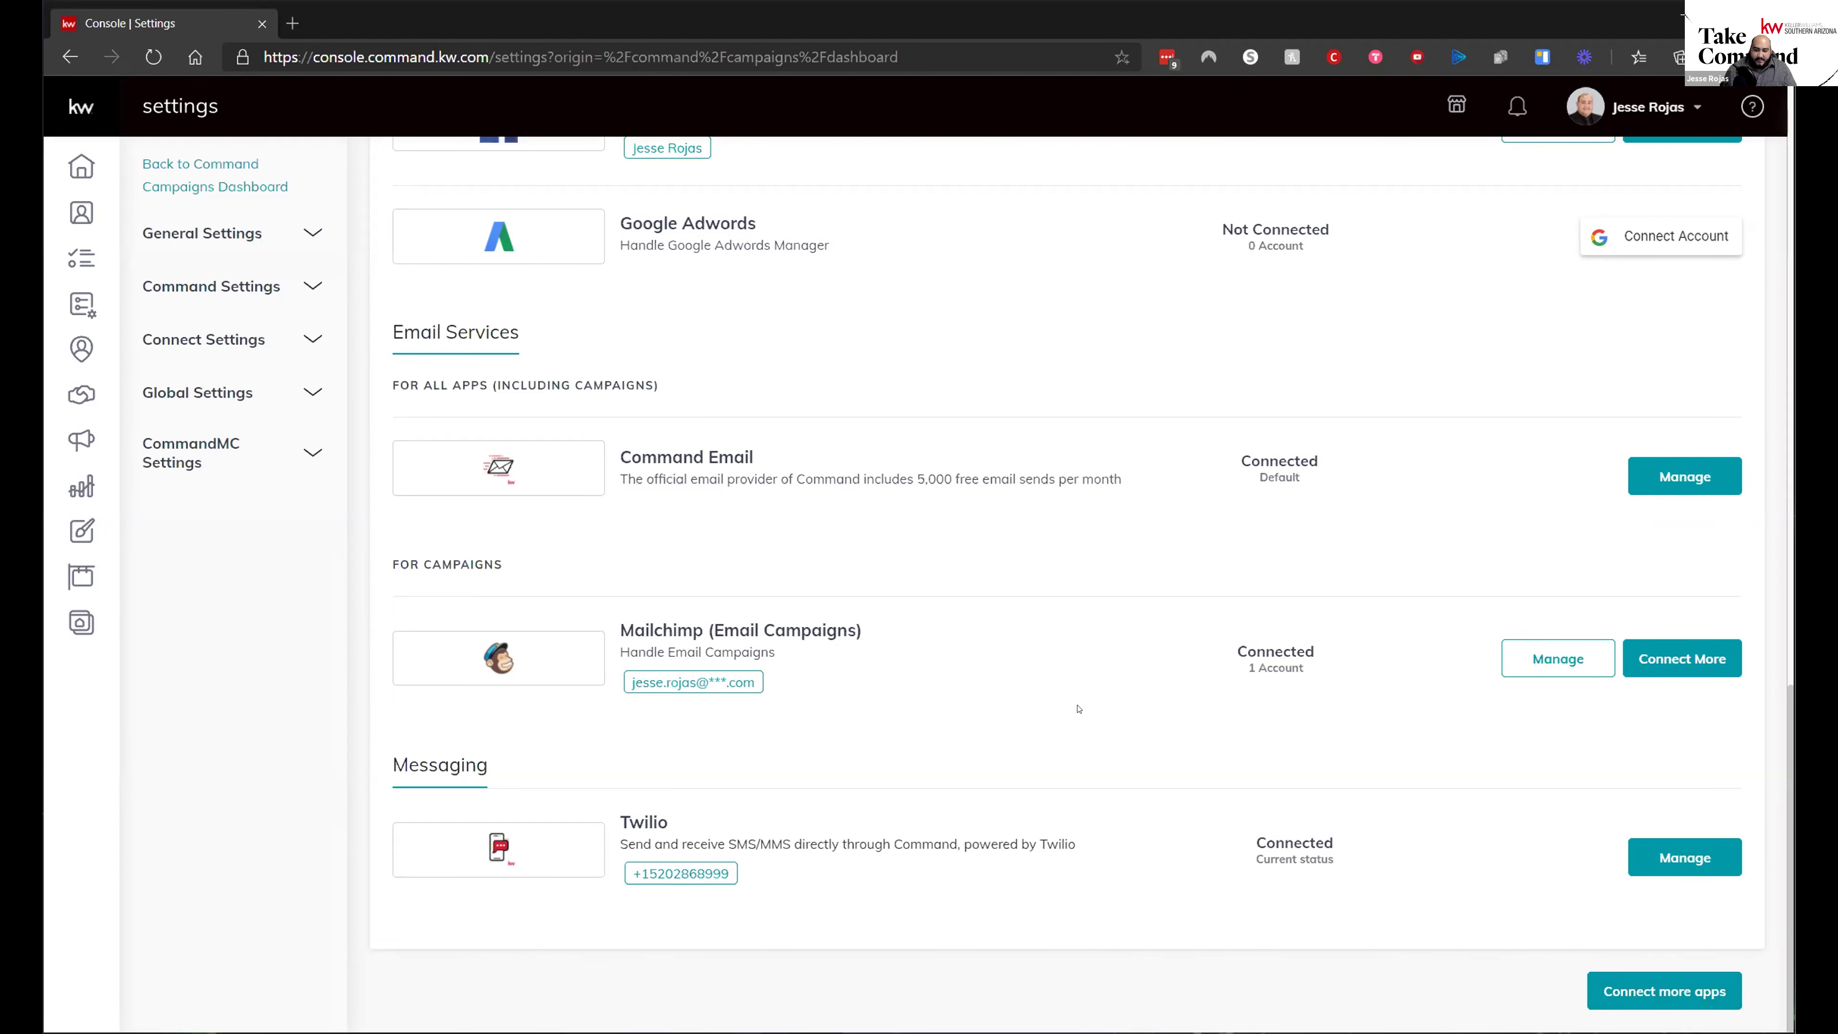
{"action": "scroll", "coordinate": [1078, 708], "scroll_direction": "up", "scroll_amount": 3}
{"action": "scroll", "coordinate": [1079, 702], "scroll_direction": "up", "scroll_amount": 5}
{"action": "scroll", "coordinate": [1078, 701], "scroll_direction": "up", "scroll_amount": 10}
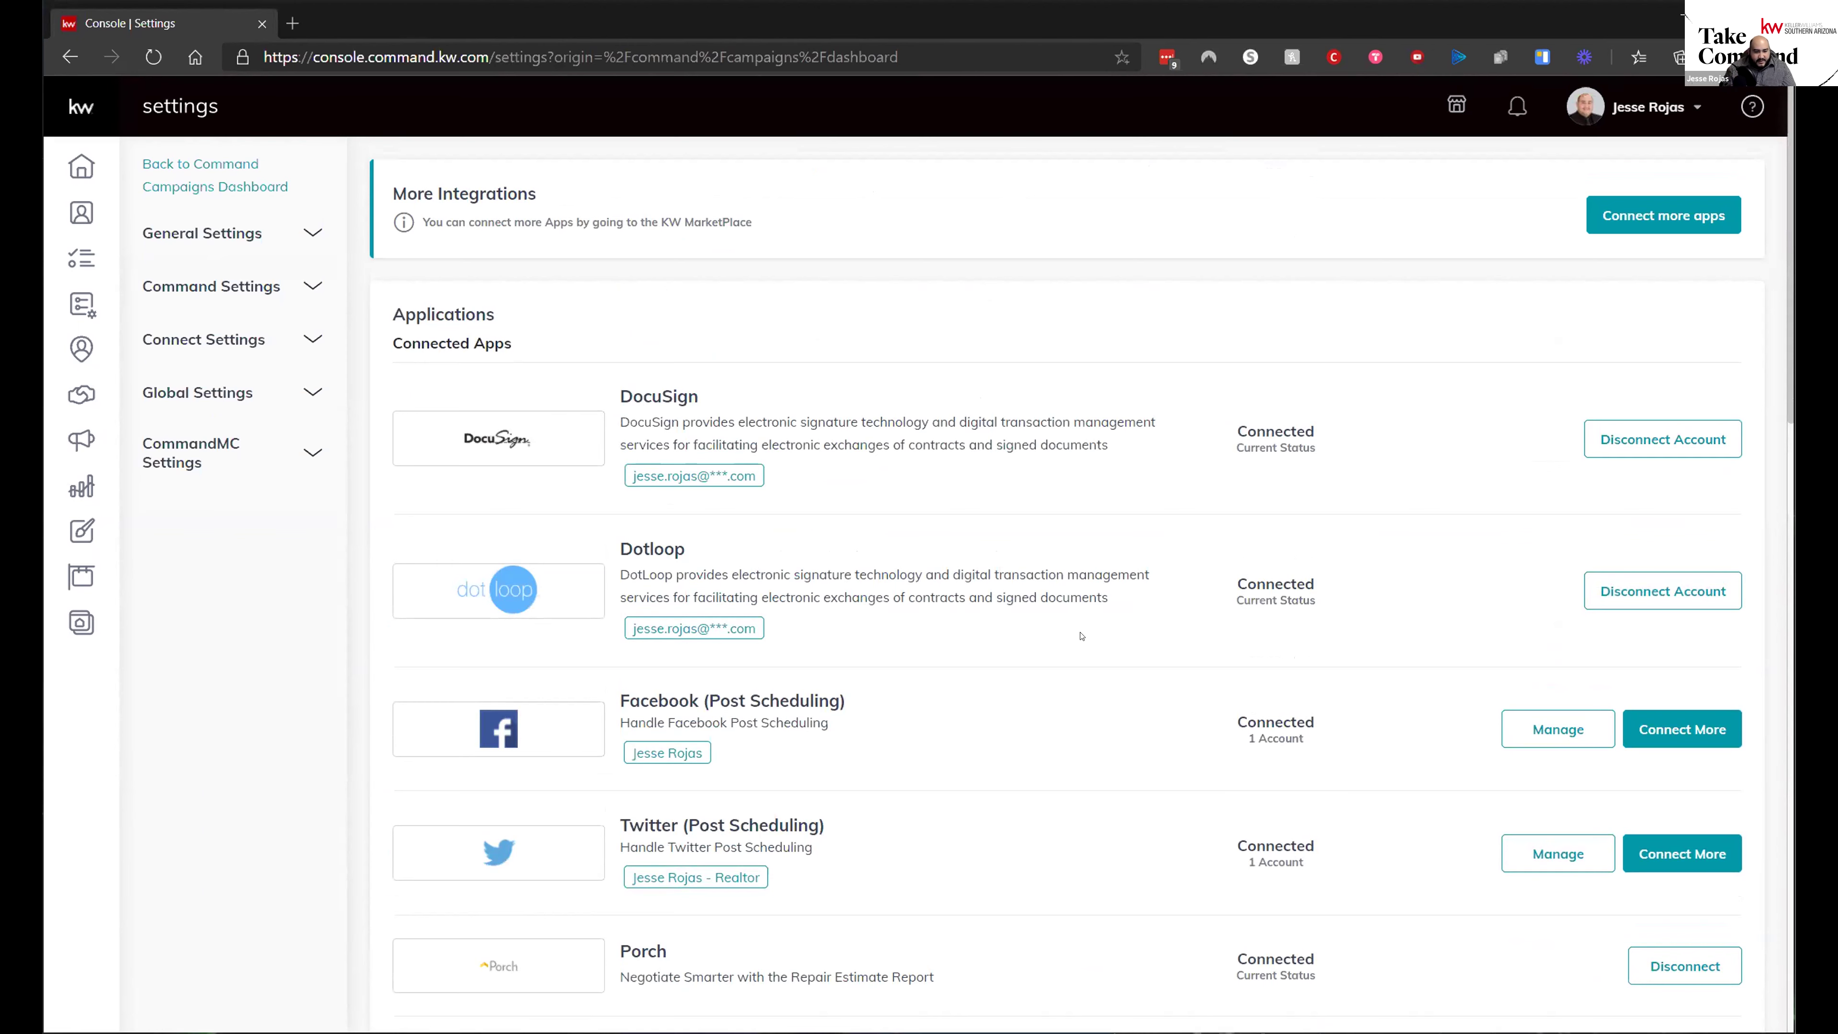
{"action": "scroll", "coordinate": [1045, 744], "scroll_direction": "down", "scroll_amount": 5}
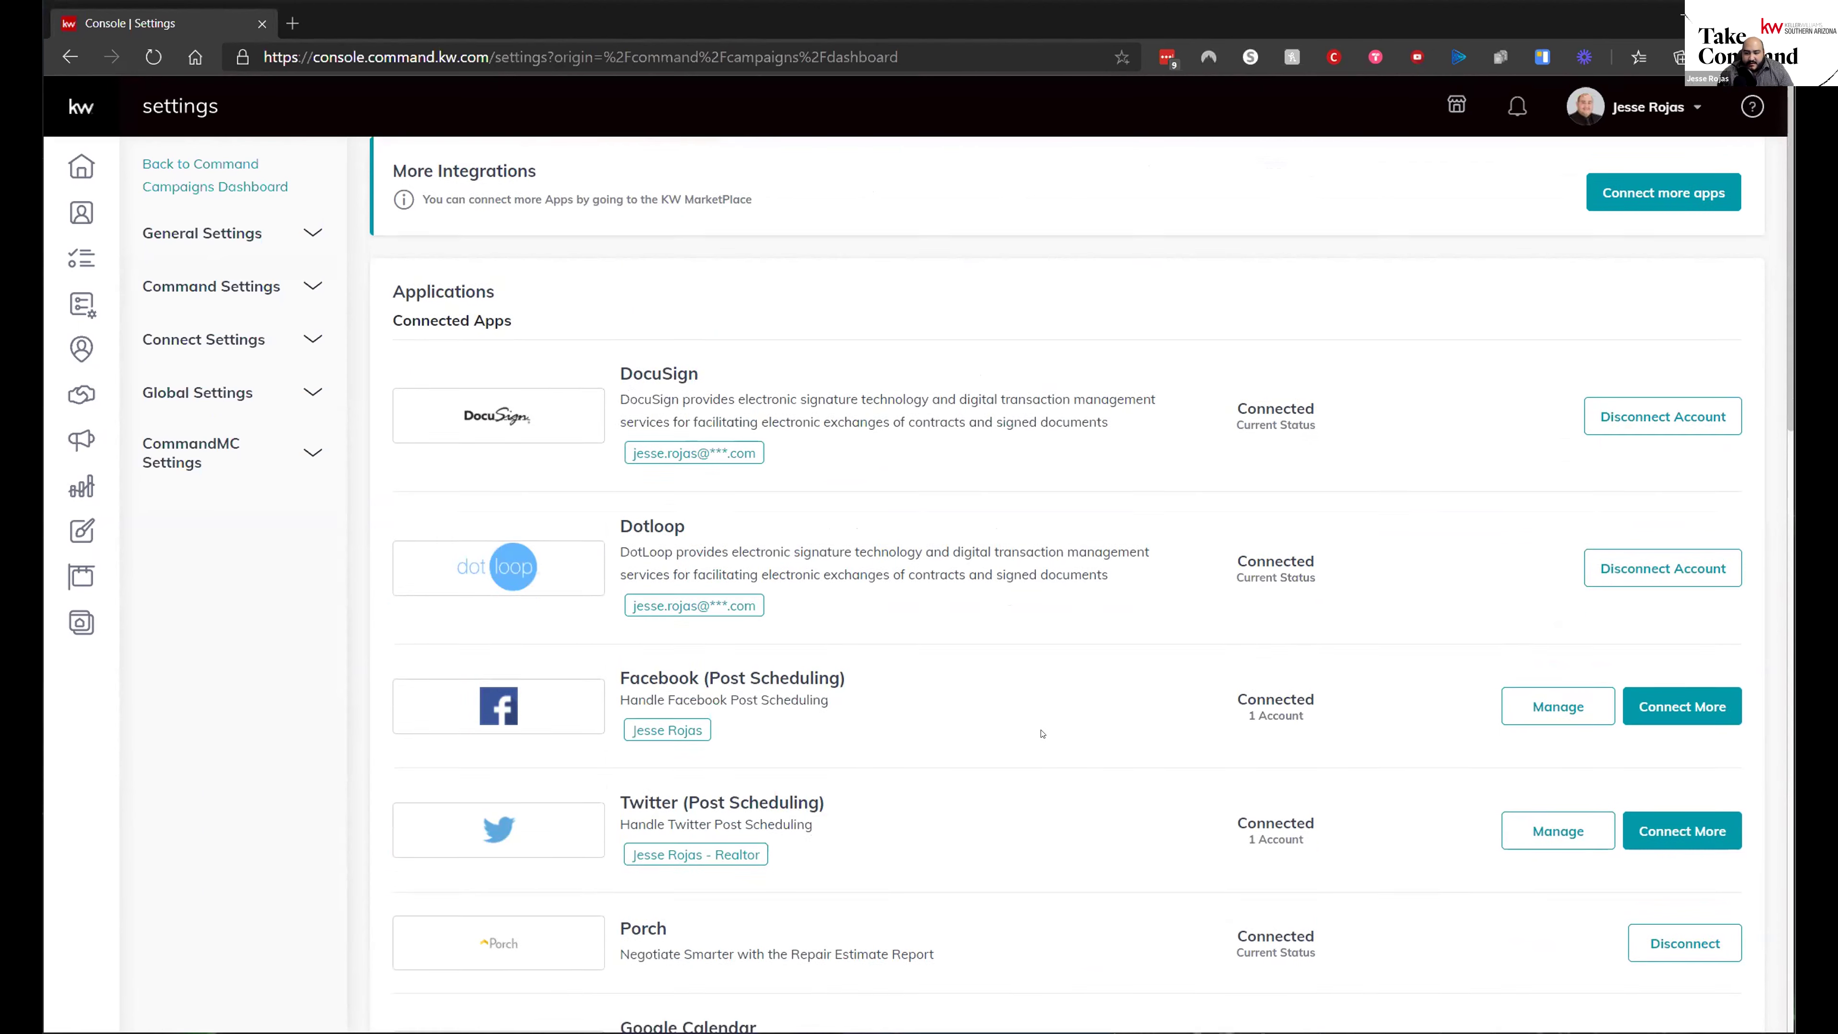
{"action": "scroll", "coordinate": [1102, 673], "scroll_direction": "down", "scroll_amount": 14}
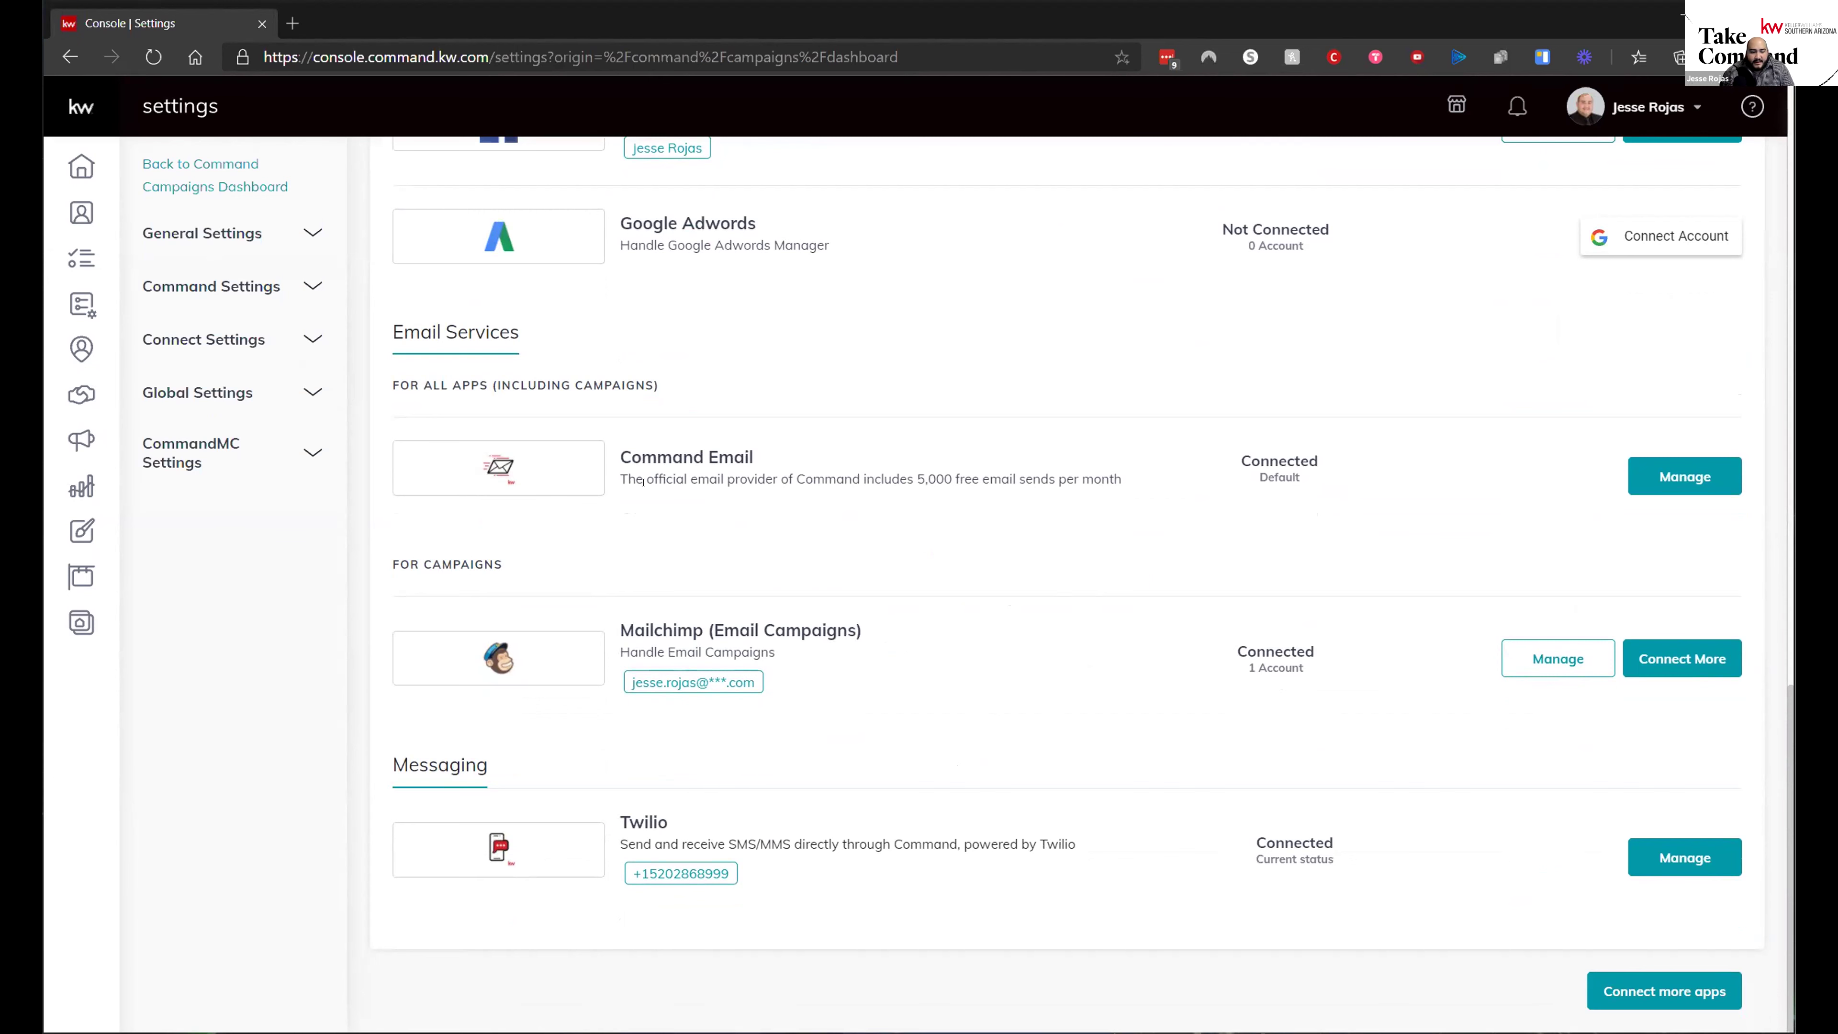
- Highlight the Command Email description and its 5,000 free emails allowance
{"action": "left_click_drag", "start_coordinate": [607, 452], "coordinate": [1173, 490]}
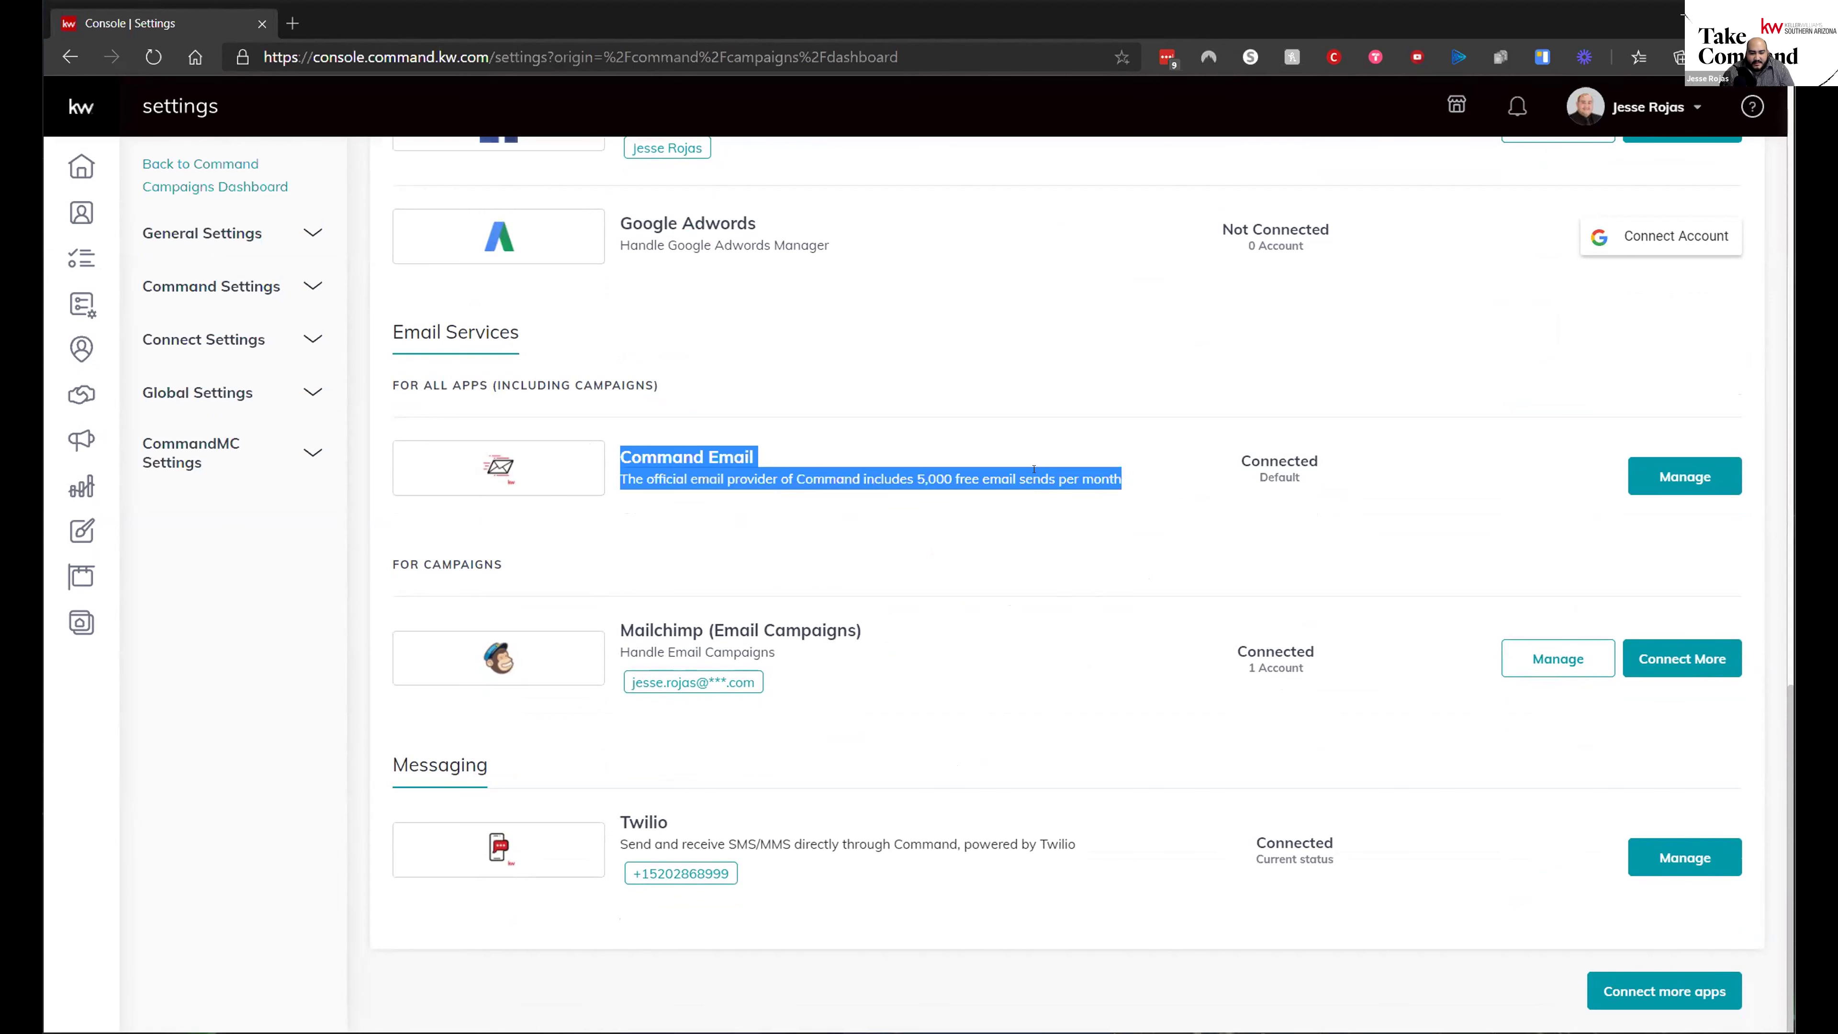
{"action": "left_click_drag", "start_coordinate": [915, 478], "coordinate": [1002, 479]}
{"action": "left_click", "coordinate": [1174, 490]}
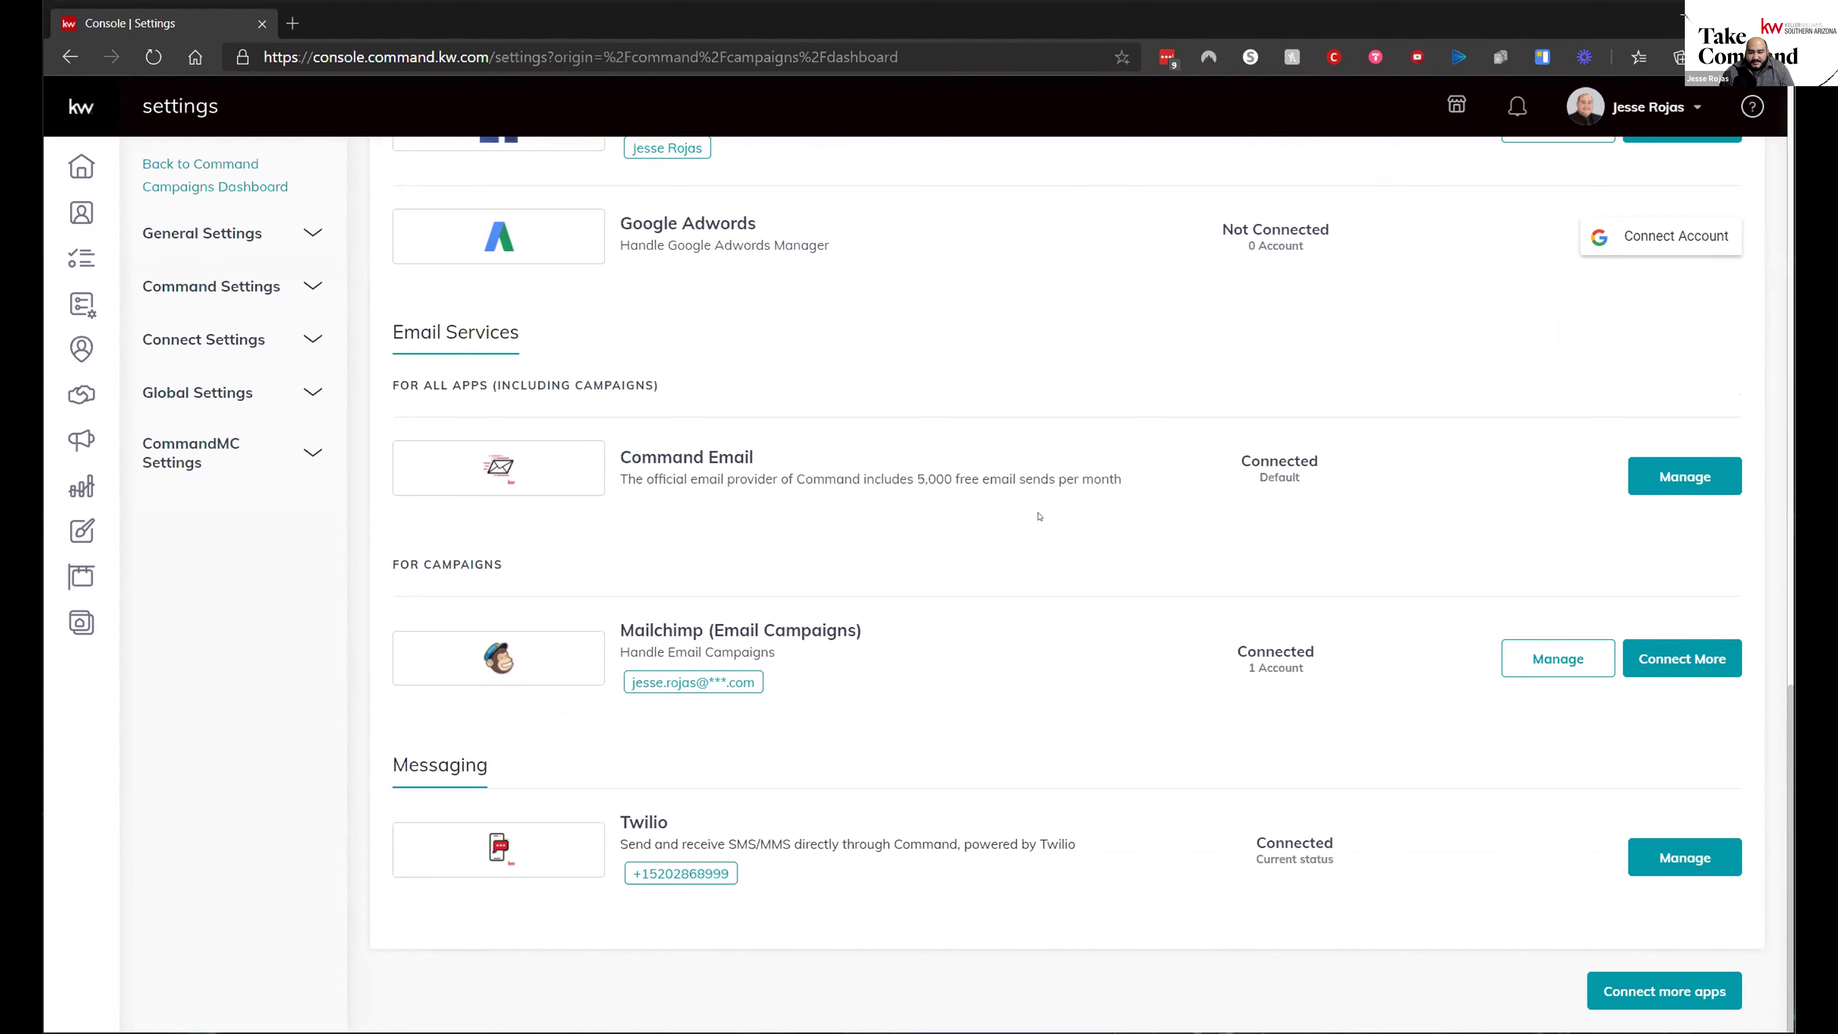
- Check the emails-sent count in Command Email settings, then return to the Campaigns dashboard
{"action": "left_click", "coordinate": [1720, 481]}
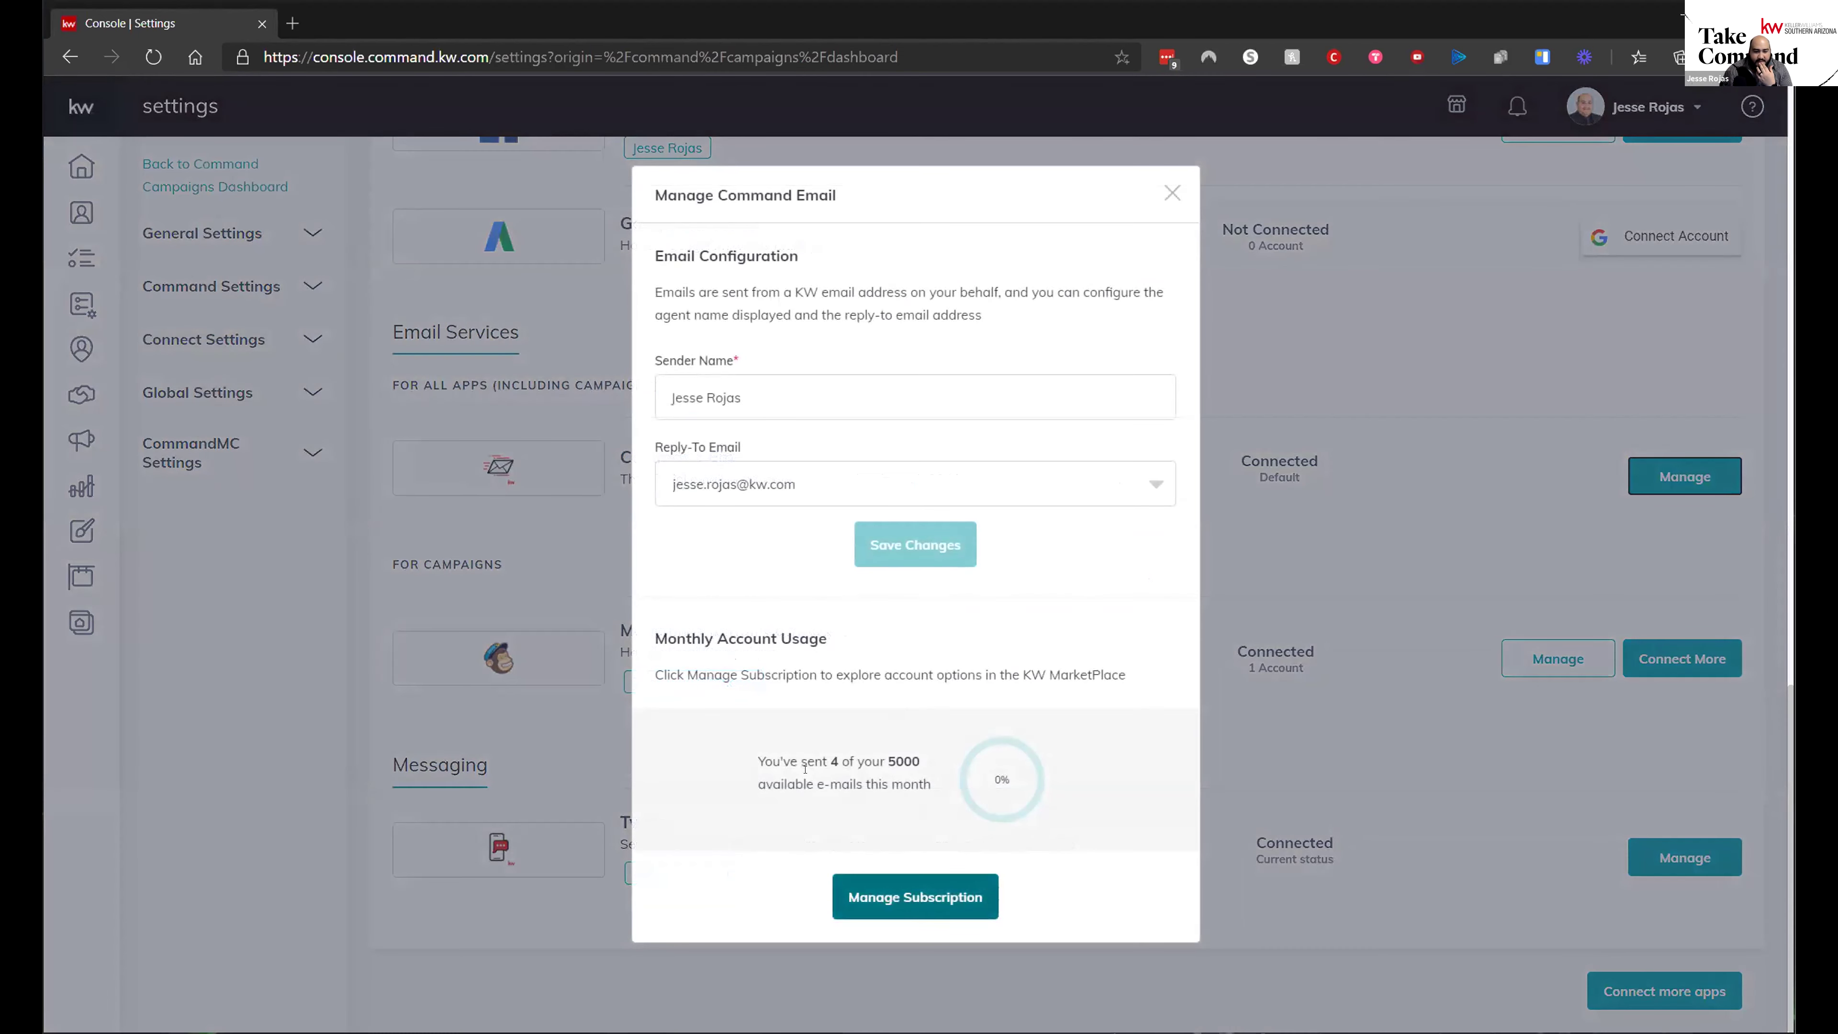
{"action": "mouse_move", "coordinate": [839, 762]}
{"action": "left_mouse_down"}
{"action": "mouse_move", "coordinate": [817, 760]}
{"action": "mouse_move", "coordinate": [838, 766]}
{"action": "left_mouse_up"}
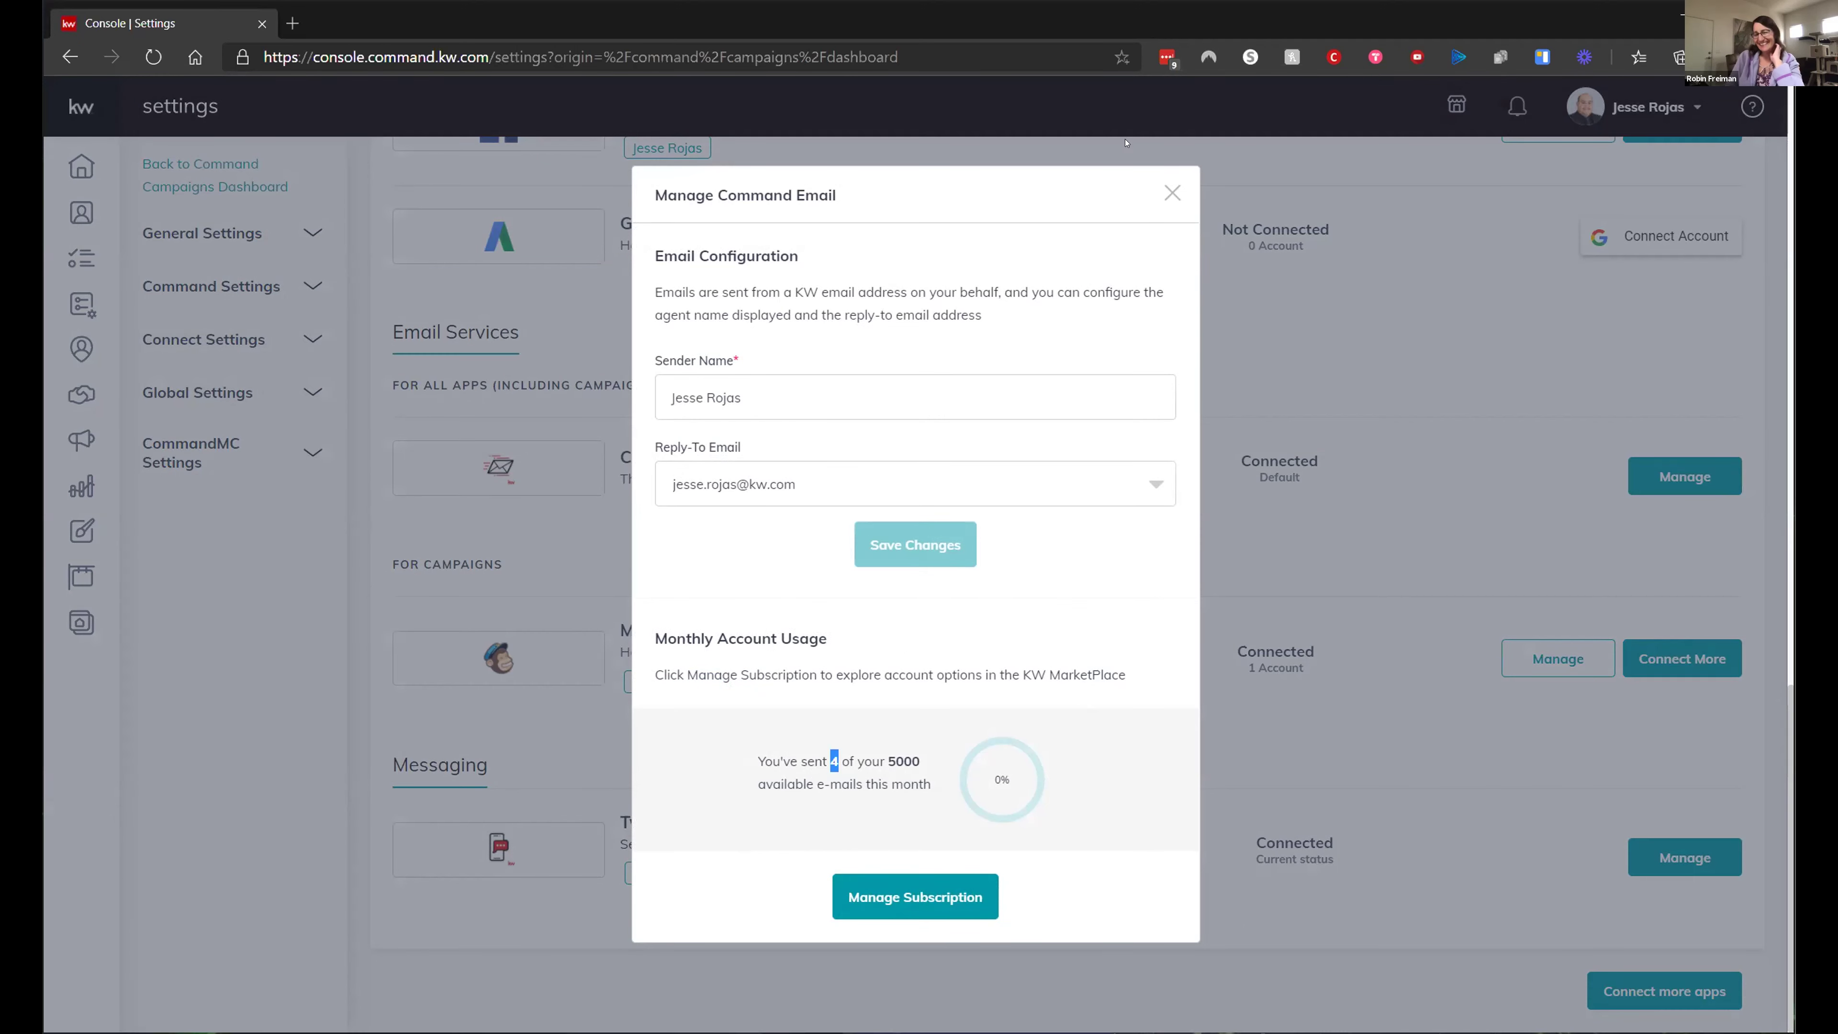
{"action": "left_click", "coordinate": [1173, 193]}
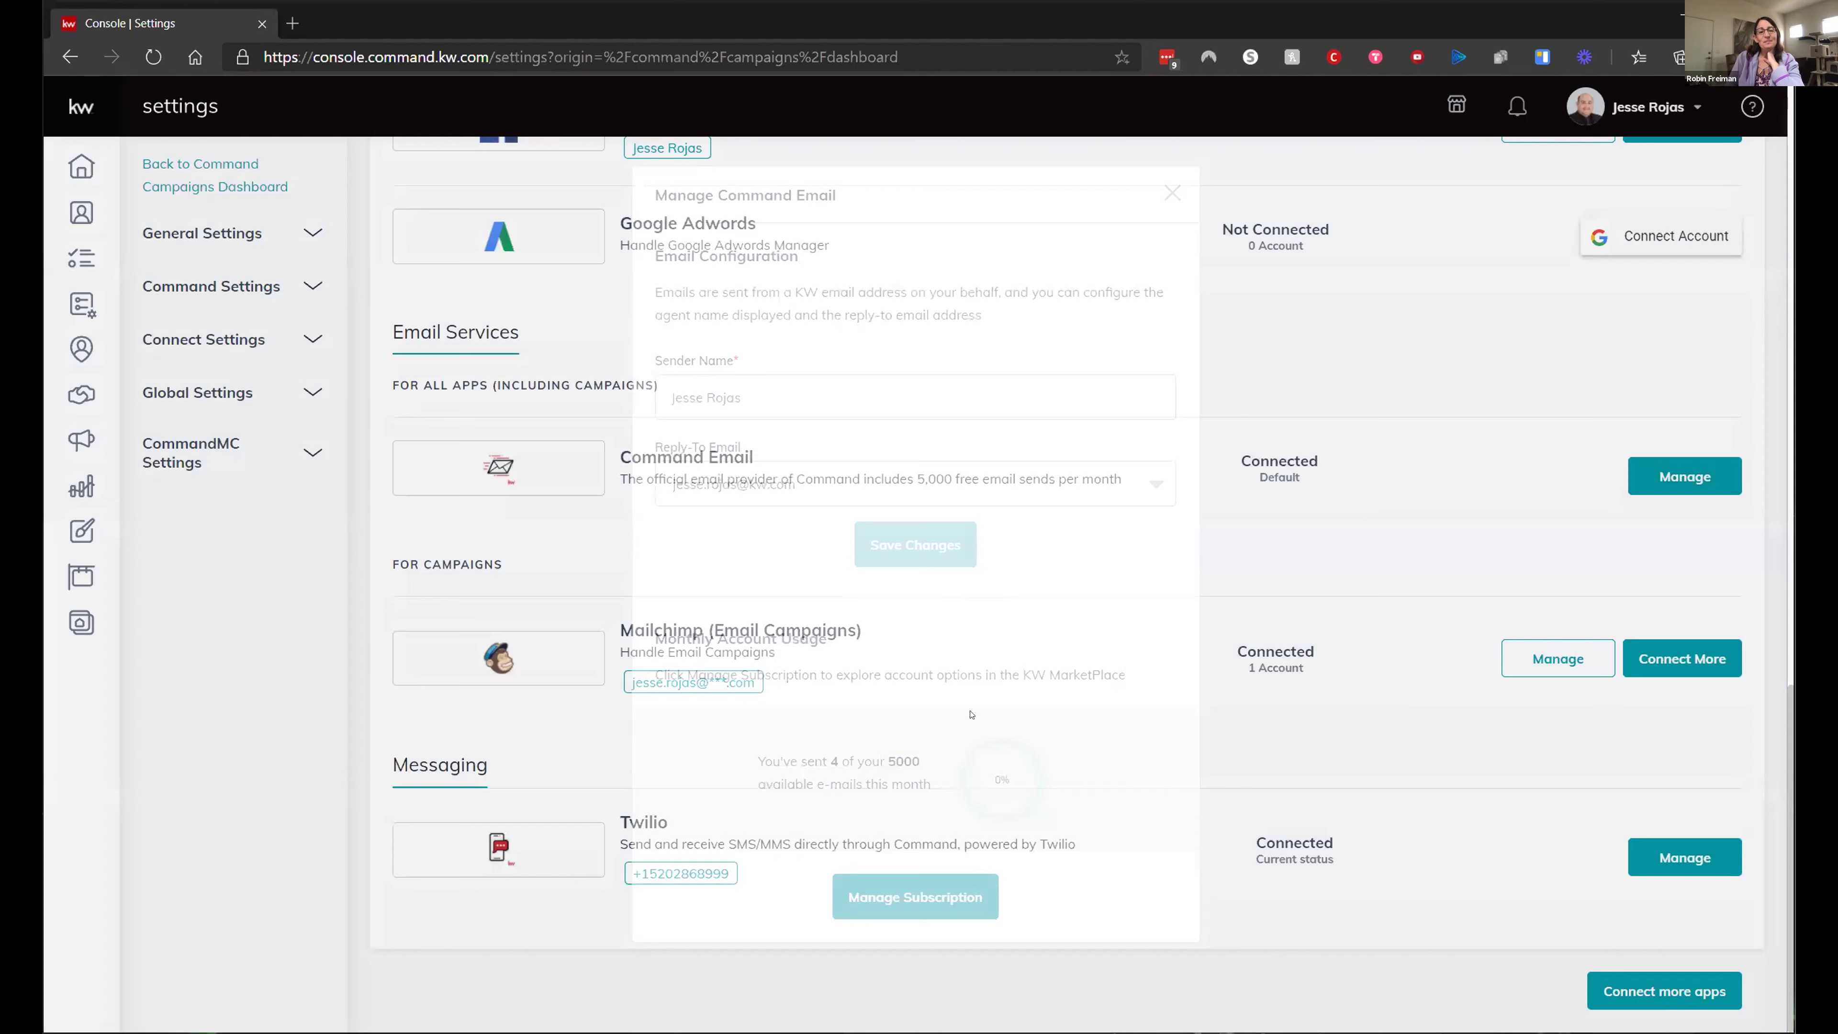
{"action": "left_click", "coordinate": [801, 494]}
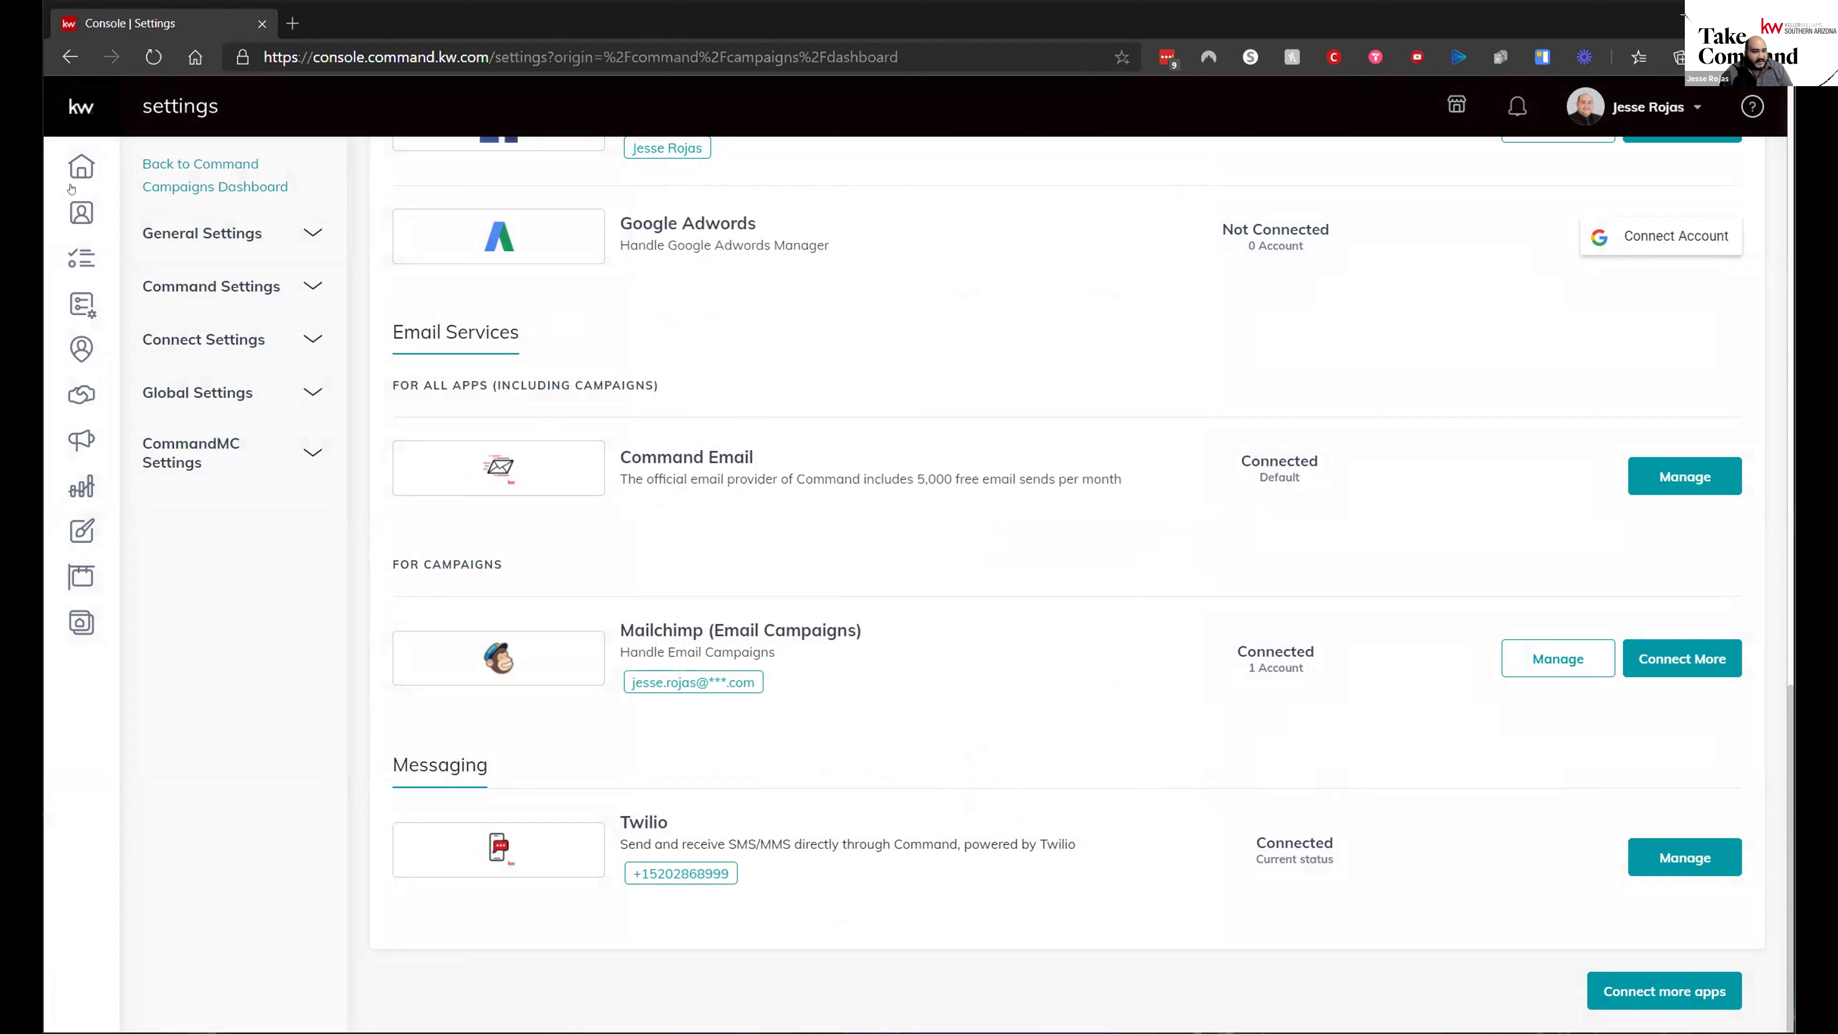
{"action": "left_click", "coordinate": [75, 438]}
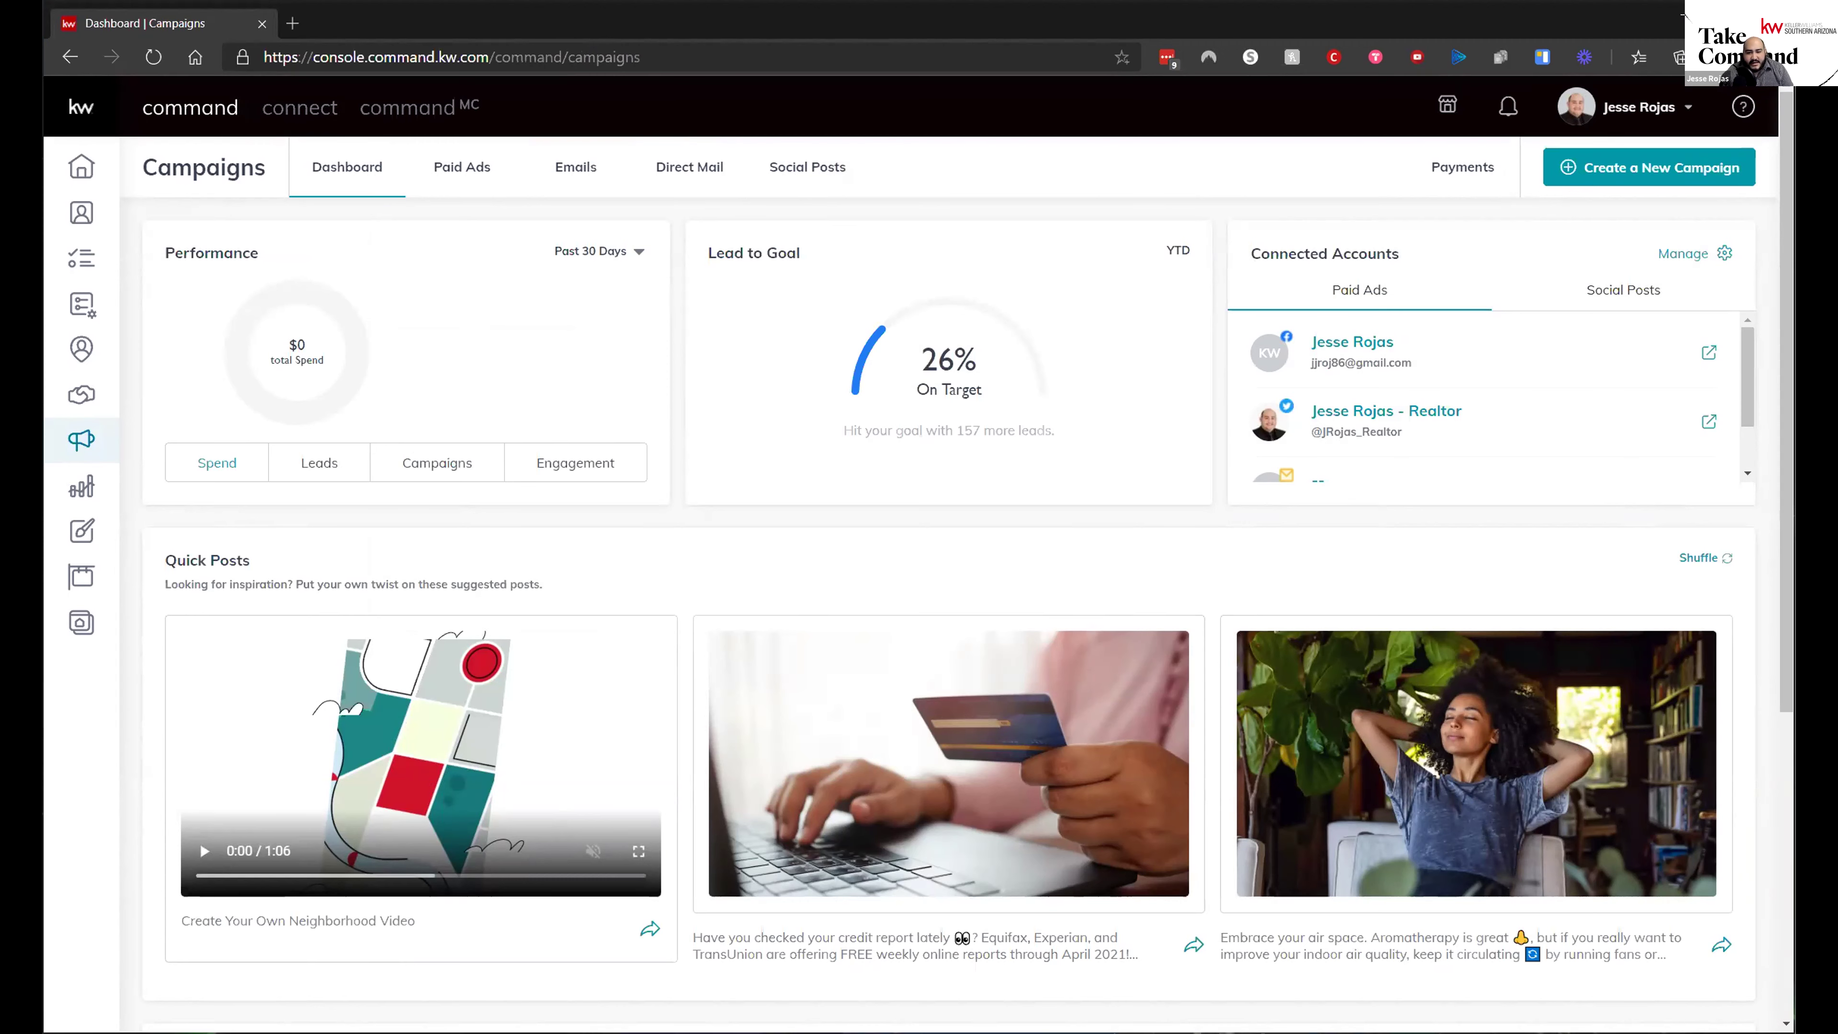
- Open the Payments page and highlight the RealMailers, Twitter and Command Email channel rows
{"action": "left_click", "coordinate": [1464, 166]}
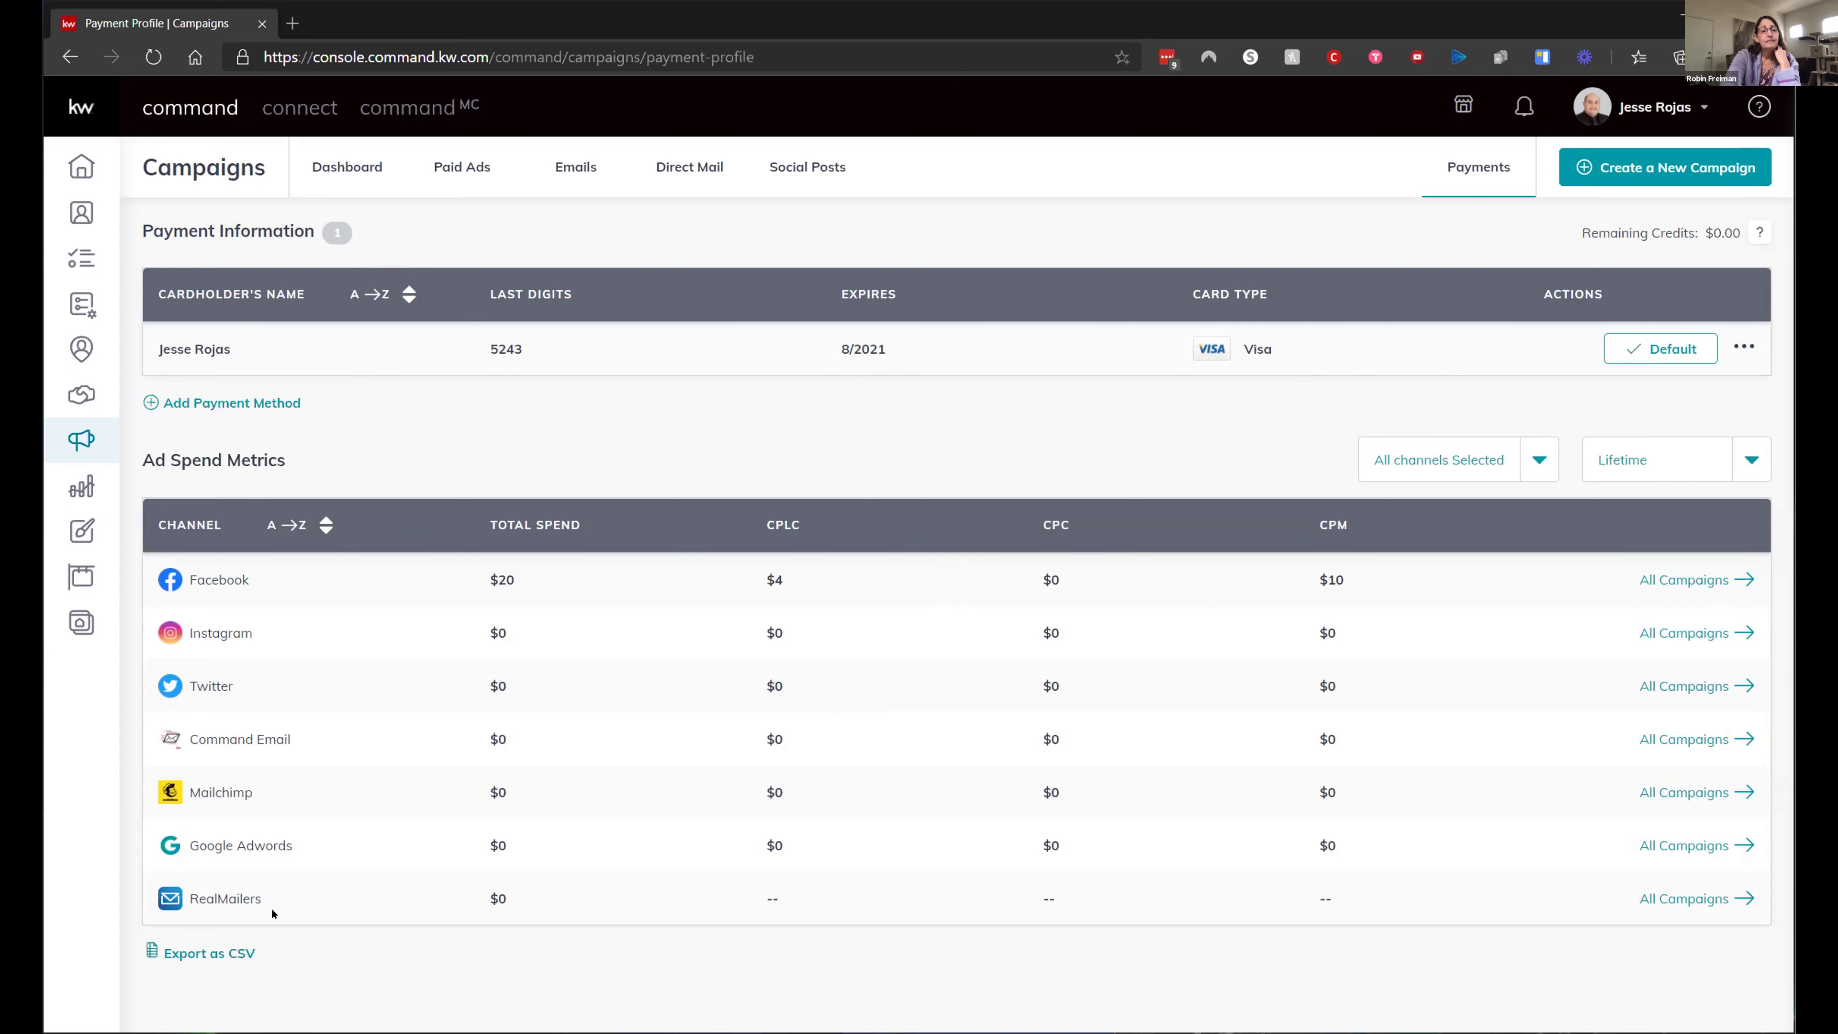
{"action": "left_click_drag", "start_coordinate": [262, 899], "coordinate": [179, 904]}
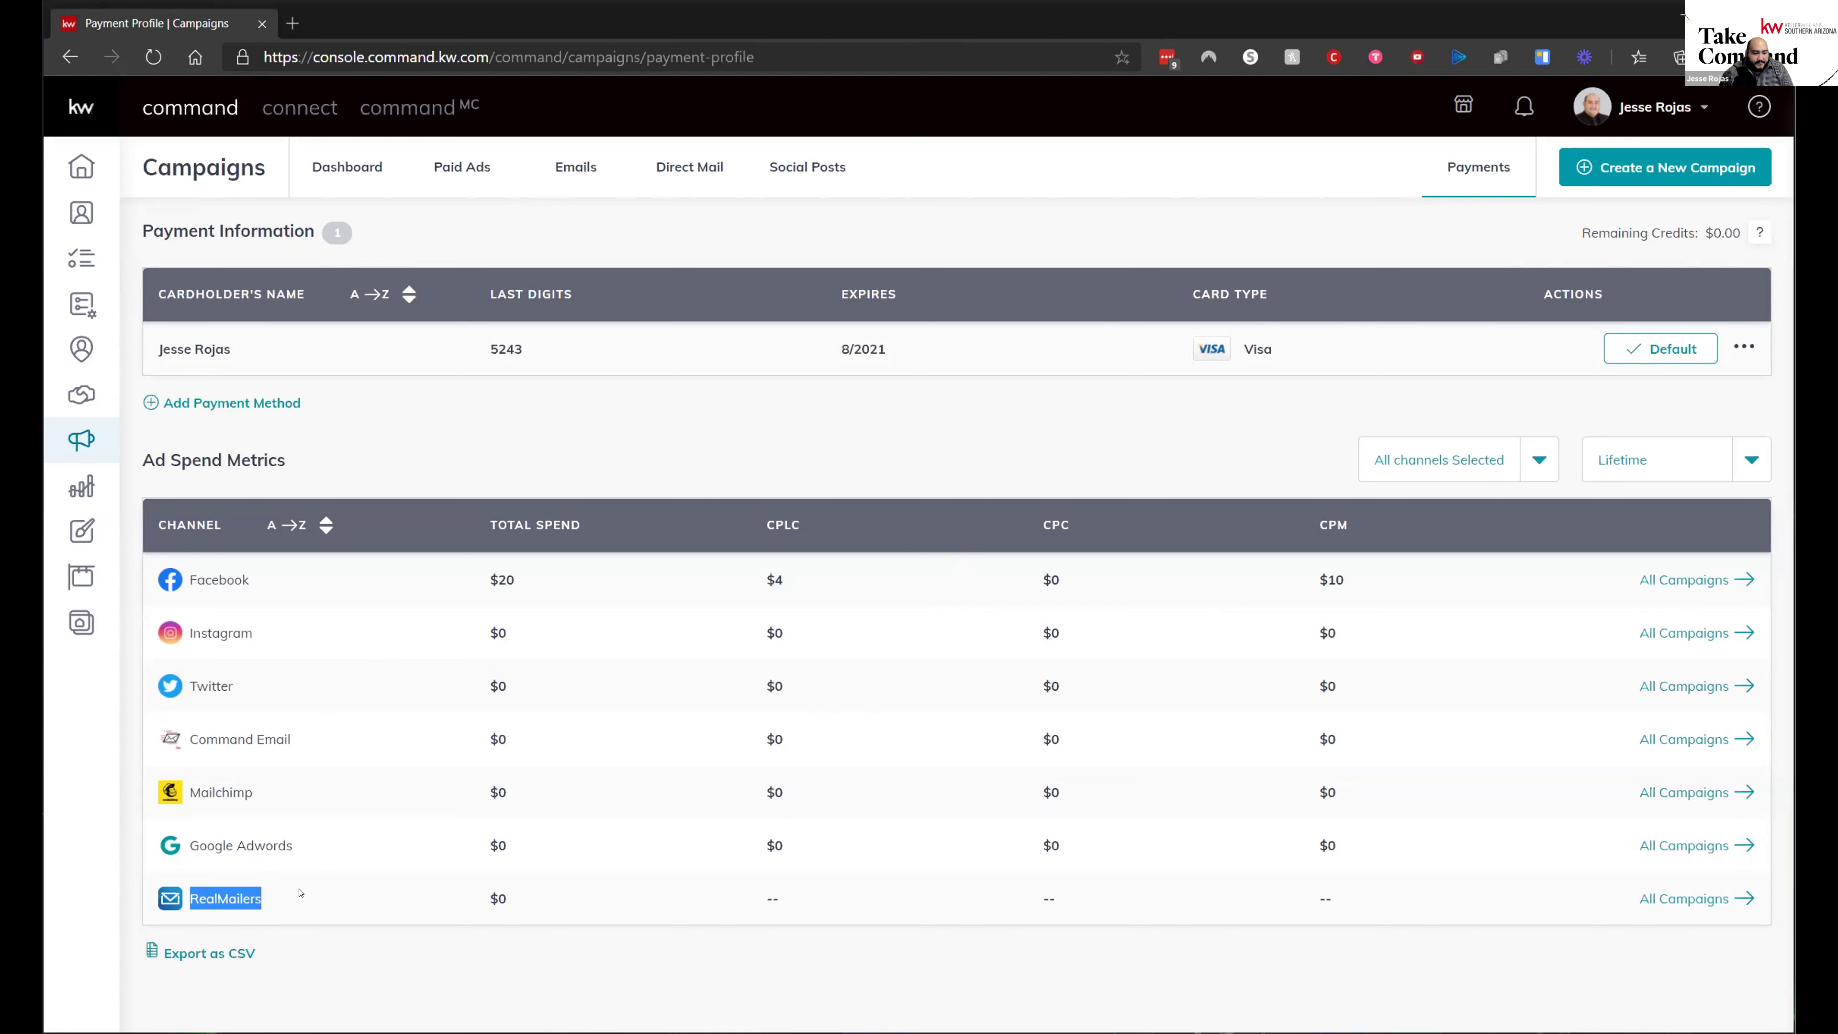
{"action": "left_click", "coordinate": [314, 855]}
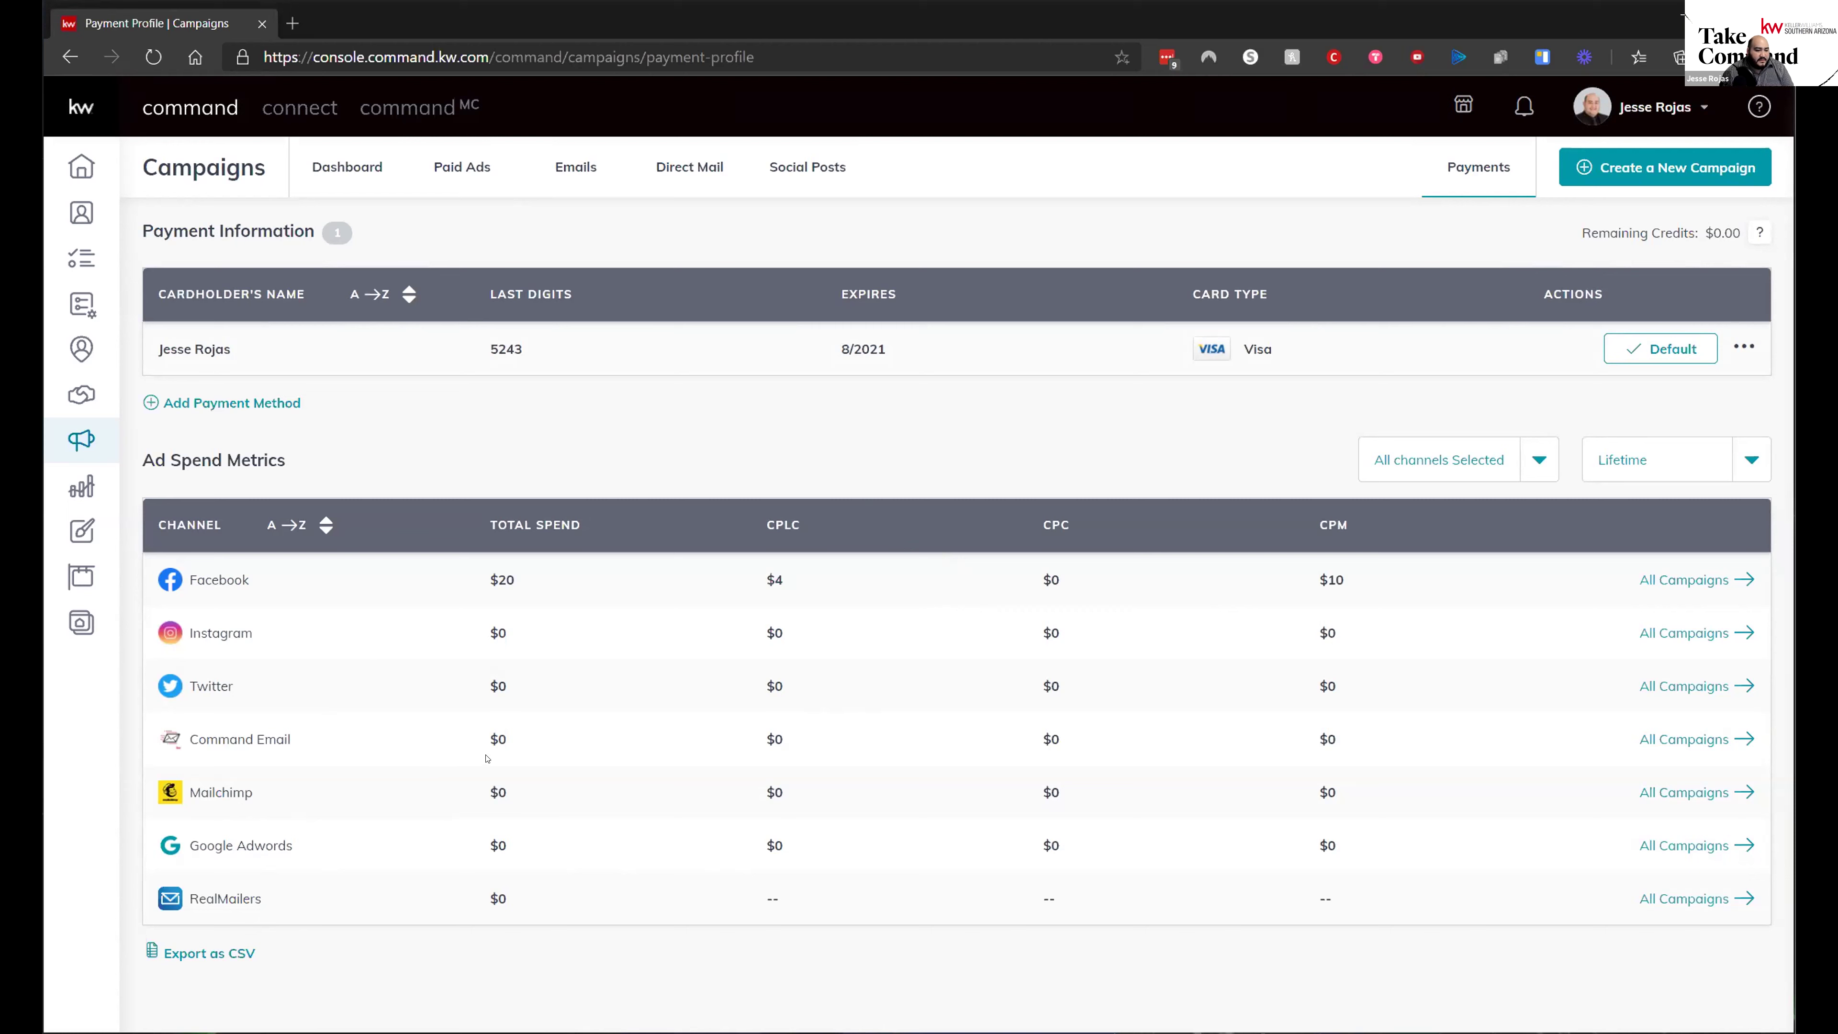
{"action": "left_click_drag", "start_coordinate": [325, 738], "coordinate": [214, 700]}
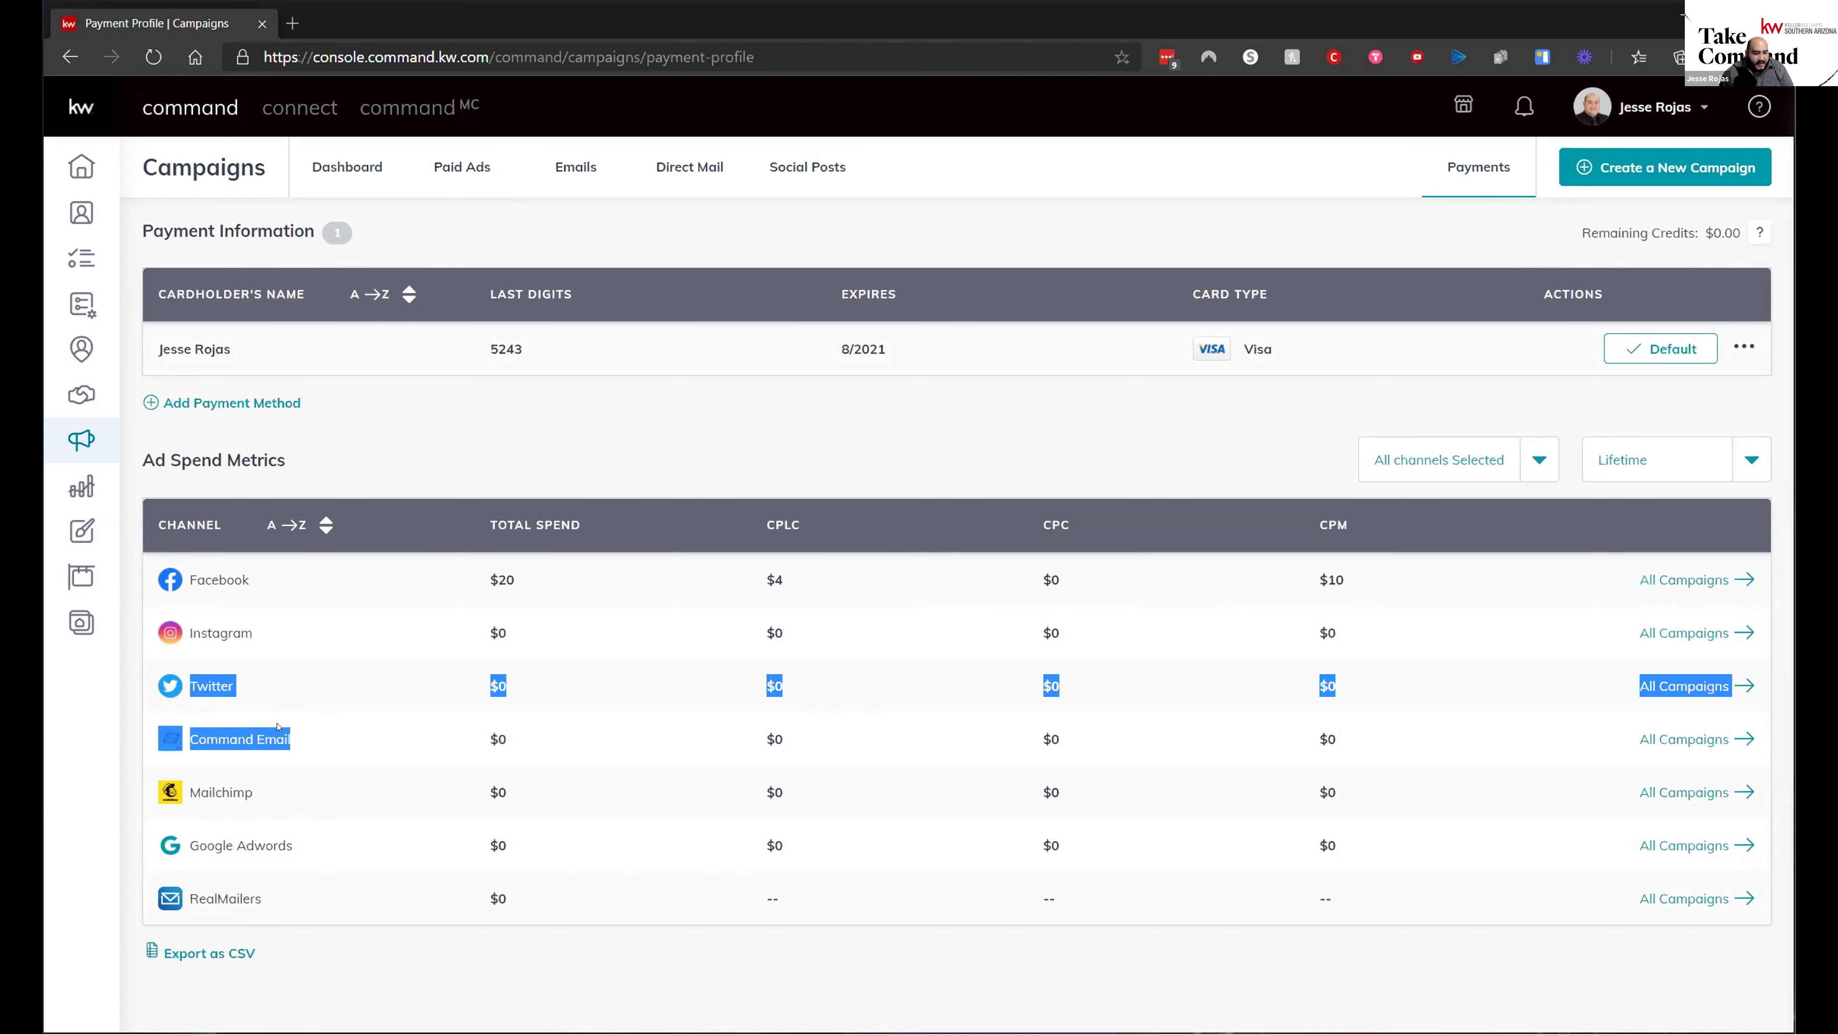
{"action": "left_click", "coordinate": [267, 629]}
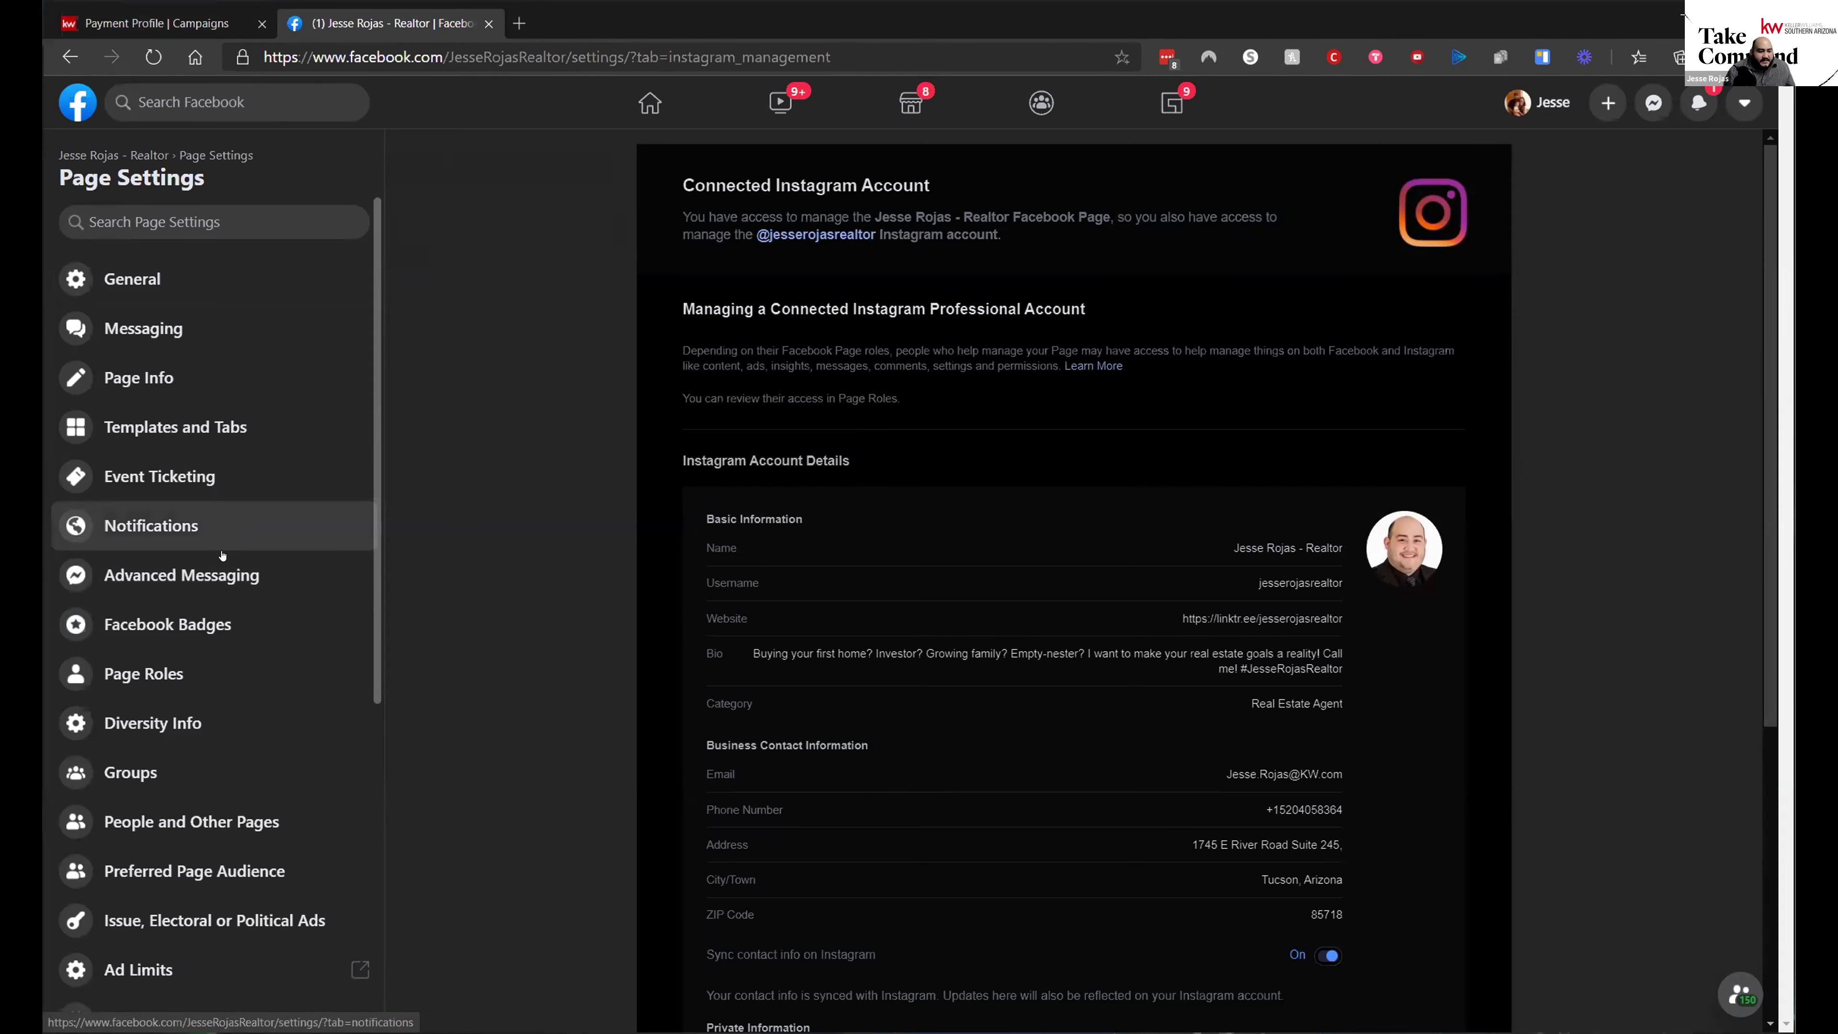
- Scroll the Instagram account settings, then highlight the Instagram channel on KW Command's Payments page
{"action": "scroll", "coordinate": [246, 652], "scroll_direction": "down", "scroll_amount": 5}
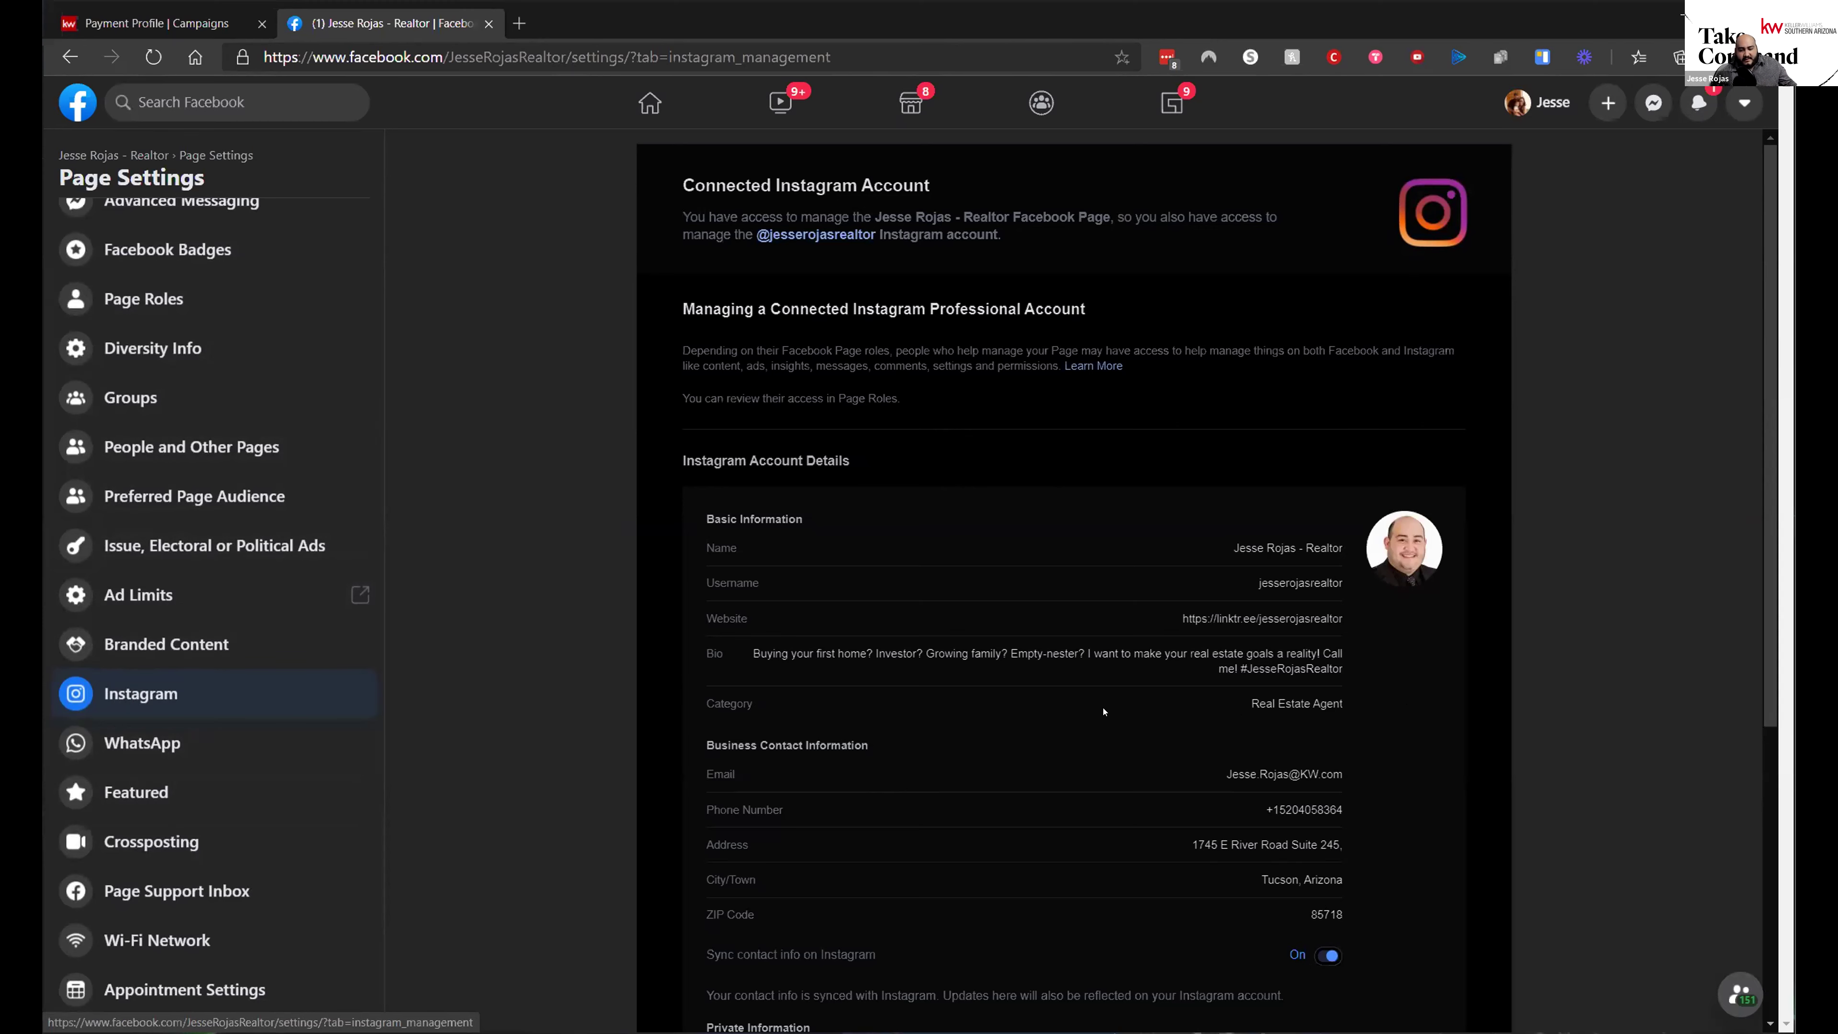
{"action": "scroll", "coordinate": [1074, 734], "scroll_direction": "down", "scroll_amount": 5}
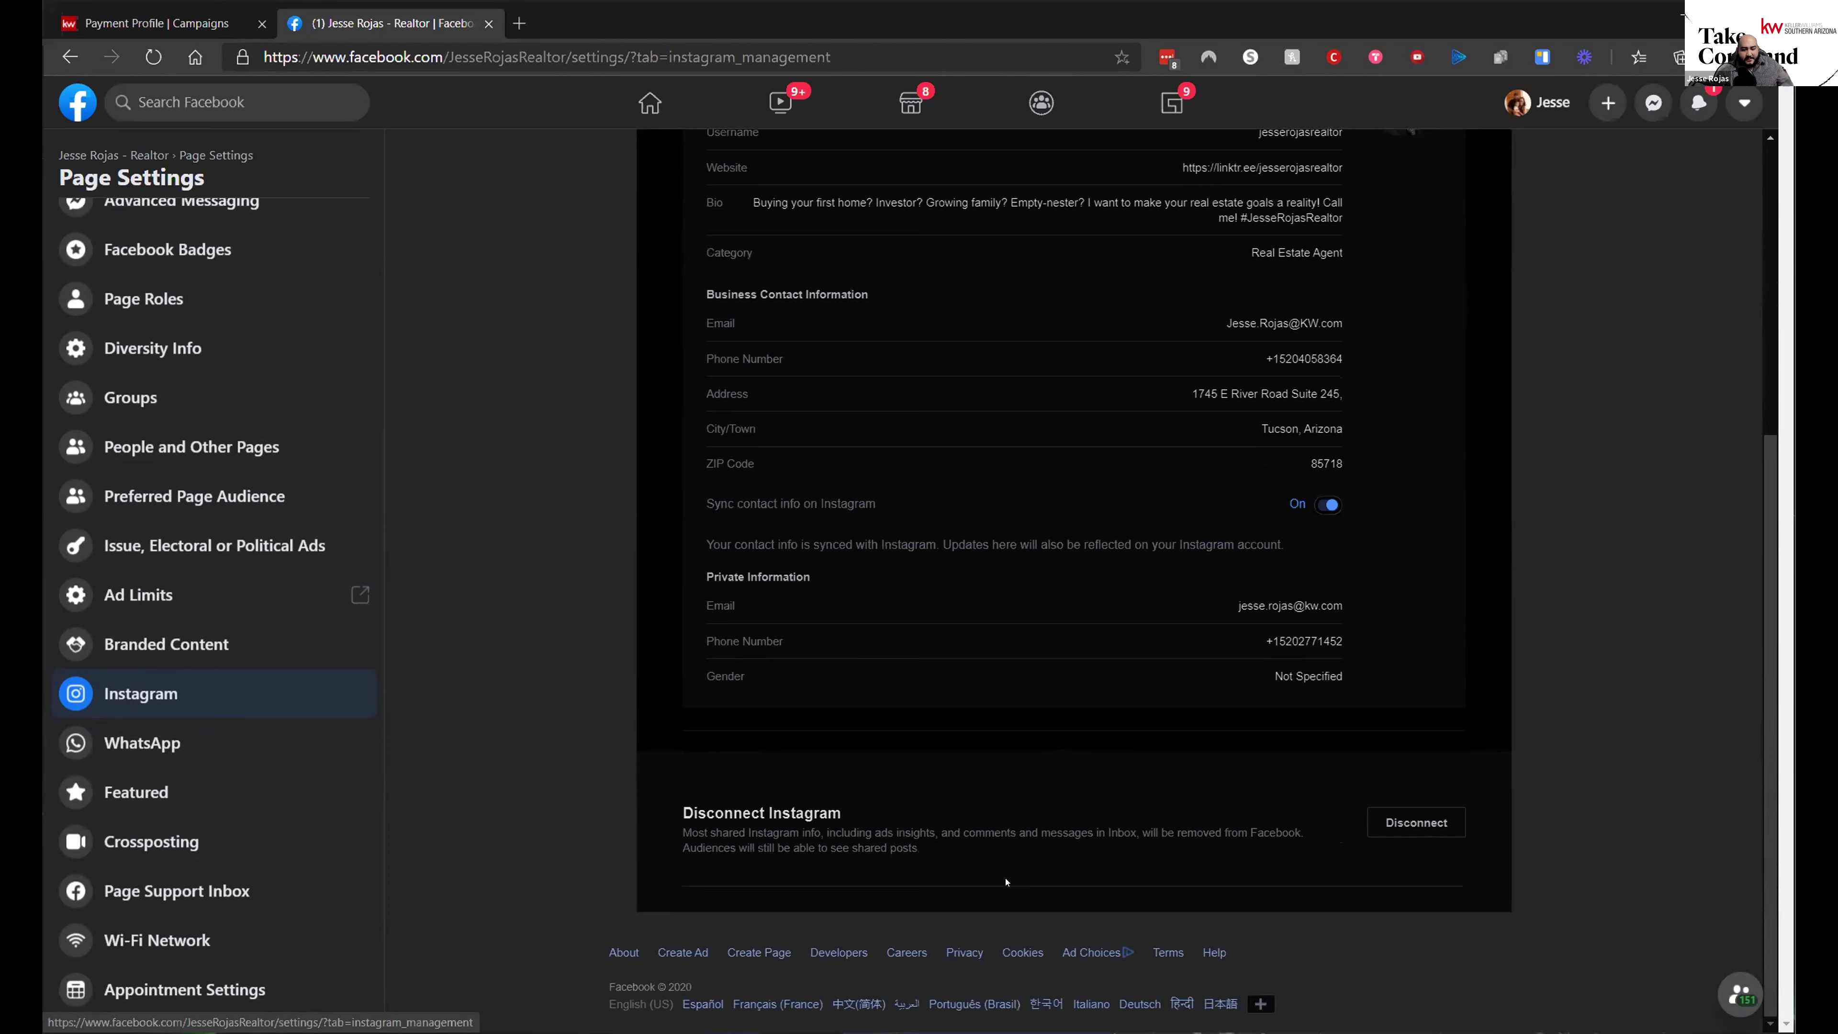
{"action": "scroll", "coordinate": [886, 904], "scroll_direction": "up", "scroll_amount": 5}
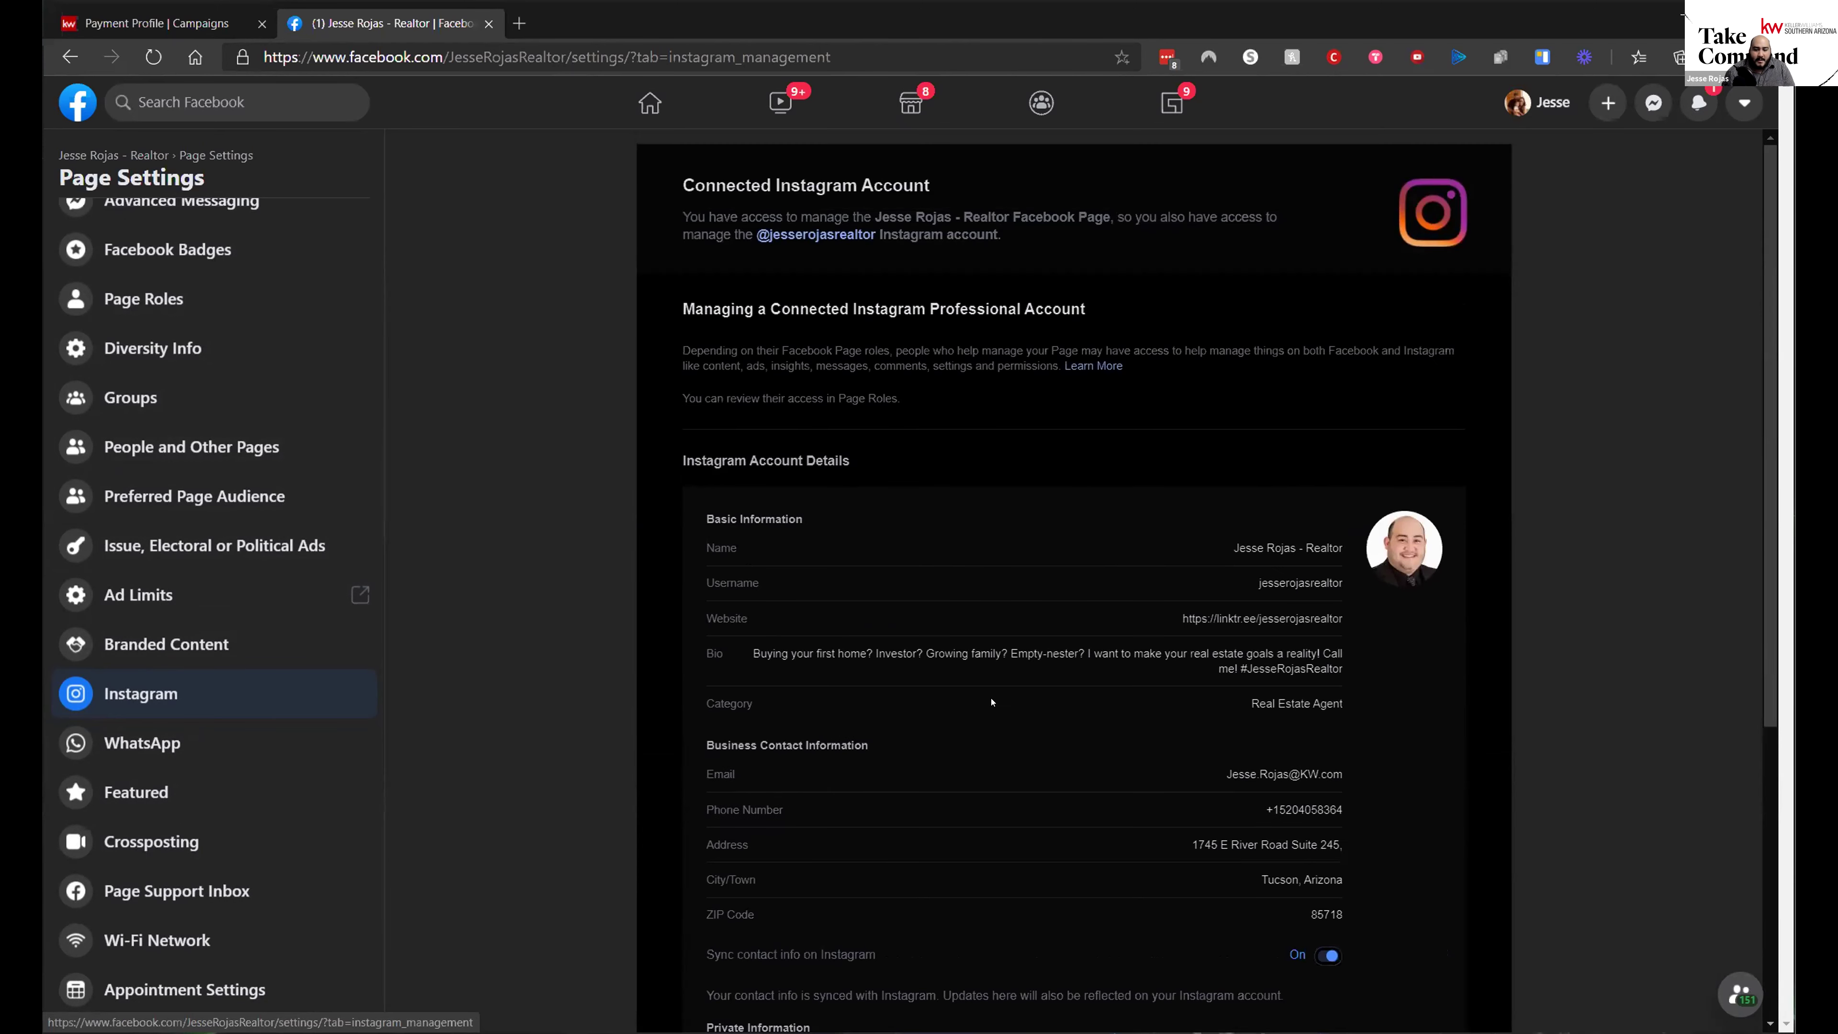
{"action": "left_click", "coordinate": [156, 23]}
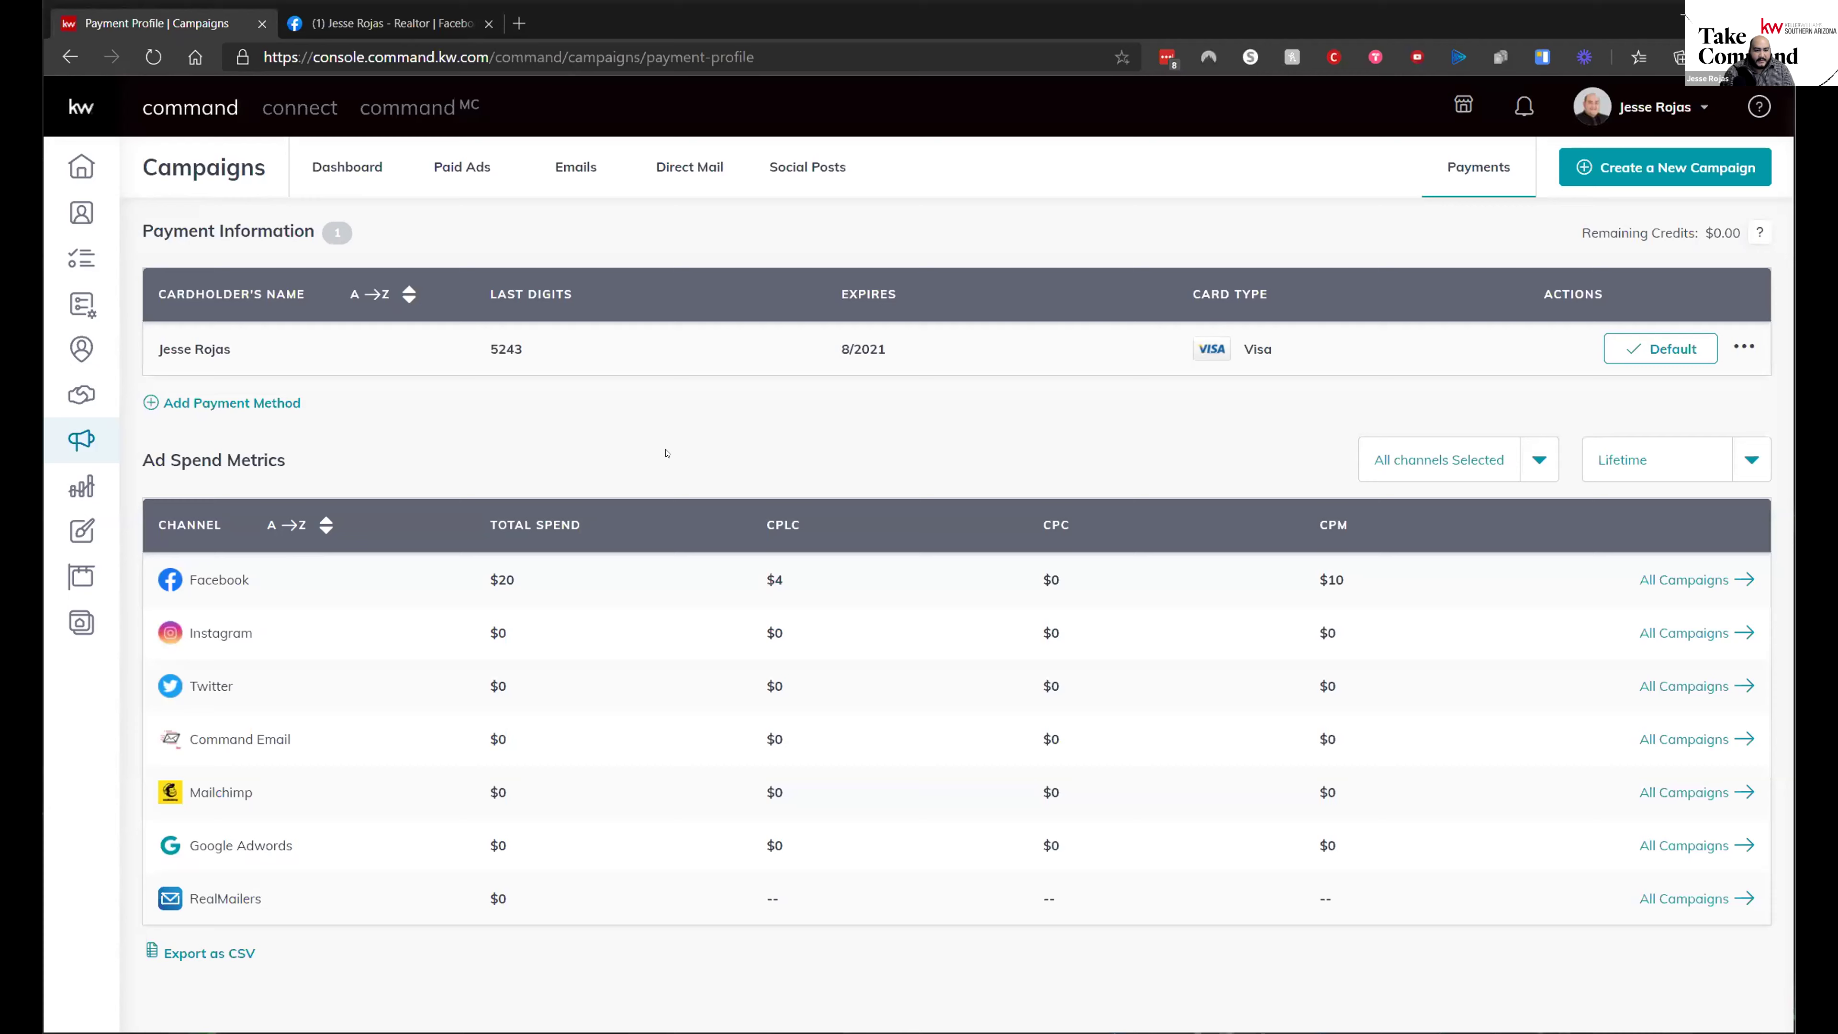
{"action": "left_click_drag", "start_coordinate": [148, 632], "coordinate": [260, 638]}
{"action": "left_click", "coordinate": [288, 642]}
- Glance back at the Facebook tab, then return to KW Command's Campaigns Dashboard
{"action": "left_click", "coordinate": [390, 23]}
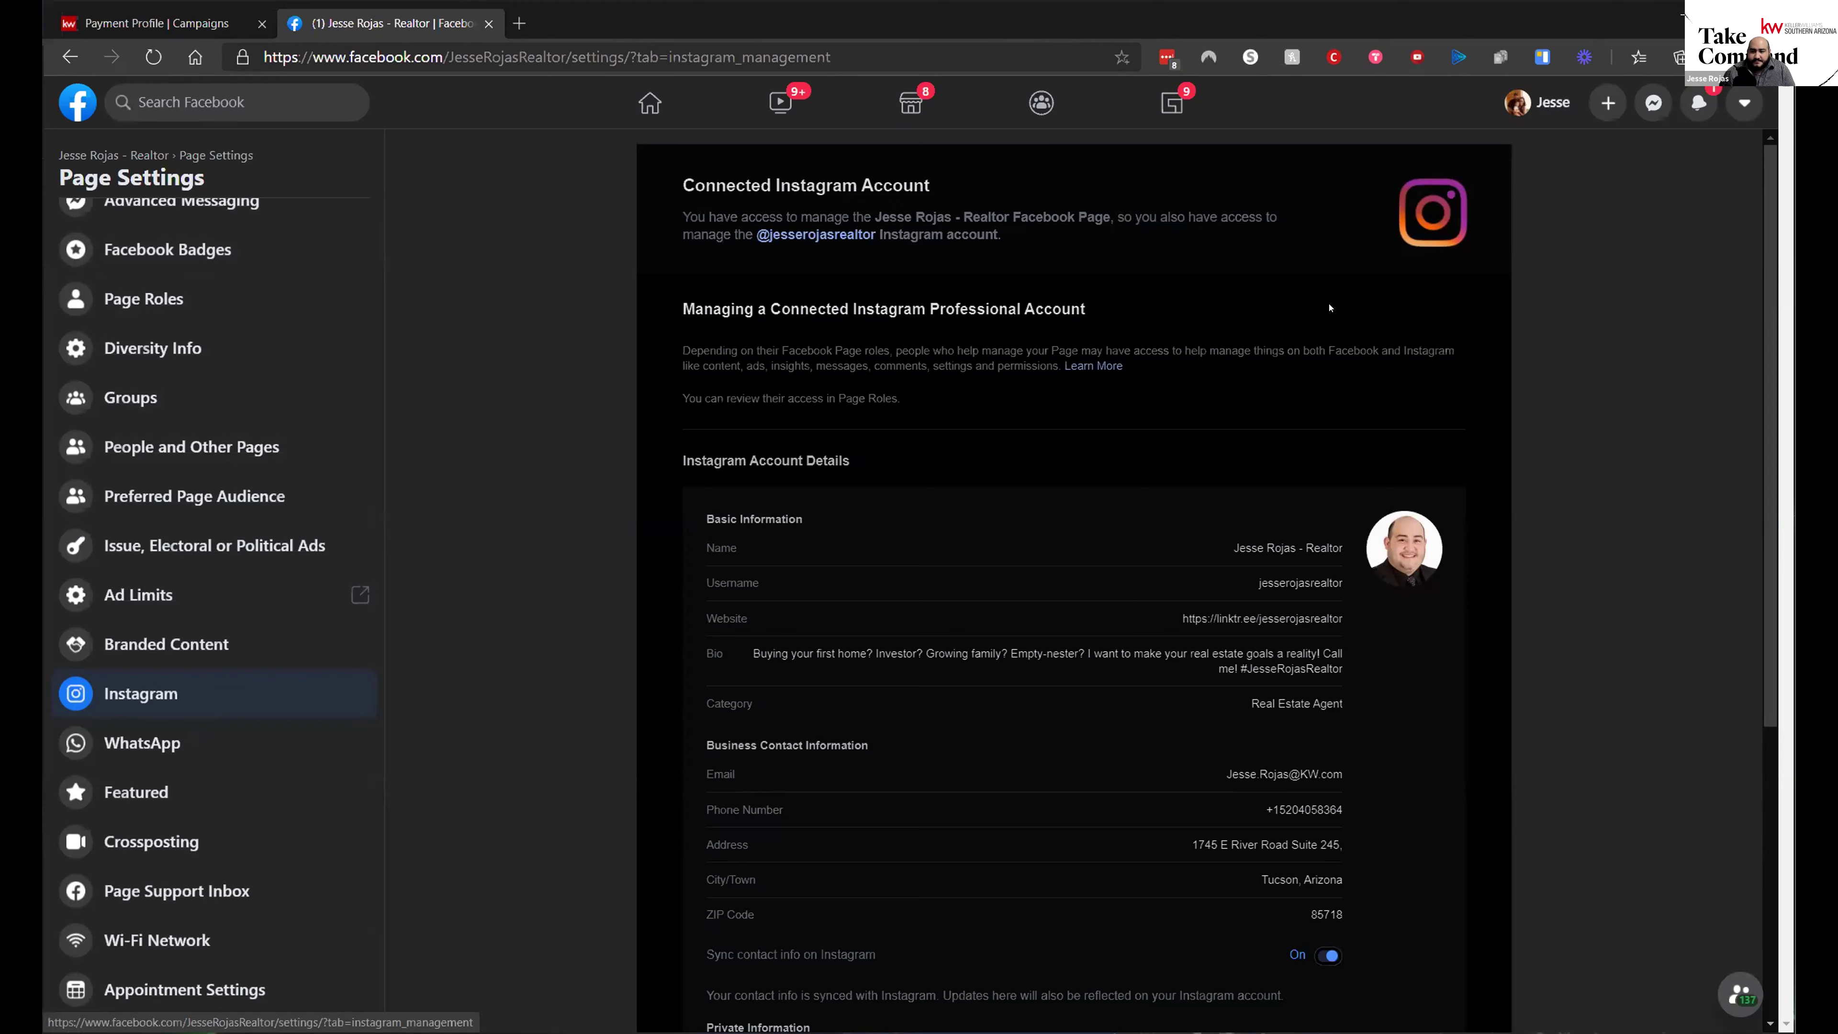
{"action": "left_click", "coordinate": [239, 22]}
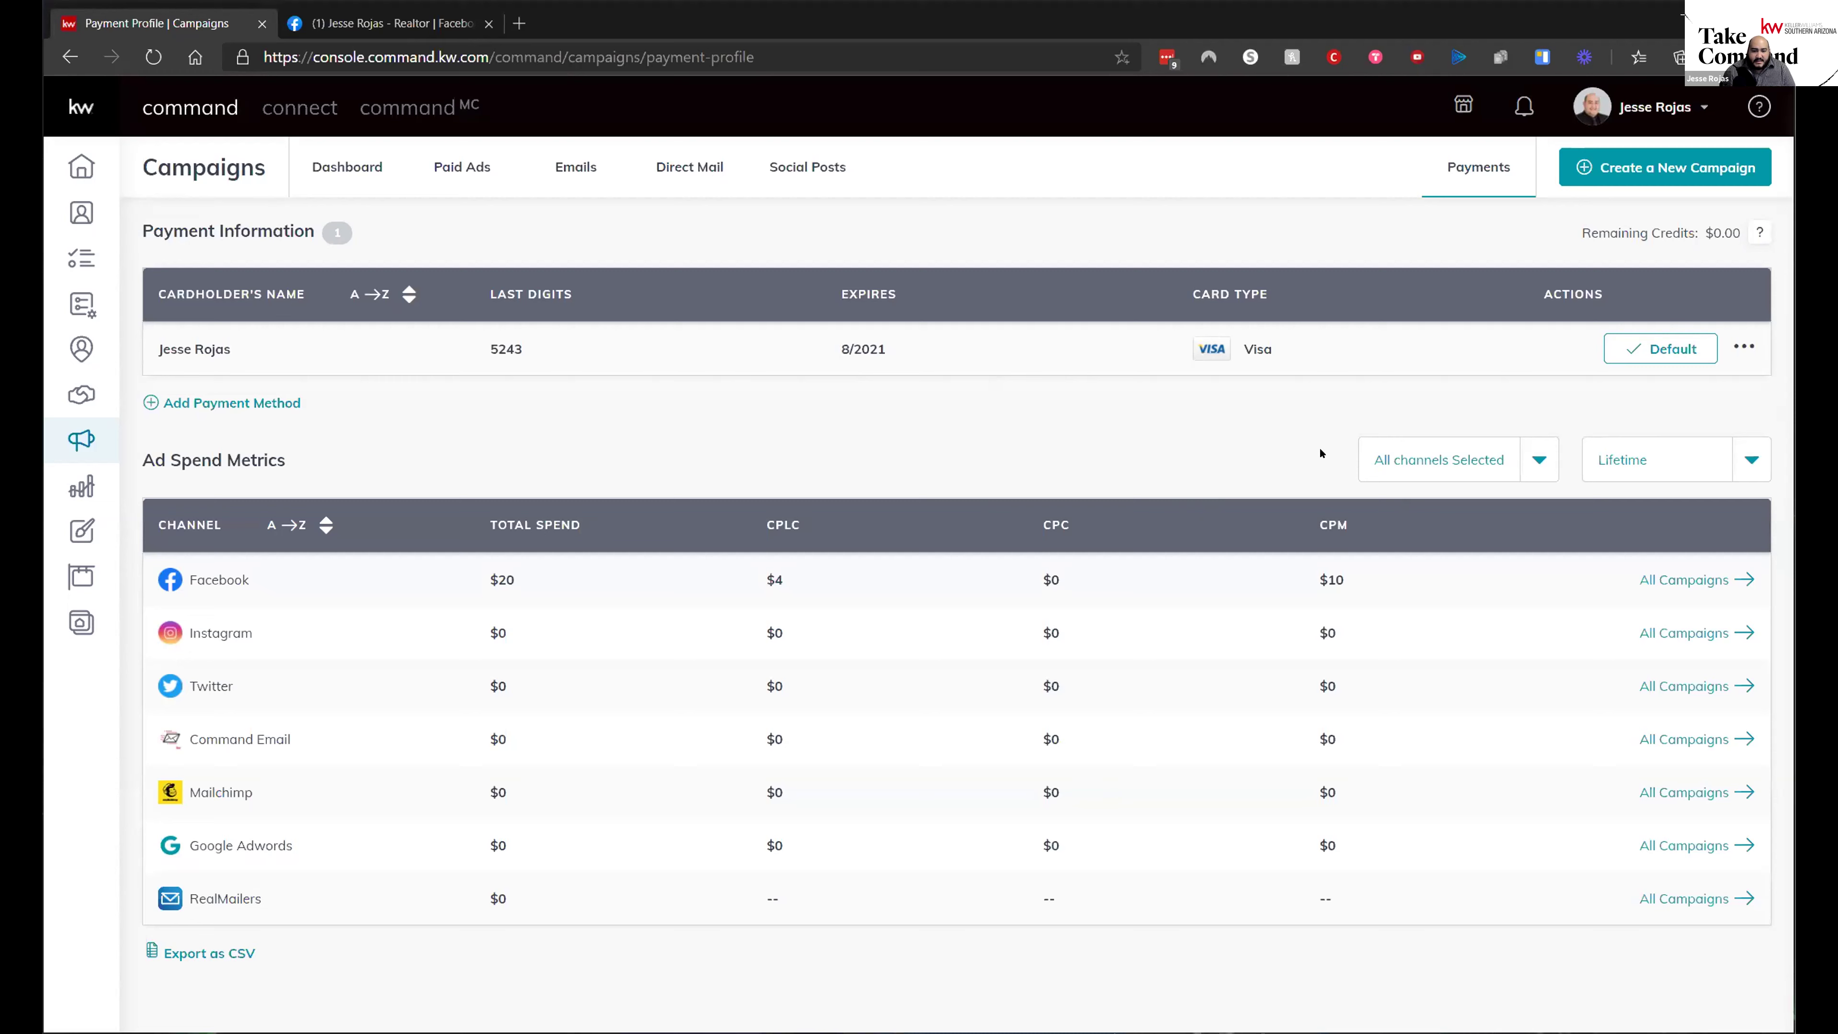
{"action": "left_click", "coordinate": [344, 171]}
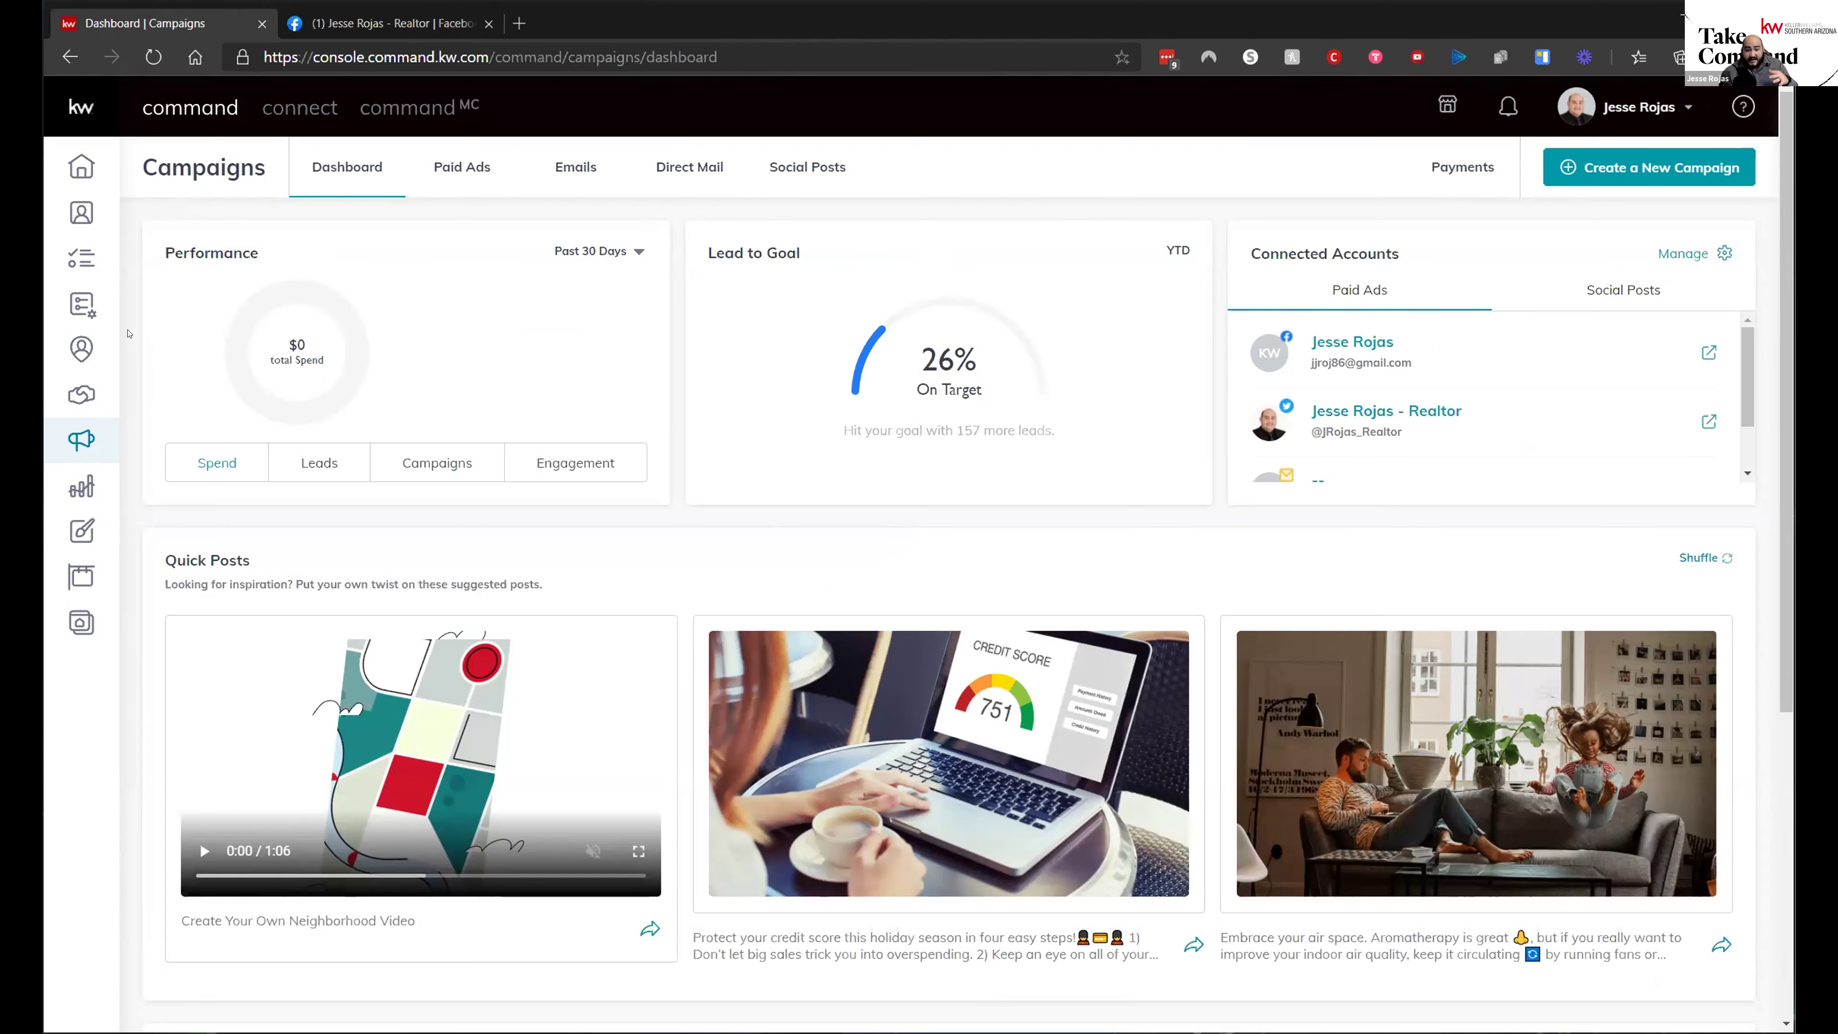
- Cycle the Performance card through Leads, Campaigns and Engagement for Instagram and Facebook
{"action": "scroll", "coordinate": [981, 520], "scroll_direction": "down", "scroll_amount": 6}
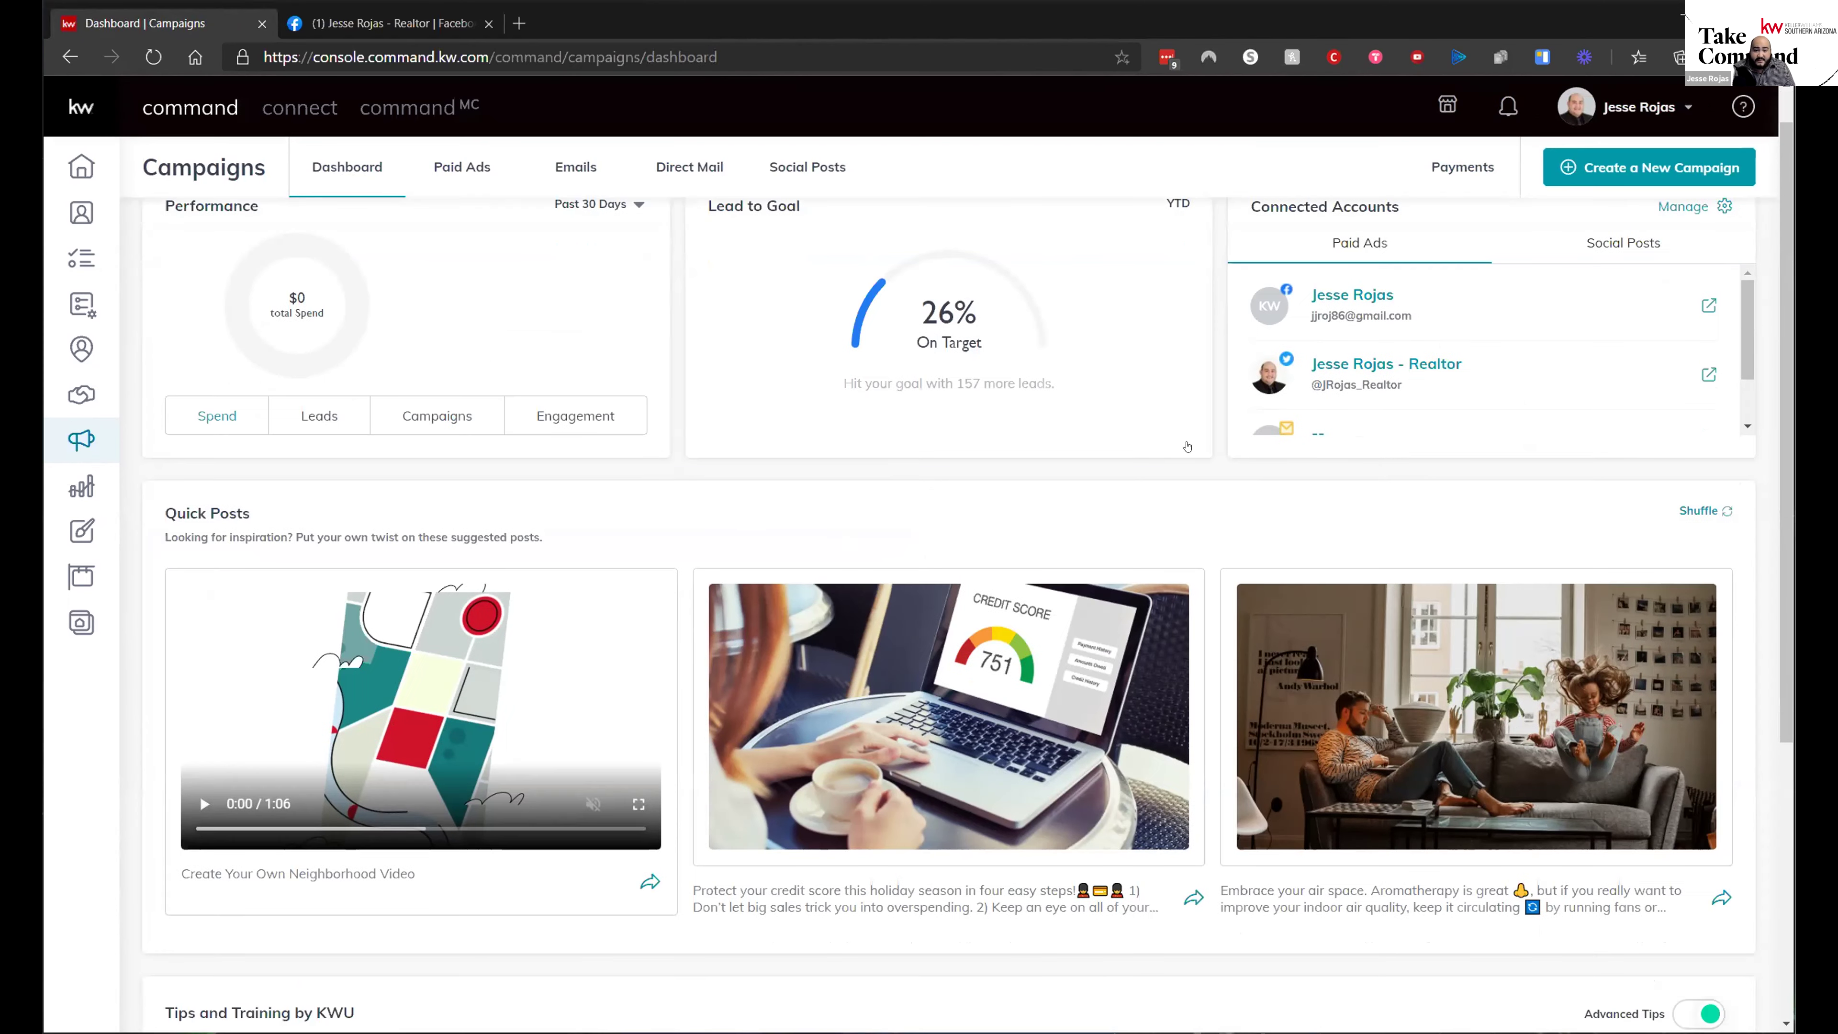
{"action": "scroll", "coordinate": [1040, 442], "scroll_direction": "up", "scroll_amount": 5}
{"action": "scroll", "coordinate": [1040, 441], "scroll_direction": "up", "scroll_amount": 1}
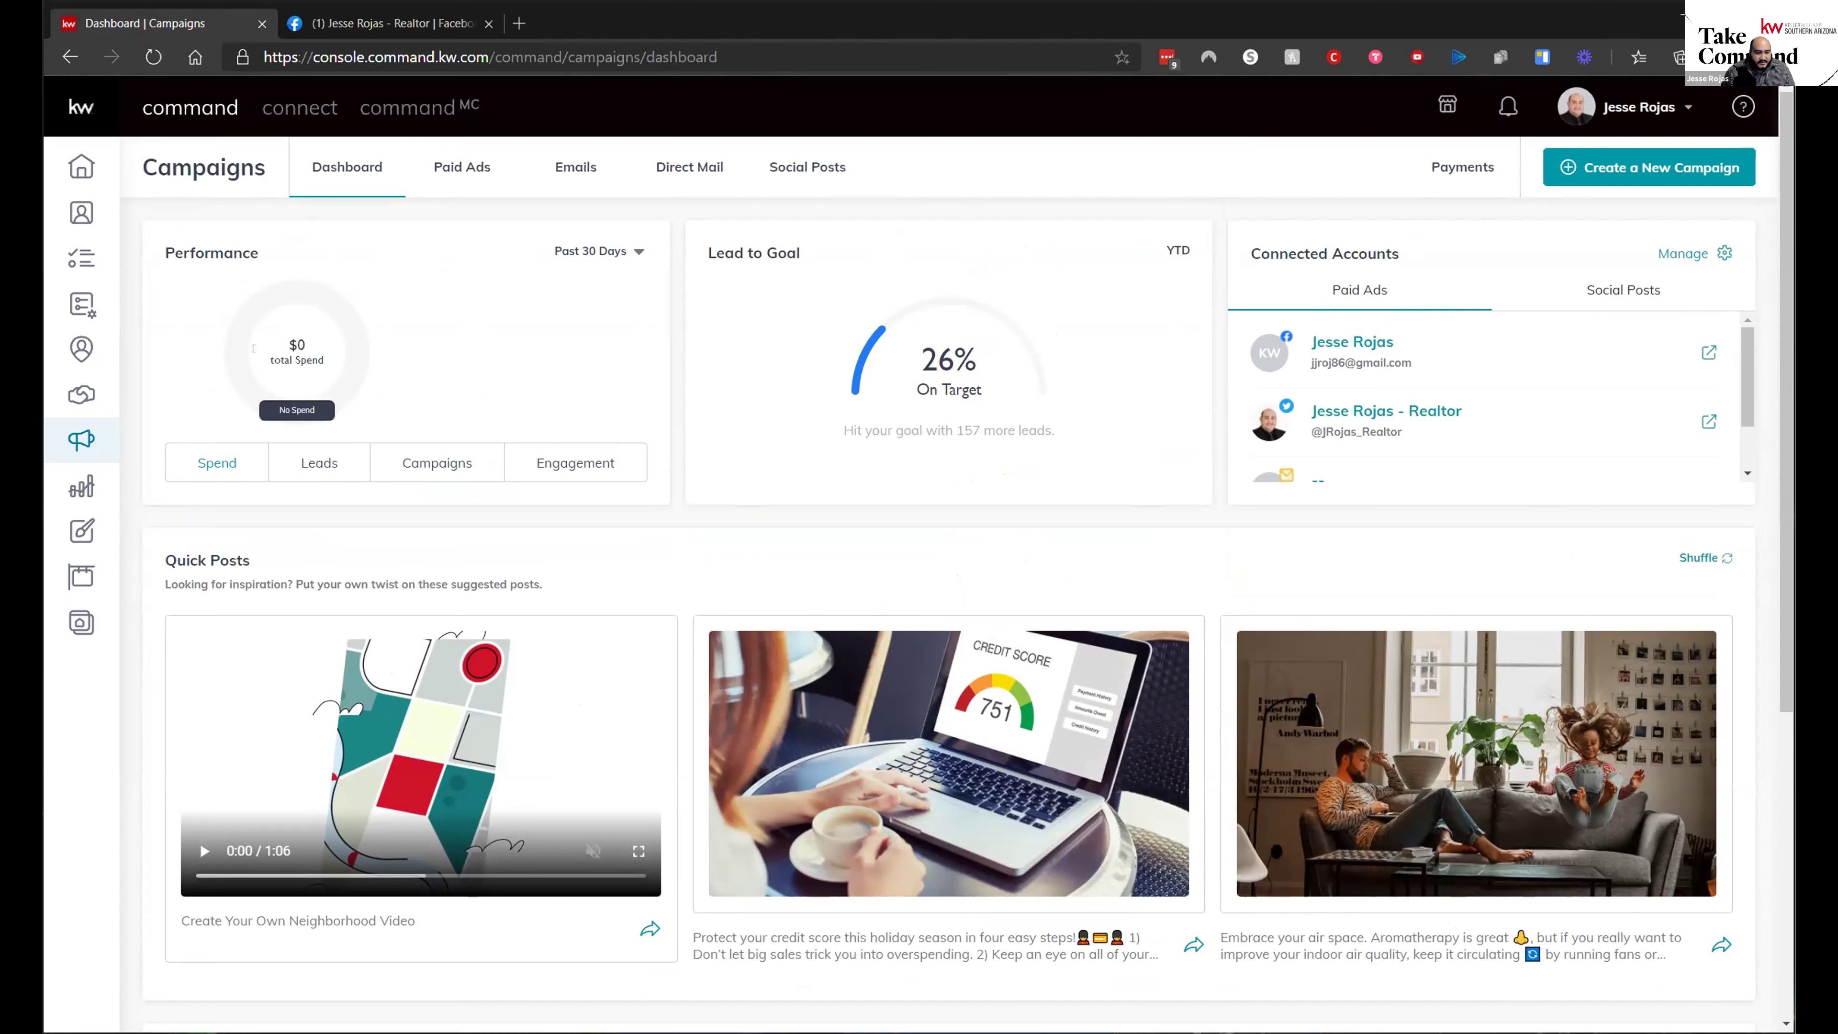
{"action": "left_click", "coordinate": [297, 463]}
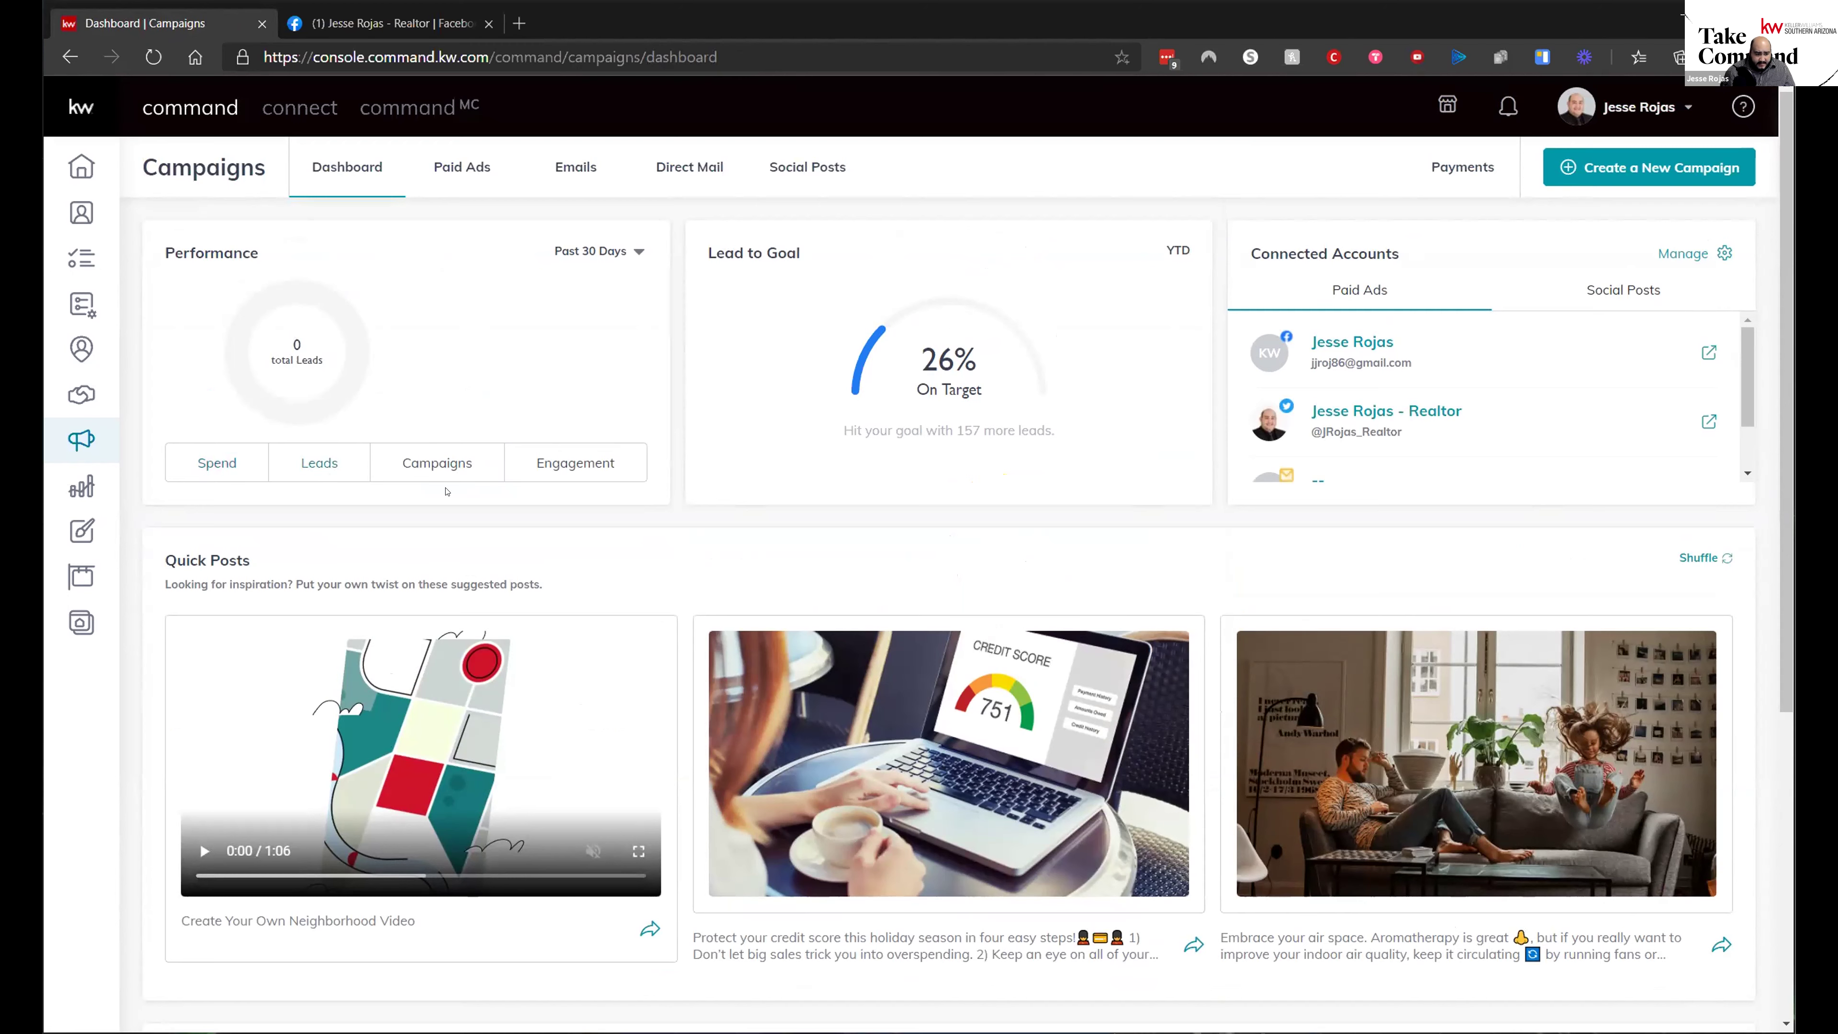
{"action": "left_click", "coordinate": [423, 471]}
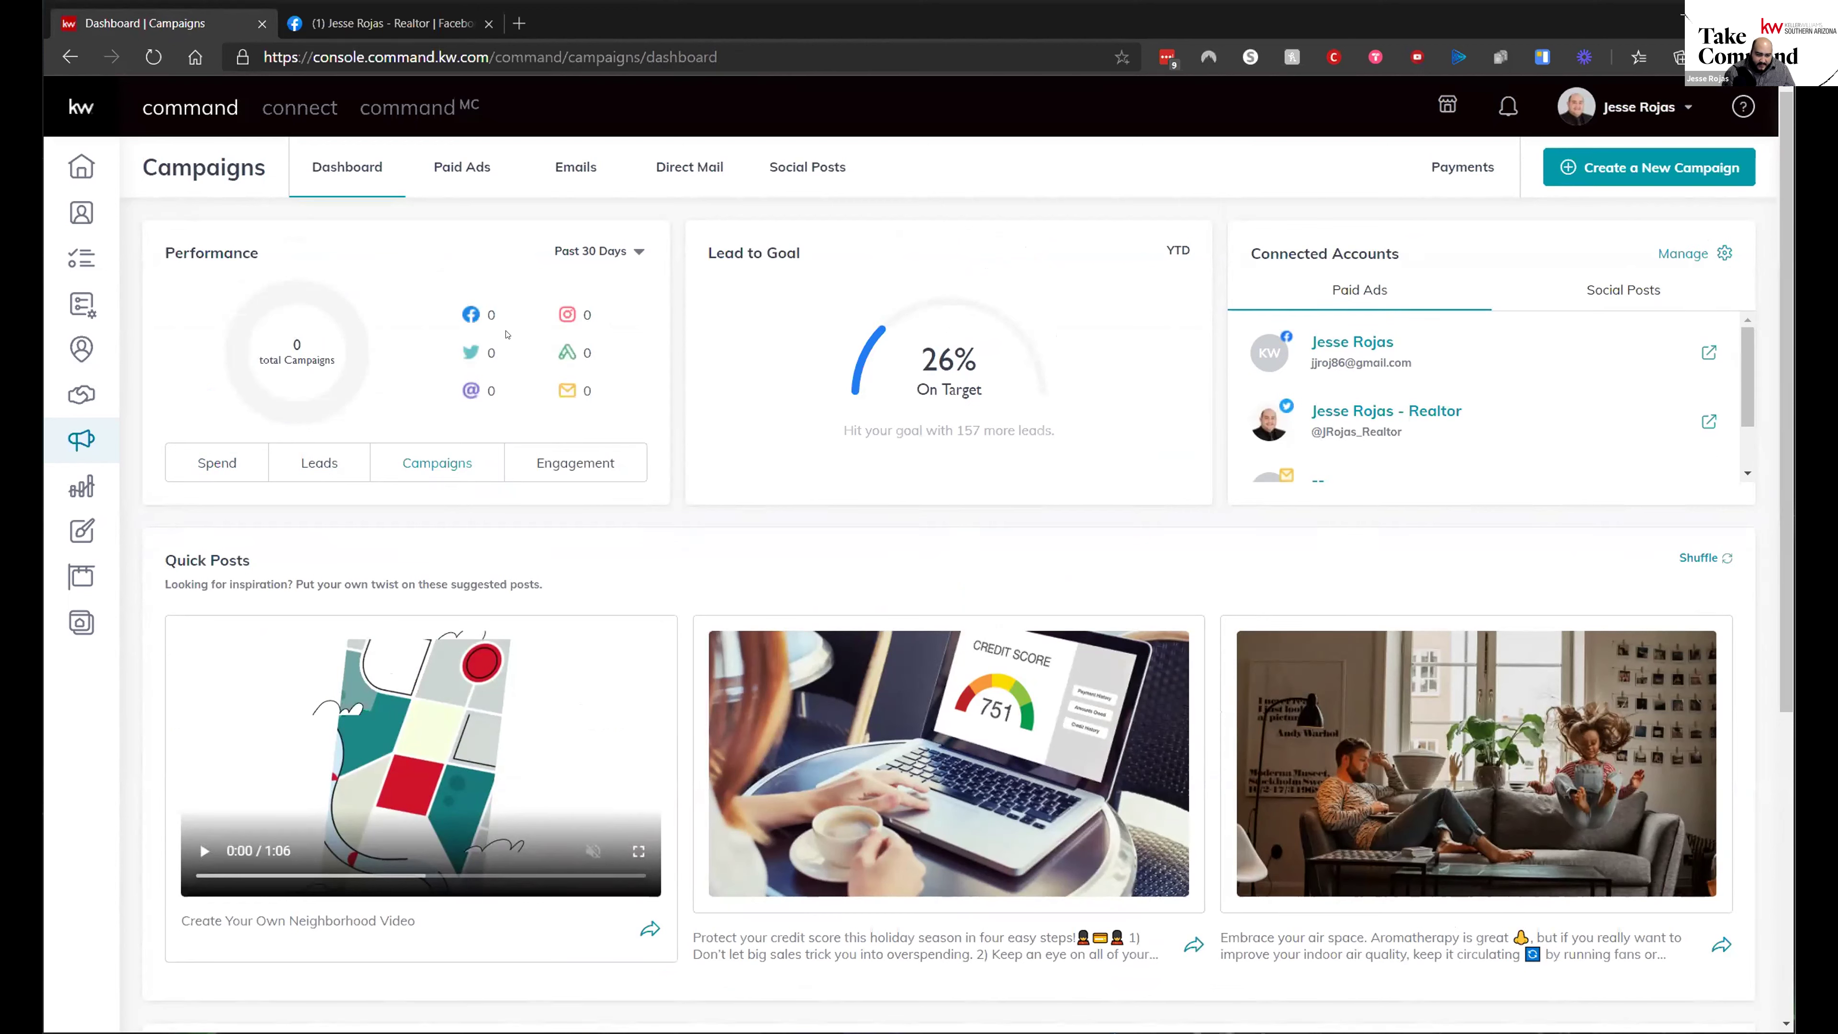
{"action": "left_click", "coordinate": [592, 470]}
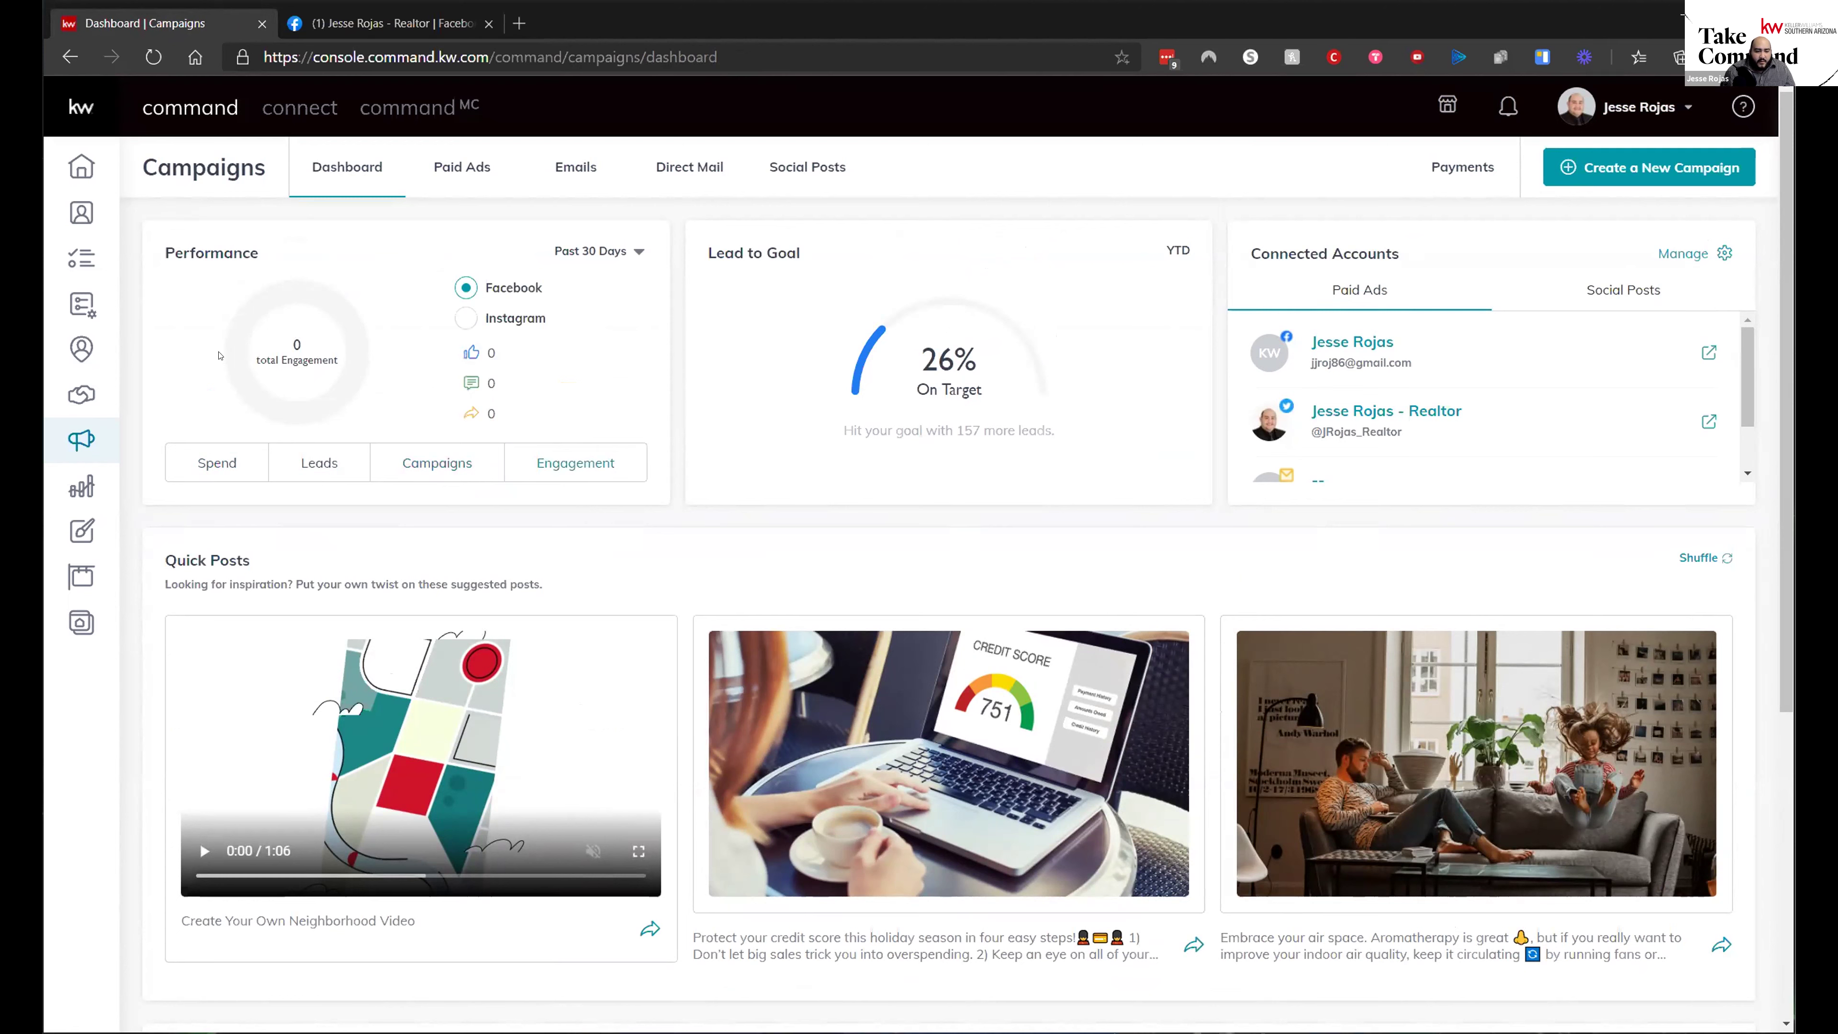
{"action": "left_click", "coordinate": [466, 317]}
{"action": "left_click", "coordinate": [466, 287]}
{"action": "left_click", "coordinate": [506, 319]}
- Set the Performance range to Past 12 months and show Spend: $20, all Facebook
{"action": "left_click", "coordinate": [630, 253]}
{"action": "left_click", "coordinate": [604, 321]}
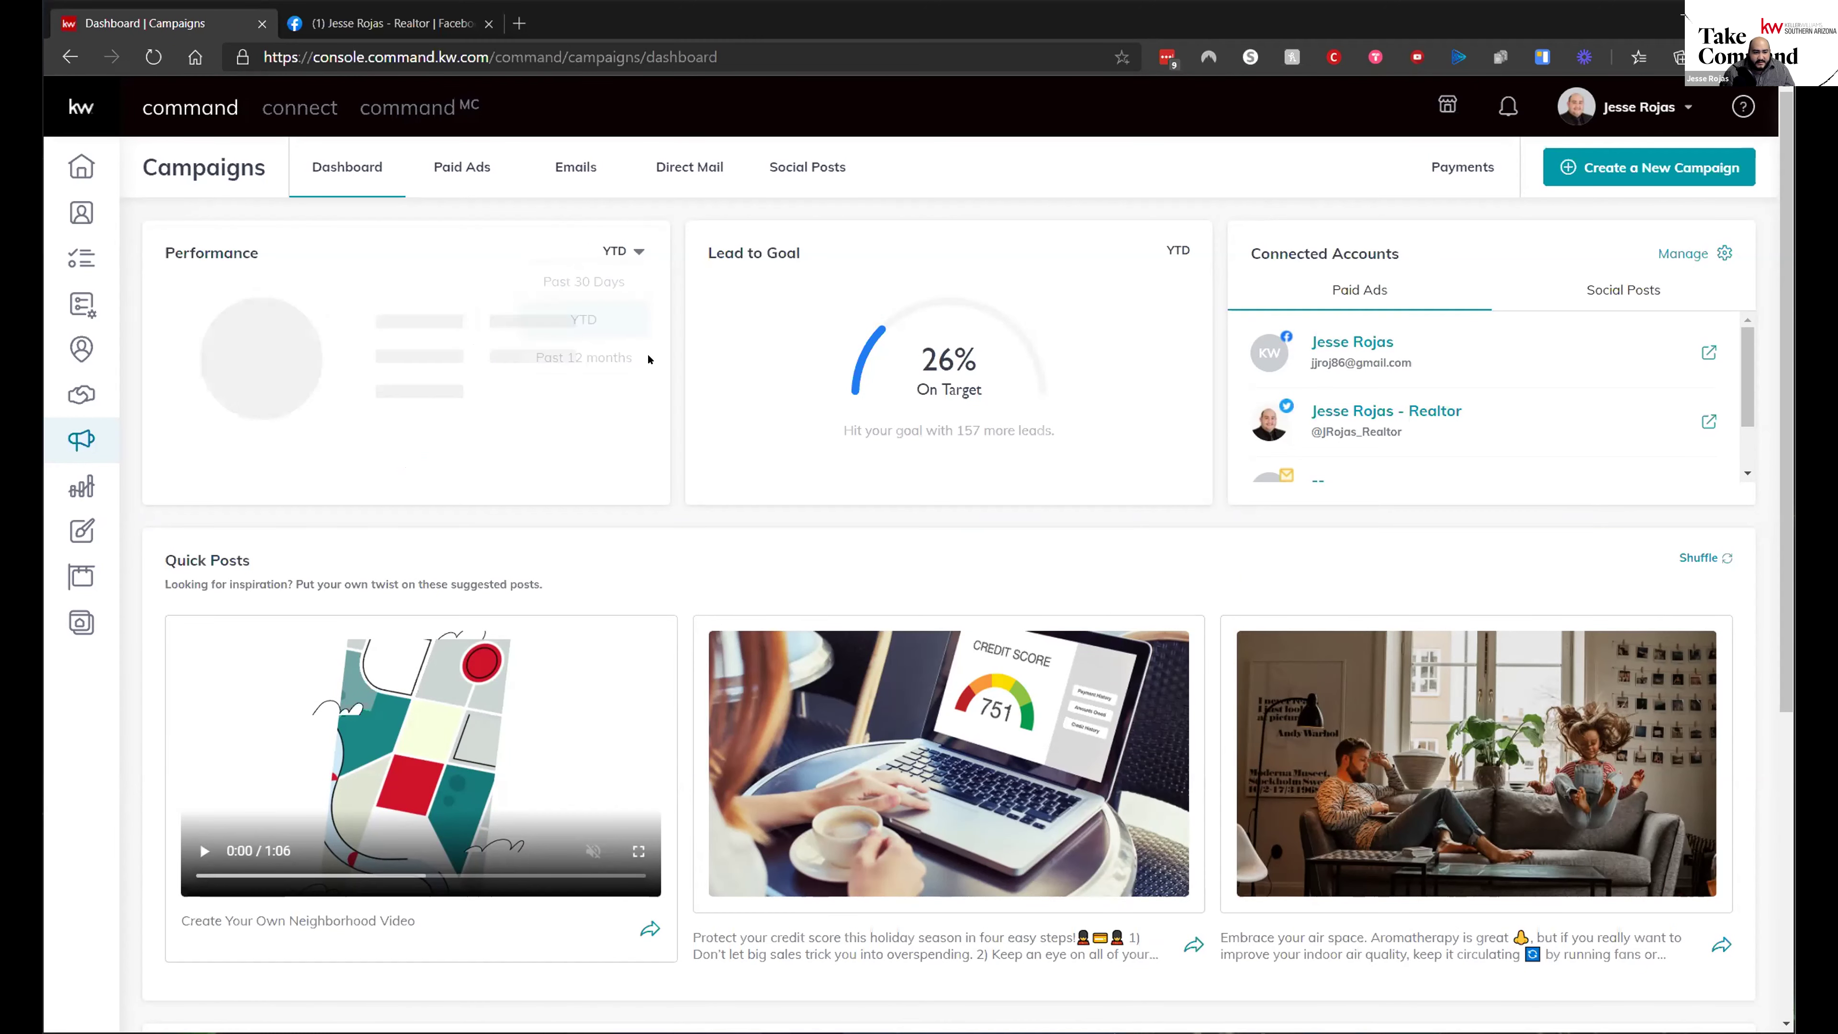
{"action": "left_click", "coordinate": [630, 252]}
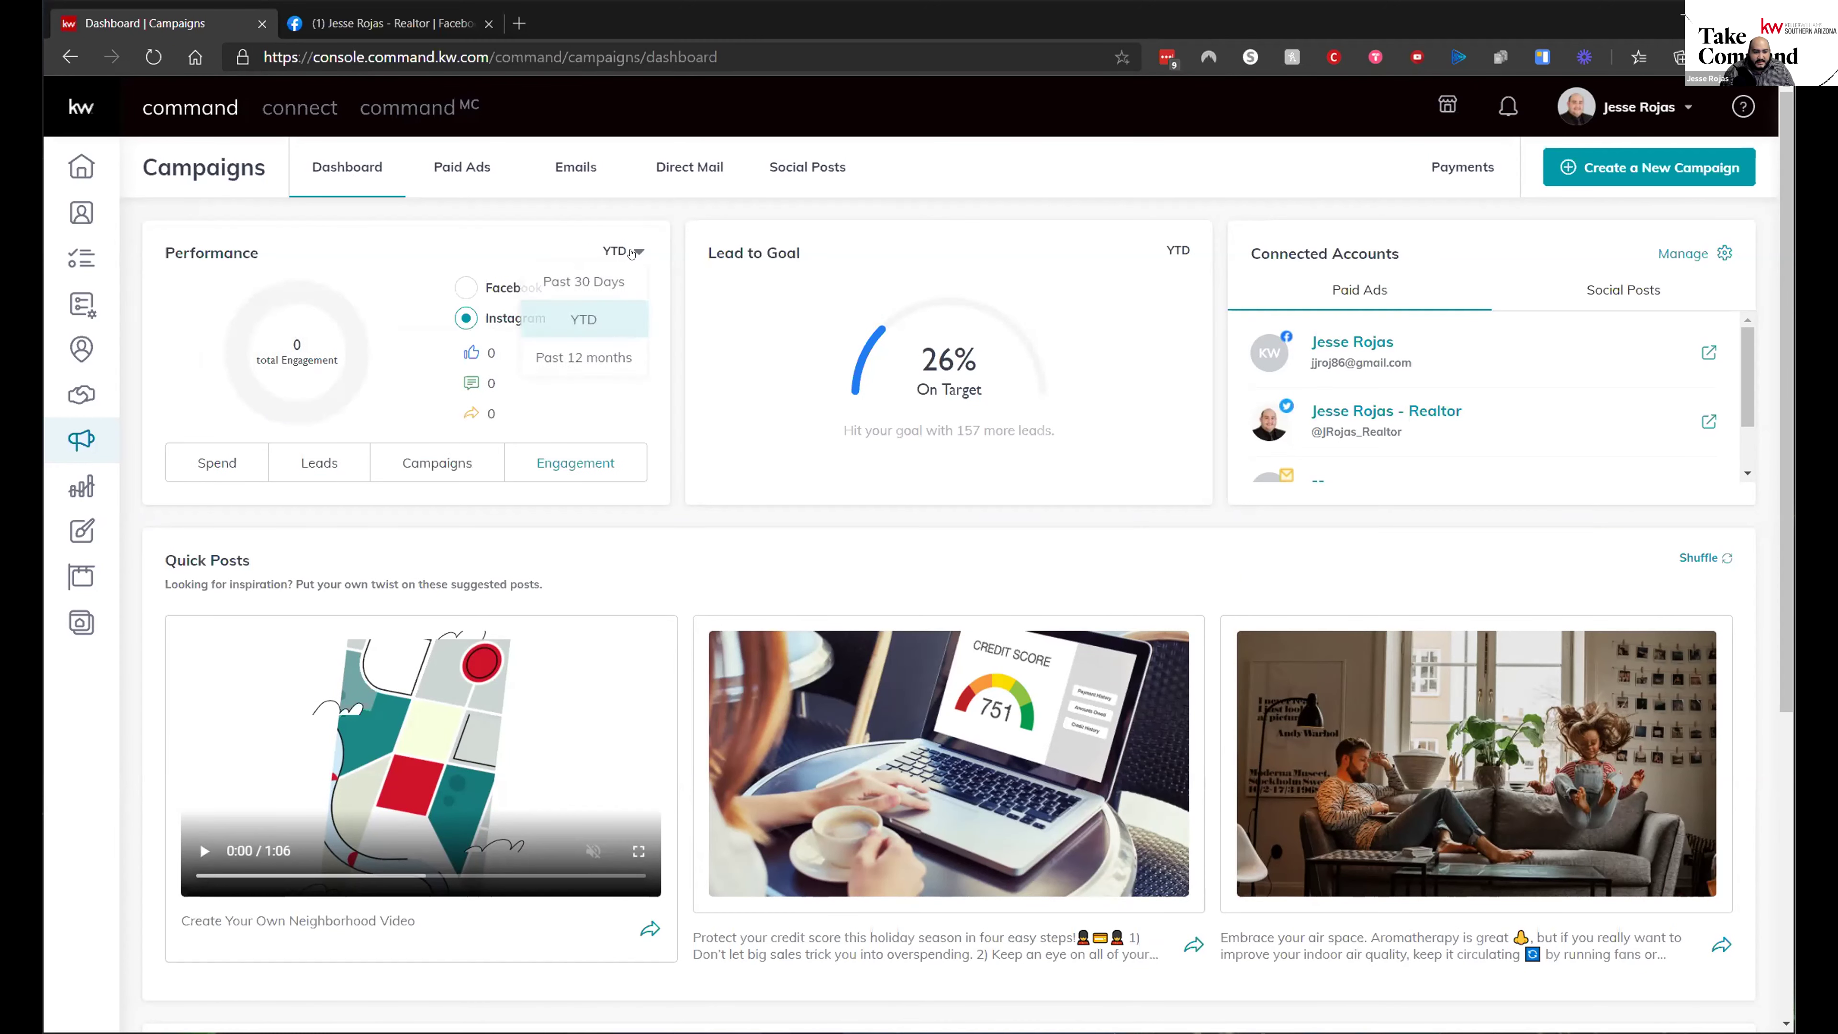
{"action": "left_click", "coordinate": [604, 346]}
{"action": "left_click", "coordinate": [210, 466]}
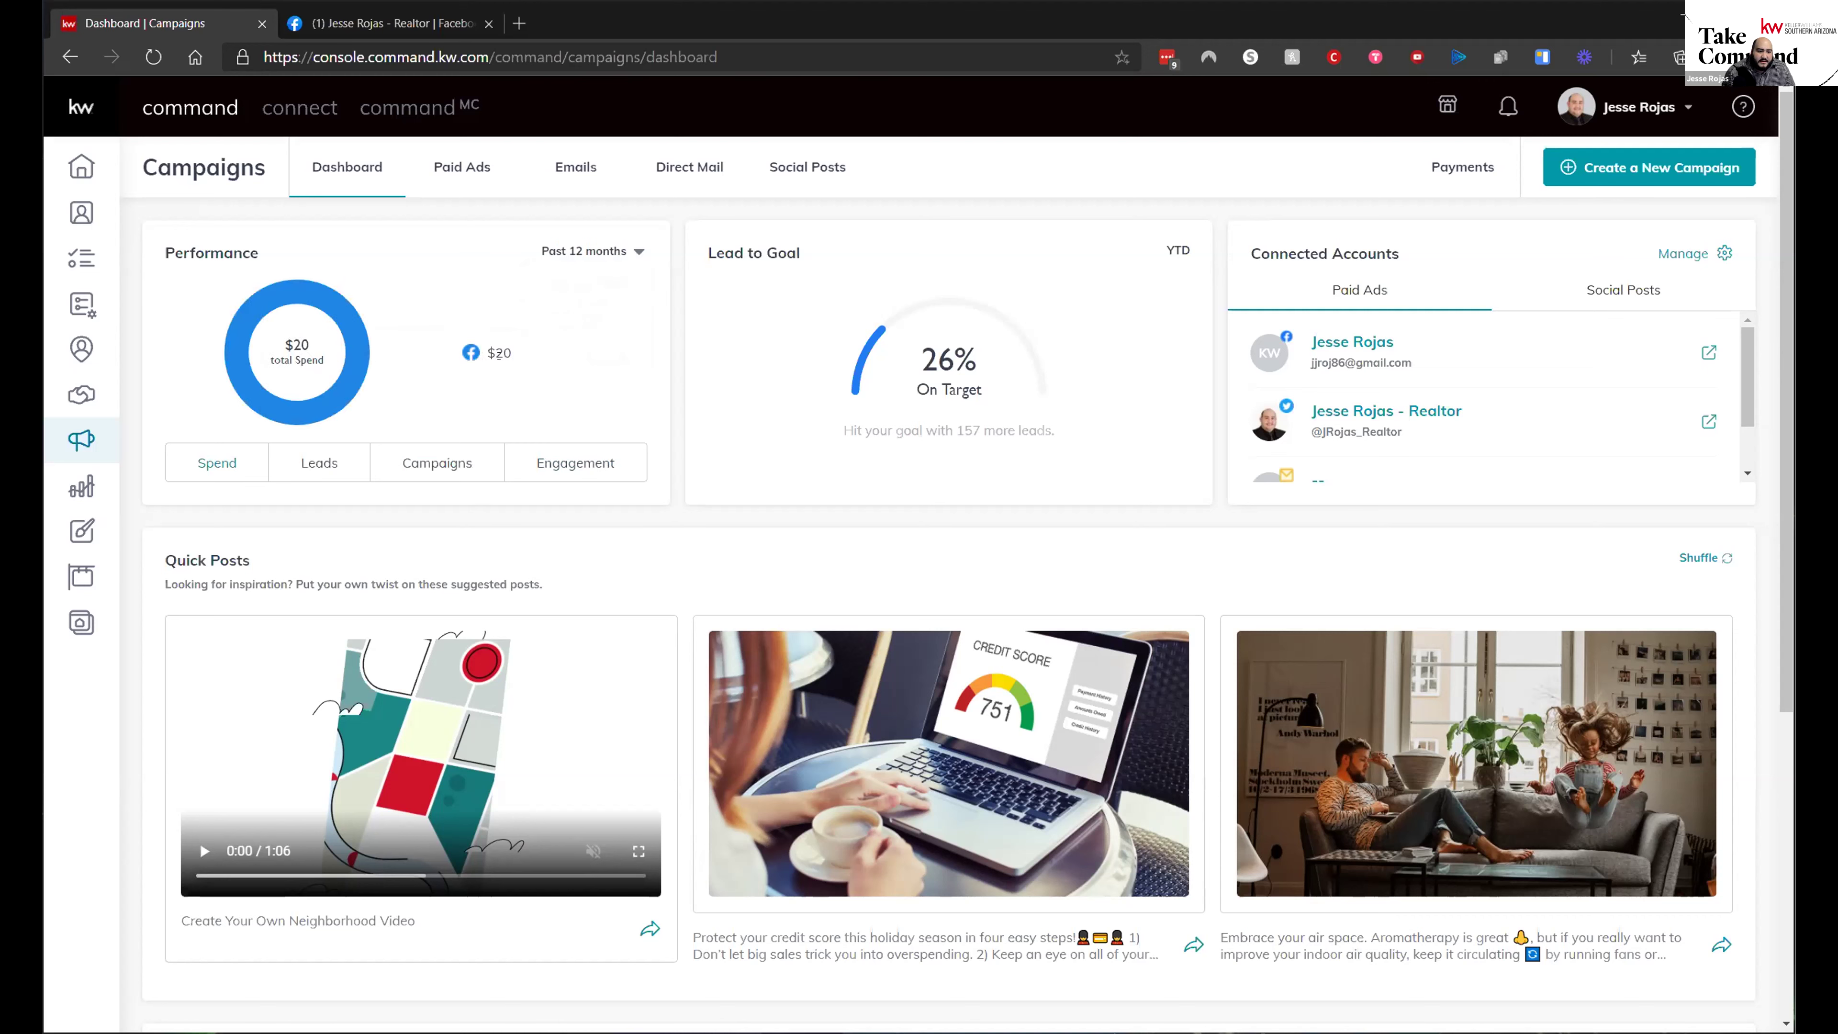
- Show 12-month Leads, Campaigns, then Engagement with Facebook selected
{"action": "left_click", "coordinate": [338, 465]}
{"action": "left_click", "coordinate": [437, 465]}
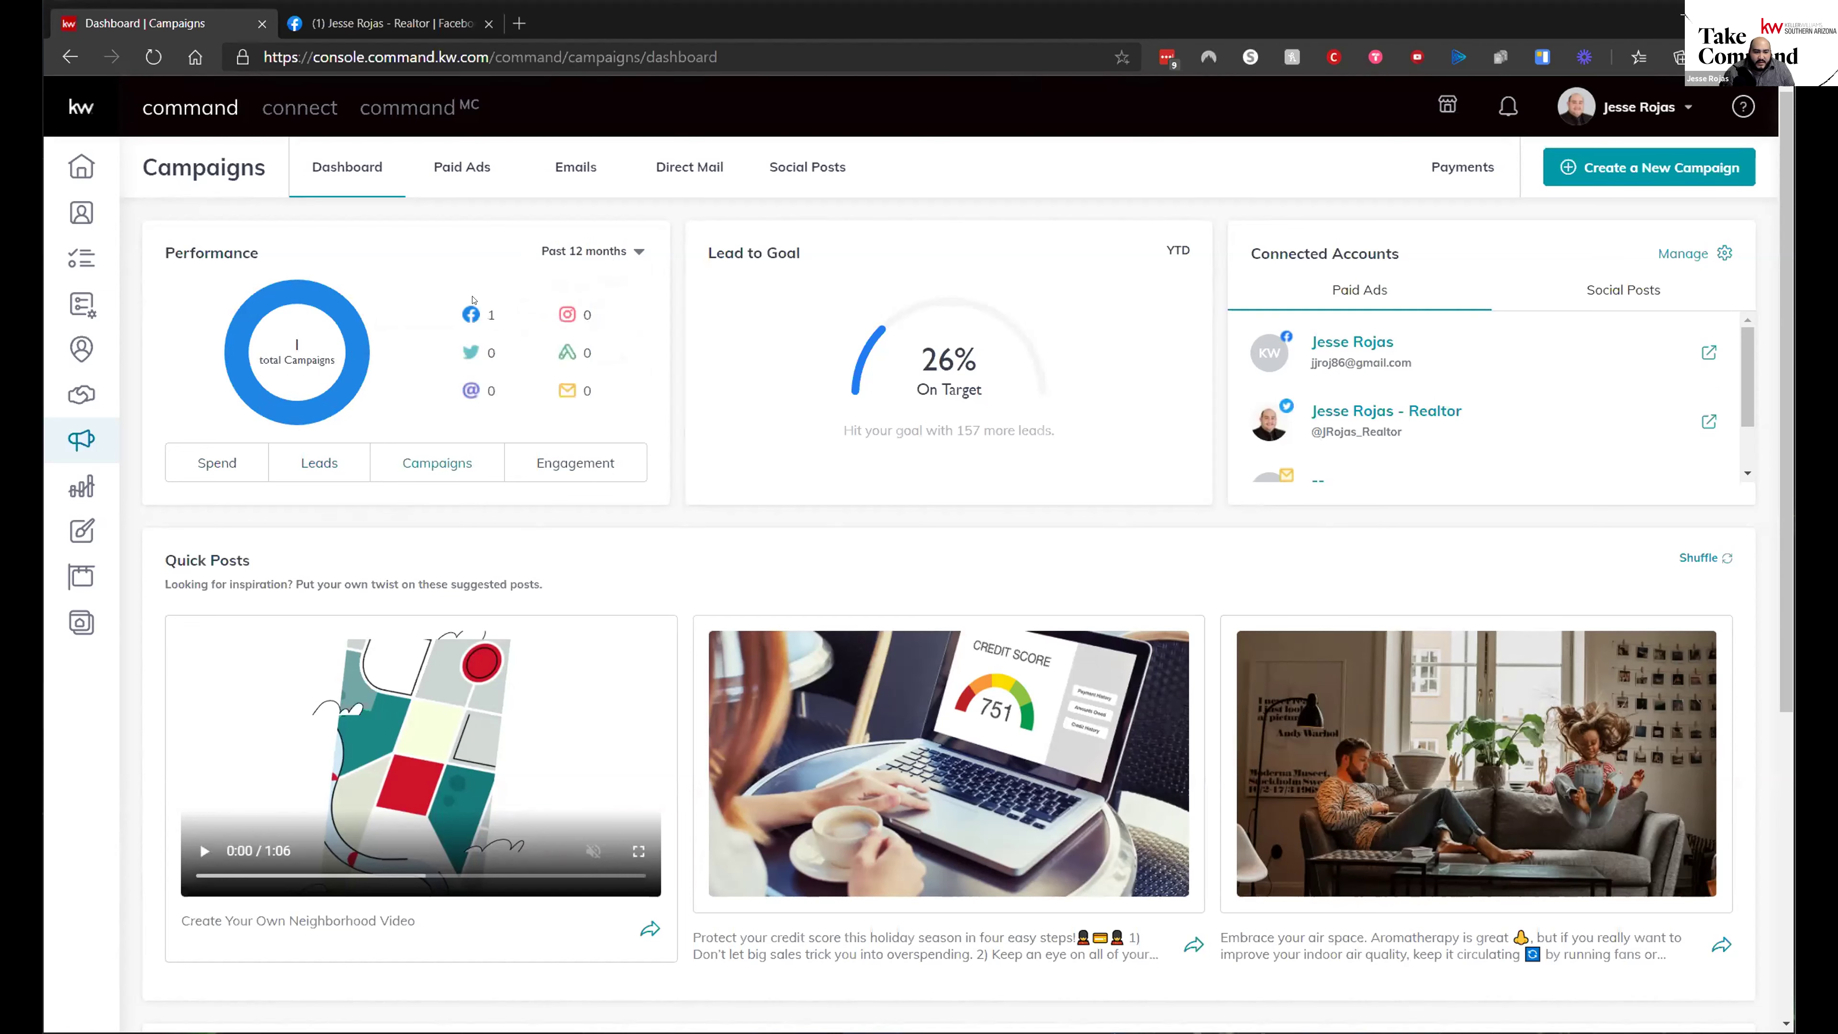
{"action": "left_click", "coordinate": [587, 473]}
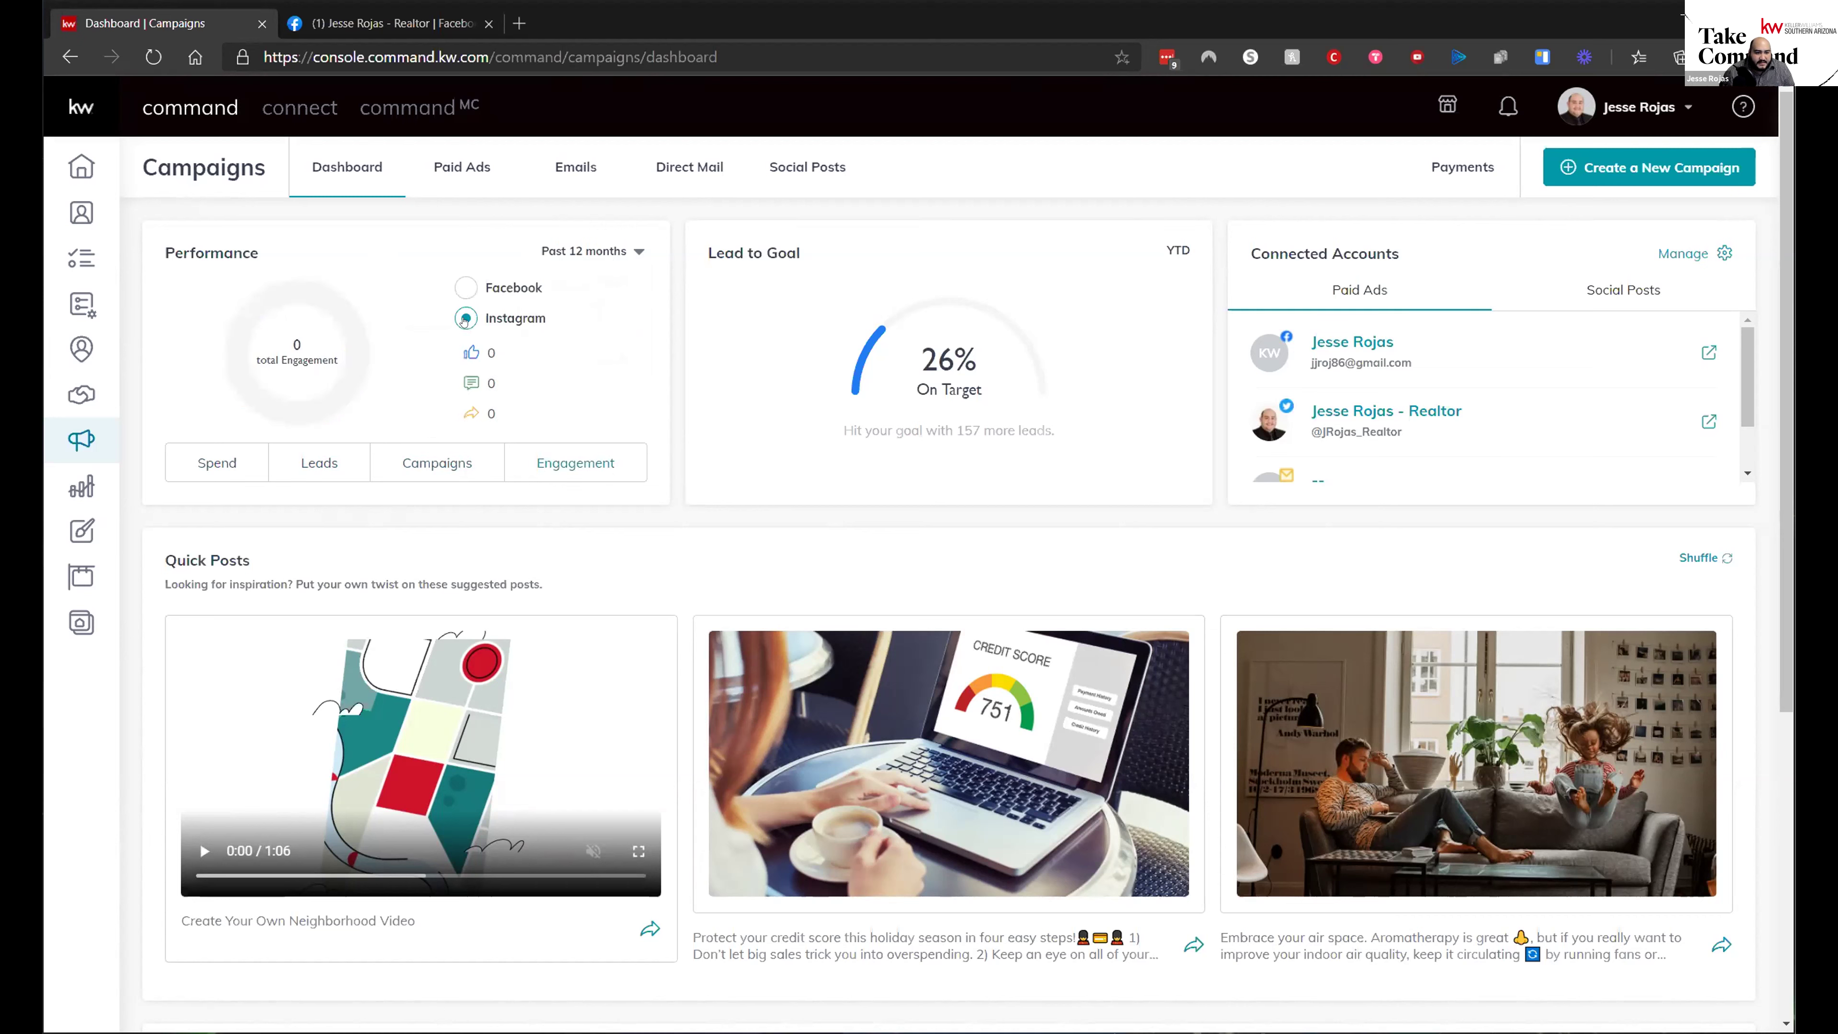
{"action": "left_click", "coordinate": [467, 288]}
- Highlight the remaining-leads goal message and view the connected social posting accounts
{"action": "left_click_drag", "start_coordinate": [848, 427], "coordinate": [1112, 440]}
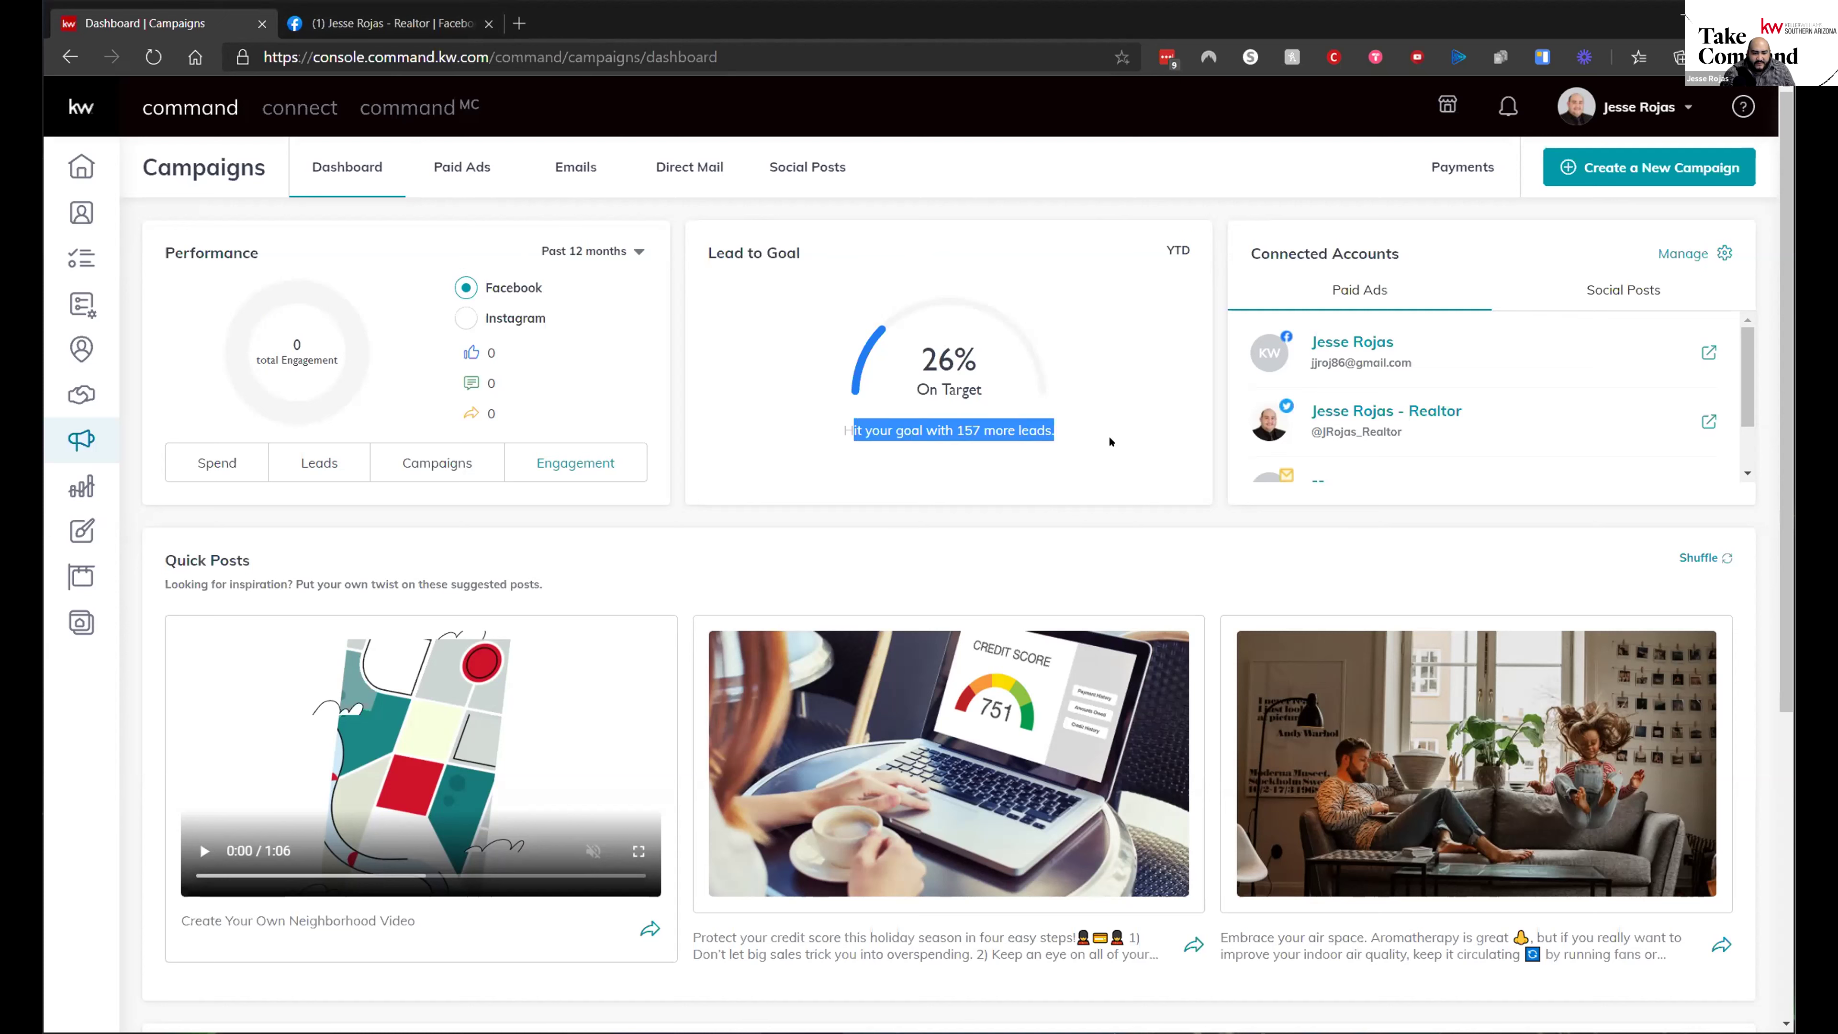
{"action": "left_click", "coordinate": [1002, 417]}
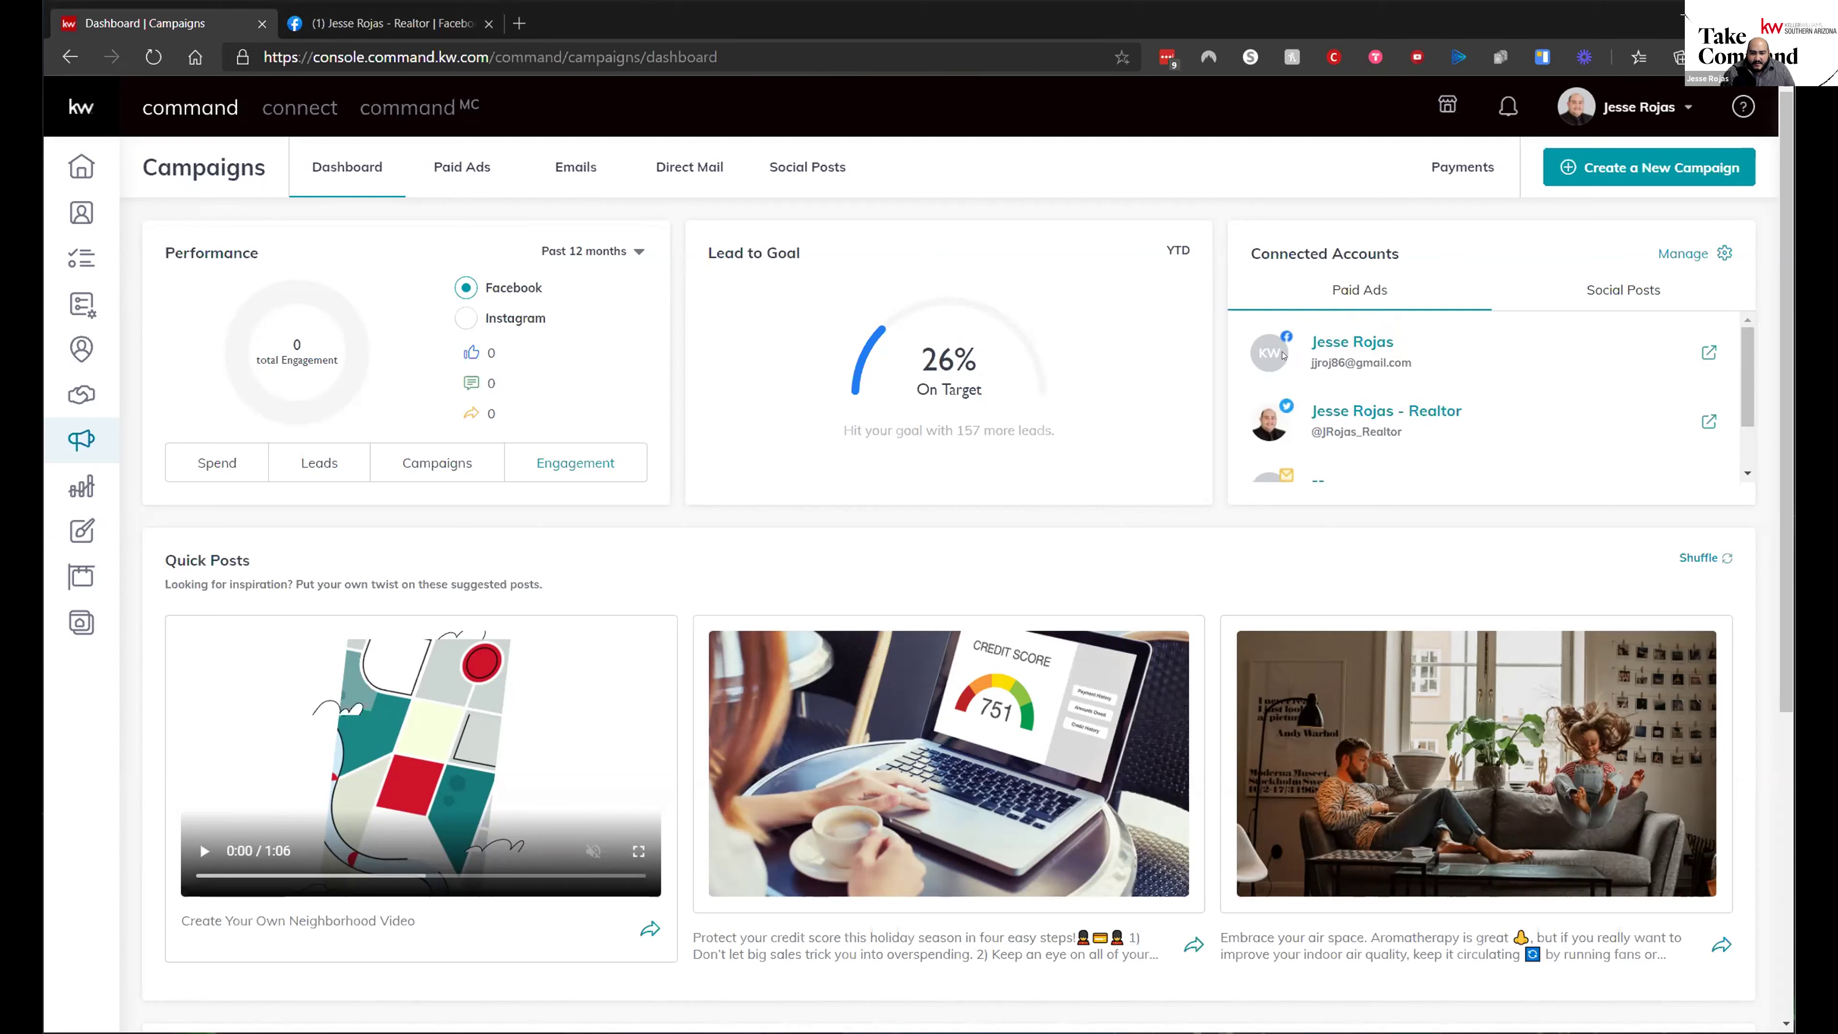
{"action": "scroll", "coordinate": [1368, 374], "scroll_direction": "down", "scroll_amount": 1}
{"action": "scroll", "coordinate": [1420, 466], "scroll_direction": "down", "scroll_amount": 1}
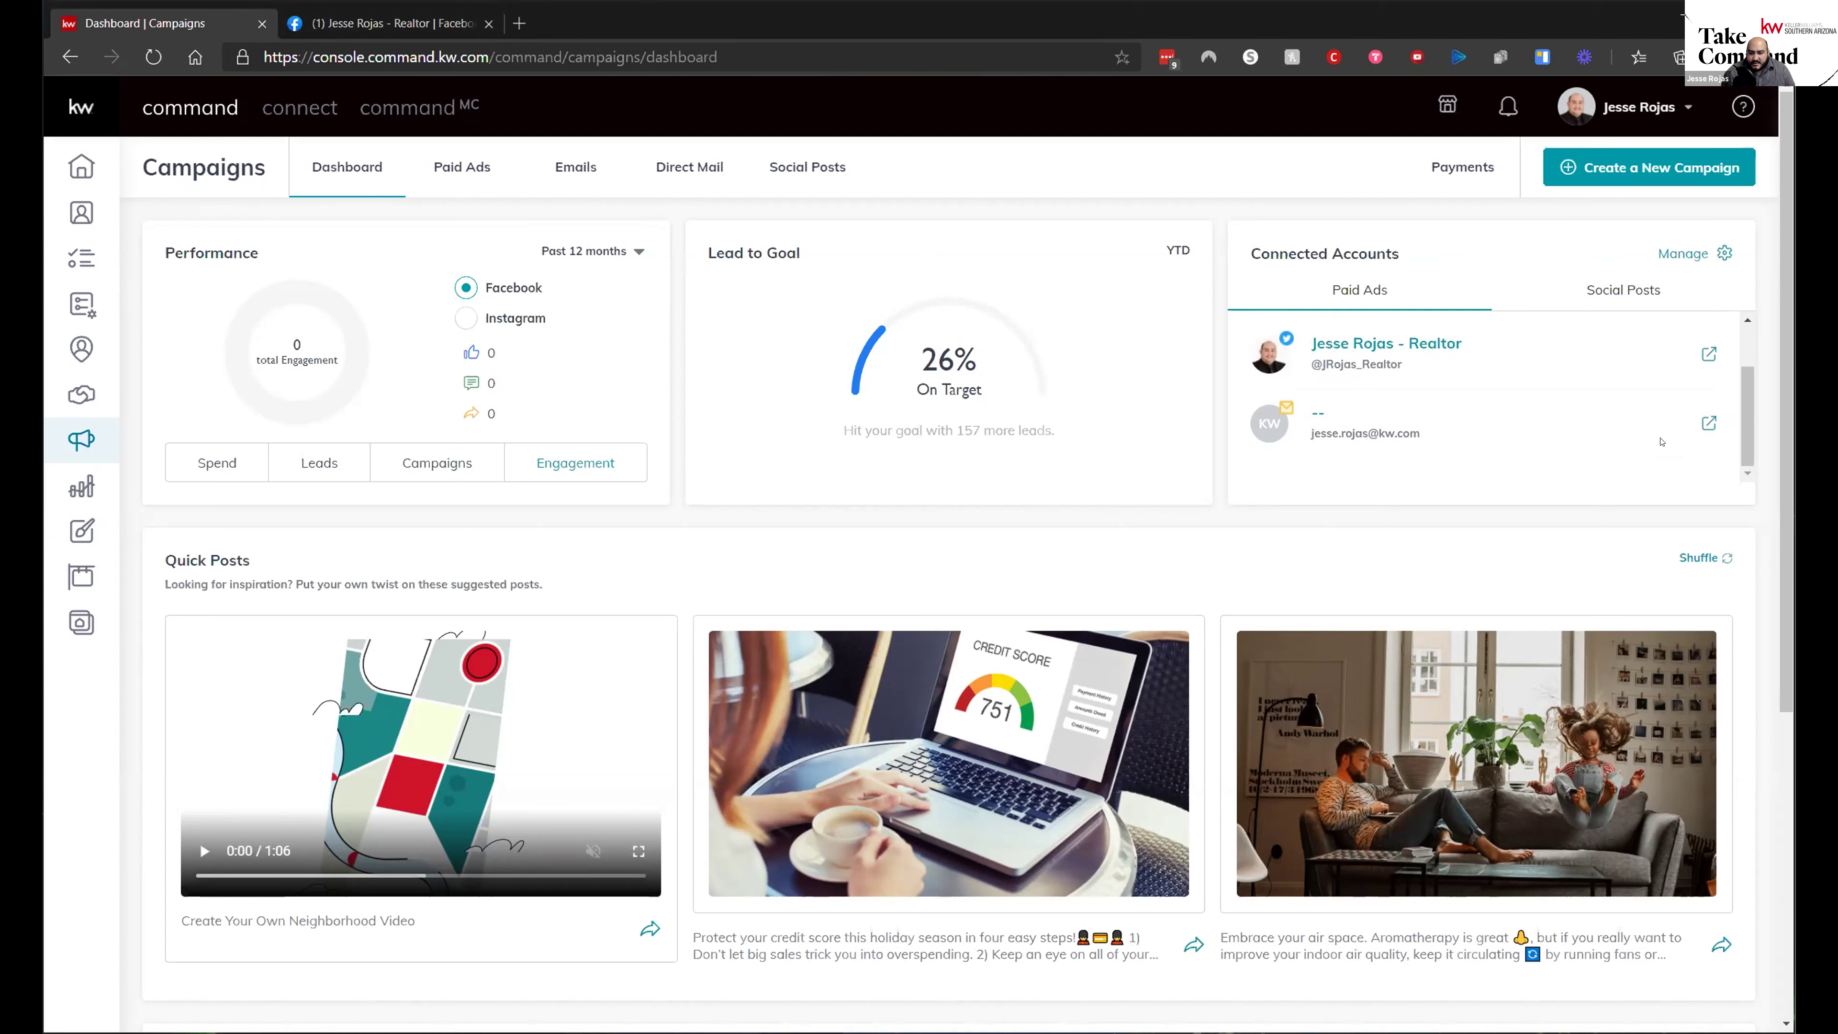
{"action": "scroll", "coordinate": [1662, 442], "scroll_direction": "up", "scroll_amount": 2}
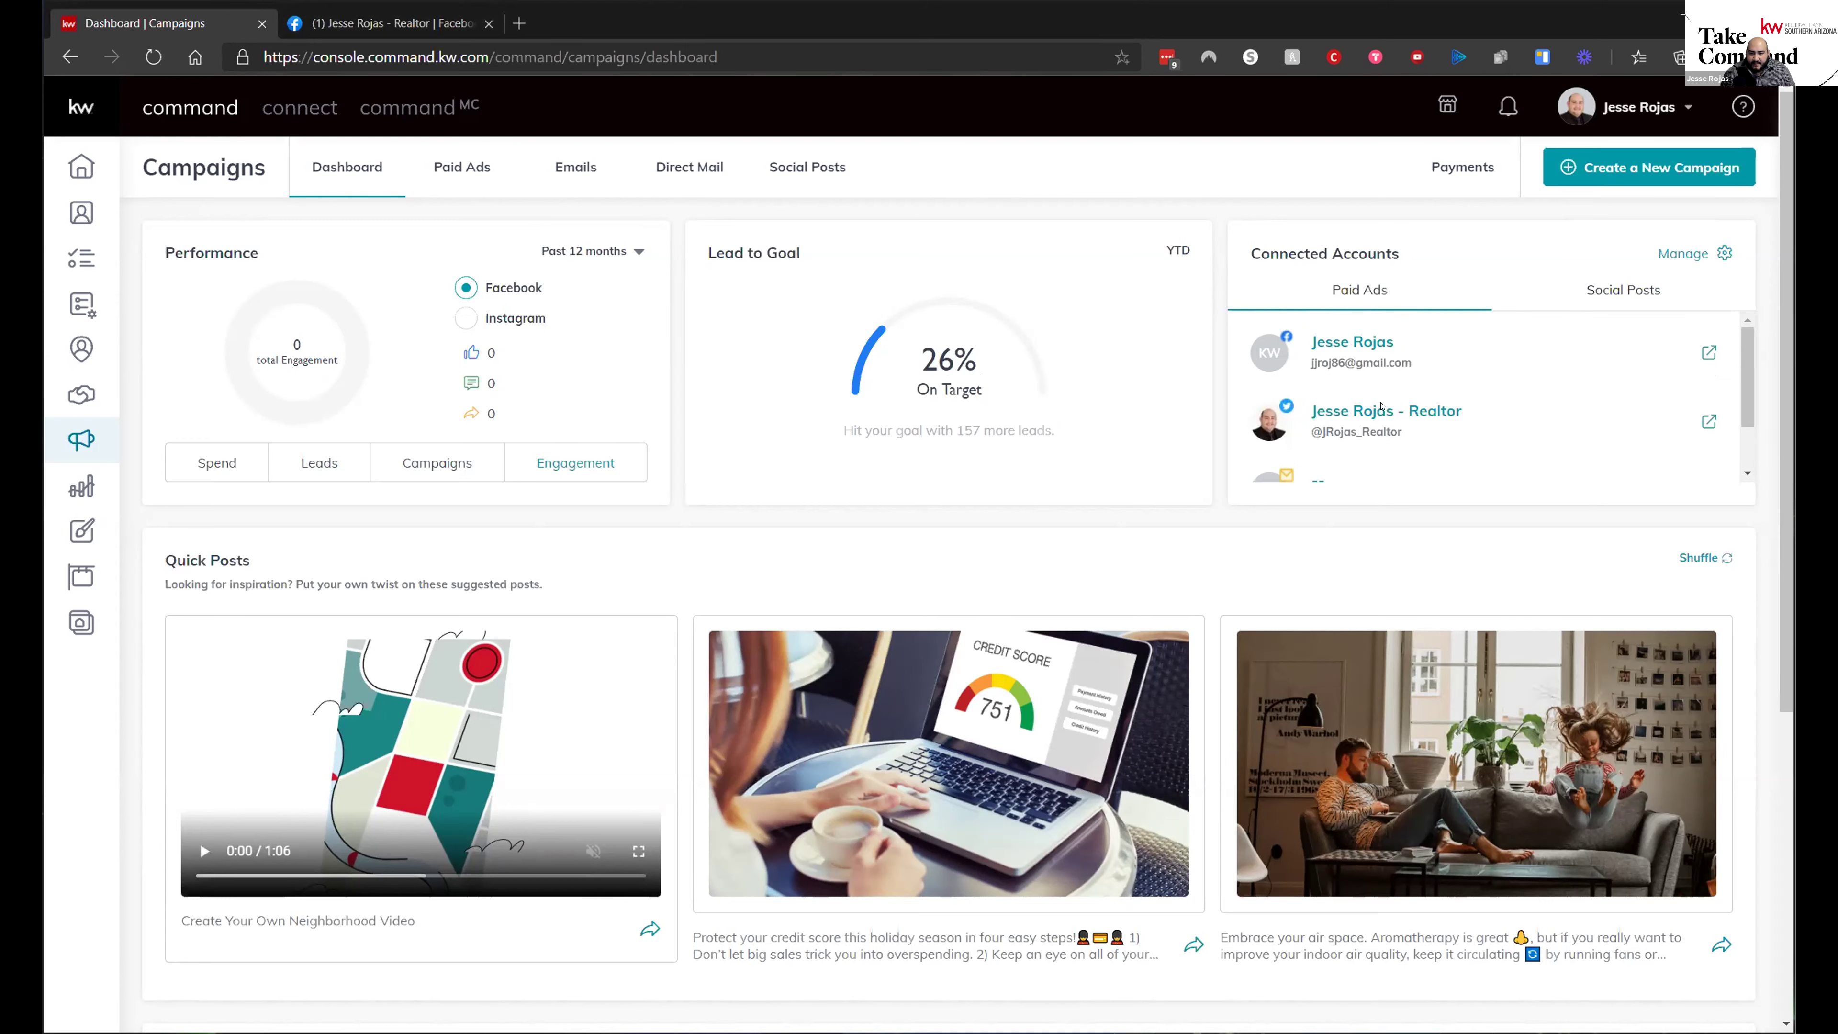
{"action": "left_click", "coordinate": [1589, 289]}
{"action": "scroll", "coordinate": [1321, 350], "scroll_direction": "down", "scroll_amount": 5}
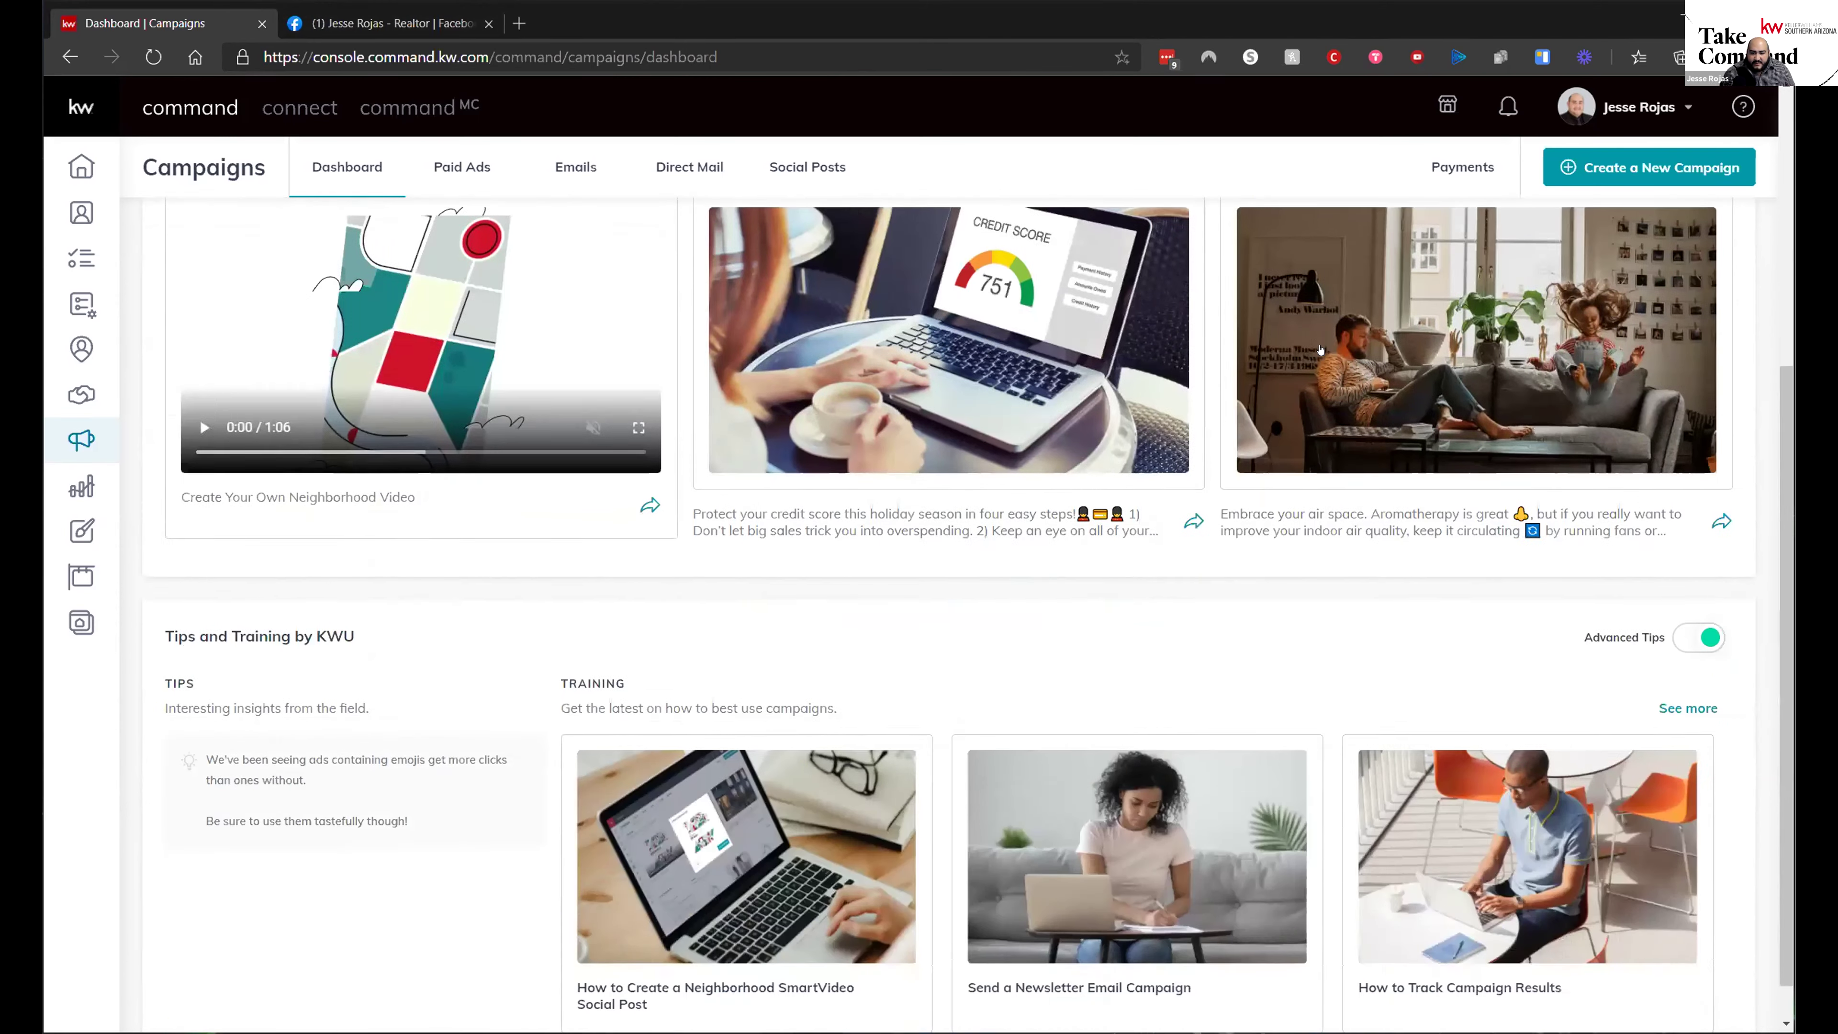
{"action": "scroll", "coordinate": [1320, 350], "scroll_direction": "up", "scroll_amount": 5}
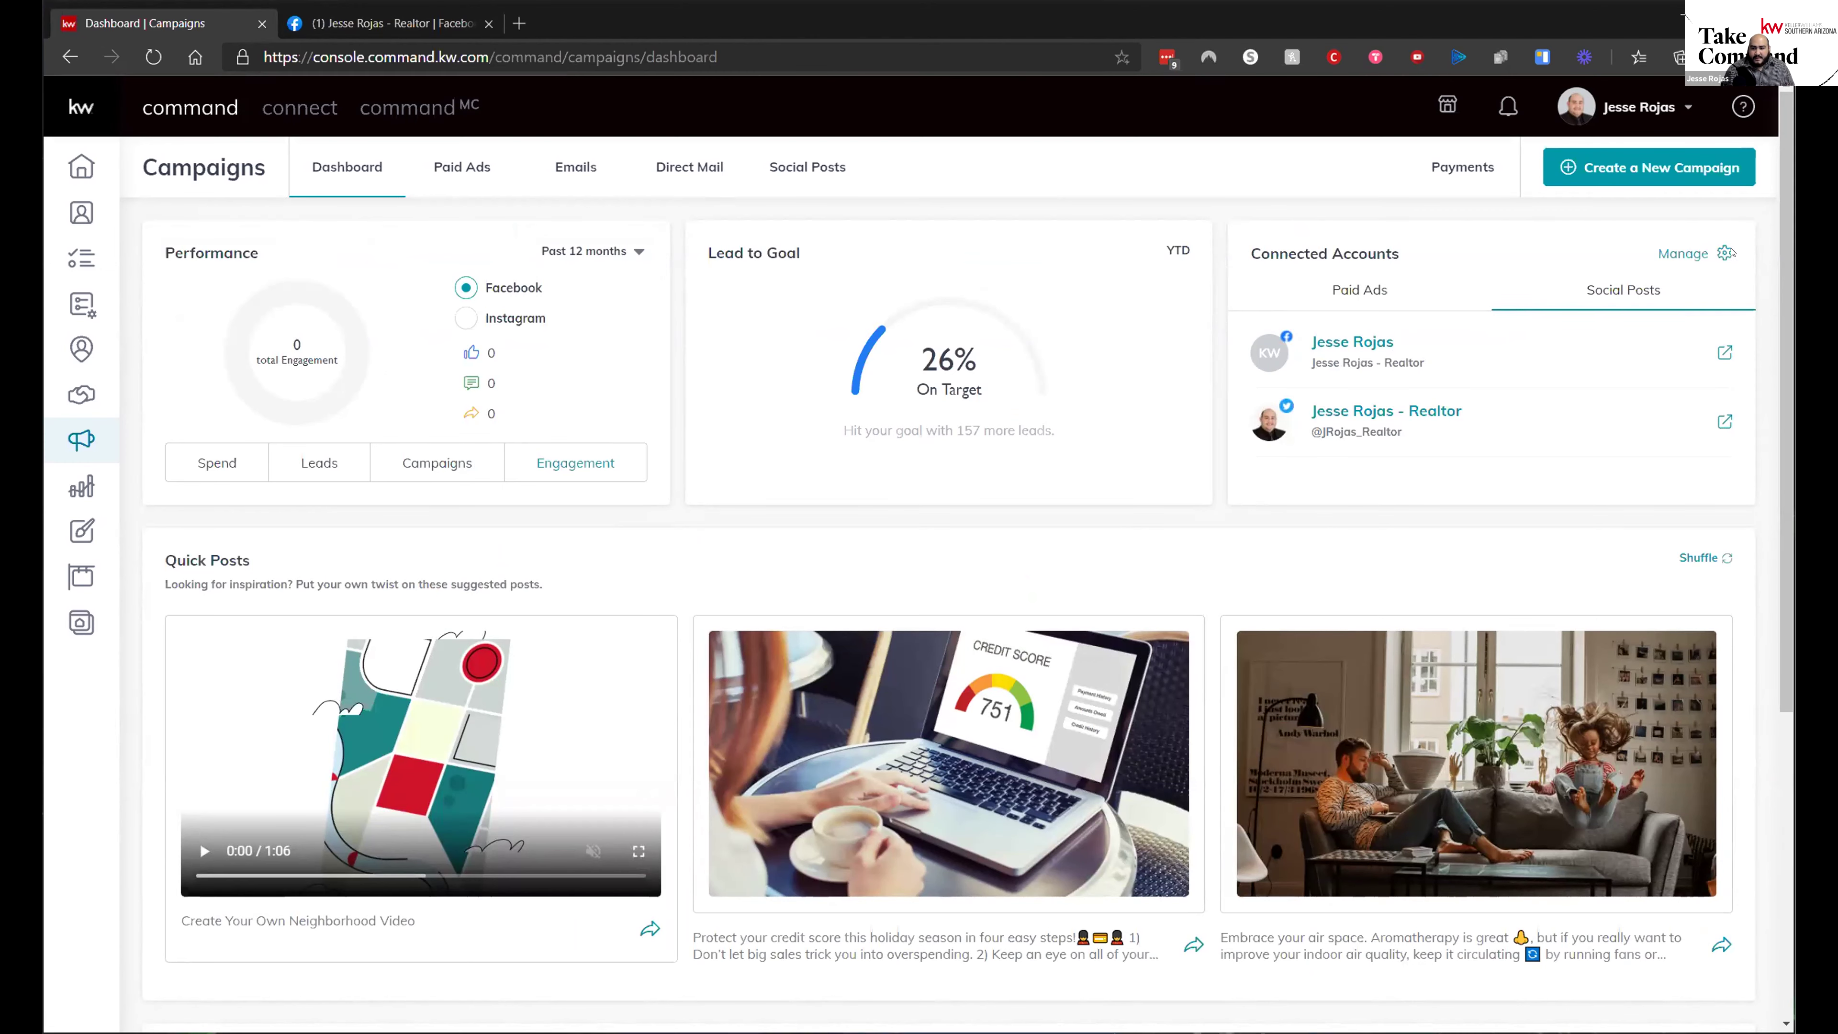
{"action": "left_click", "coordinate": [1687, 253]}
{"action": "scroll", "coordinate": [1160, 795], "scroll_direction": "down", "scroll_amount": 5}
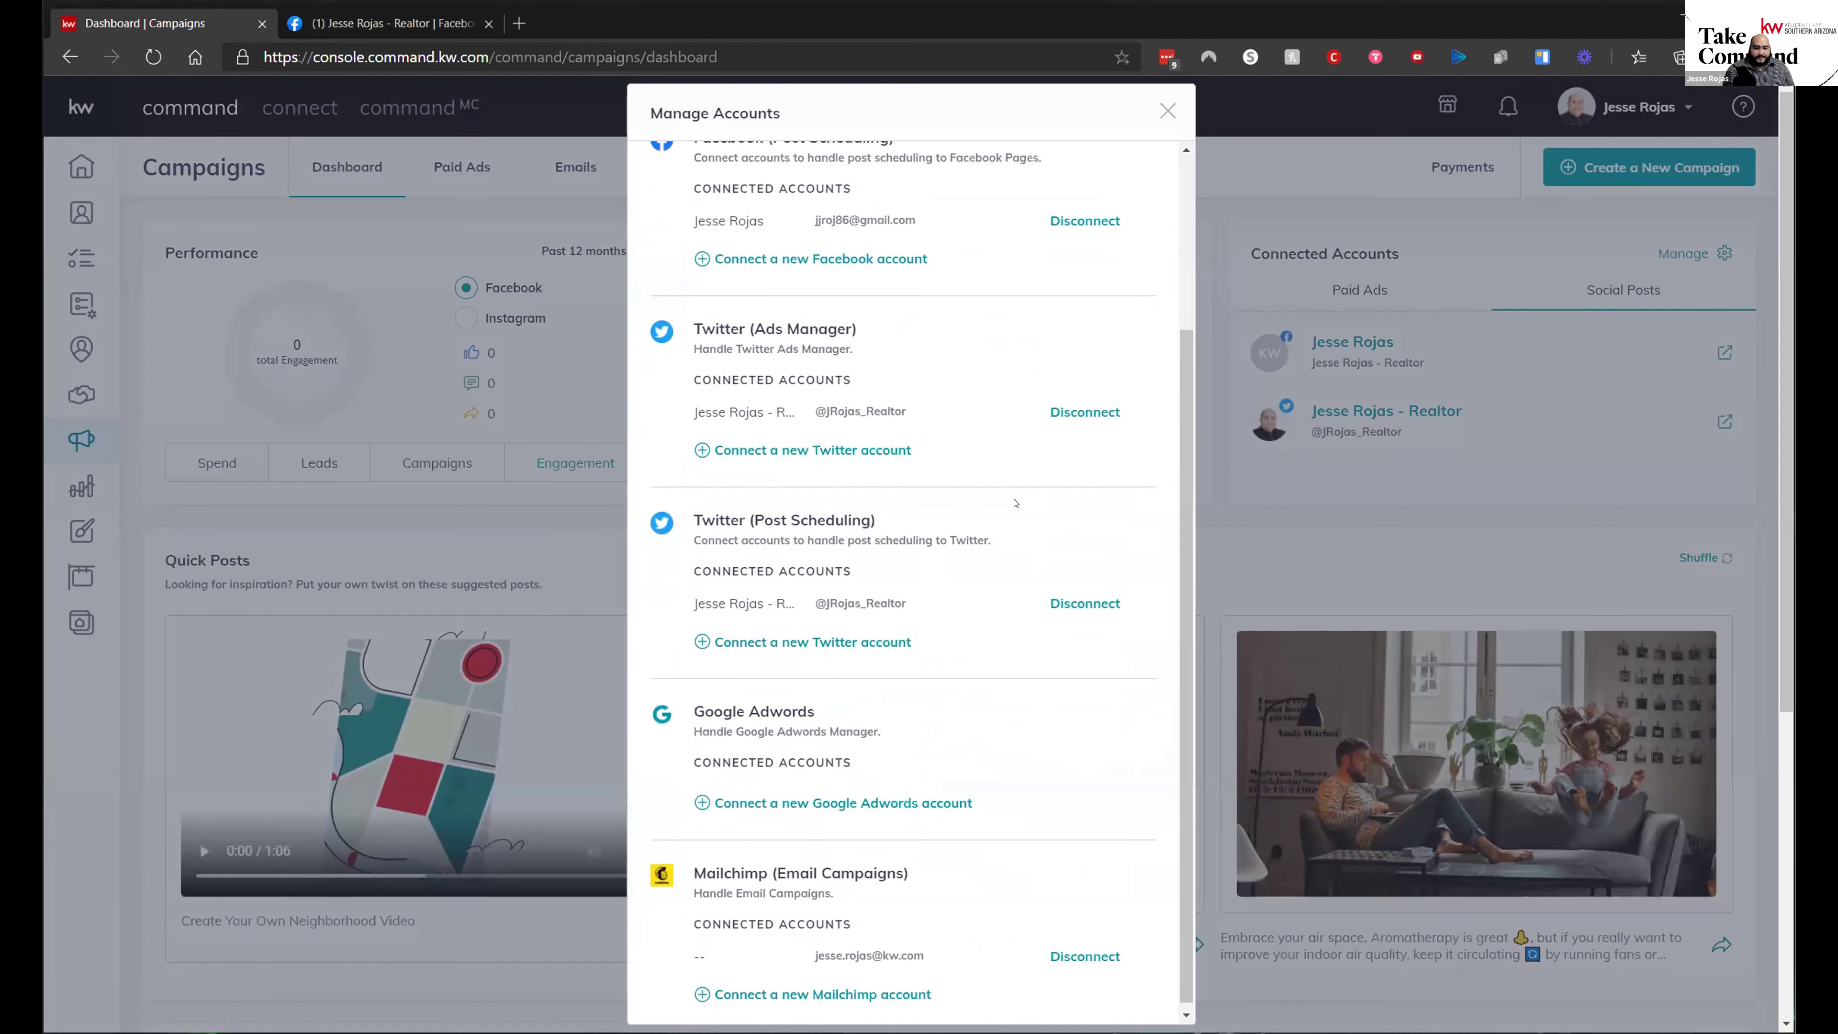
{"action": "scroll", "coordinate": [1066, 798], "scroll_direction": "down", "scroll_amount": 1}
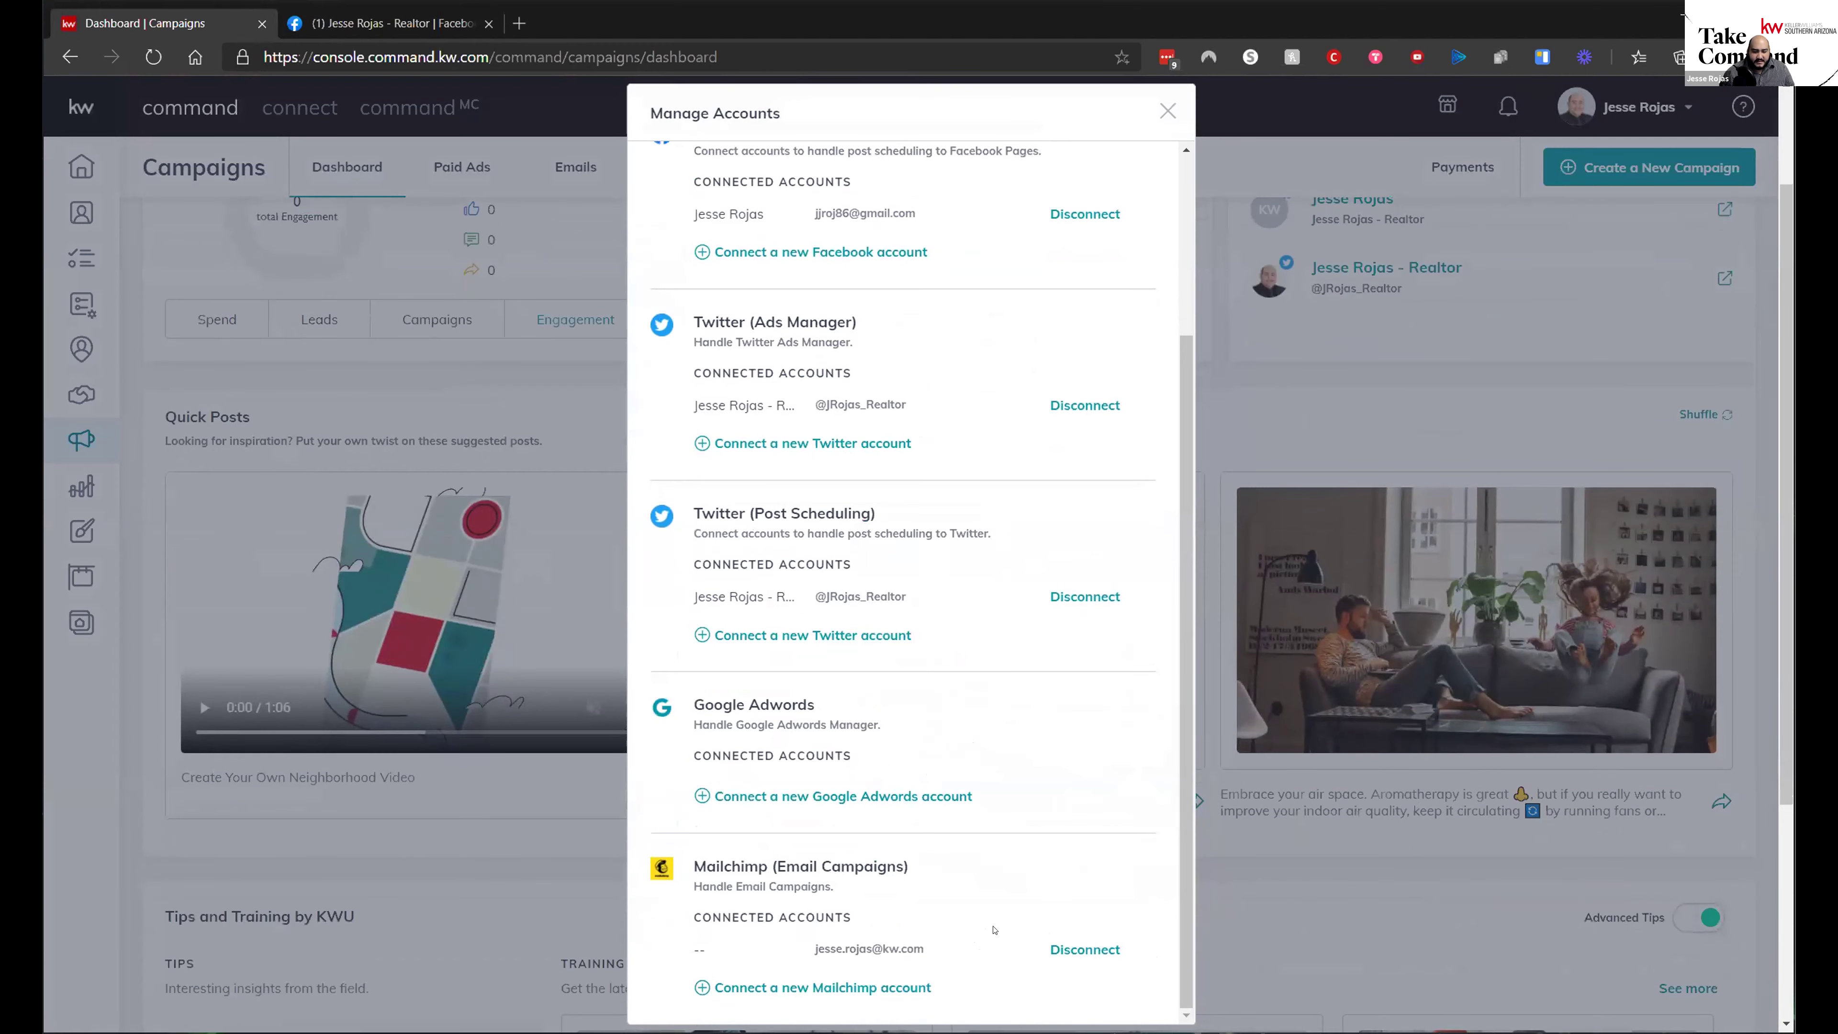
{"action": "scroll", "coordinate": [970, 918], "scroll_direction": "up", "scroll_amount": 4}
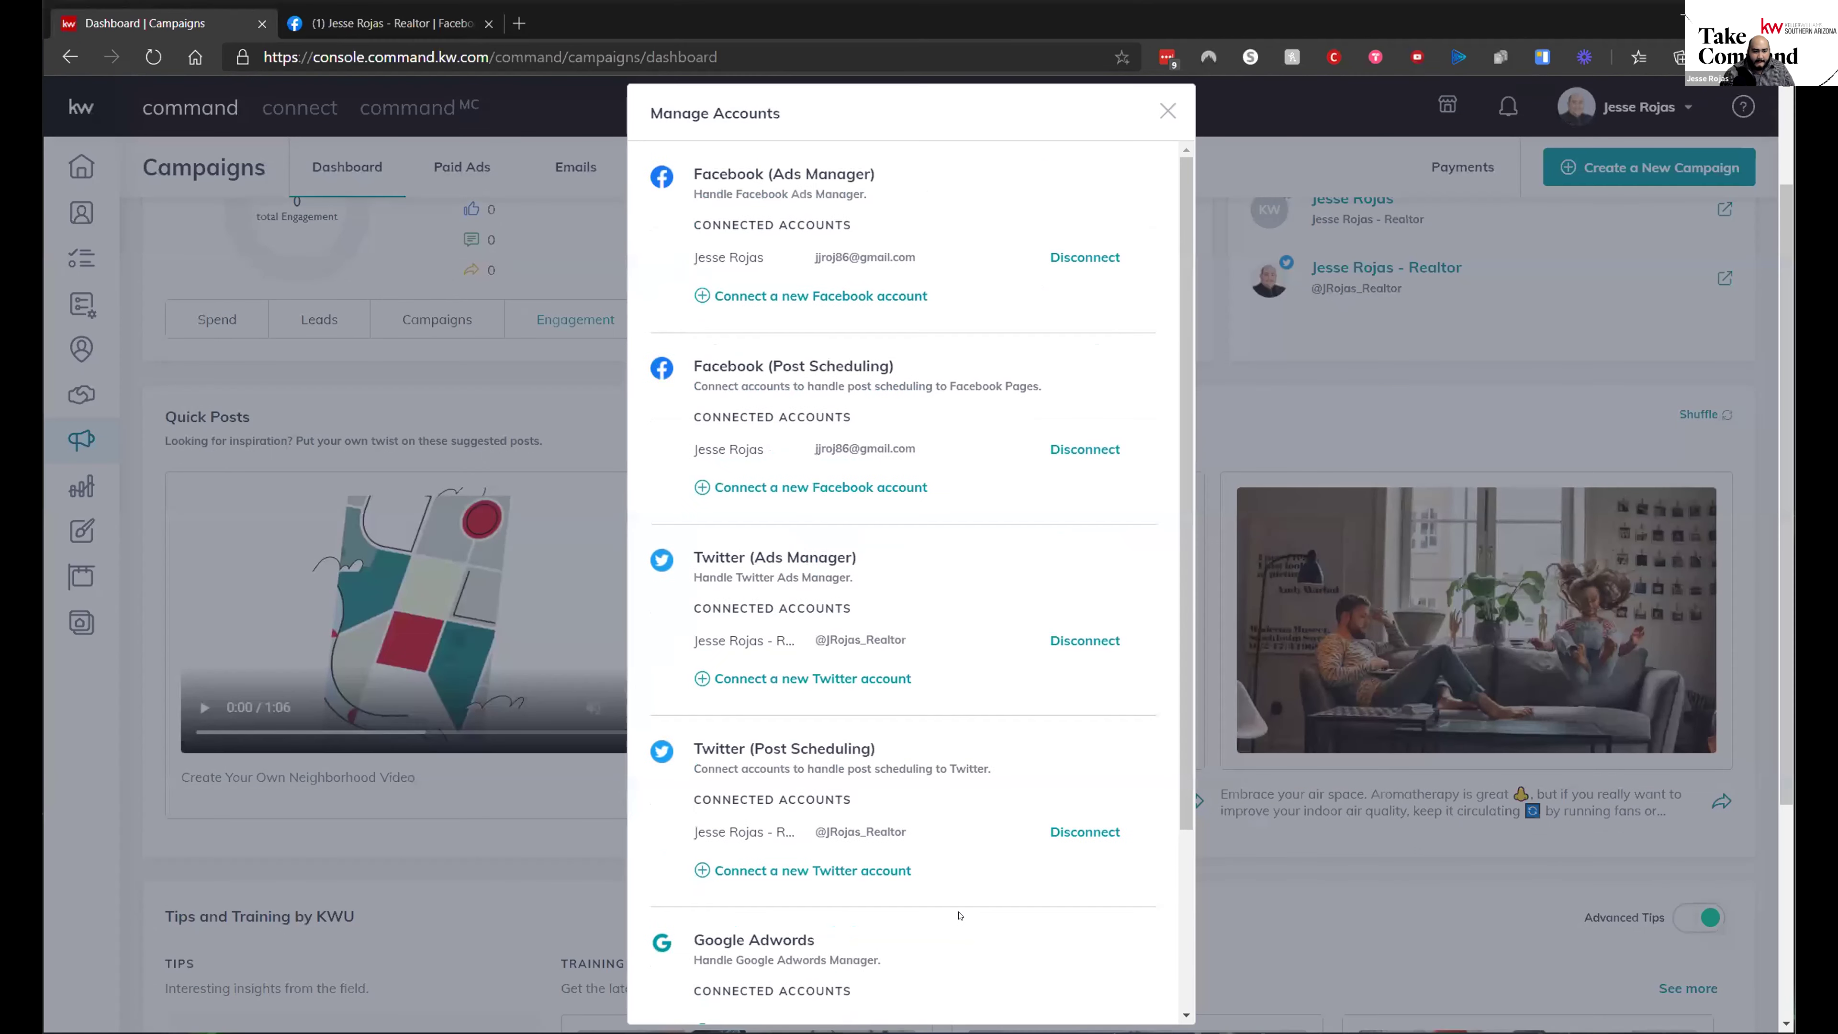
{"action": "scroll", "coordinate": [642, 943], "scroll_direction": "down", "scroll_amount": 4}
{"action": "scroll", "coordinate": [836, 869], "scroll_direction": "up", "scroll_amount": 3}
{"action": "scroll", "coordinate": [834, 847], "scroll_direction": "down", "scroll_amount": 3}
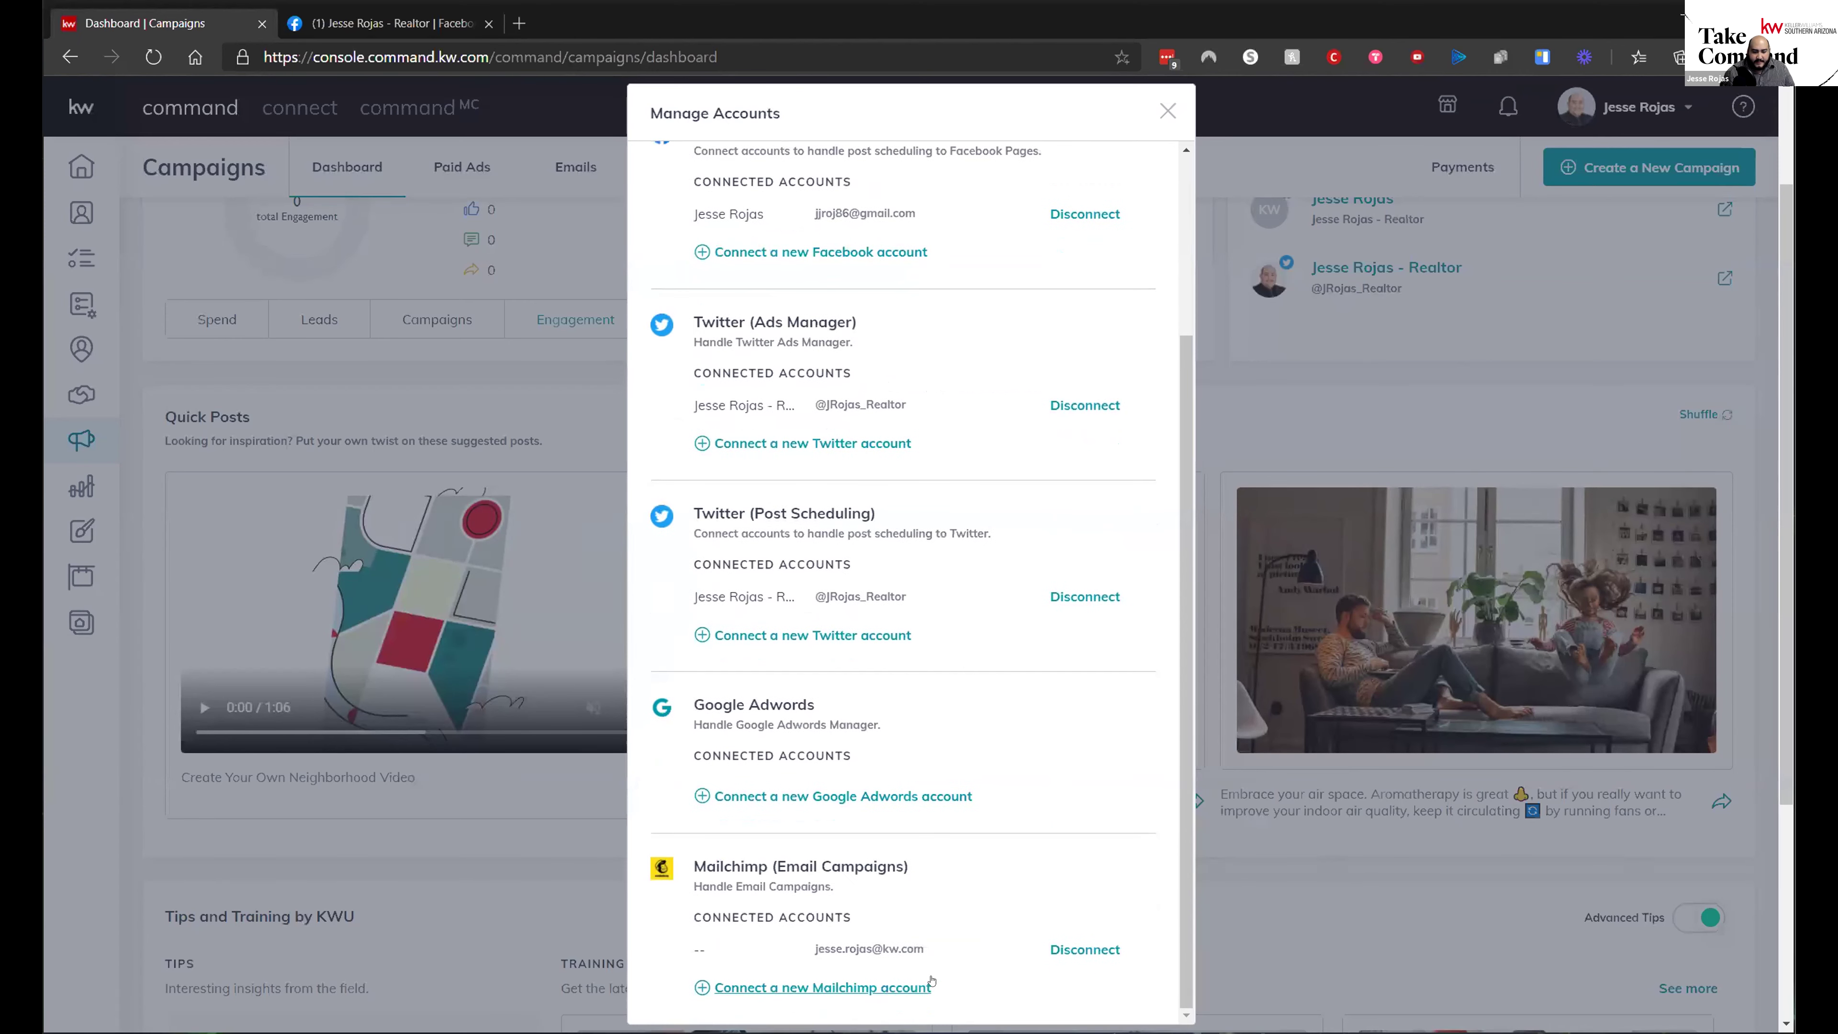
{"action": "scroll", "coordinate": [895, 833], "scroll_direction": "up", "scroll_amount": 3}
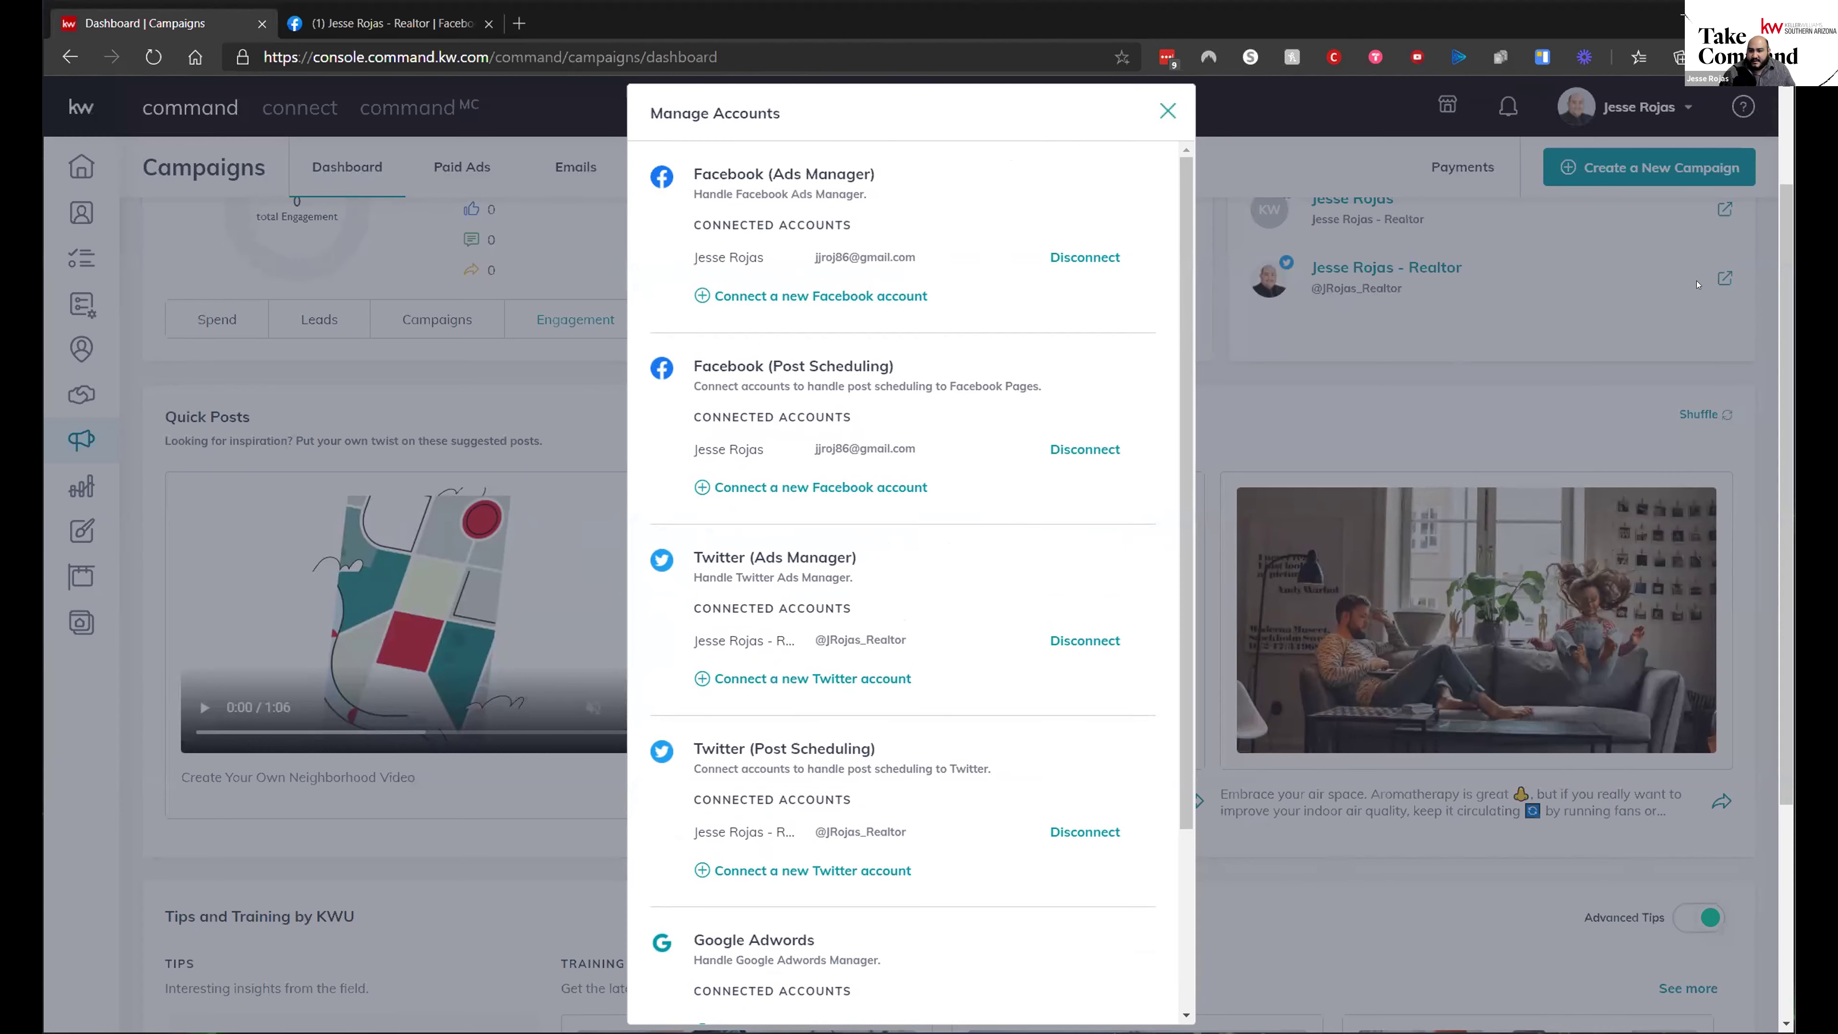
{"action": "left_click", "coordinate": [1167, 112]}
{"action": "scroll", "coordinate": [1283, 713], "scroll_direction": "down", "scroll_amount": 2}
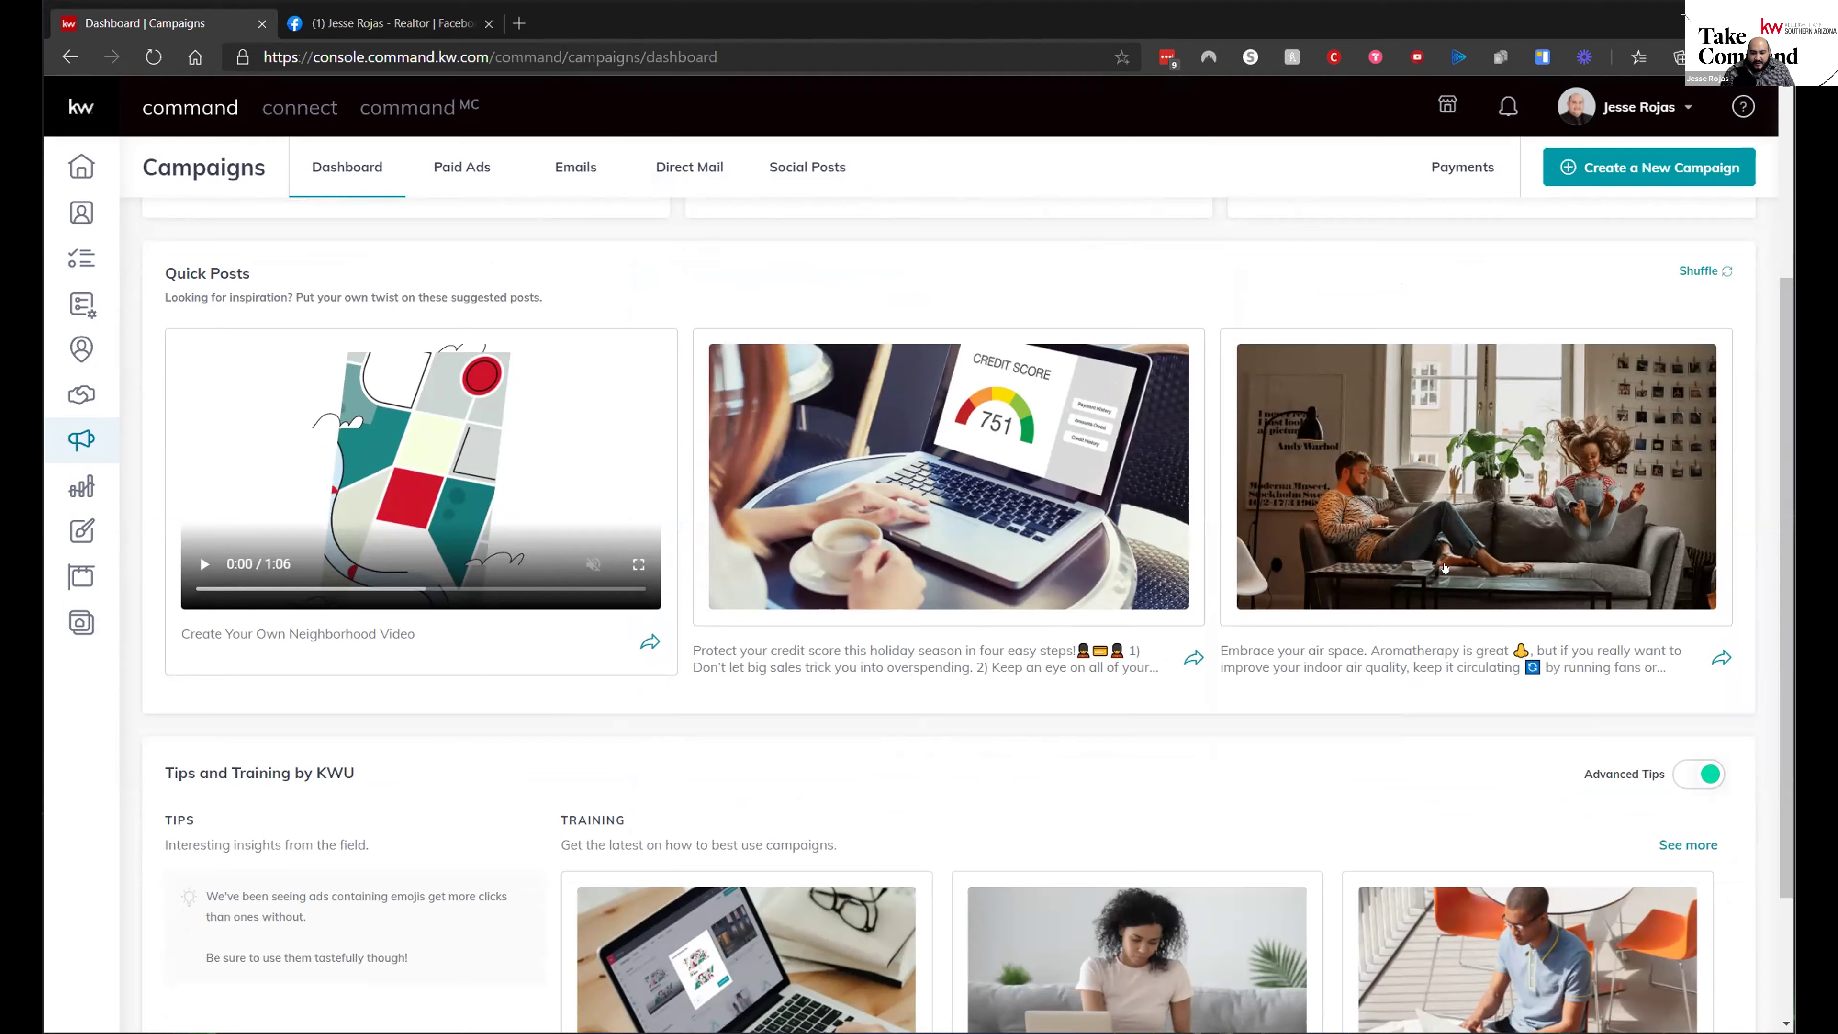
{"action": "scroll", "coordinate": [1244, 538], "scroll_direction": "down", "scroll_amount": 3}
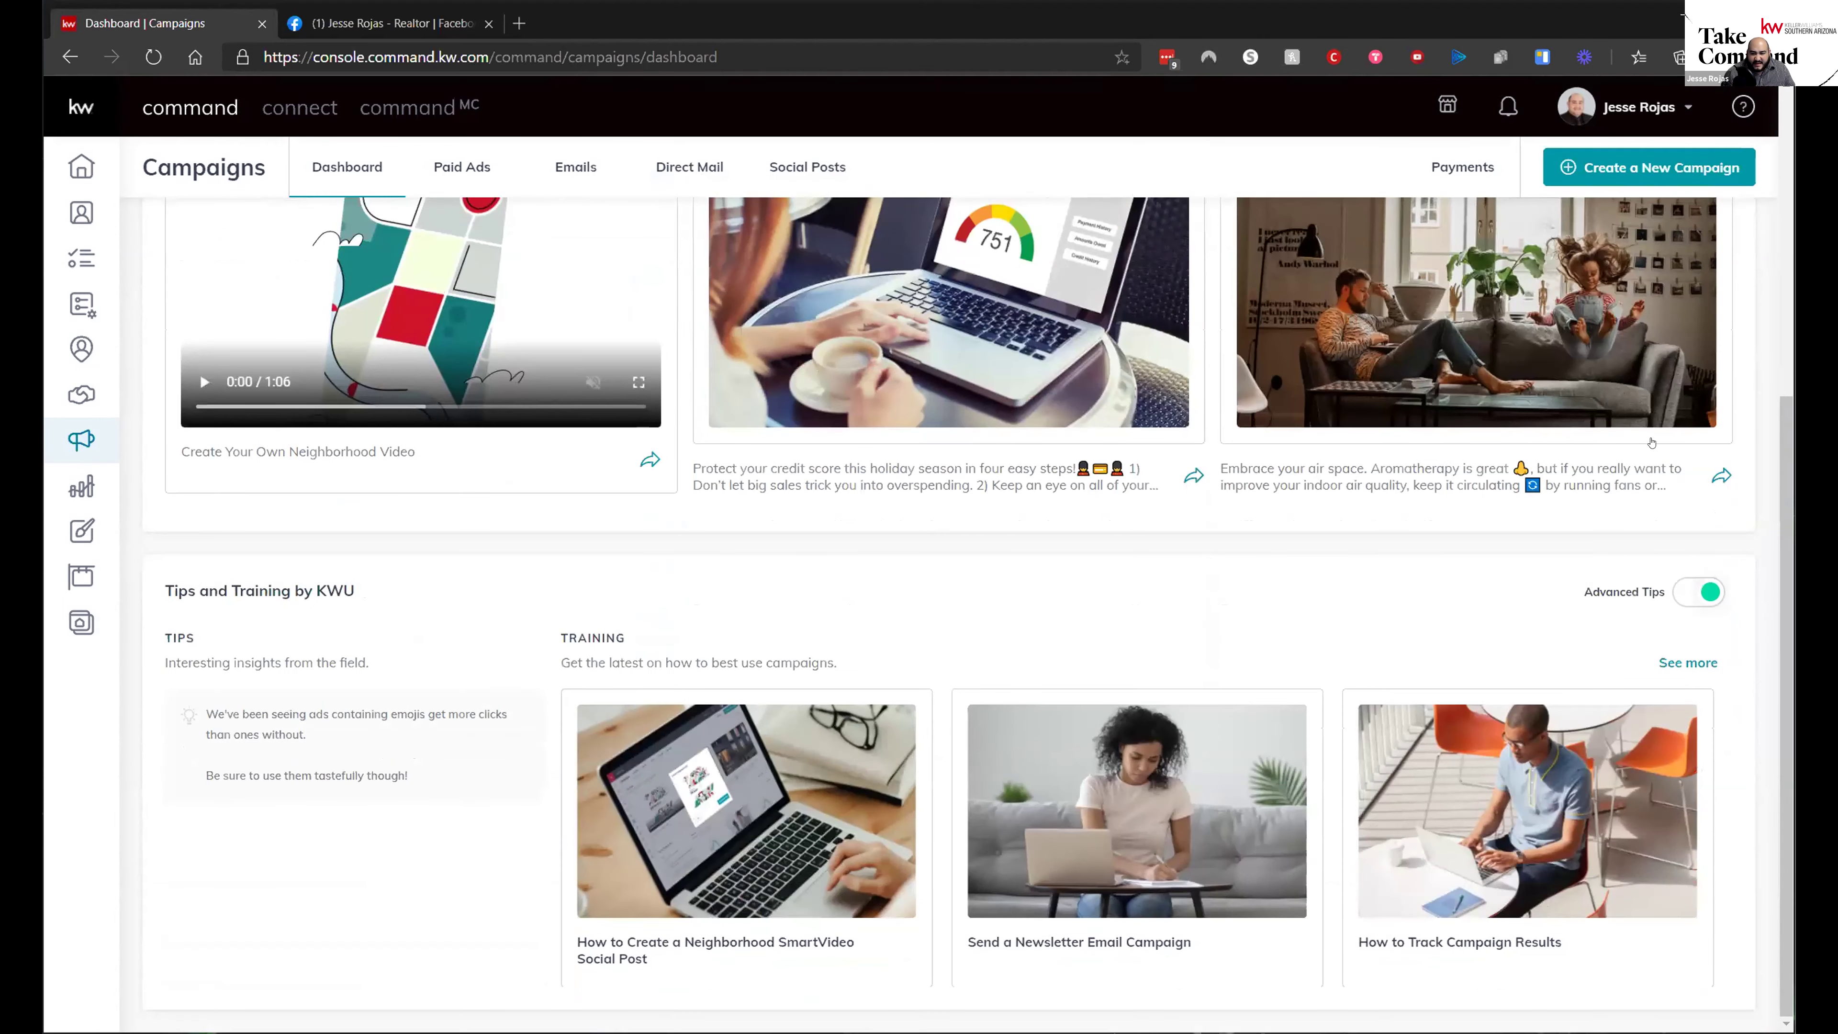
- Start a post from the 'Embrace your air space' Quick Post and scroll its photo, logo and scheduling options
{"action": "left_click", "coordinate": [1245, 397]}
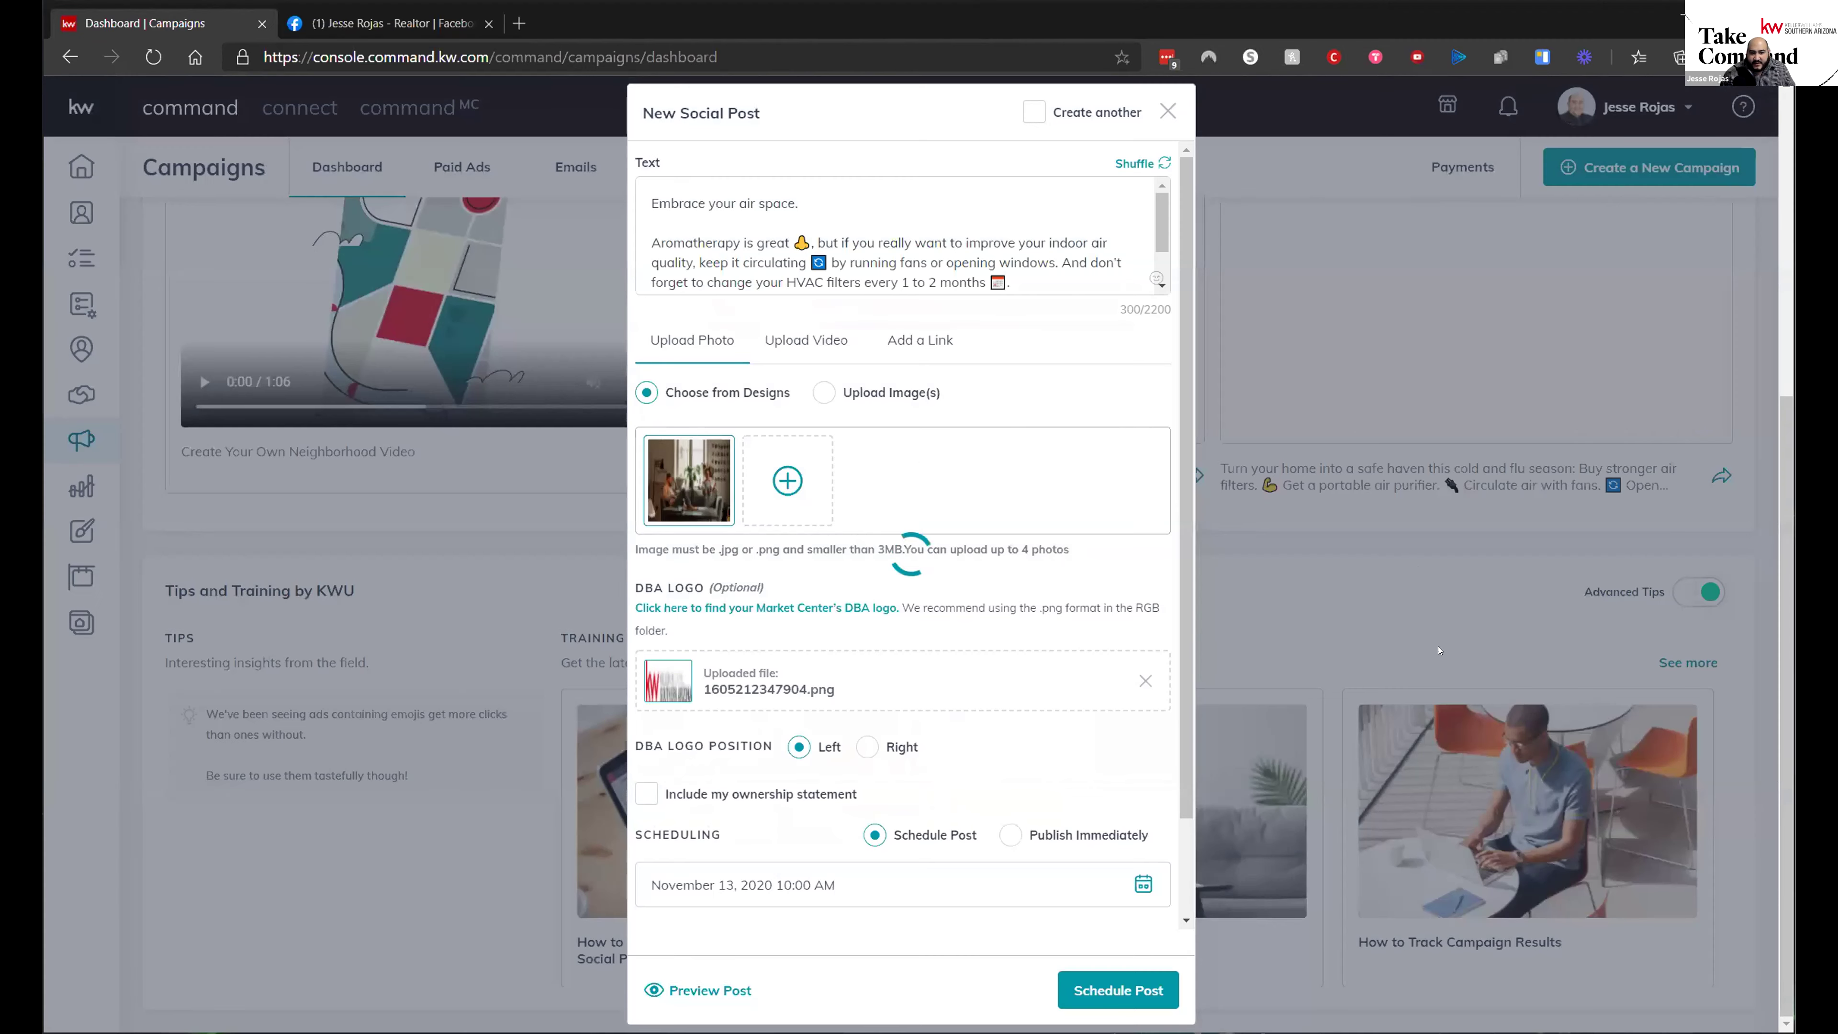
{"action": "scroll", "coordinate": [909, 350], "scroll_direction": "down", "scroll_amount": 2}
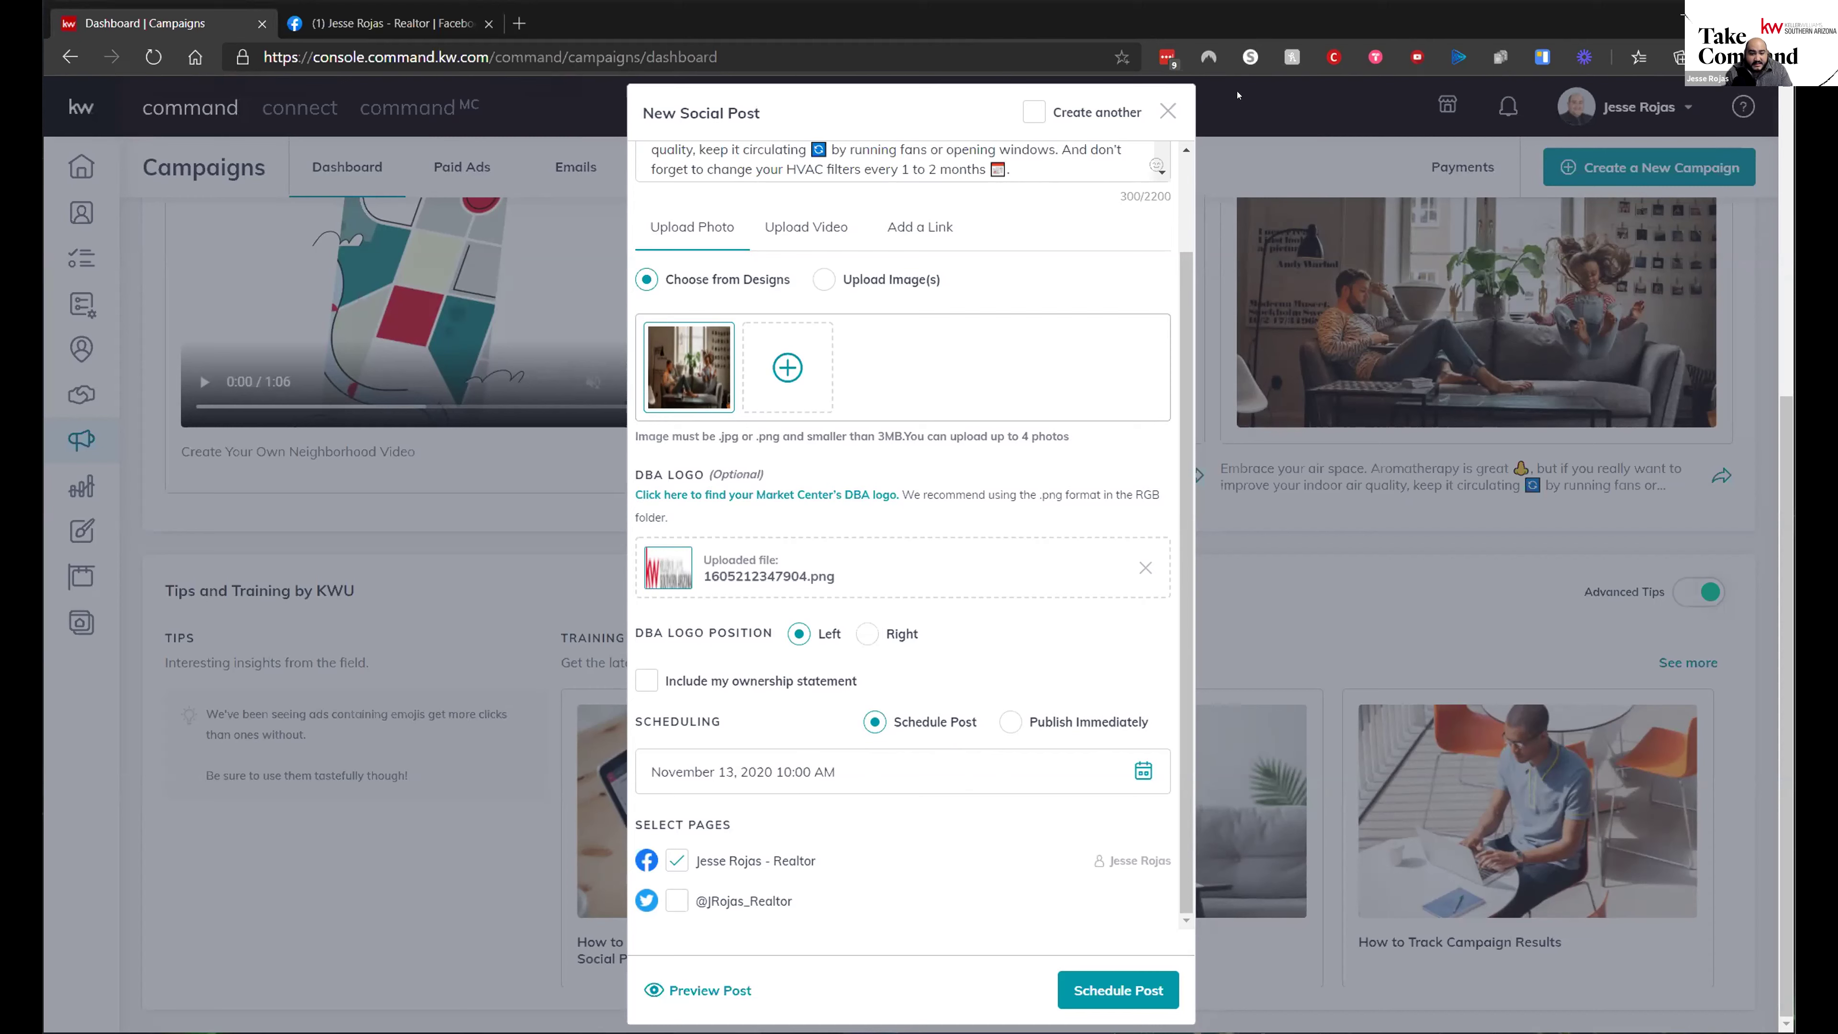
{"action": "scroll", "coordinate": [1017, 454], "scroll_direction": "up", "scroll_amount": 2}
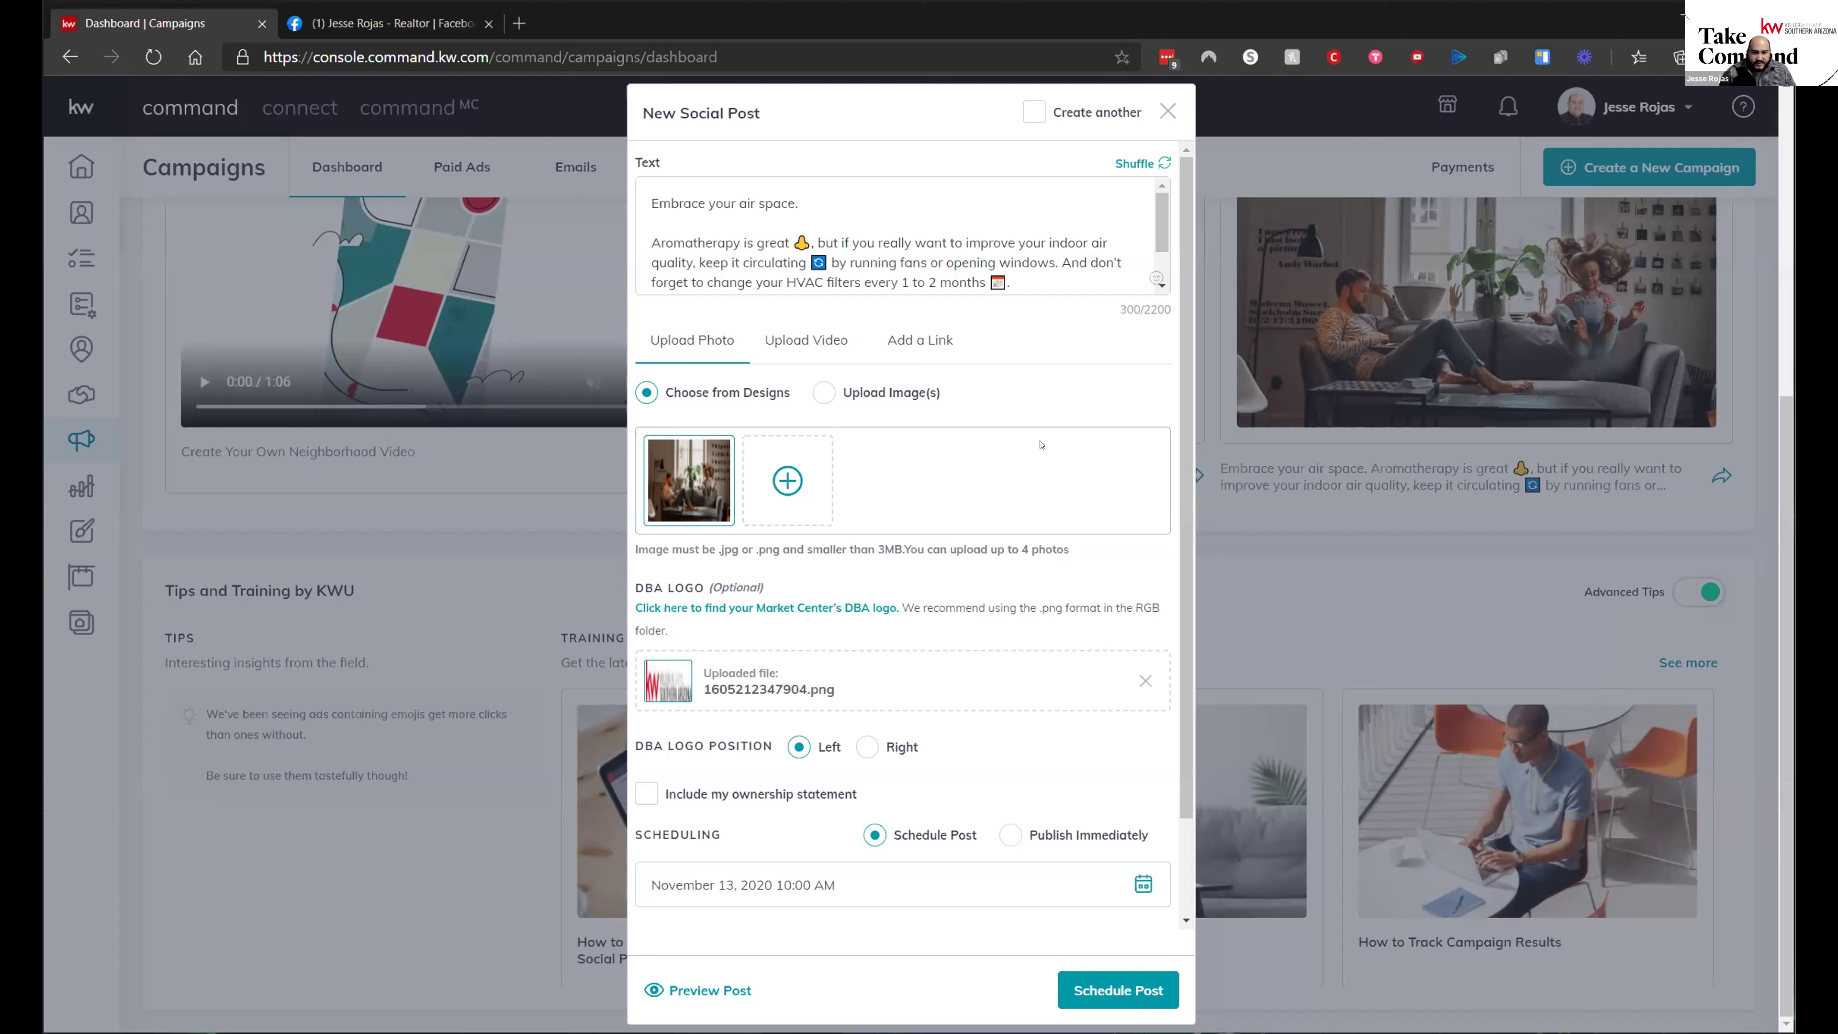
{"action": "scroll", "coordinate": [954, 626], "scroll_direction": "up", "scroll_amount": 5}
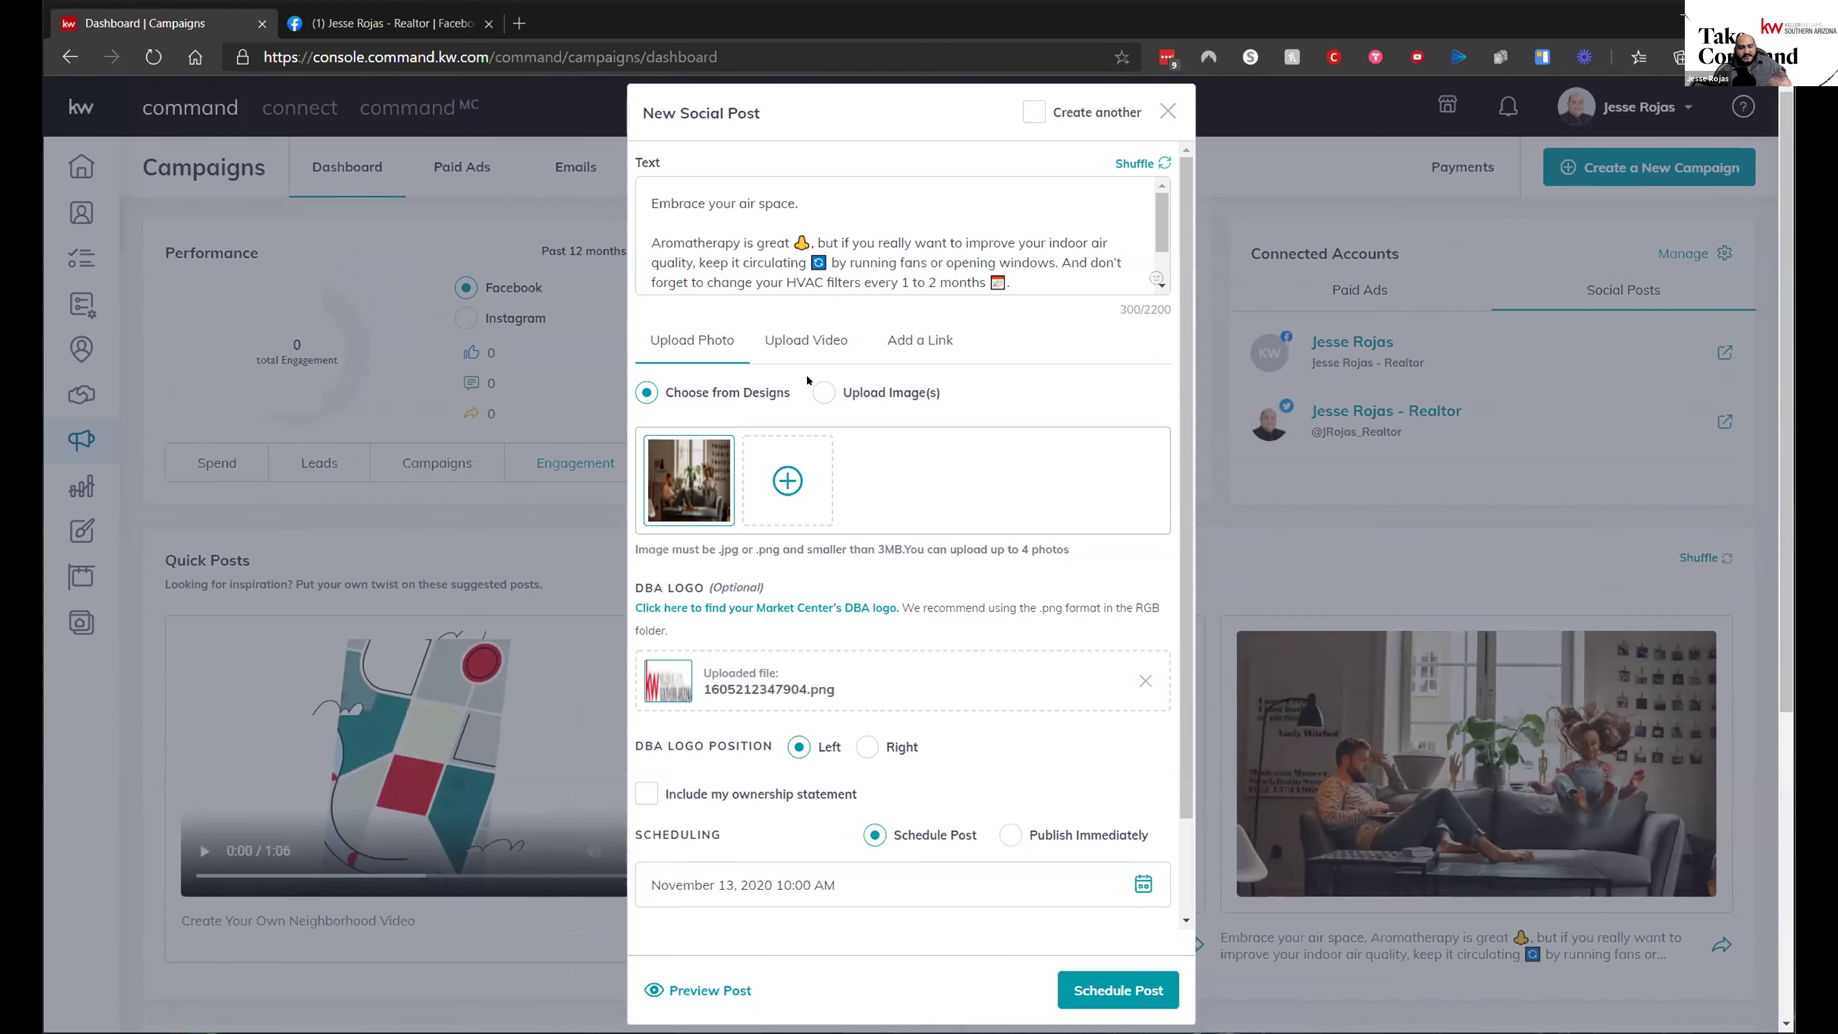
{"action": "scroll", "coordinate": [851, 435], "scroll_direction": "down", "scroll_amount": 2}
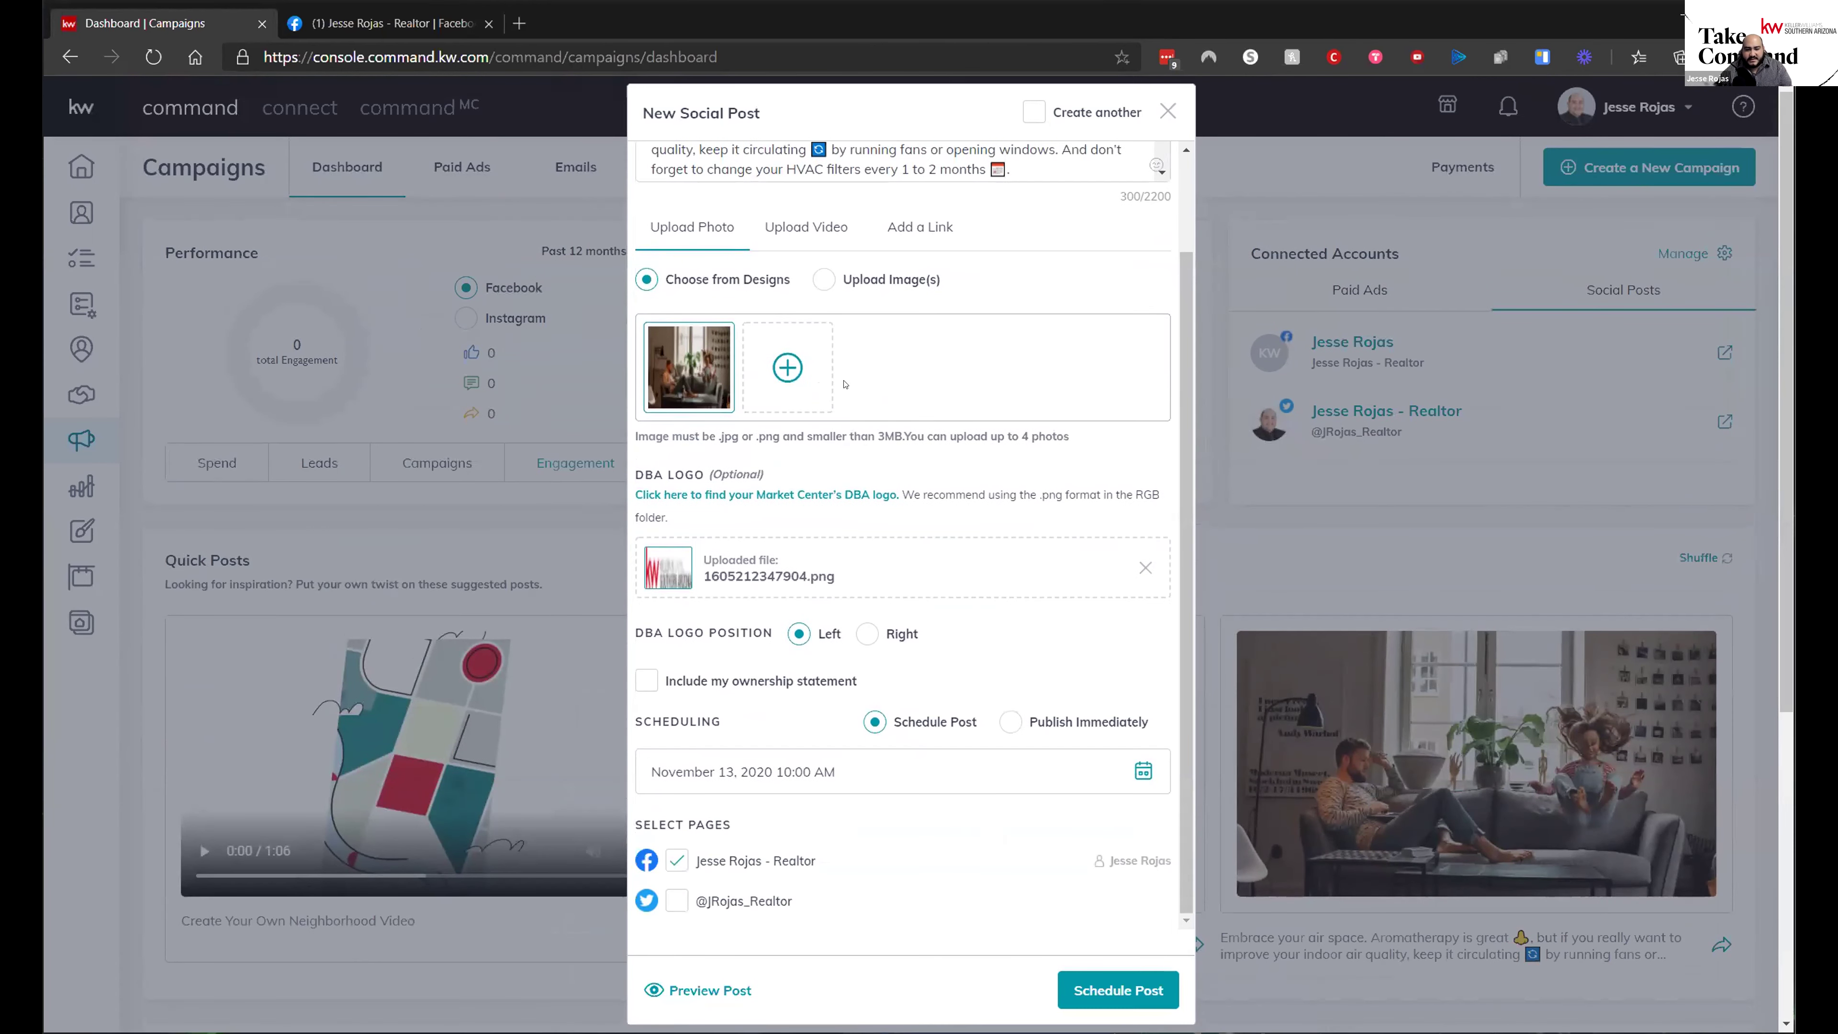
{"action": "scroll", "coordinate": [844, 384], "scroll_direction": "up", "scroll_amount": 2}
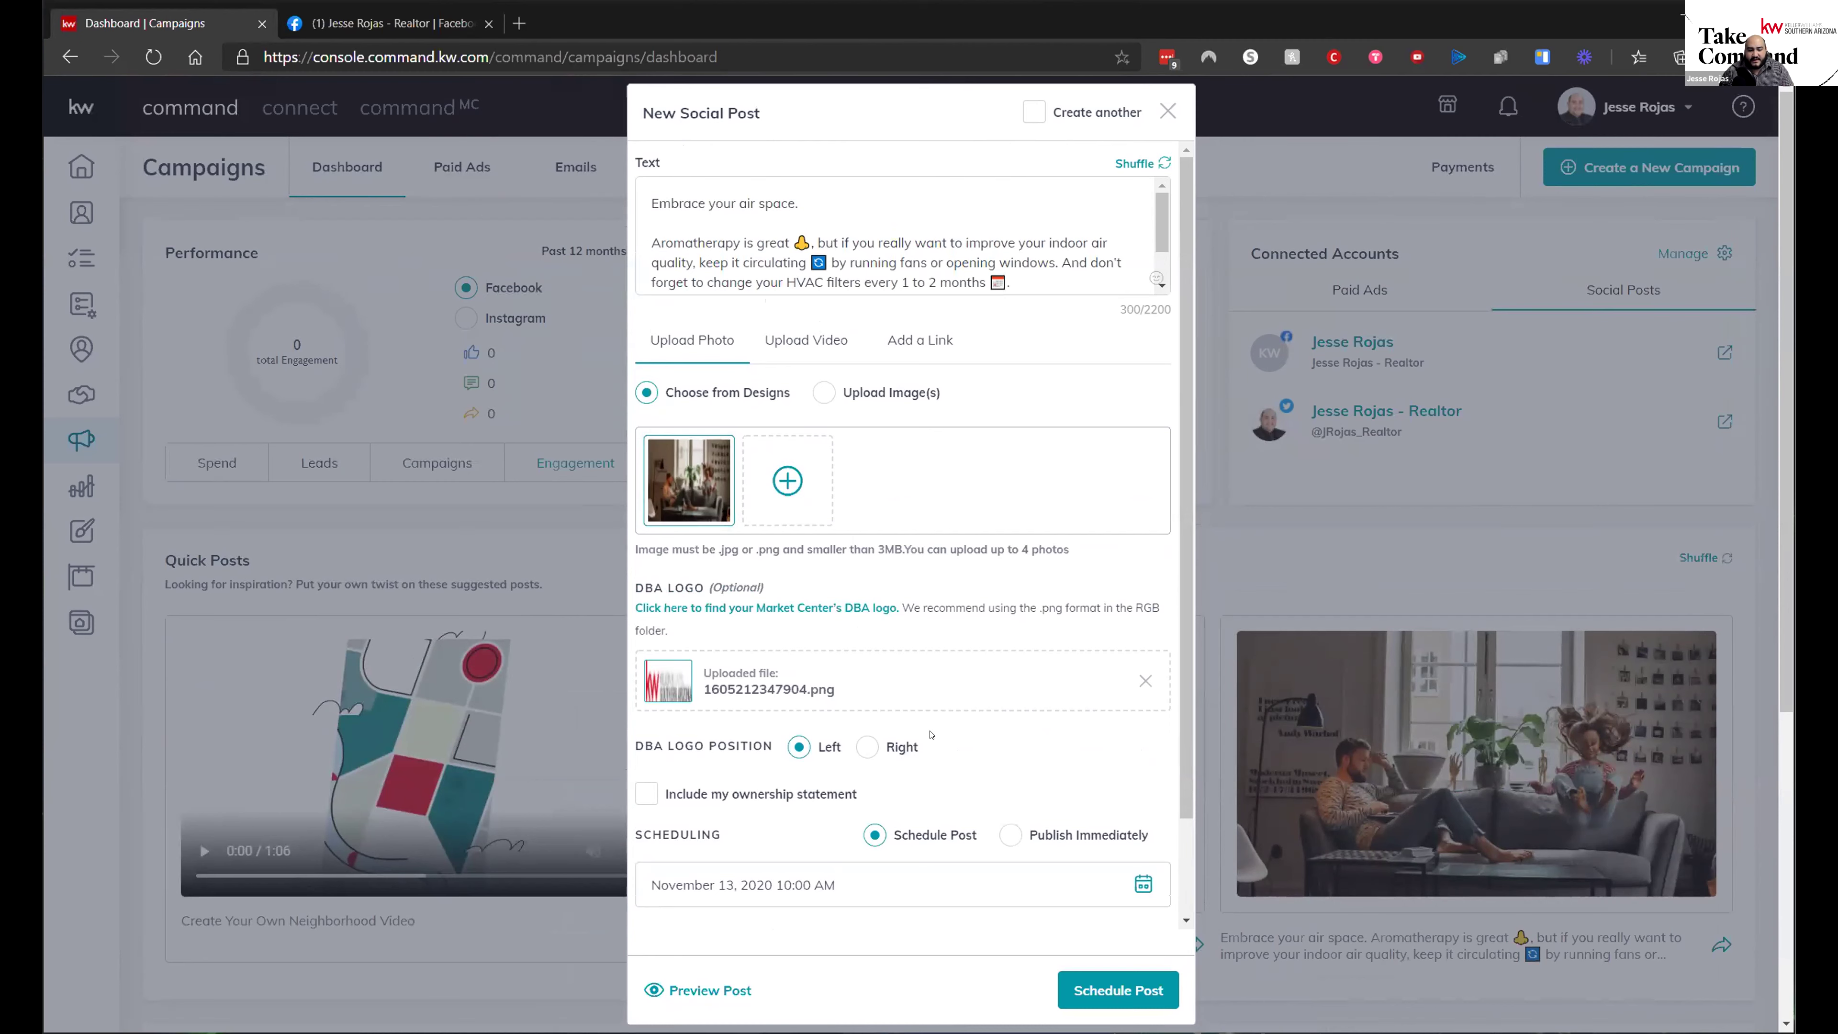
{"action": "scroll", "coordinate": [891, 735], "scroll_direction": "down", "scroll_amount": 2}
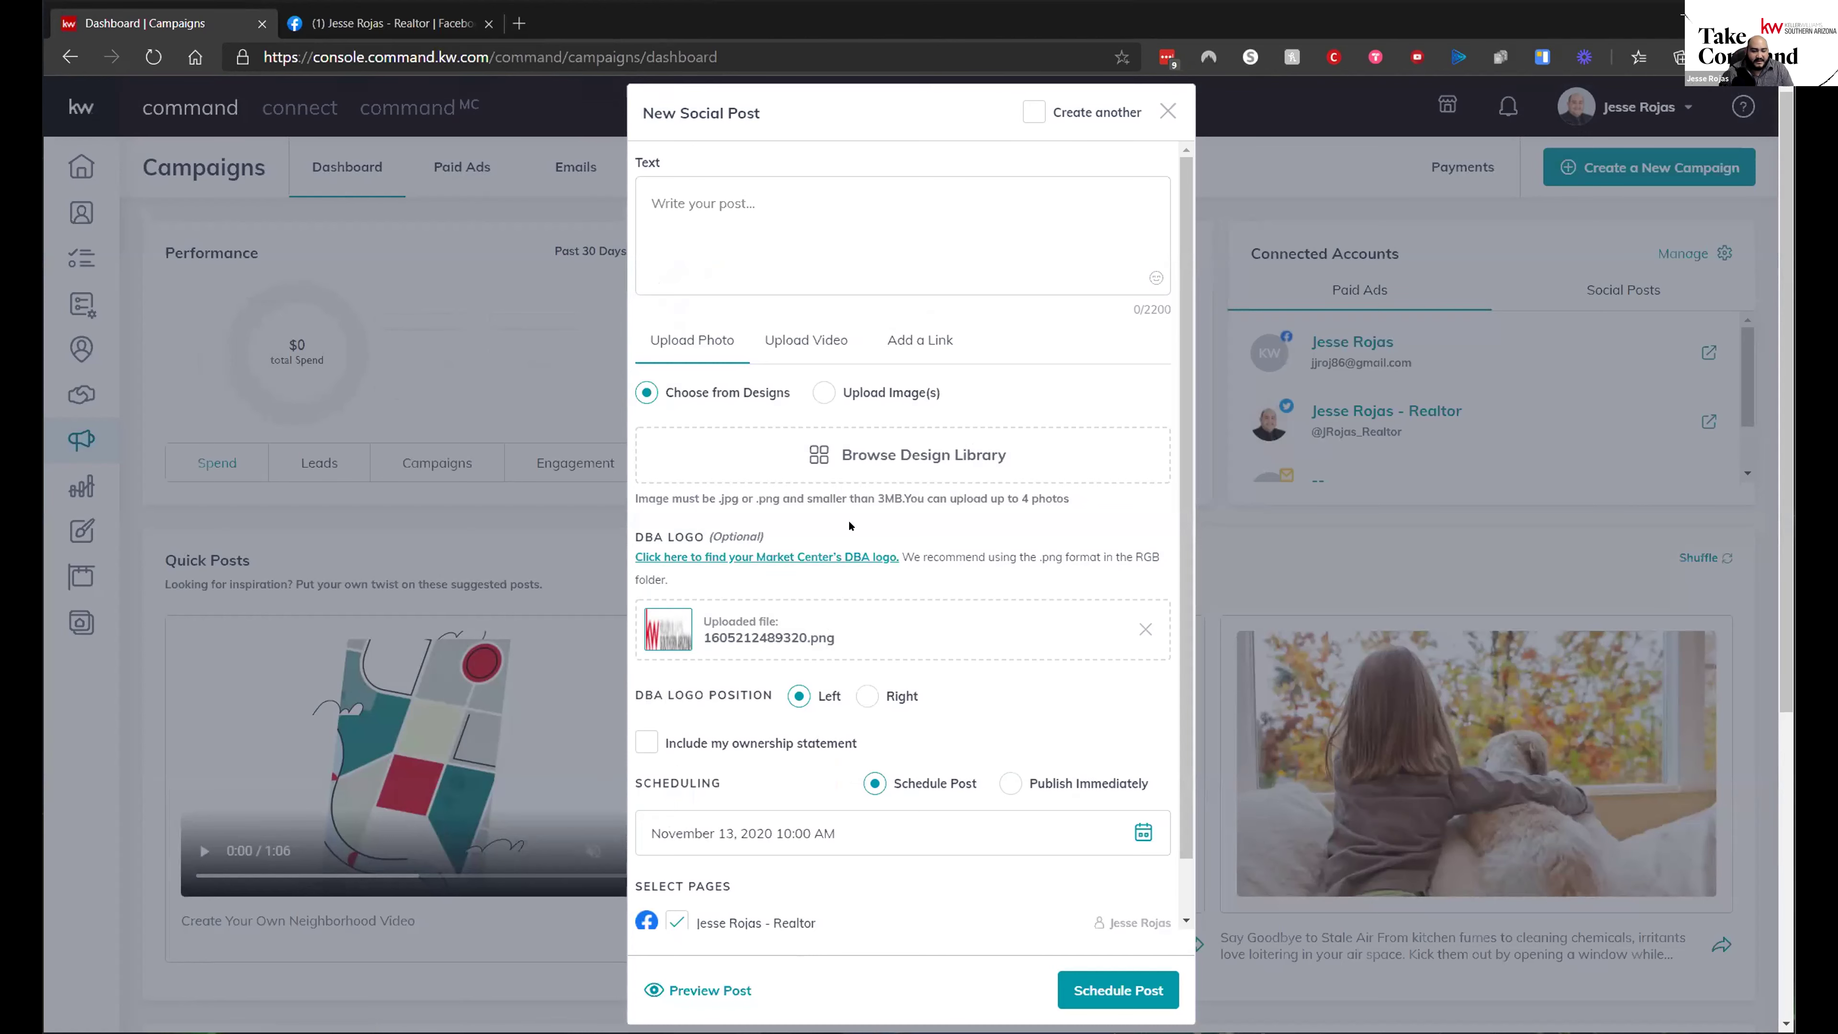
- Preview the post on the Facebook realtor page and highlight its placeholder caption
{"action": "scroll", "coordinate": [868, 579], "scroll_direction": "down", "scroll_amount": 5}
{"action": "scroll", "coordinate": [904, 587], "scroll_direction": "up", "scroll_amount": 5}
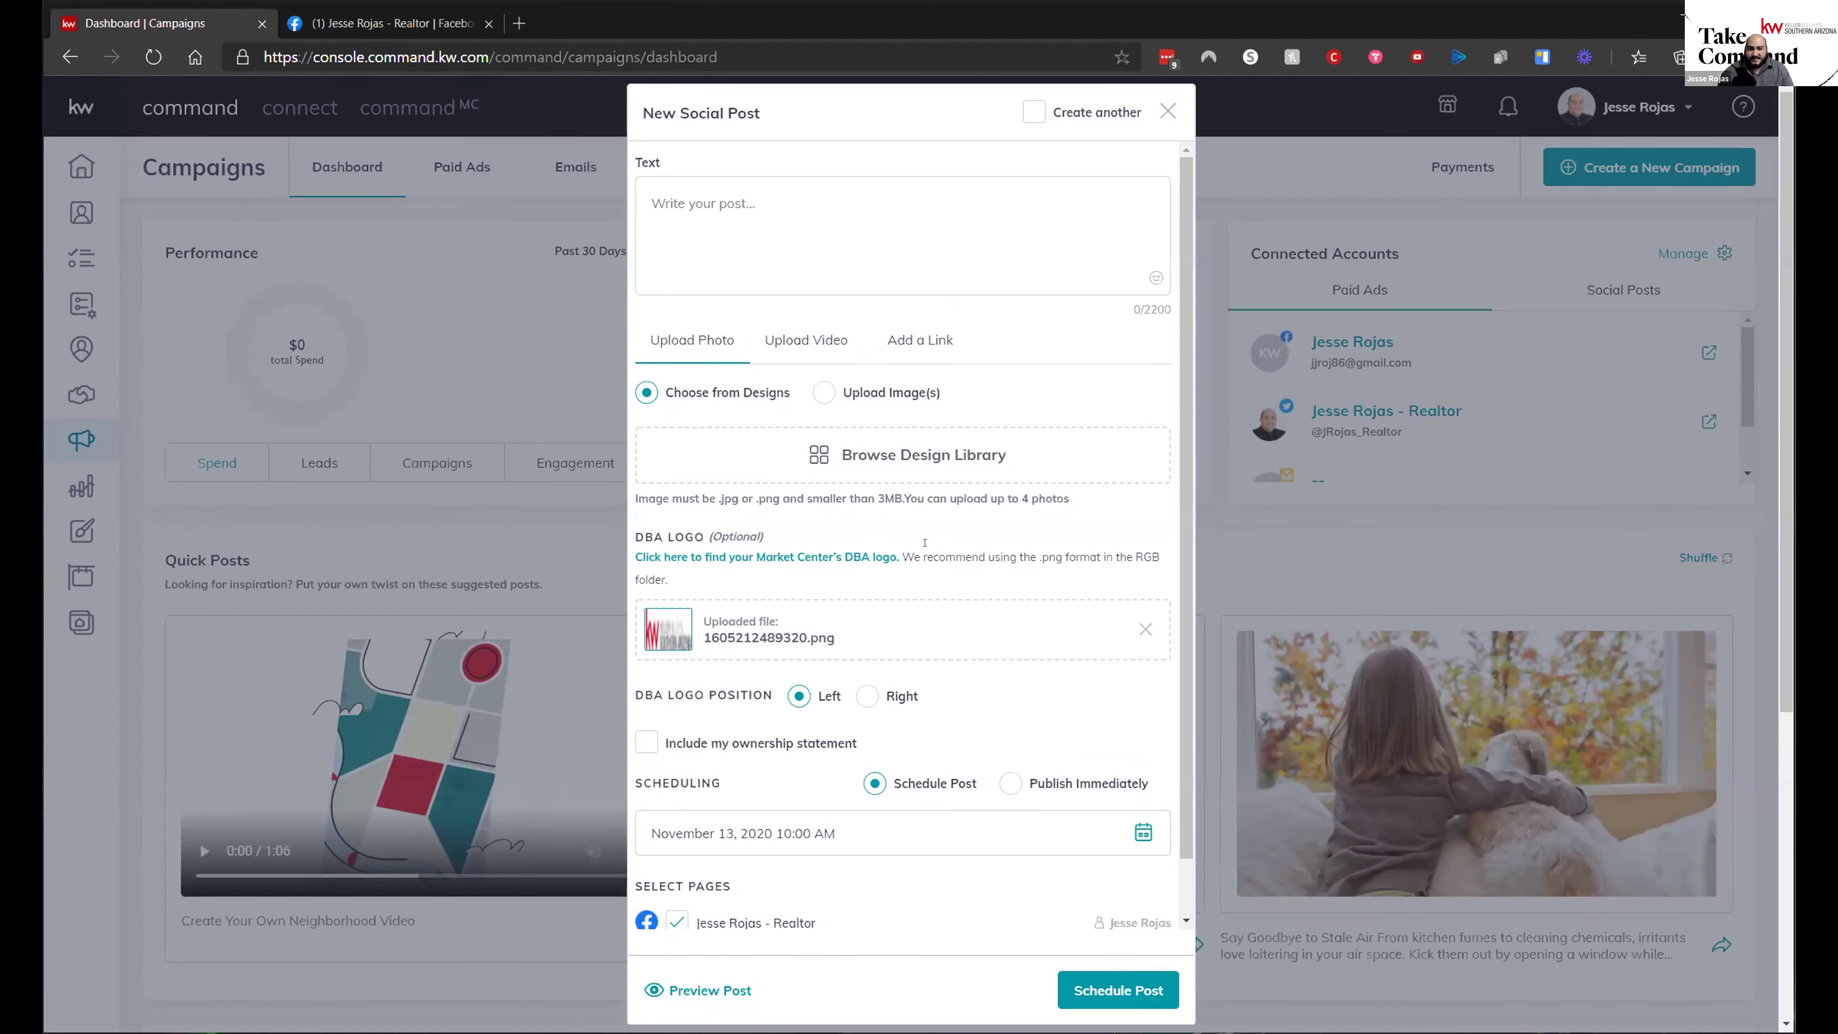
{"action": "scroll", "coordinate": [884, 836], "scroll_direction": "down", "scroll_amount": 1}
{"action": "left_click", "coordinate": [707, 991]}
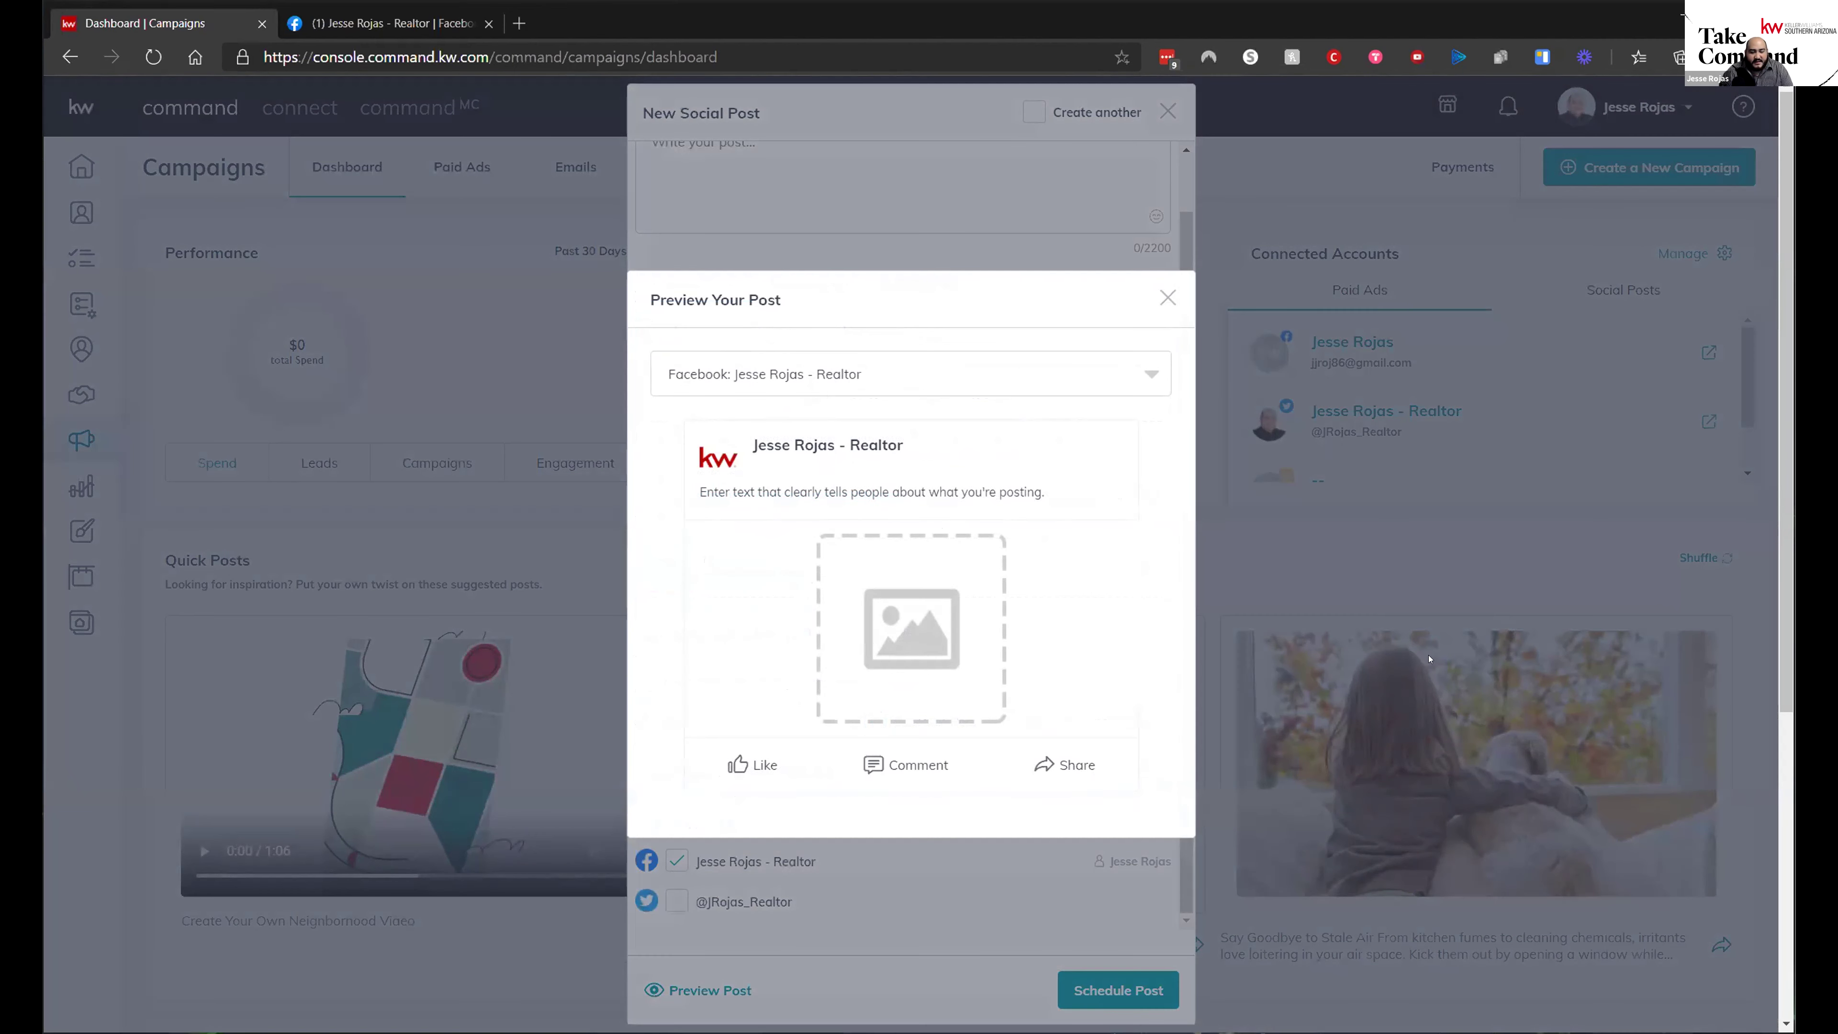
{"action": "left_click", "coordinate": [895, 377]}
{"action": "left_click", "coordinate": [1106, 552]}
{"action": "left_click_drag", "start_coordinate": [694, 484], "coordinate": [1035, 494]}
{"action": "left_click", "coordinate": [1122, 530]}
- Close the preview and the New Social Post form
{"action": "left_click", "coordinate": [1167, 297]}
{"action": "scroll", "coordinate": [877, 381], "scroll_direction": "up", "scroll_amount": 1}
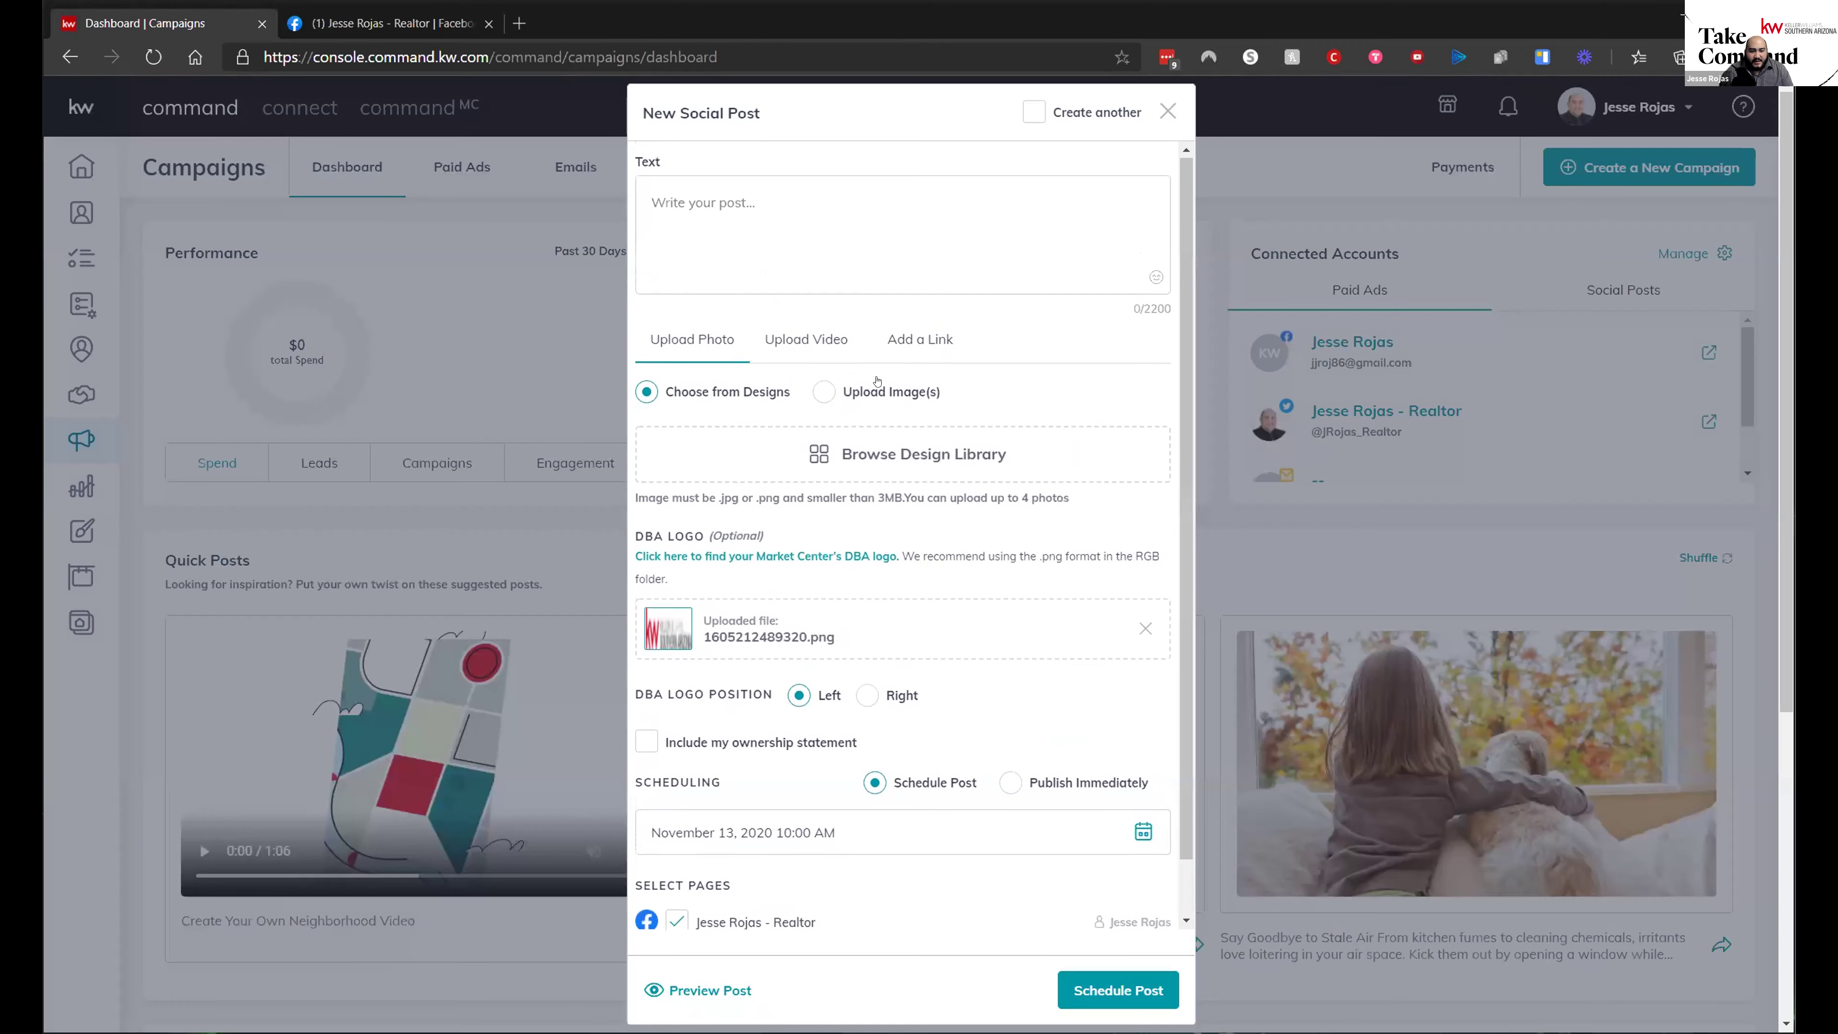
{"action": "left_click", "coordinate": [1168, 112]}
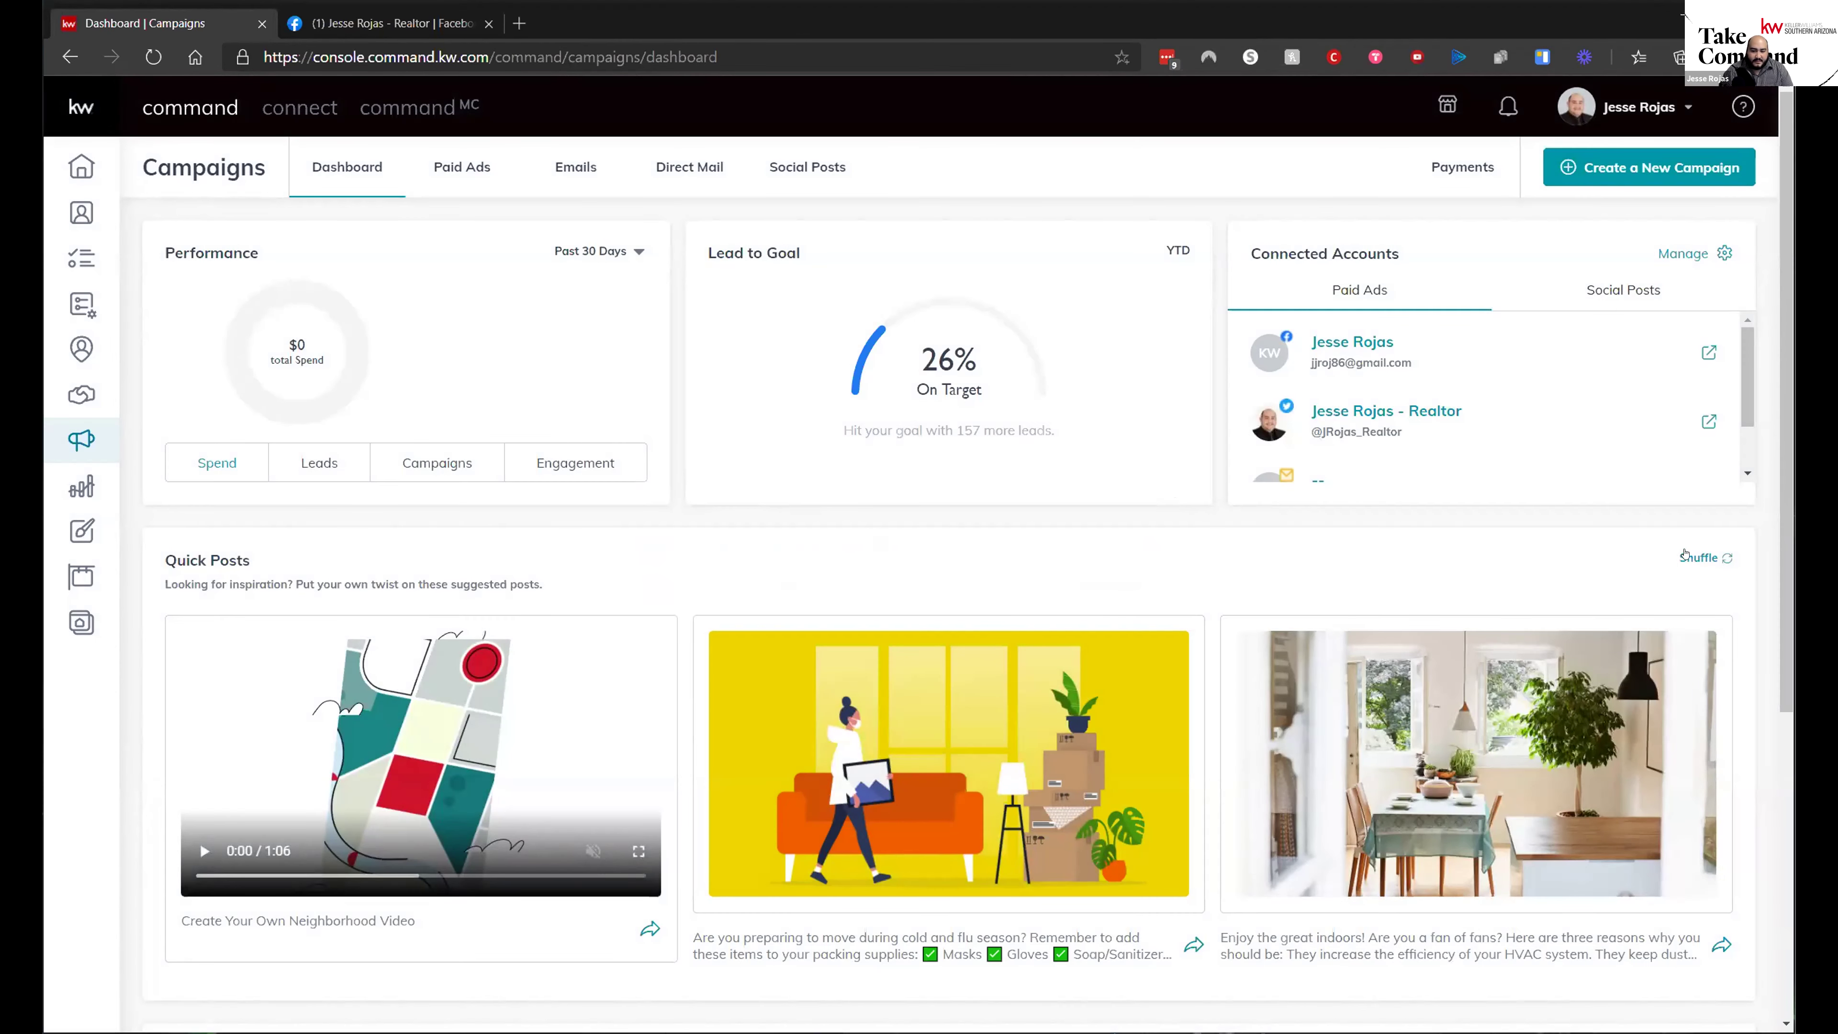
- Open the 'How to Create a Neighborhood SmartVideo Social Post' training from Tips and Training by KWU
{"action": "scroll", "coordinate": [341, 531], "scroll_direction": "down", "scroll_amount": 6}
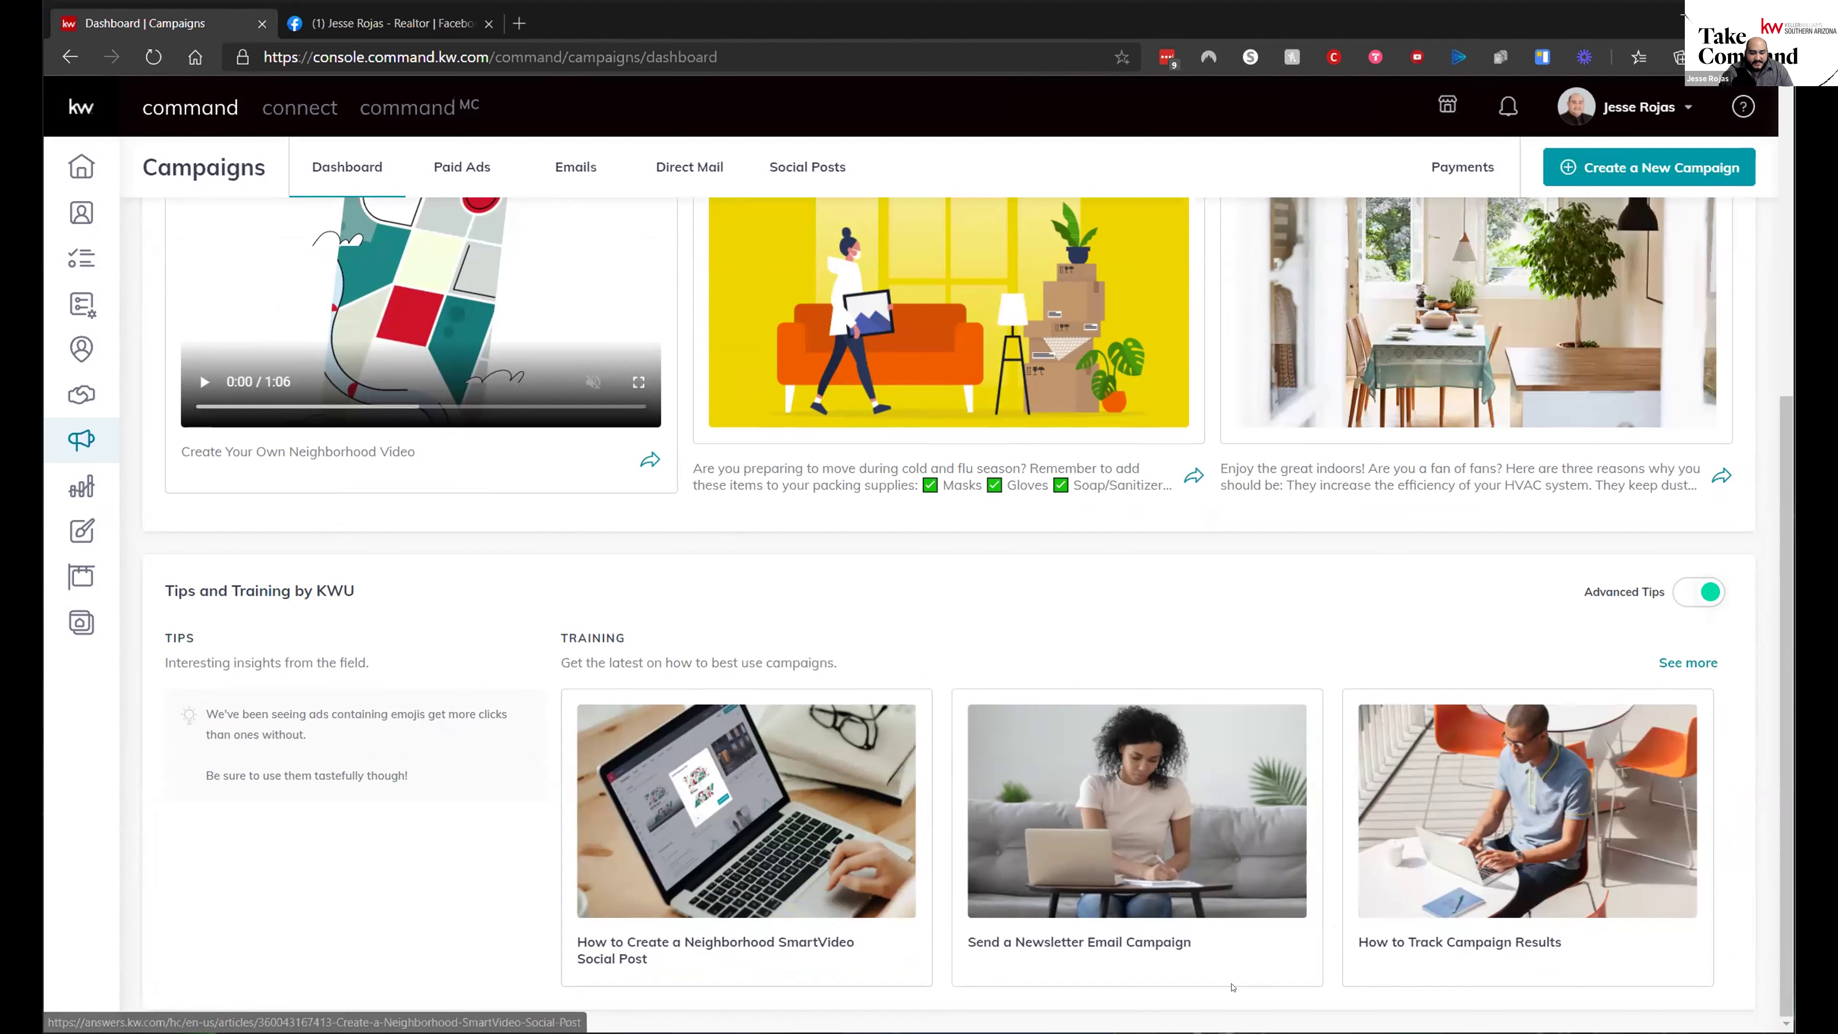
{"action": "left_click", "coordinate": [1688, 663]}
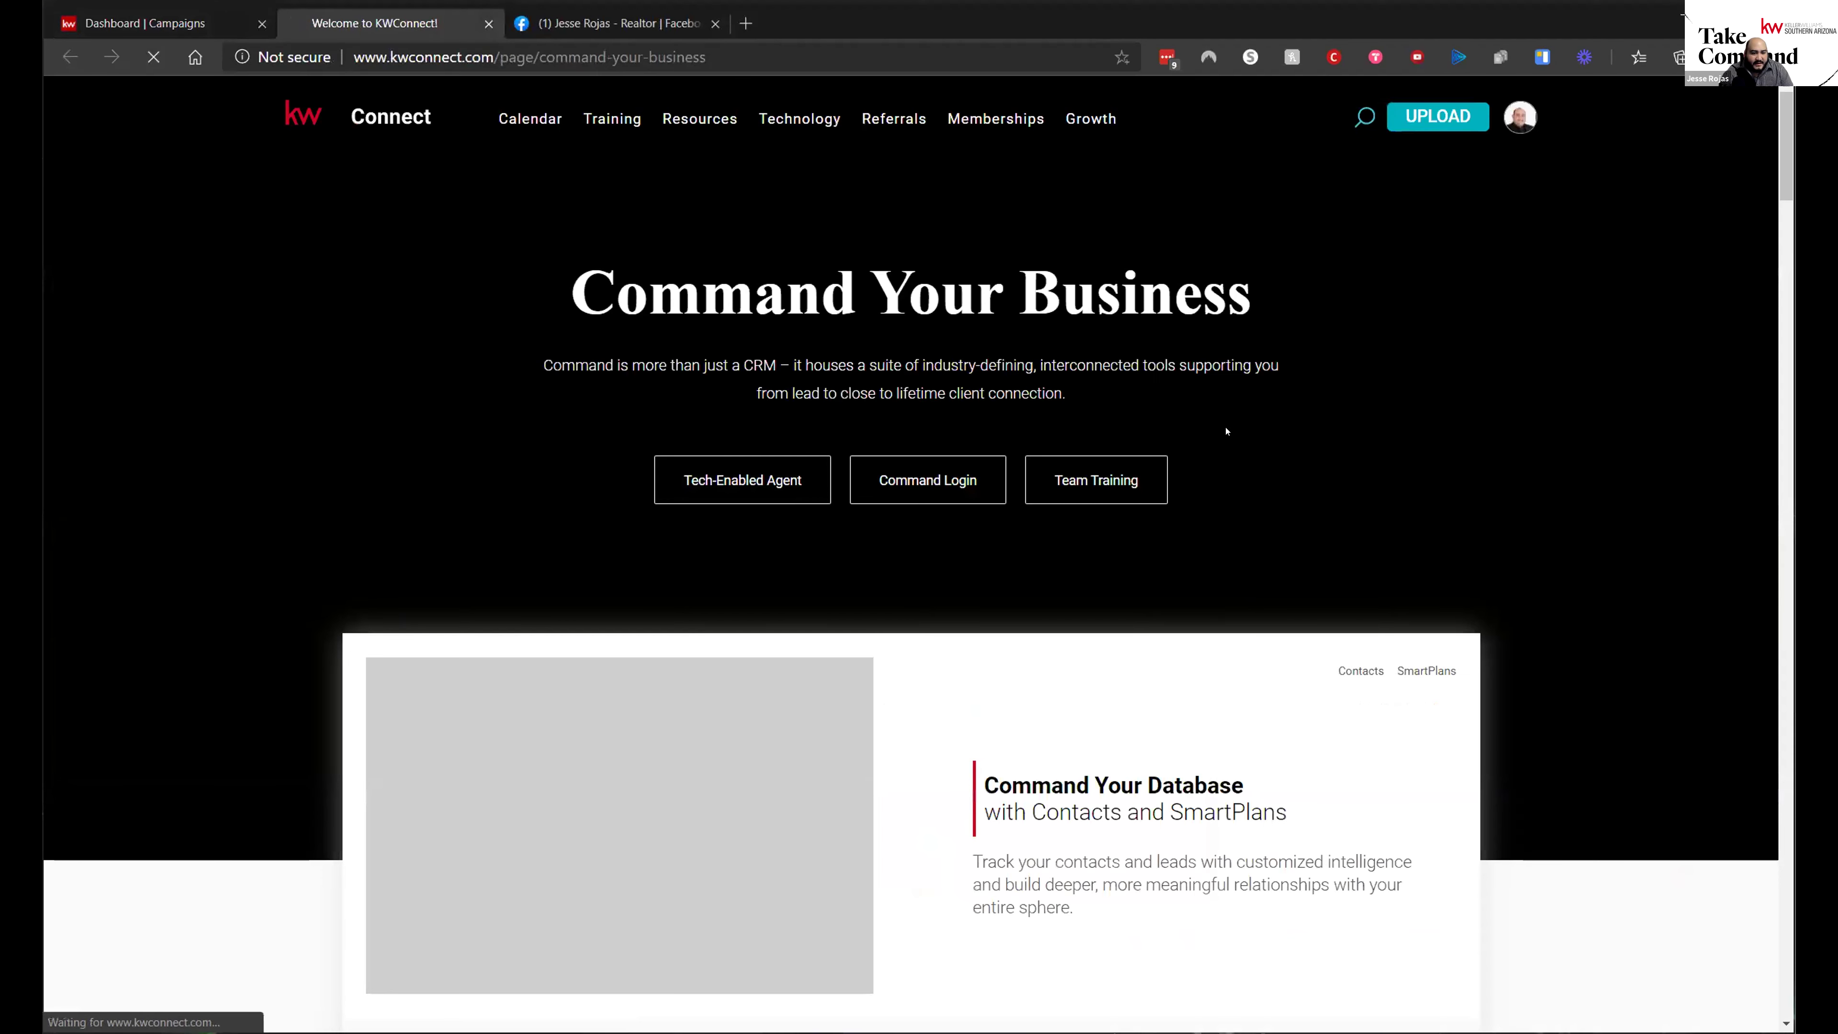
- Scroll through the KW Connect Command Your Business page
{"action": "scroll", "coordinate": [1076, 748], "scroll_direction": "down", "scroll_amount": 8}
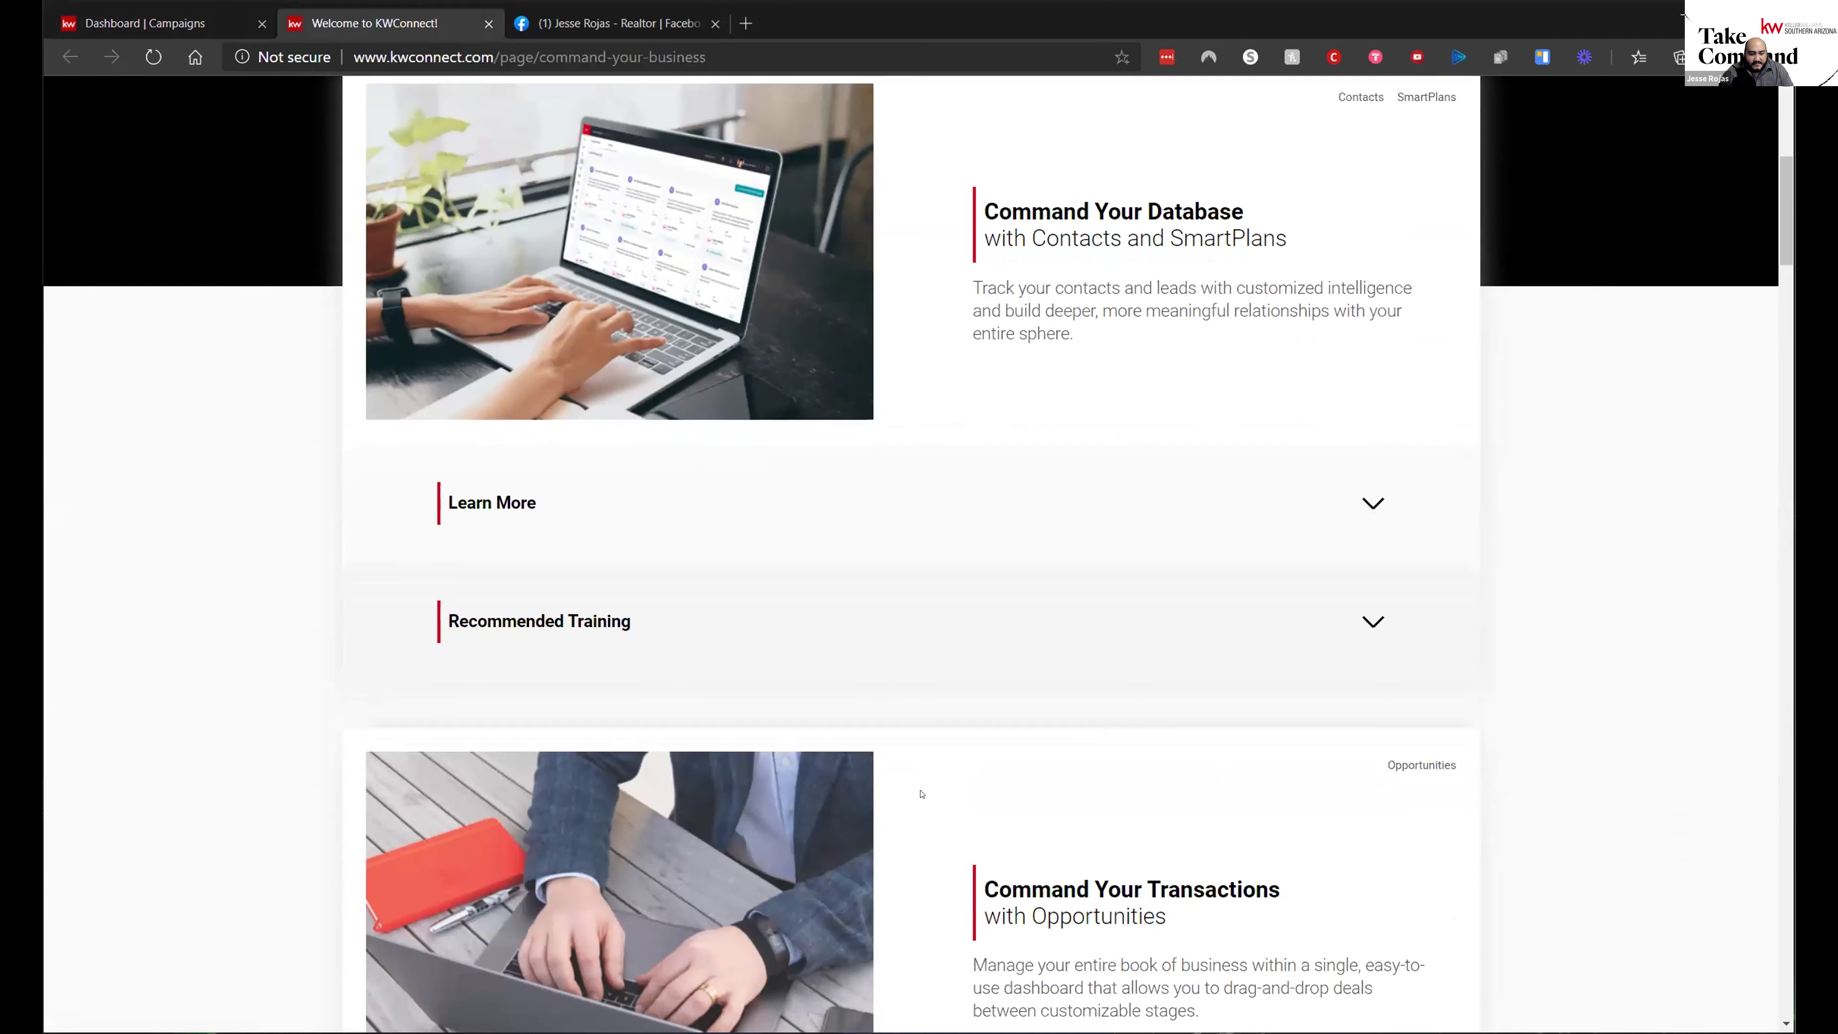
{"action": "scroll", "coordinate": [919, 792], "scroll_direction": "down", "scroll_amount": 9}
{"action": "scroll", "coordinate": [940, 758], "scroll_direction": "up", "scroll_amount": 12}
{"action": "scroll", "coordinate": [940, 759], "scroll_direction": "up", "scroll_amount": 5}
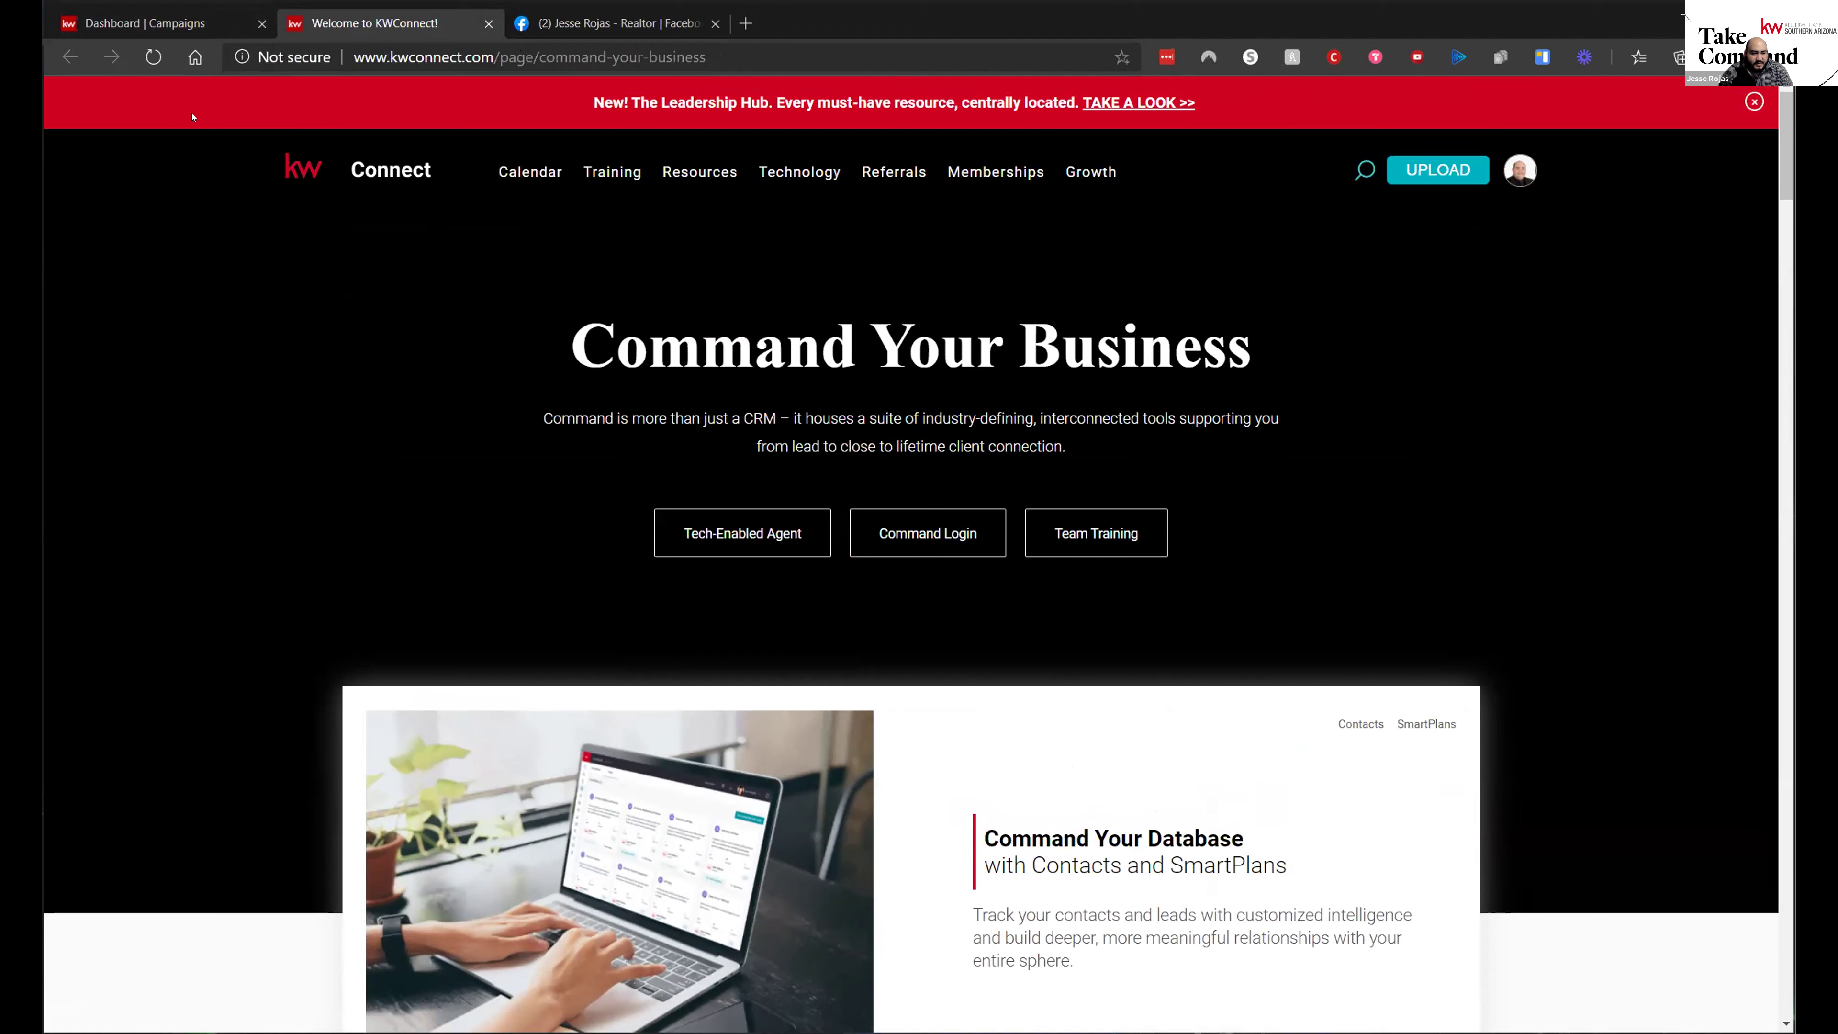
- Return to the KW Command campaigns dashboard and show the Paid Ads campaign list
{"action": "left_click", "coordinate": [145, 23]}
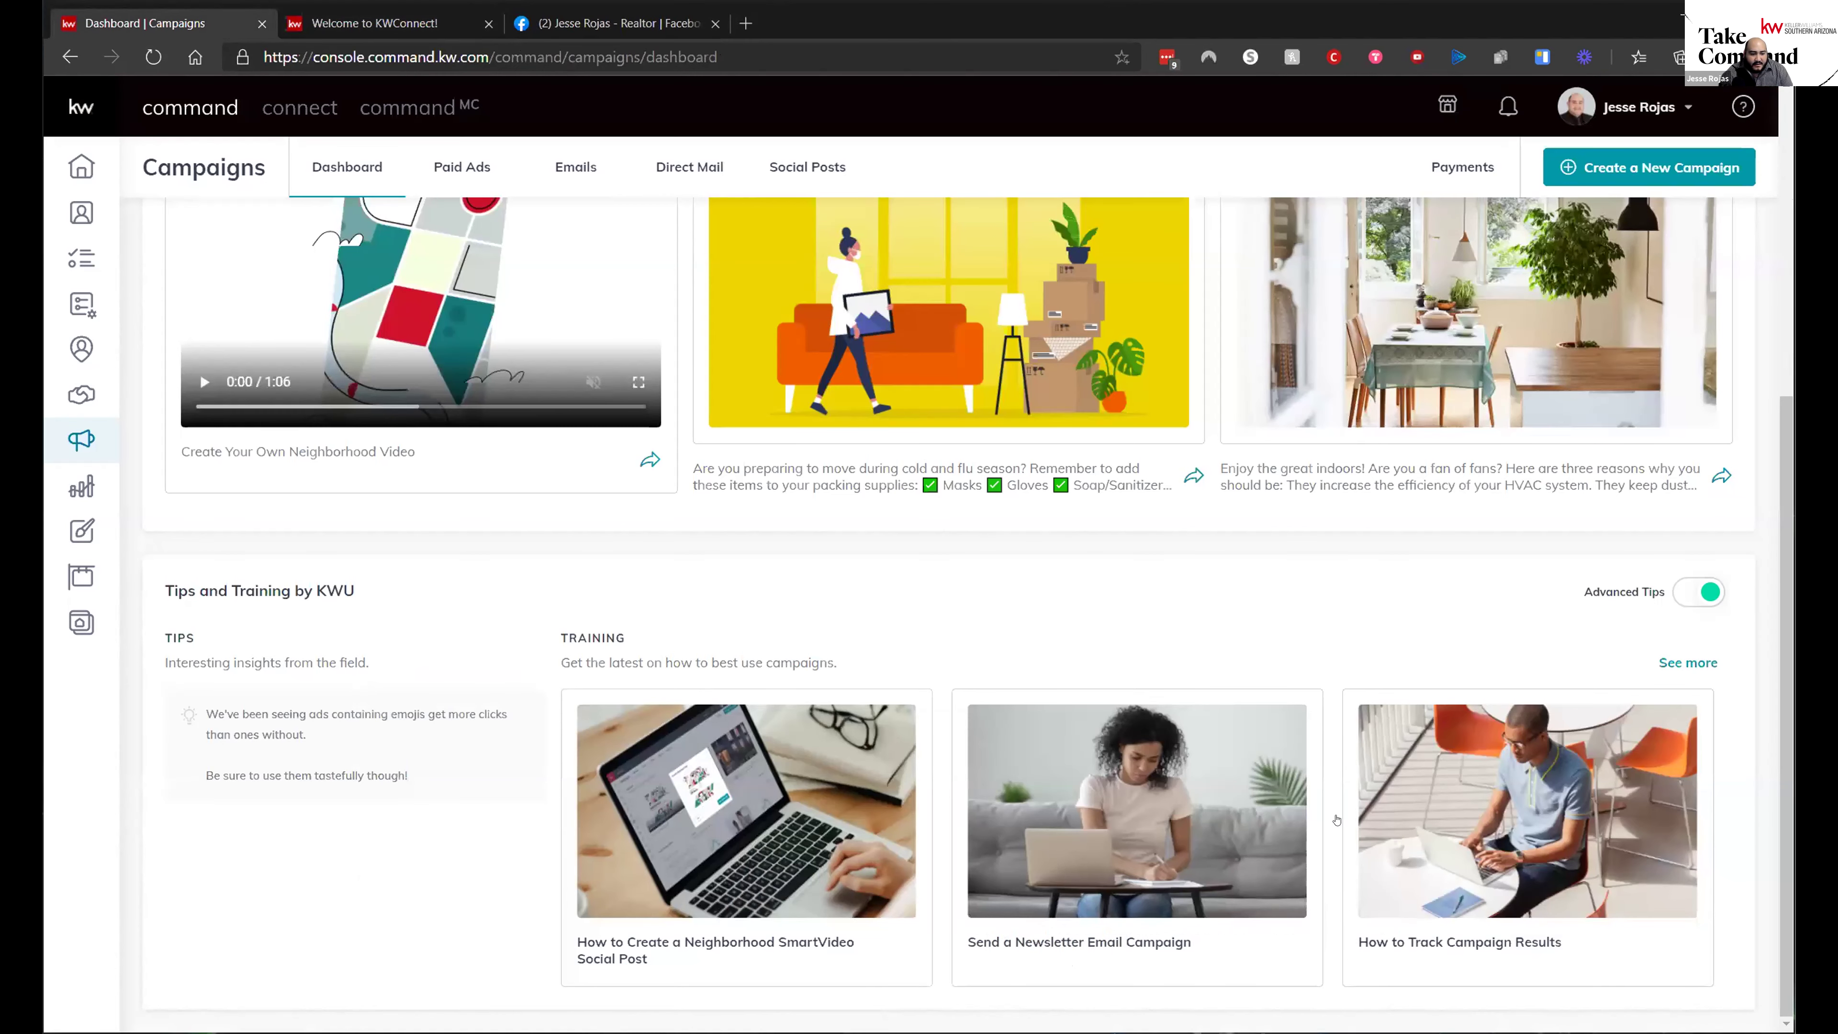
{"action": "scroll", "coordinate": [1067, 346], "scroll_direction": "up", "scroll_amount": 5}
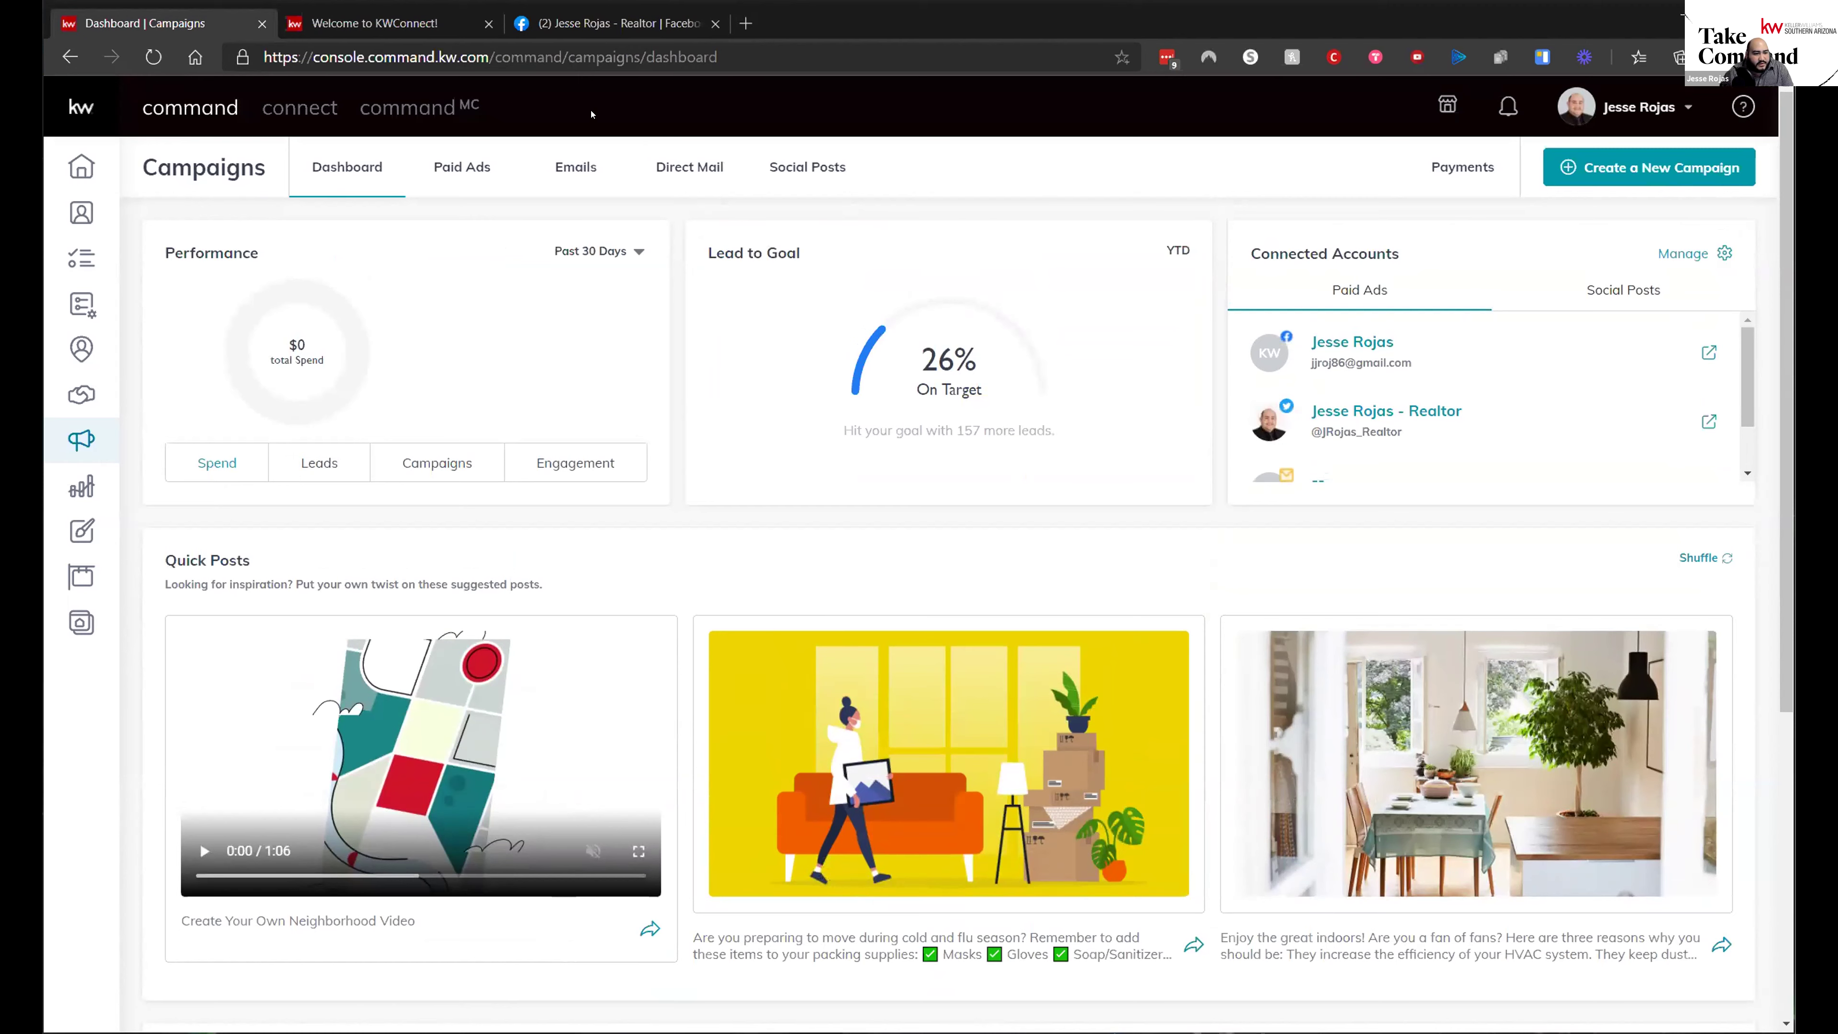
{"action": "left_click", "coordinate": [463, 174]}
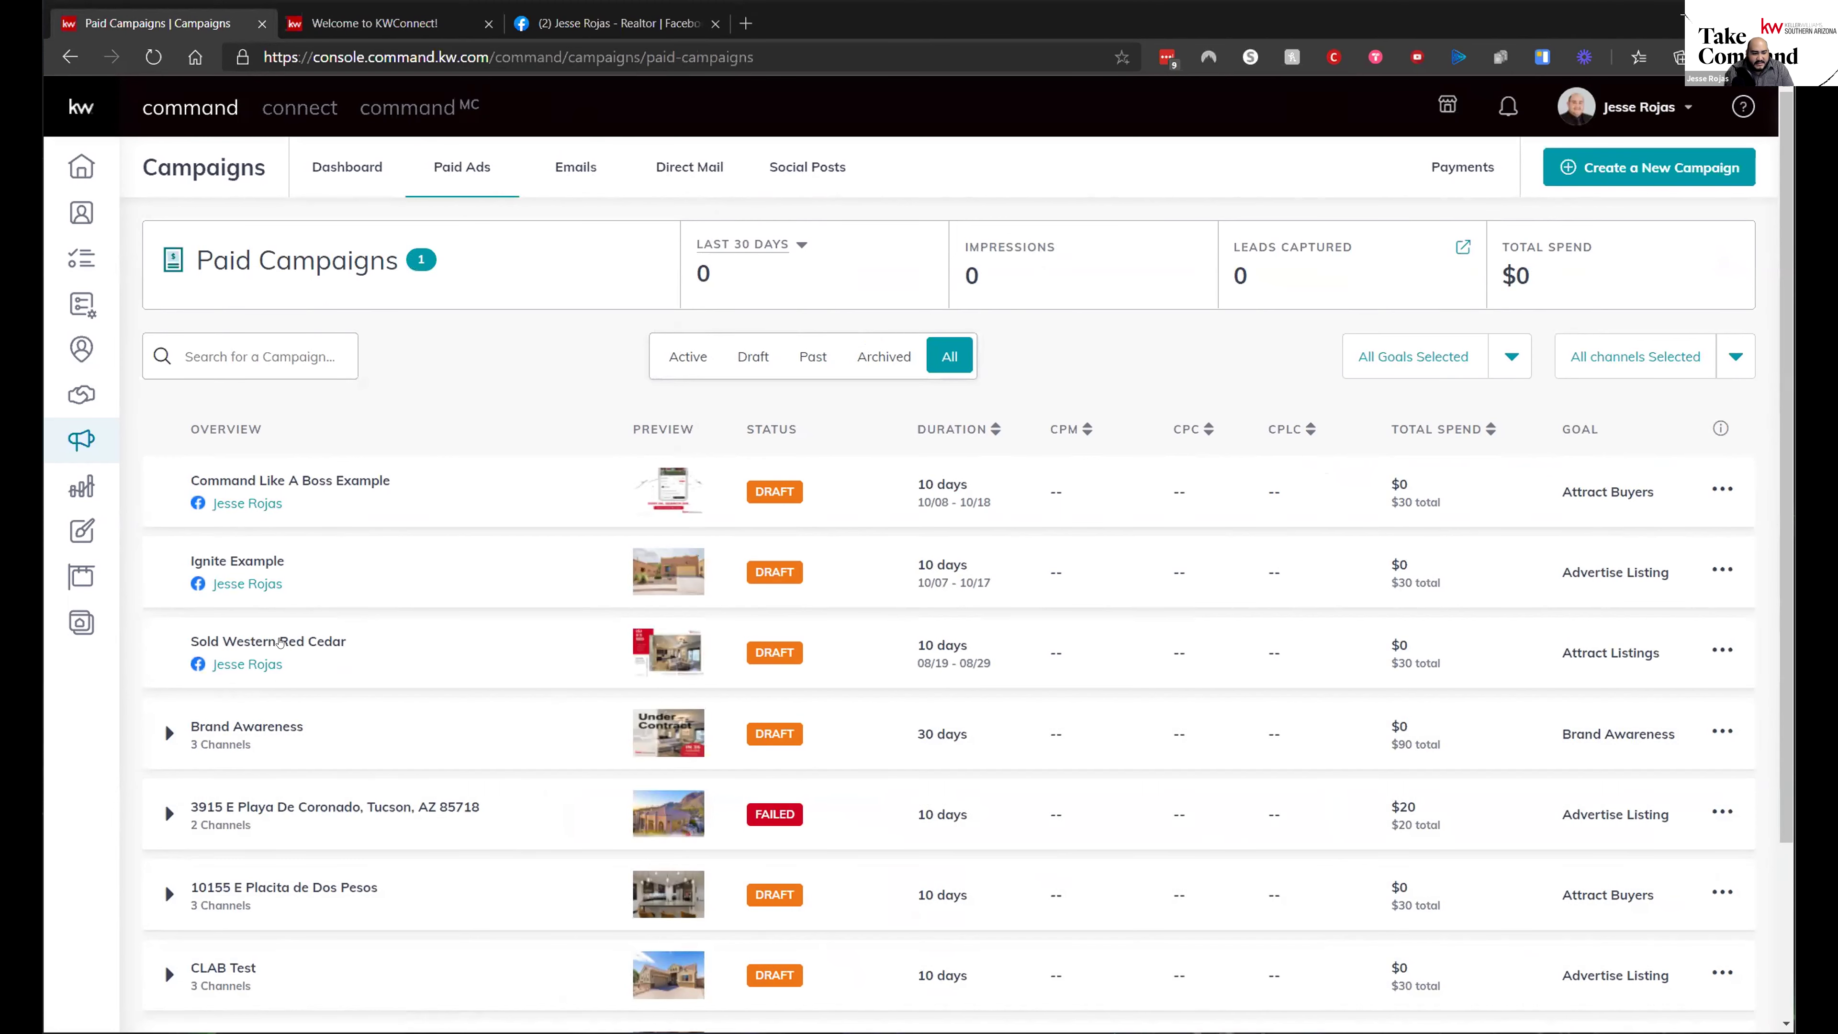
{"action": "scroll", "coordinate": [789, 796], "scroll_direction": "down", "scroll_amount": 3}
{"action": "scroll", "coordinate": [825, 767], "scroll_direction": "up", "scroll_amount": 3}
{"action": "scroll", "coordinate": [767, 753], "scroll_direction": "down", "scroll_amount": 3}
{"action": "scroll", "coordinate": [729, 613], "scroll_direction": "up", "scroll_amount": 3}
{"action": "scroll", "coordinate": [1056, 507], "scroll_direction": "down", "scroll_amount": 3}
{"action": "scroll", "coordinate": [1029, 625], "scroll_direction": "up", "scroll_amount": 3}
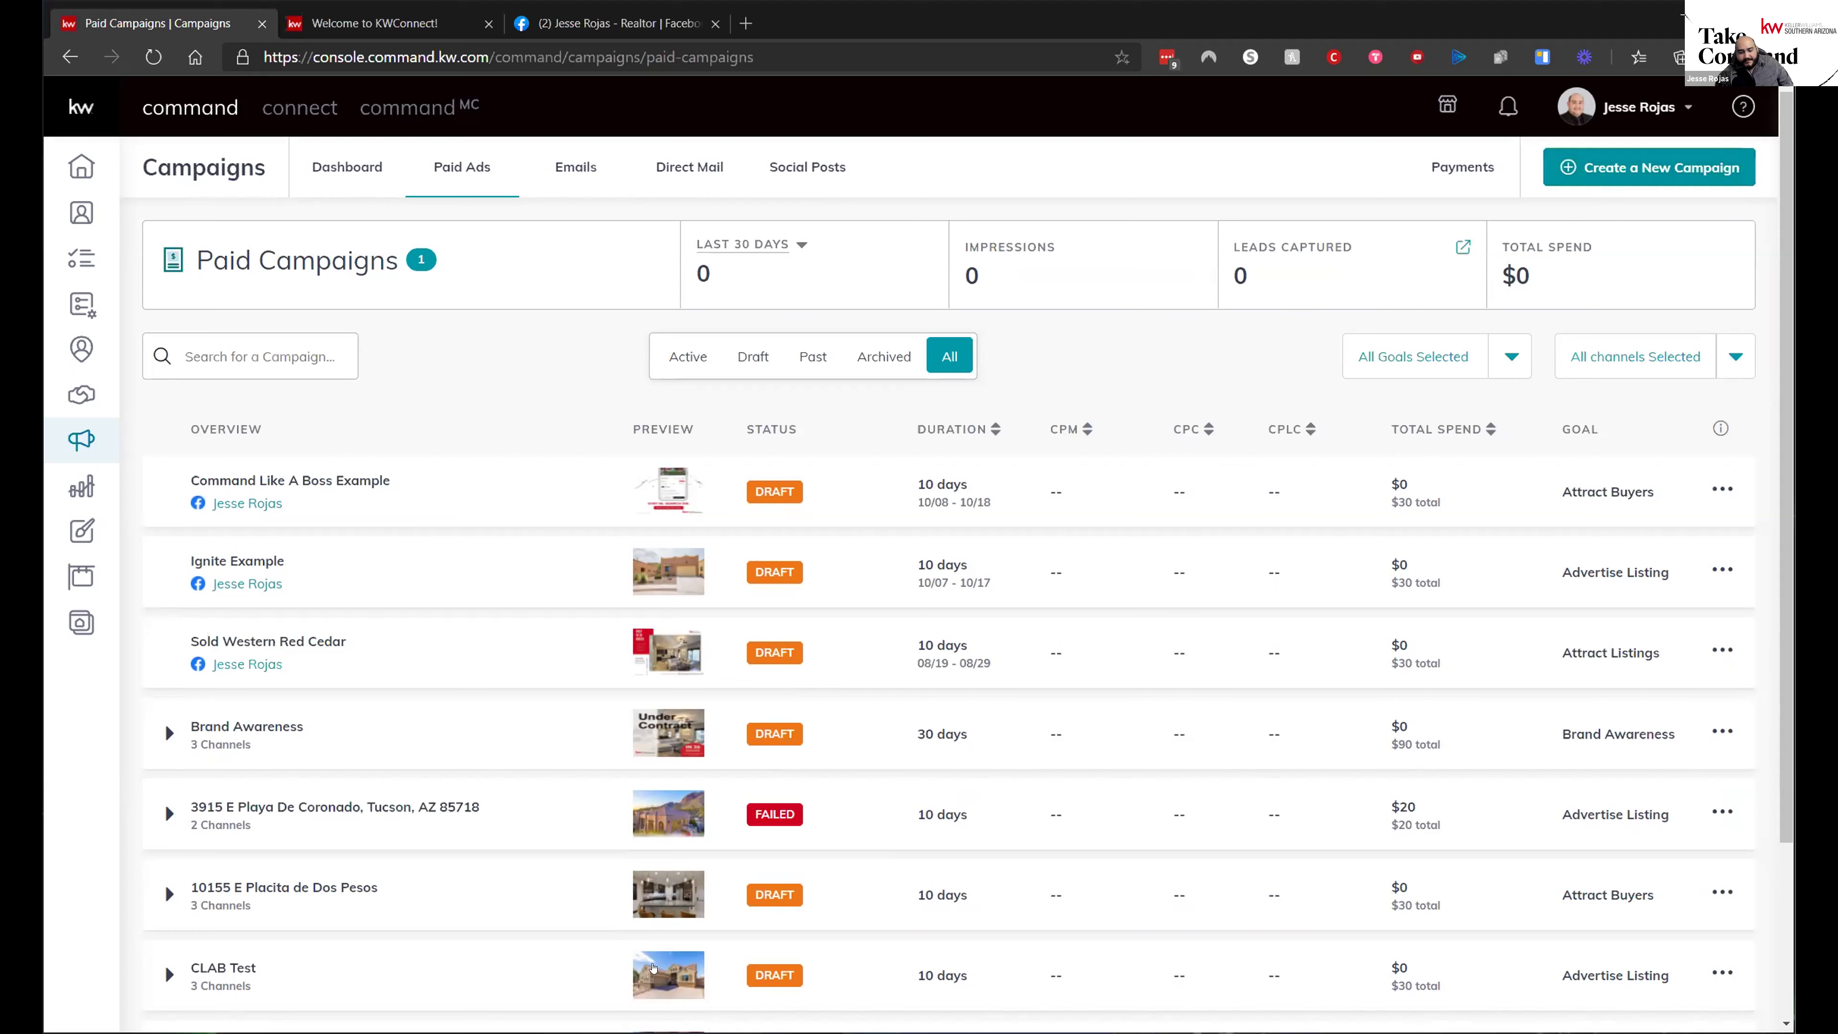
{"action": "left_click", "coordinate": [1641, 173]}
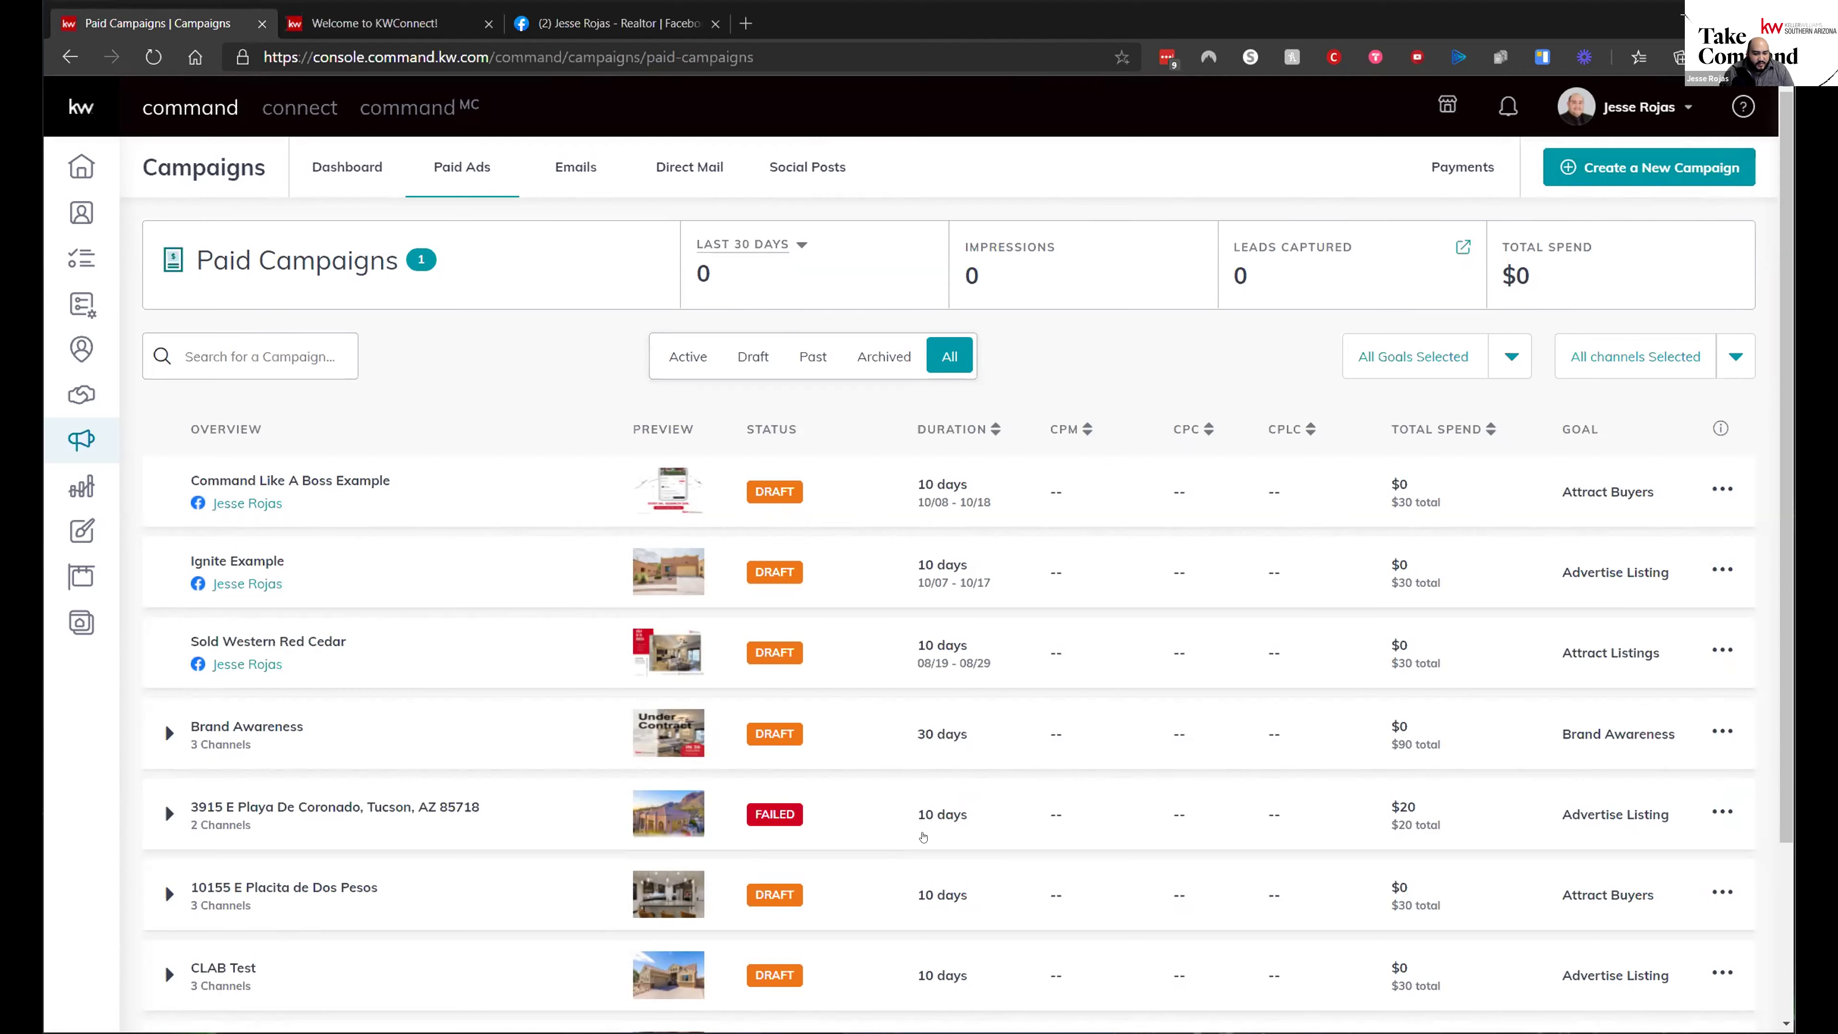
{"action": "left_click", "coordinate": [168, 814]}
{"action": "scroll", "coordinate": [297, 530], "scroll_direction": "down", "scroll_amount": 5}
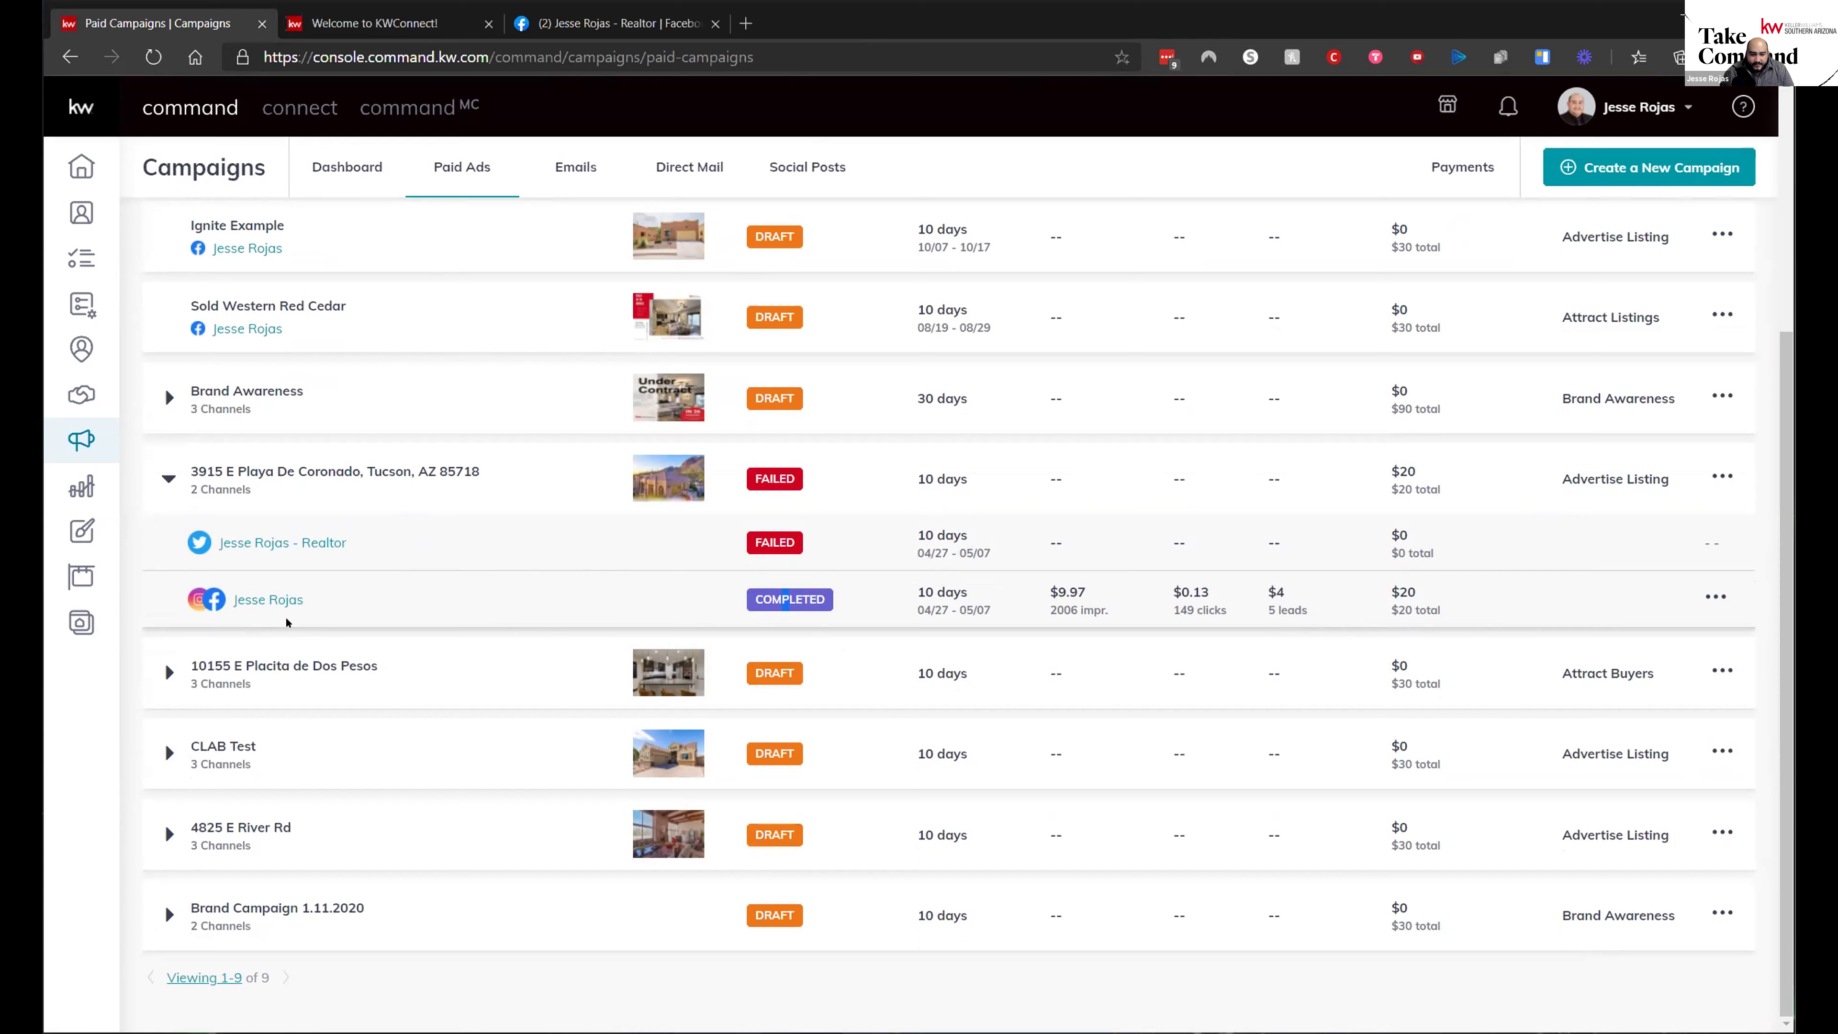
{"action": "scroll", "coordinate": [1150, 588], "scroll_direction": "up", "scroll_amount": 4}
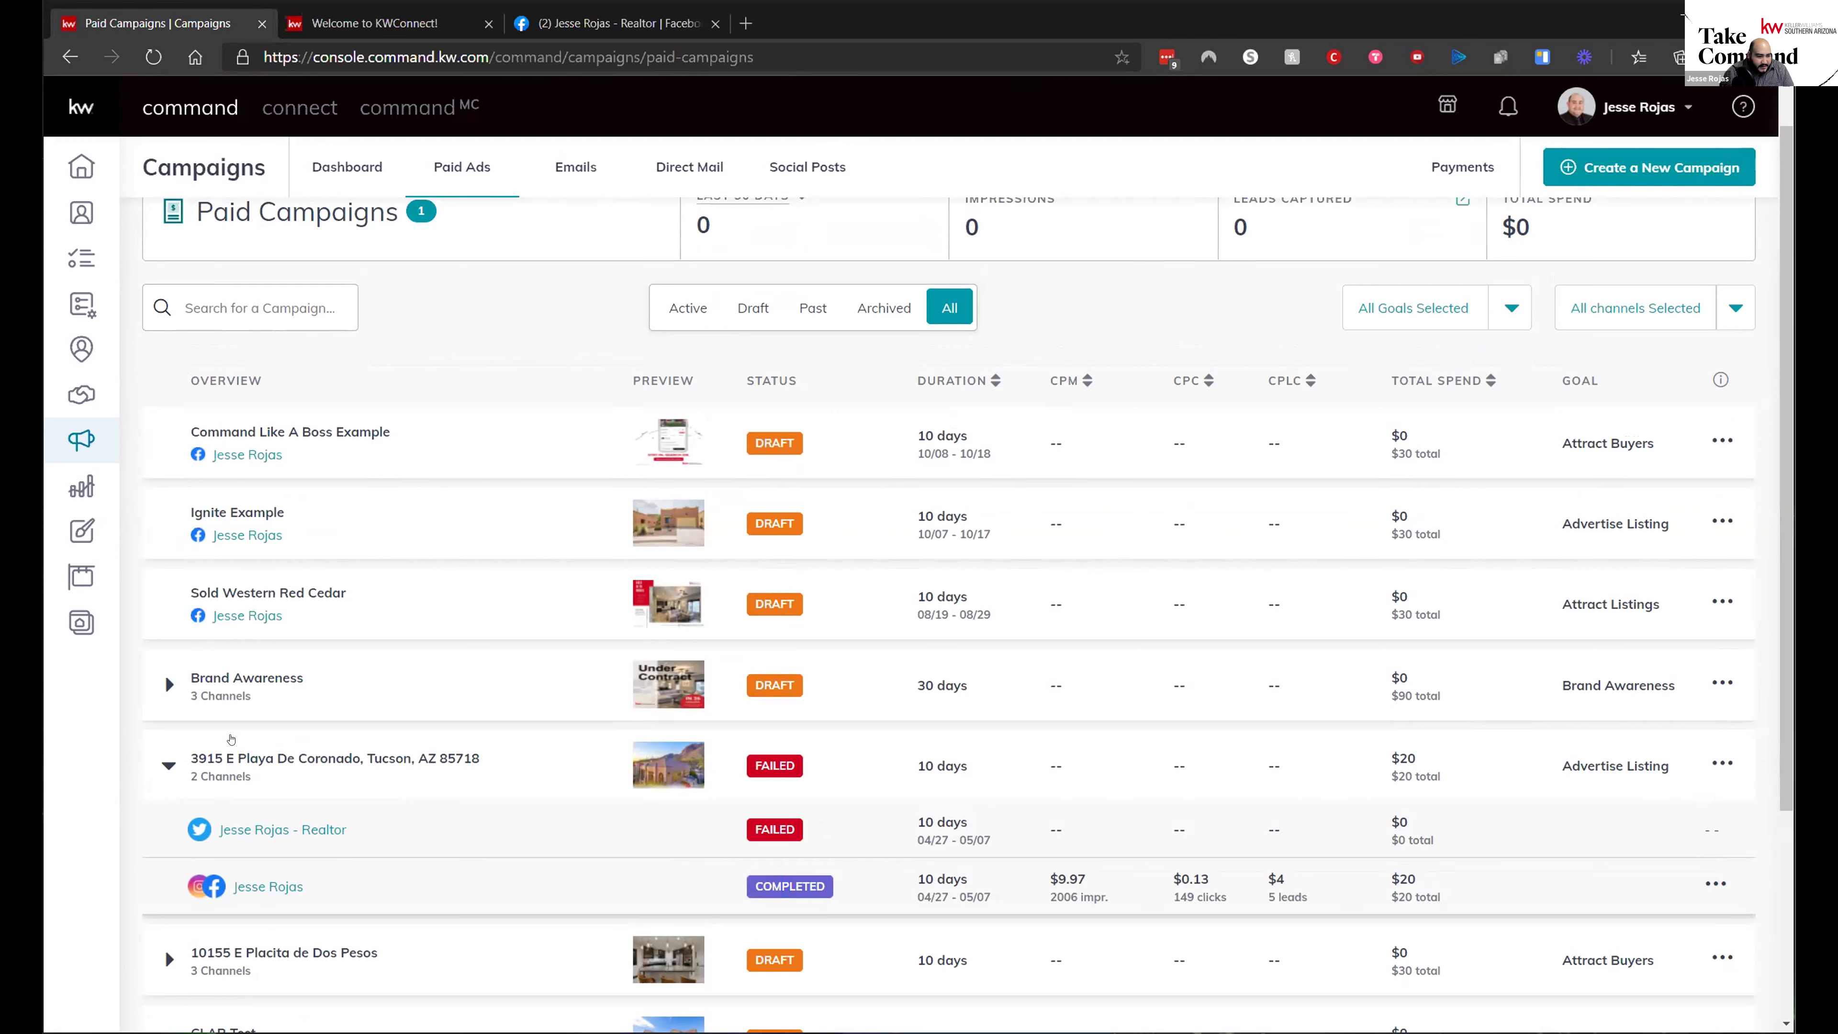
{"action": "left_click", "coordinate": [221, 764]}
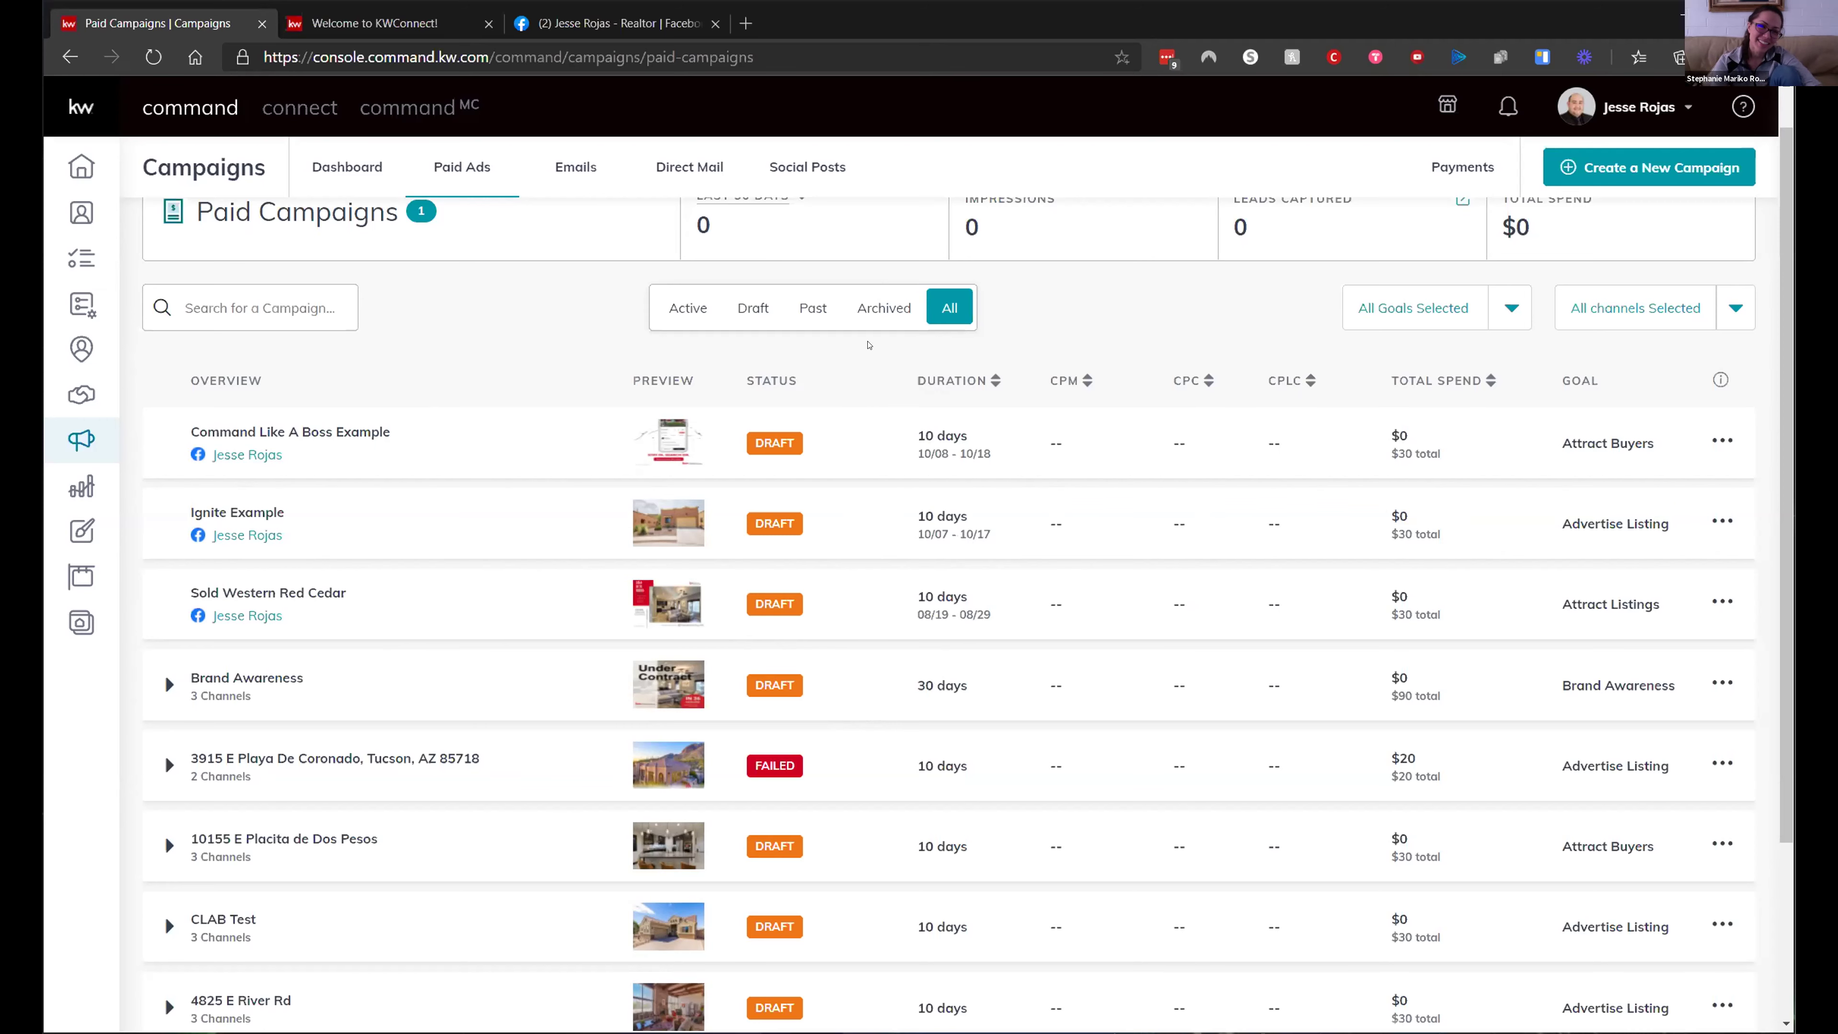
- Cycle the paid campaign filters through Active, Draft, Past, Archived and Active, ending on Draft
{"action": "left_click", "coordinate": [694, 318]}
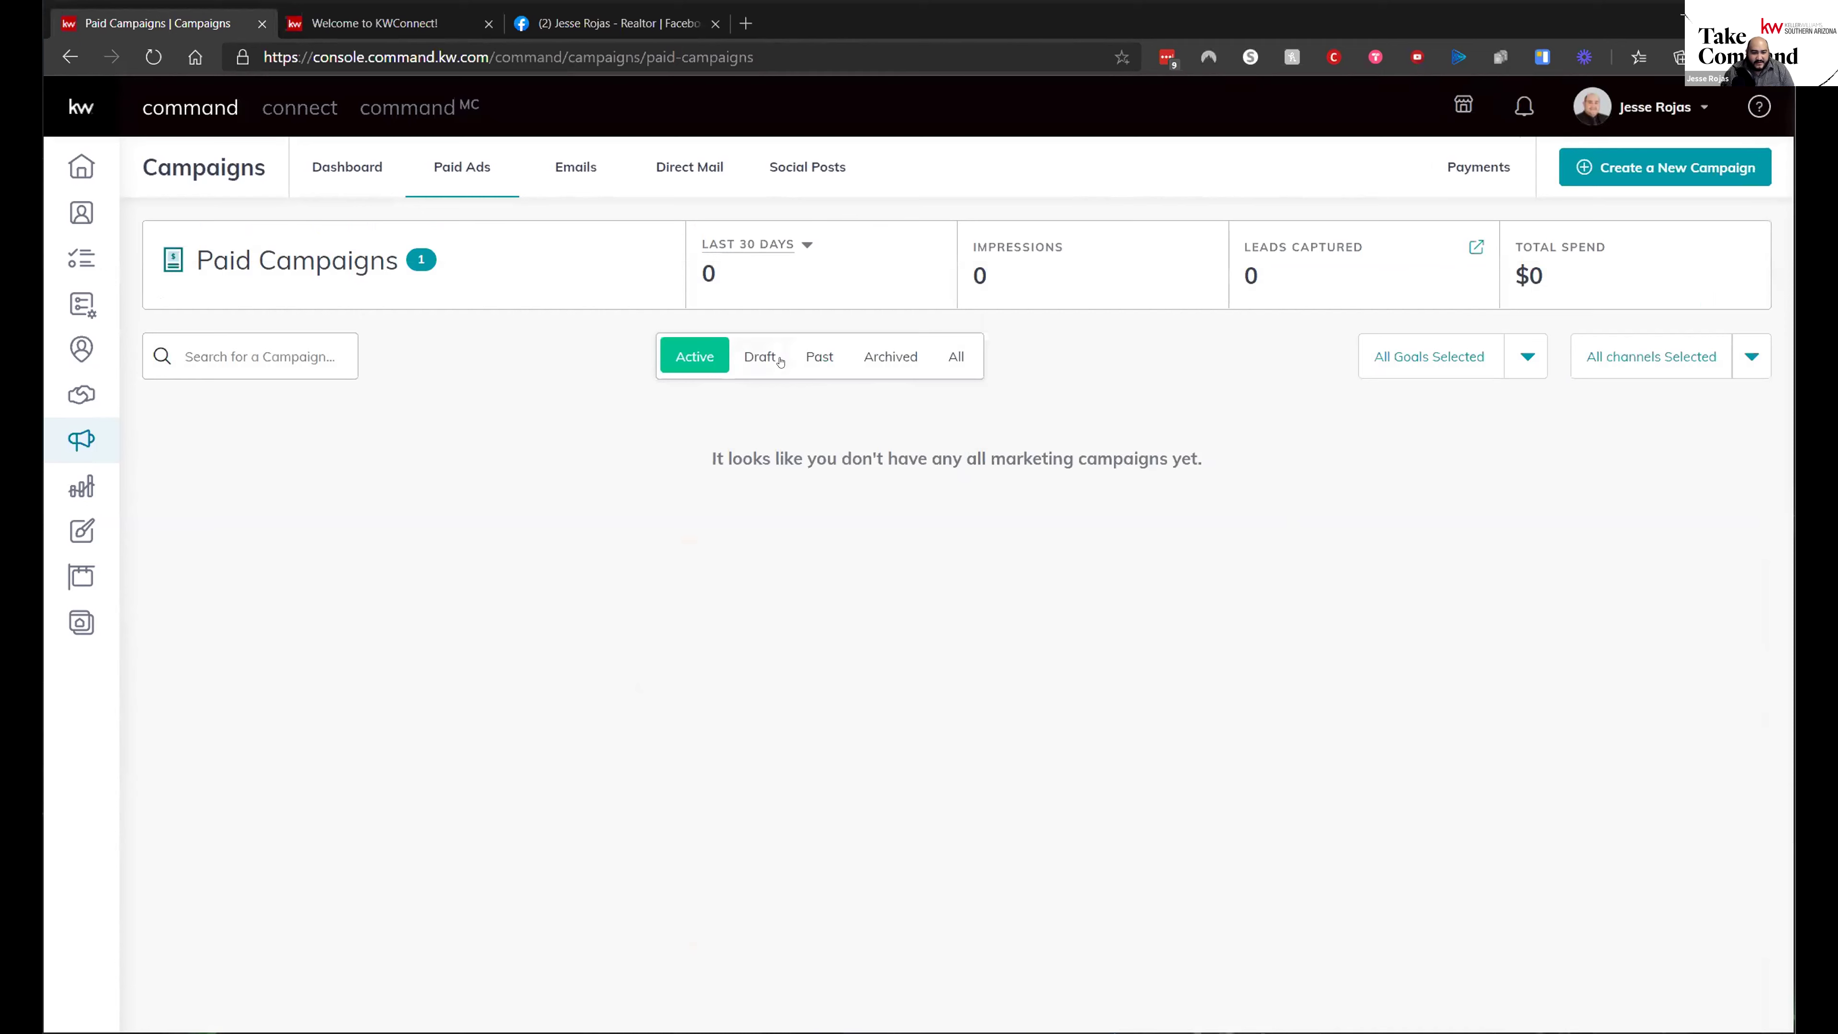
{"action": "left_click", "coordinate": [781, 361]}
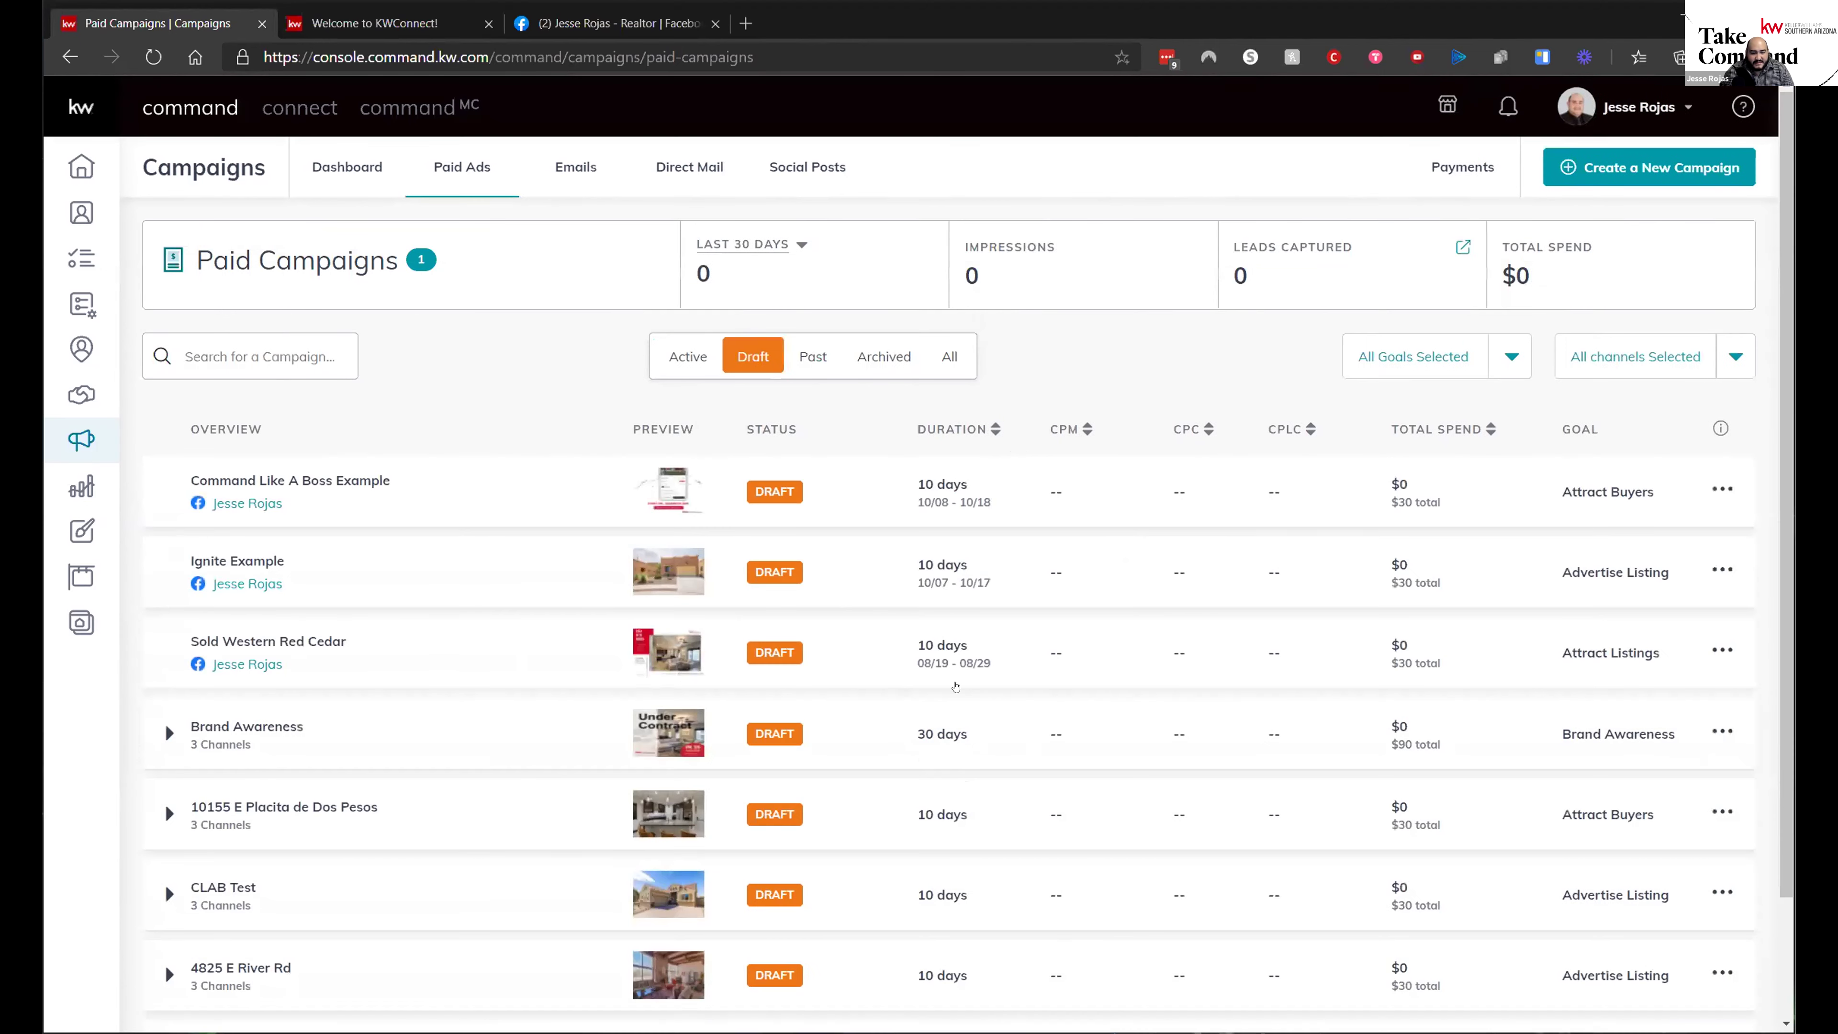
{"action": "left_click", "coordinate": [813, 356]}
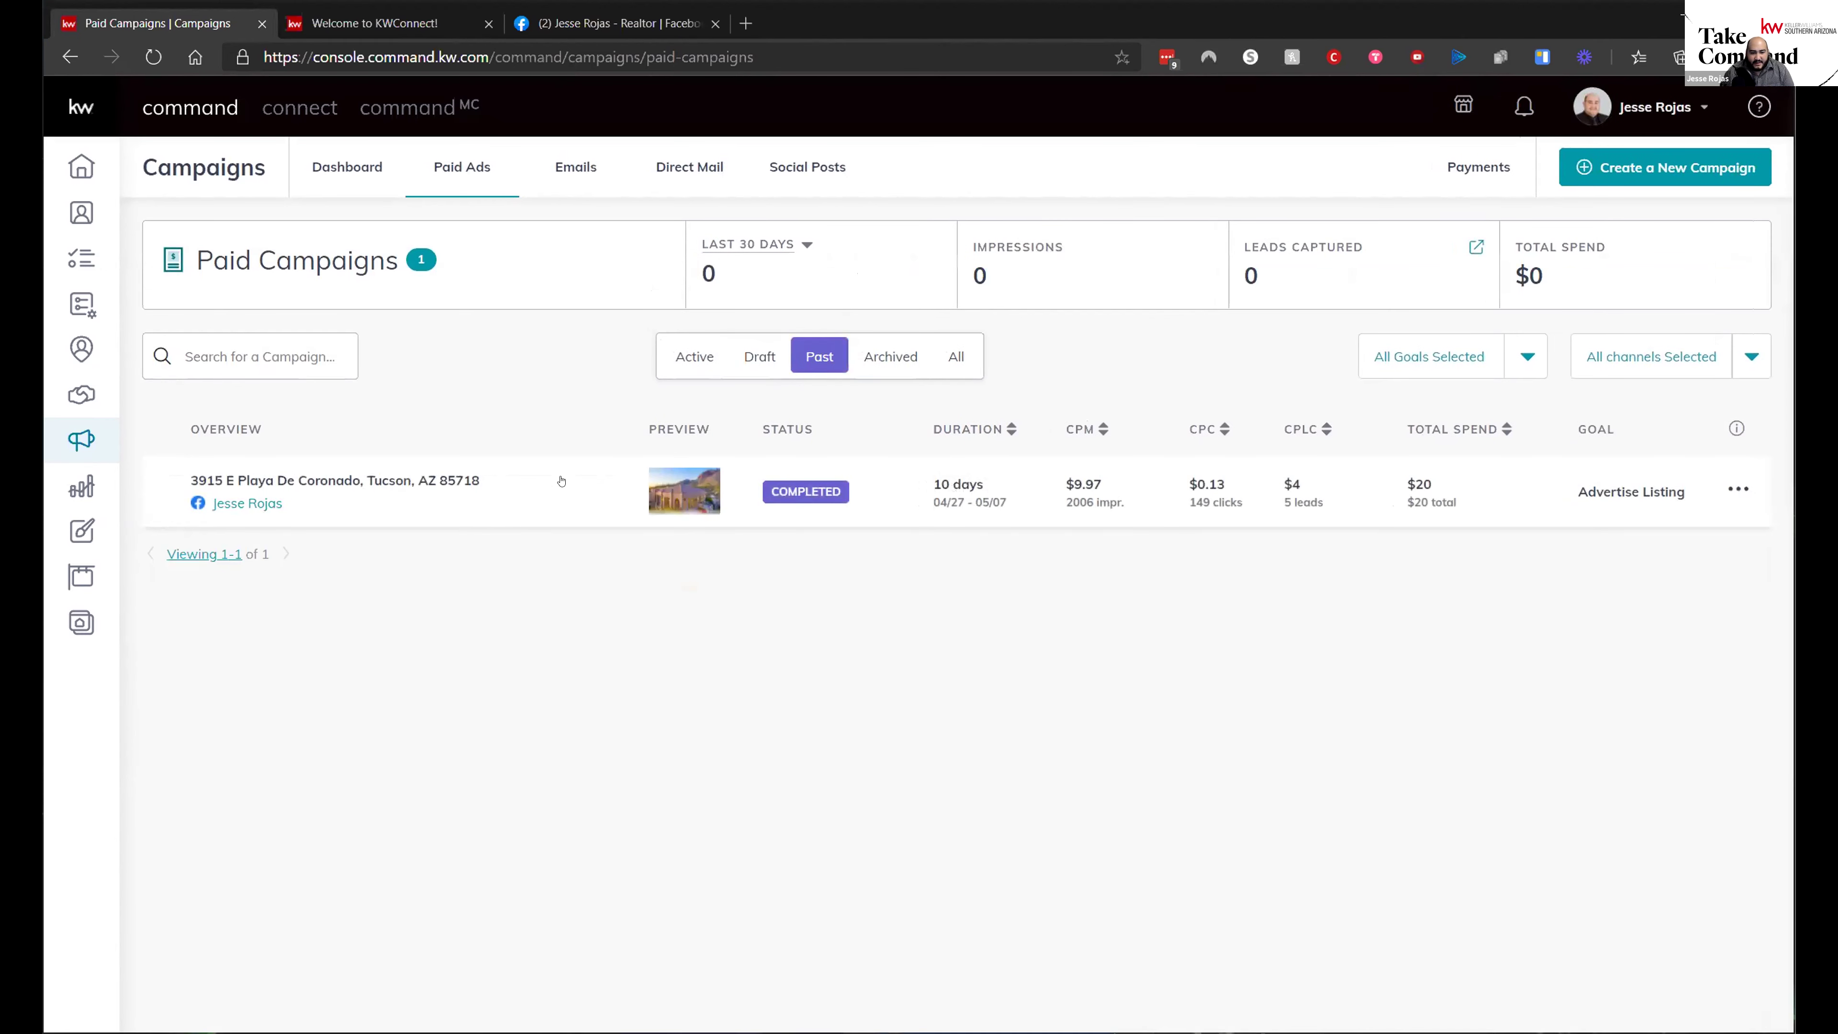
{"action": "left_click", "coordinate": [865, 359]}
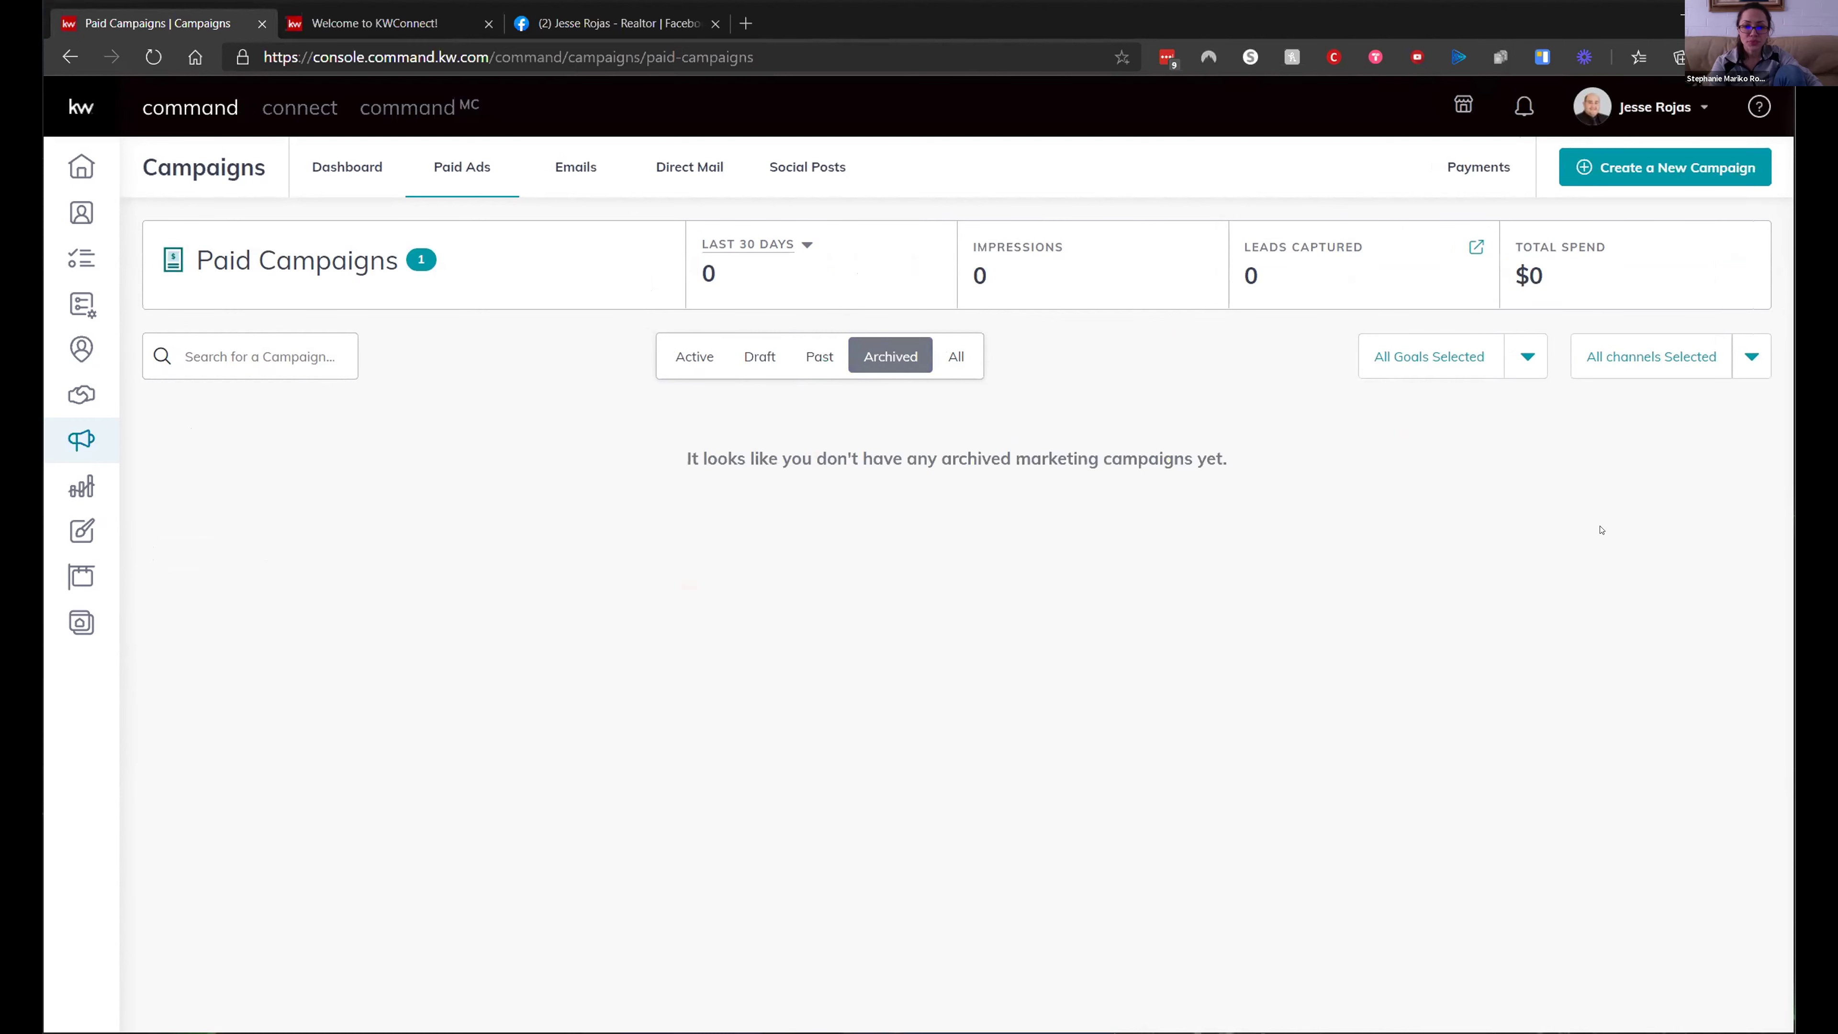
{"action": "left_click", "coordinate": [956, 356]}
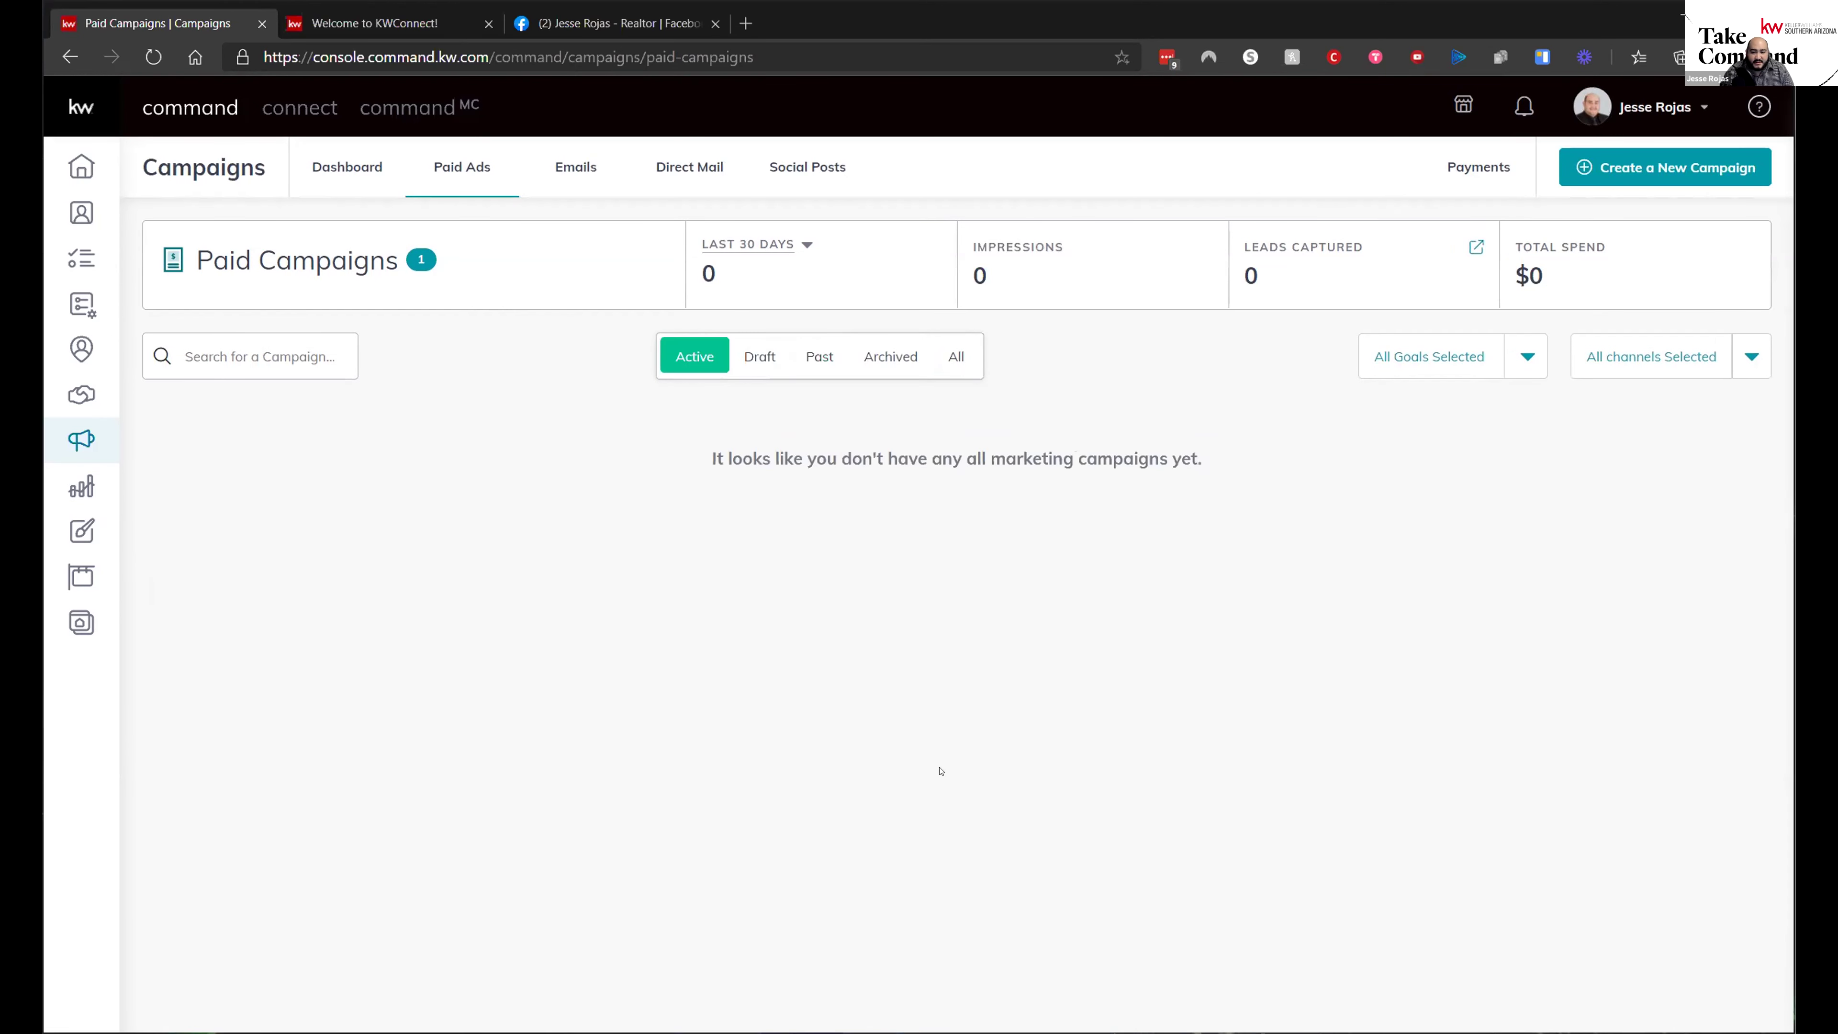
{"action": "left_click", "coordinate": [764, 360]}
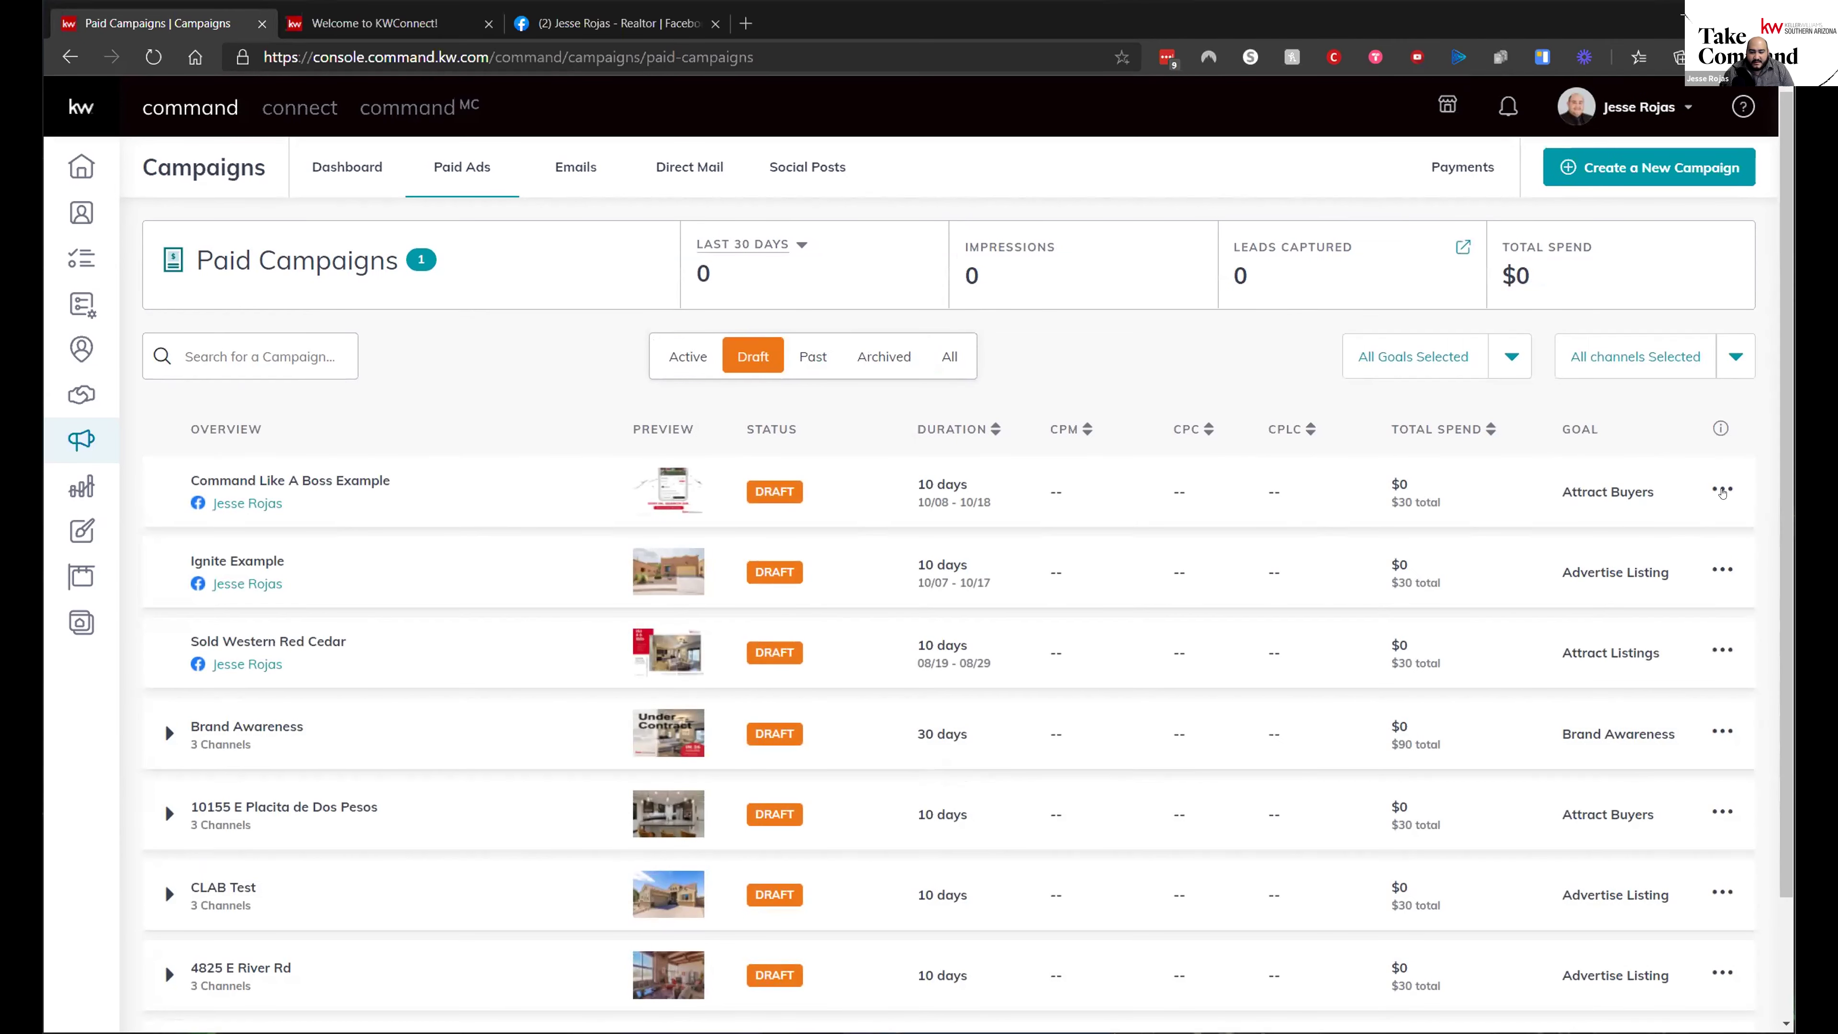
- Archive the Command Like A Boss Example campaign and confirm with Yes
{"action": "left_click", "coordinate": [1722, 491]}
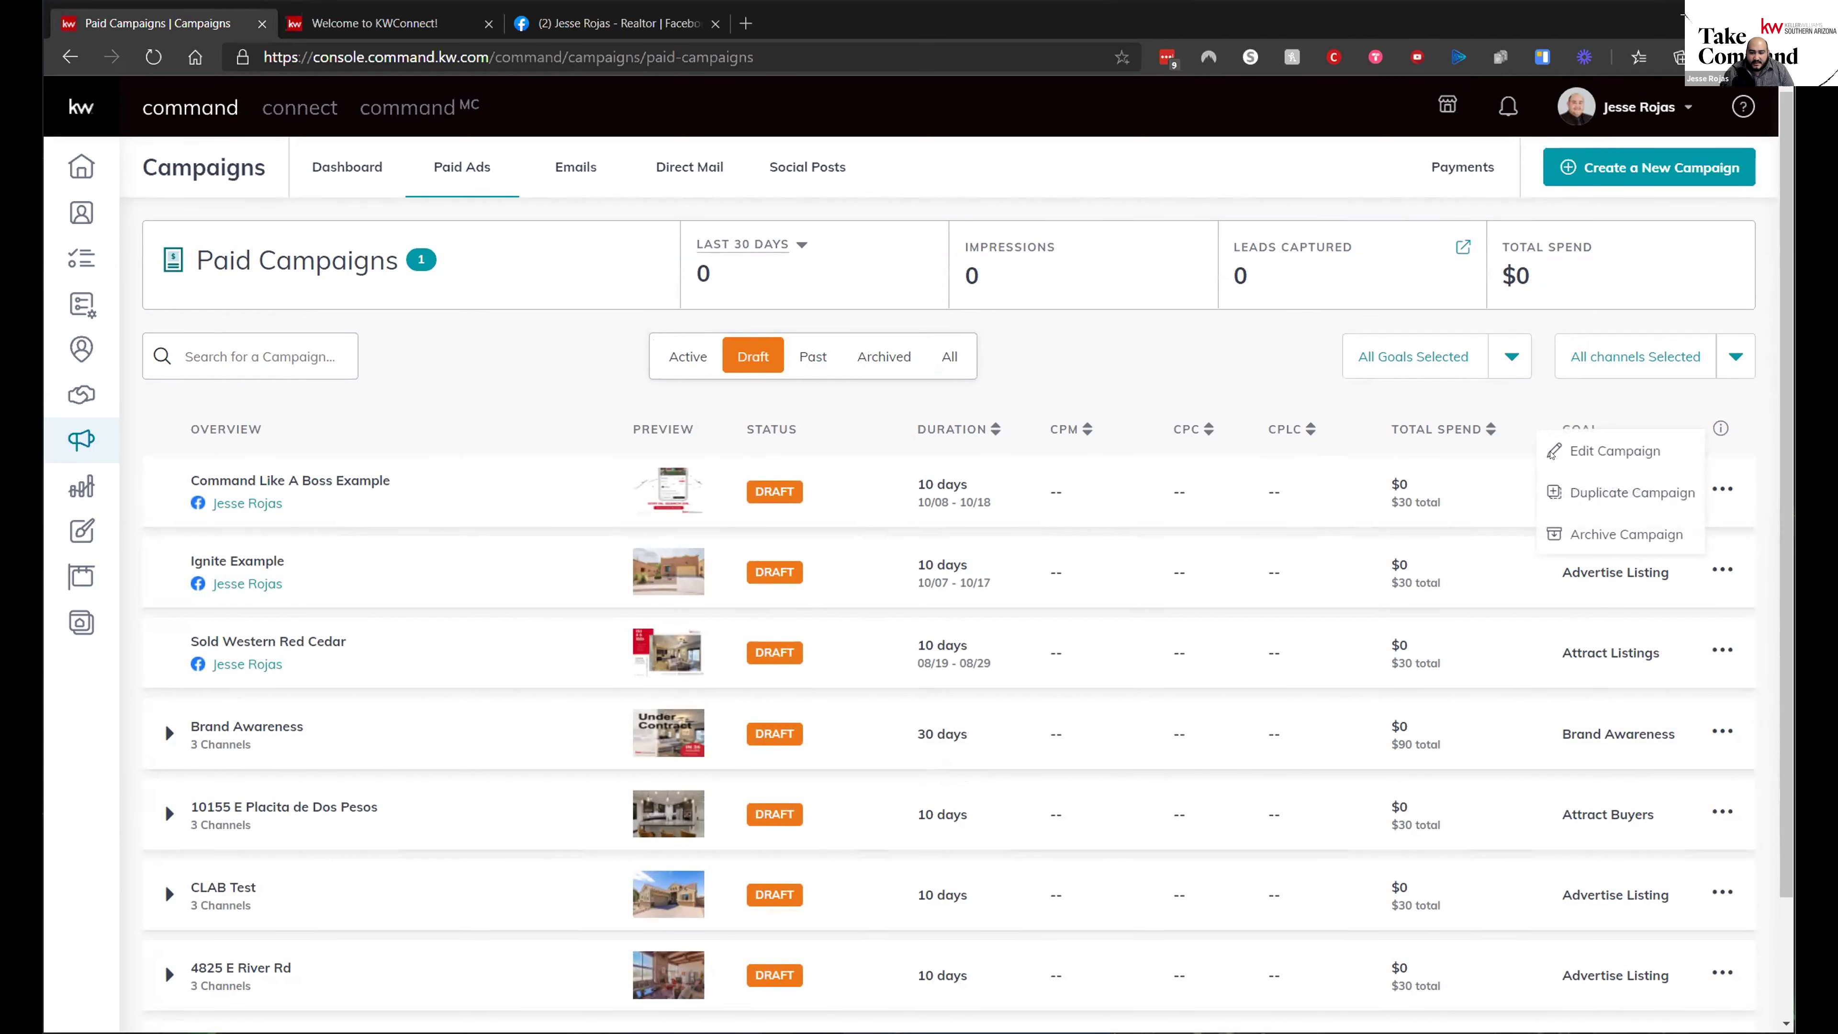
{"action": "left_click", "coordinate": [1616, 534]}
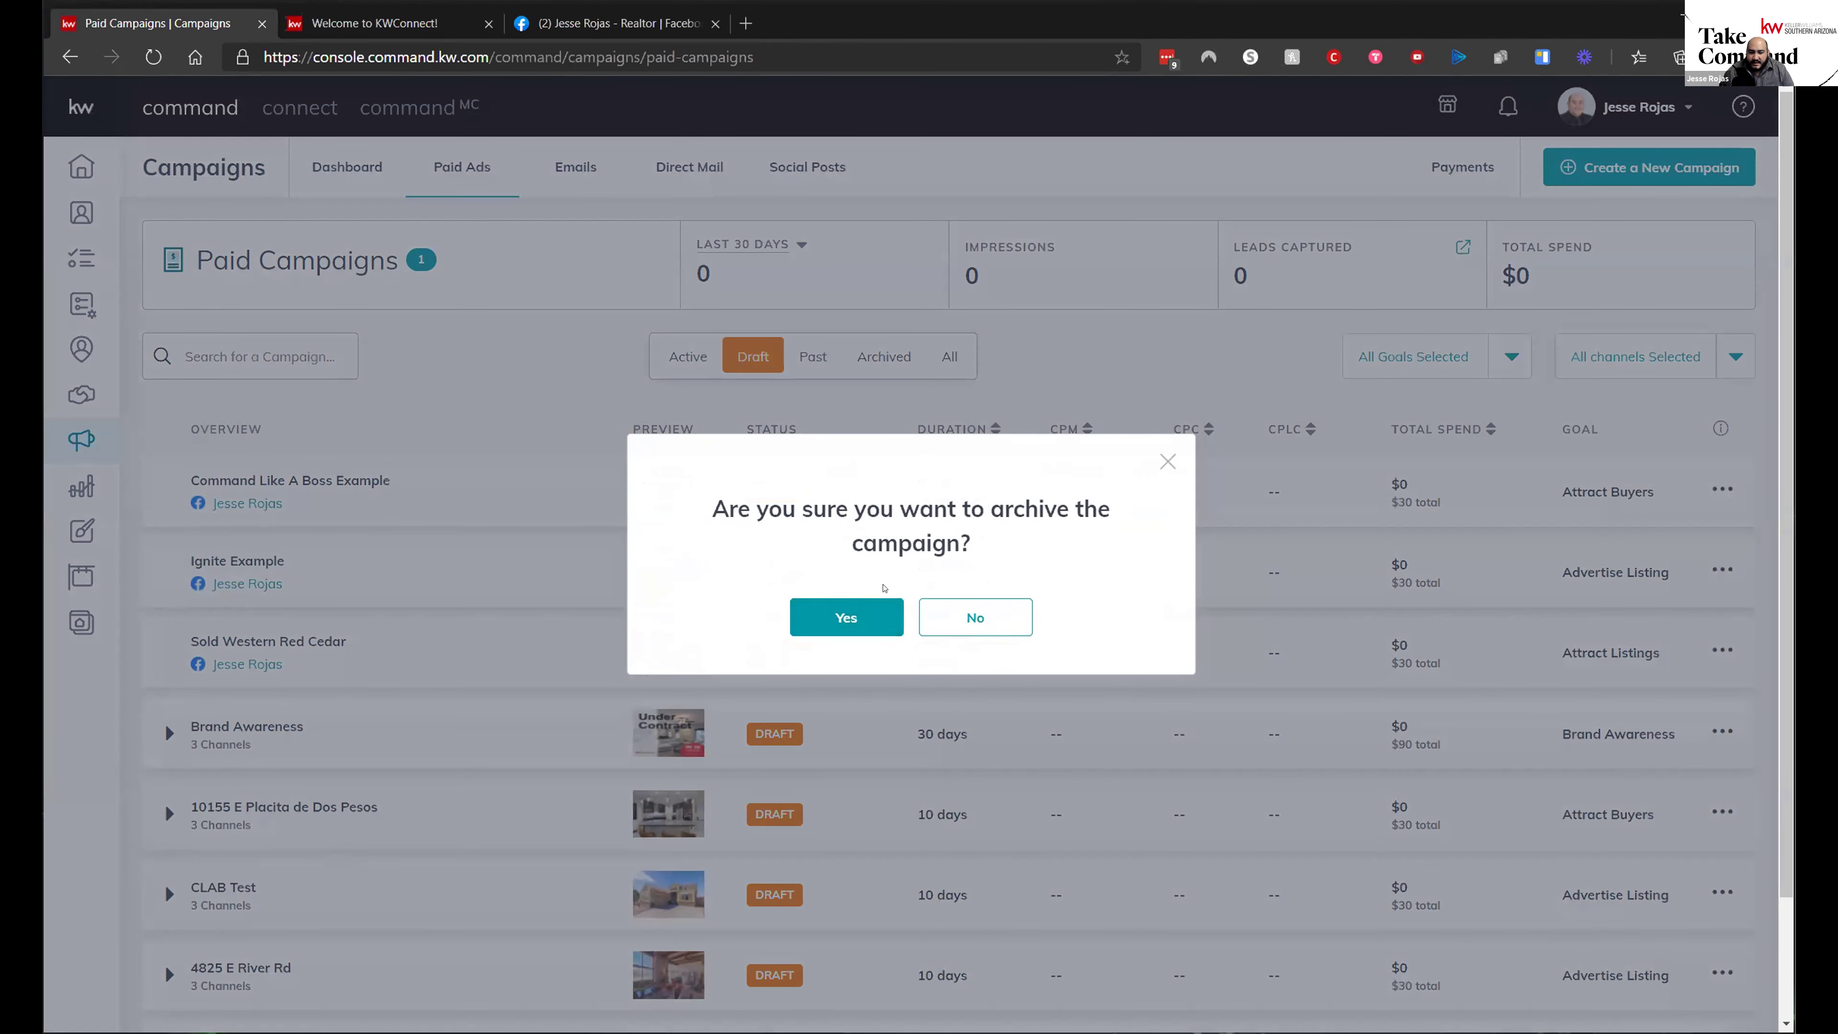
{"action": "left_click", "coordinate": [872, 616]}
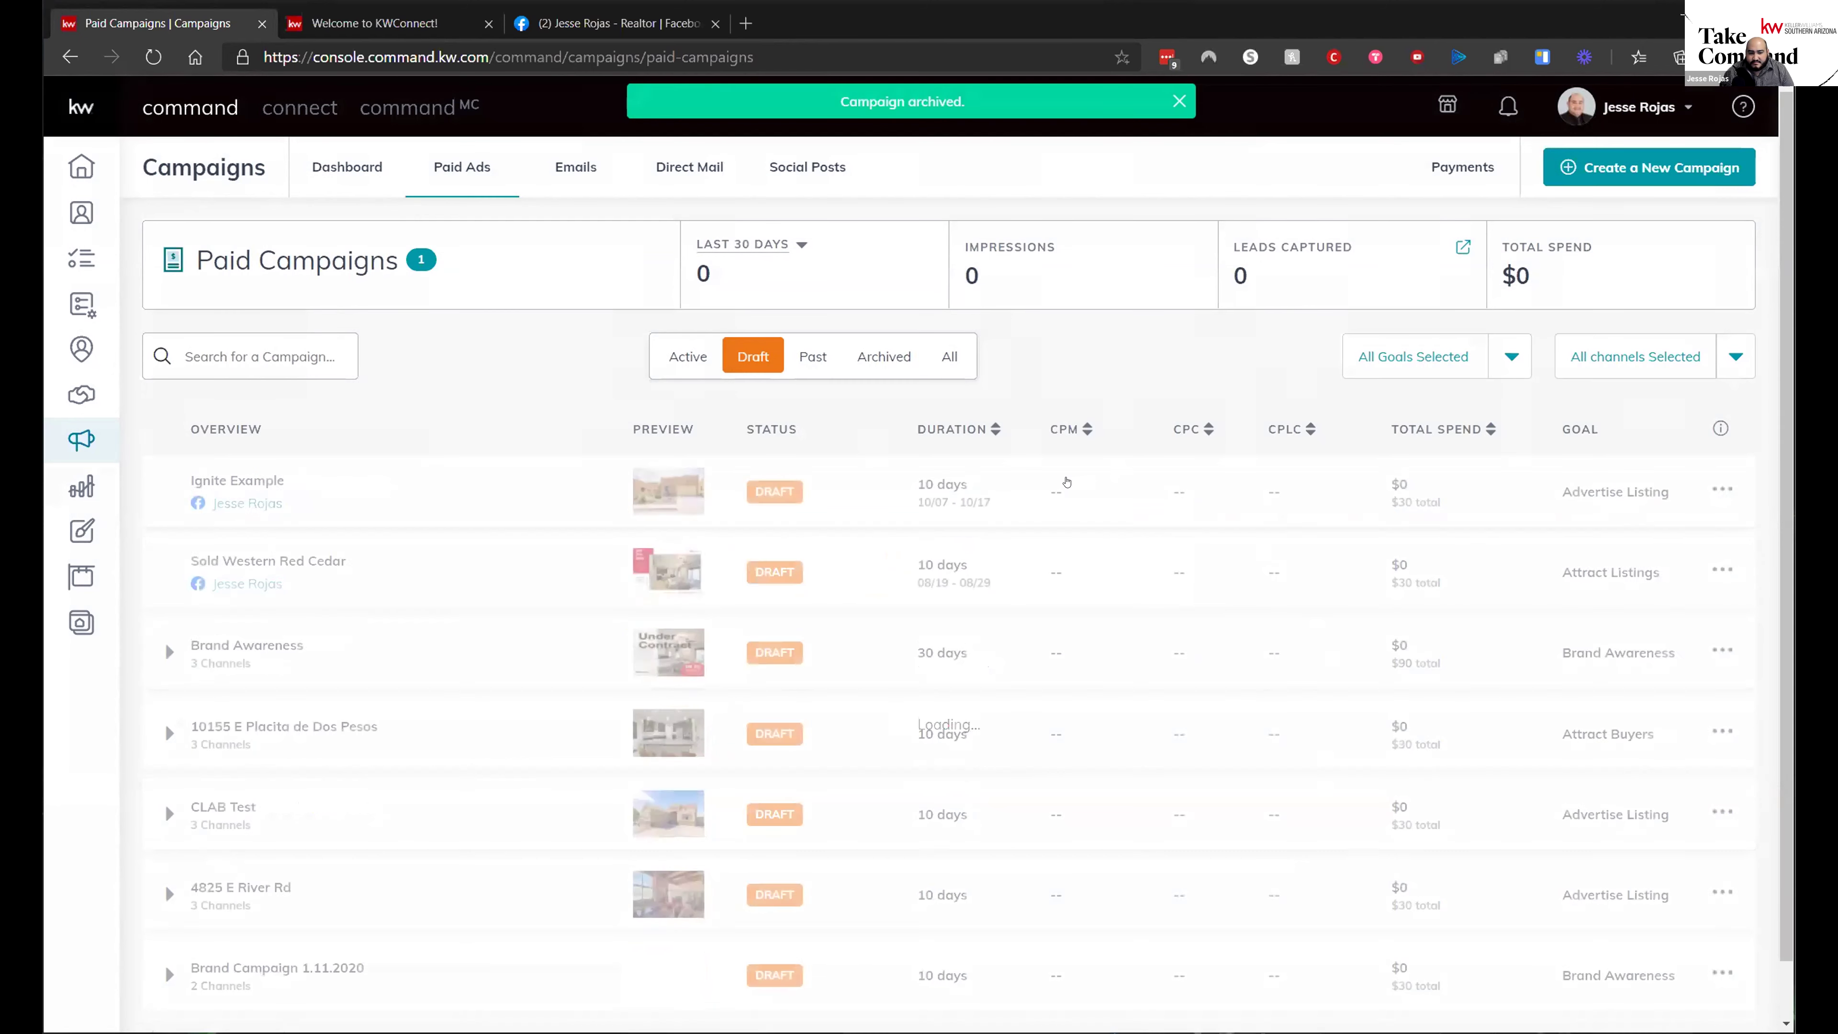
- Filter to Archived campaigns and check the archived campaign's restore and delete options
{"action": "left_click", "coordinate": [884, 356]}
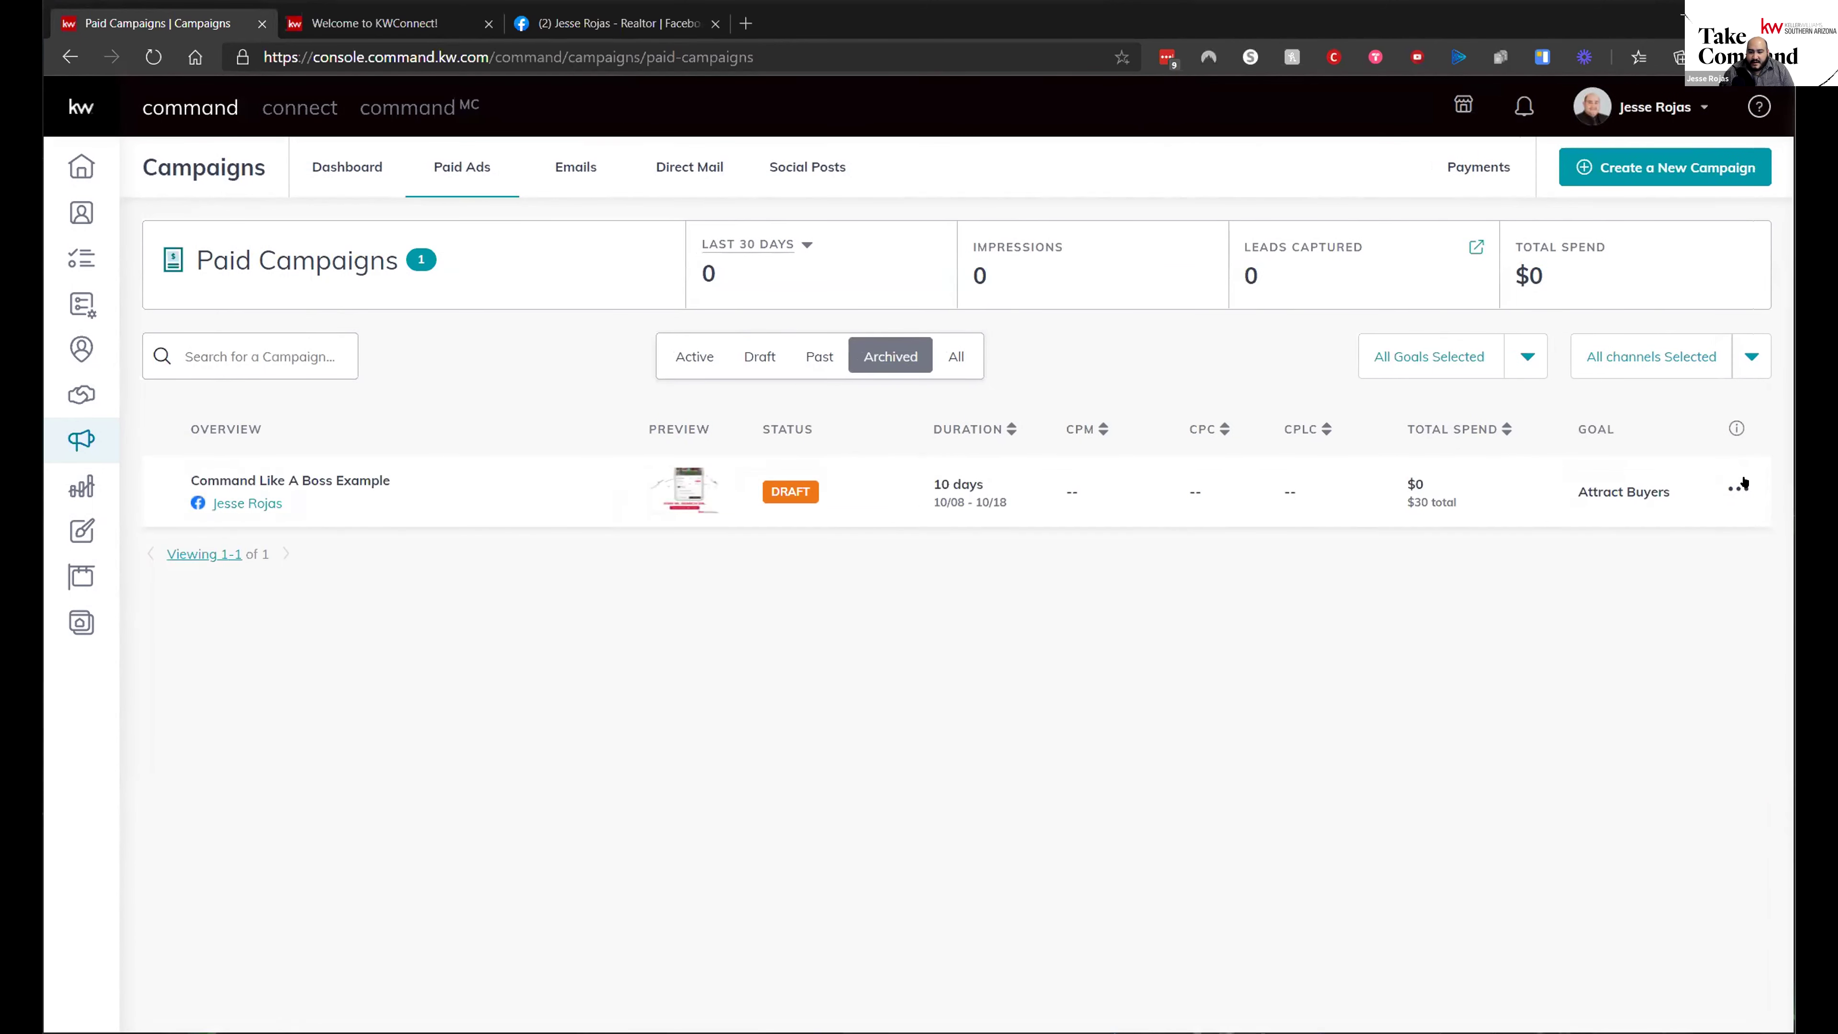
{"action": "left_click", "coordinate": [1738, 488]}
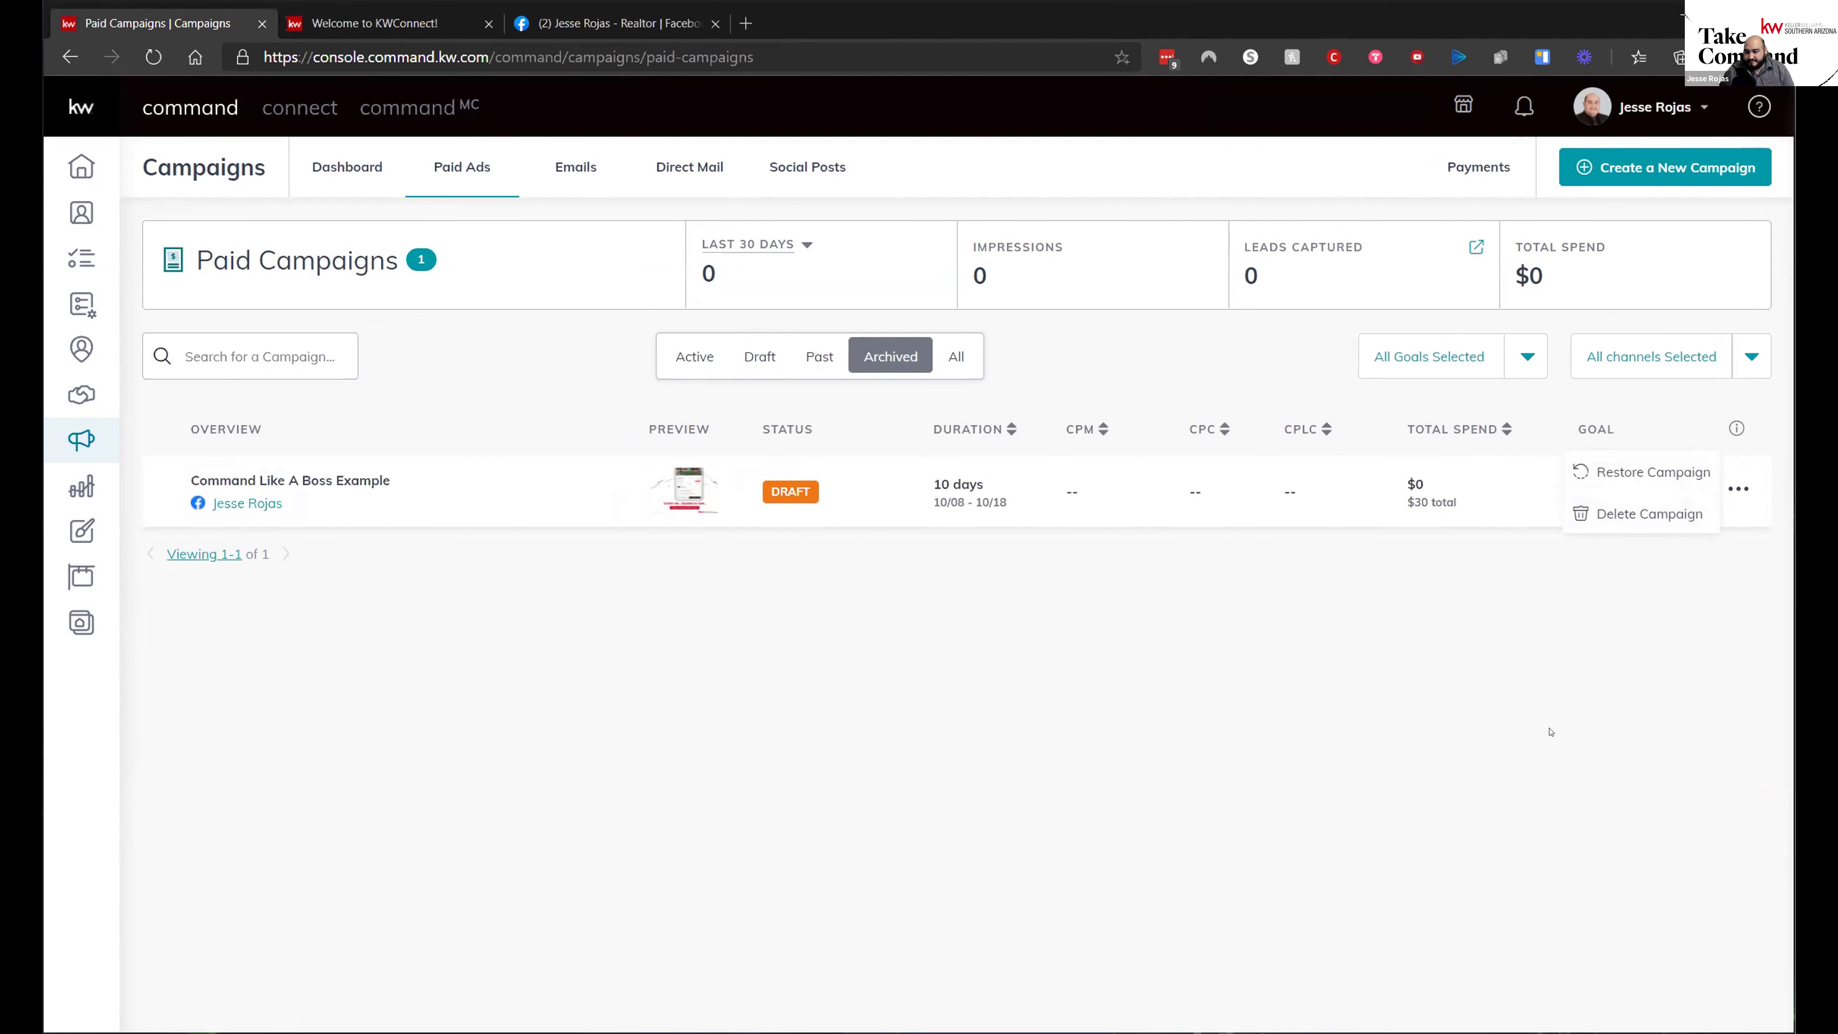
{"action": "left_click", "coordinate": [800, 707]}
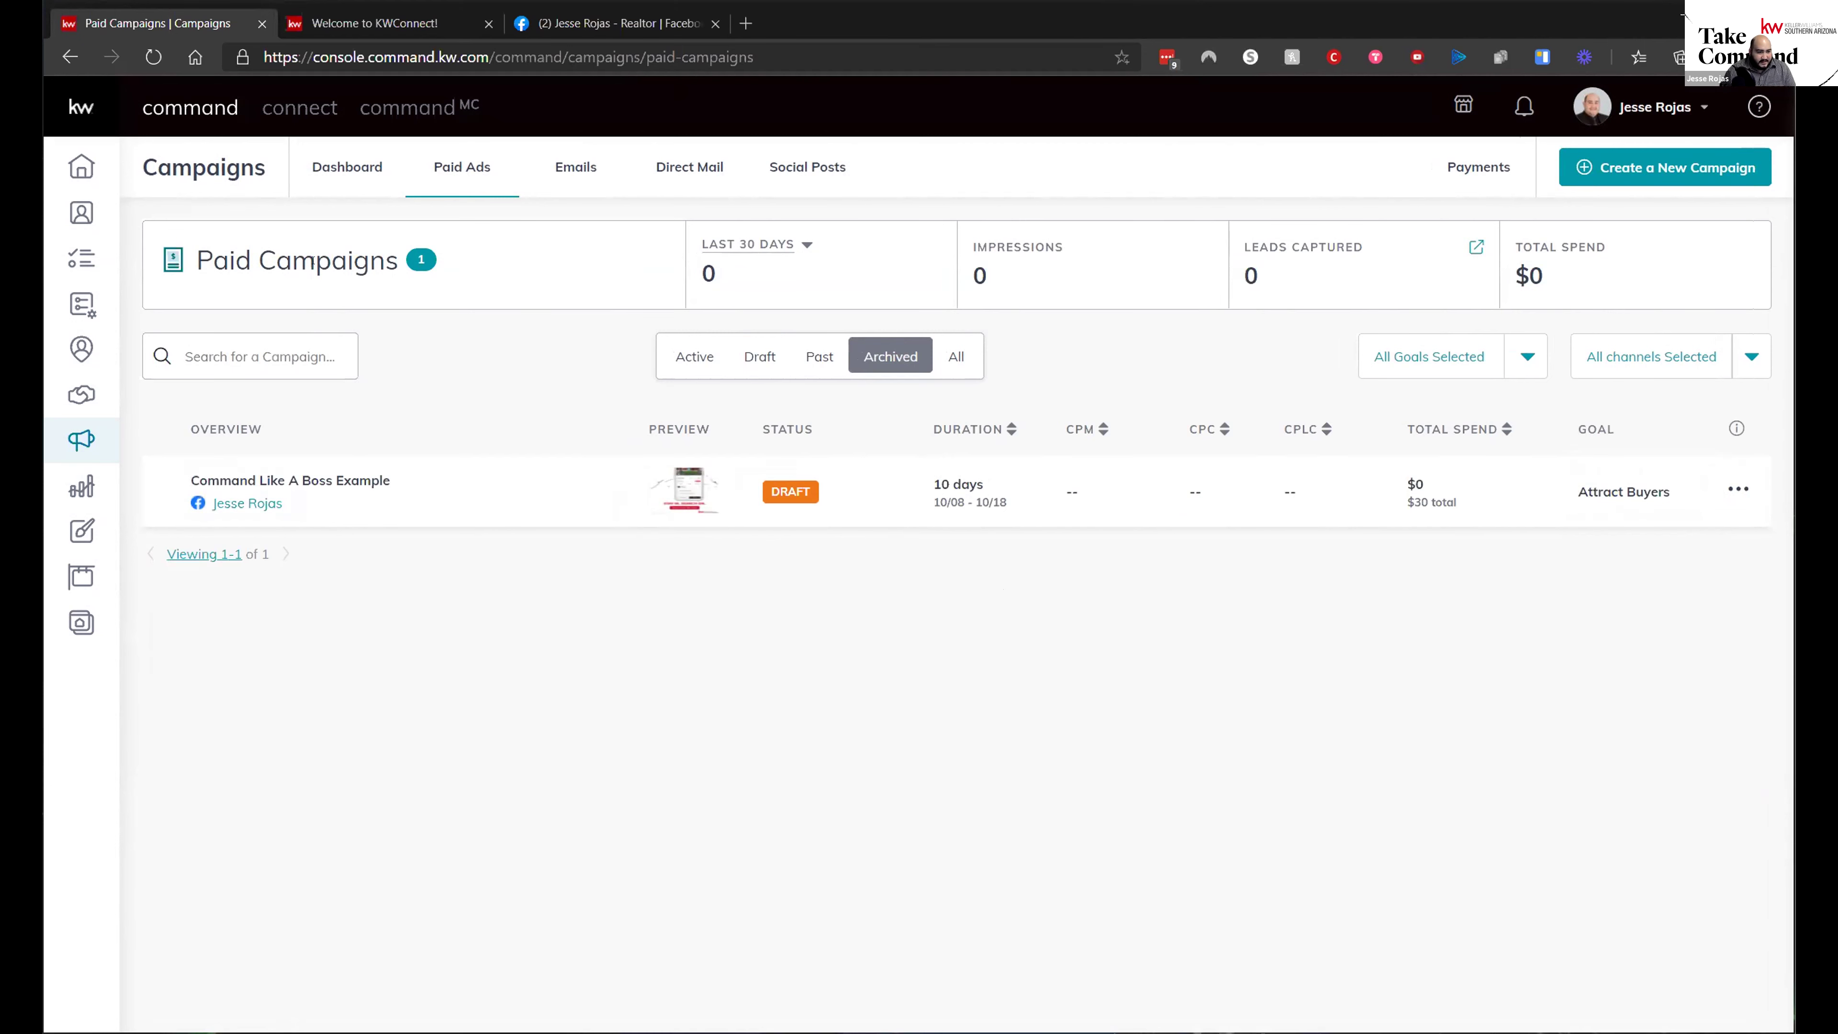
- Show the Emails campaign list and highlight the 4996 remaining email sends
{"action": "left_click", "coordinate": [576, 172]}
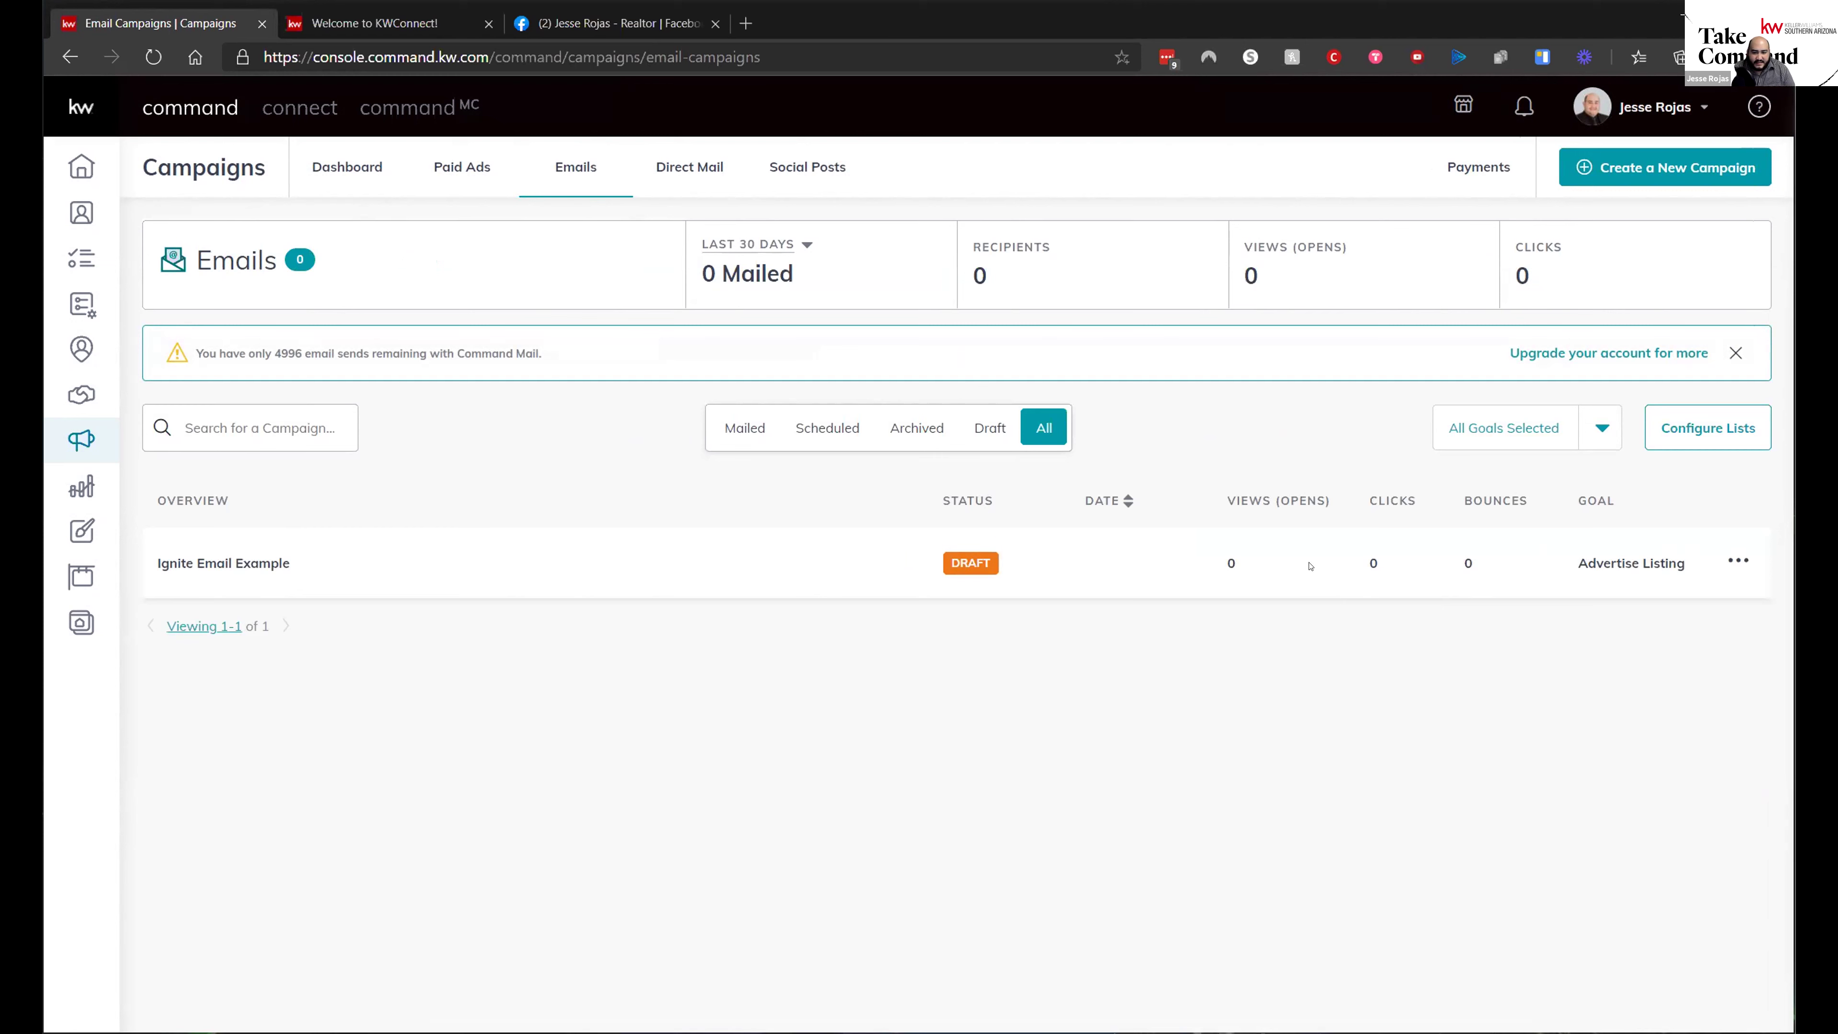
{"action": "left_click_drag", "start_coordinate": [266, 353], "coordinate": [329, 354]}
{"action": "left_click", "coordinate": [290, 358]}
{"action": "left_click_drag", "start_coordinate": [270, 350], "coordinate": [303, 353]}
- Start a new email list from Configure Lists, filtering contacts by the buyer tag
{"action": "left_click", "coordinate": [1697, 433]}
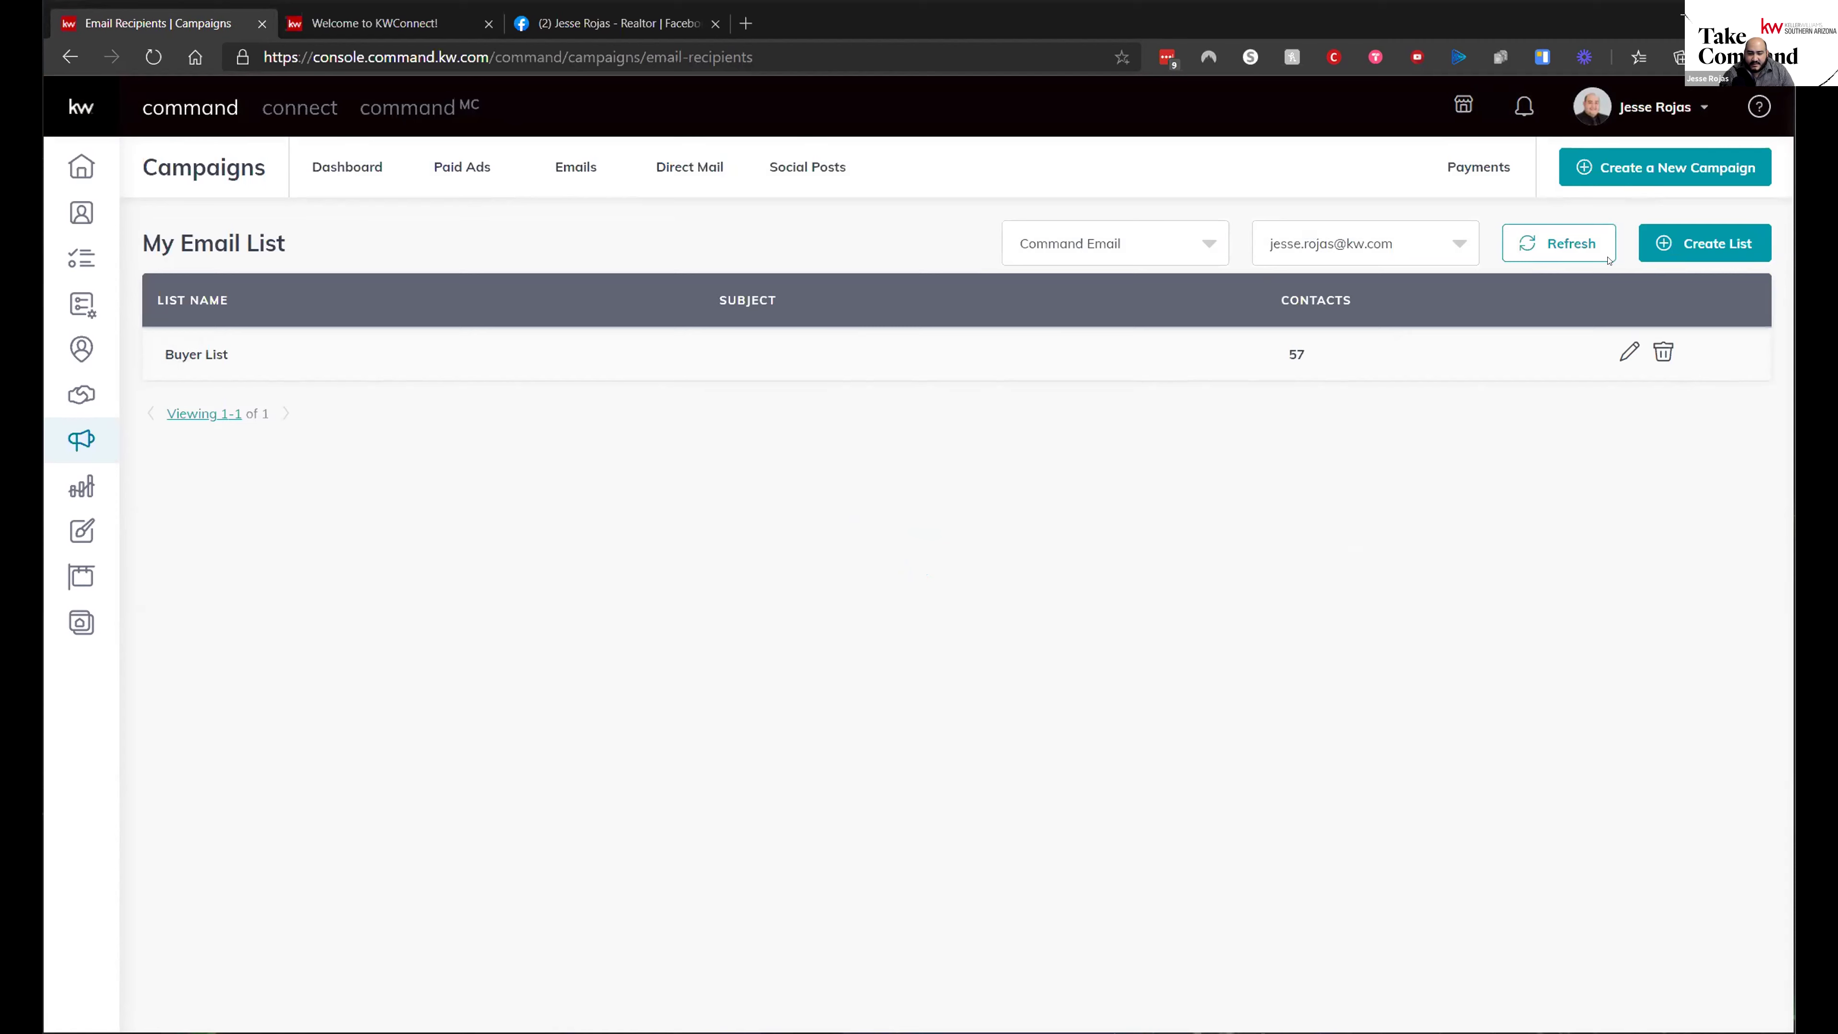
{"action": "left_click", "coordinate": [1668, 250]}
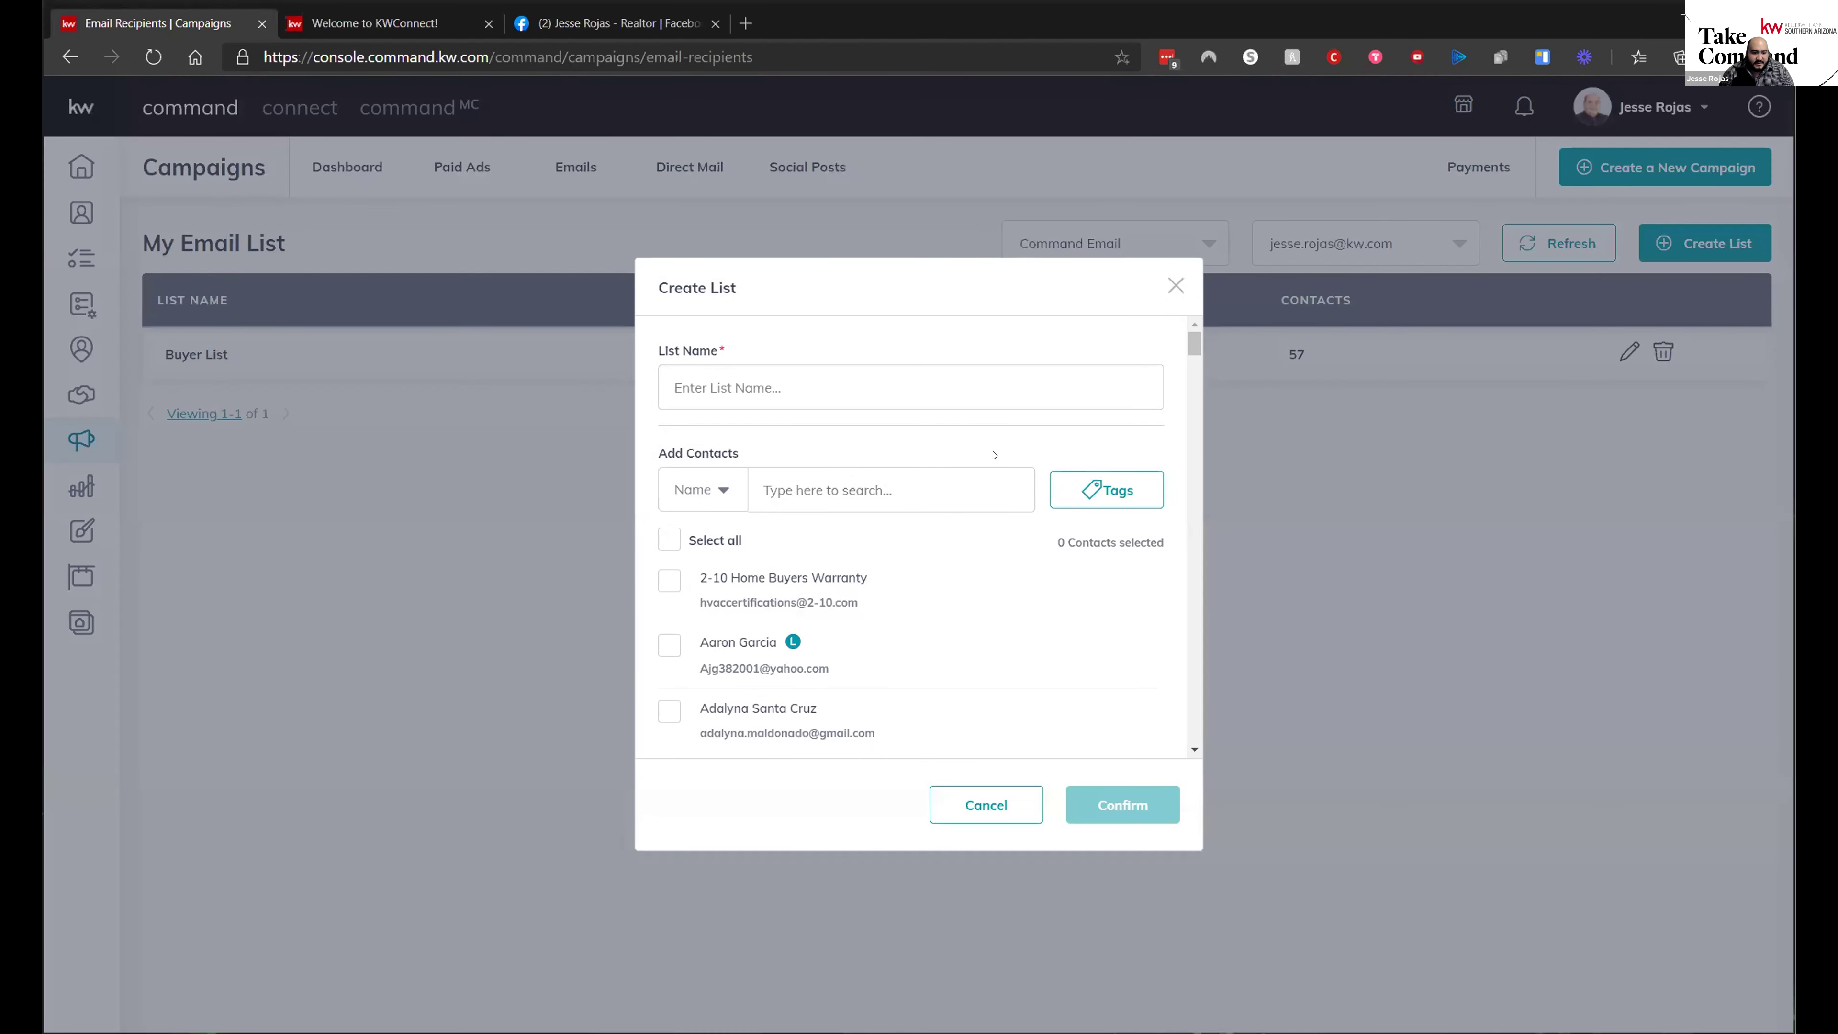
{"action": "left_click", "coordinate": [1108, 499]}
{"action": "scroll", "coordinate": [1020, 637], "scroll_direction": "down", "scroll_amount": 5}
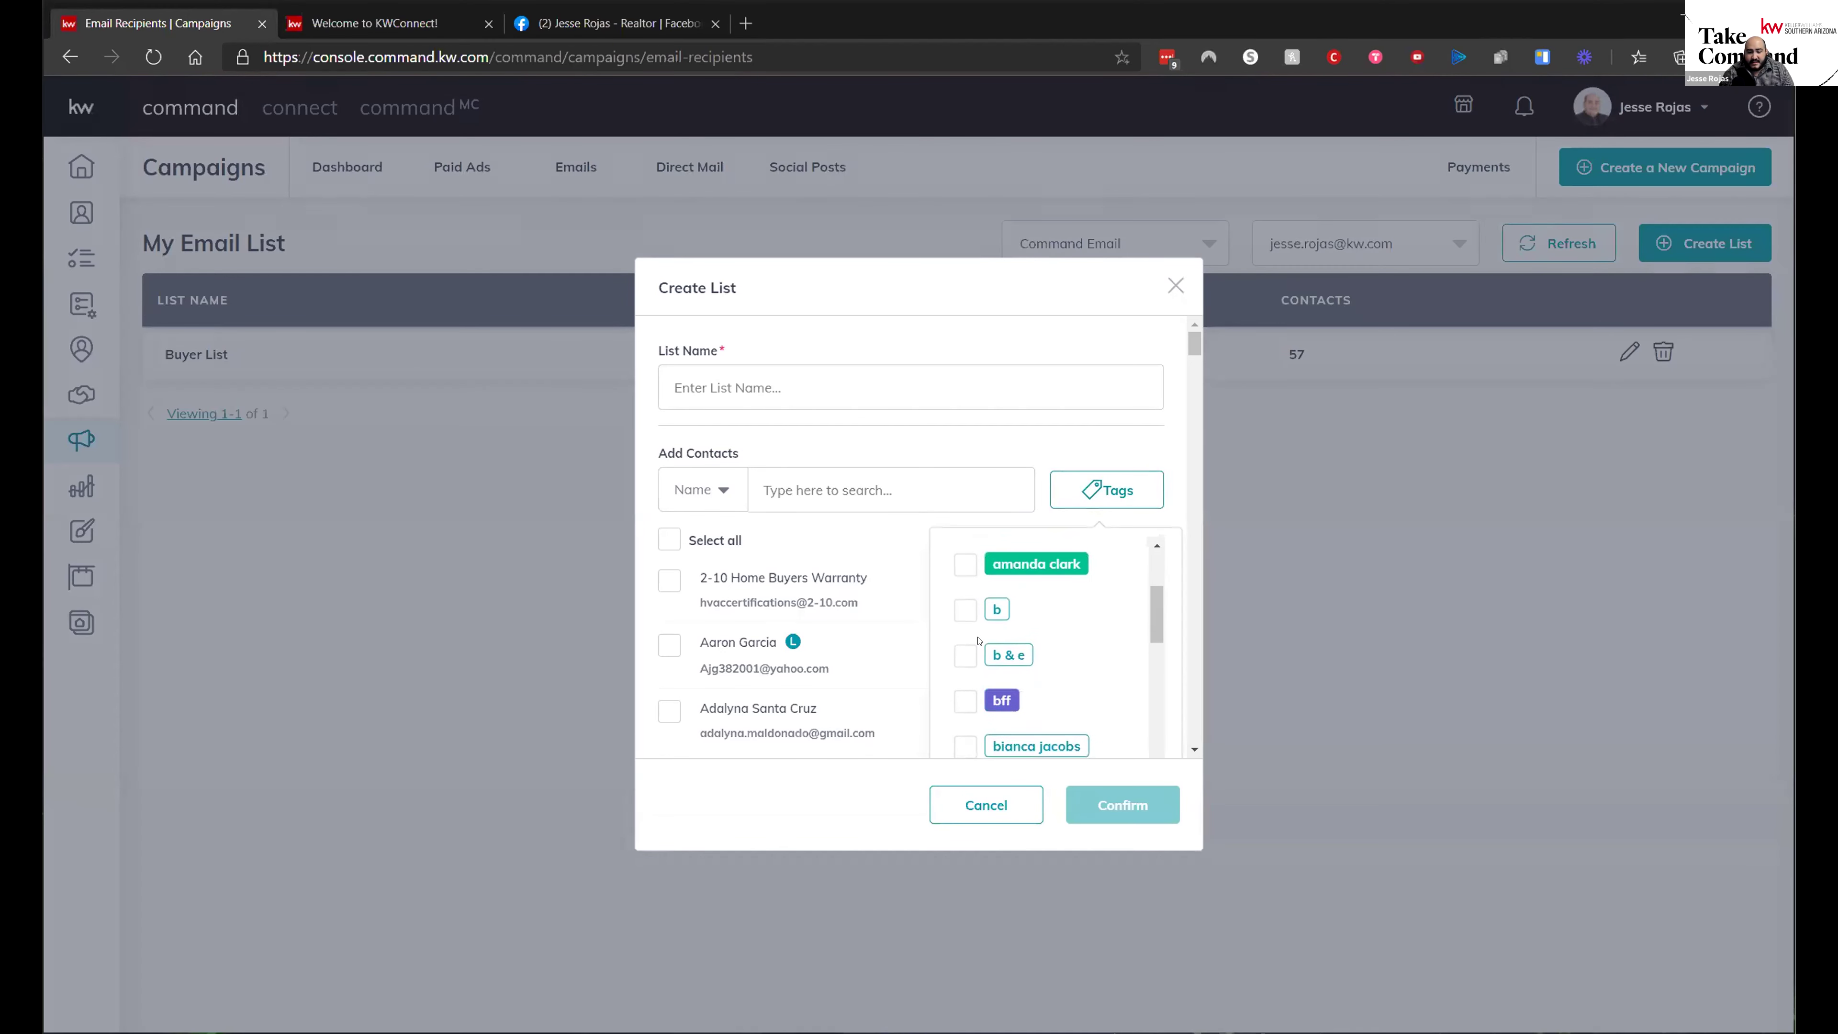
{"action": "left_click", "coordinate": [965, 712]}
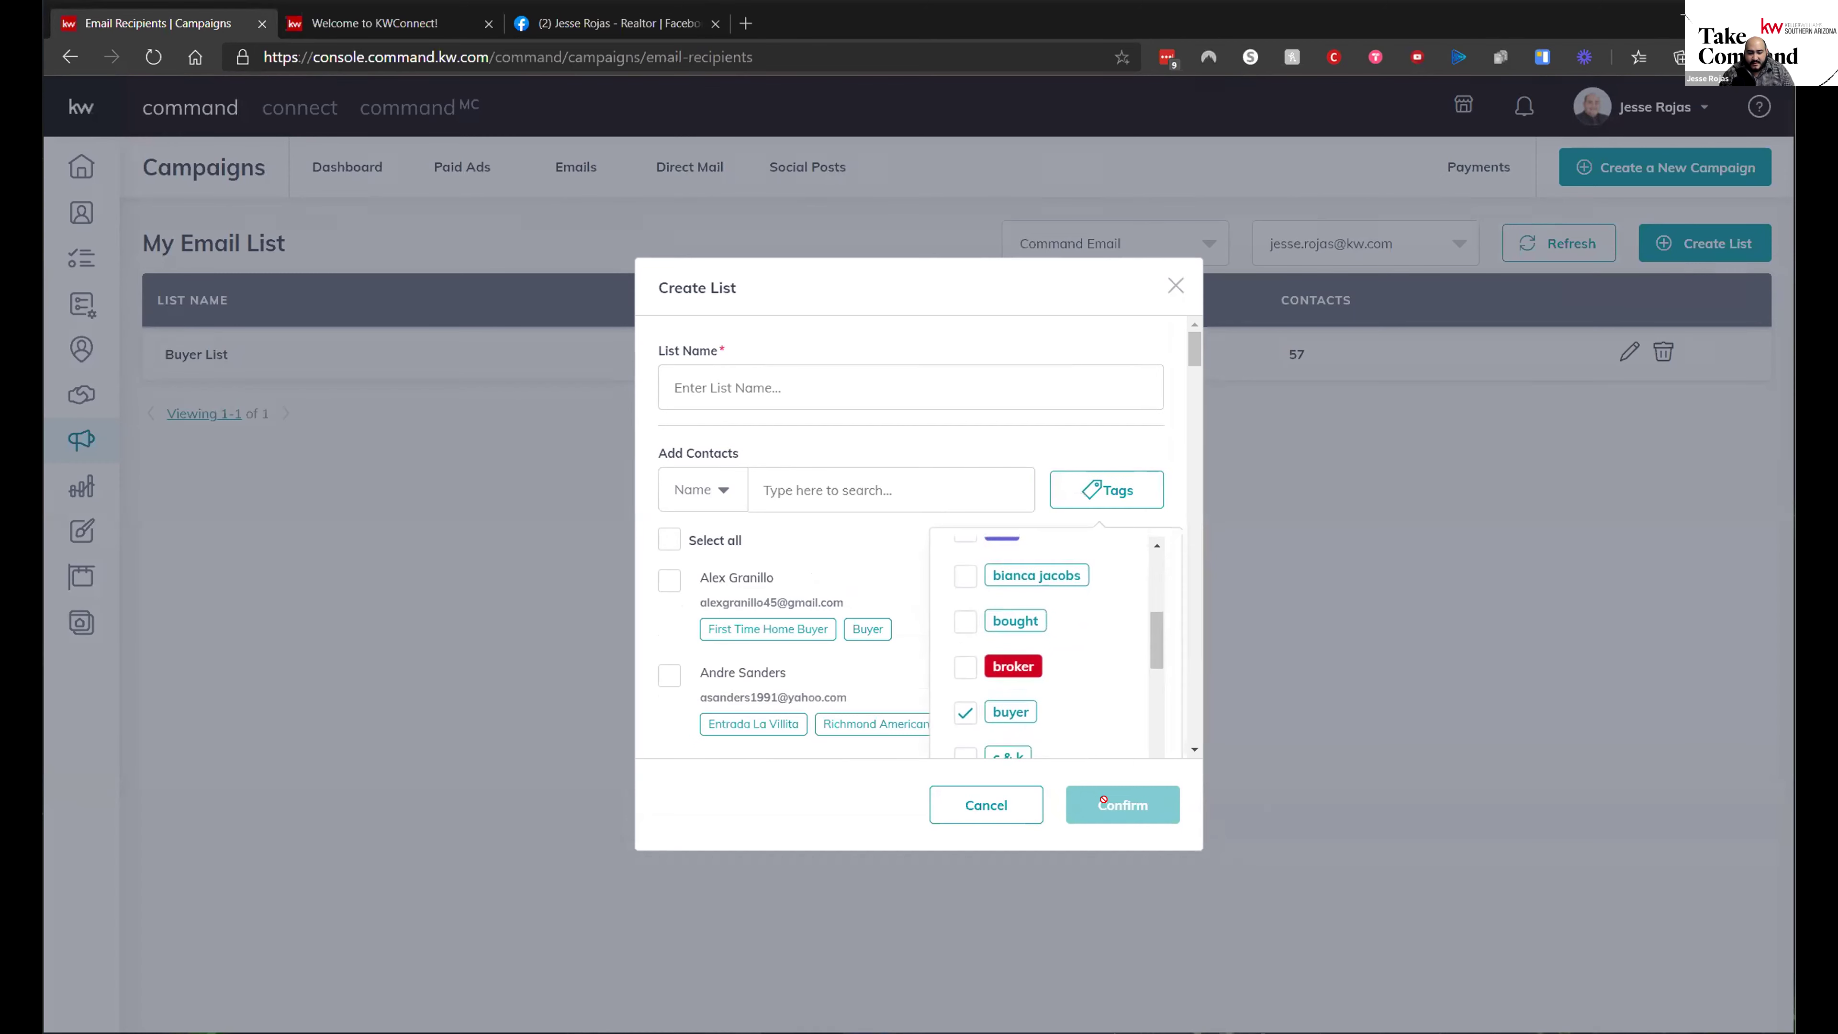
- Select all buyer-tagged contacts, then close the new list without saving
{"action": "left_click", "coordinate": [1116, 493]}
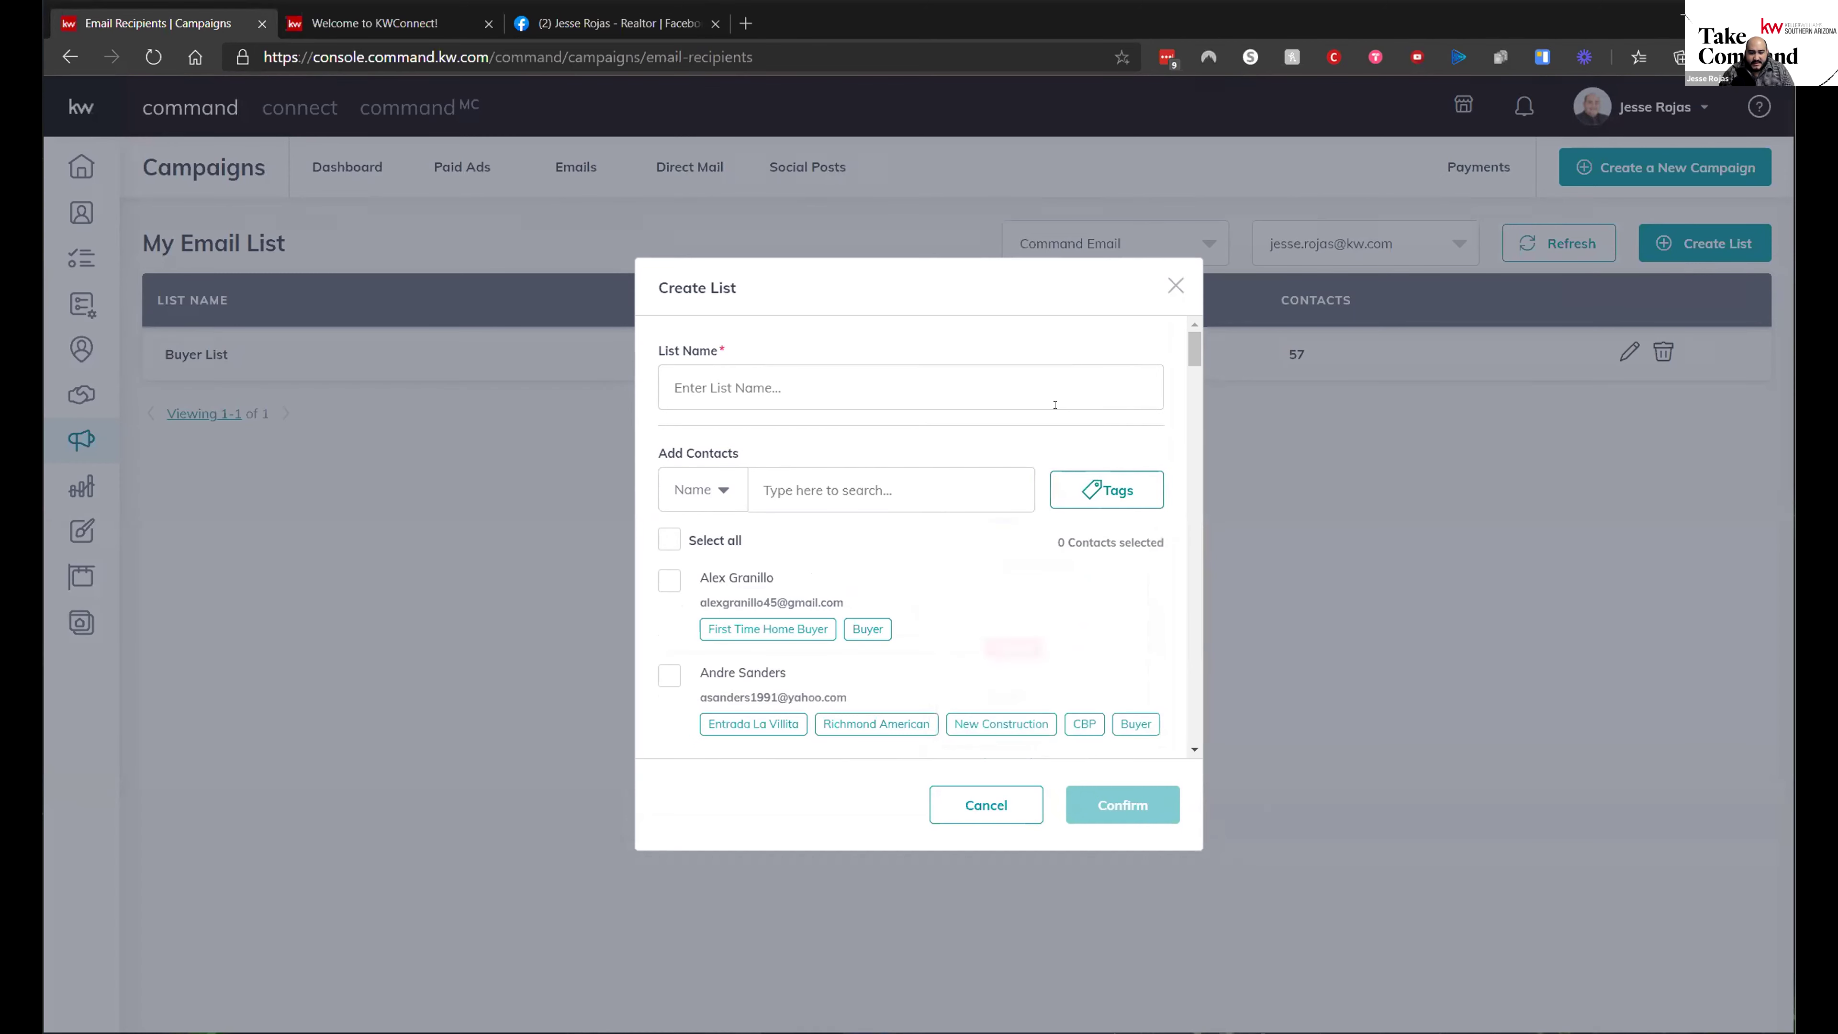
{"action": "left_click", "coordinate": [727, 540]}
{"action": "scroll", "coordinate": [1045, 637], "scroll_direction": "down", "scroll_amount": 20}
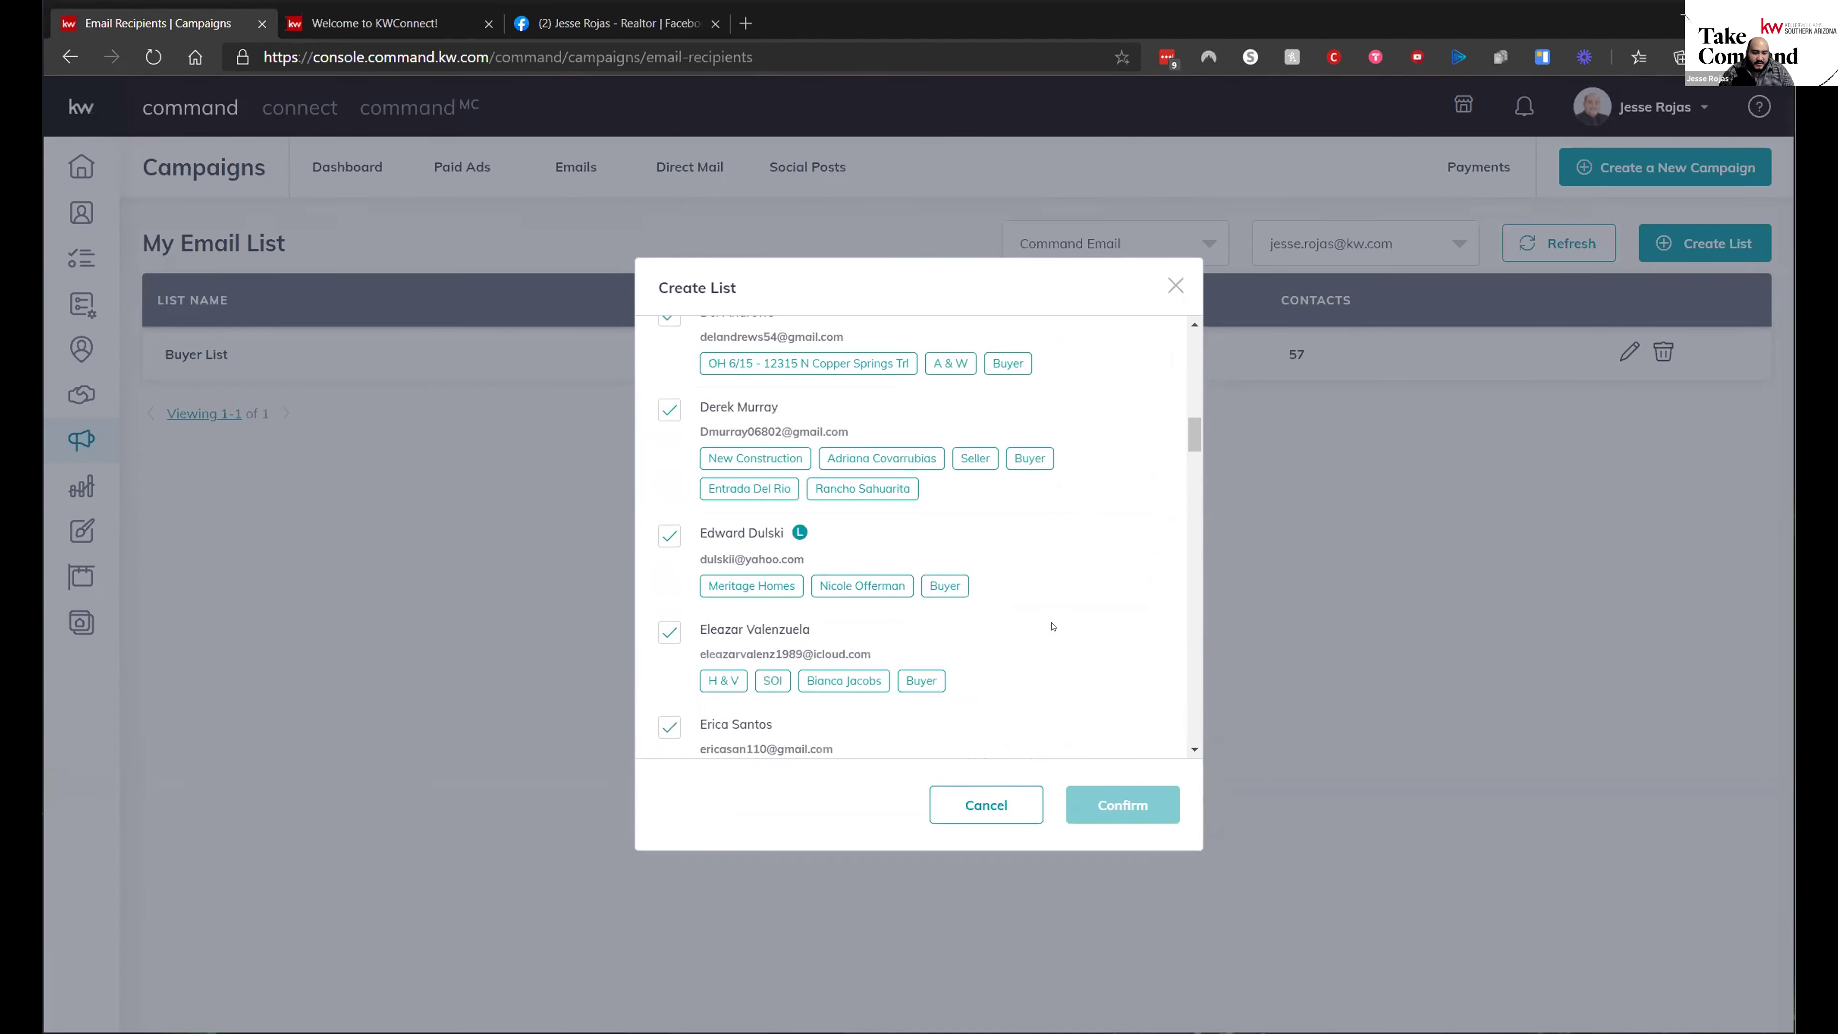
{"action": "scroll", "coordinate": [1061, 603], "scroll_direction": "down", "scroll_amount": 15}
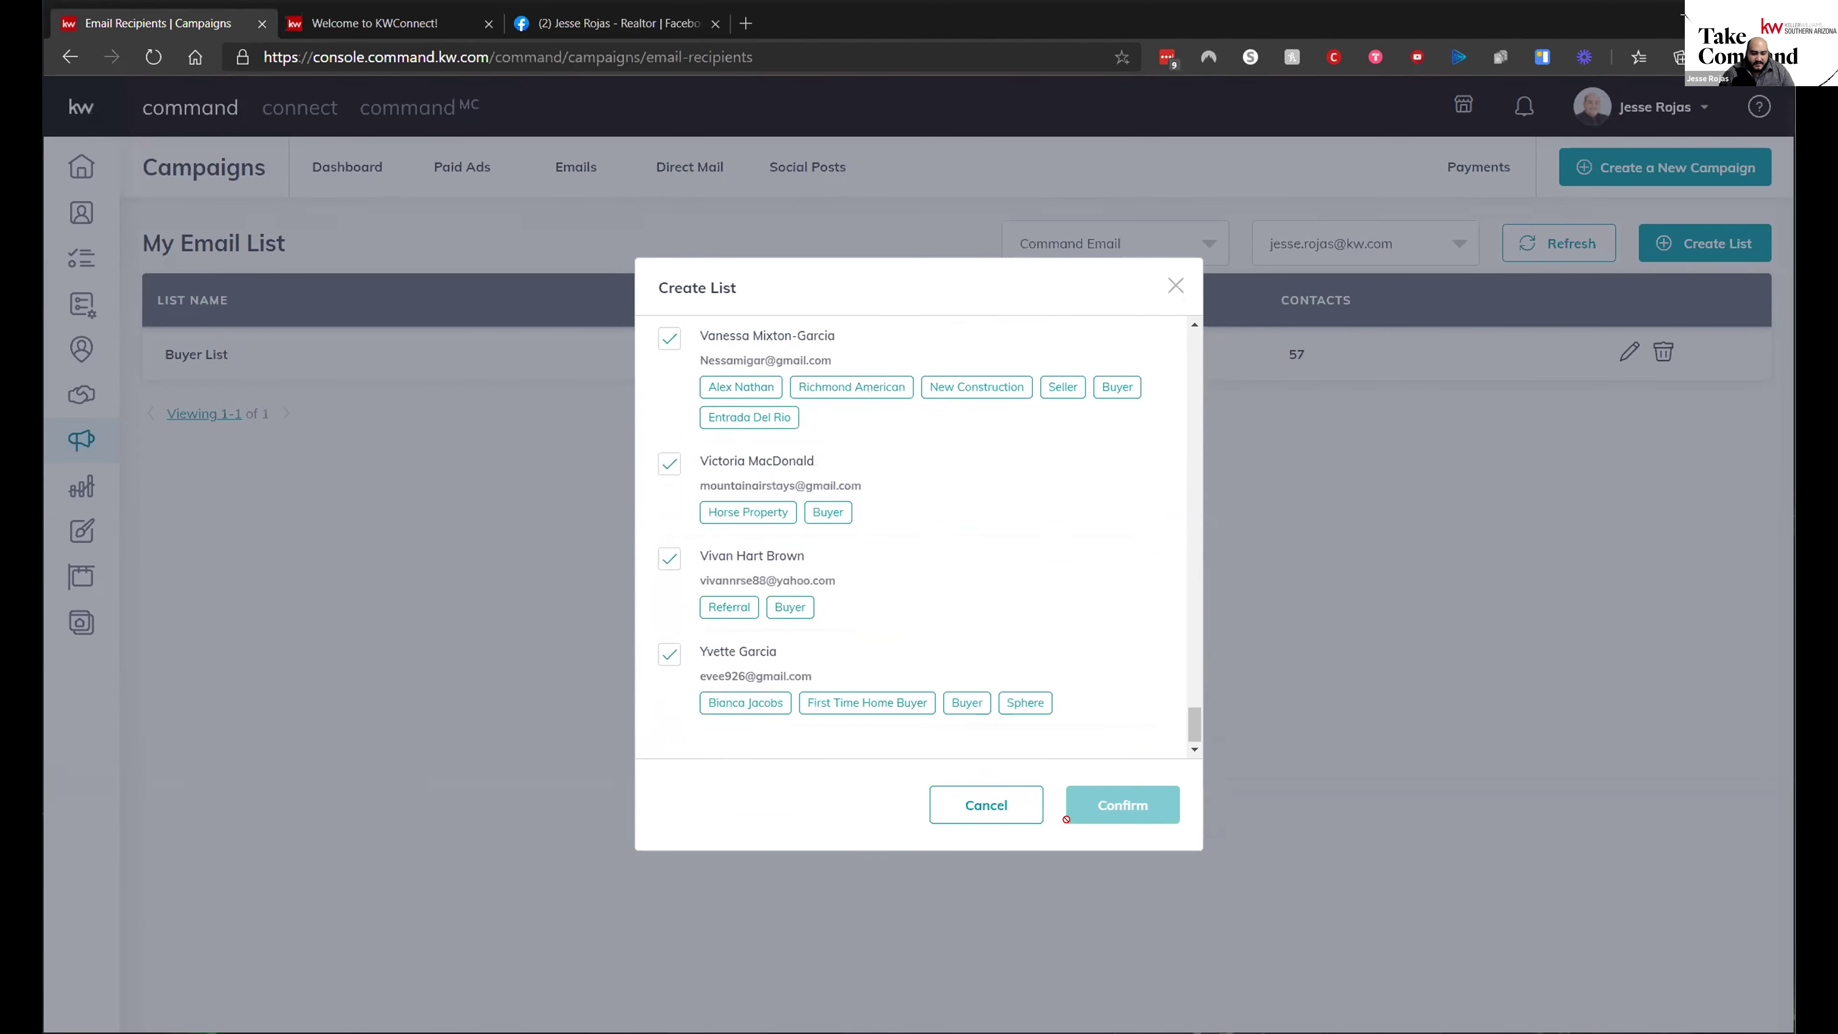
{"action": "left_click", "coordinate": [1377, 529]}
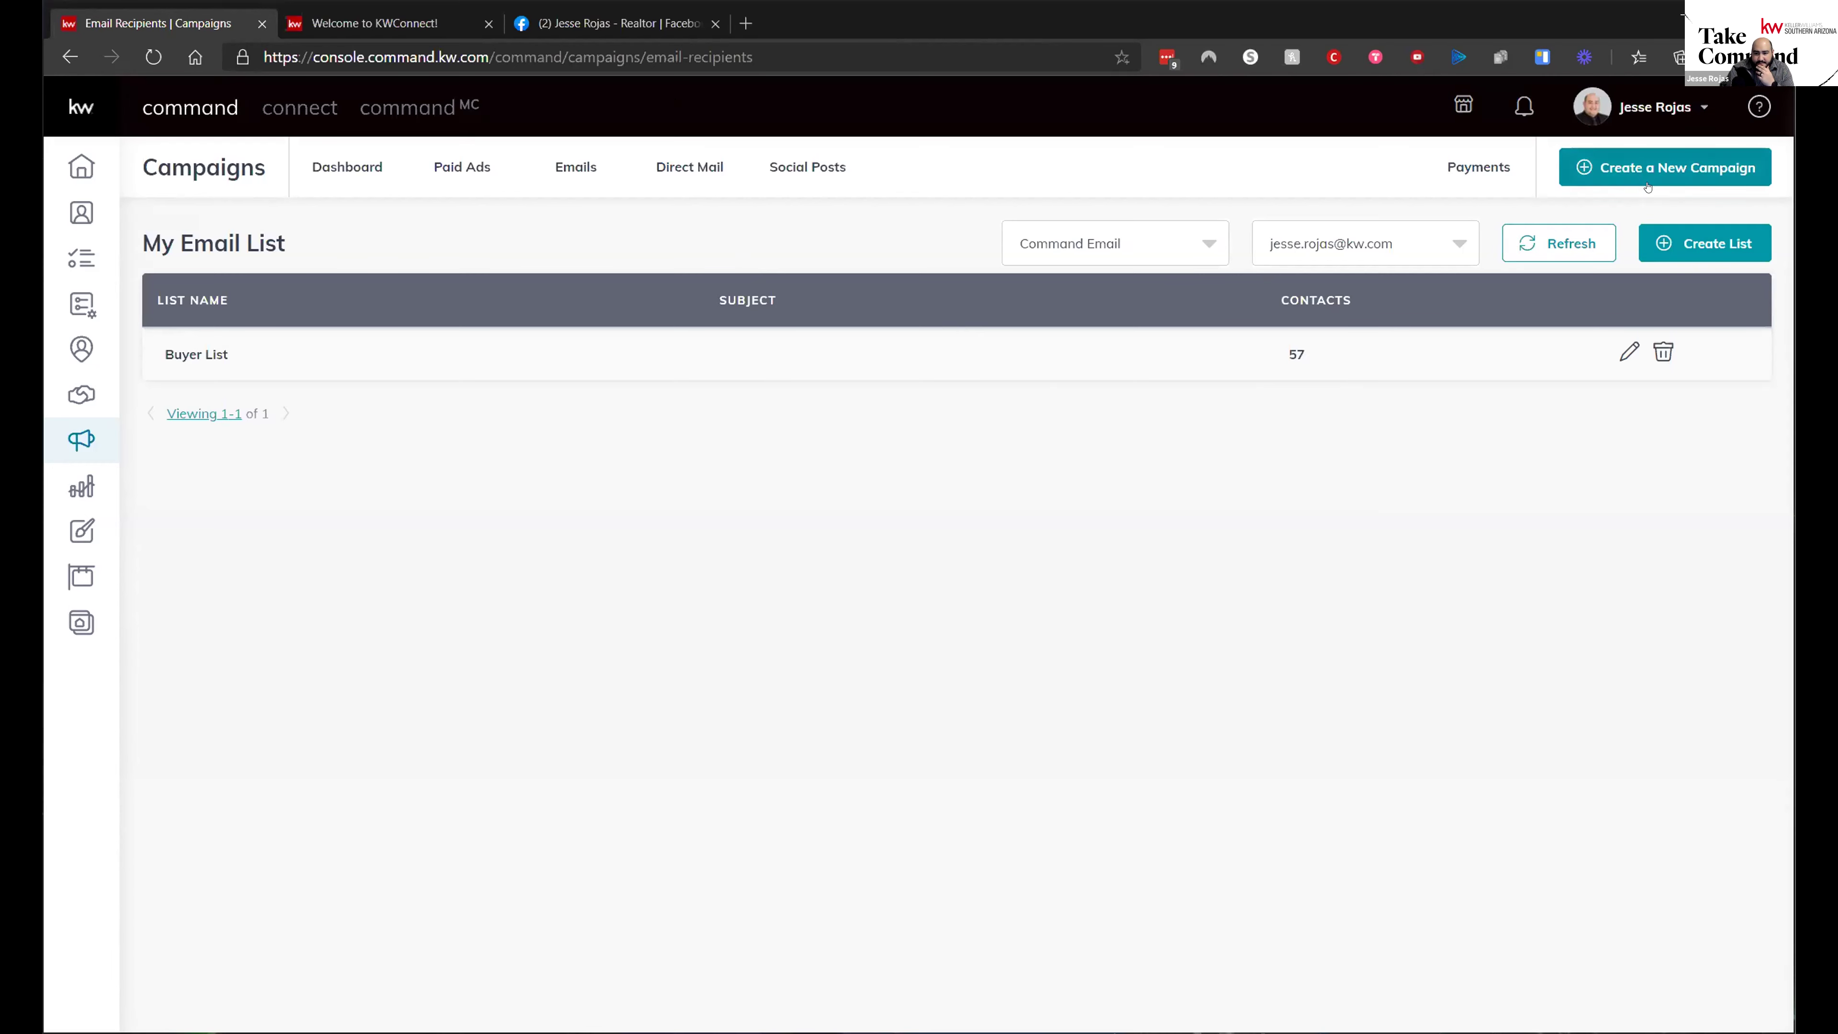
{"action": "left_click", "coordinate": [1704, 243]}
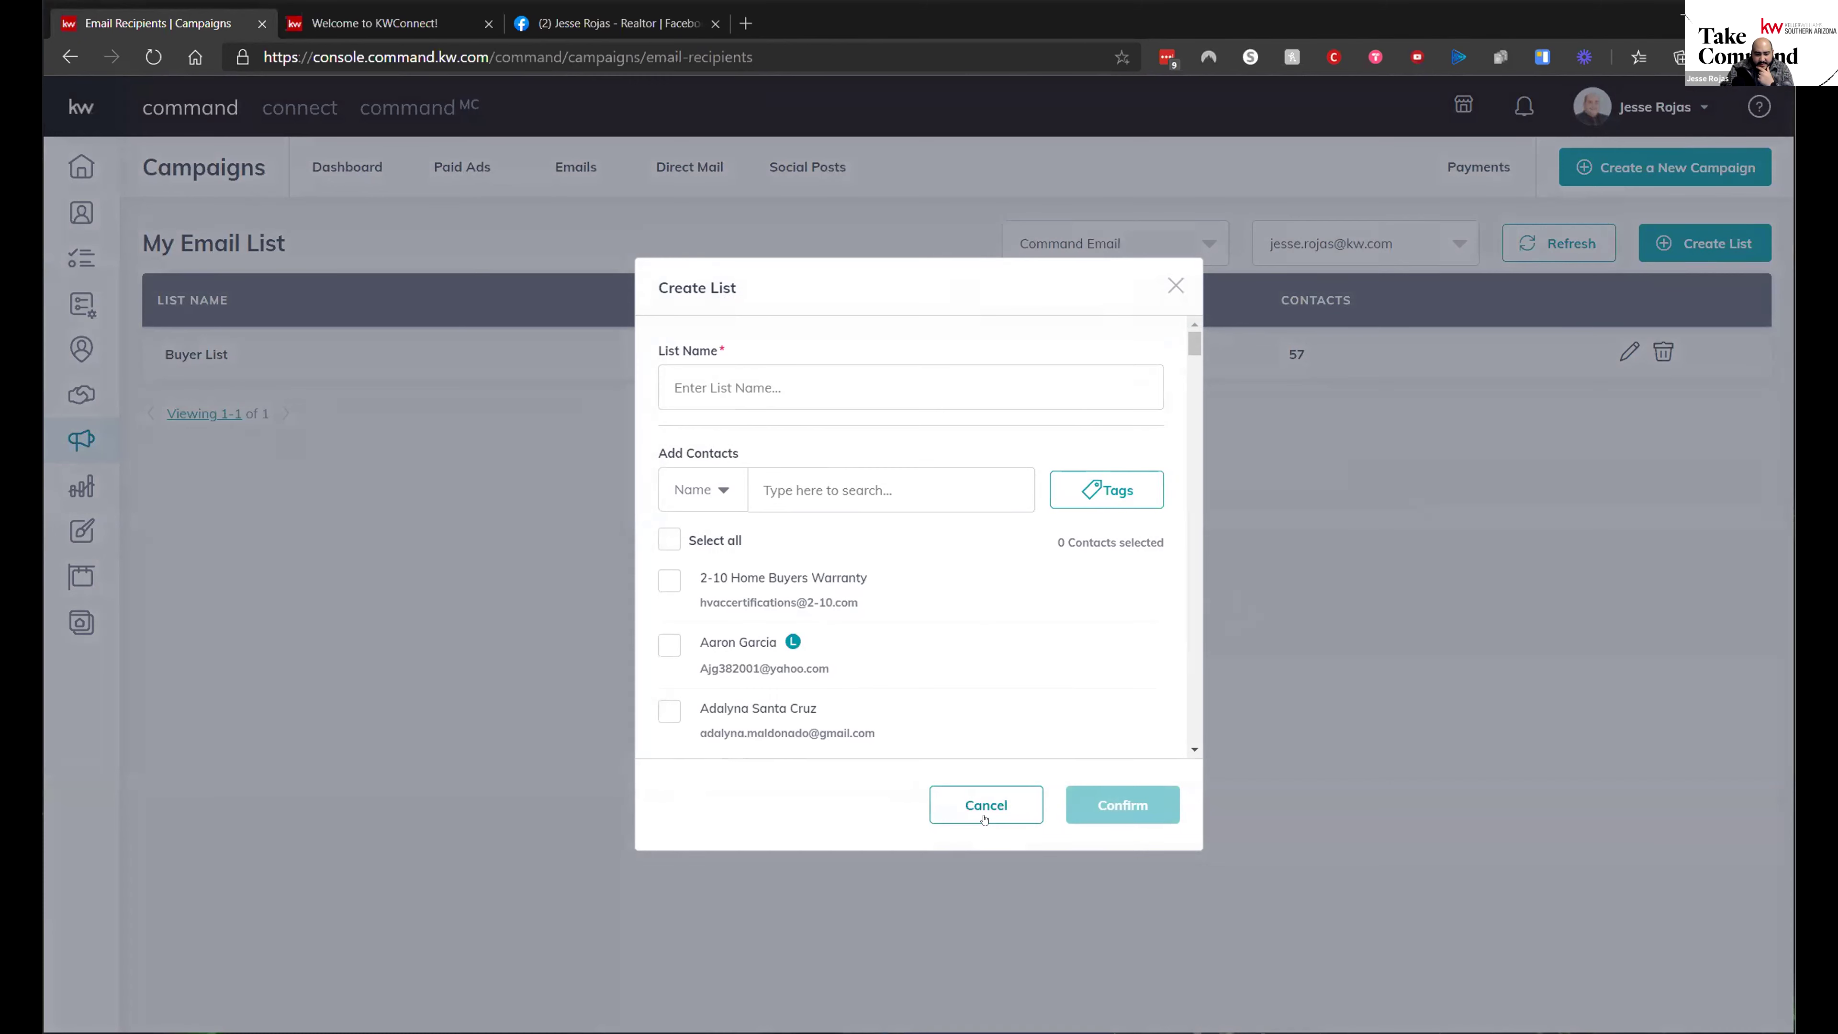
{"action": "left_click", "coordinate": [668, 541]}
{"action": "scroll", "coordinate": [849, 586], "scroll_direction": "down", "scroll_amount": 1}
{"action": "scroll", "coordinate": [849, 586], "scroll_direction": "down", "scroll_amount": 15}
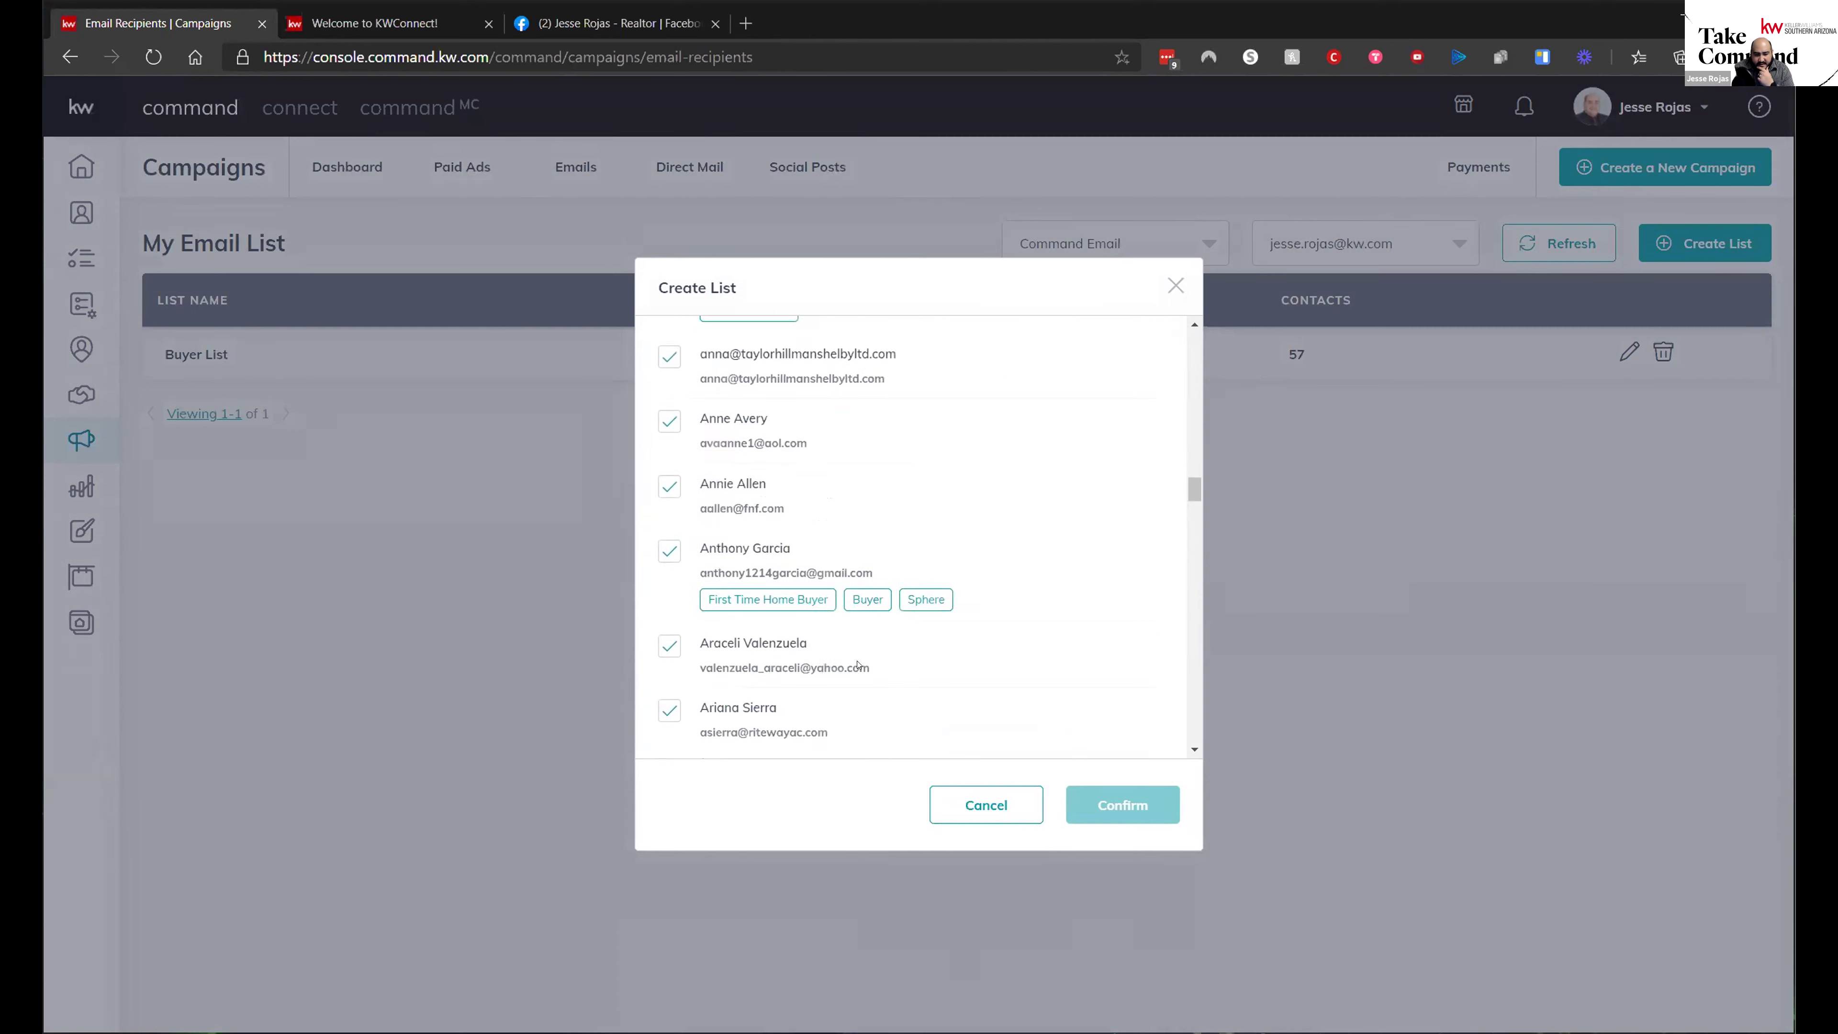
{"action": "scroll", "coordinate": [912, 579], "scroll_direction": "down", "scroll_amount": 8}
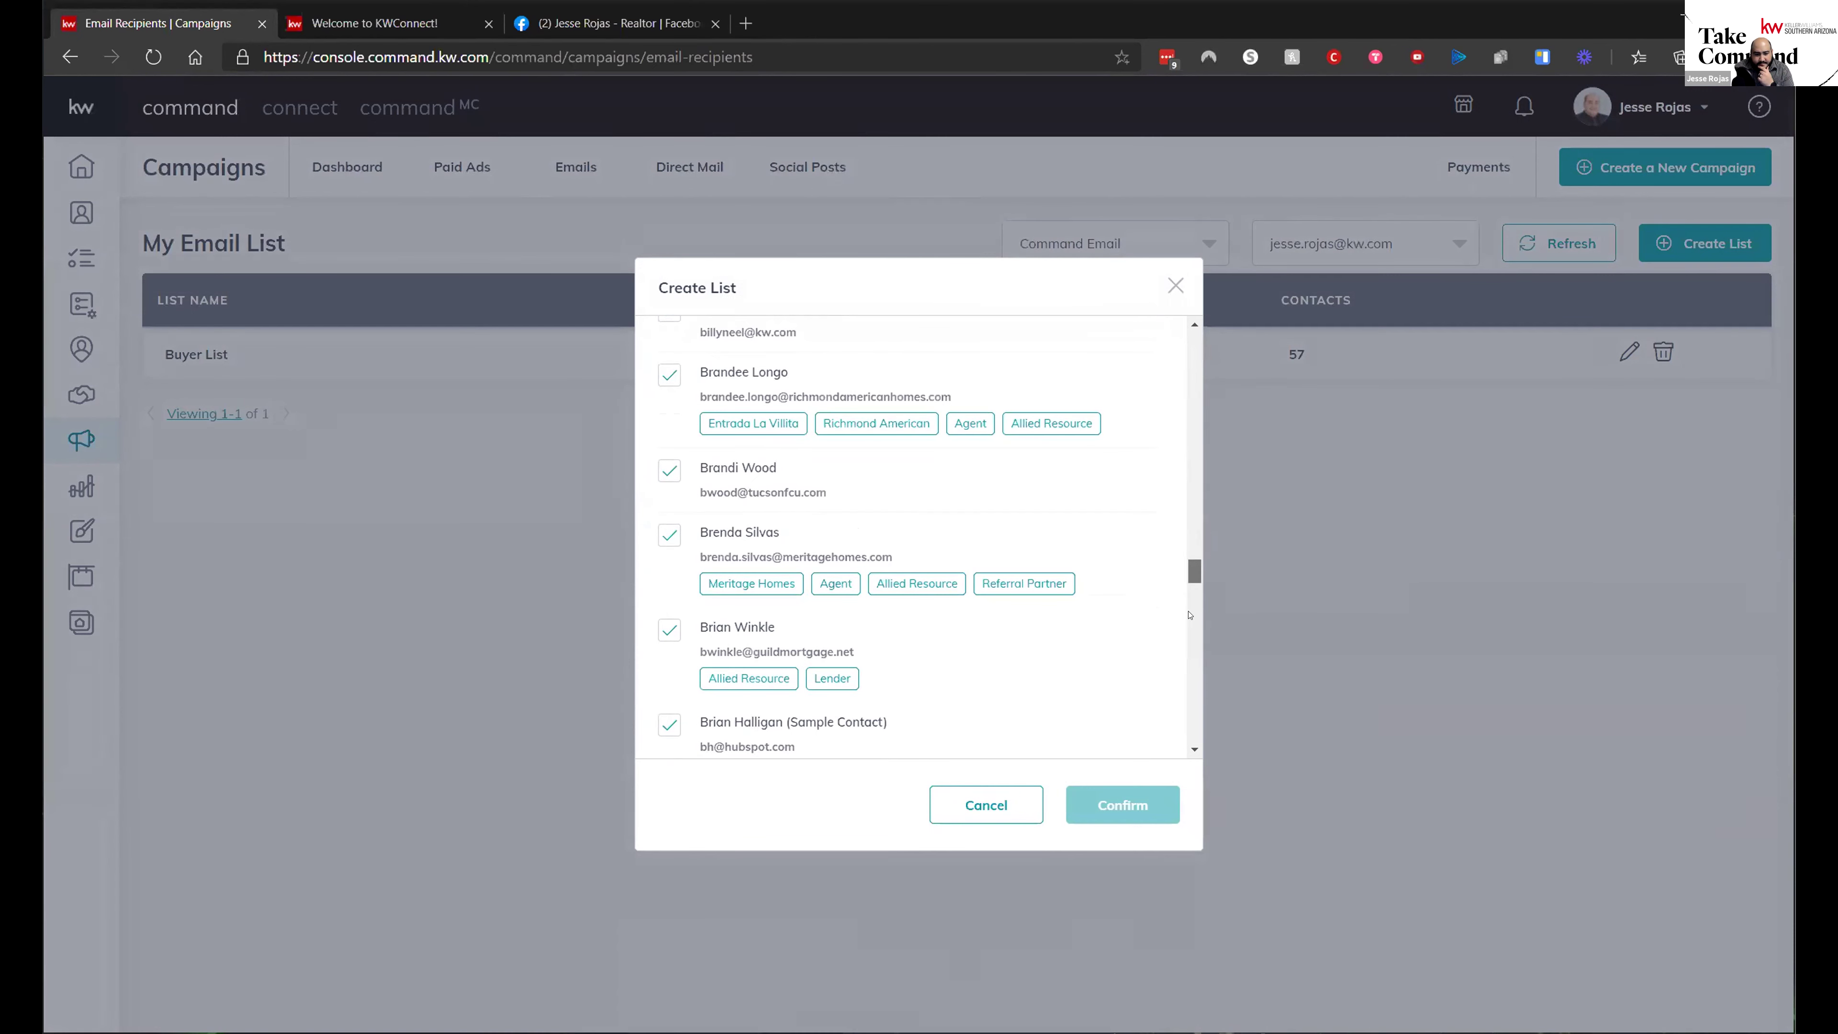
{"action": "left_click_drag", "start_coordinate": [1194, 571], "coordinate": [1185, 784]}
{"action": "left_click", "coordinate": [884, 725]}
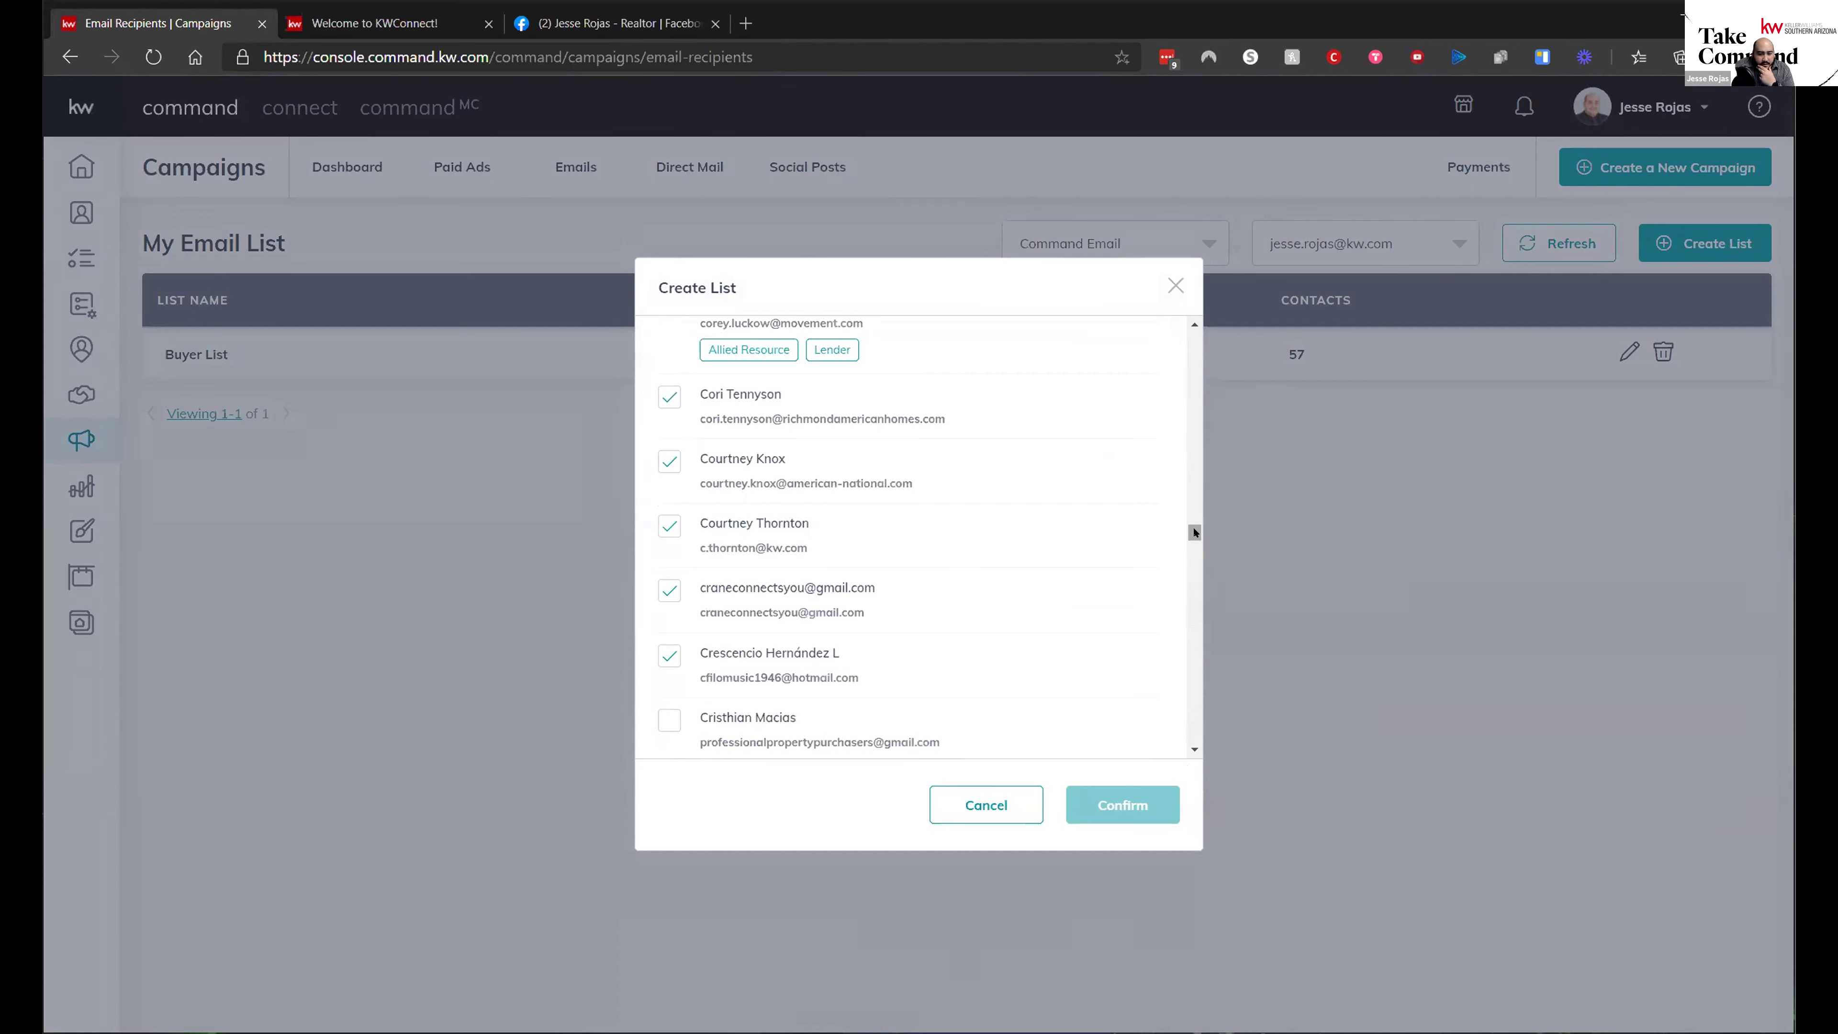
{"action": "left_click_drag", "start_coordinate": [1194, 532], "coordinate": [1194, 734]}
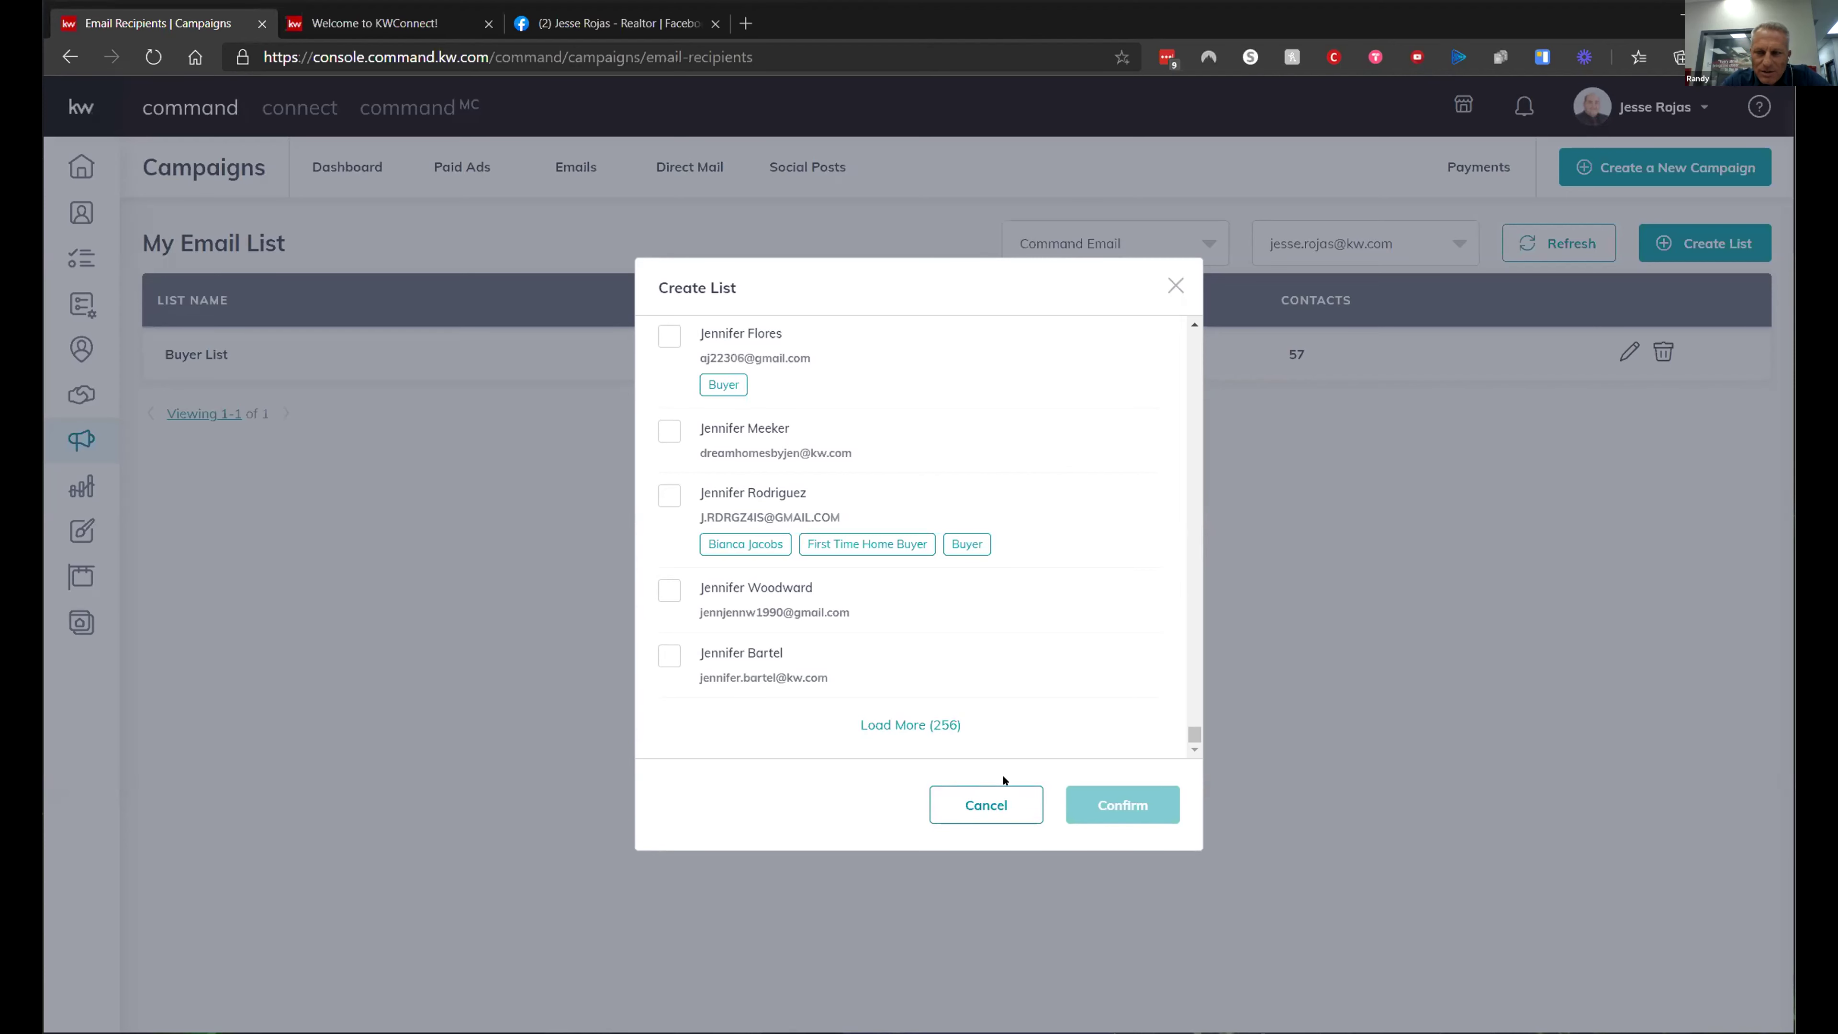
{"action": "left_click", "coordinate": [981, 804]}
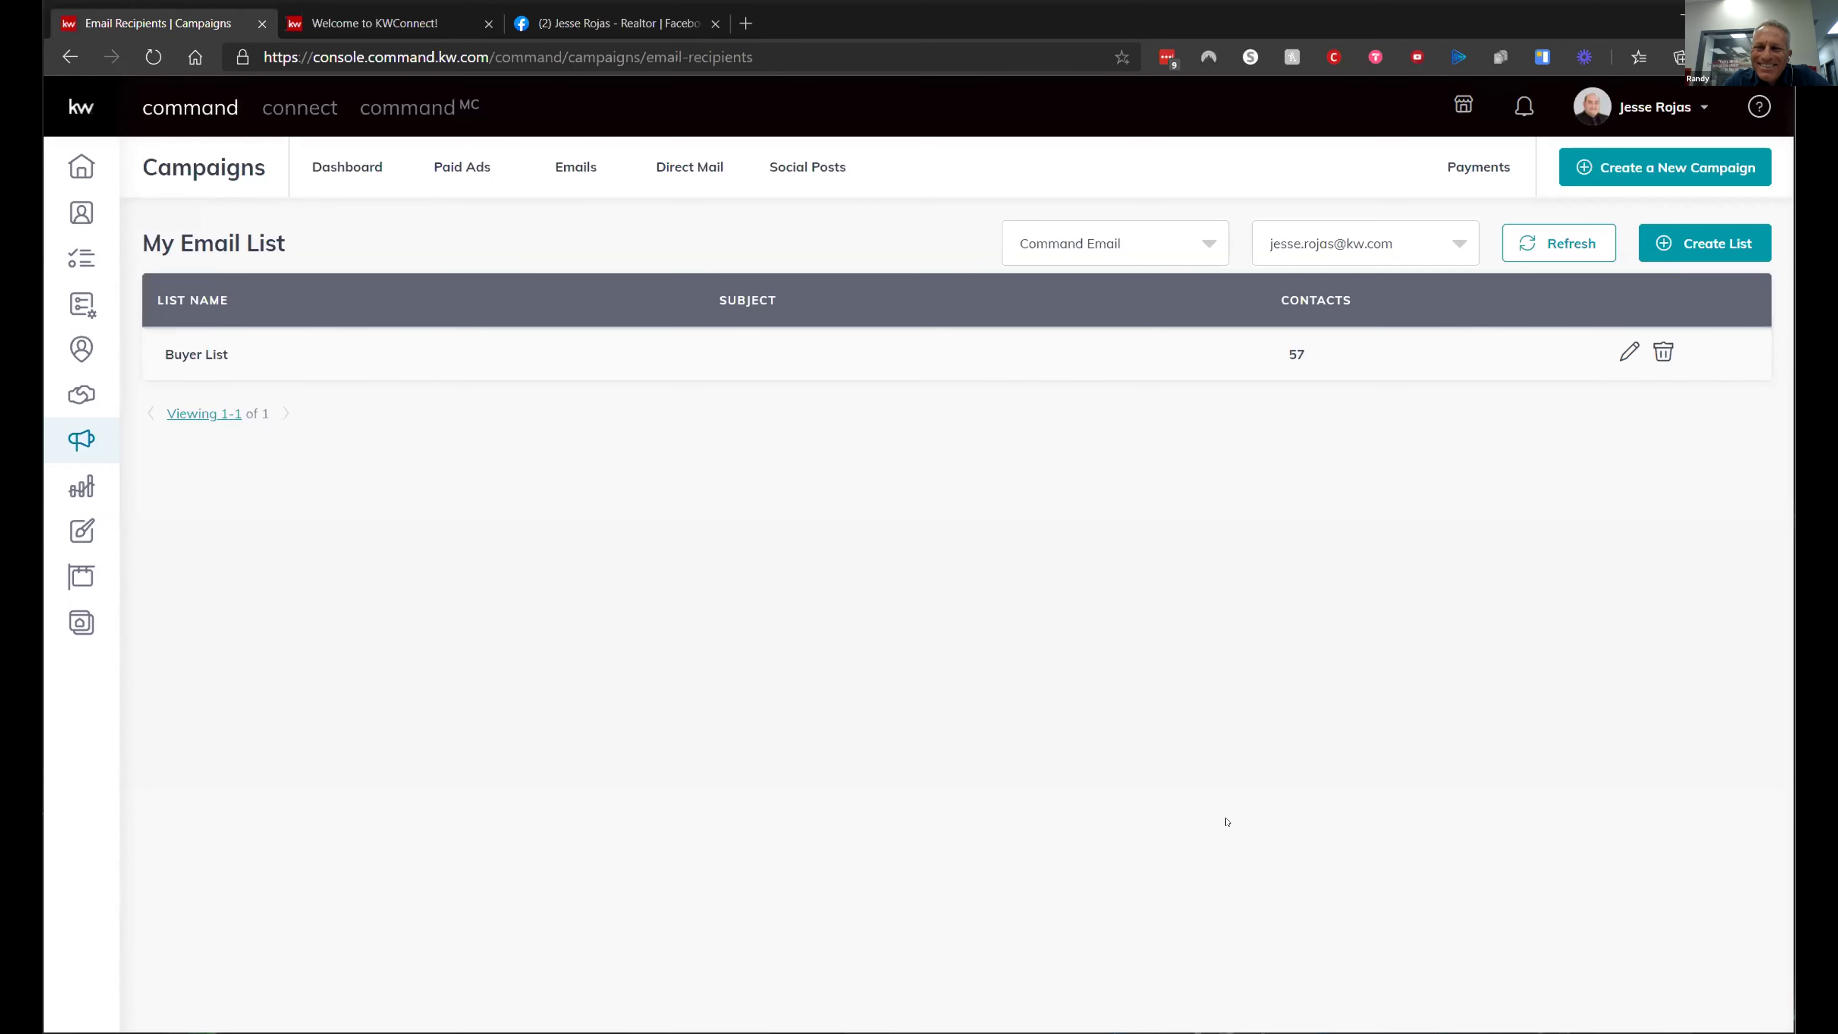
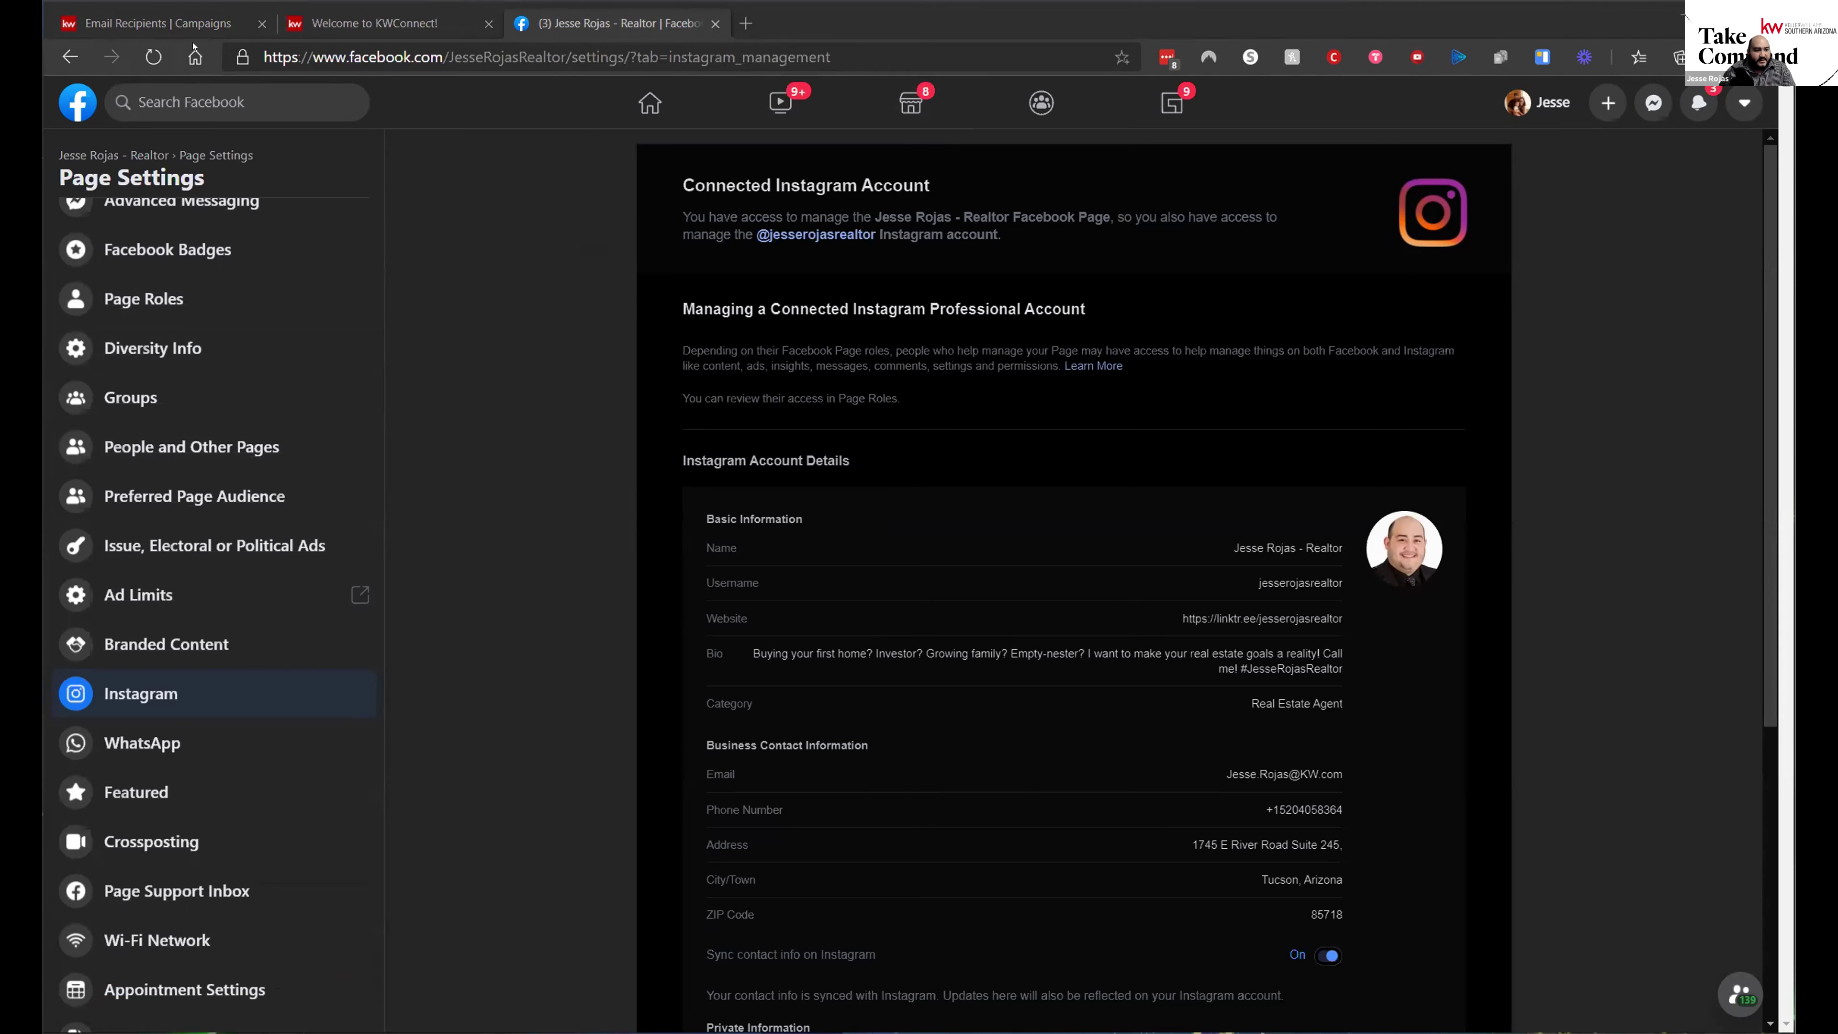
- Switch from Facebook's Instagram settings back to the KW Command Campaigns email list tab
{"action": "left_click", "coordinate": [158, 22]}
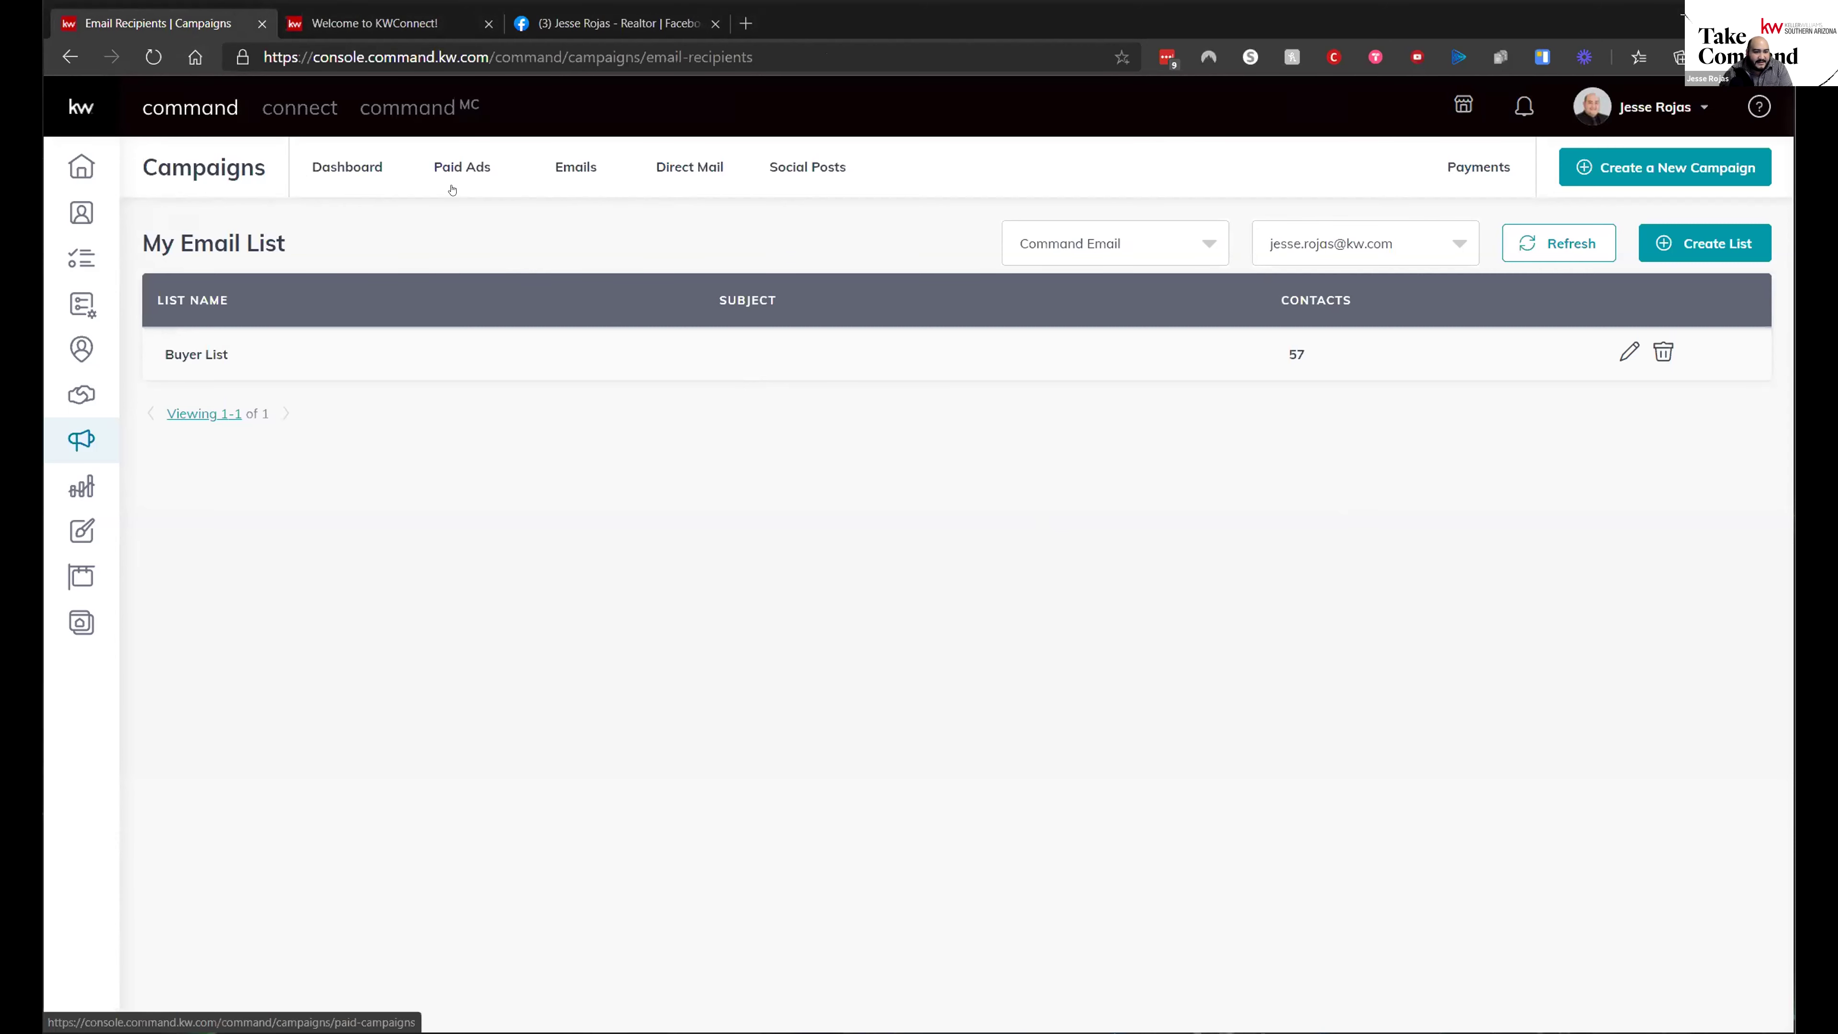
- Review email campaigns under the Mailed, Scheduled, Archived, Draft and All filters, then open the upgrade page for more sends
{"action": "left_click", "coordinate": [557, 174]}
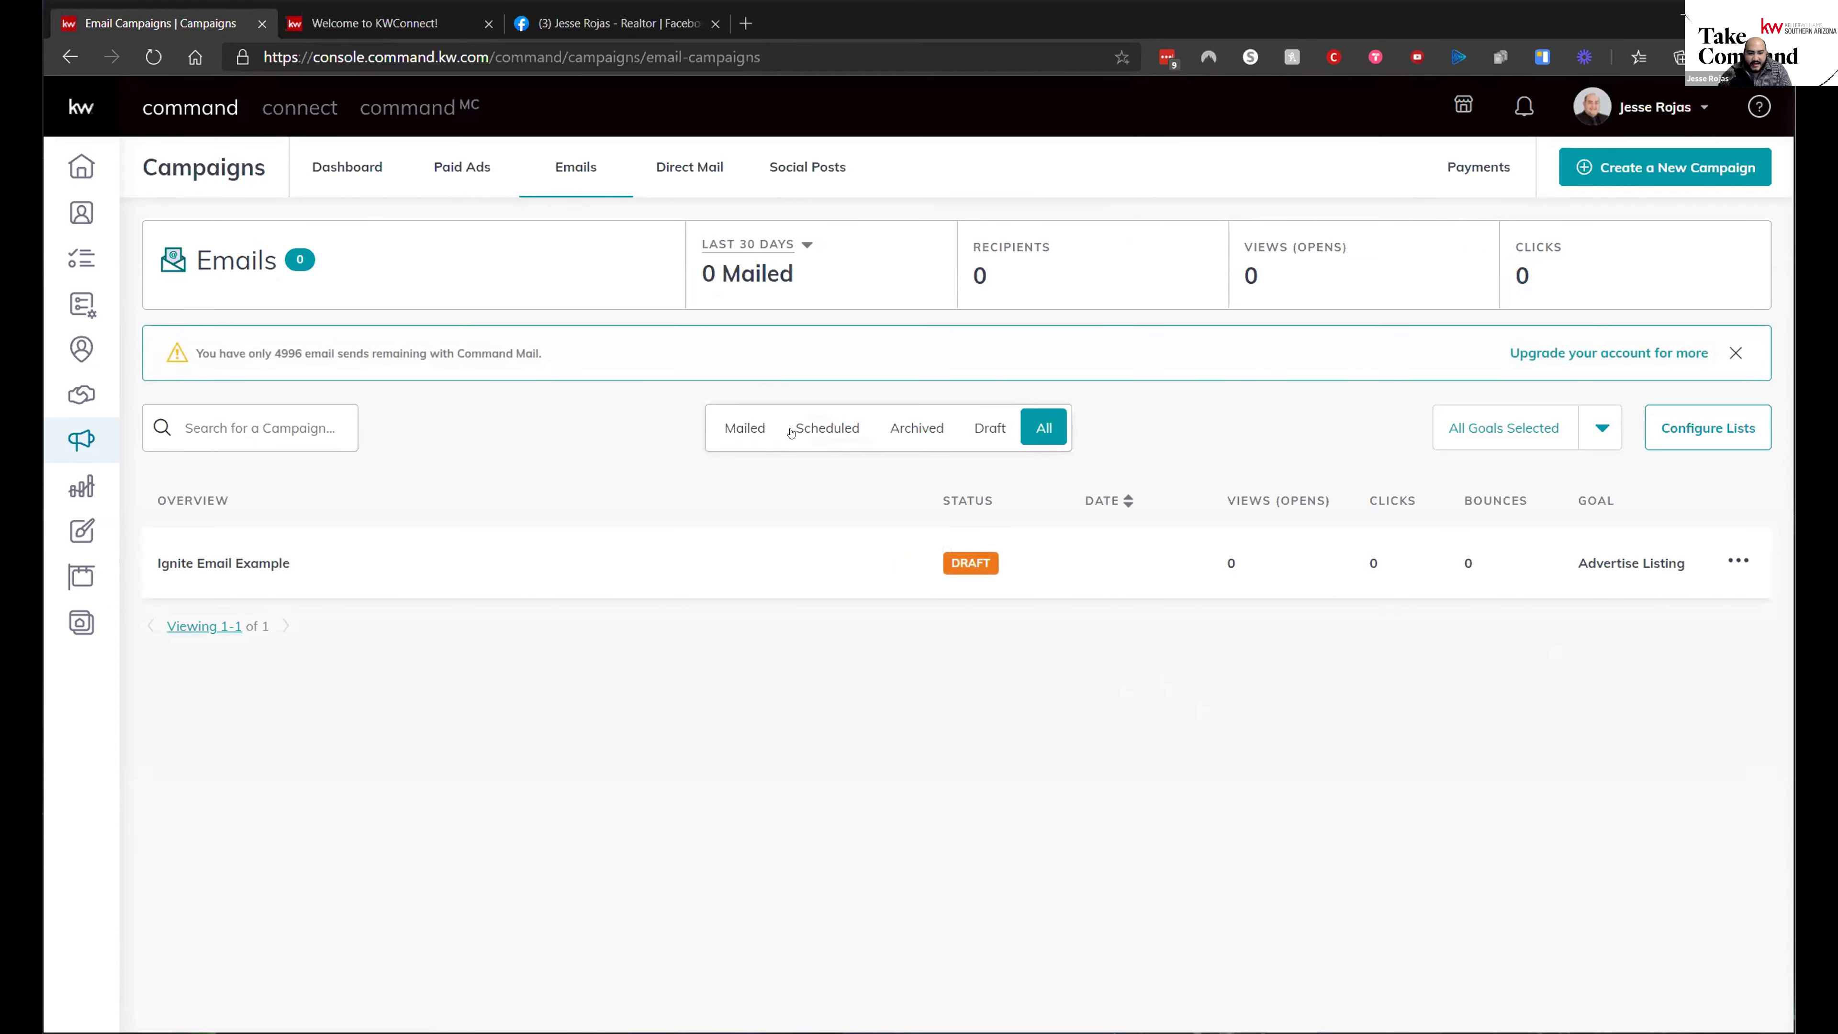
{"action": "left_click", "coordinate": [742, 430]}
{"action": "left_click", "coordinate": [796, 426]}
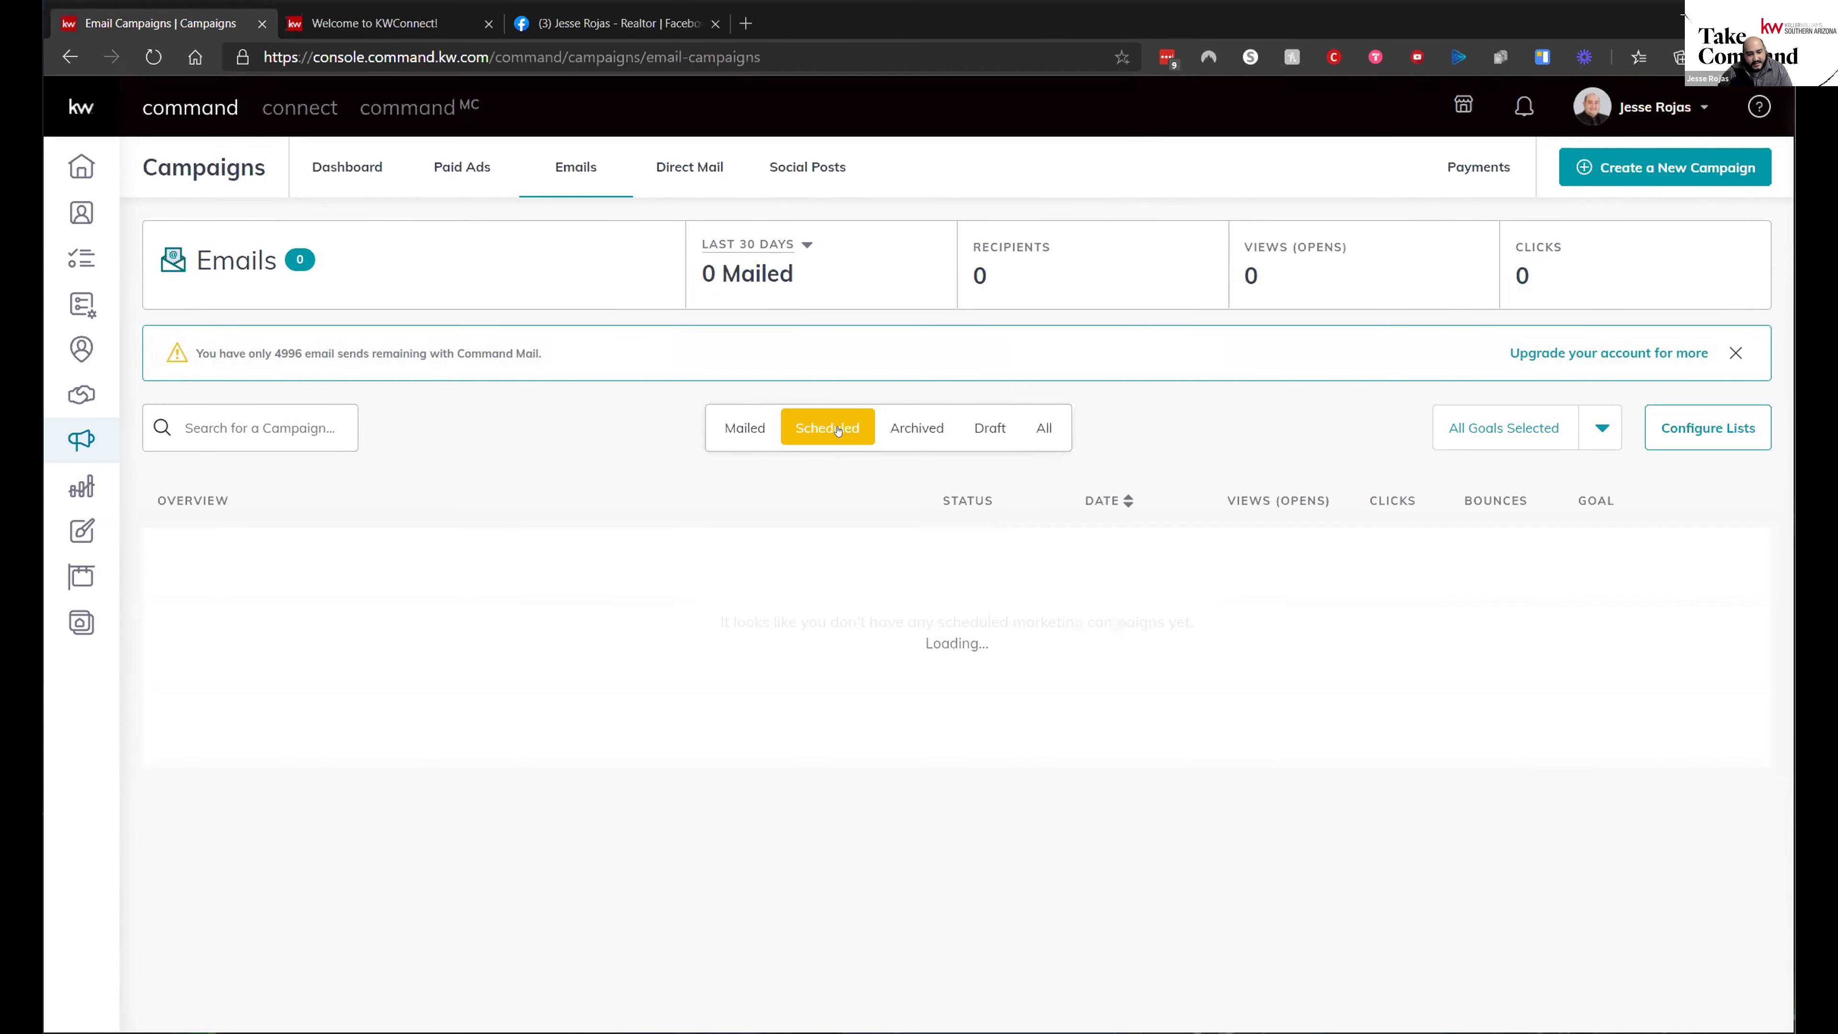
{"action": "left_click", "coordinate": [923, 425]}
{"action": "left_click", "coordinate": [974, 429]}
{"action": "left_click", "coordinate": [1044, 427]}
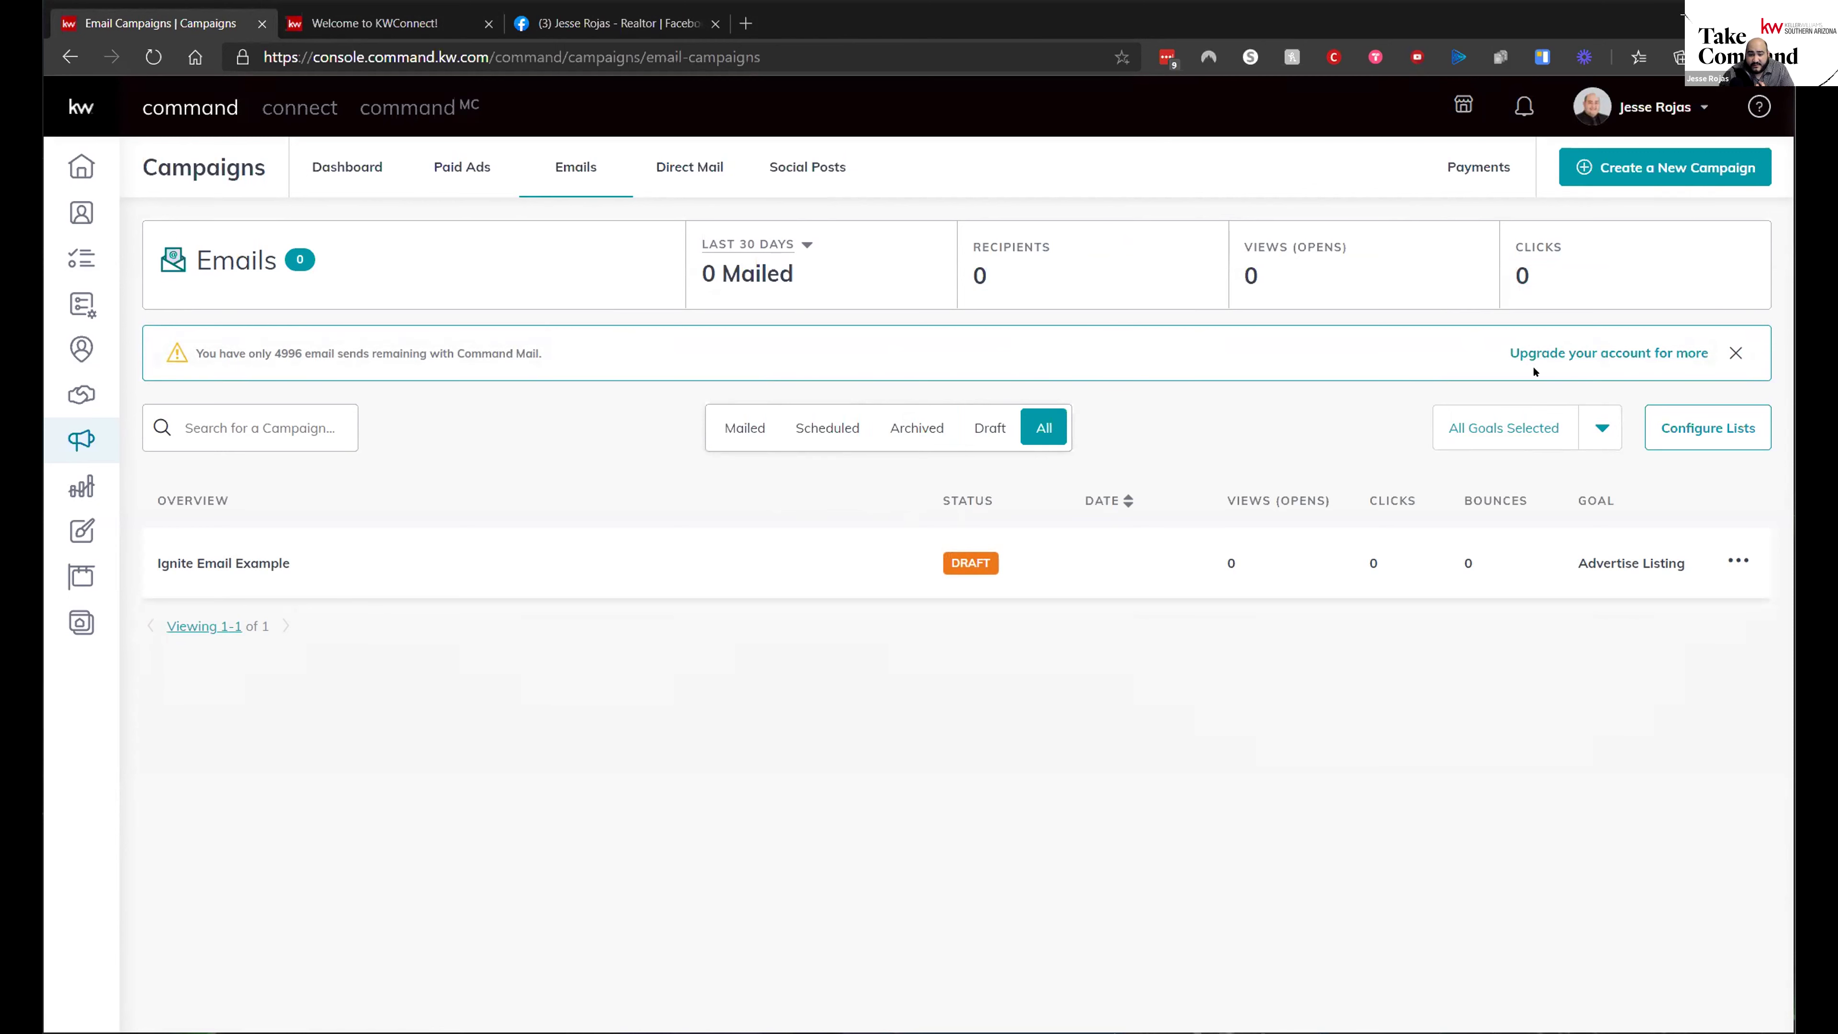
{"action": "left_click", "coordinate": [1547, 361]}
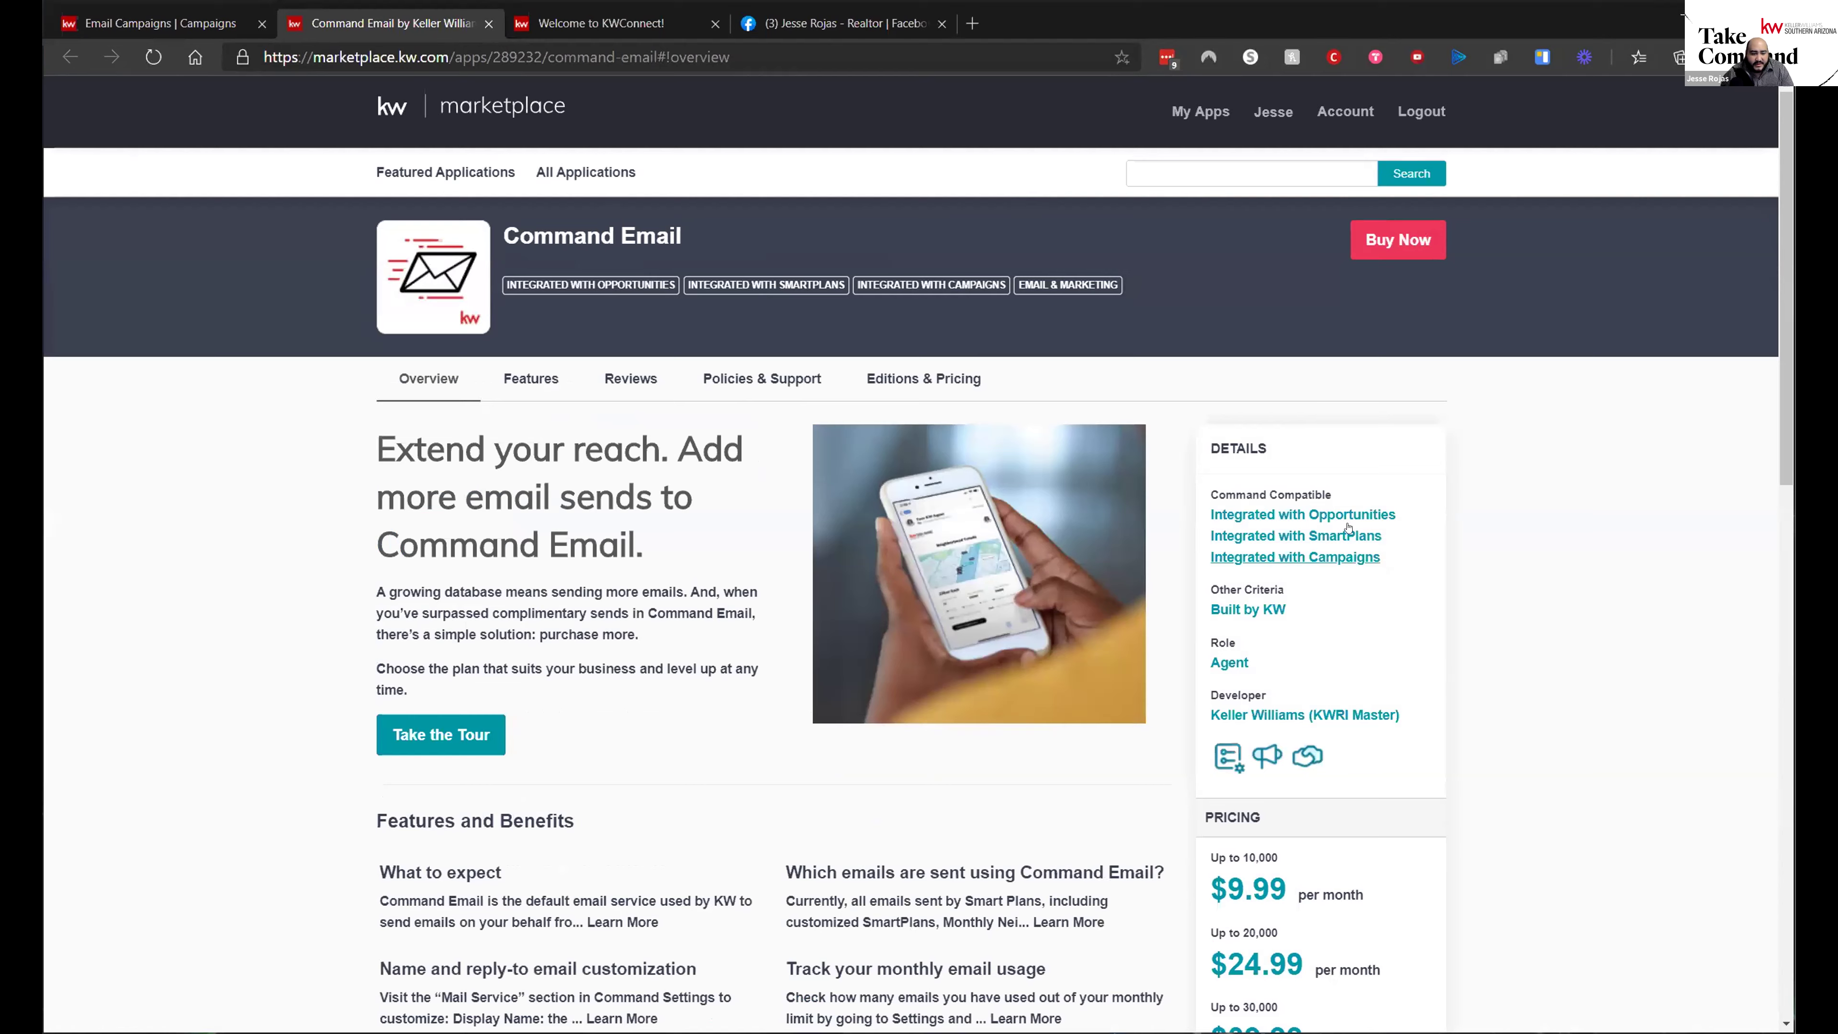
- Scroll through the Command Email marketplace pricing, then return to the email campaigns tab
{"action": "scroll", "coordinate": [1251, 442], "scroll_direction": "down", "scroll_amount": 5}
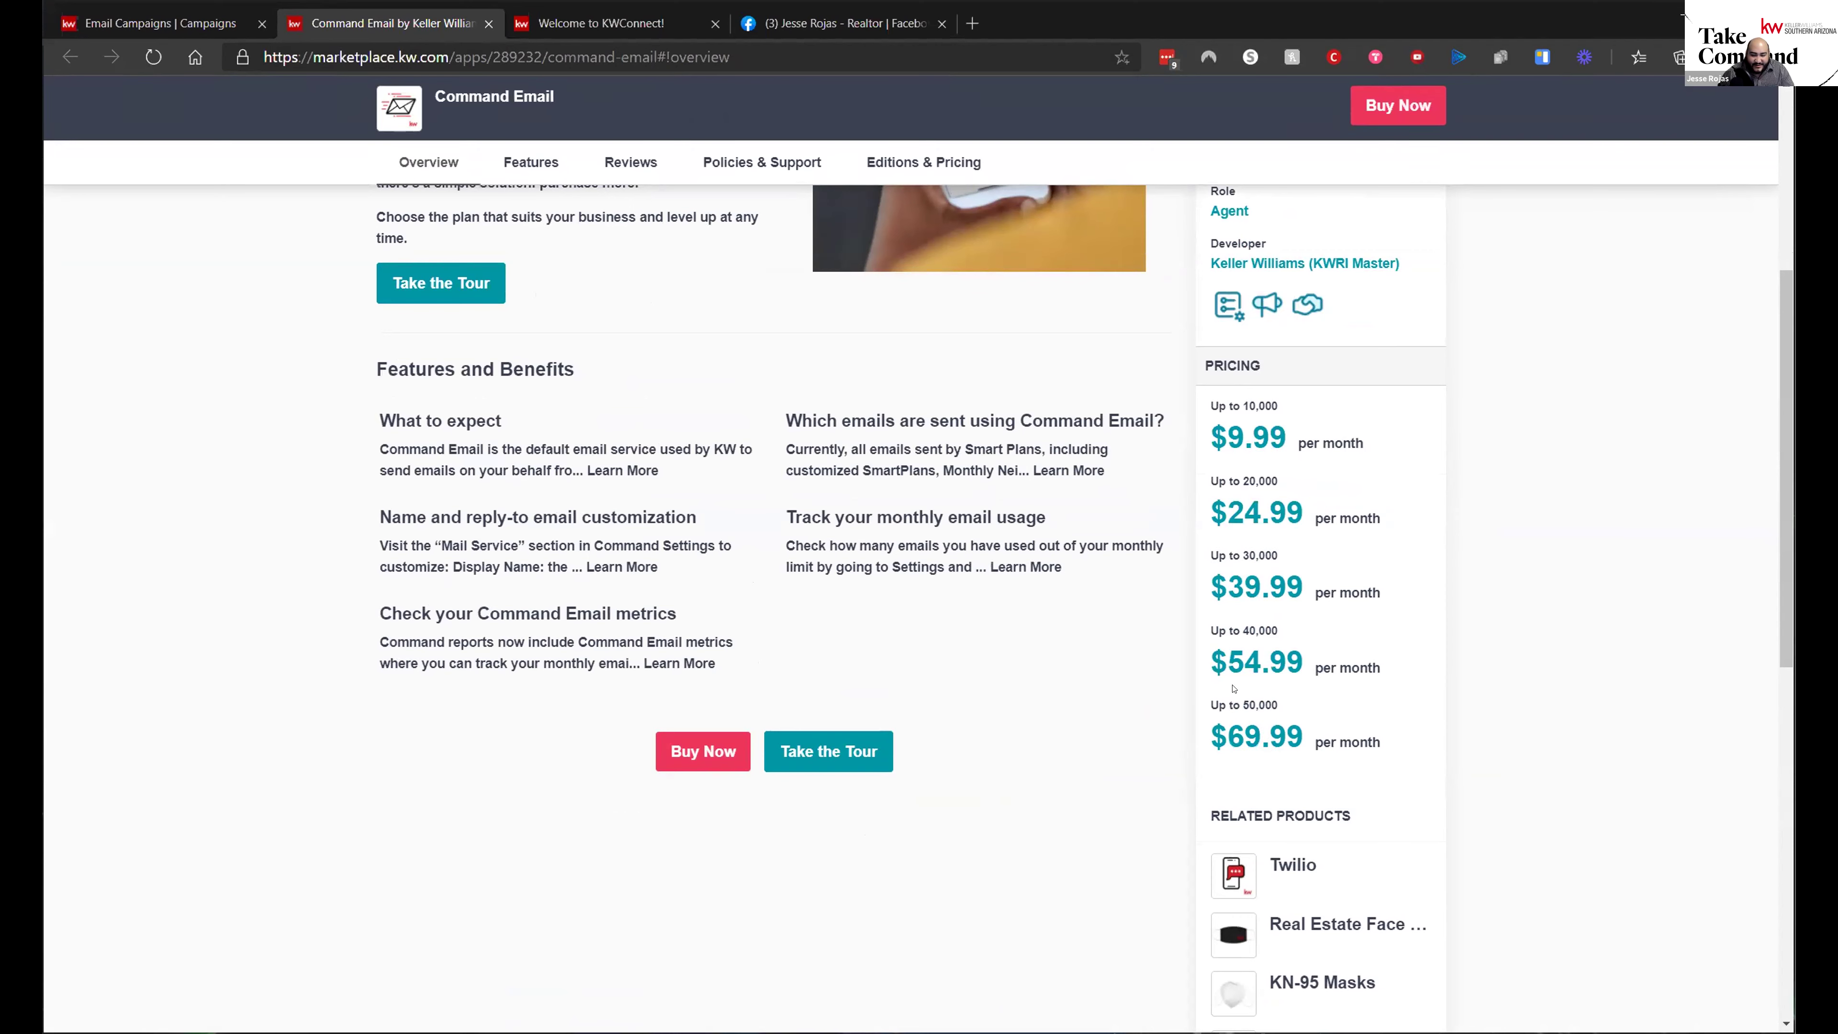
{"action": "scroll", "coordinate": [1336, 760], "scroll_direction": "up", "scroll_amount": 5}
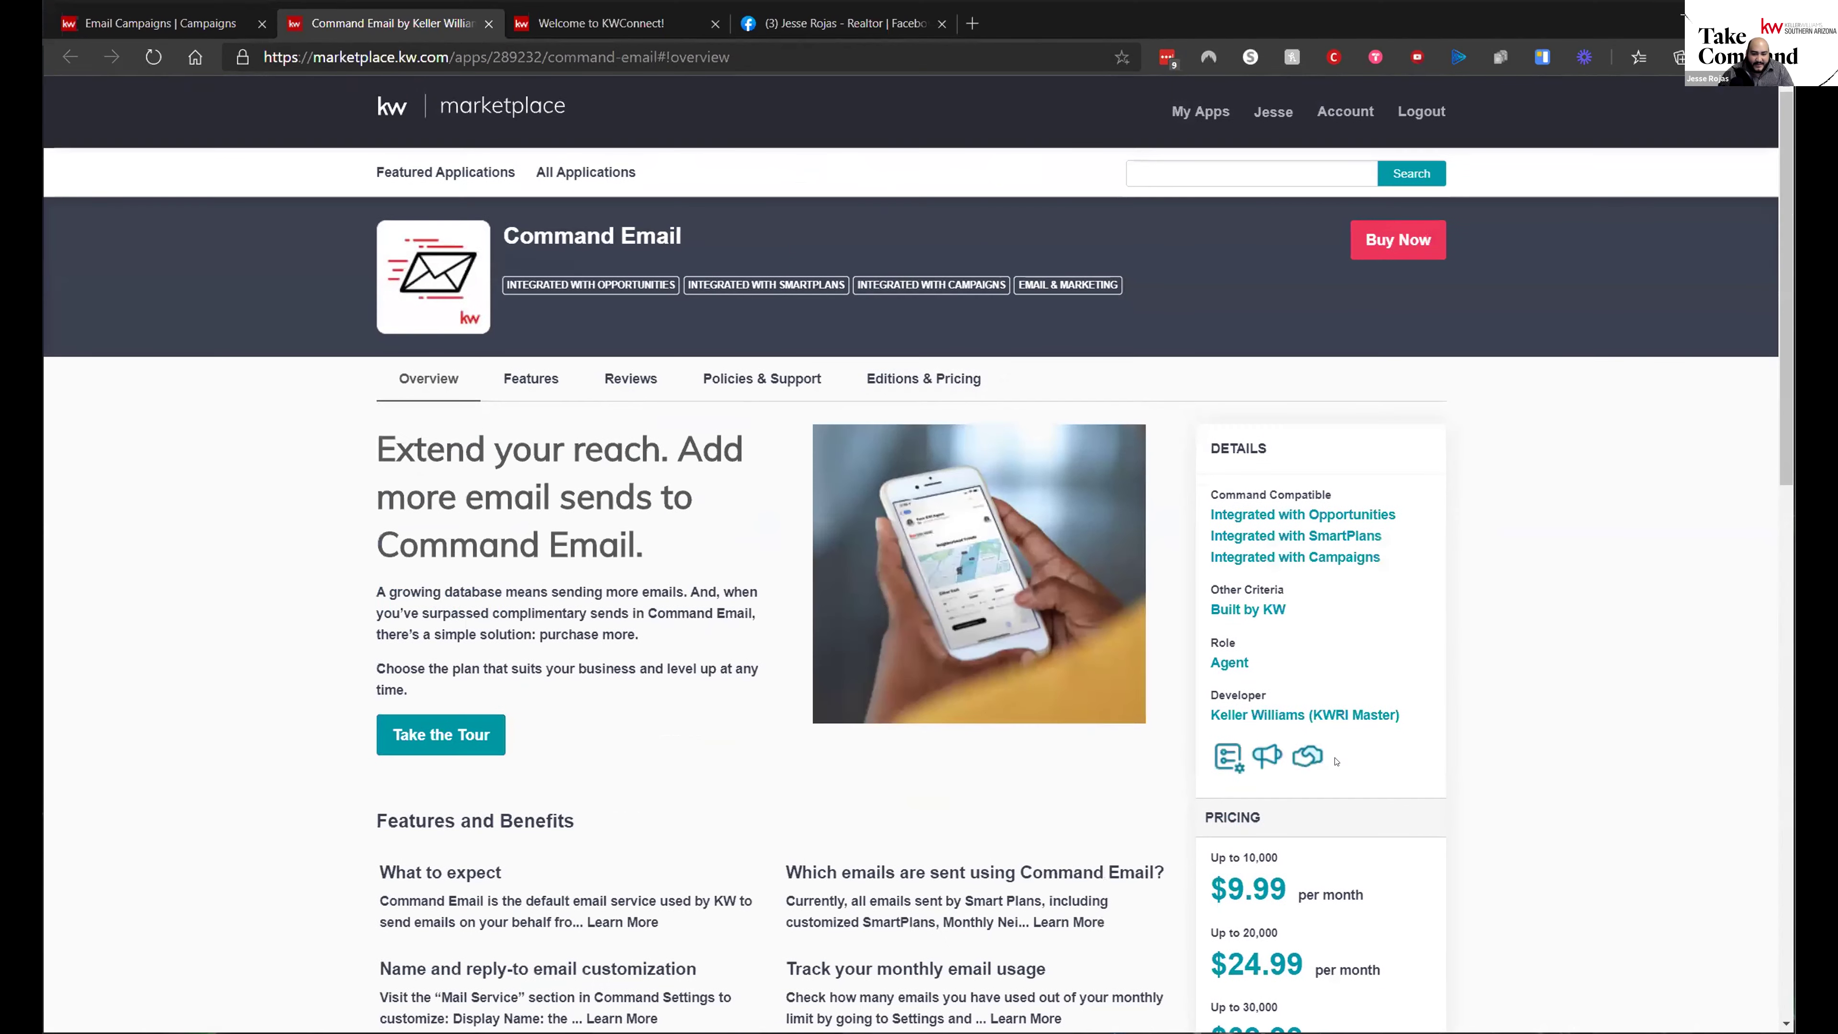
{"action": "scroll", "coordinate": [1404, 697], "scroll_direction": "down", "scroll_amount": 5}
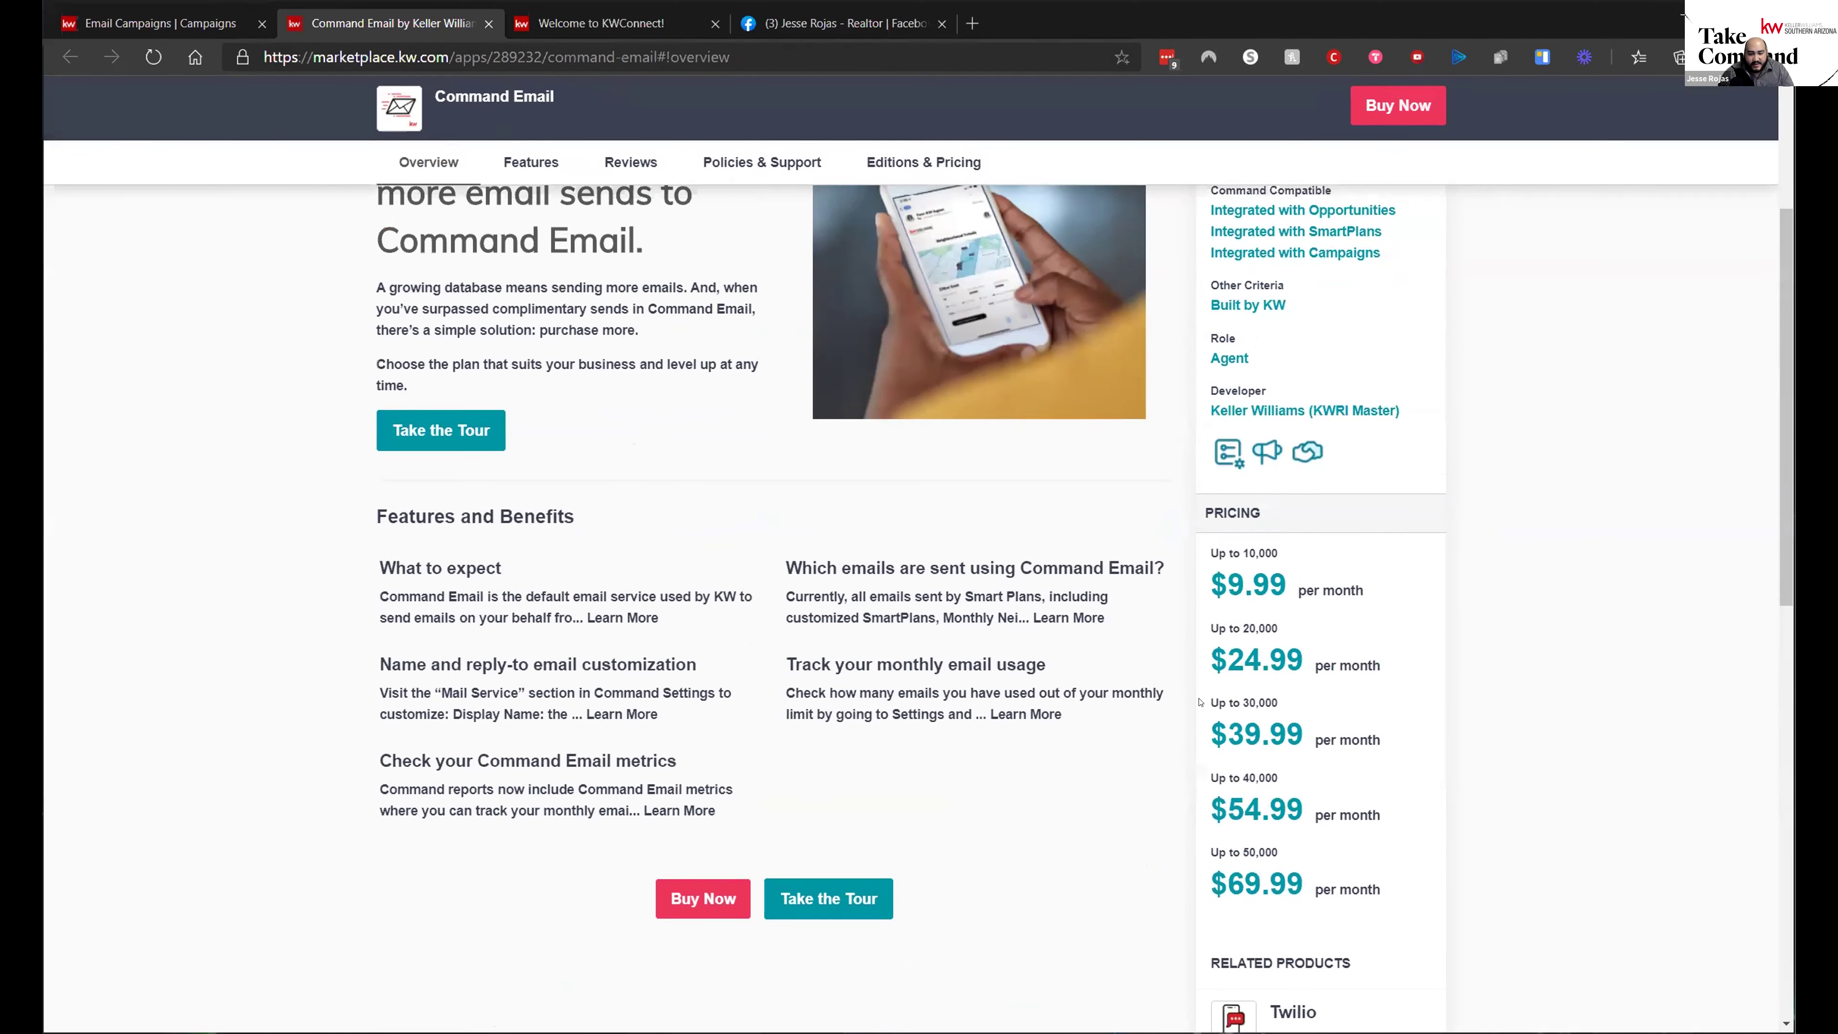
{"action": "scroll", "coordinate": [1249, 691], "scroll_direction": "up", "scroll_amount": 5}
{"action": "key", "text": "ctrl+shift+Tab"}
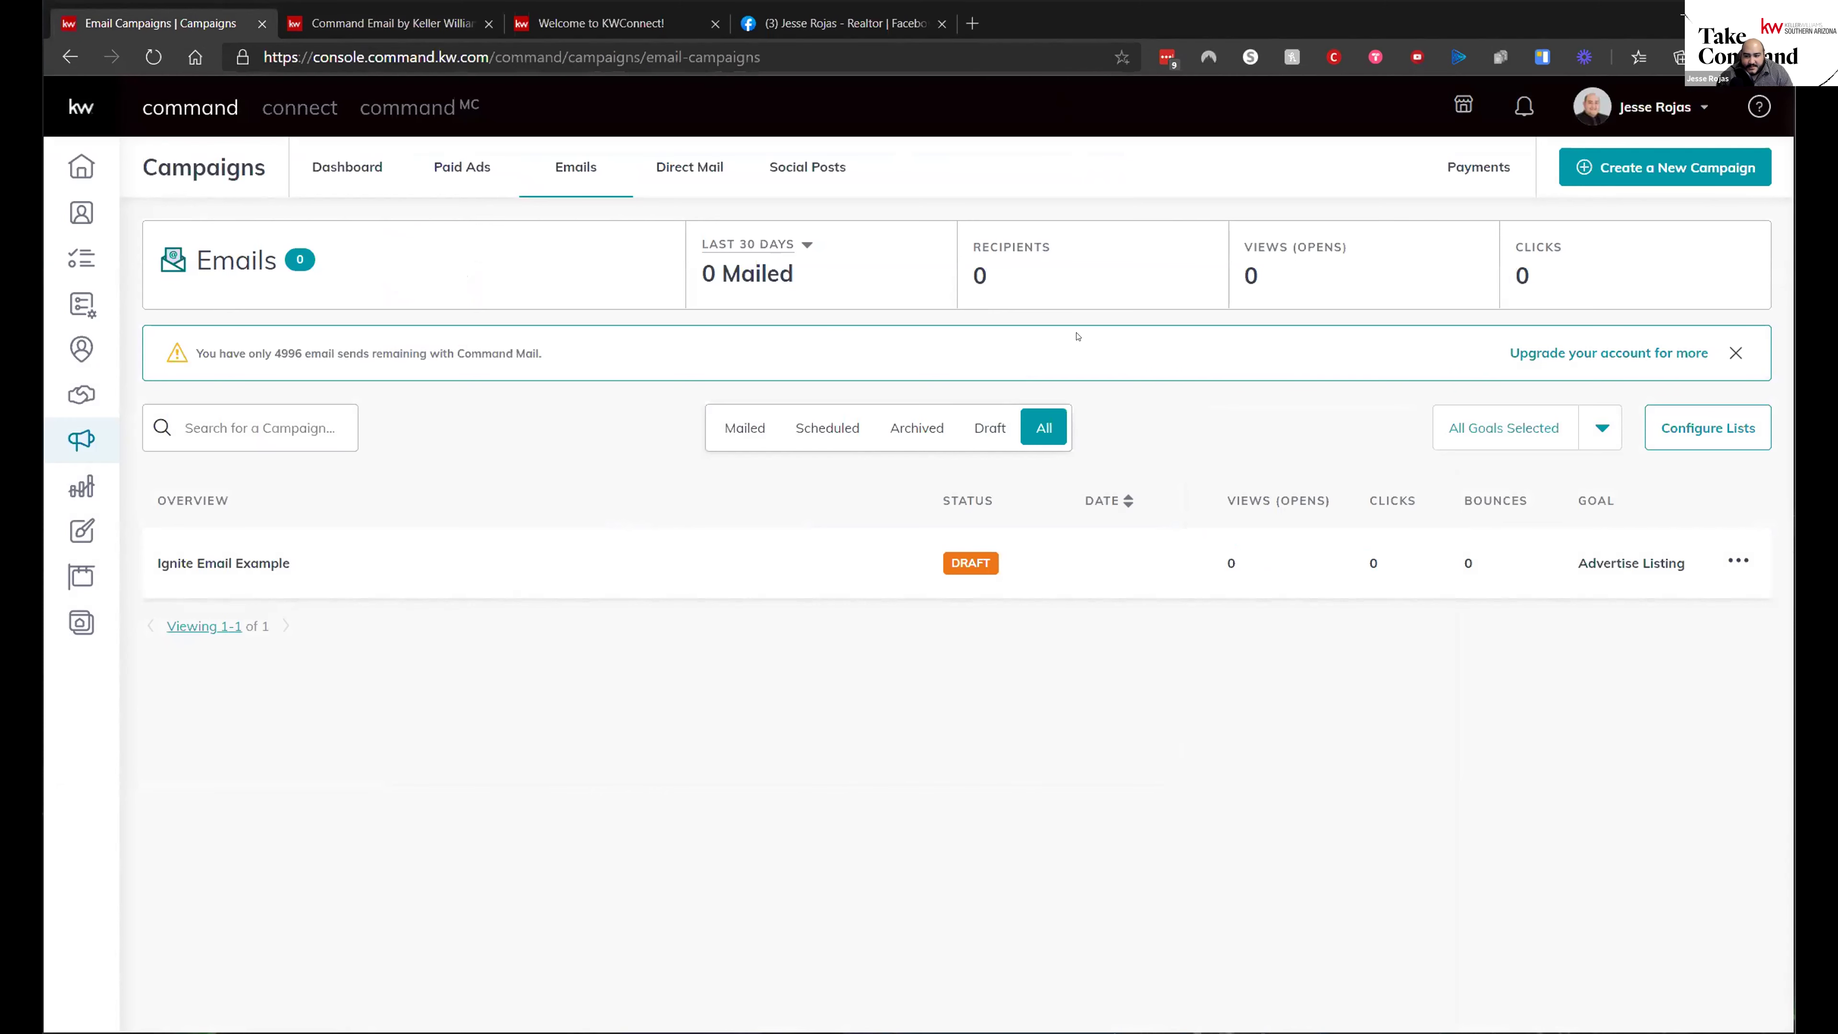
- Look over the Direct Mail campaigns, then open the Social Posts calendar for November 08–14
{"action": "left_click", "coordinate": [712, 168]}
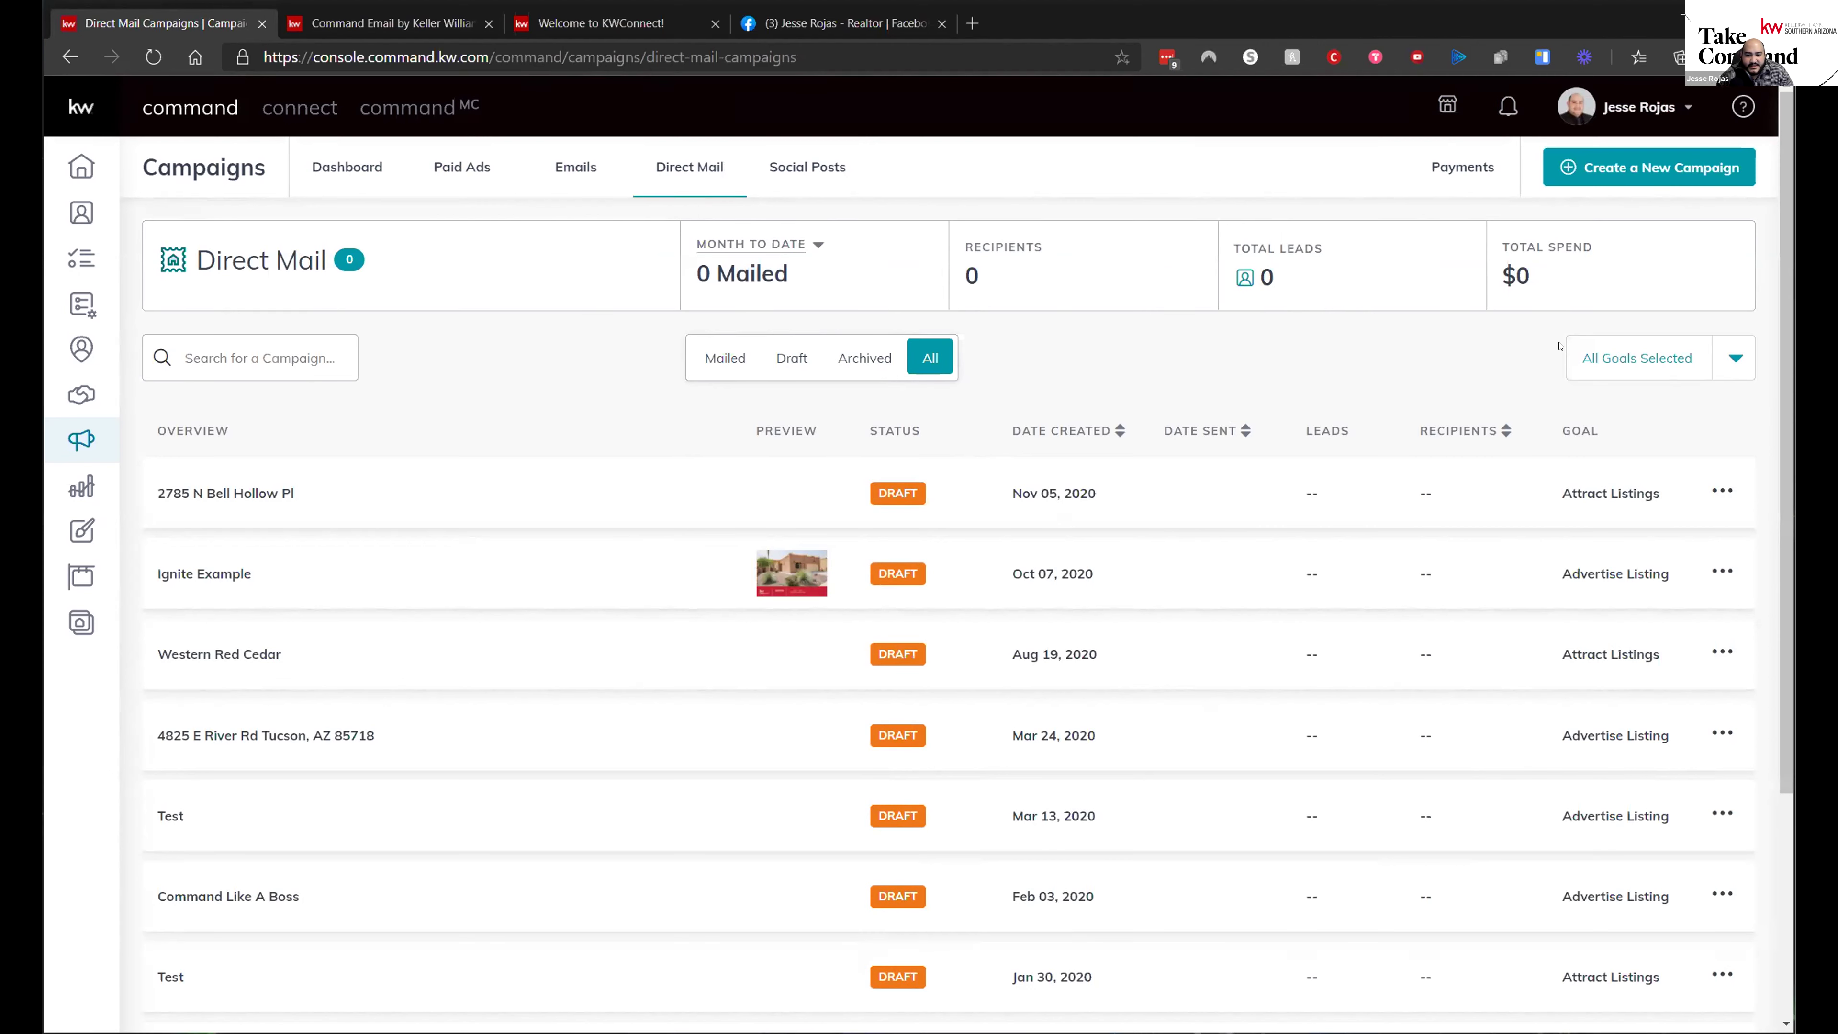
{"action": "left_click", "coordinate": [820, 174]}
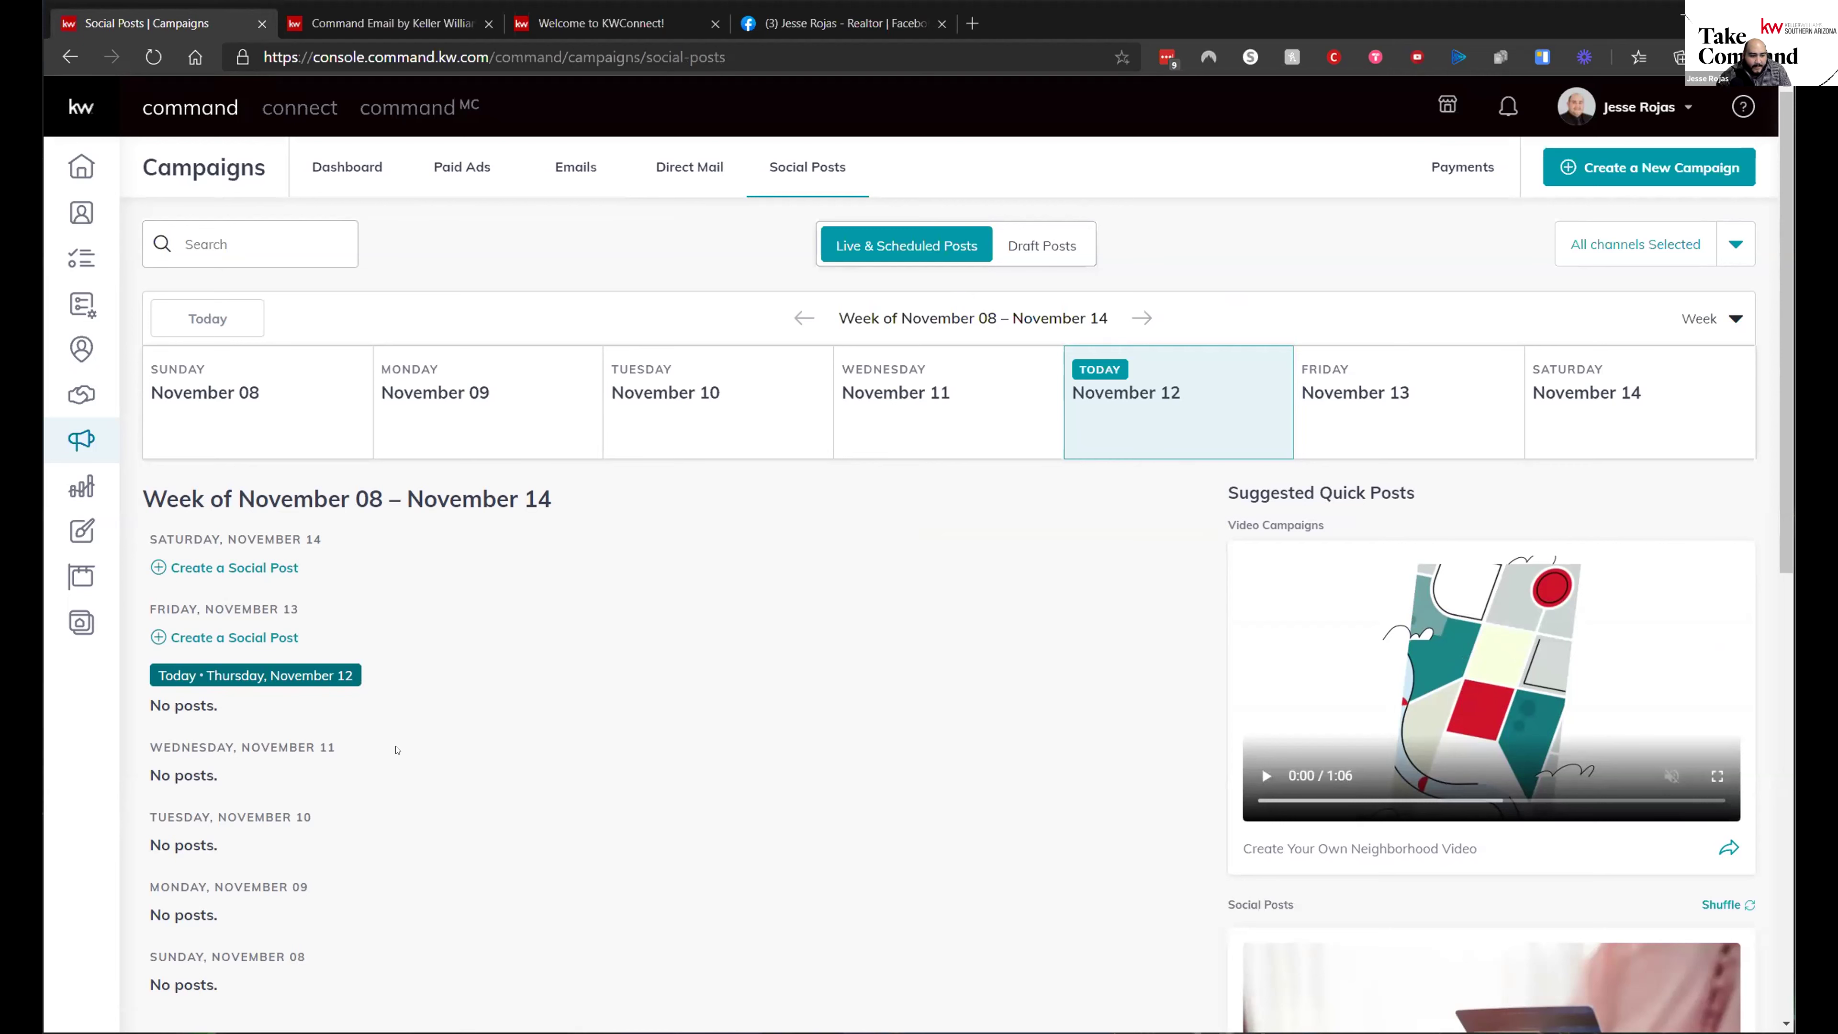
- Create a social post with the 01_KW_FB_Cvr library design, cropped to Wide (1.91:1)
{"action": "left_click", "coordinate": [233, 567]}
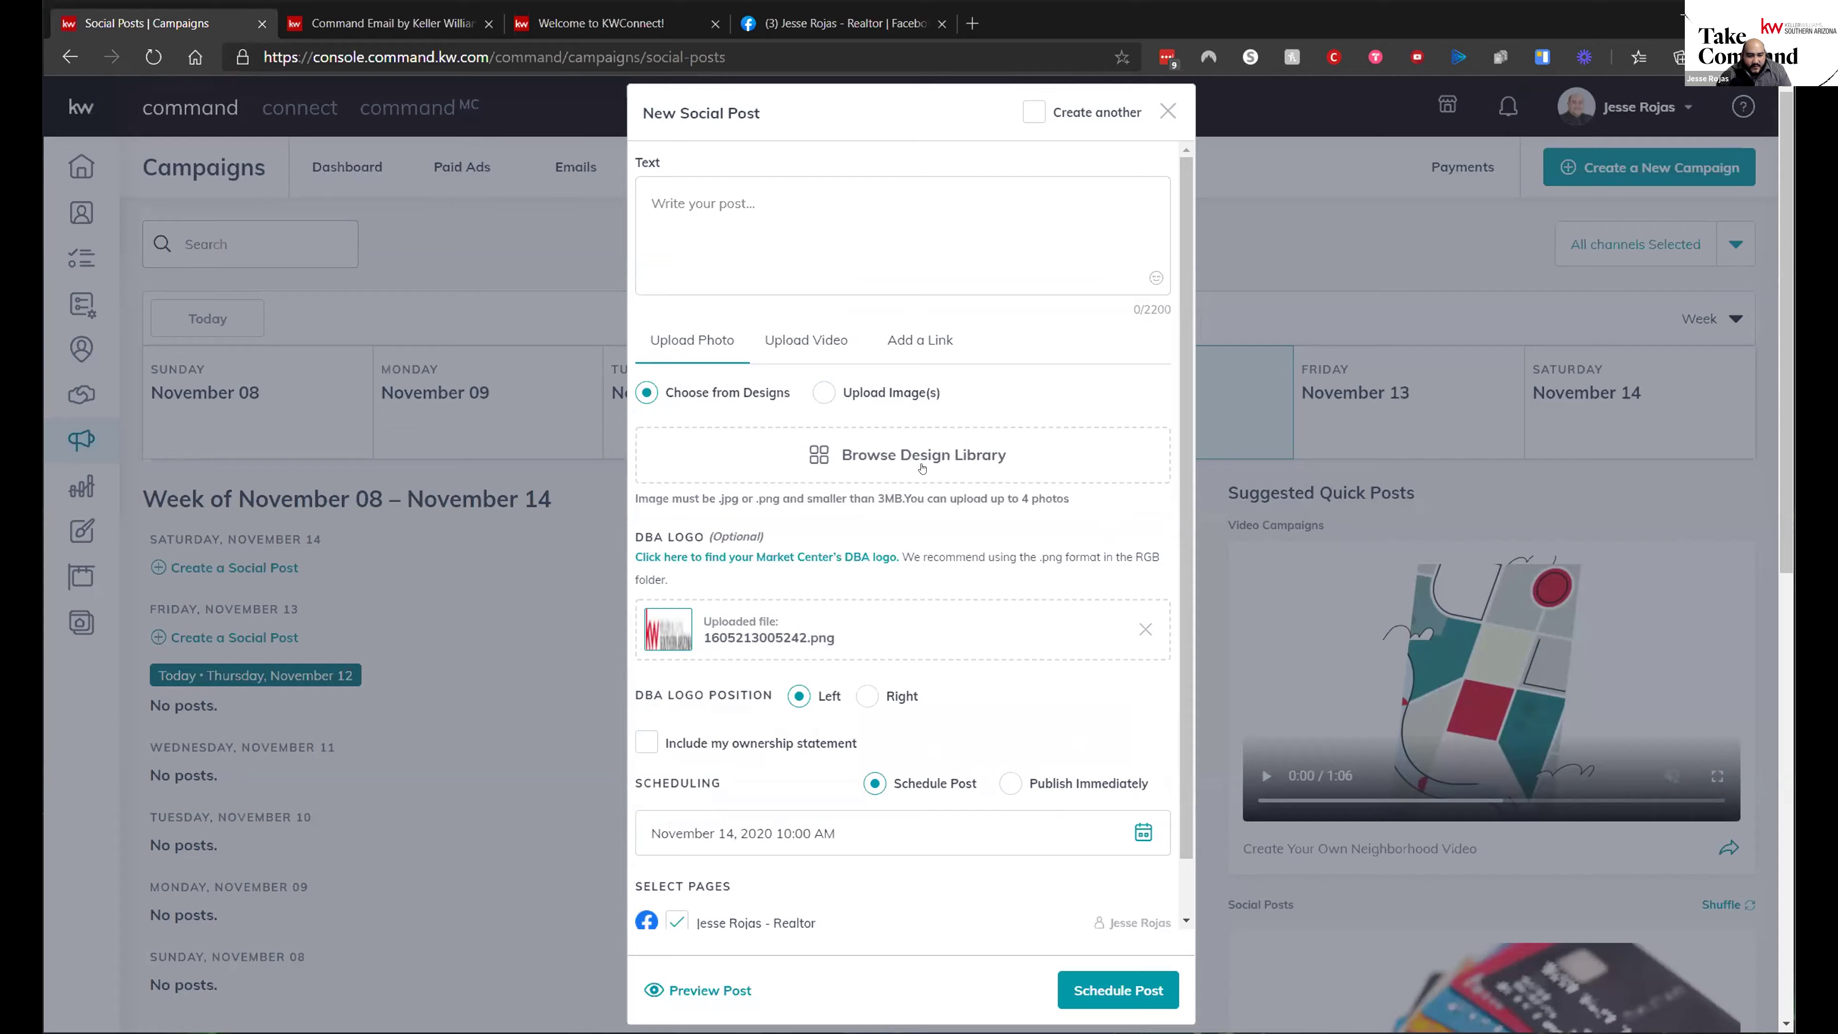
{"action": "left_click", "coordinate": [776, 467]}
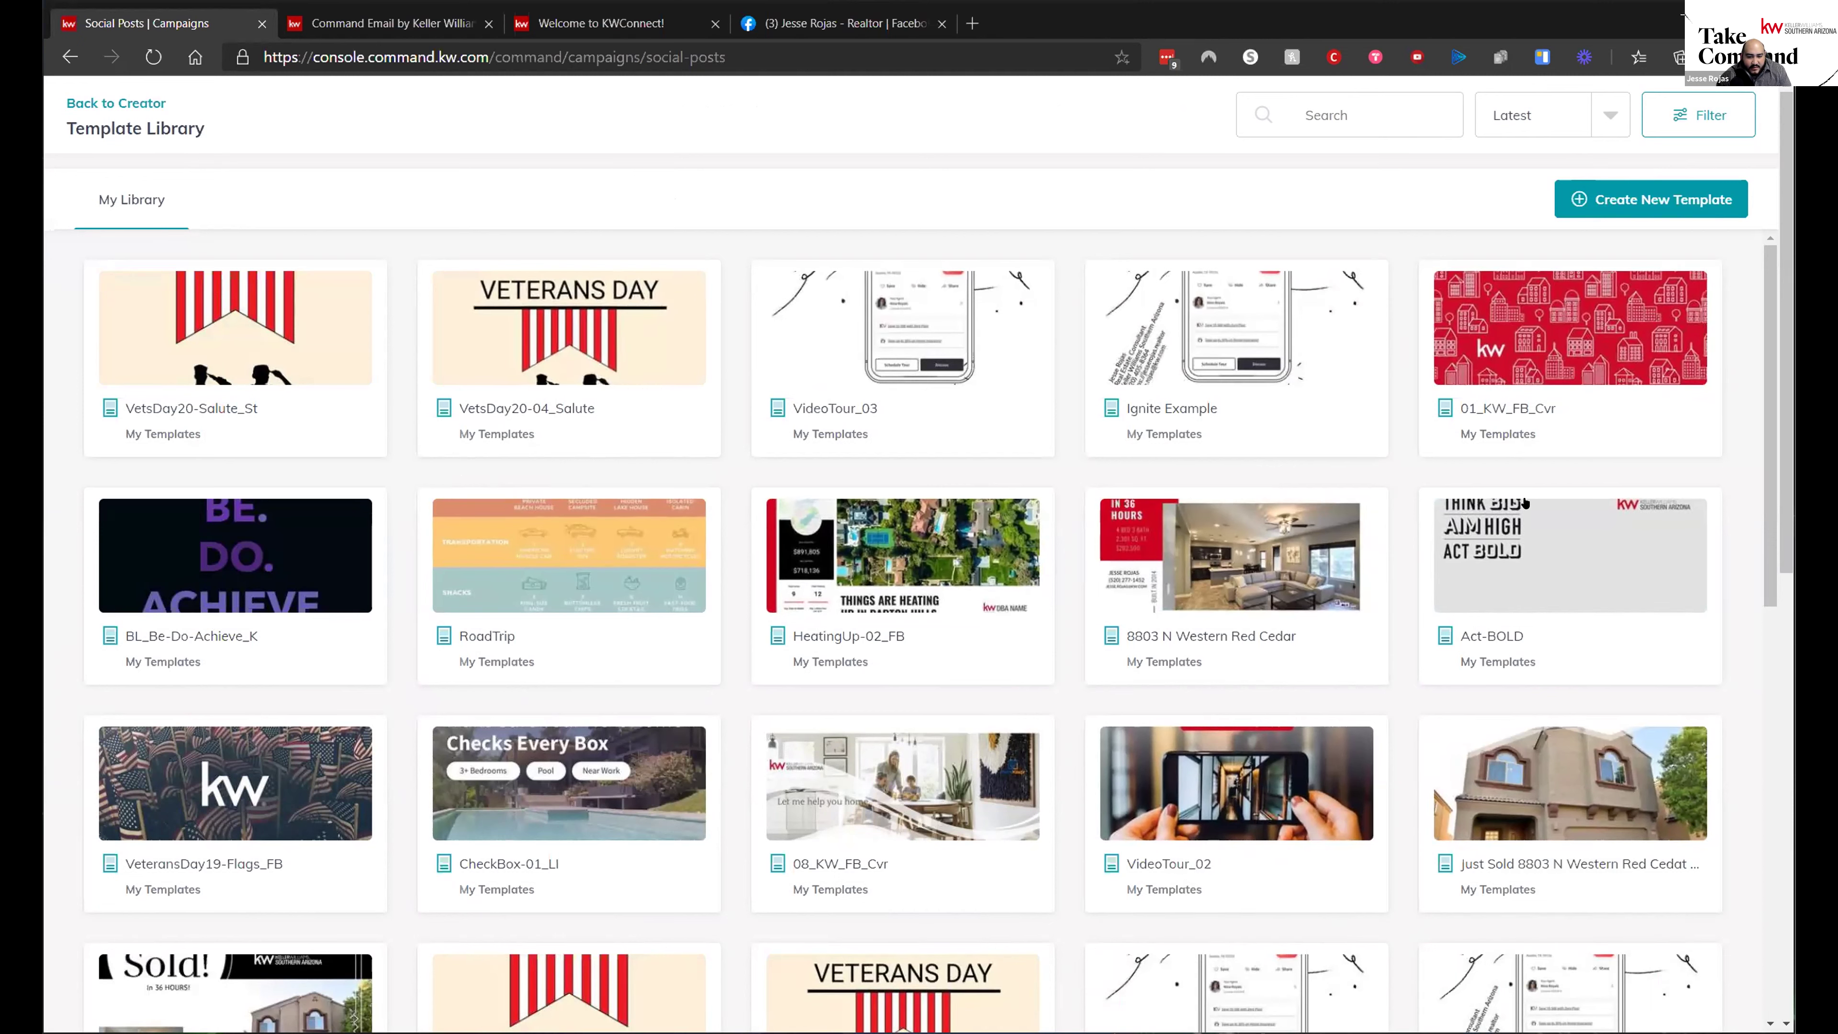
{"action": "left_click", "coordinate": [1551, 384]}
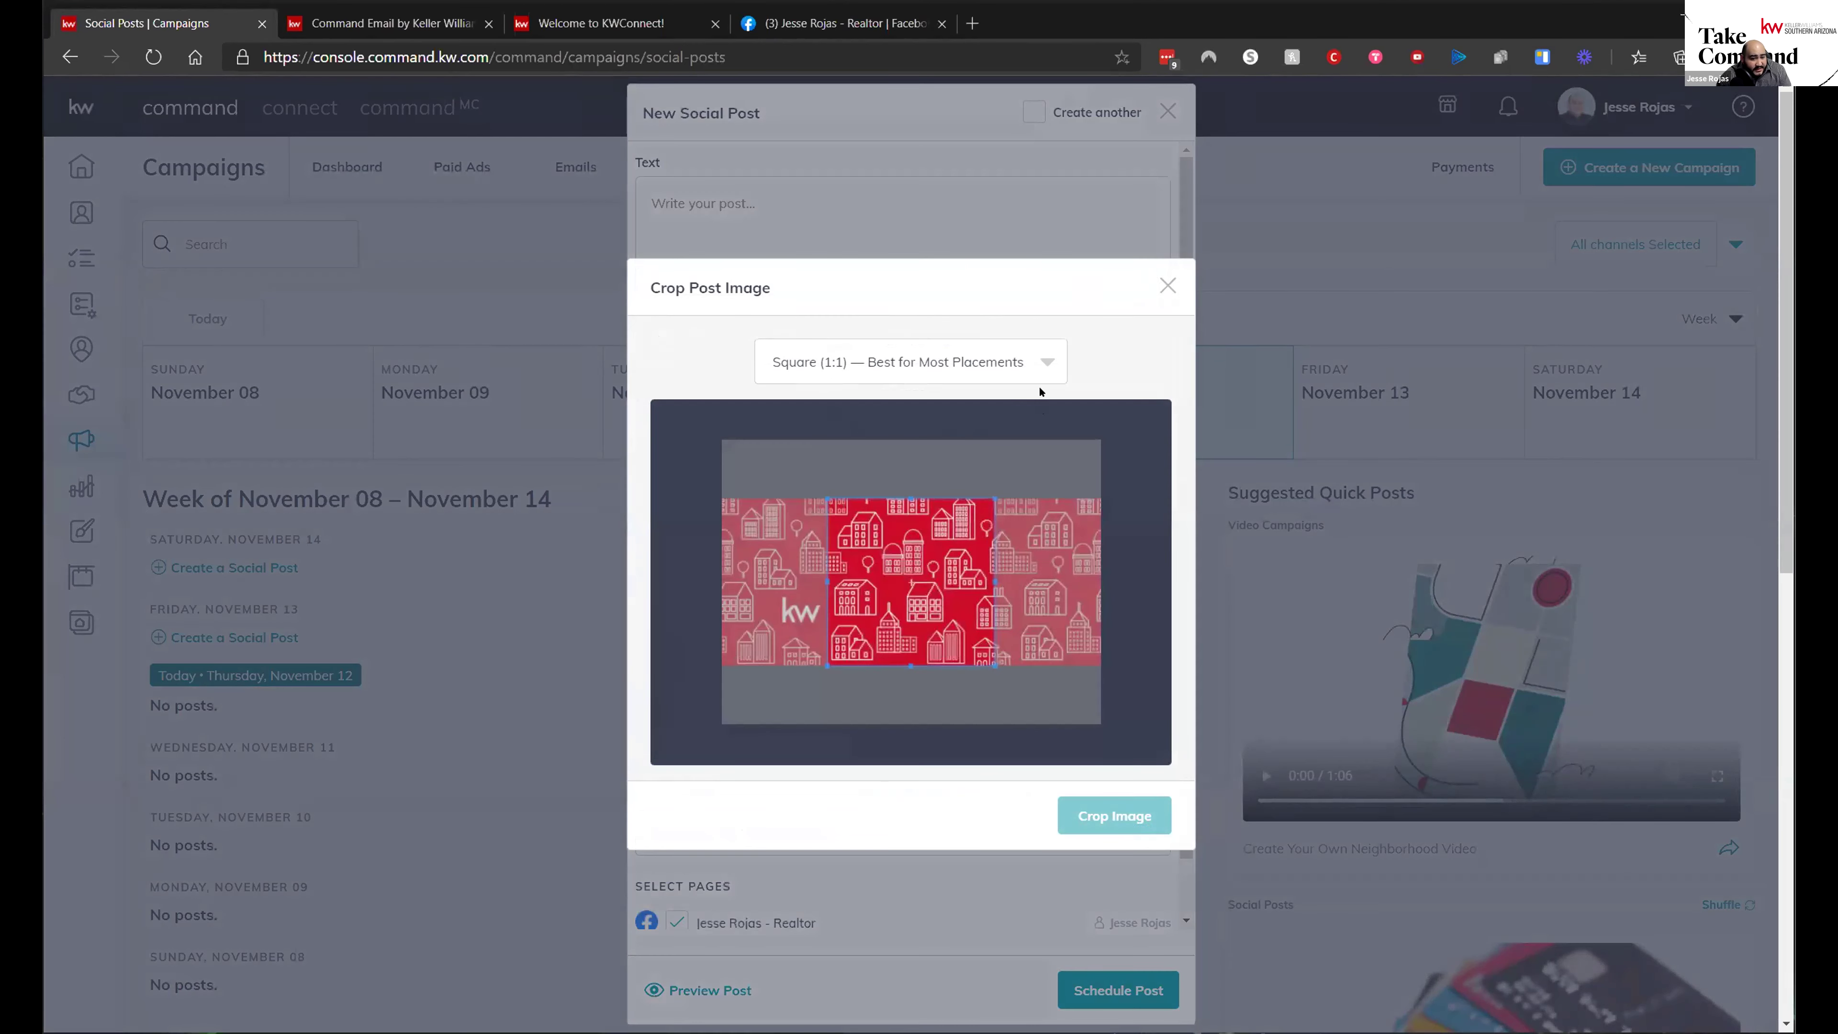
{"action": "left_click", "coordinate": [1046, 361]}
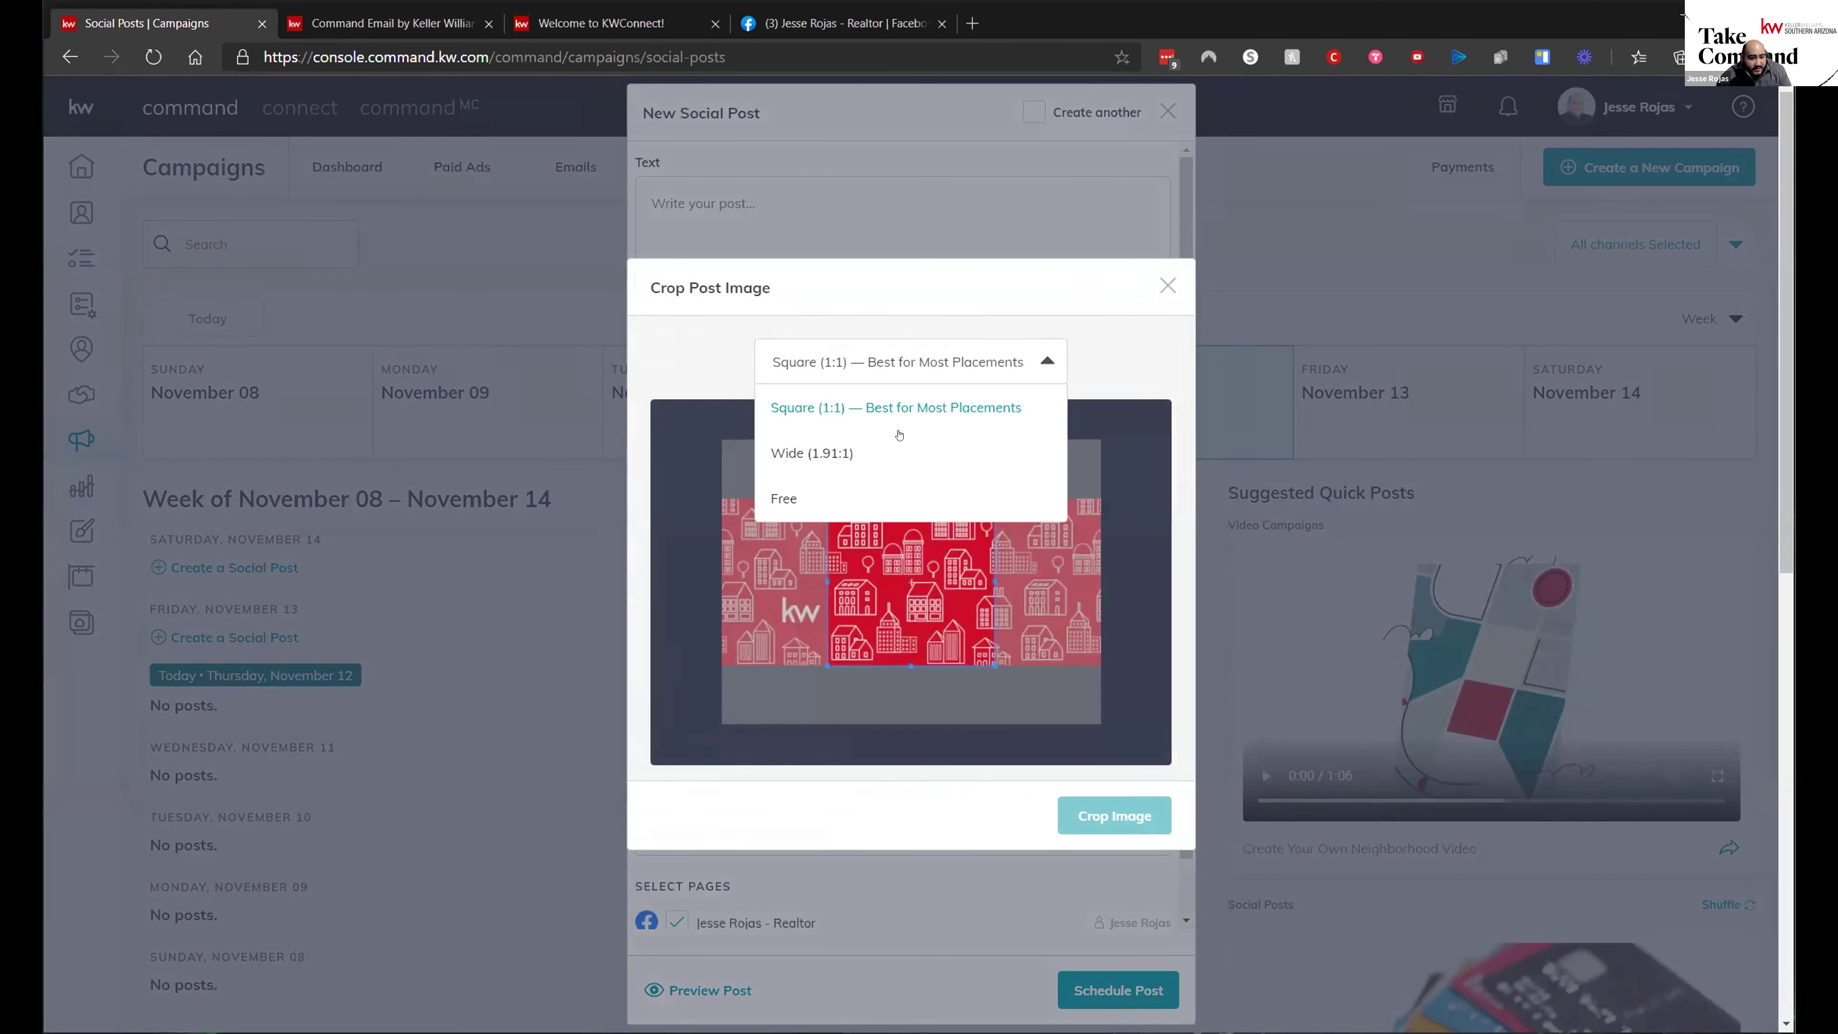
{"action": "left_click", "coordinate": [847, 453]}
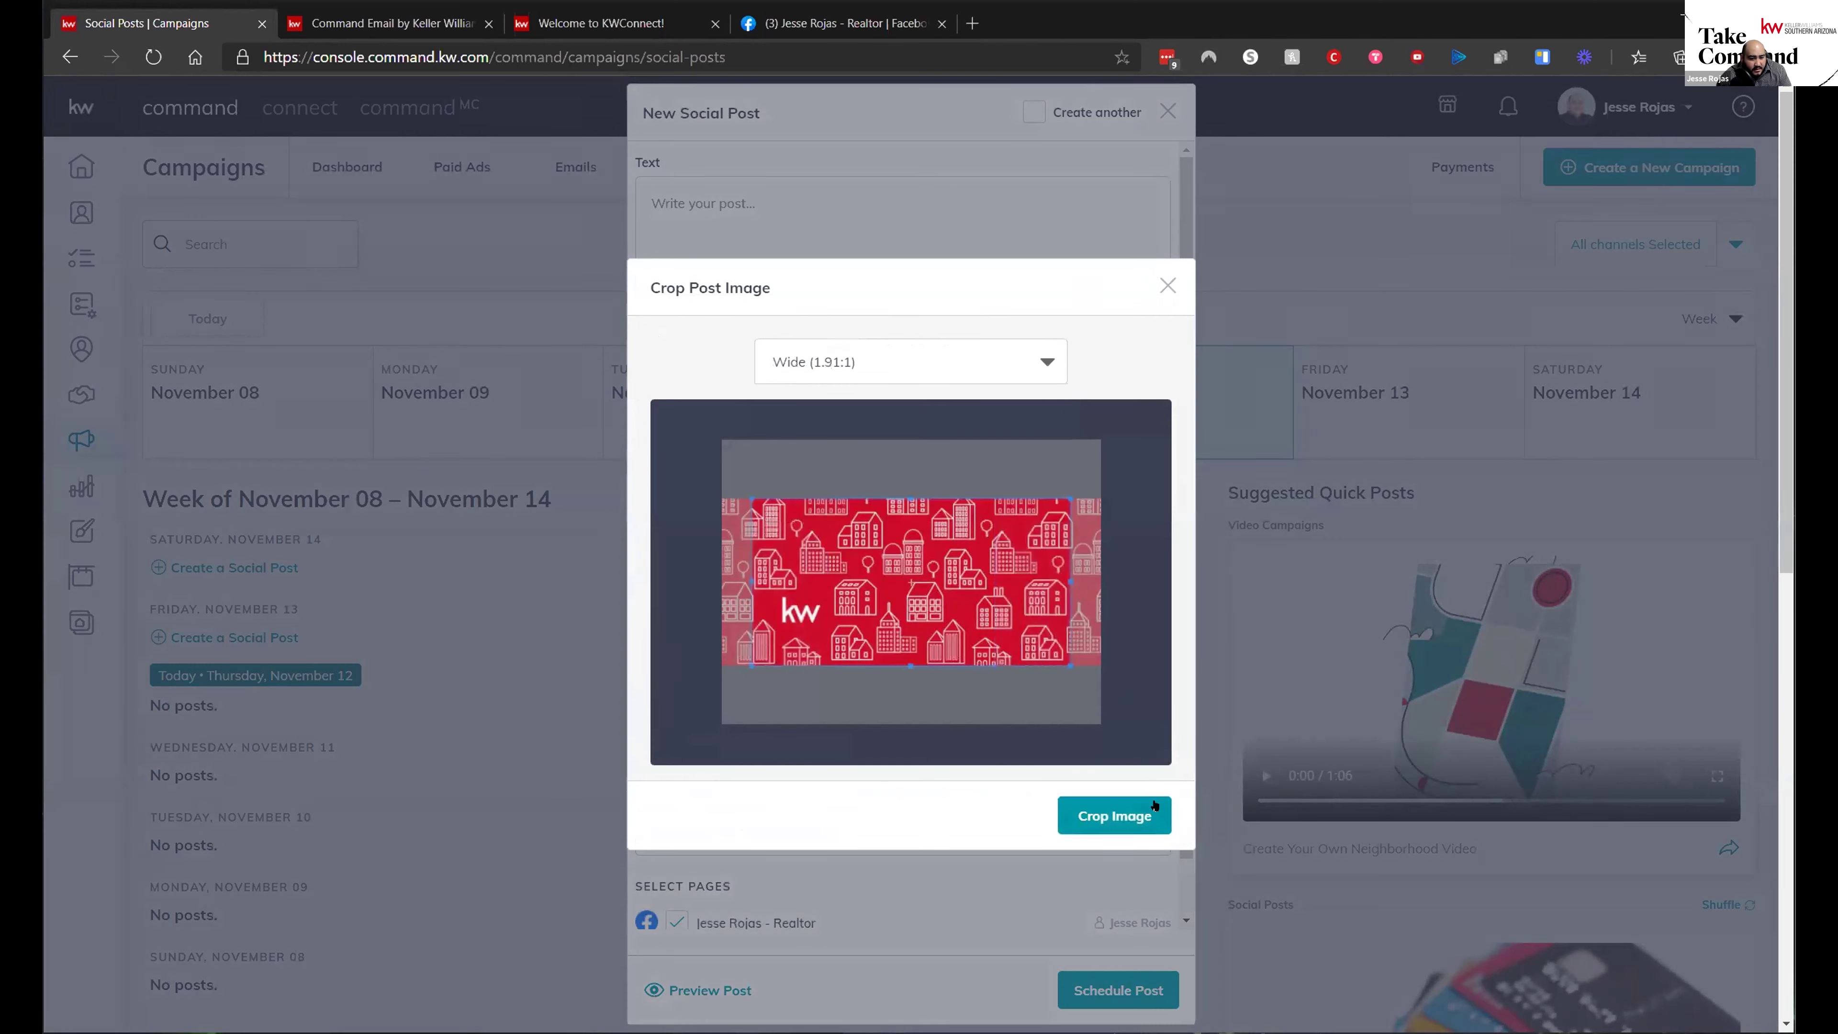
{"action": "left_click", "coordinate": [1140, 818]}
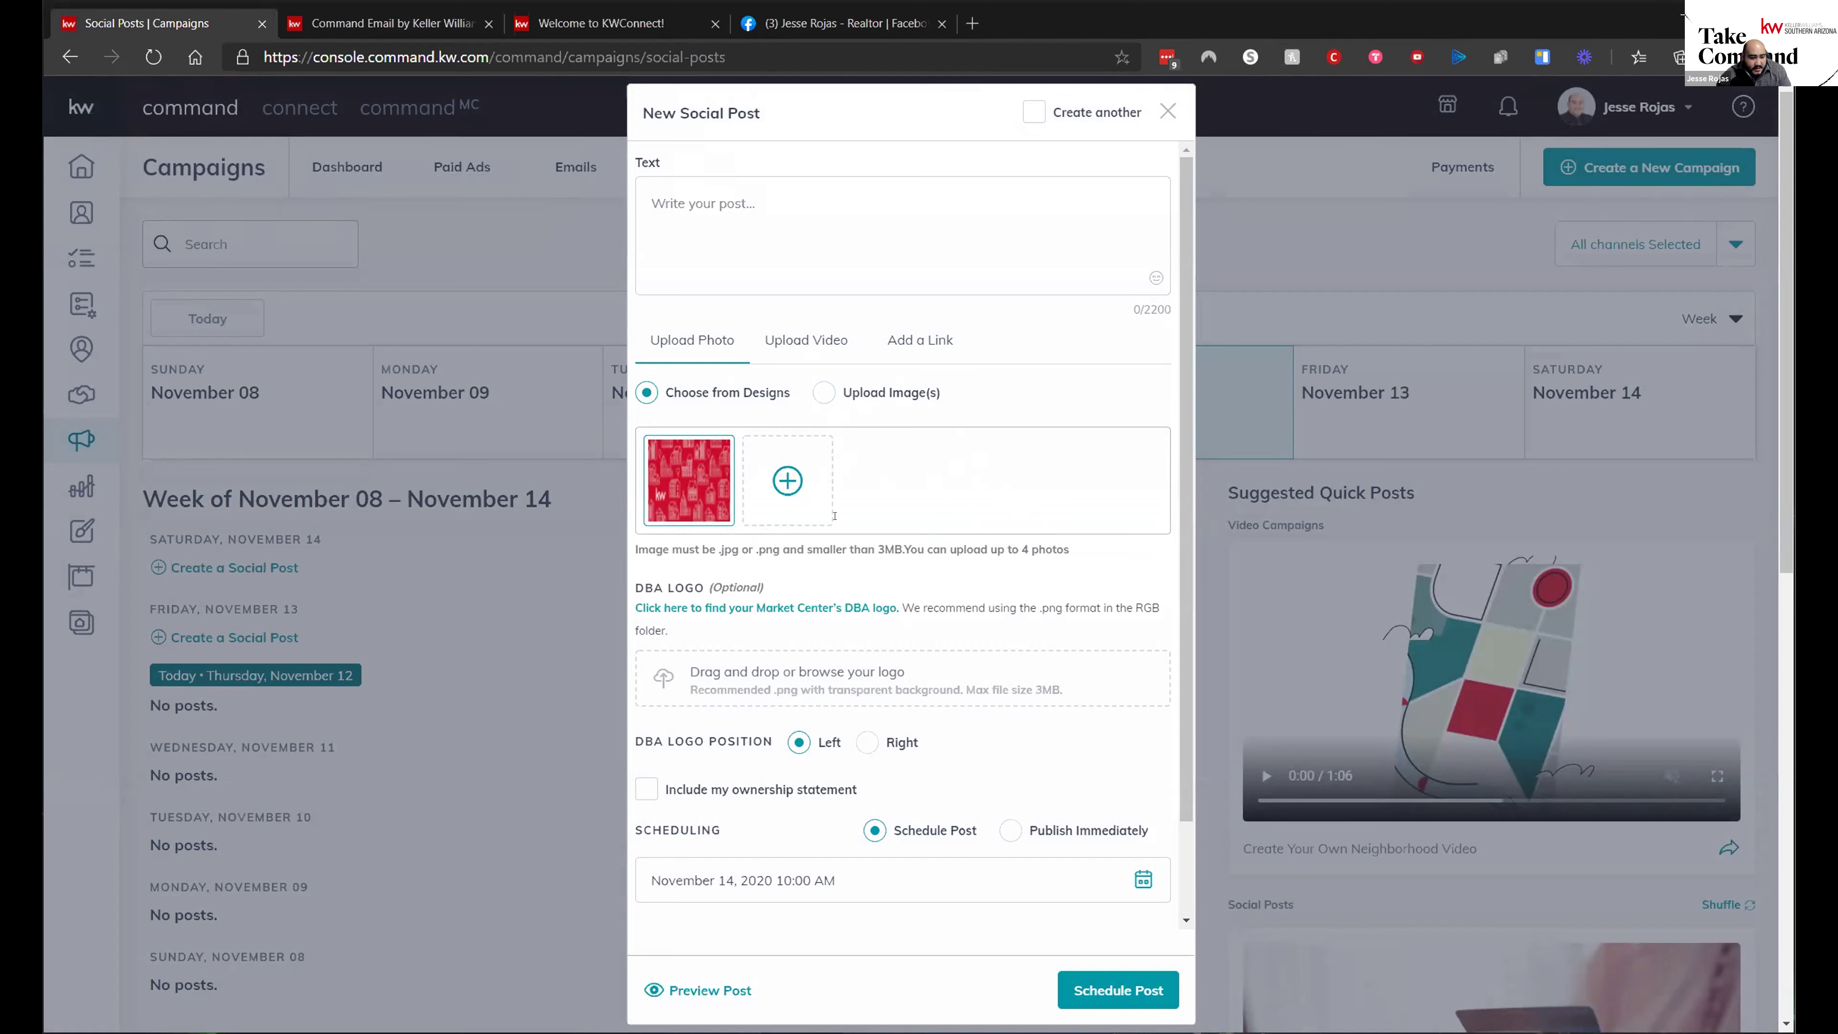
- Highlight and clear the four-photo limit hint, then switch the post to Upload Video
{"action": "left_click_drag", "start_coordinate": [1065, 549], "coordinate": [997, 549]}
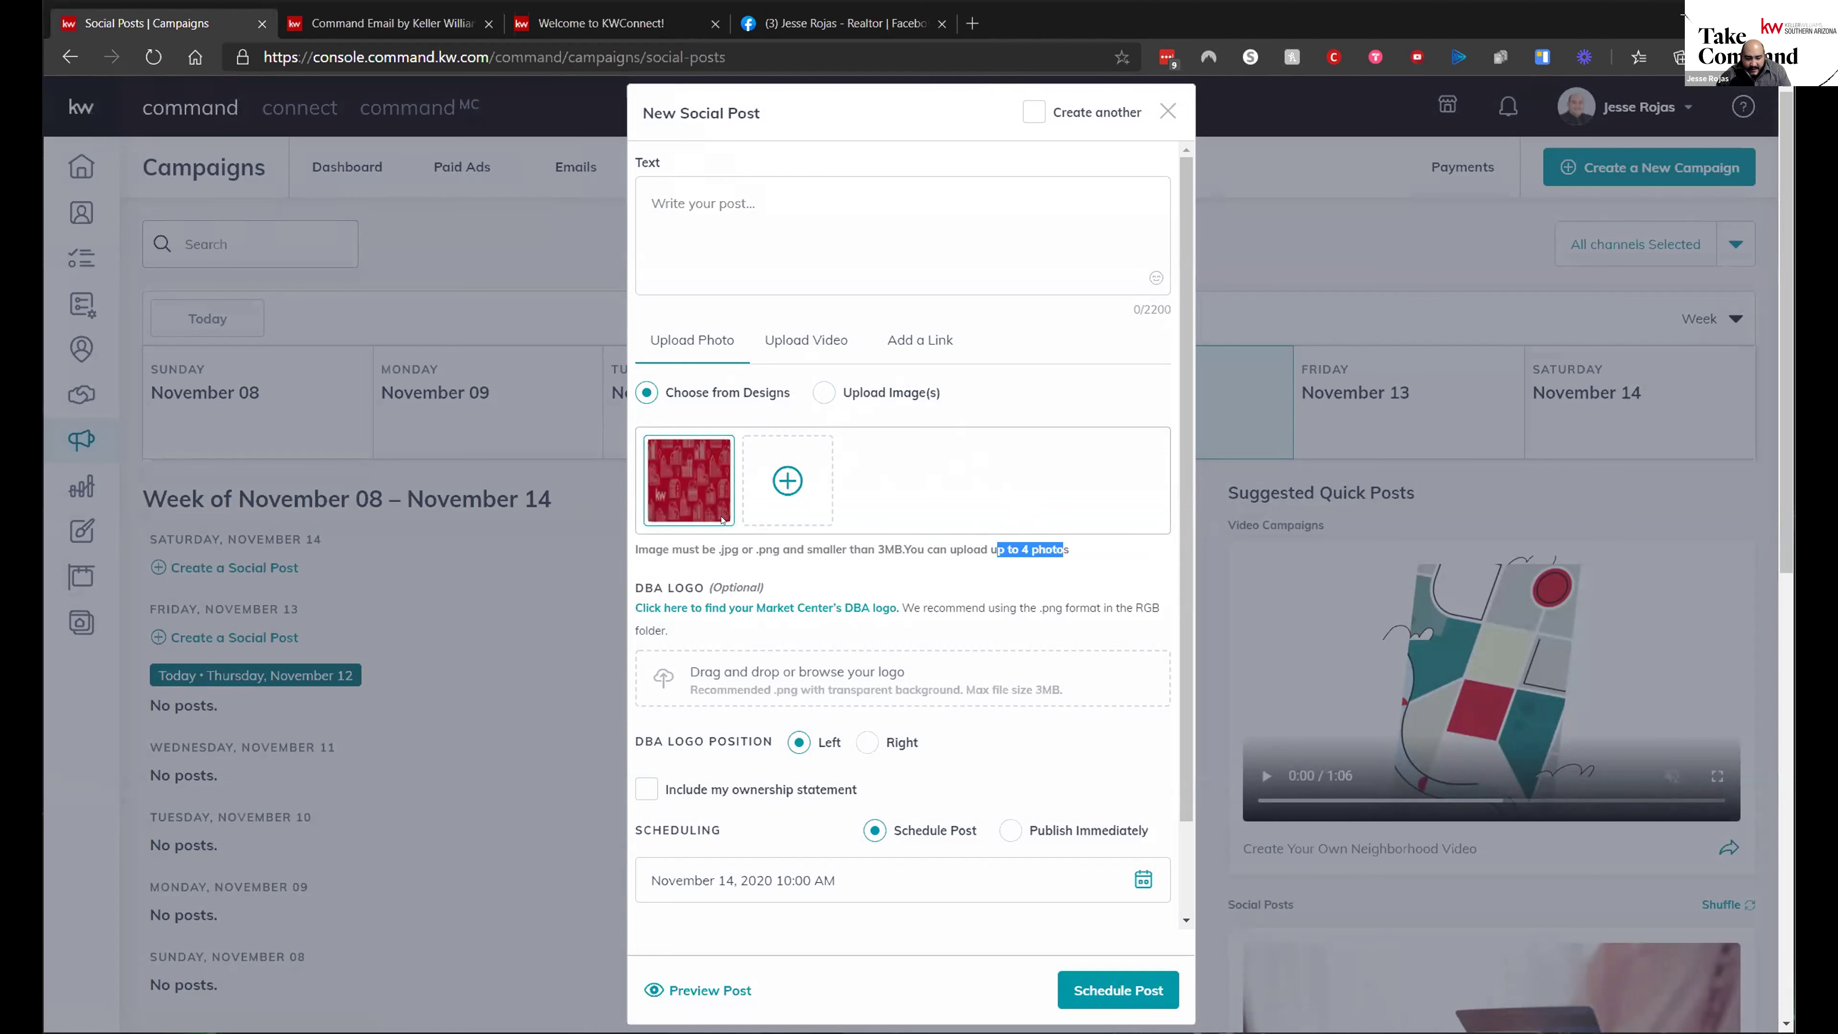
{"action": "mouse_move", "coordinate": [659, 461]}
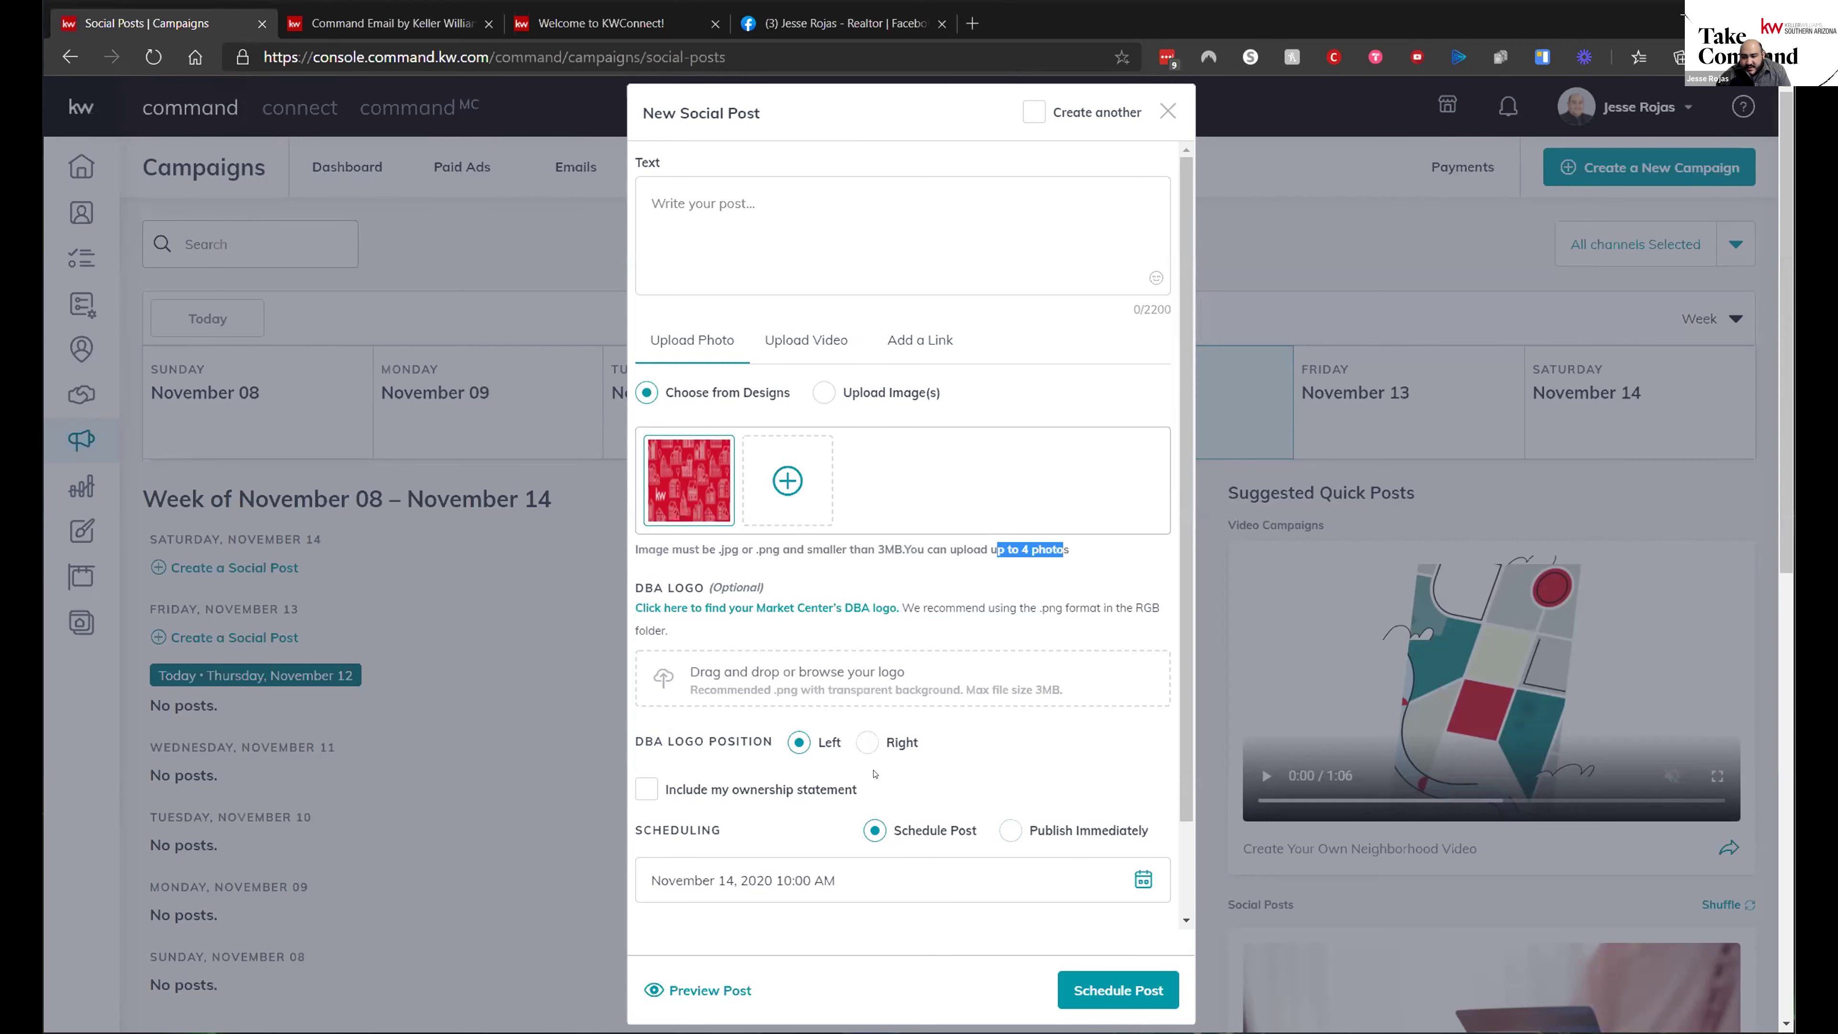
{"action": "mouse_move", "coordinate": [697, 514]}
{"action": "left_click", "coordinate": [957, 592]}
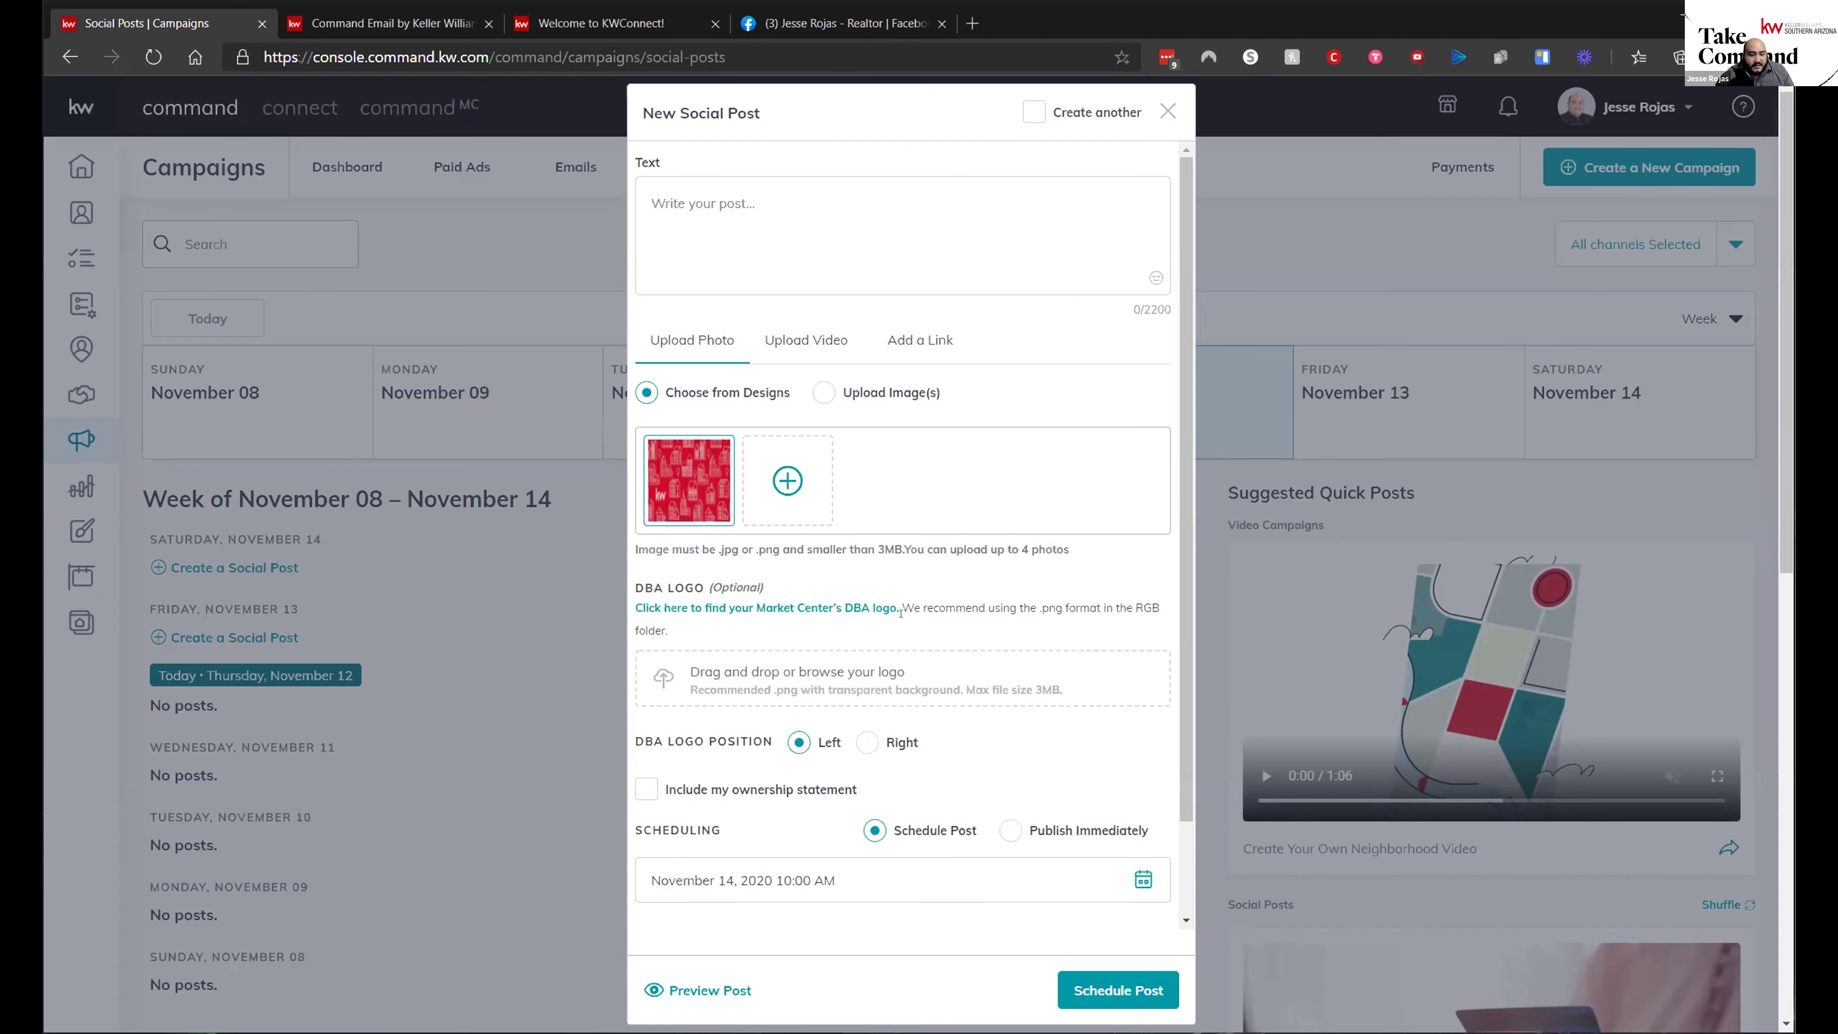
{"action": "left_click", "coordinate": [806, 340]}
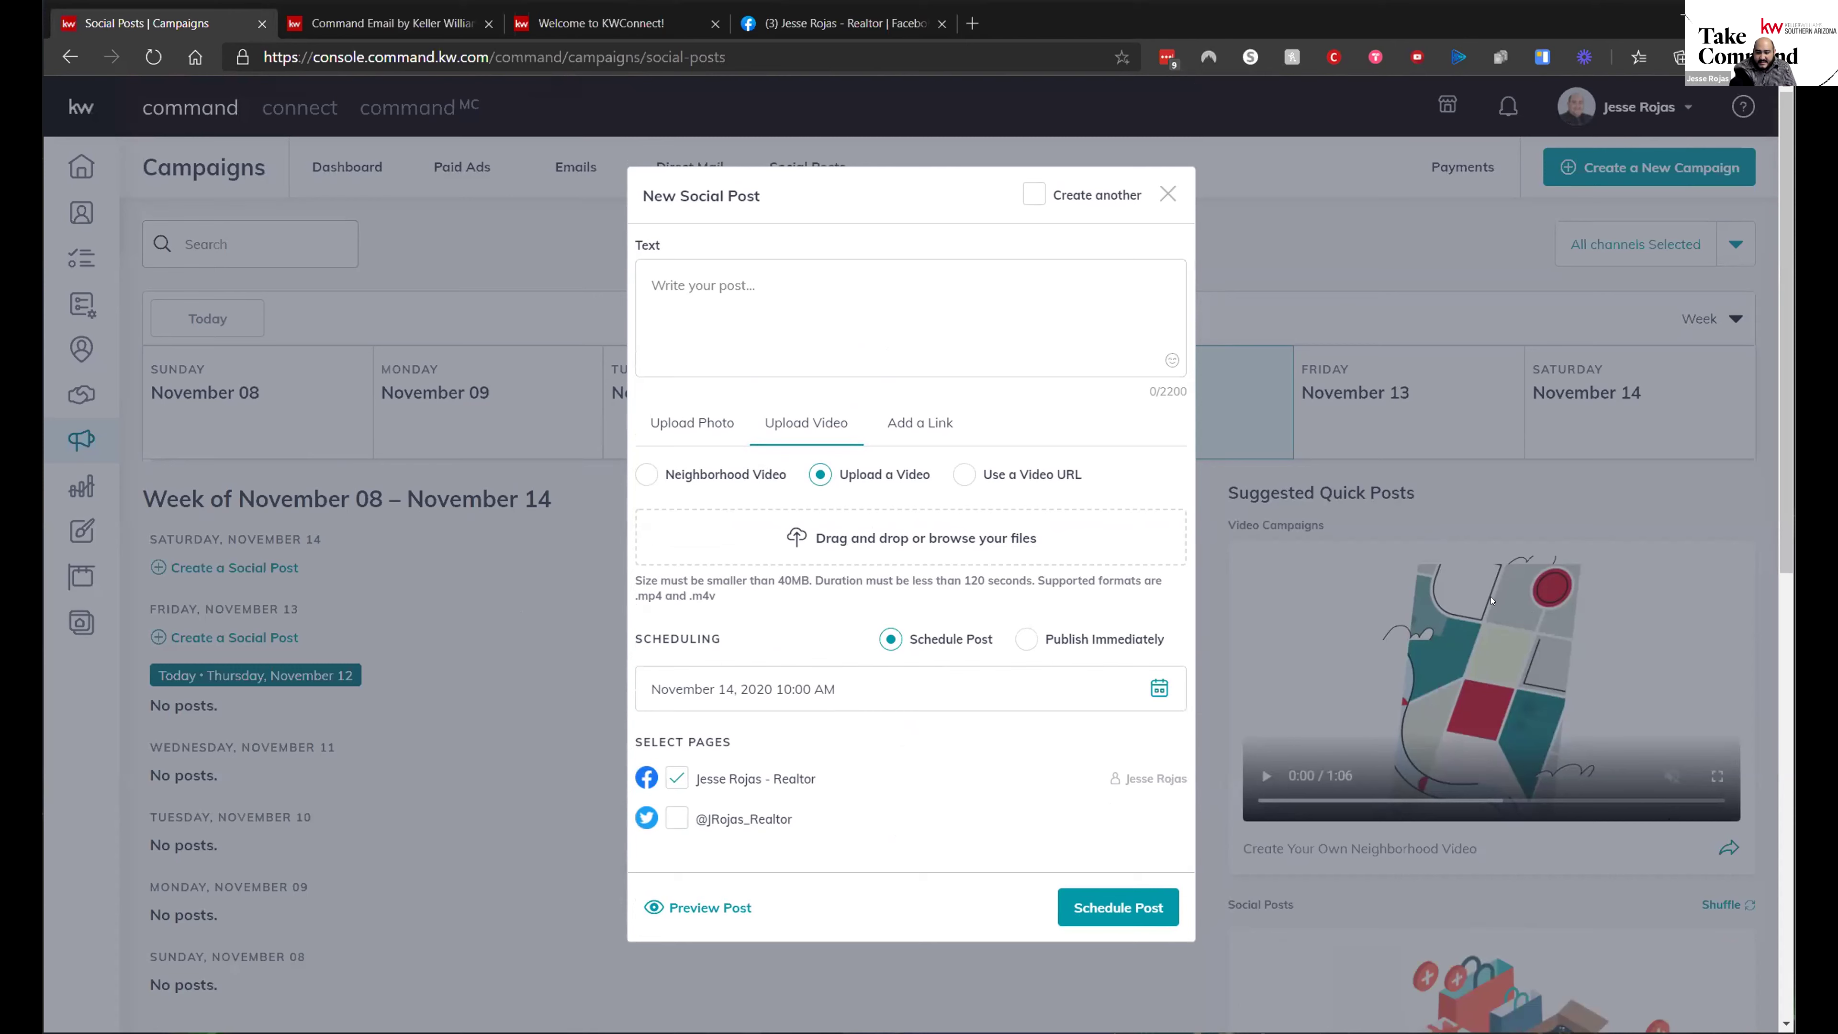
- Attach the Oro Valley neighborhood video from the neighborhood video designs
{"action": "left_click", "coordinate": [1441, 653]}
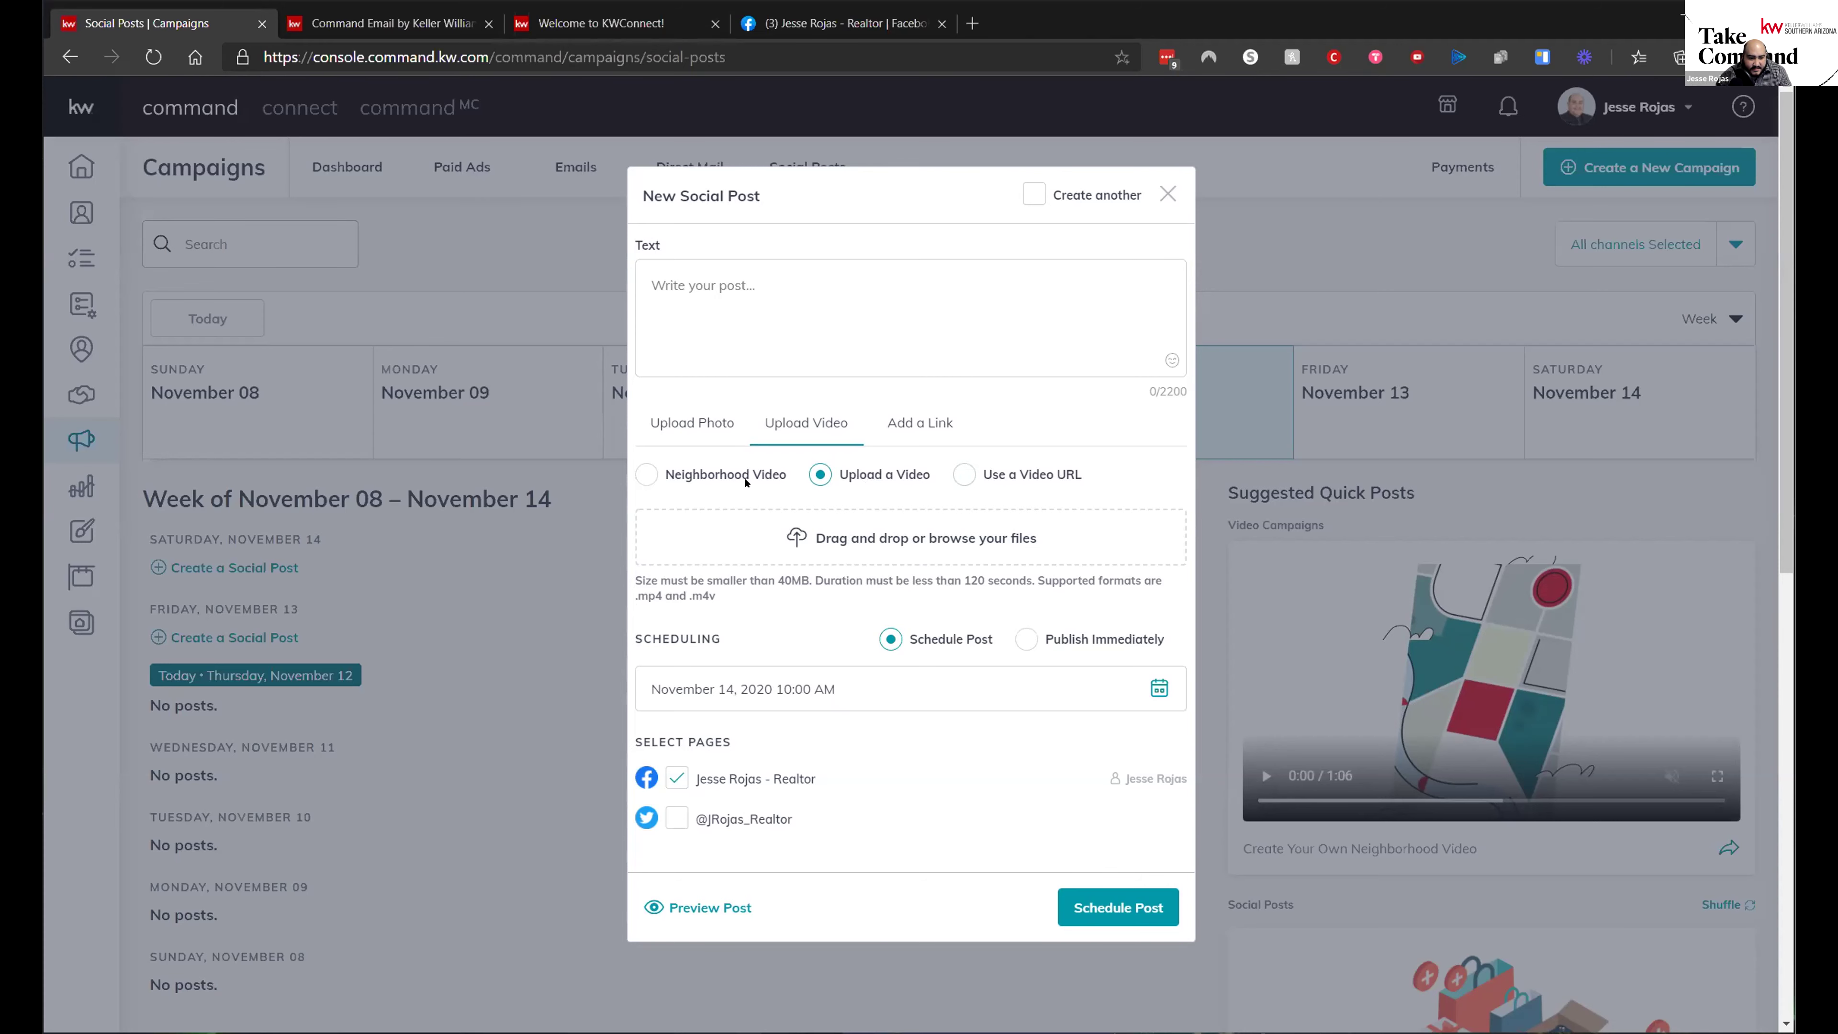
{"action": "left_click", "coordinate": [646, 474]}
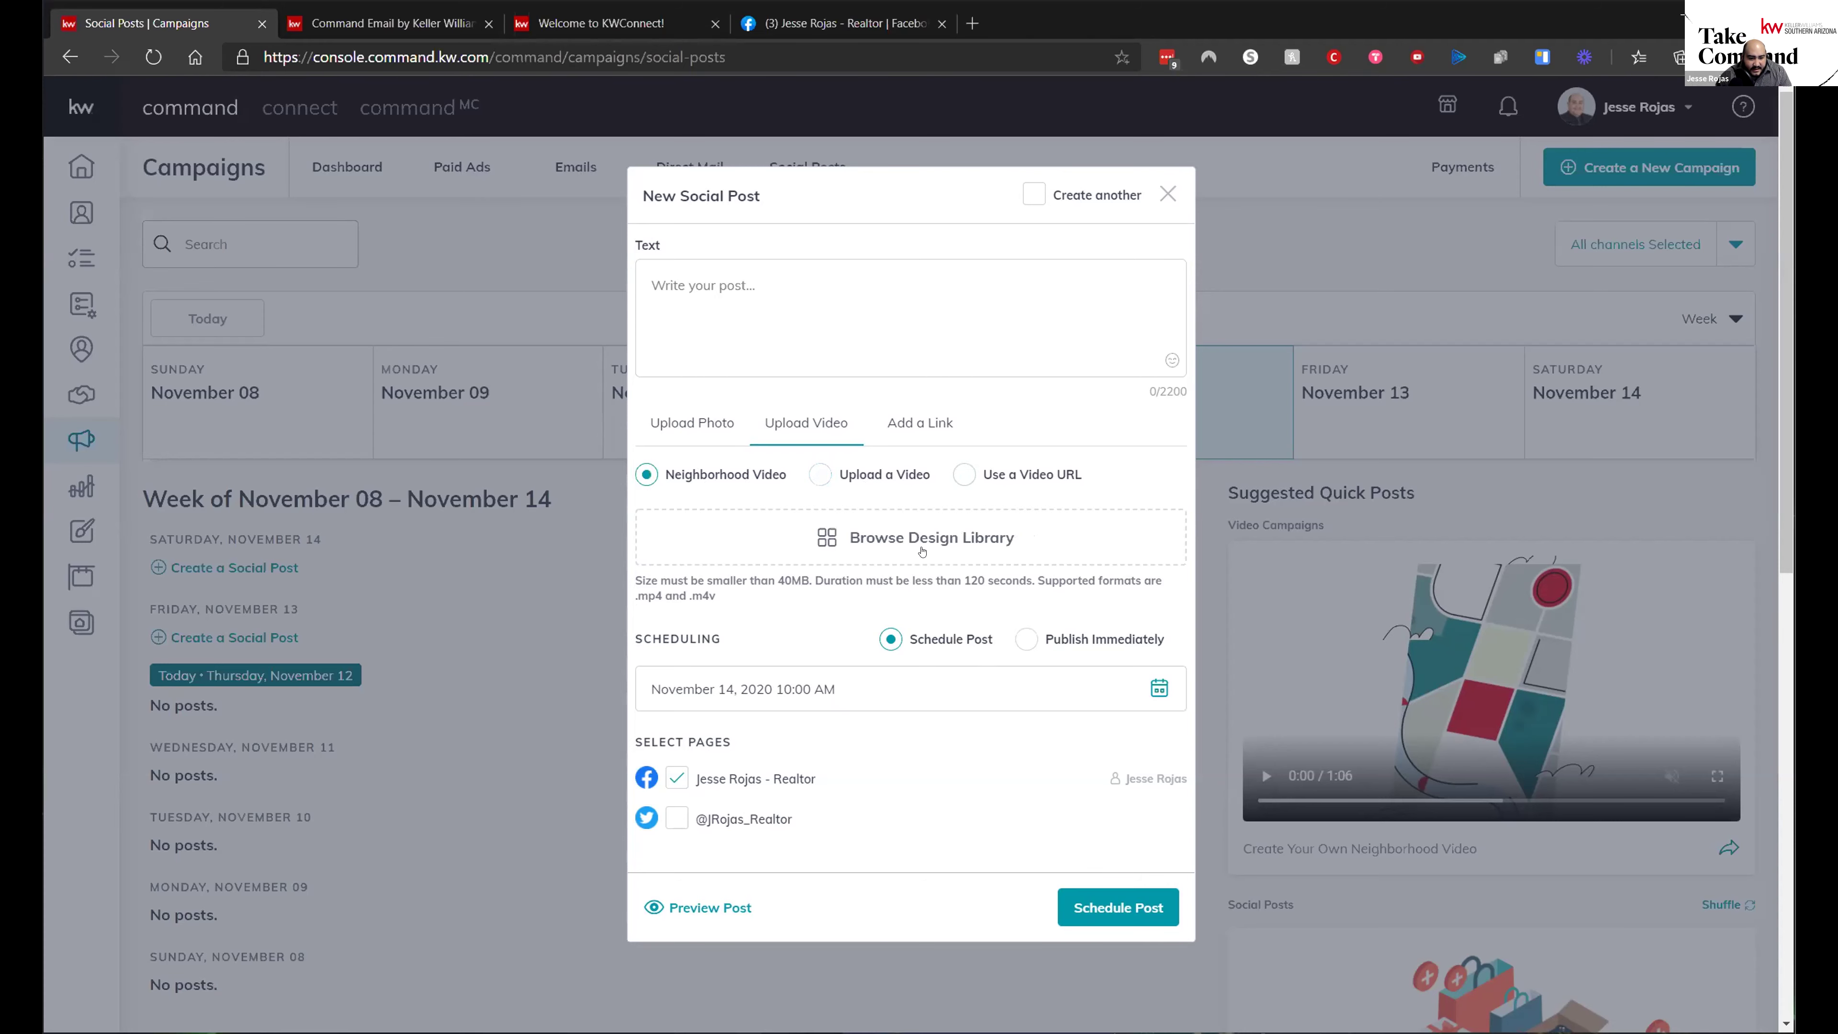
{"action": "left_click", "coordinate": [921, 540]}
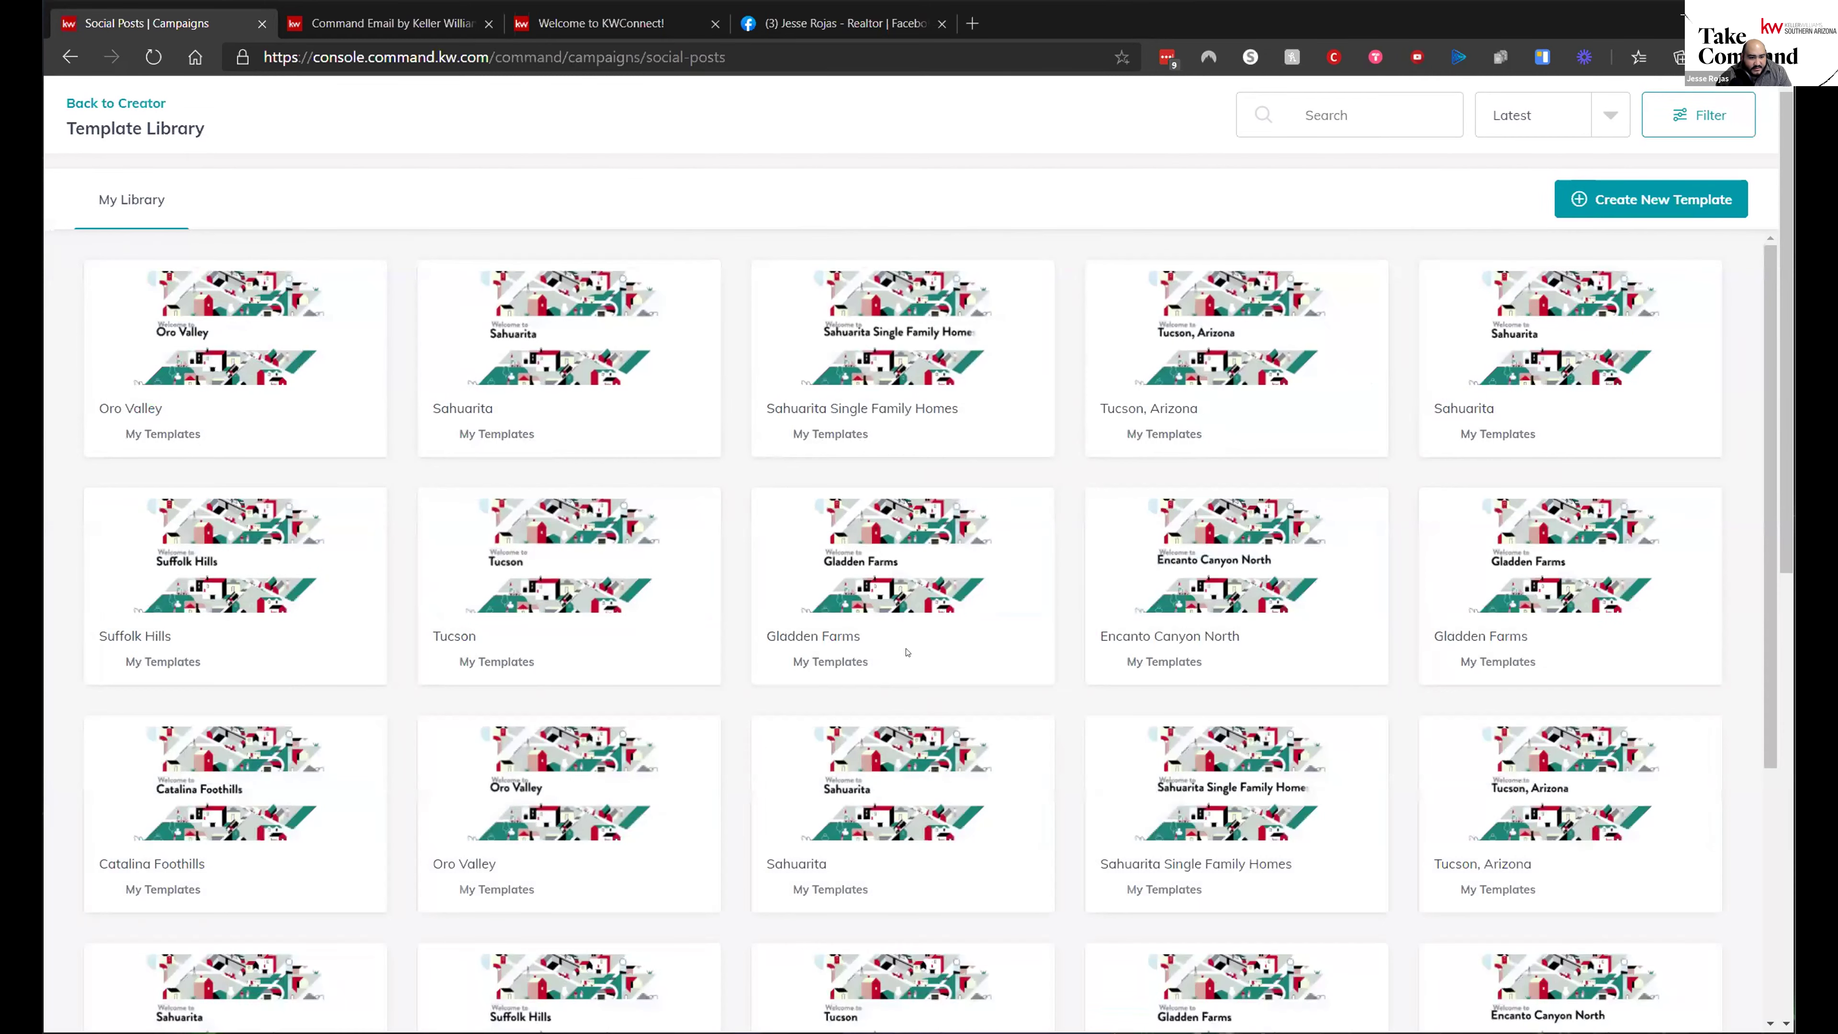
{"action": "left_click", "coordinate": [182, 332]}
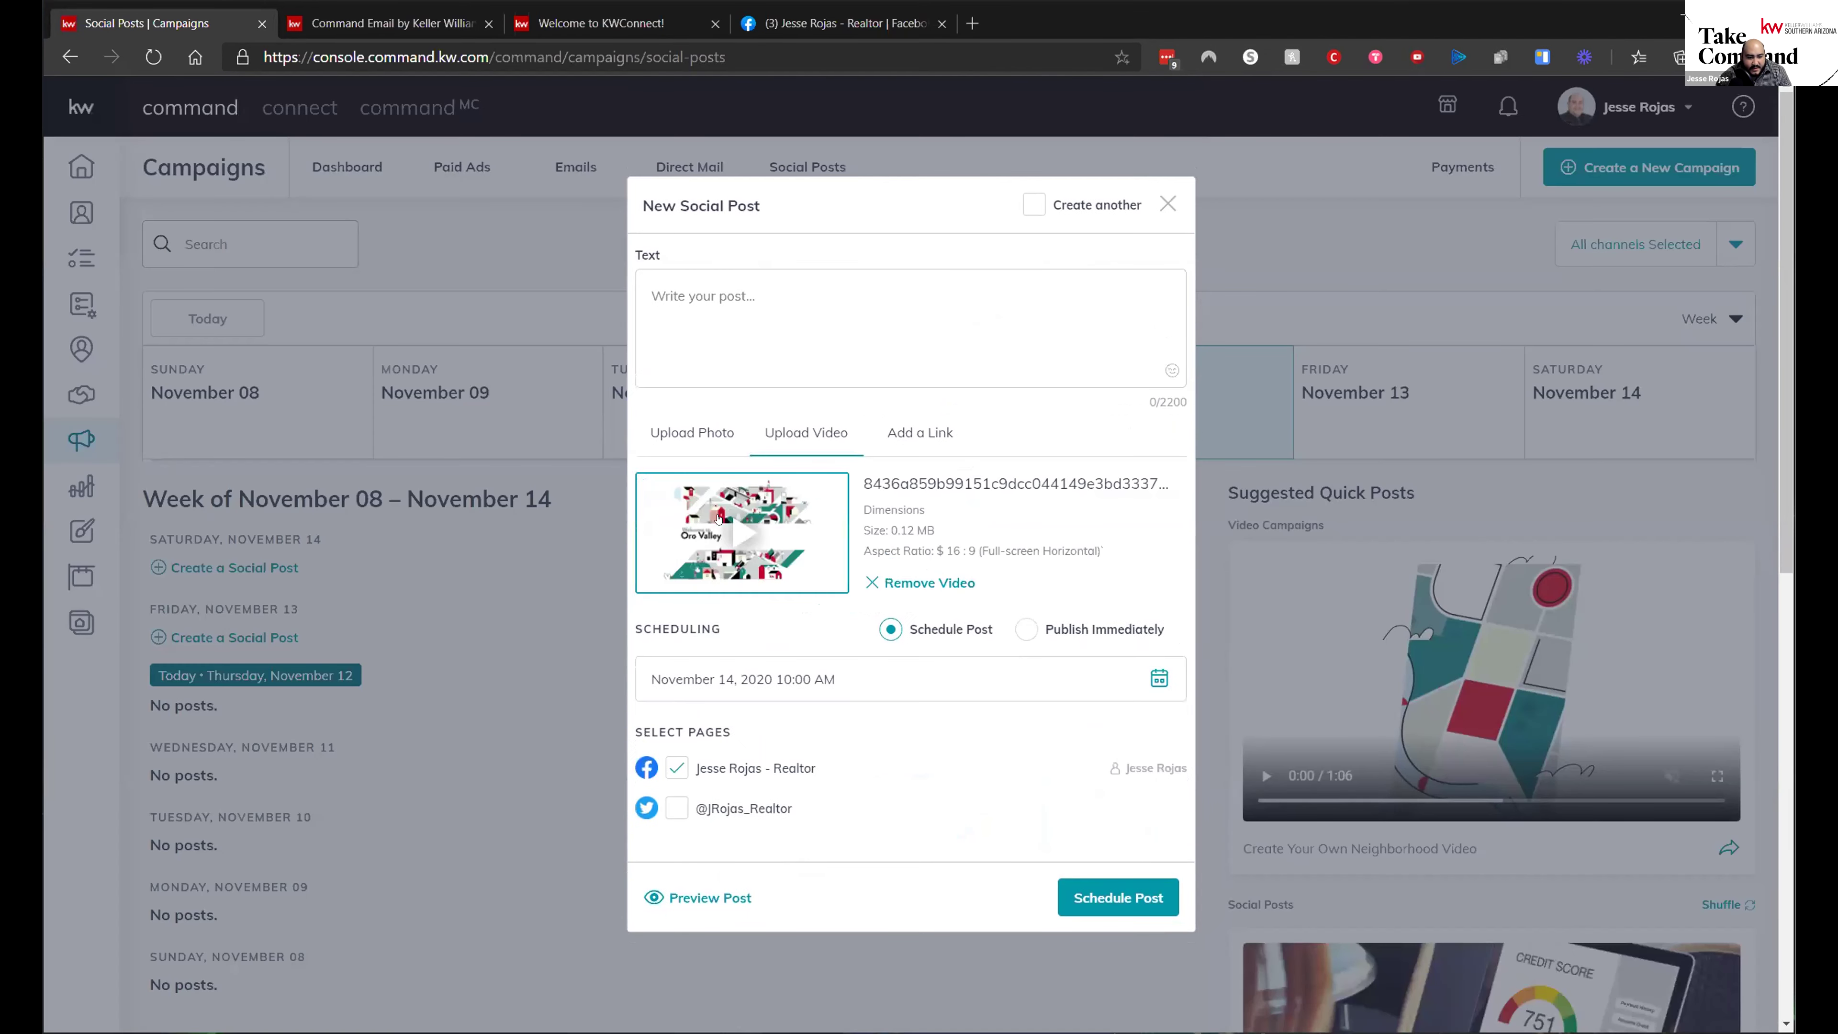
- Preview the Oro Valley video full screen, pause it, and switch the post to Add a Link
{"action": "left_click", "coordinate": [727, 529]}
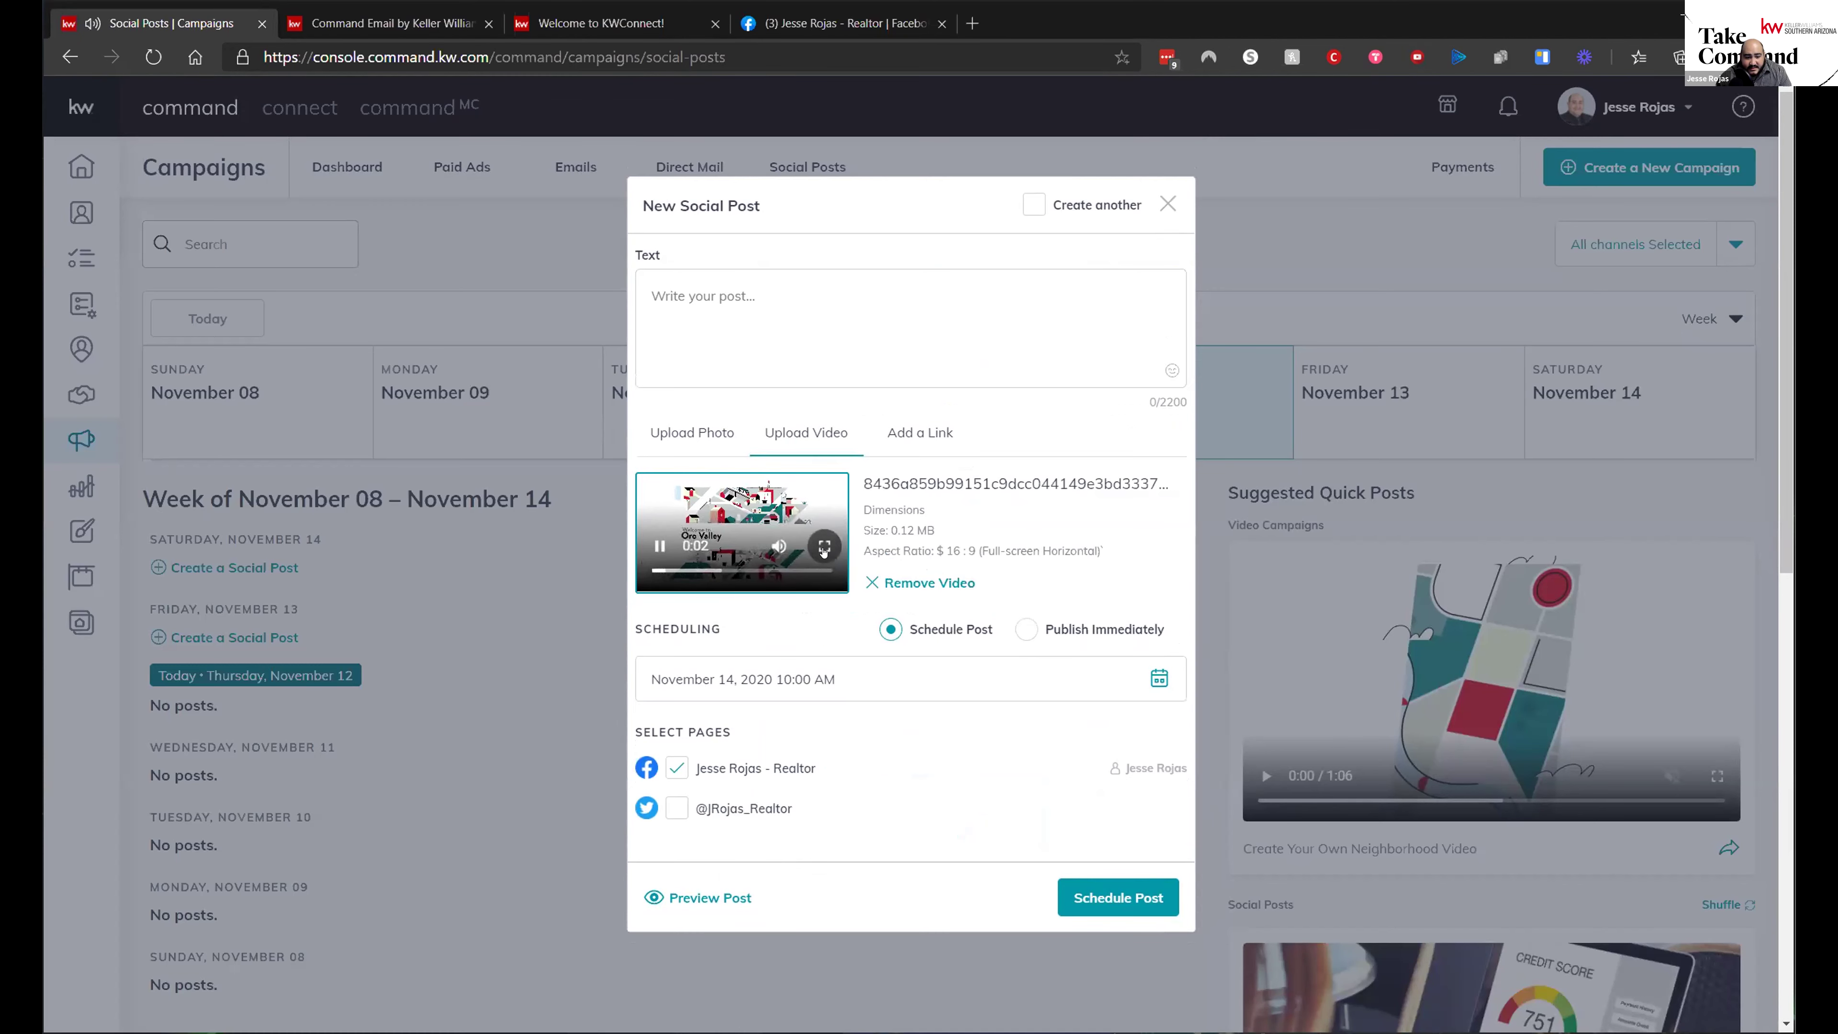
{"action": "left_click", "coordinate": [823, 548]}
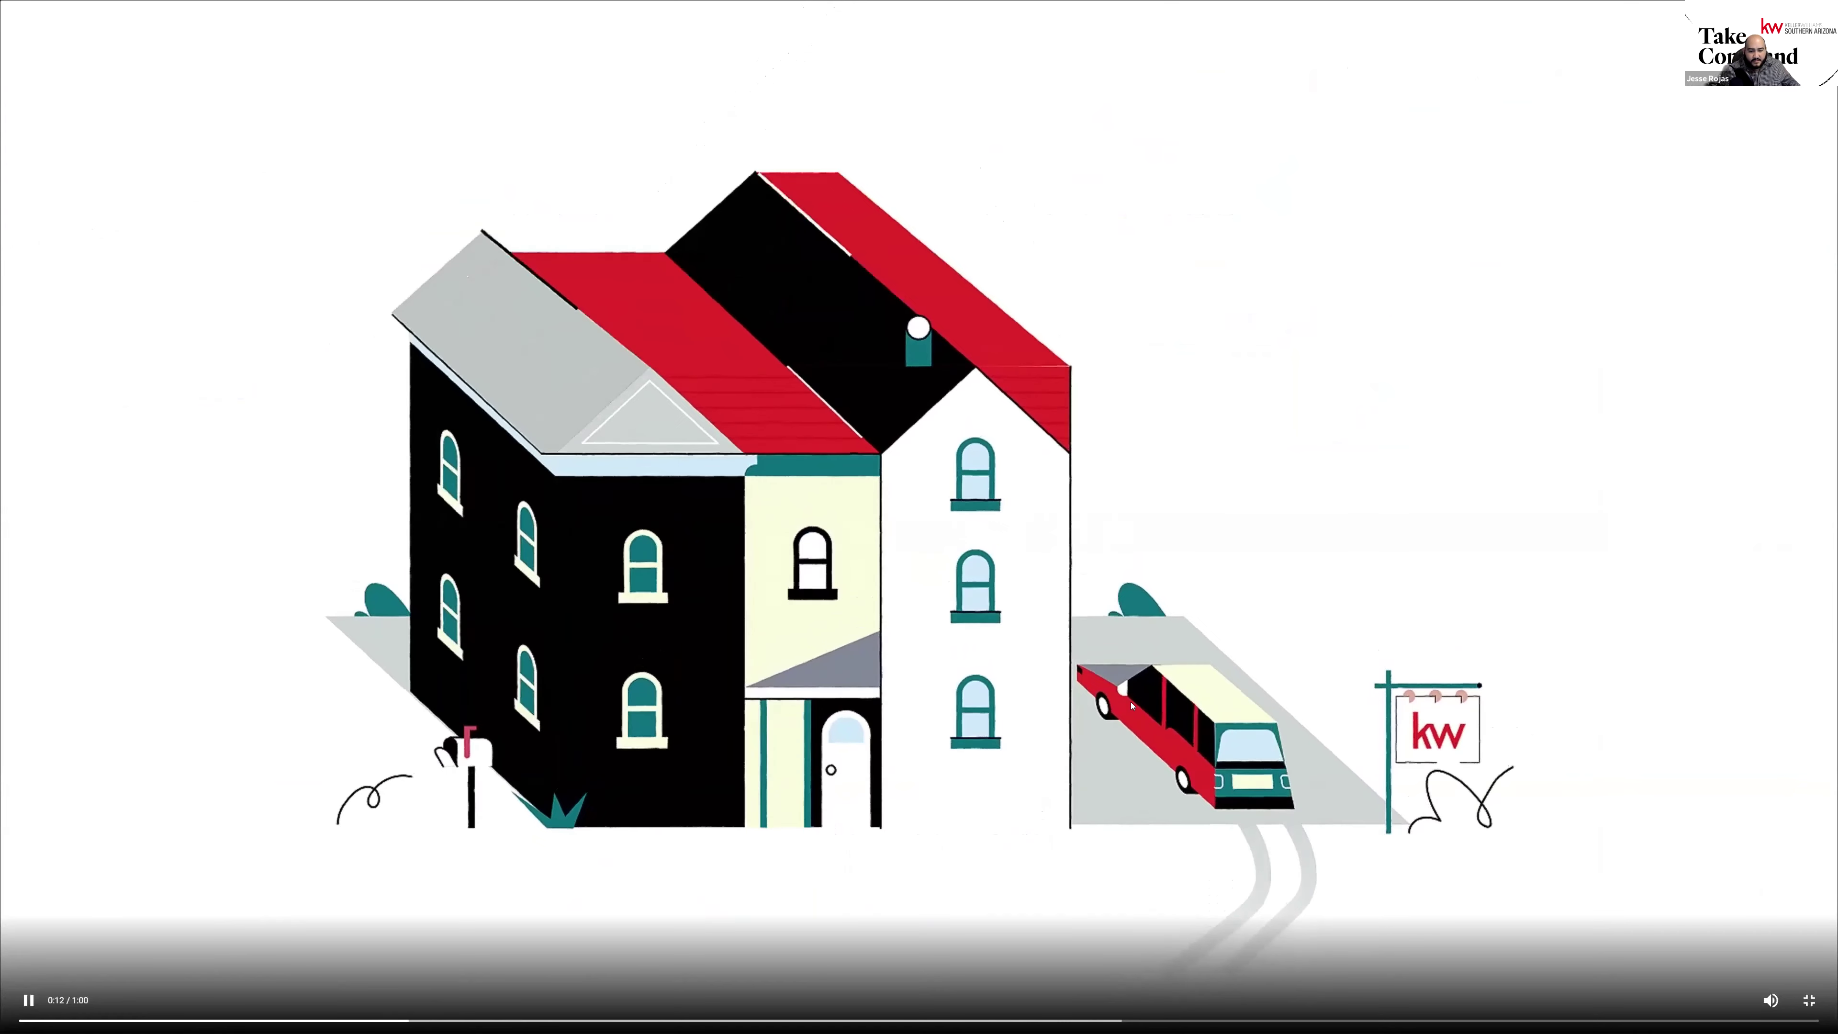
{"action": "key", "text": "Escape"}
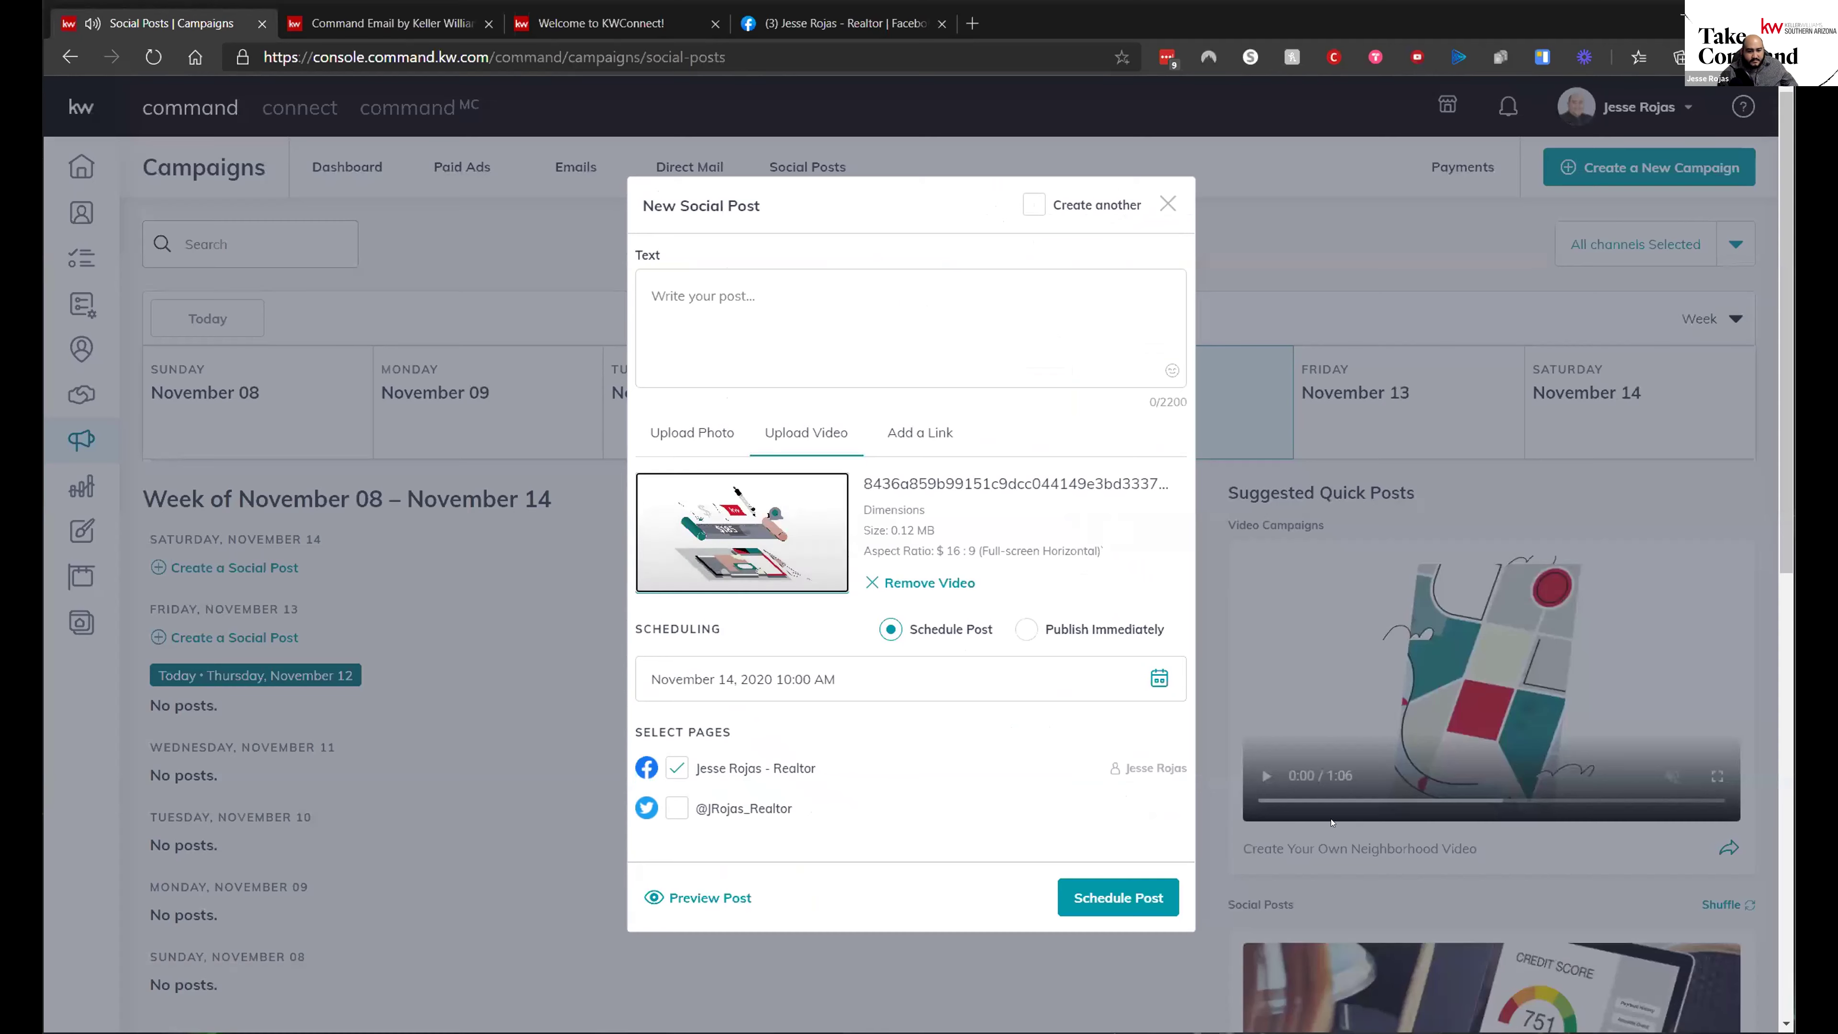
{"action": "left_click", "coordinate": [659, 548]}
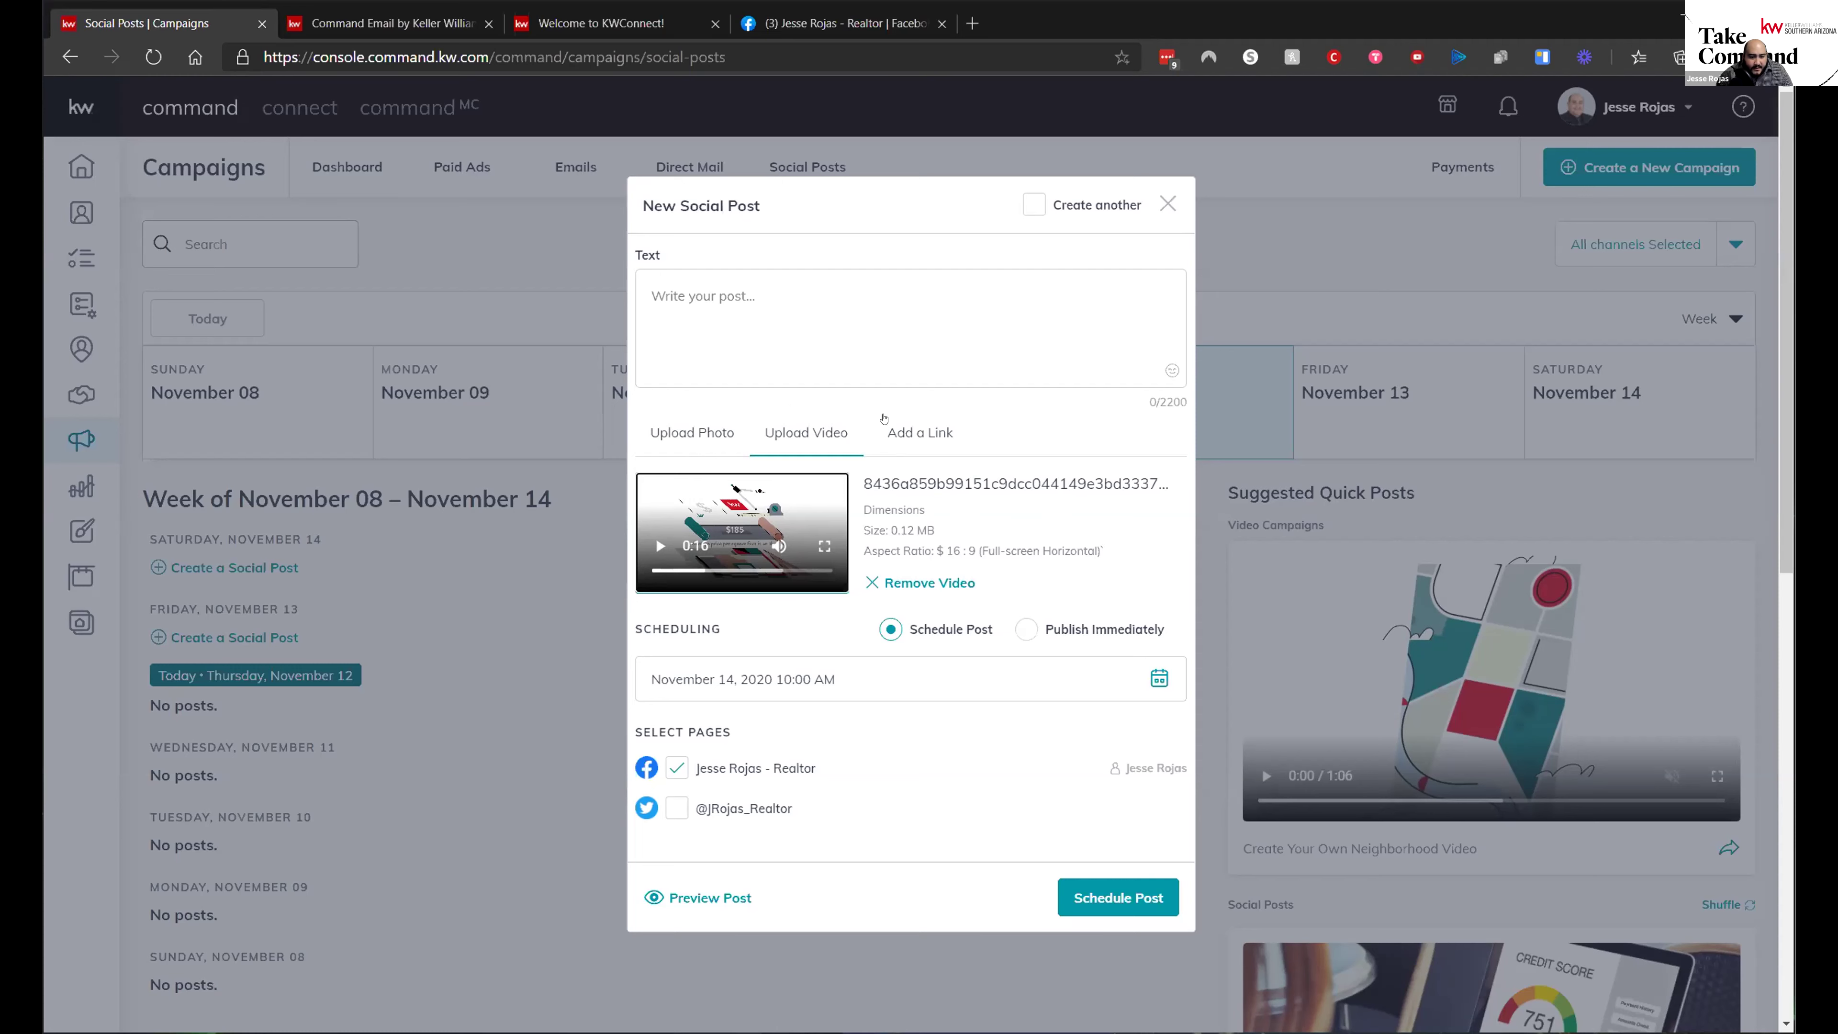
{"action": "left_click", "coordinate": [912, 427]}
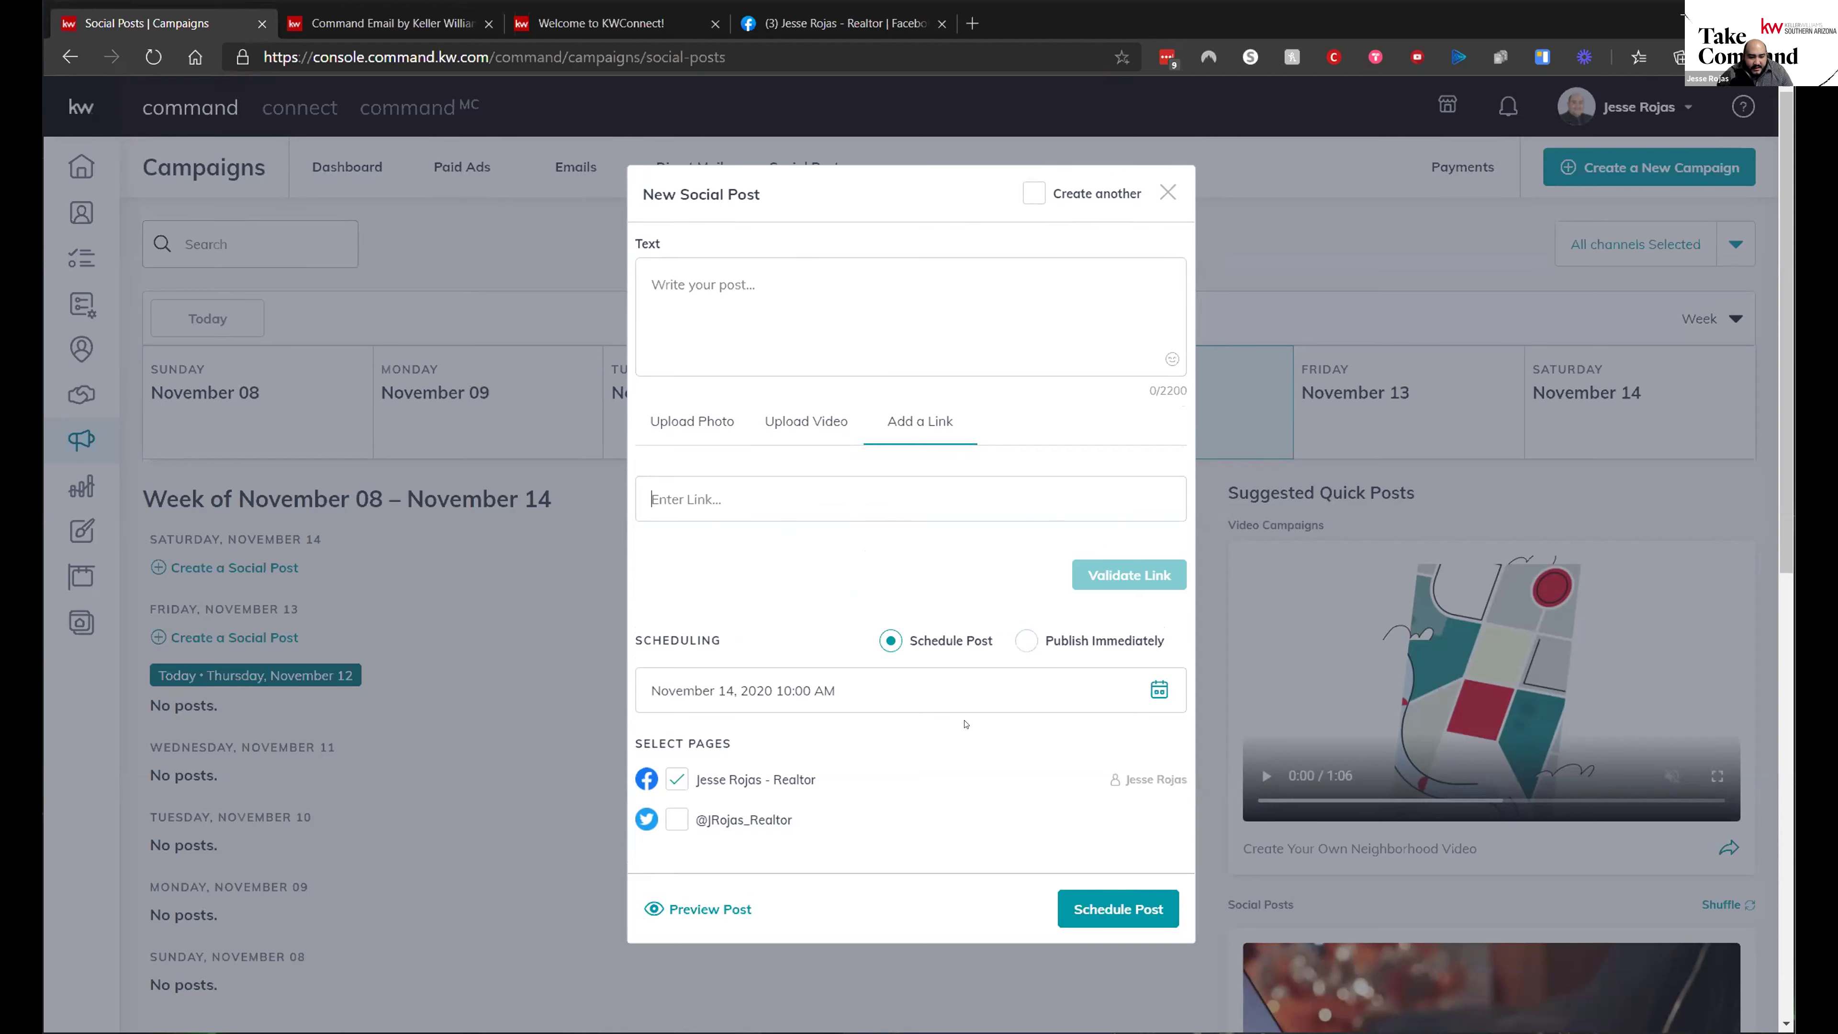
- Check the November 14 scheduled date in the date picker, then discard the new social post
{"action": "left_click", "coordinate": [1156, 689]}
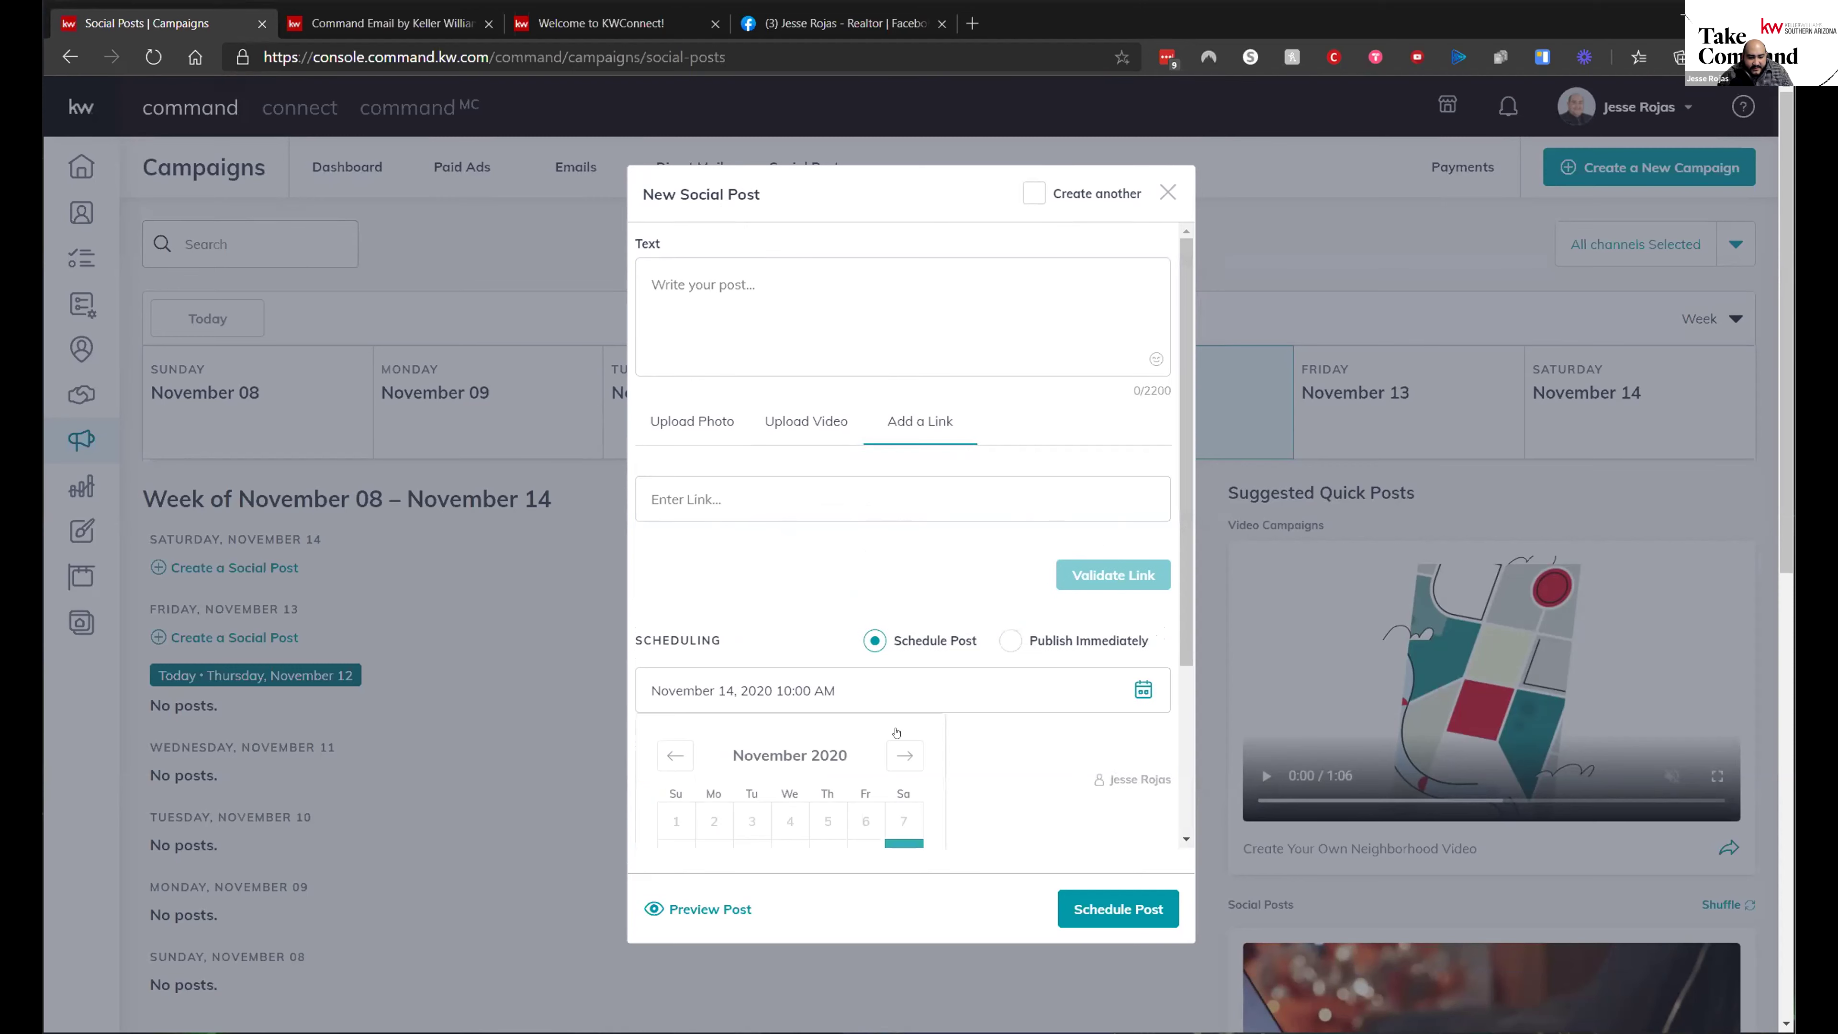
{"action": "scroll", "coordinate": [1044, 579], "scroll_direction": "down", "scroll_amount": 1}
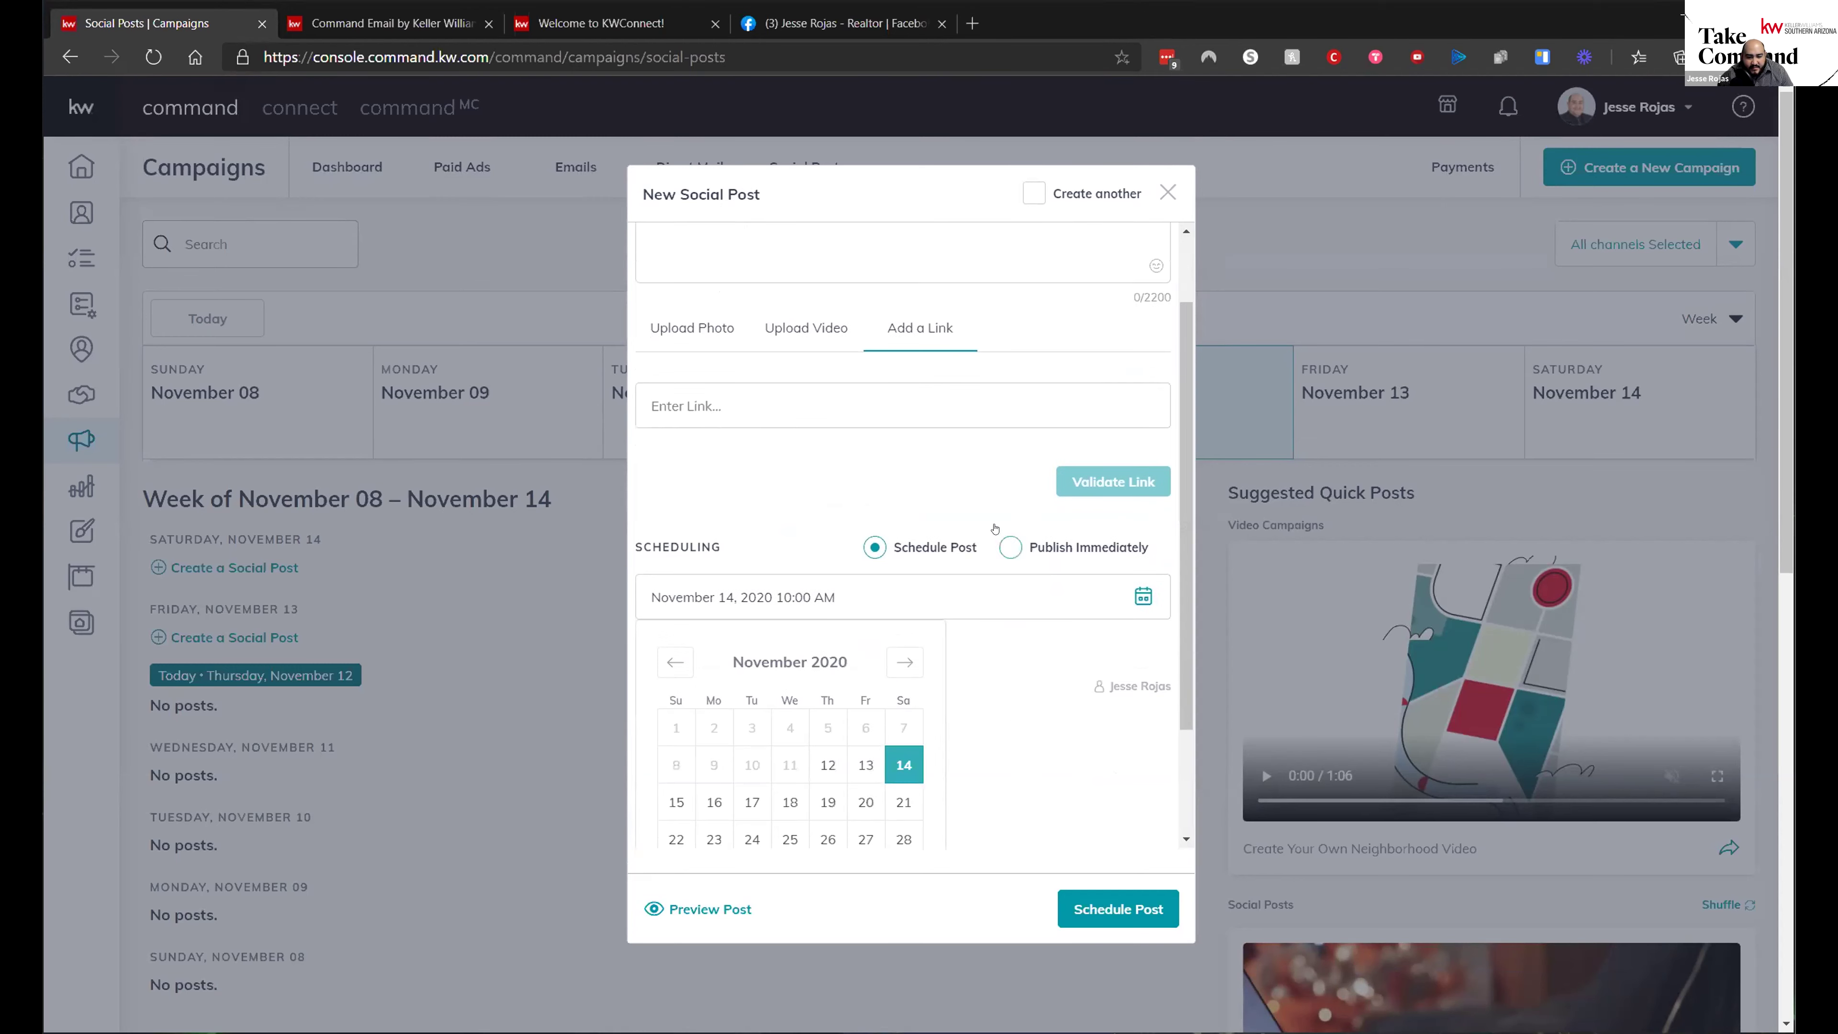
{"action": "left_click", "coordinate": [740, 528]}
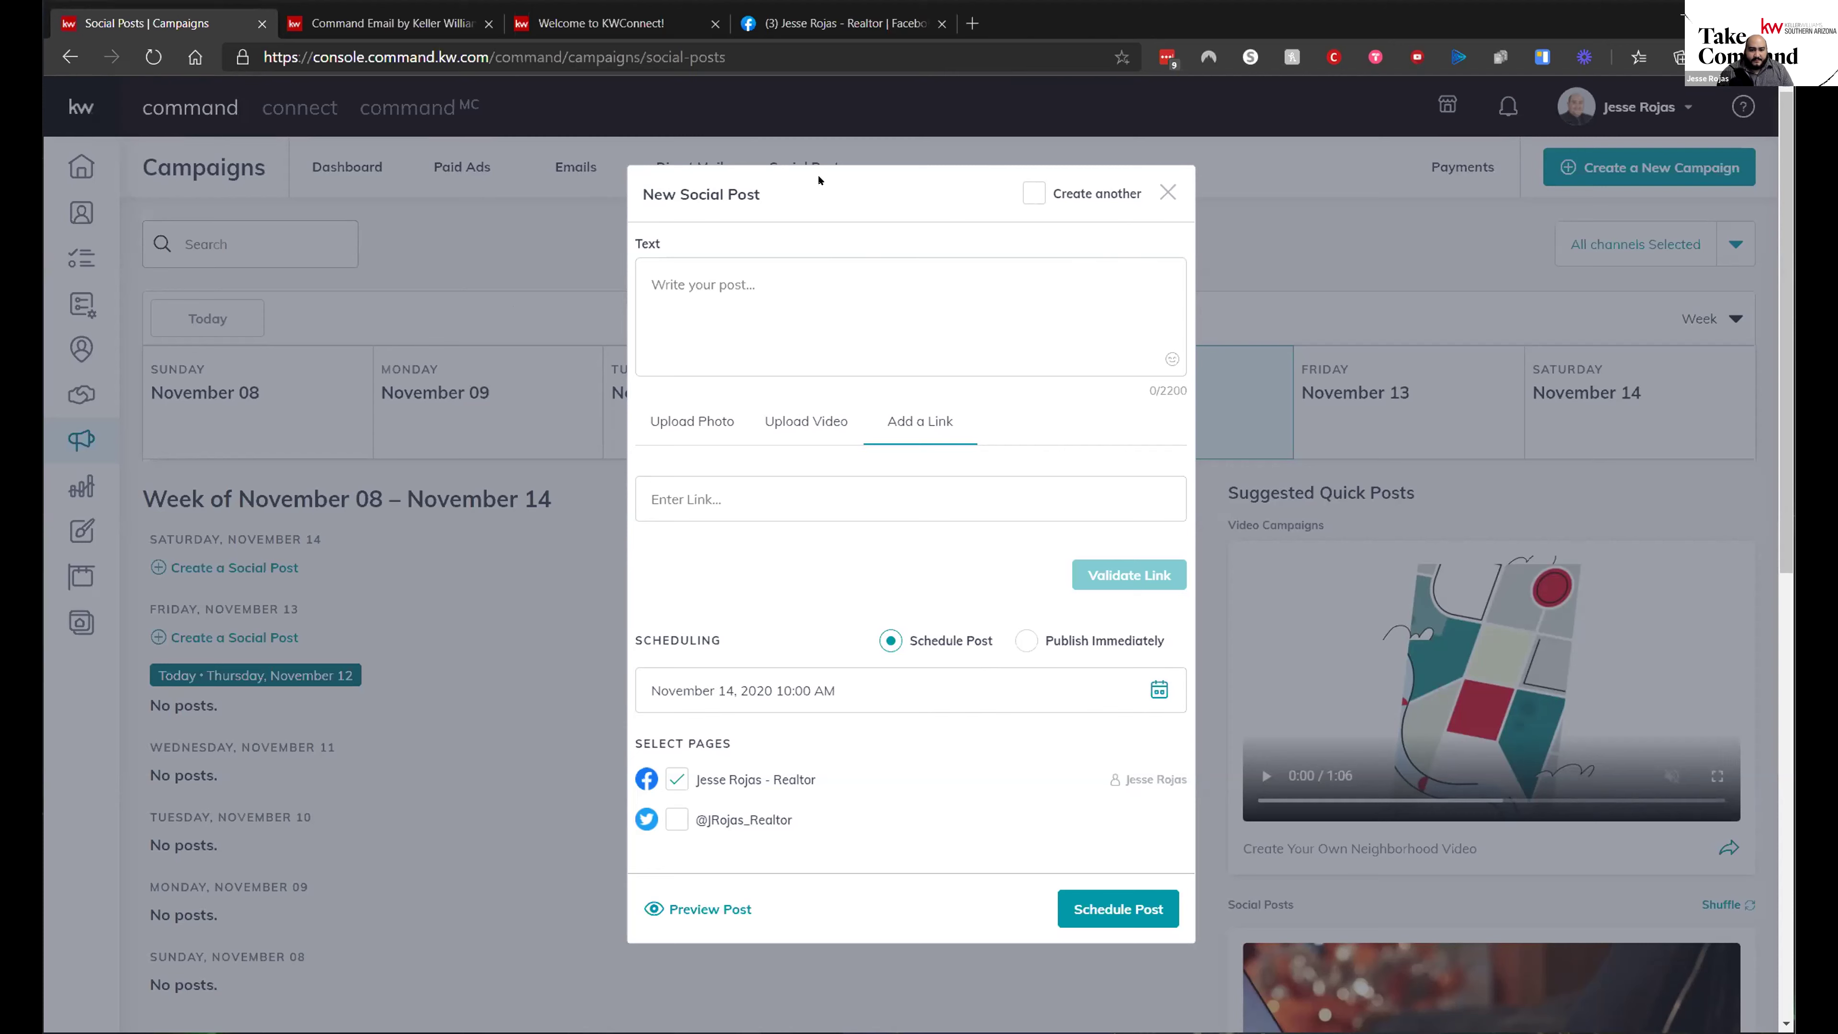
{"action": "left_click", "coordinate": [1168, 192]}
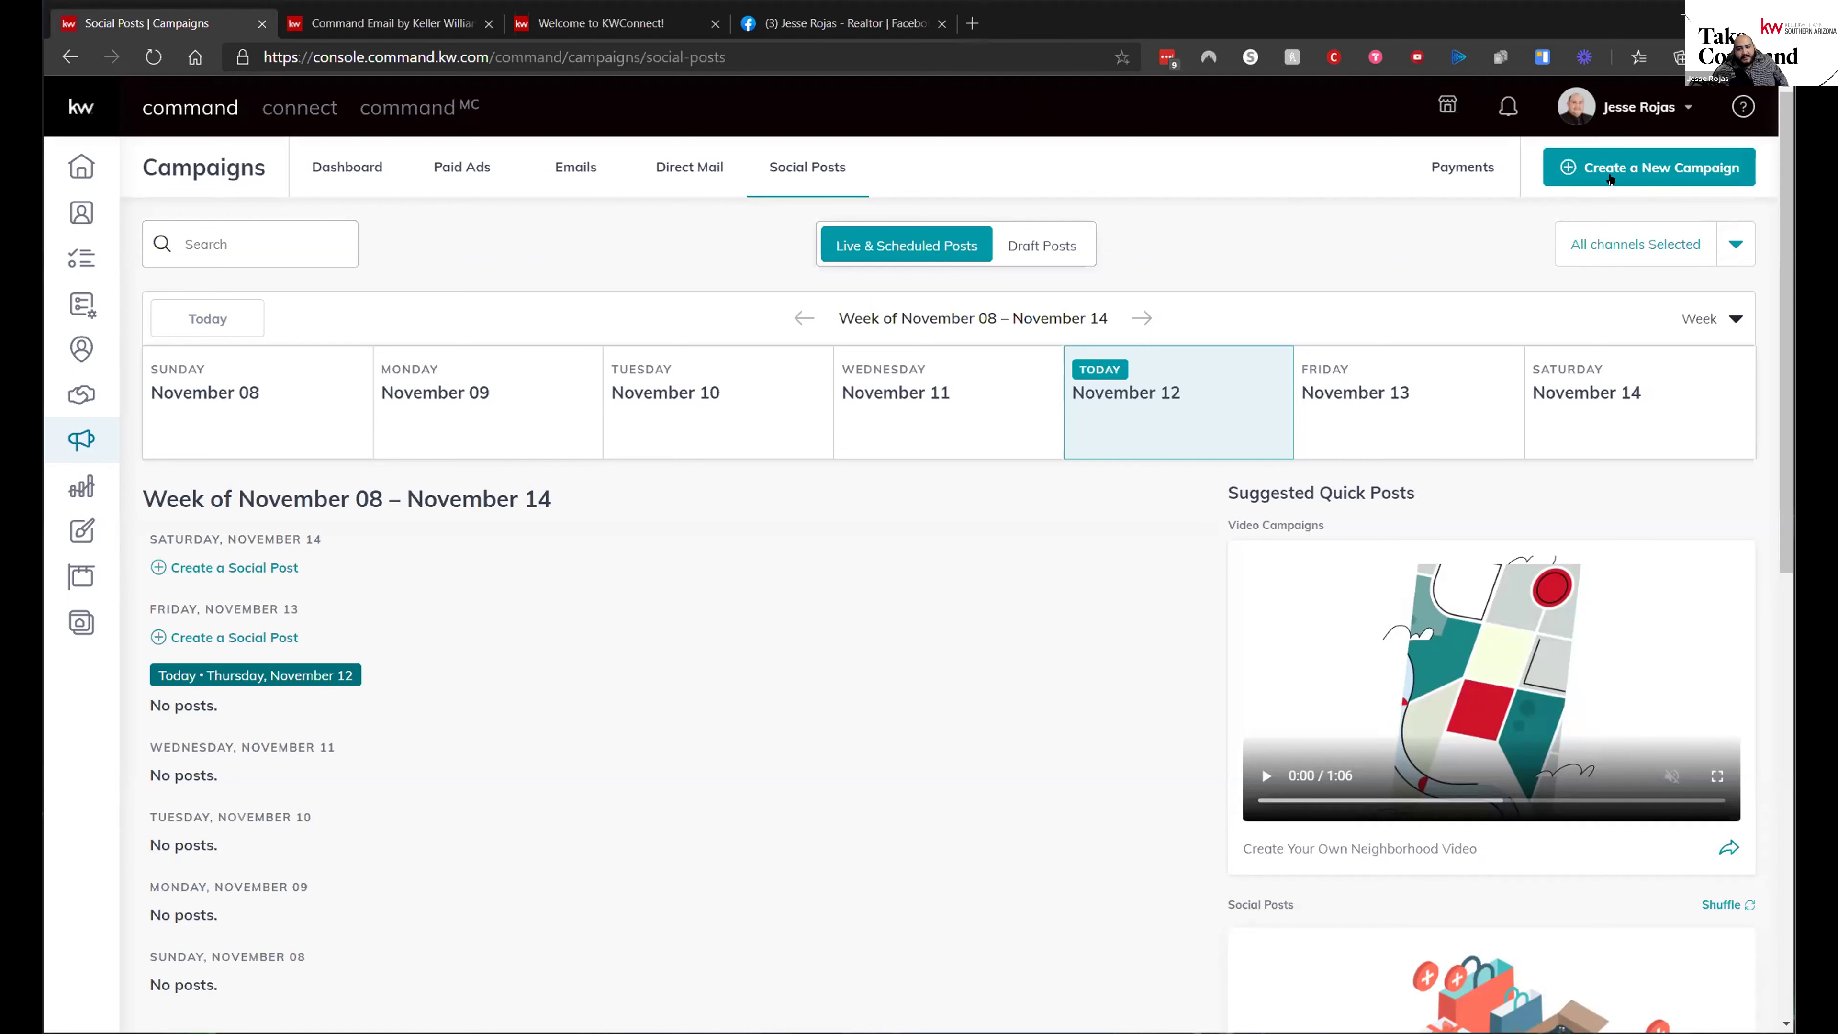
- Create a new campaign of the Social Ad (Paid) type
{"action": "left_click", "coordinate": [1626, 173]}
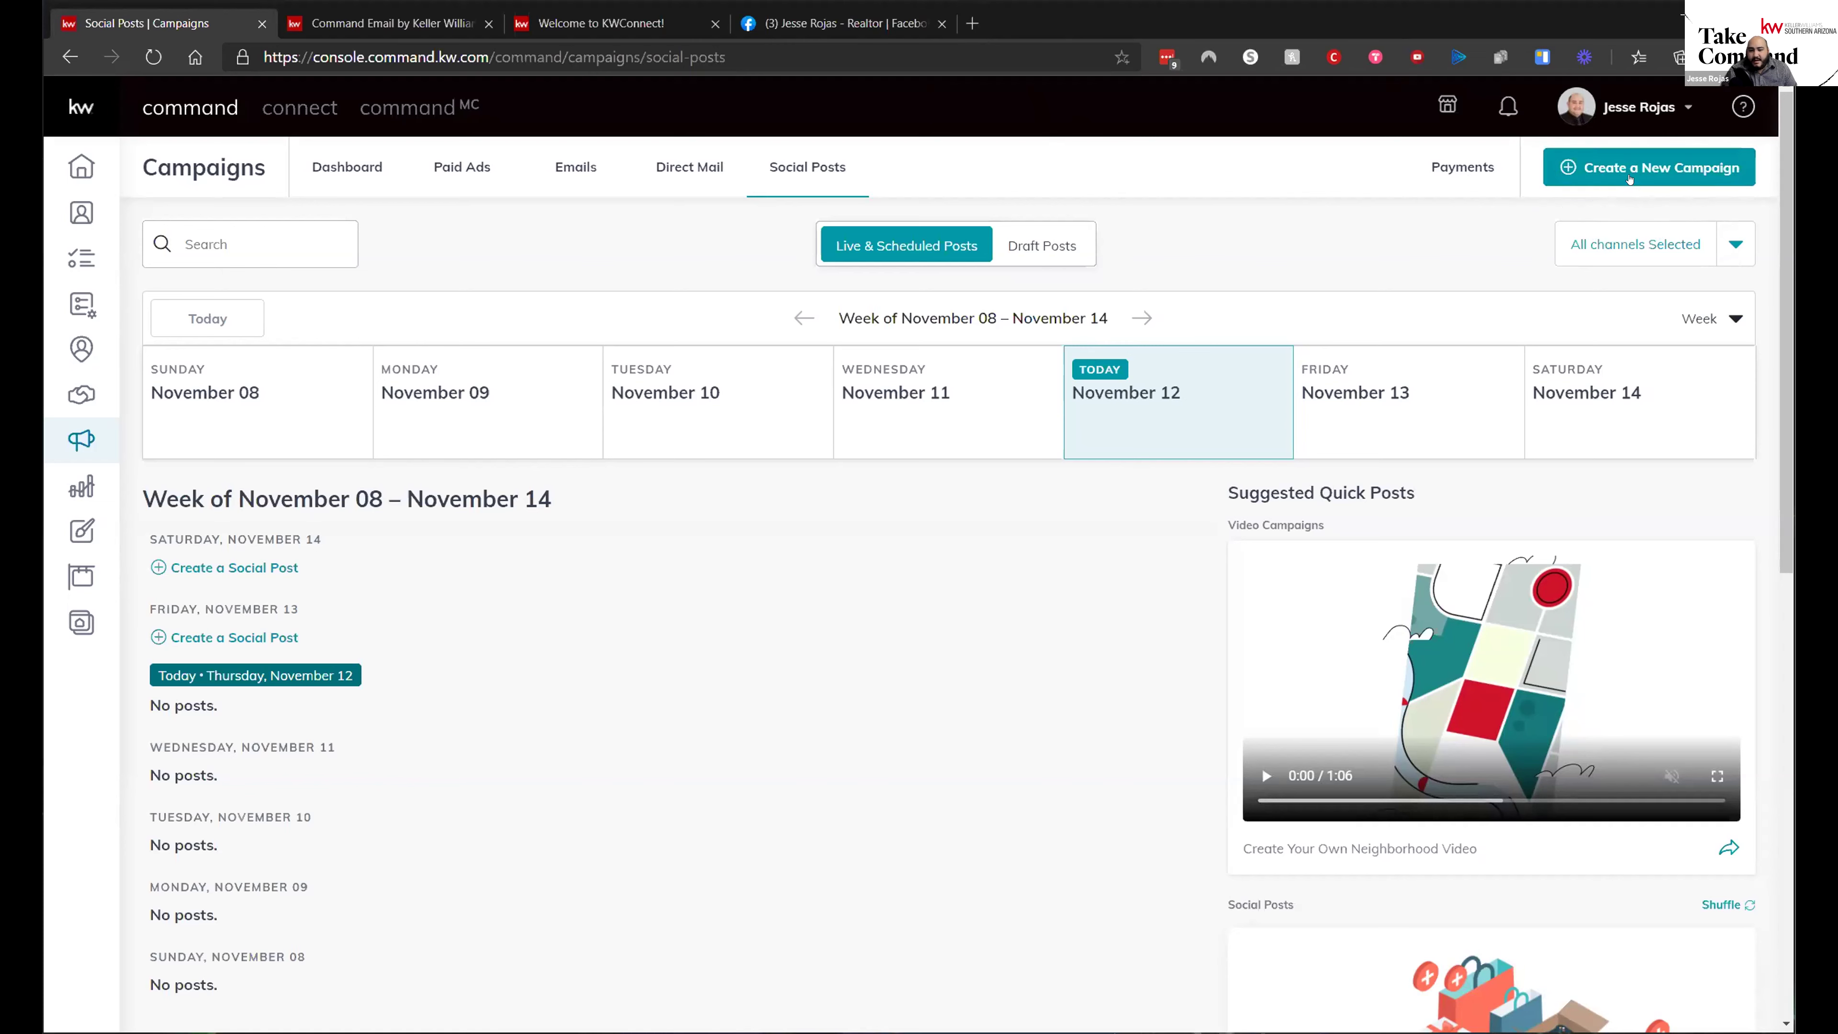
{"action": "left_click", "coordinate": [1643, 177]}
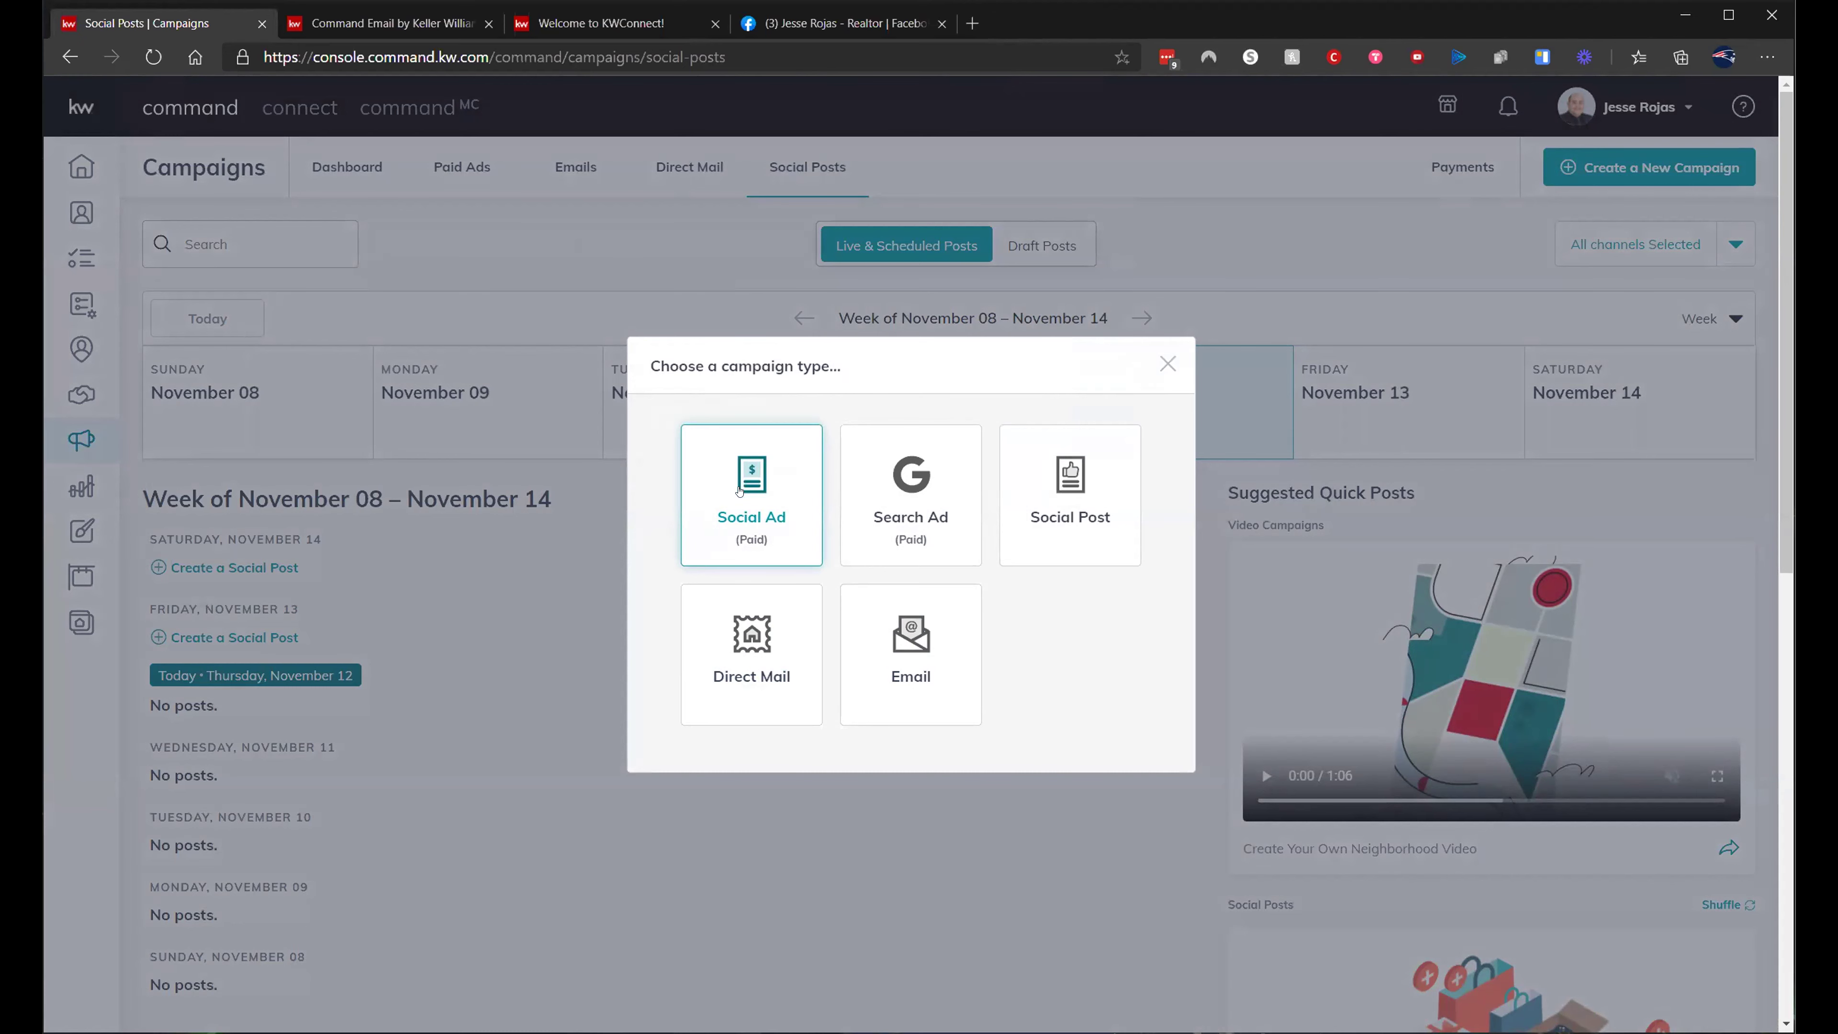
{"action": "left_click", "coordinate": [739, 492]}
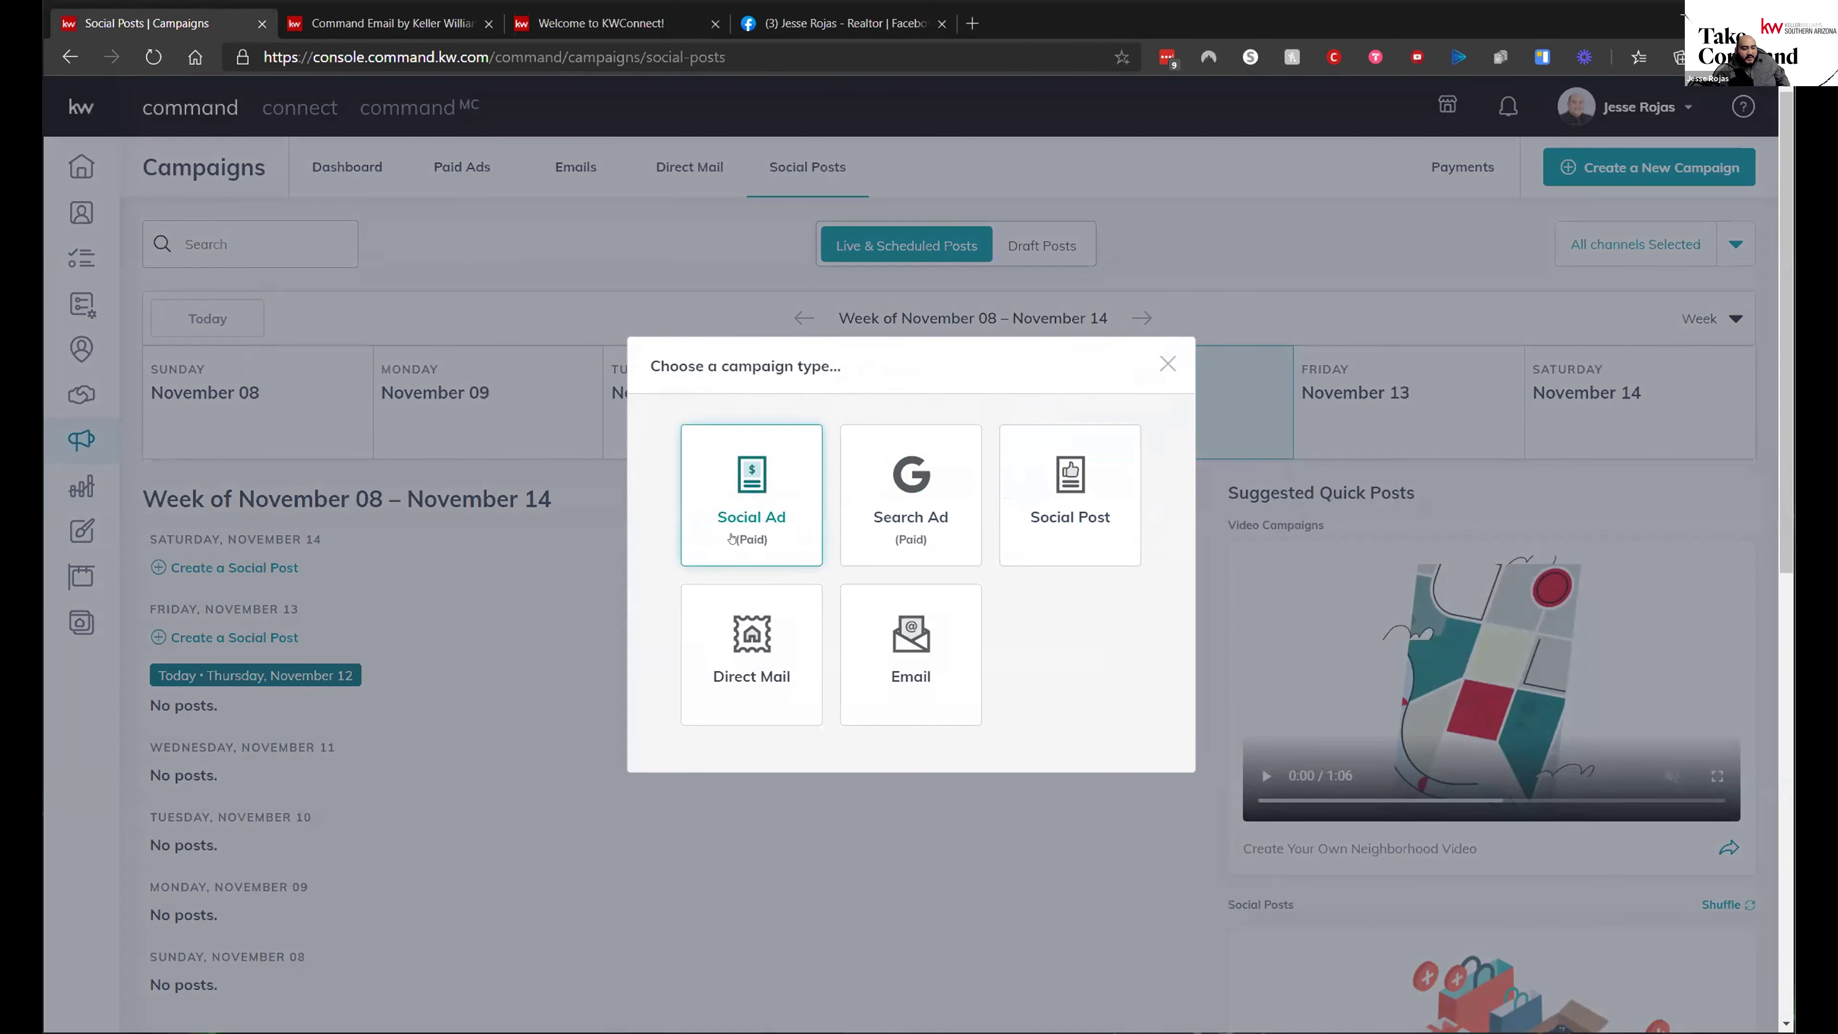
{"action": "left_click", "coordinate": [752, 496]}
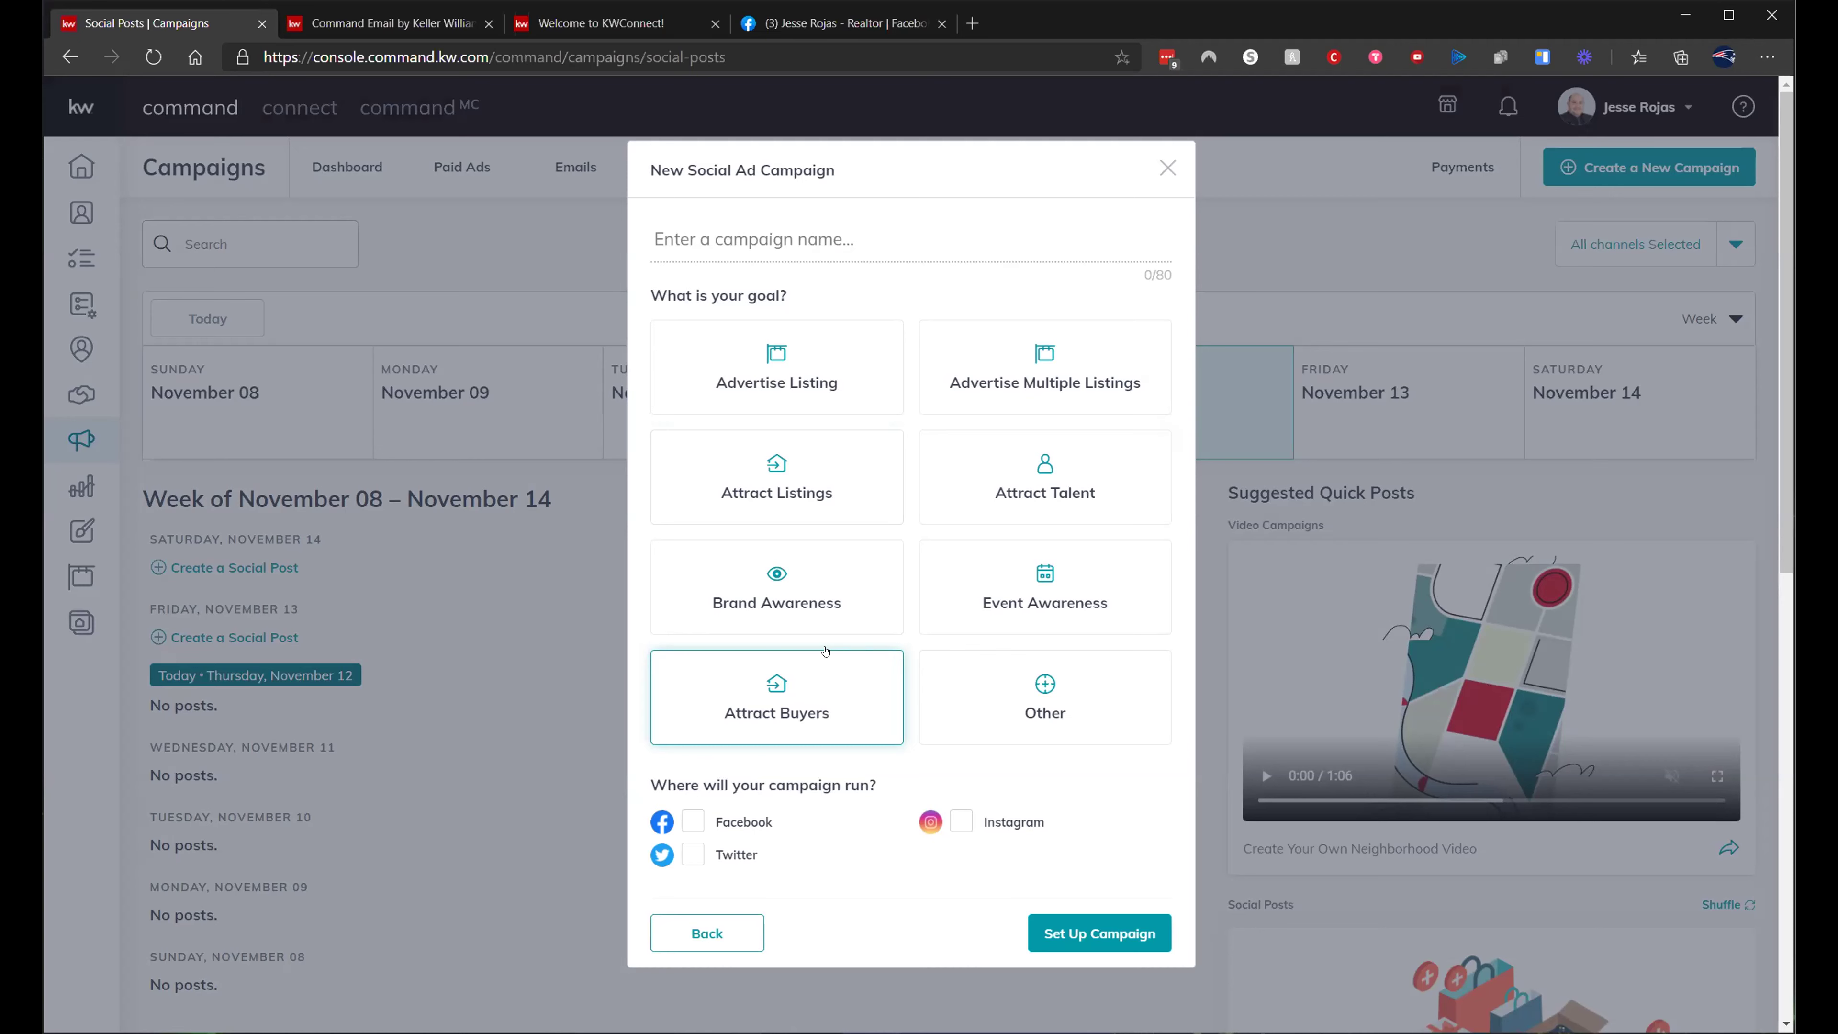
- Set the goal to Advertise Listing, name the campaign with a first name plus "'s test", and select Facebook and Instagram
{"action": "left_click", "coordinate": [768, 371]}
{"action": "left_click", "coordinate": [799, 238]}
{"action": "type", "text": "Robin;s"}
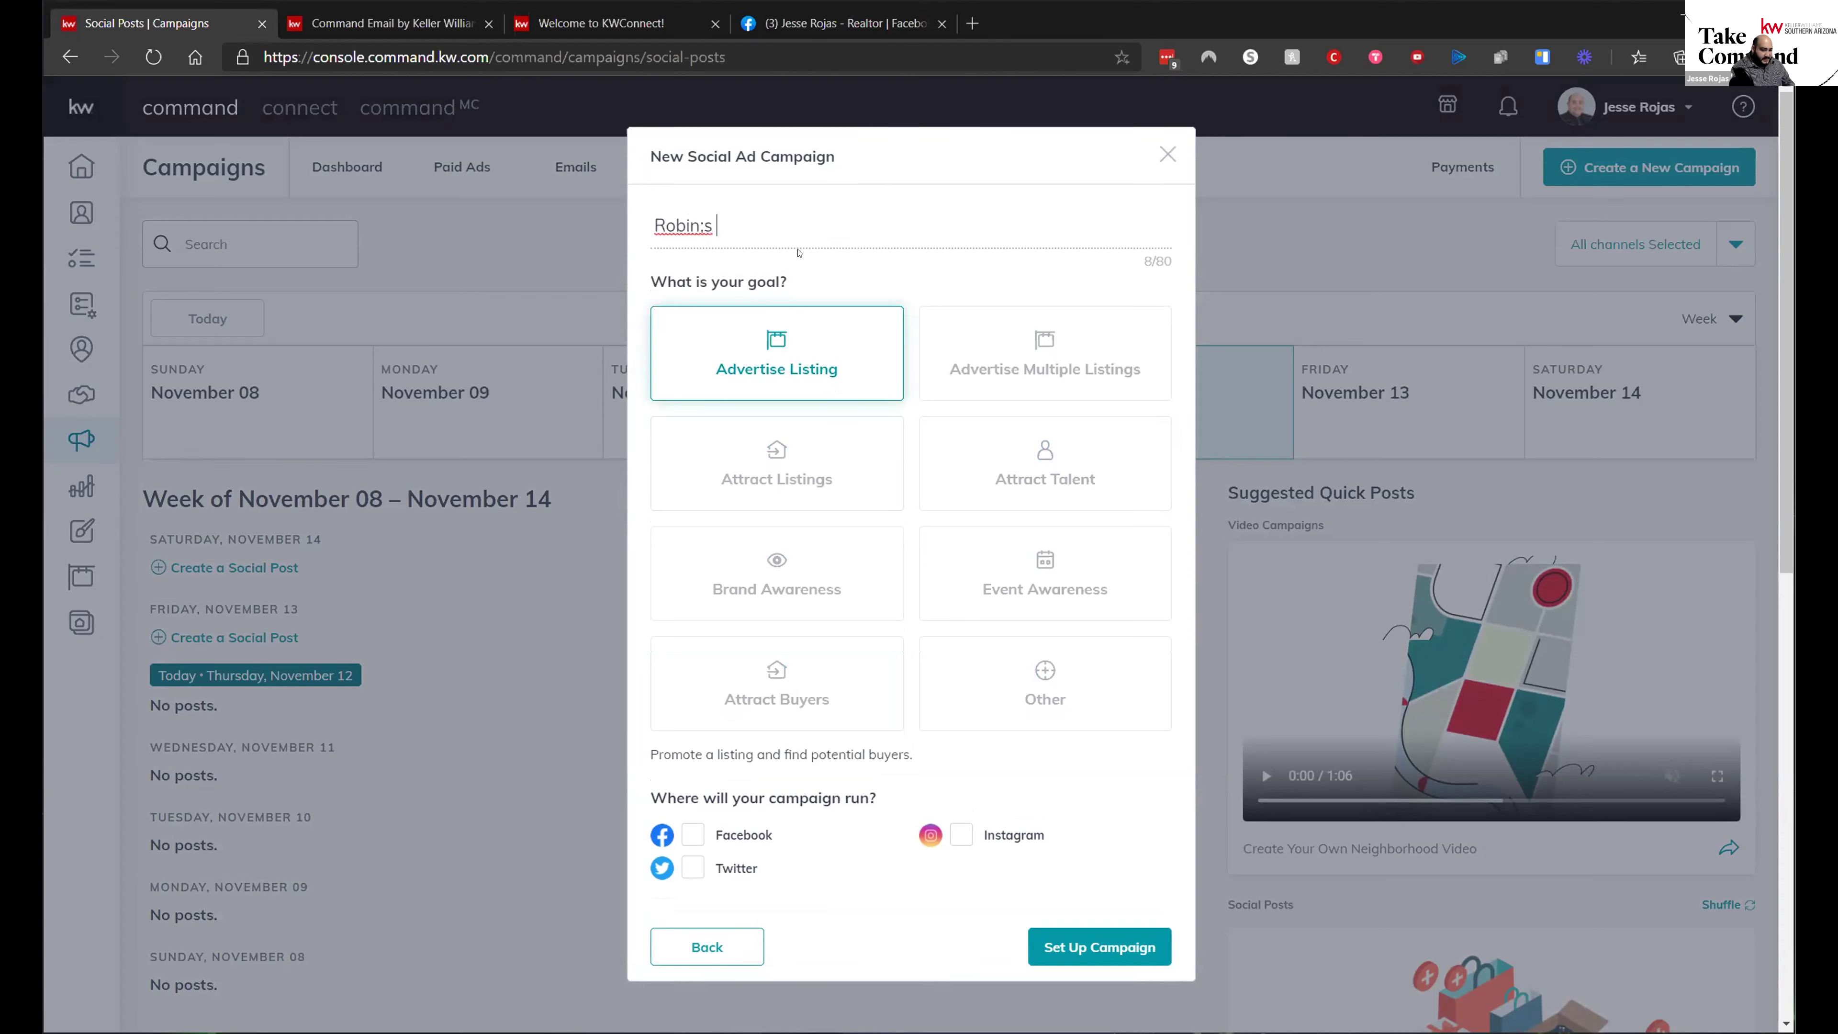
{"action": "key", "text": "BackSpace"}
{"action": "type", "text": "'s test"}
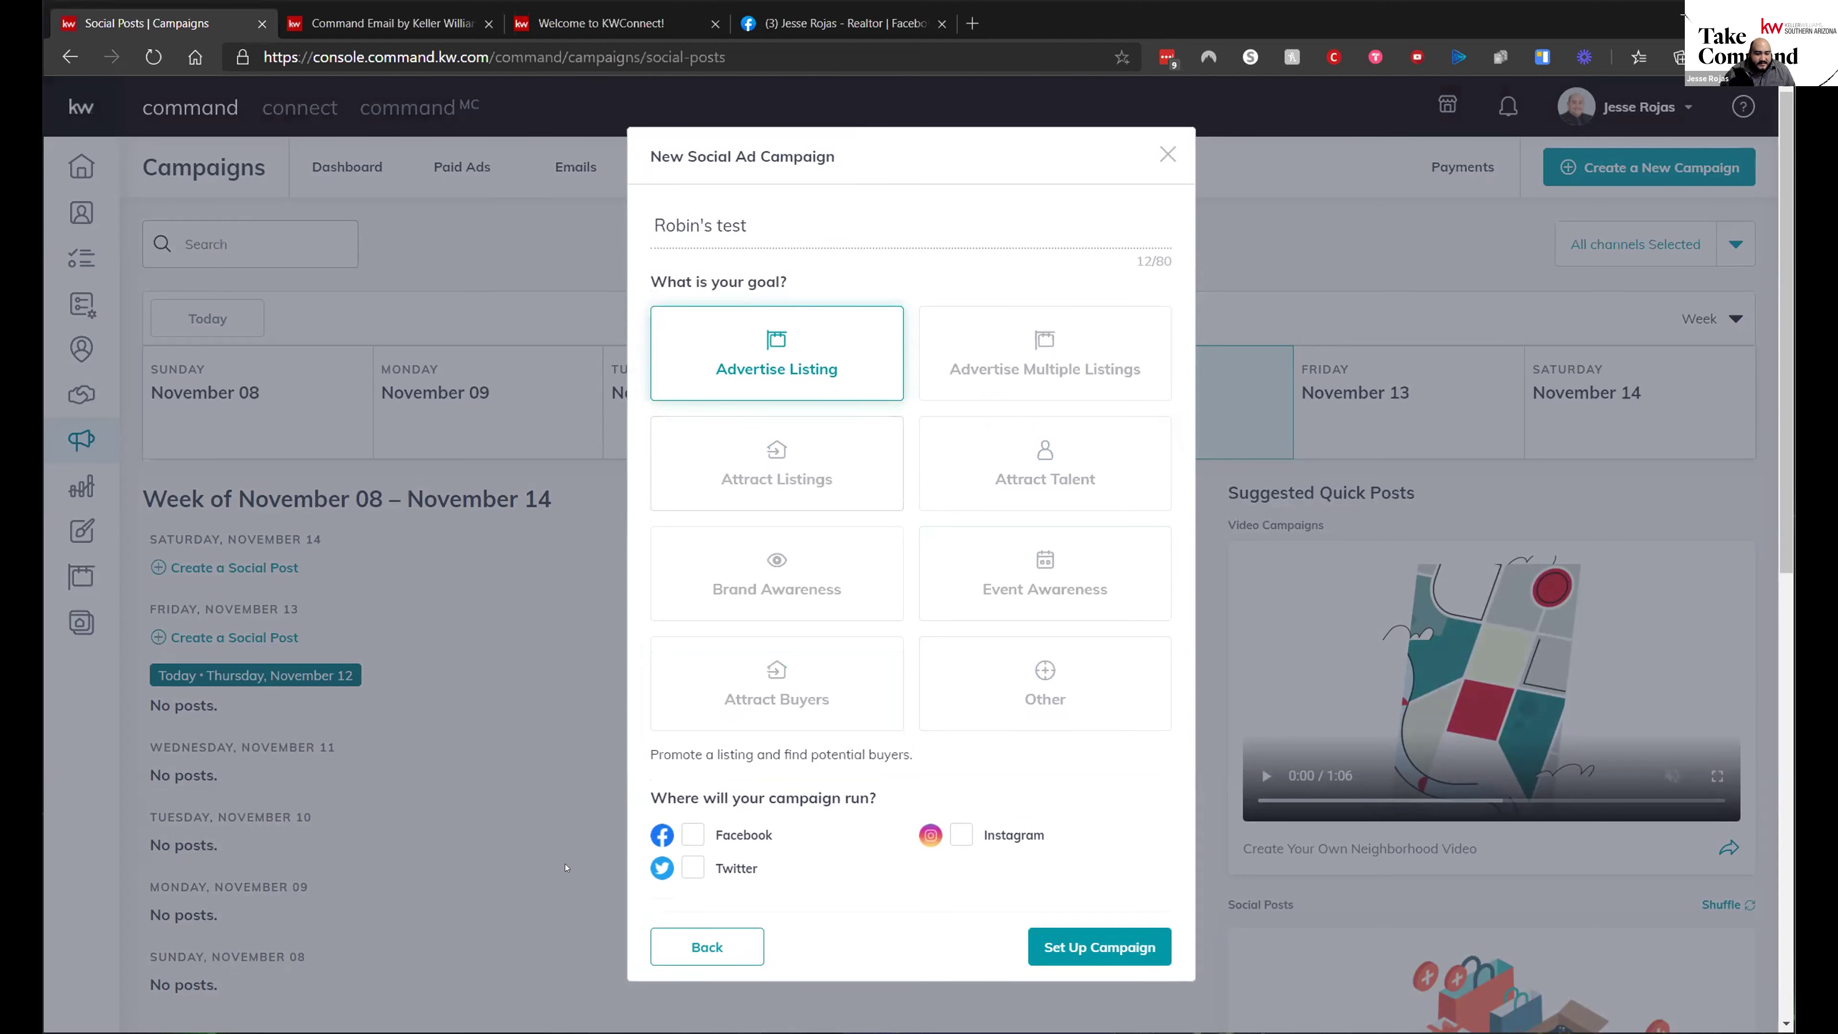
{"action": "left_click", "coordinate": [692, 837]}
{"action": "left_click", "coordinate": [961, 835]}
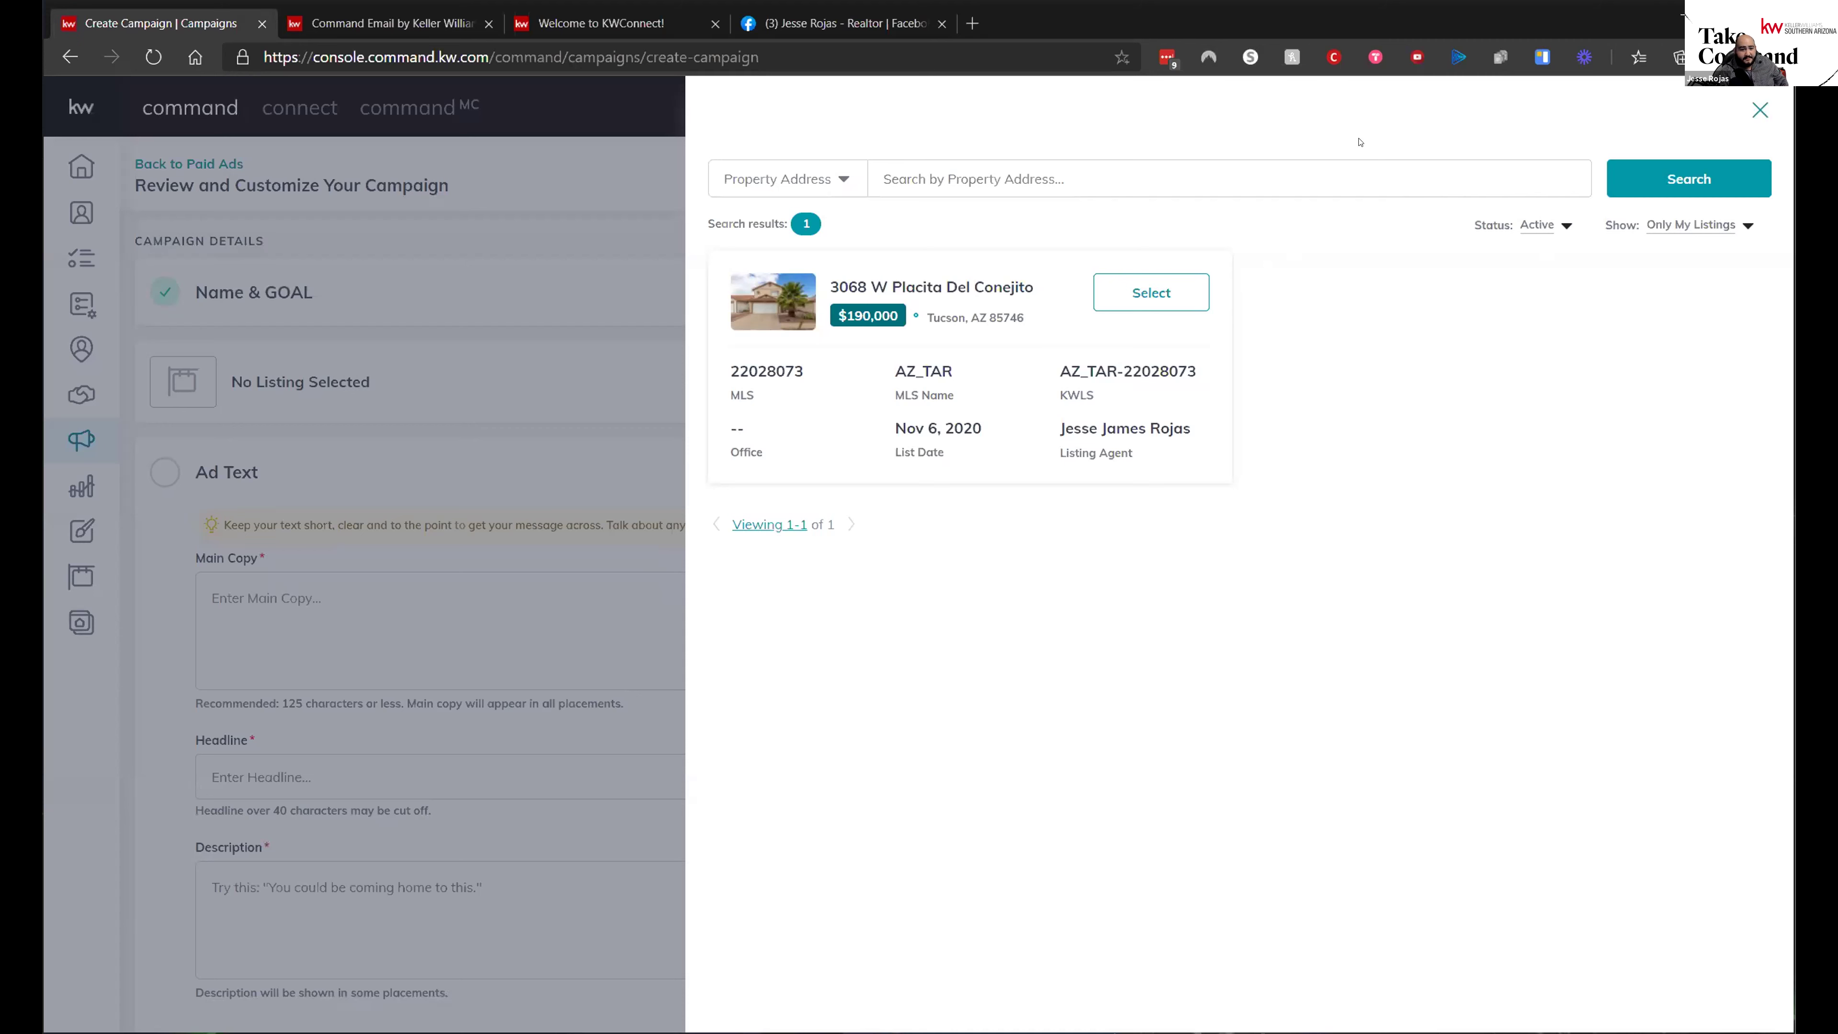
- Set the property search status filter to All Status and open the Show filter
{"action": "left_click", "coordinate": [995, 167]}
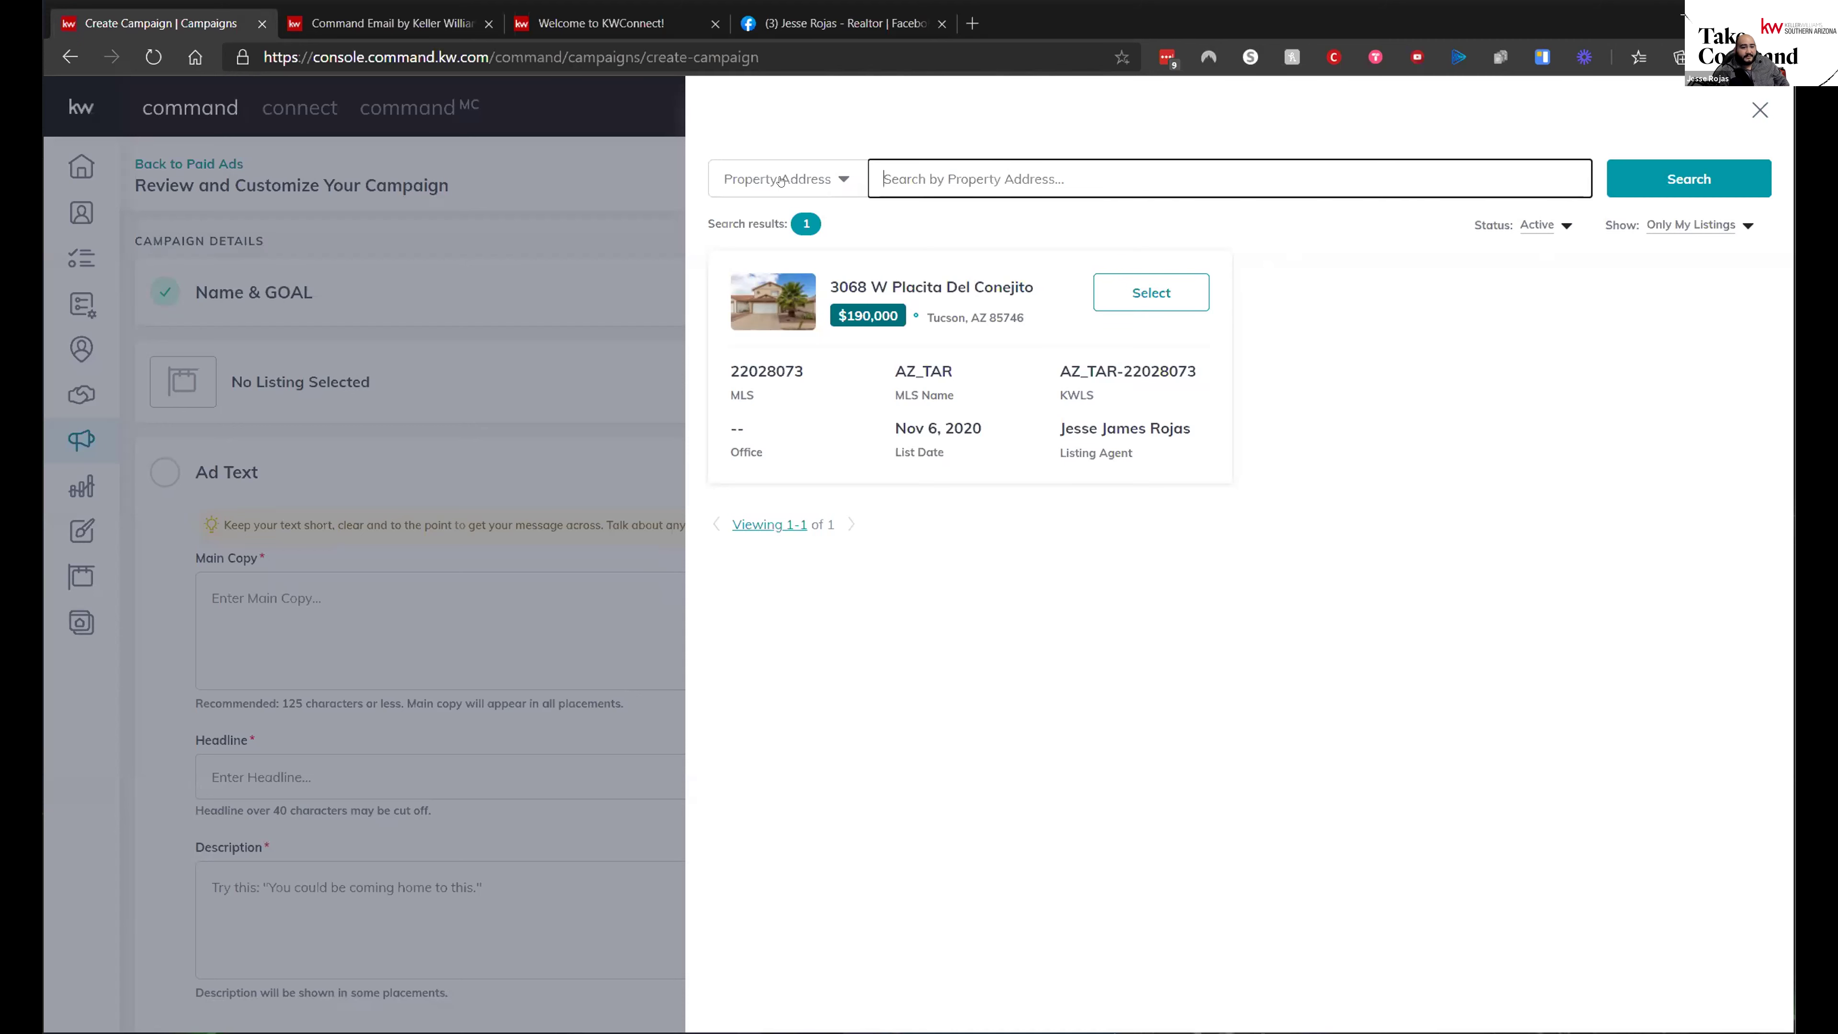
{"action": "left_click", "coordinate": [1552, 226]}
{"action": "left_click", "coordinate": [1506, 255]}
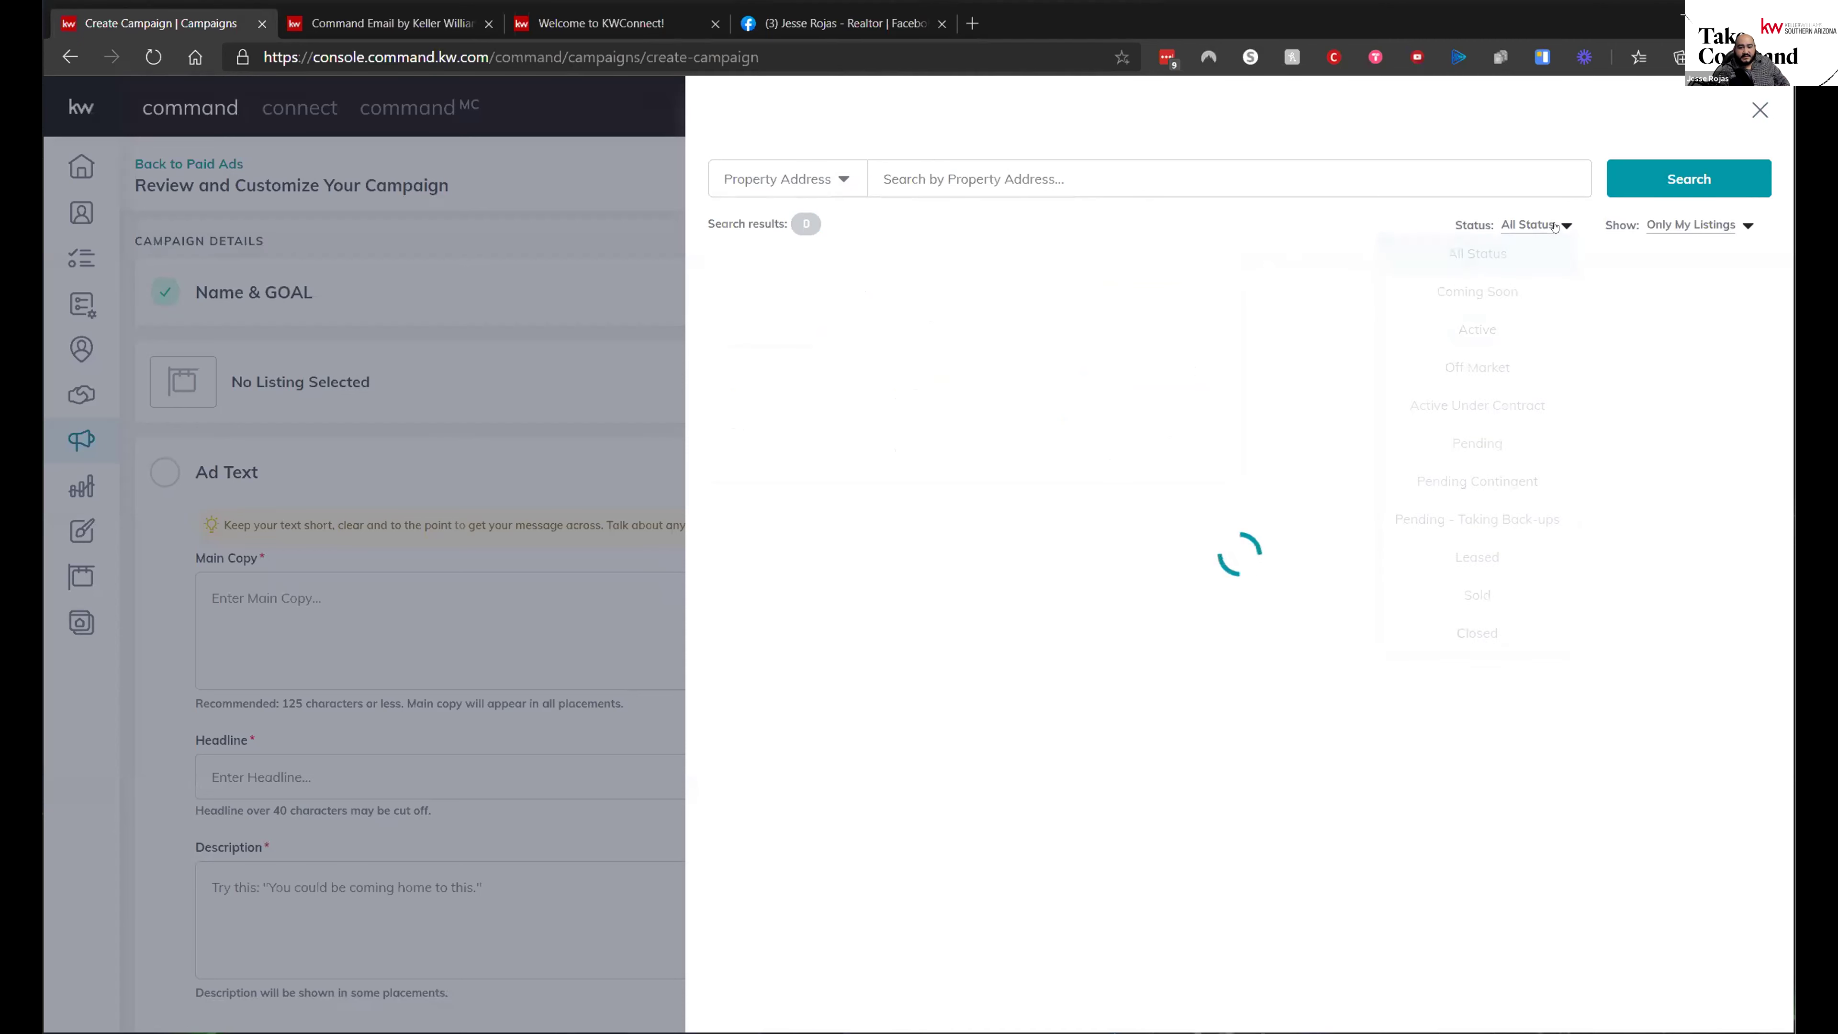
{"action": "left_click", "coordinate": [997, 177]}
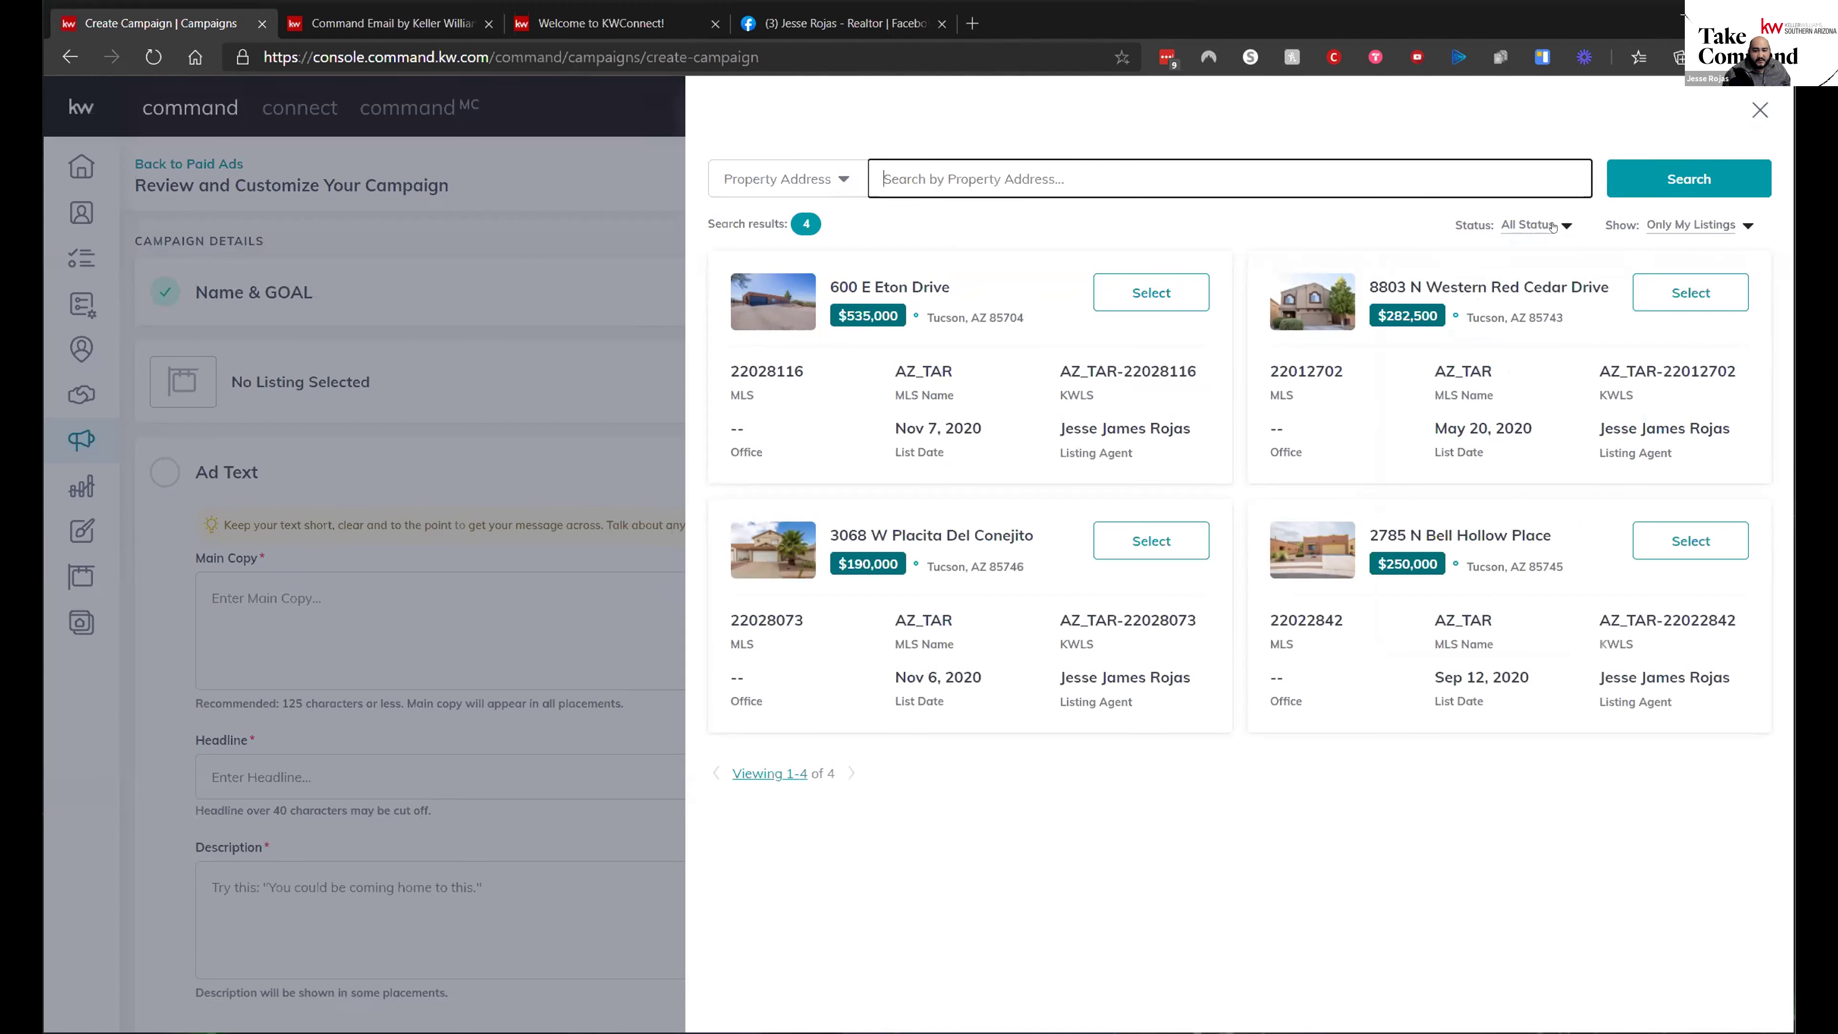
{"action": "left_click", "coordinate": [1697, 225]}
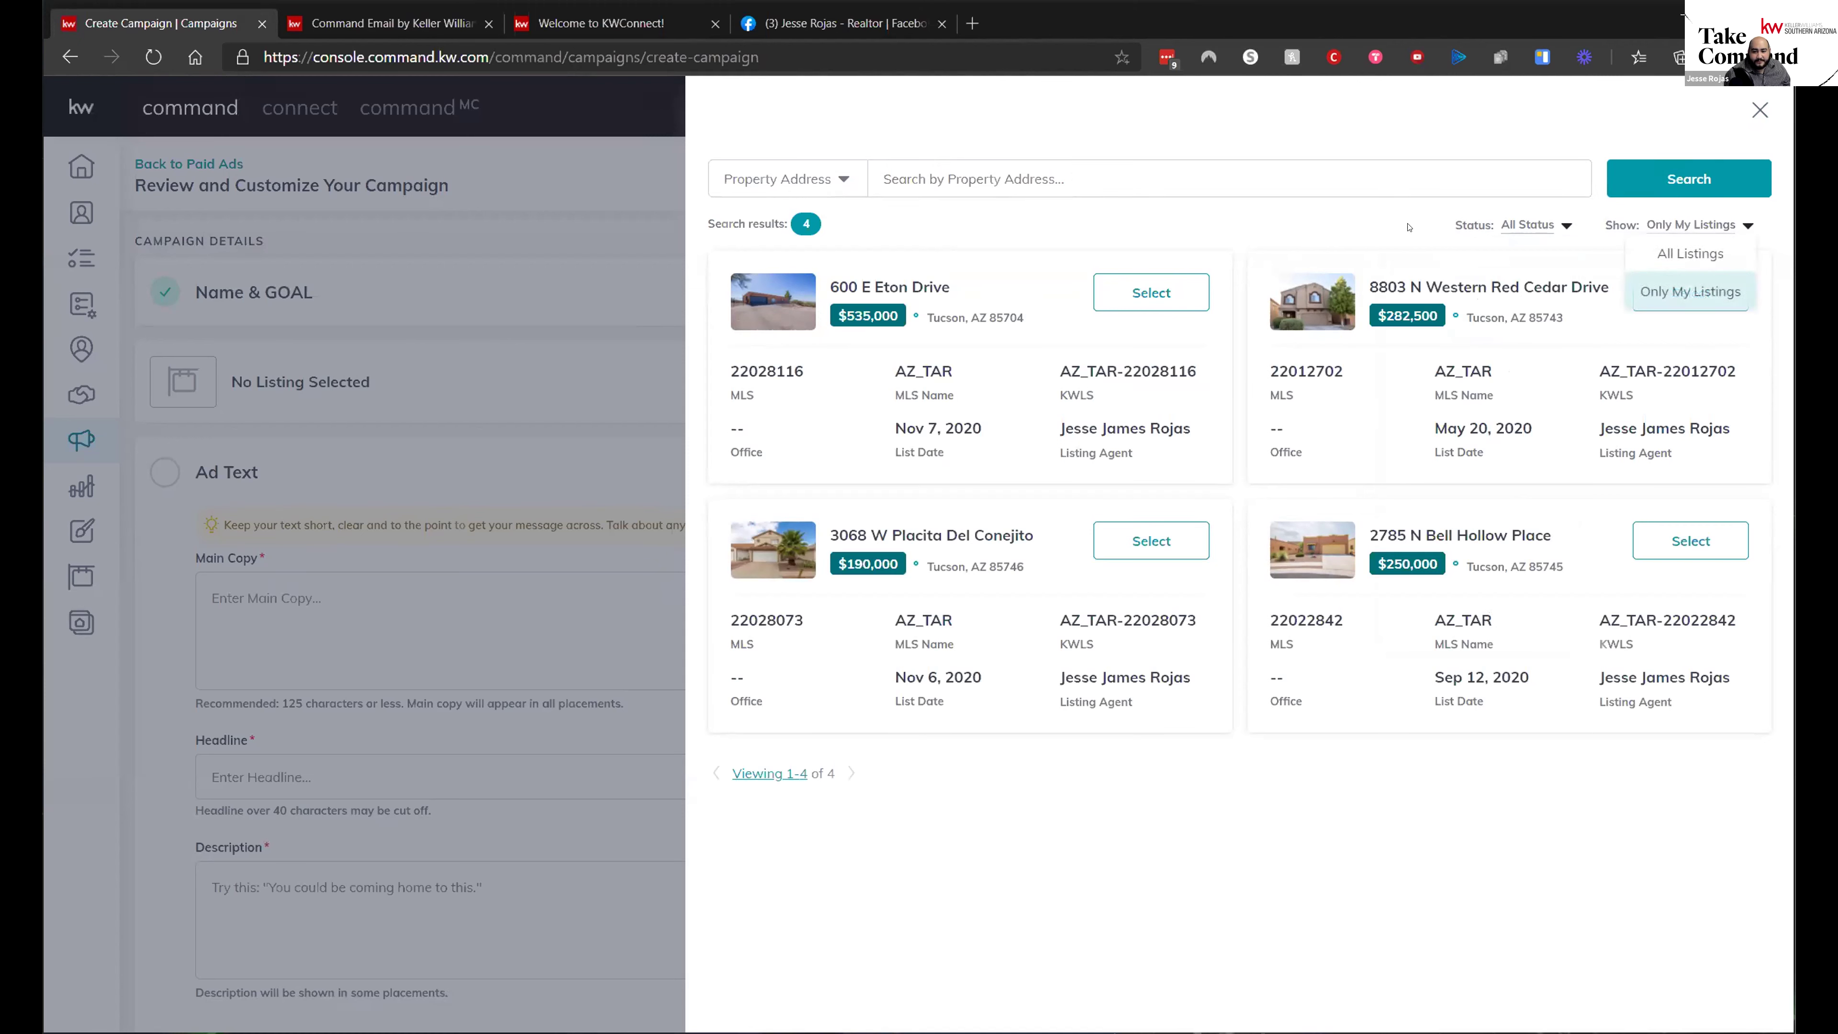
{"action": "left_click", "coordinate": [1333, 178]}
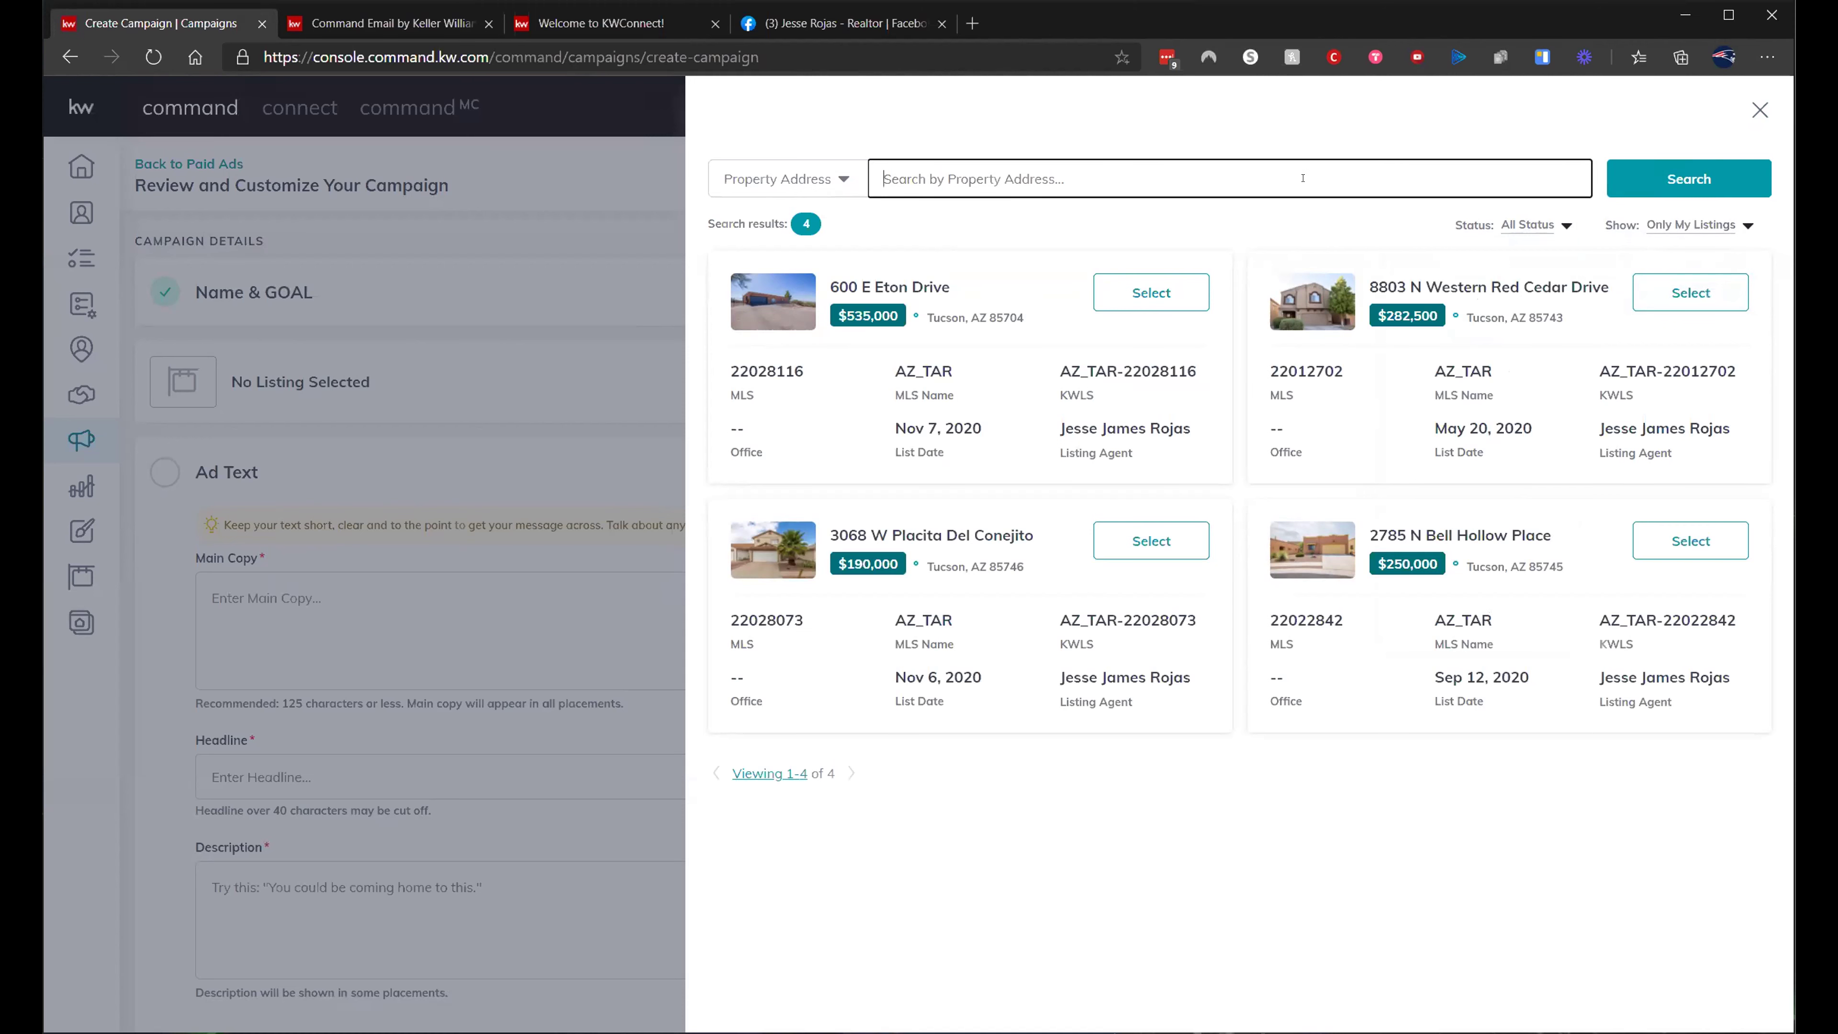
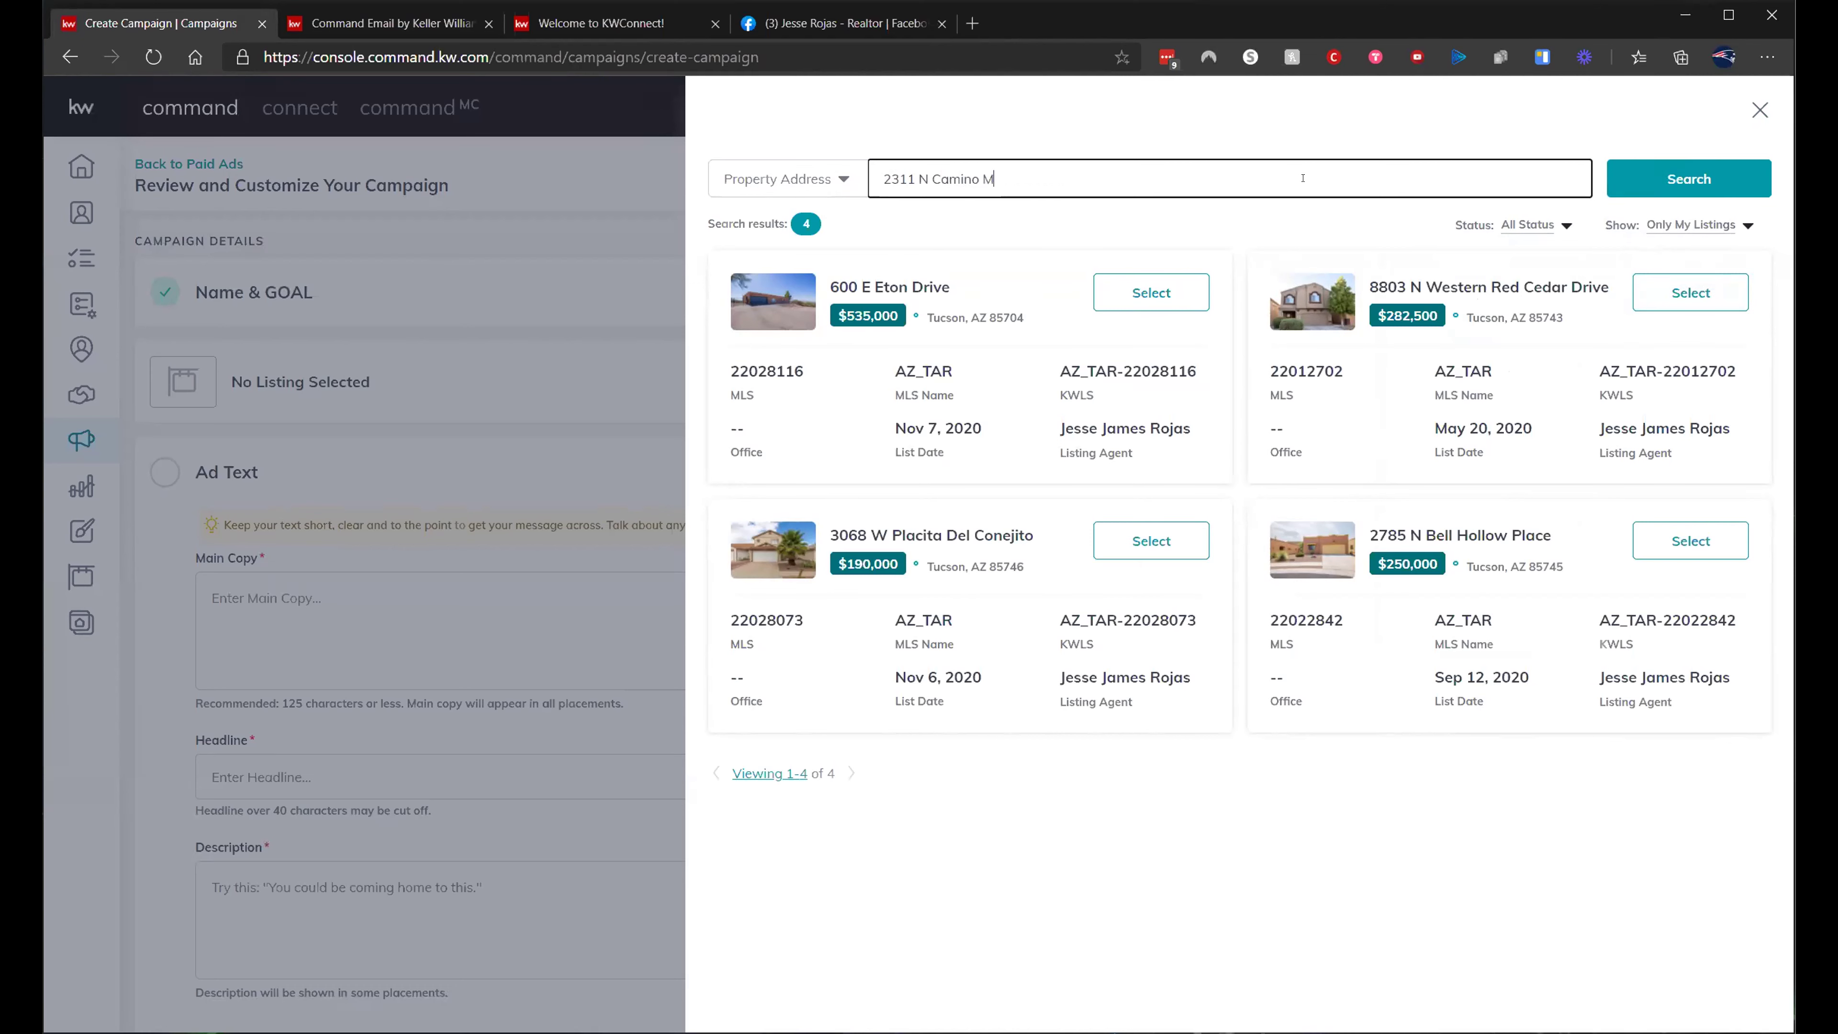
- Search for the listing by its street address, with Show set to All Listings
{"action": "left_click", "coordinate": [1624, 187]}
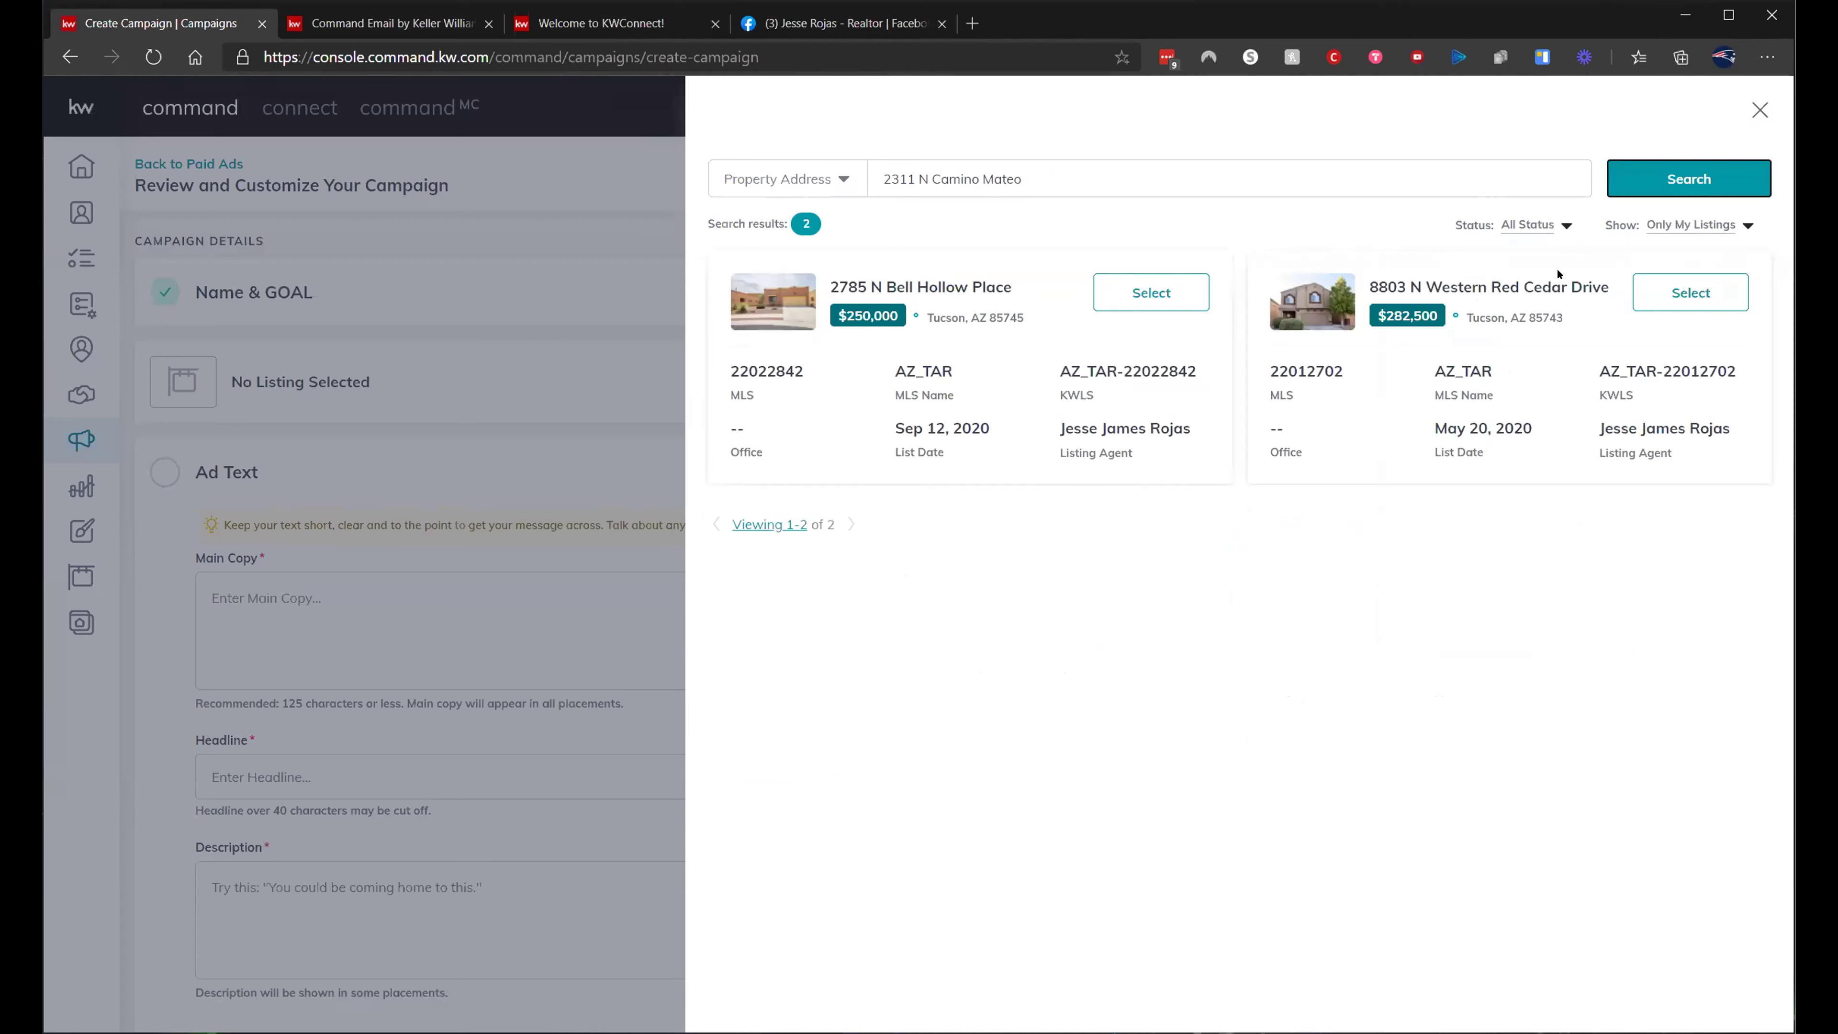
{"action": "left_click", "coordinate": [1679, 226]}
{"action": "left_click", "coordinate": [1665, 253]}
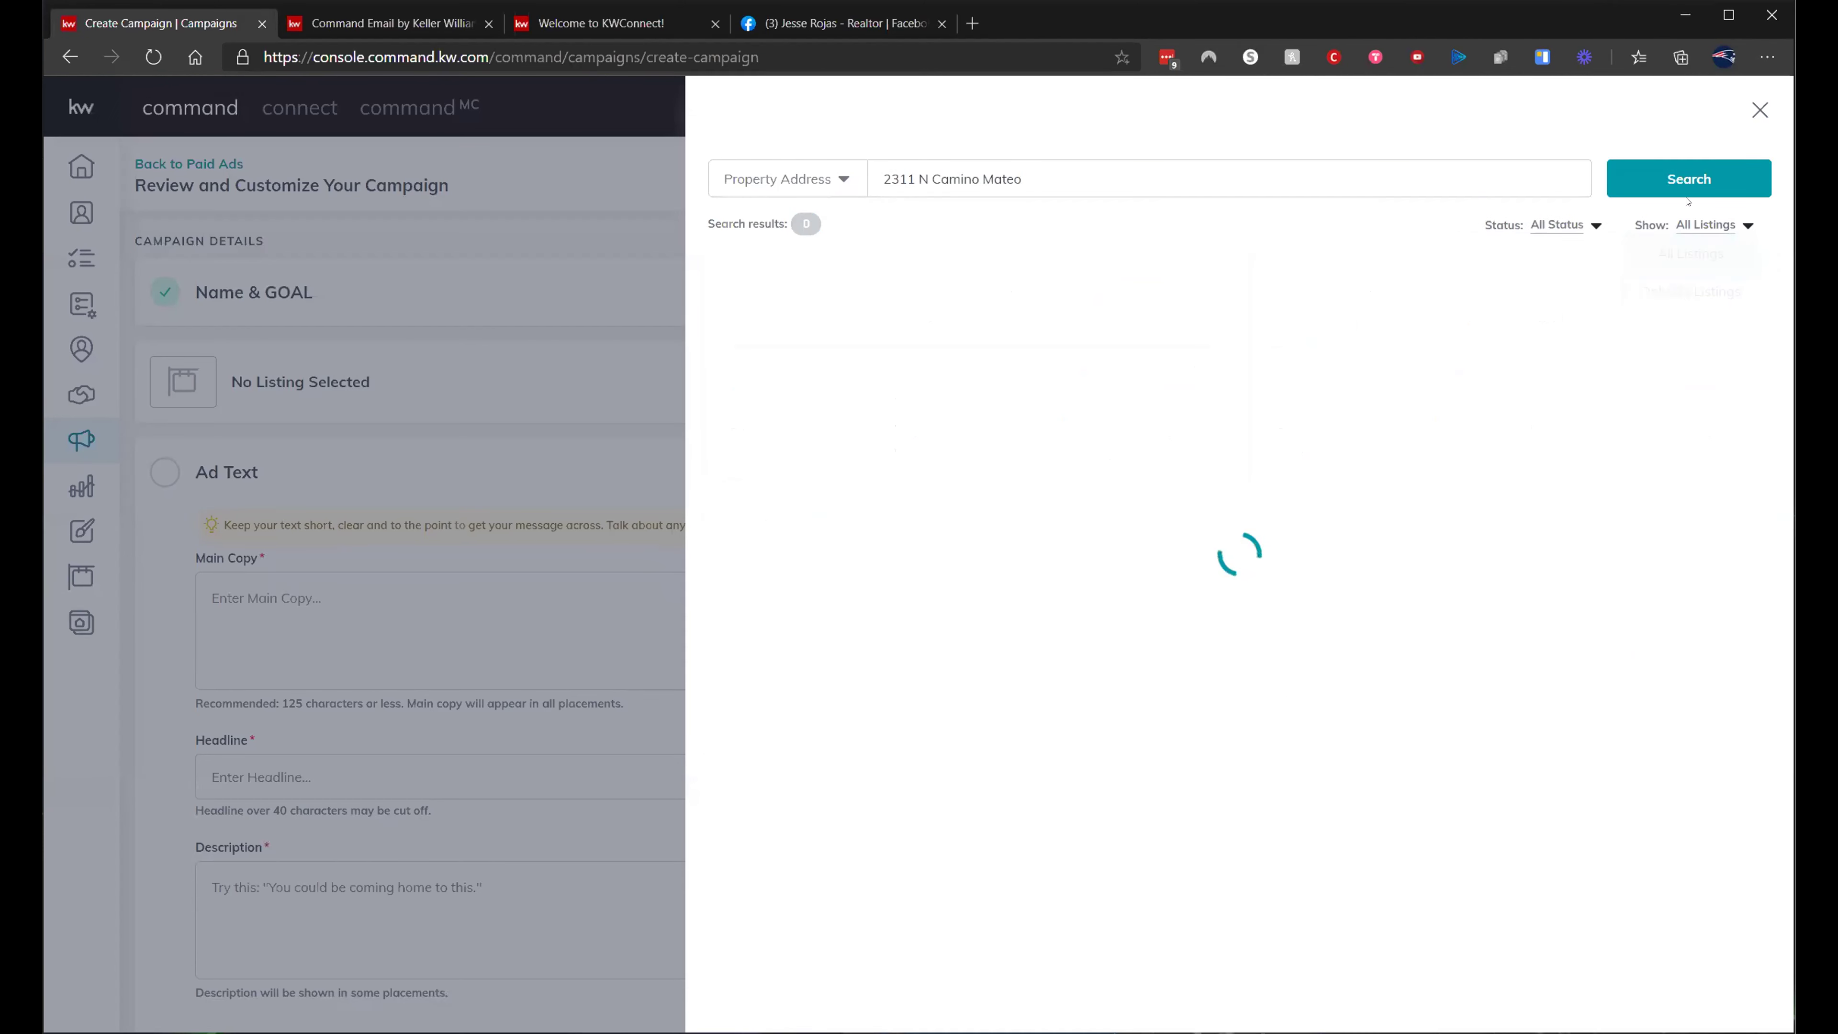
{"action": "left_click", "coordinate": [1689, 187]}
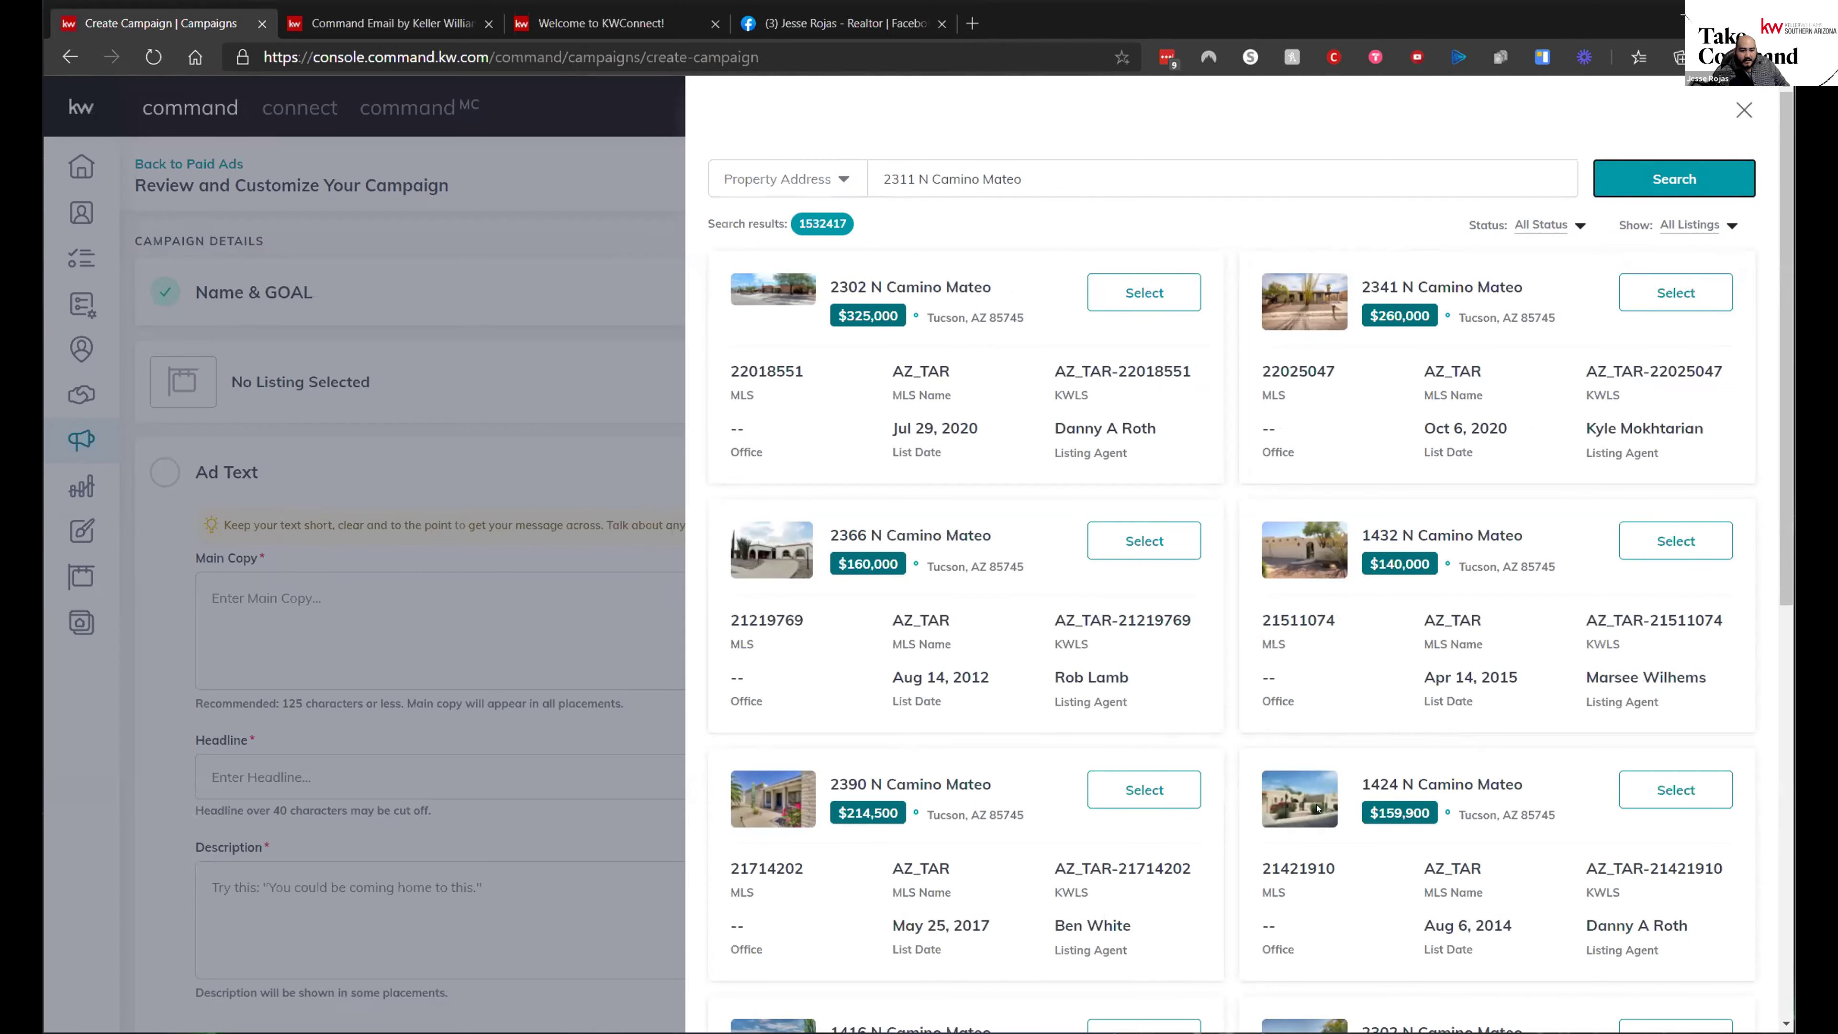
- Rerun the address search and attach the $325,000 listing to the campaign
{"action": "scroll", "coordinate": [1466, 743], "scroll_direction": "down", "scroll_amount": 9}
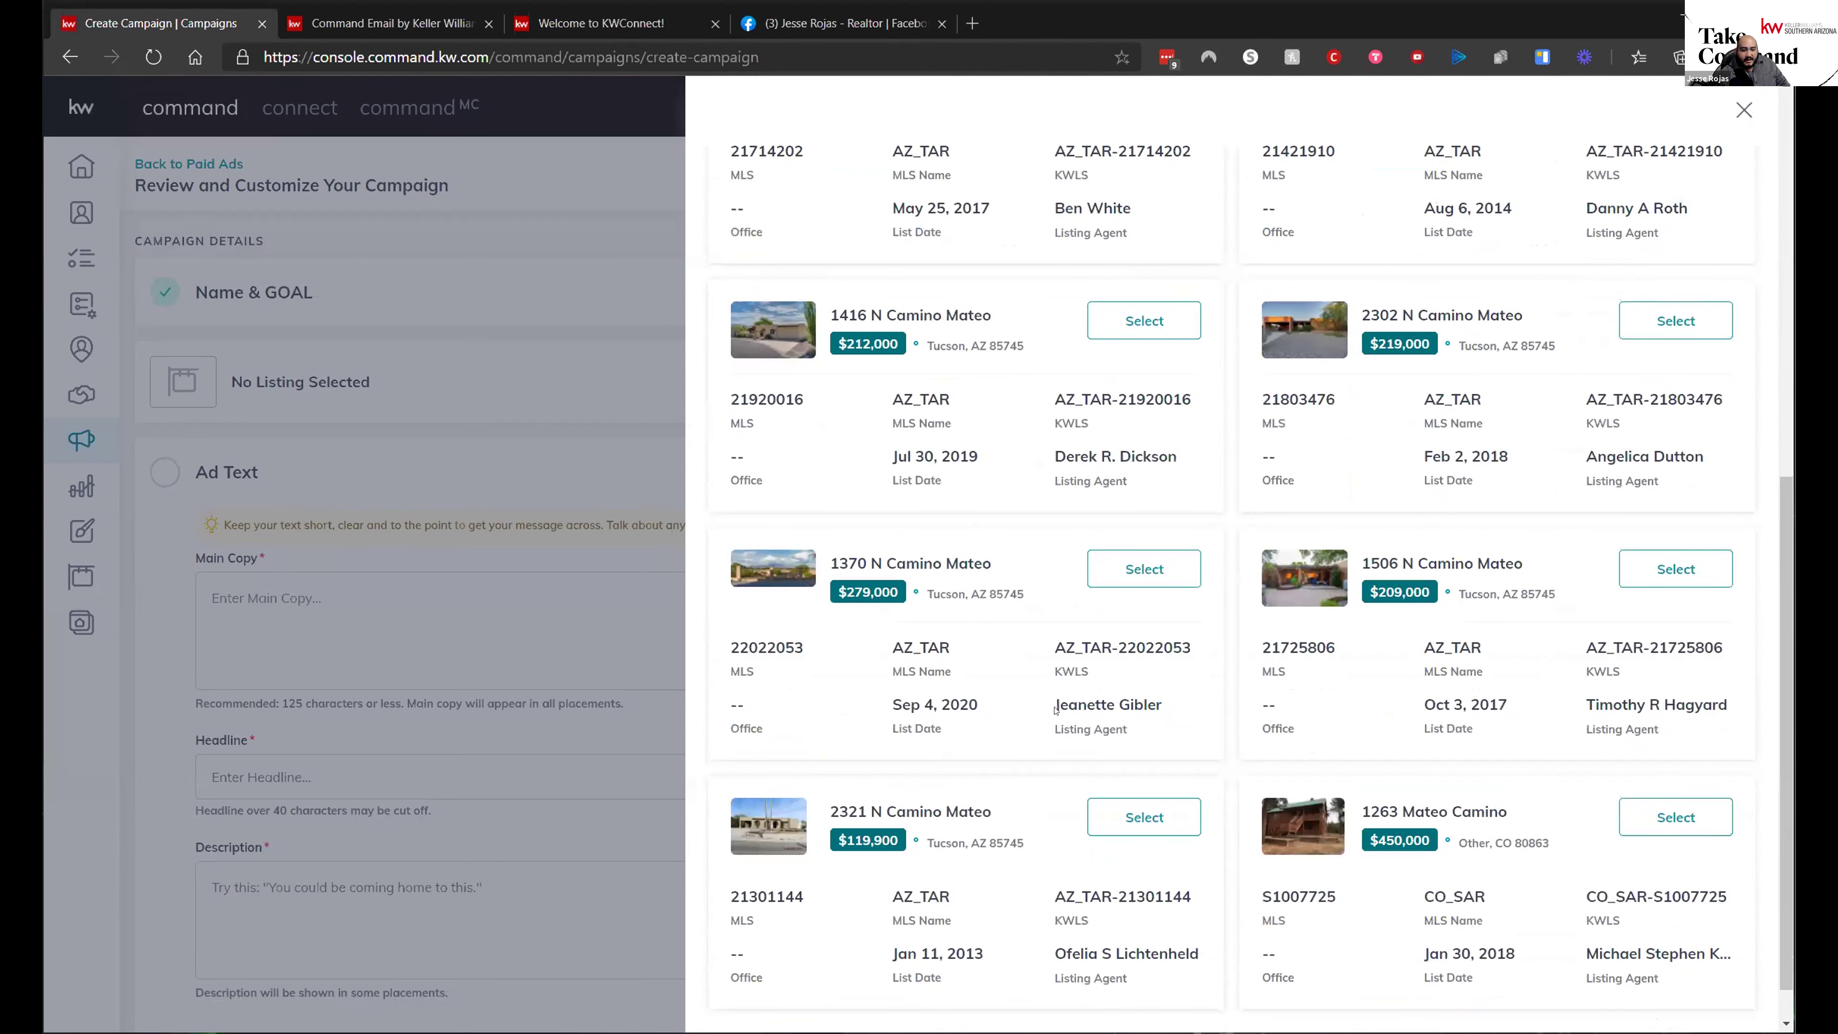
{"action": "scroll", "coordinate": [948, 837], "scroll_direction": "down", "scroll_amount": 1}
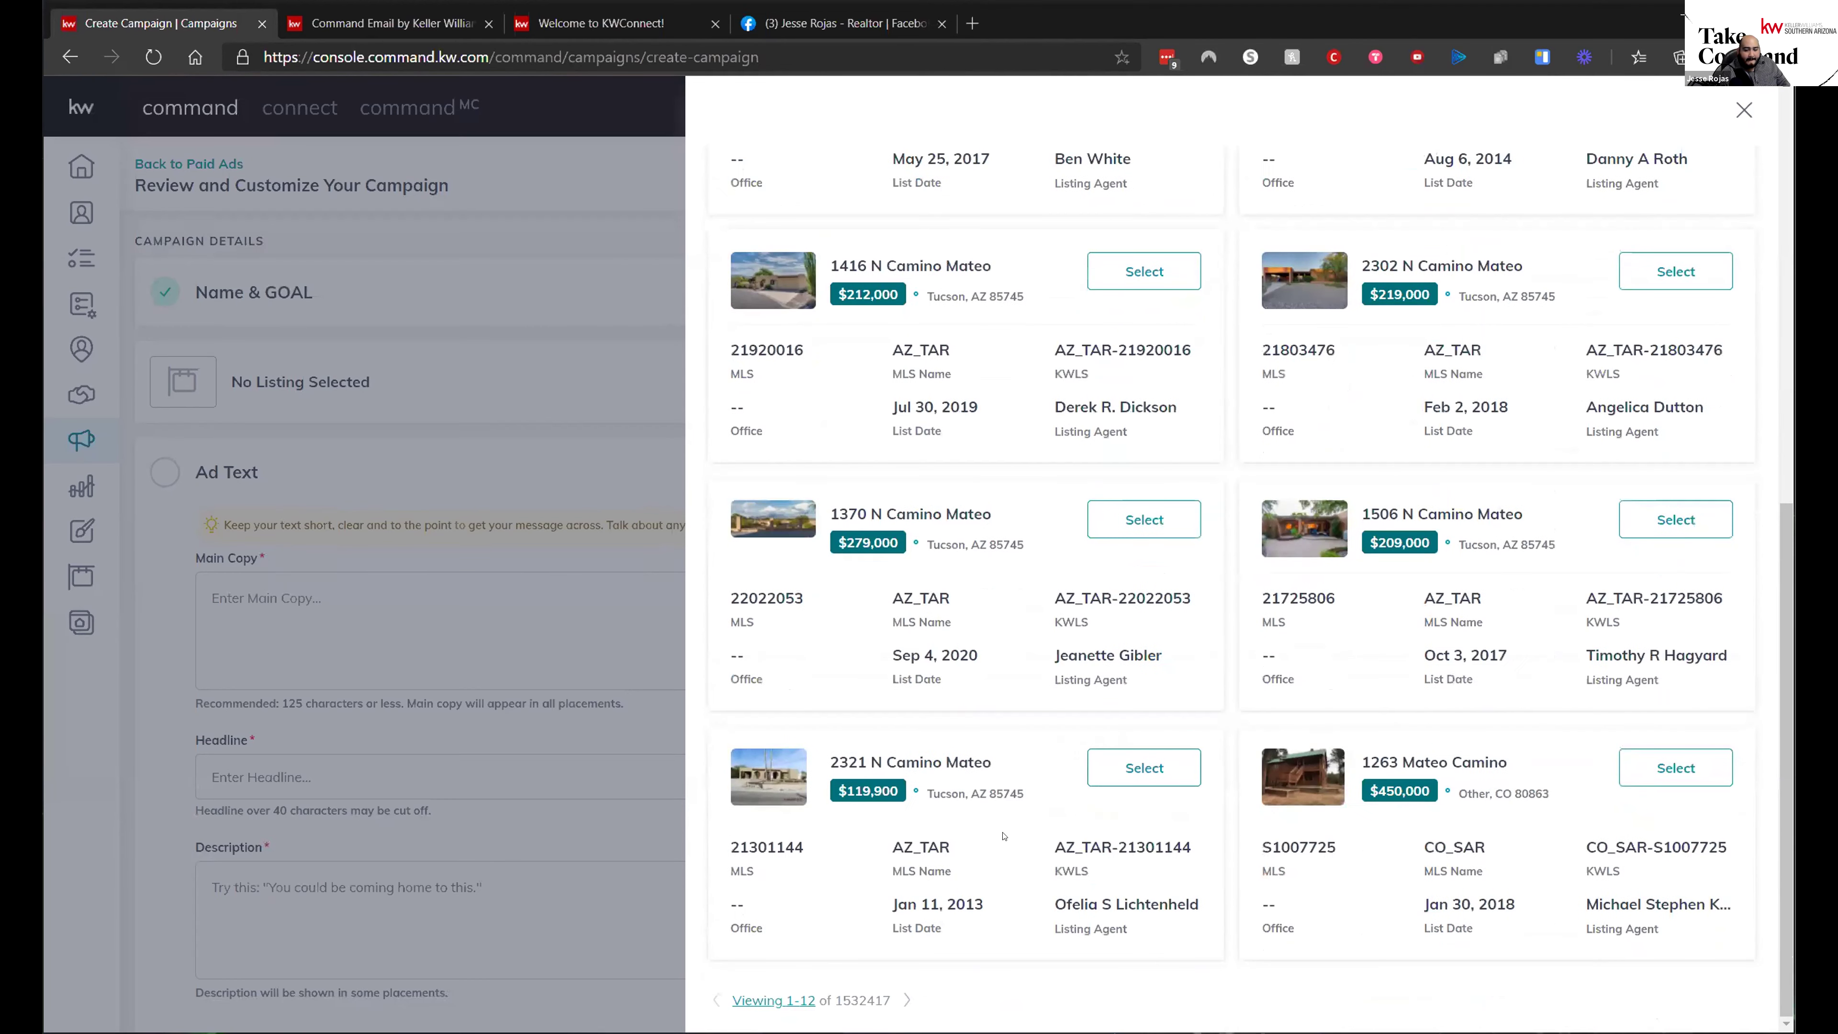
{"action": "scroll", "coordinate": [955, 780], "scroll_direction": "up", "scroll_amount": 10}
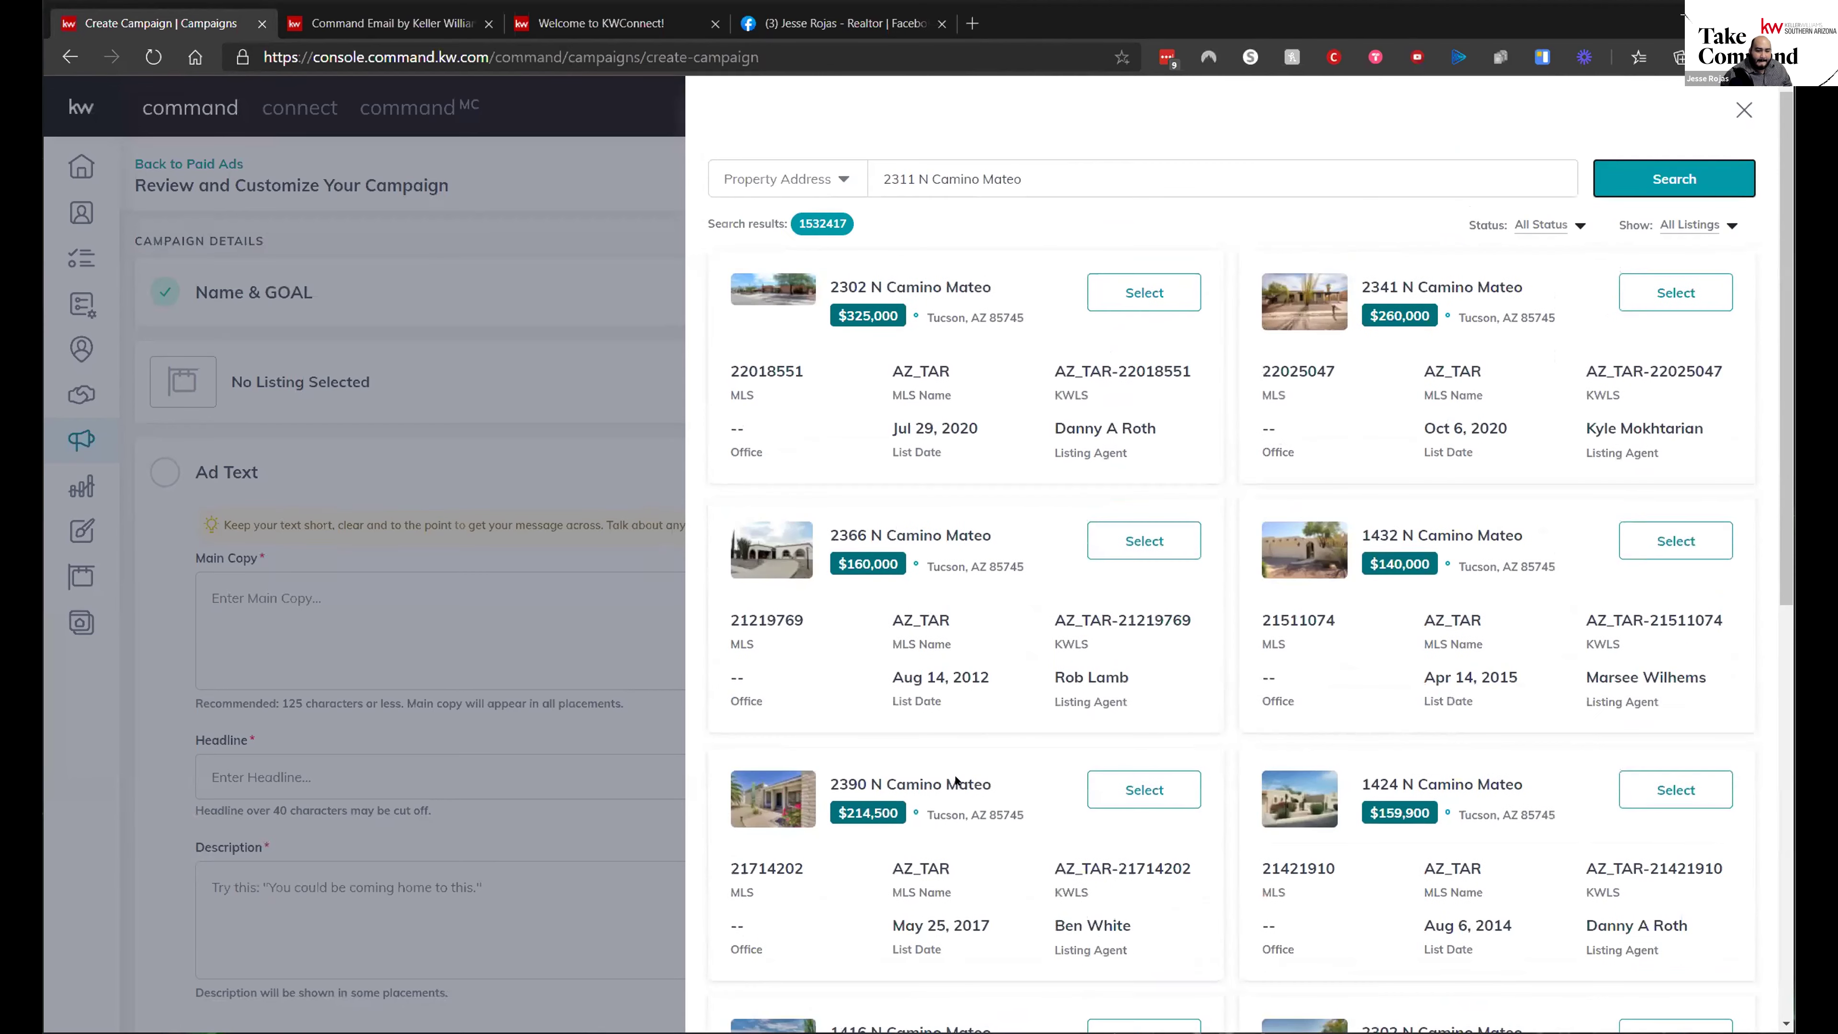
{"action": "left_click", "coordinate": [1162, 178]}
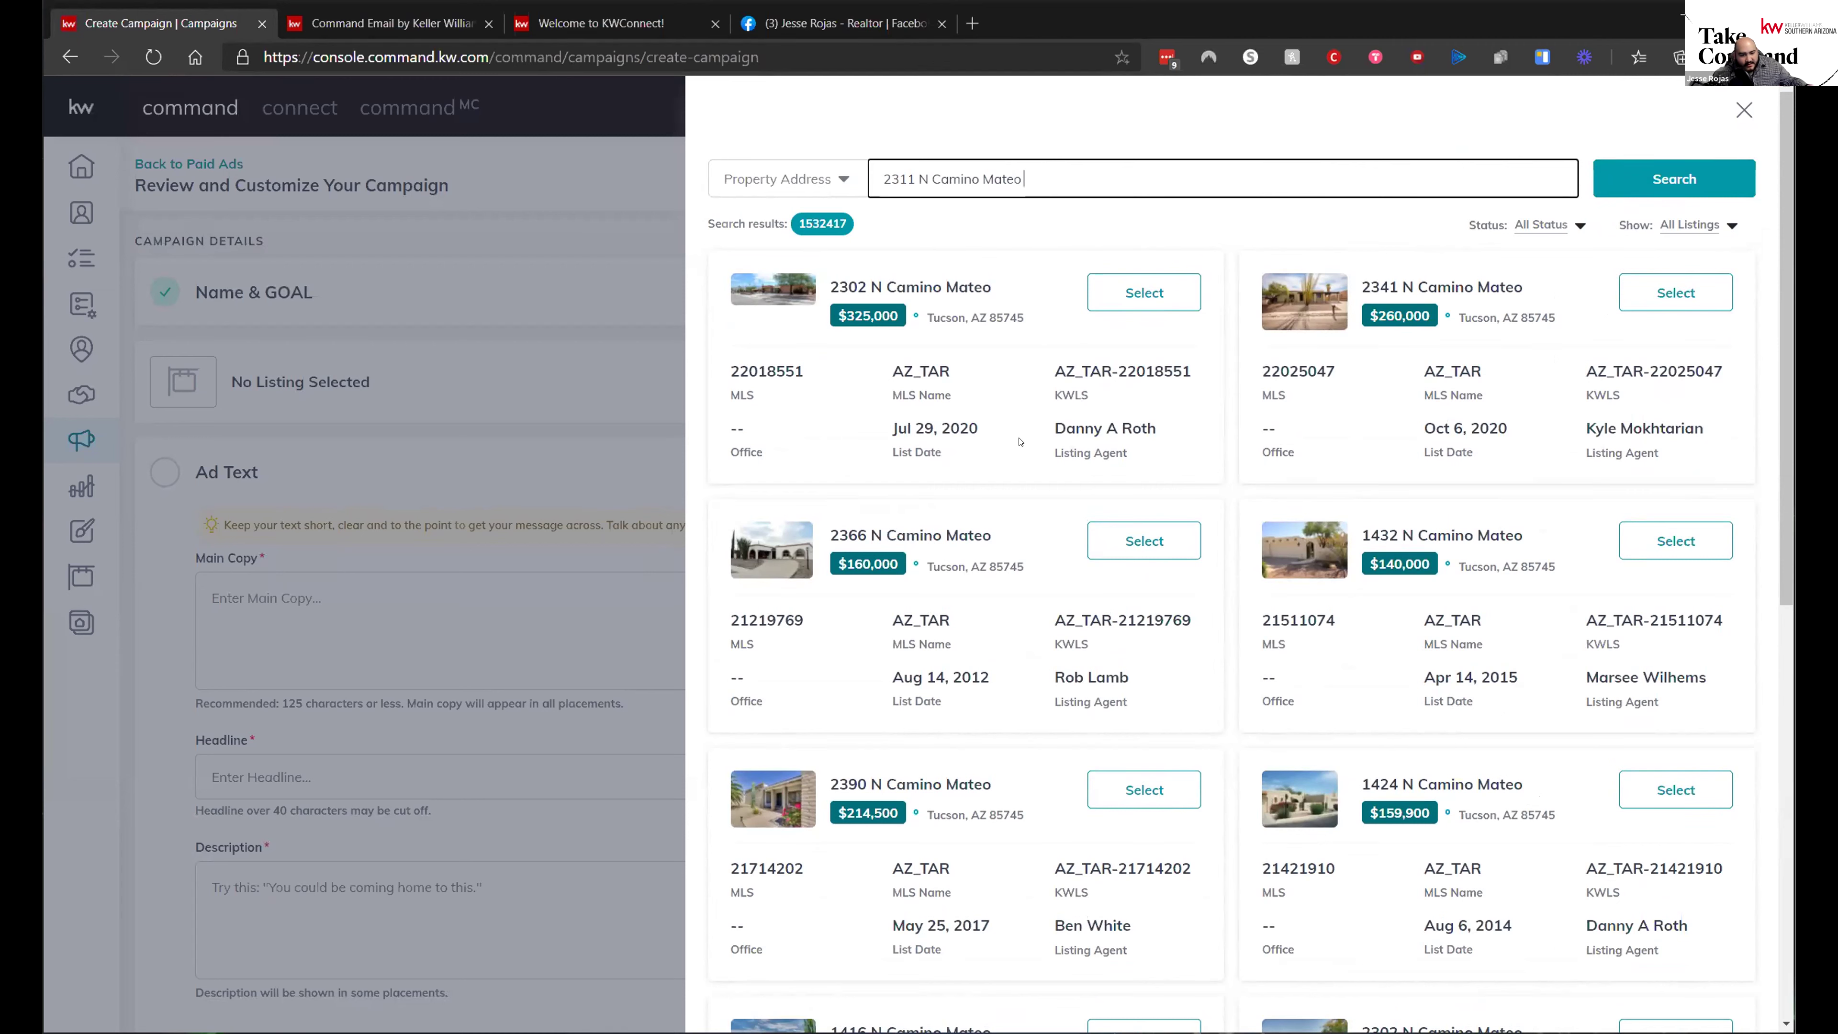
{"action": "left_click", "coordinate": [1722, 178]}
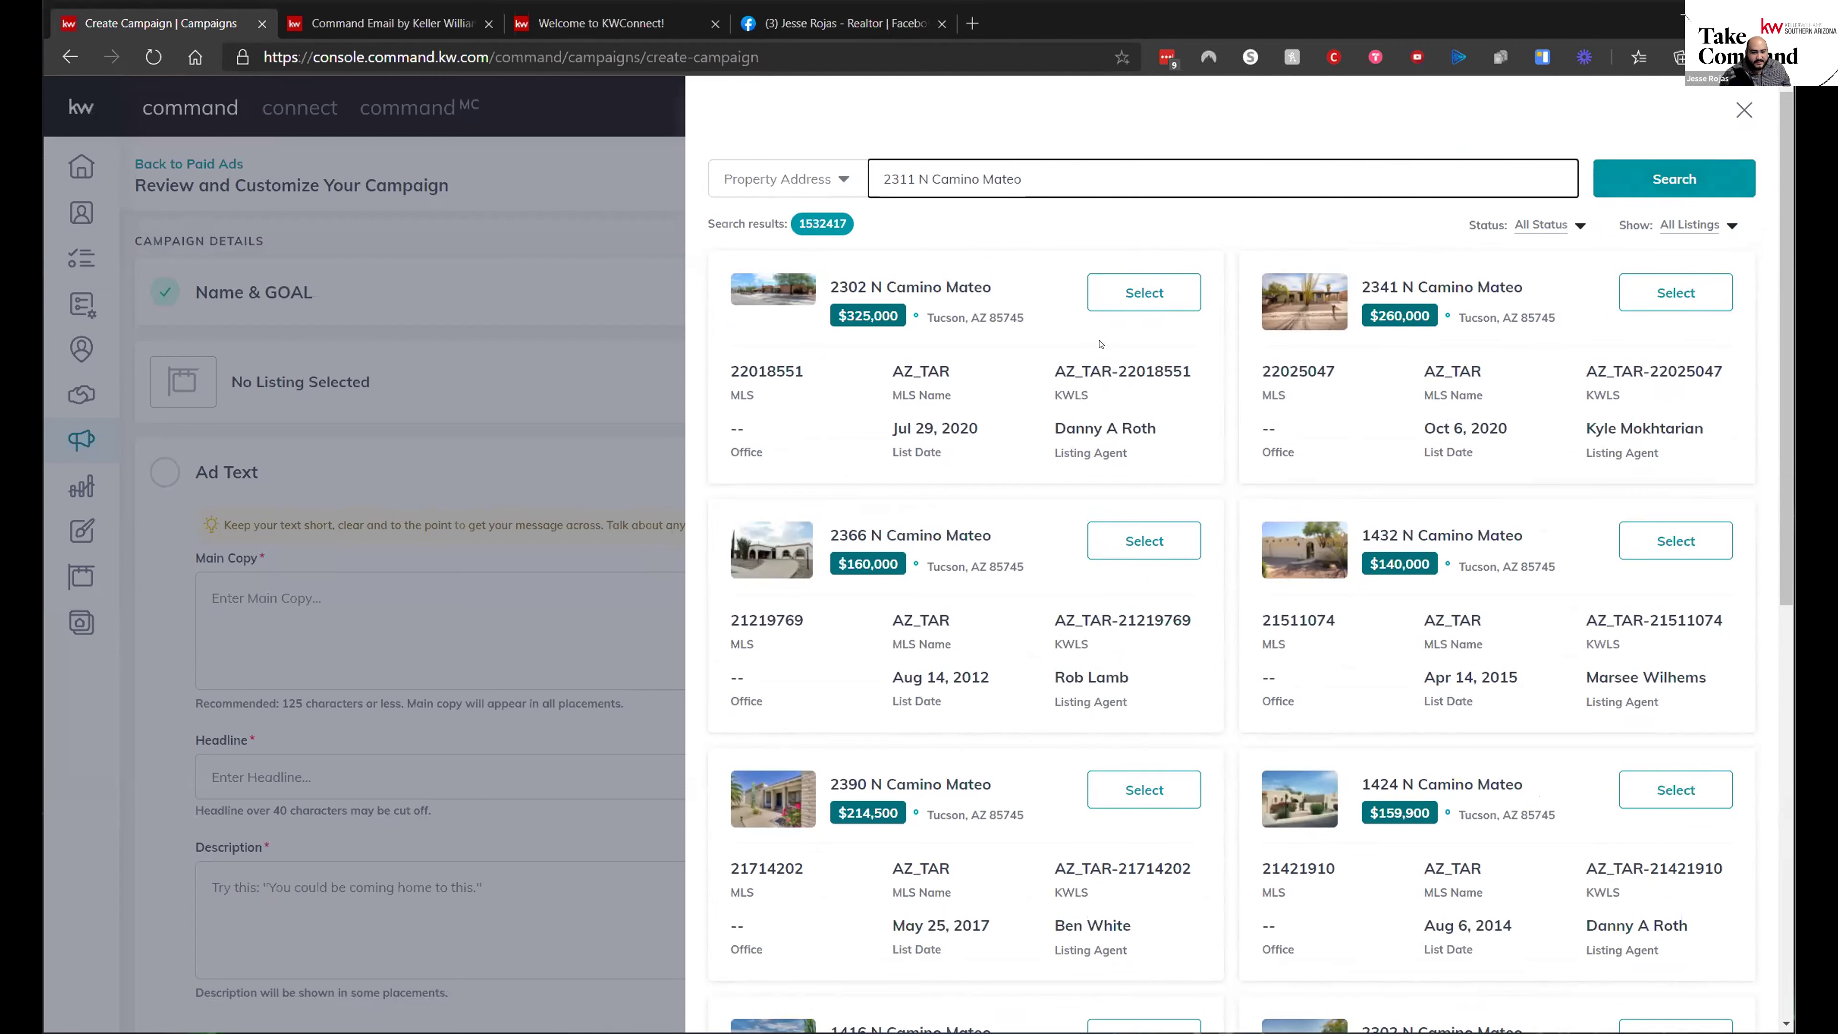
{"action": "left_click", "coordinate": [1149, 296]}
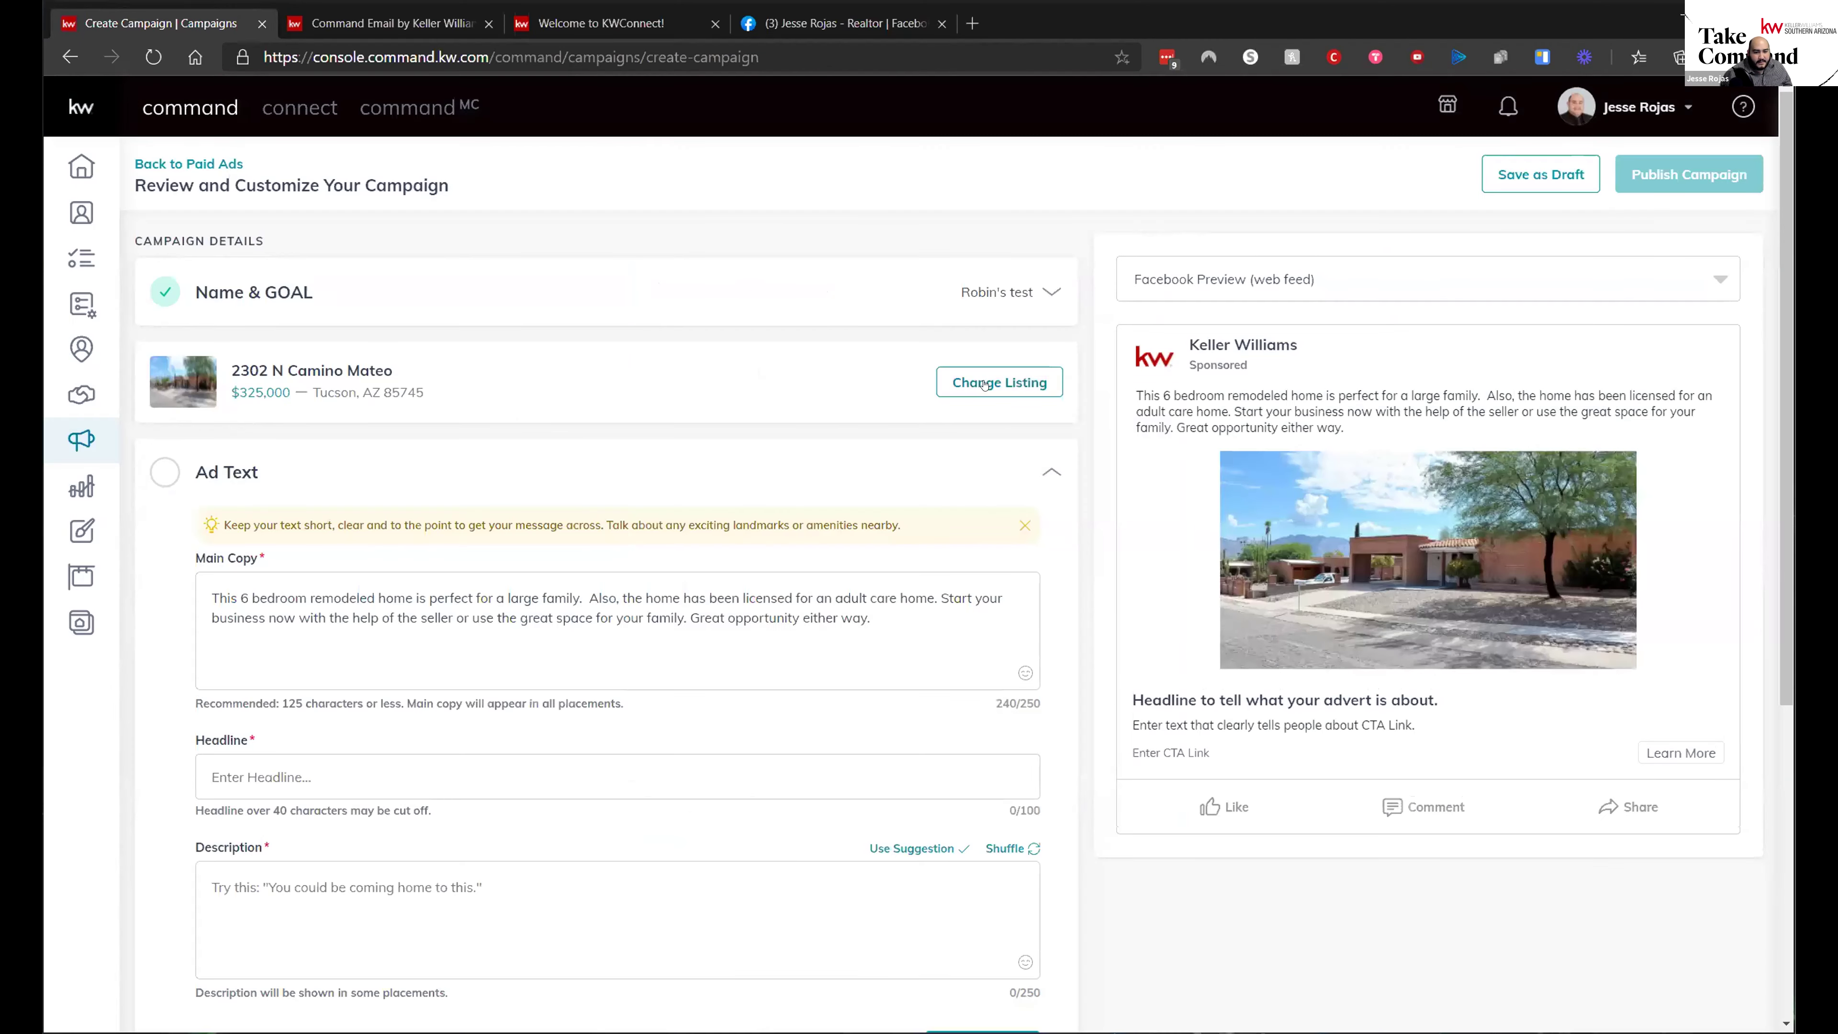
- Close the listing search panel, keeping the chosen listing
{"action": "left_click", "coordinate": [988, 385]}
{"action": "left_click", "coordinate": [521, 467]}
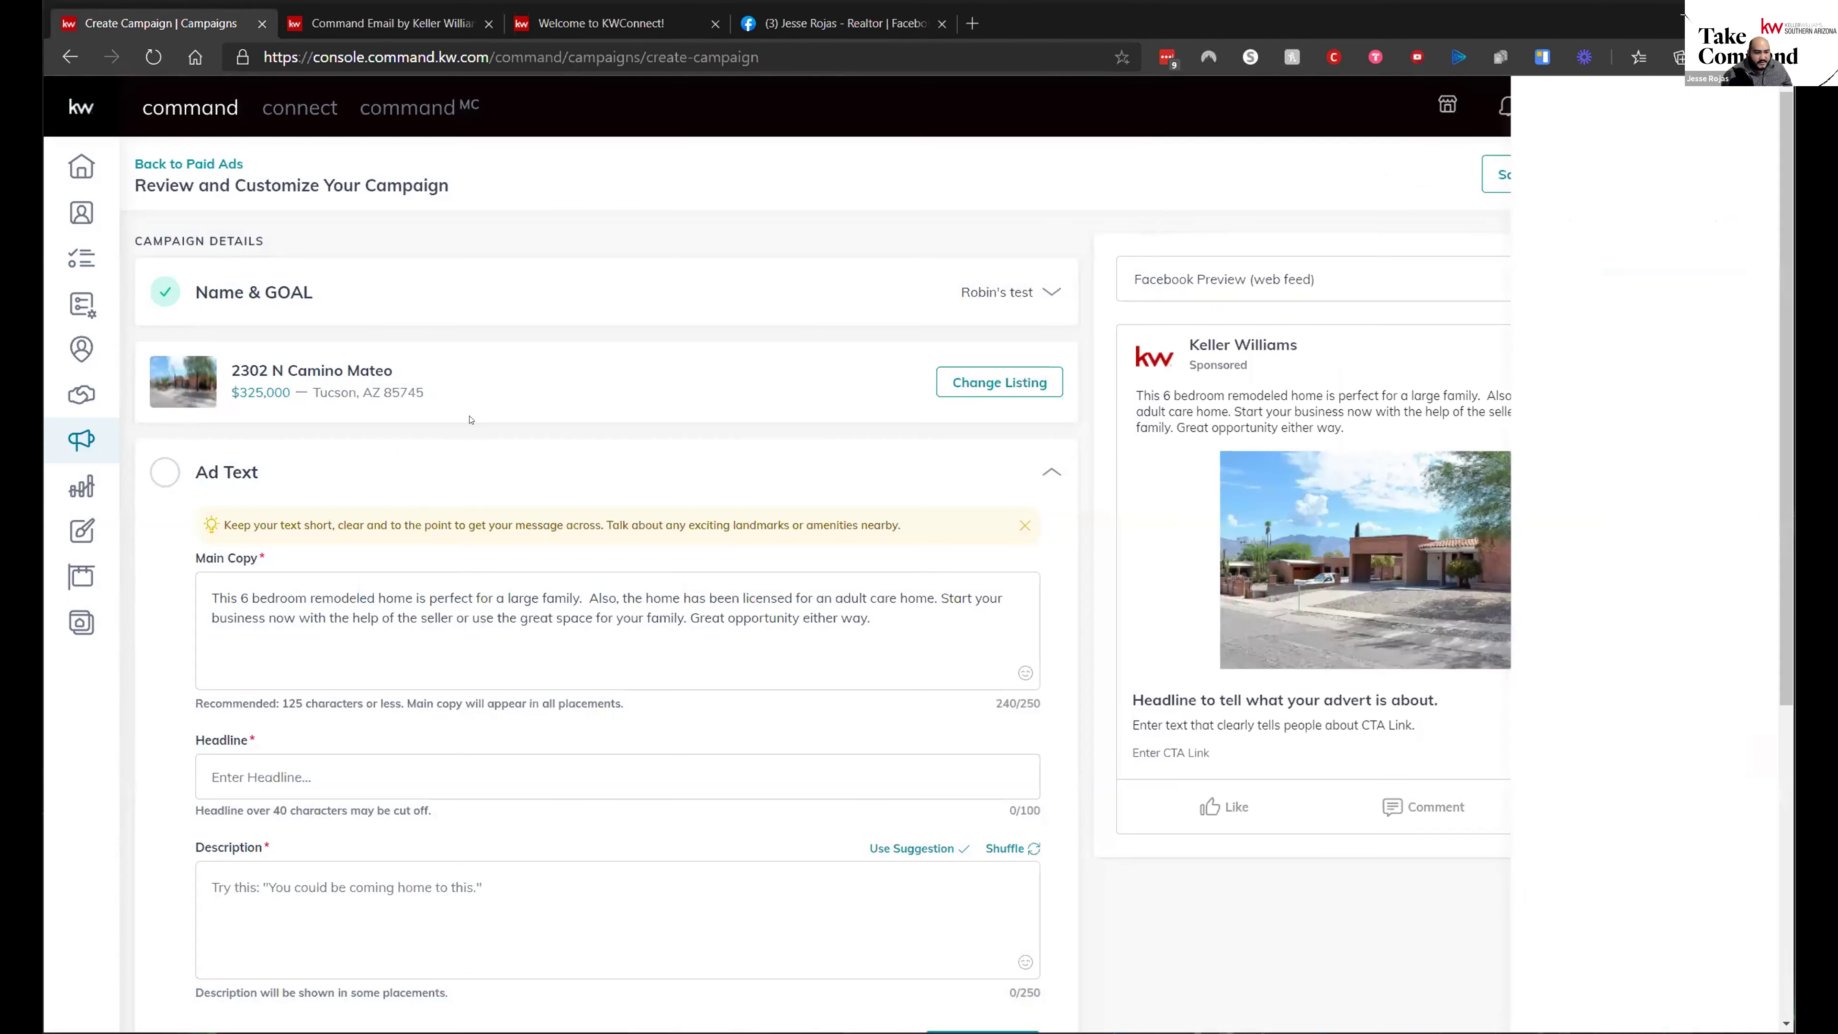
{"action": "scroll", "coordinate": [522, 468], "scroll_direction": "down", "scroll_amount": 2}
{"action": "scroll", "coordinate": [522, 467], "scroll_direction": "down", "scroll_amount": 4}
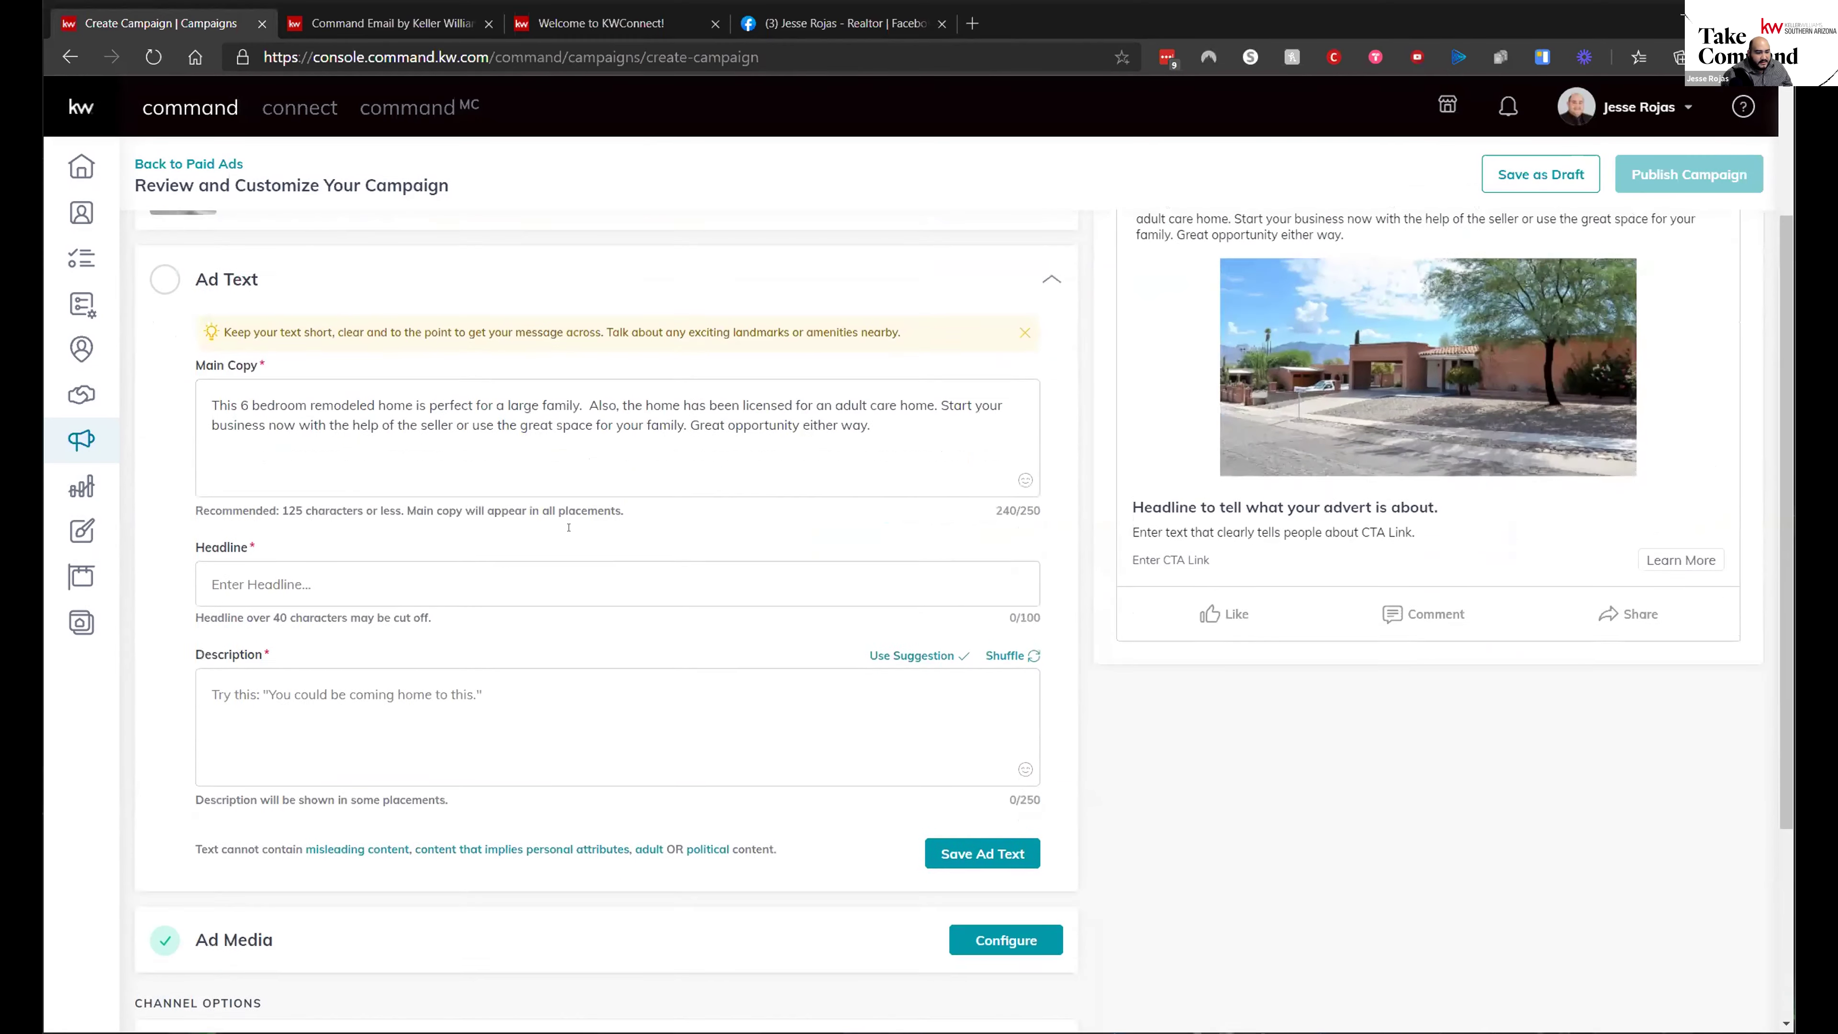
{"action": "scroll", "coordinate": [537, 514], "scroll_direction": "up", "scroll_amount": 5}
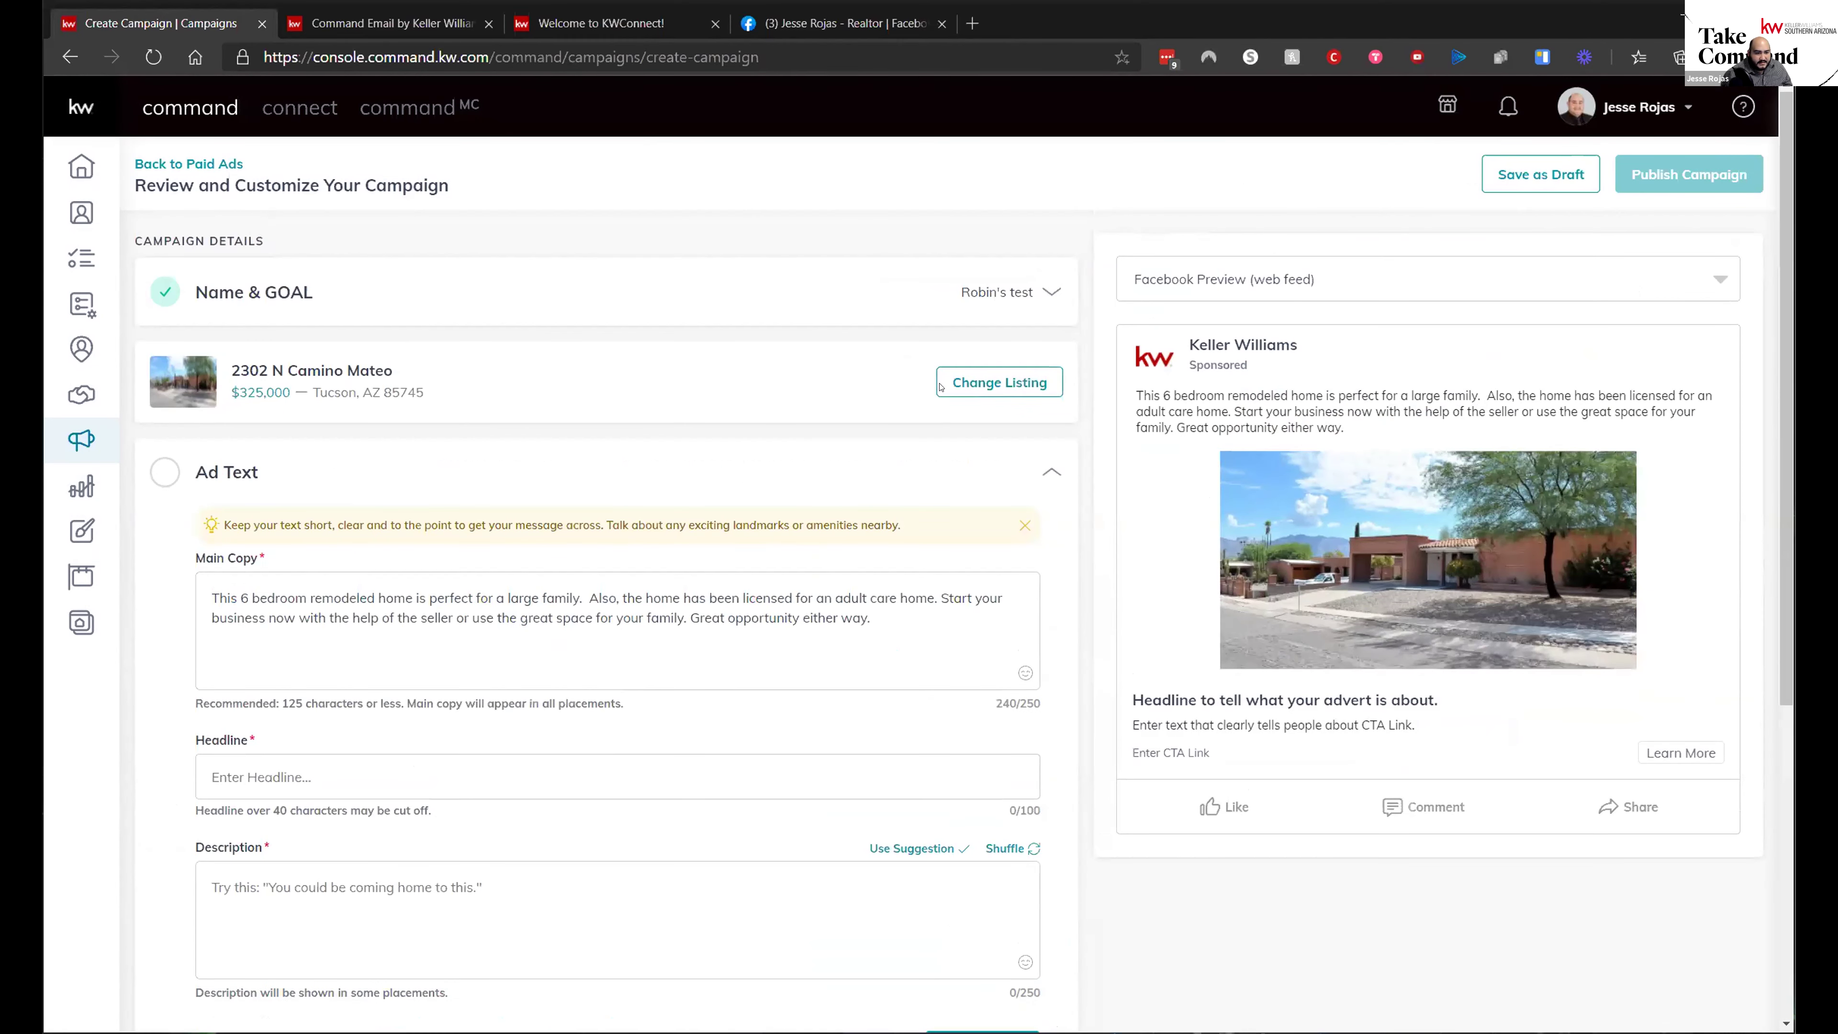
- Return to Paid Ads, confirming that the unsaved campaign will be lost
{"action": "left_click", "coordinate": [974, 384]}
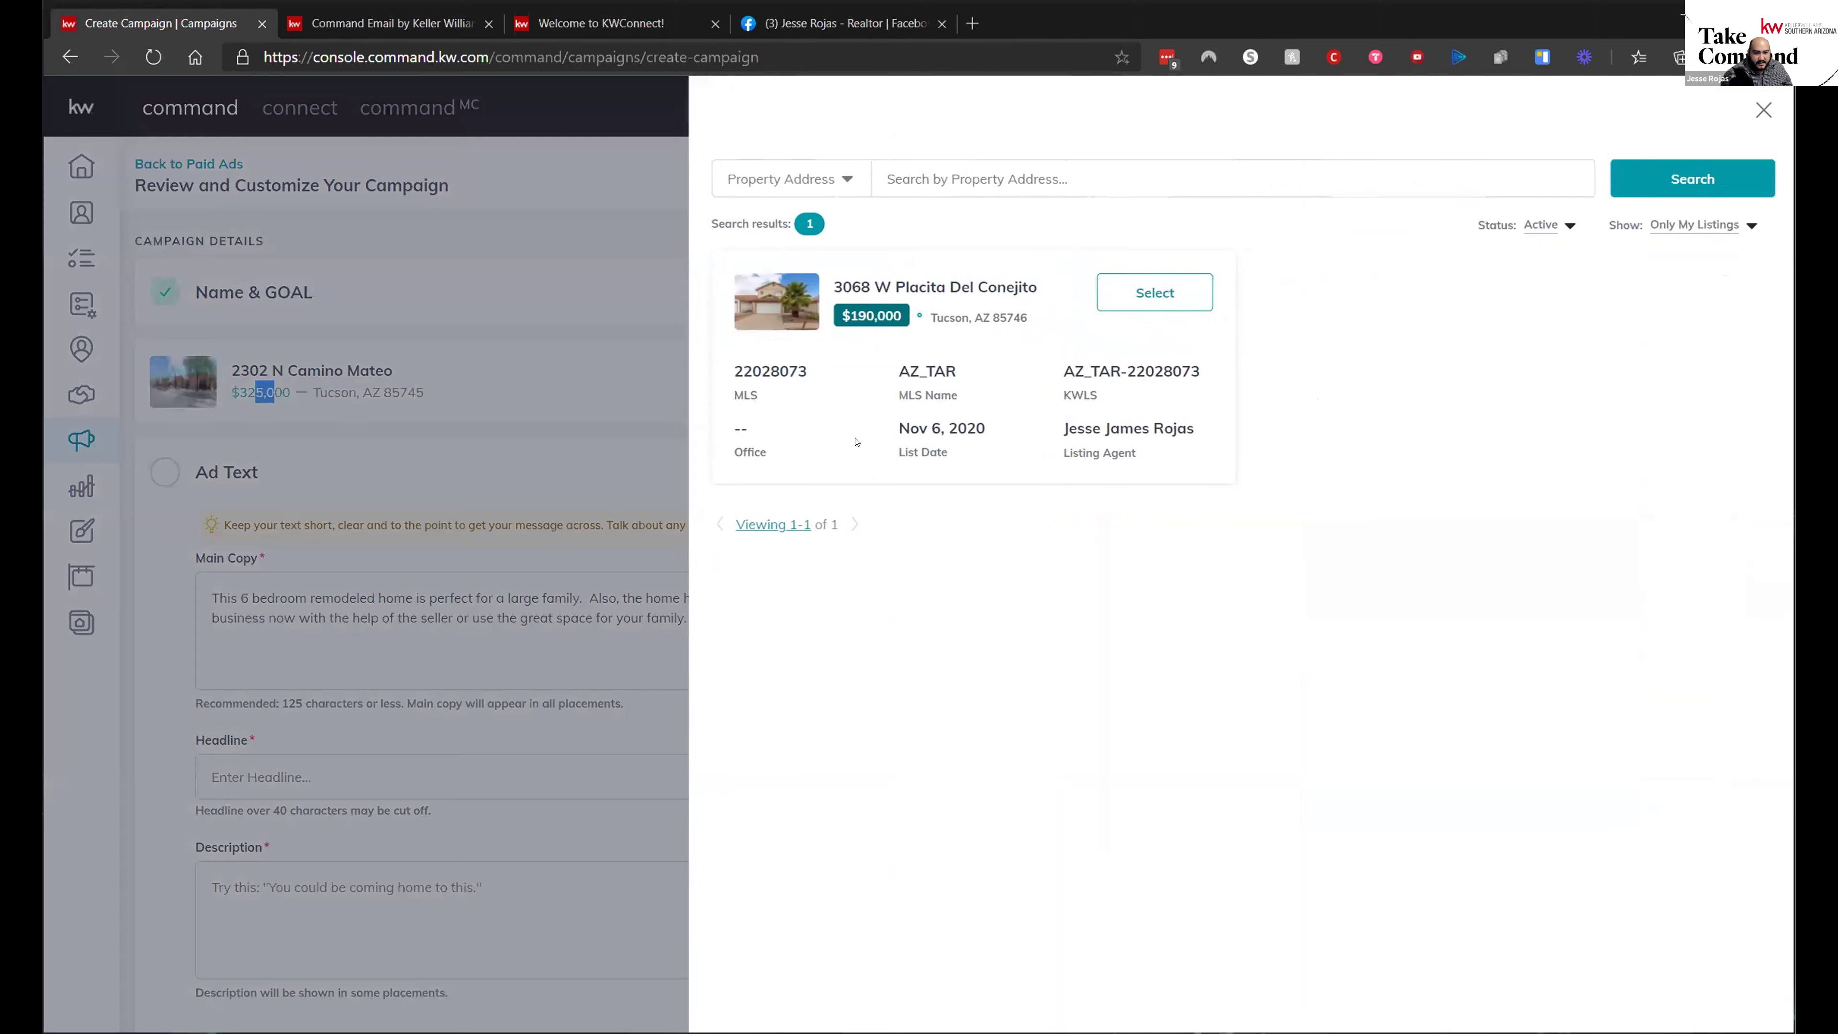
{"action": "left_click", "coordinate": [674, 239]}
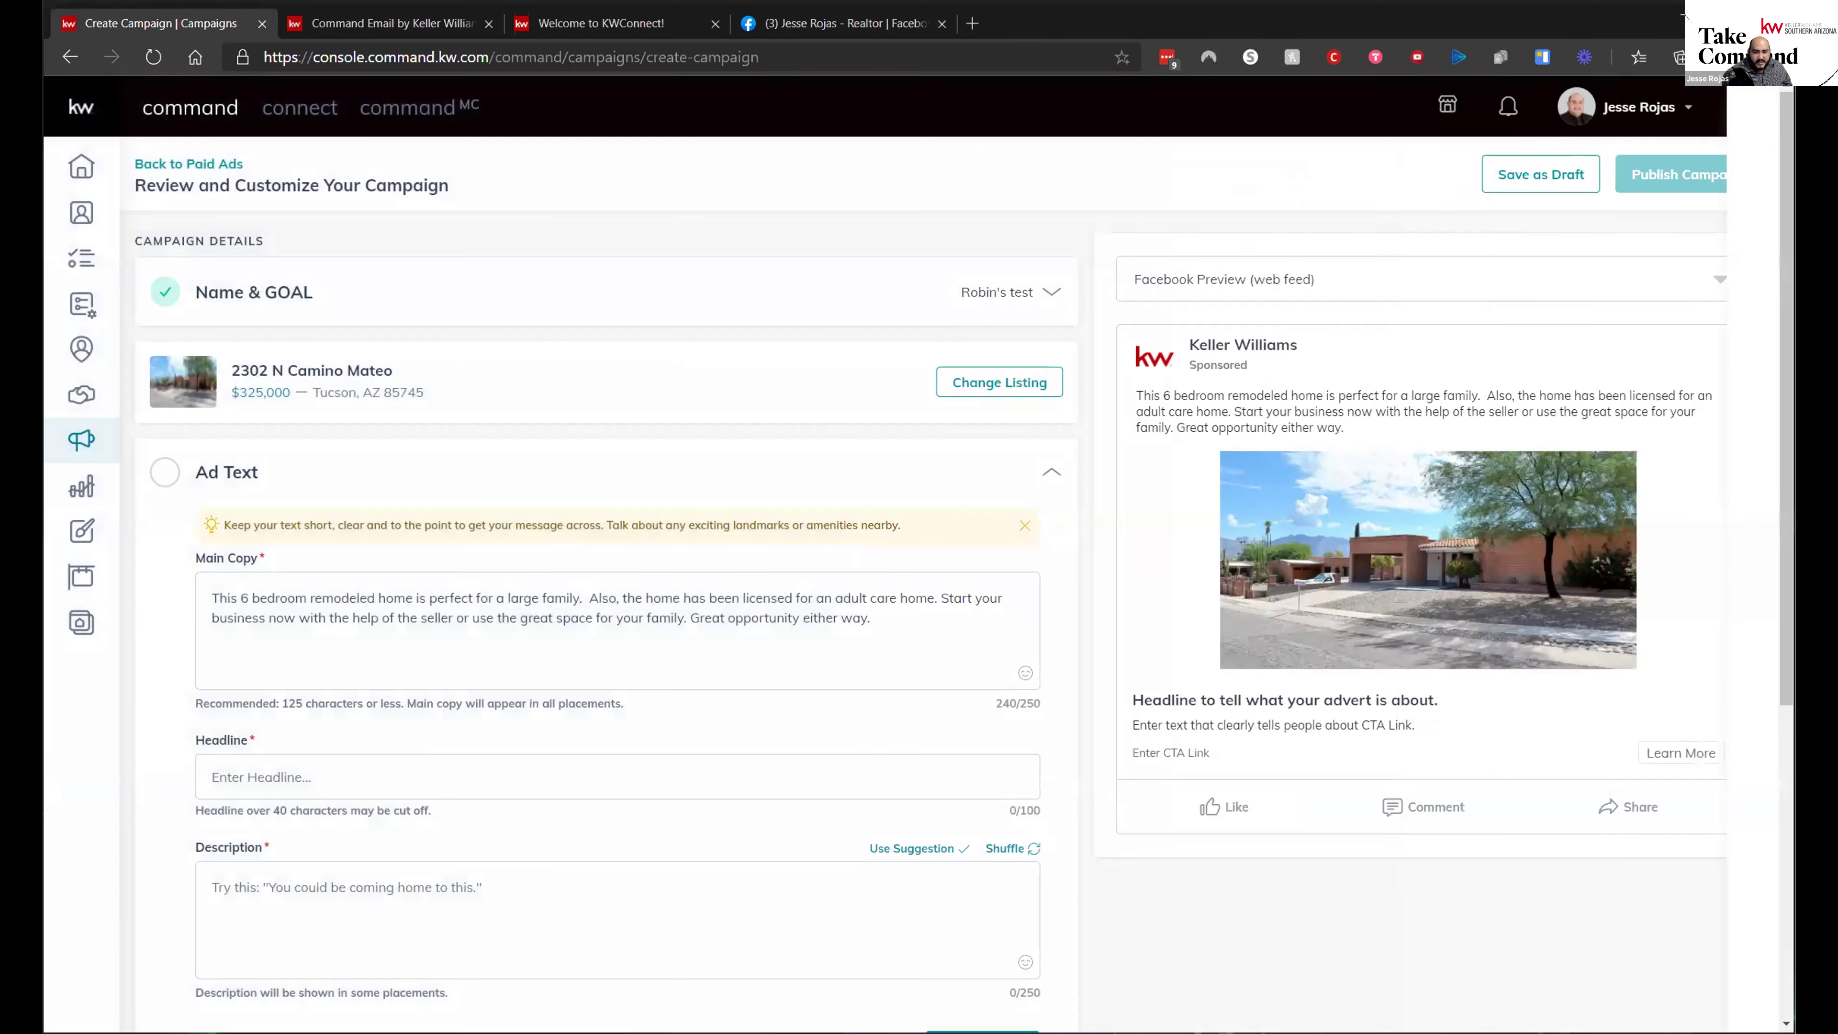
{"action": "left_click", "coordinate": [188, 163]}
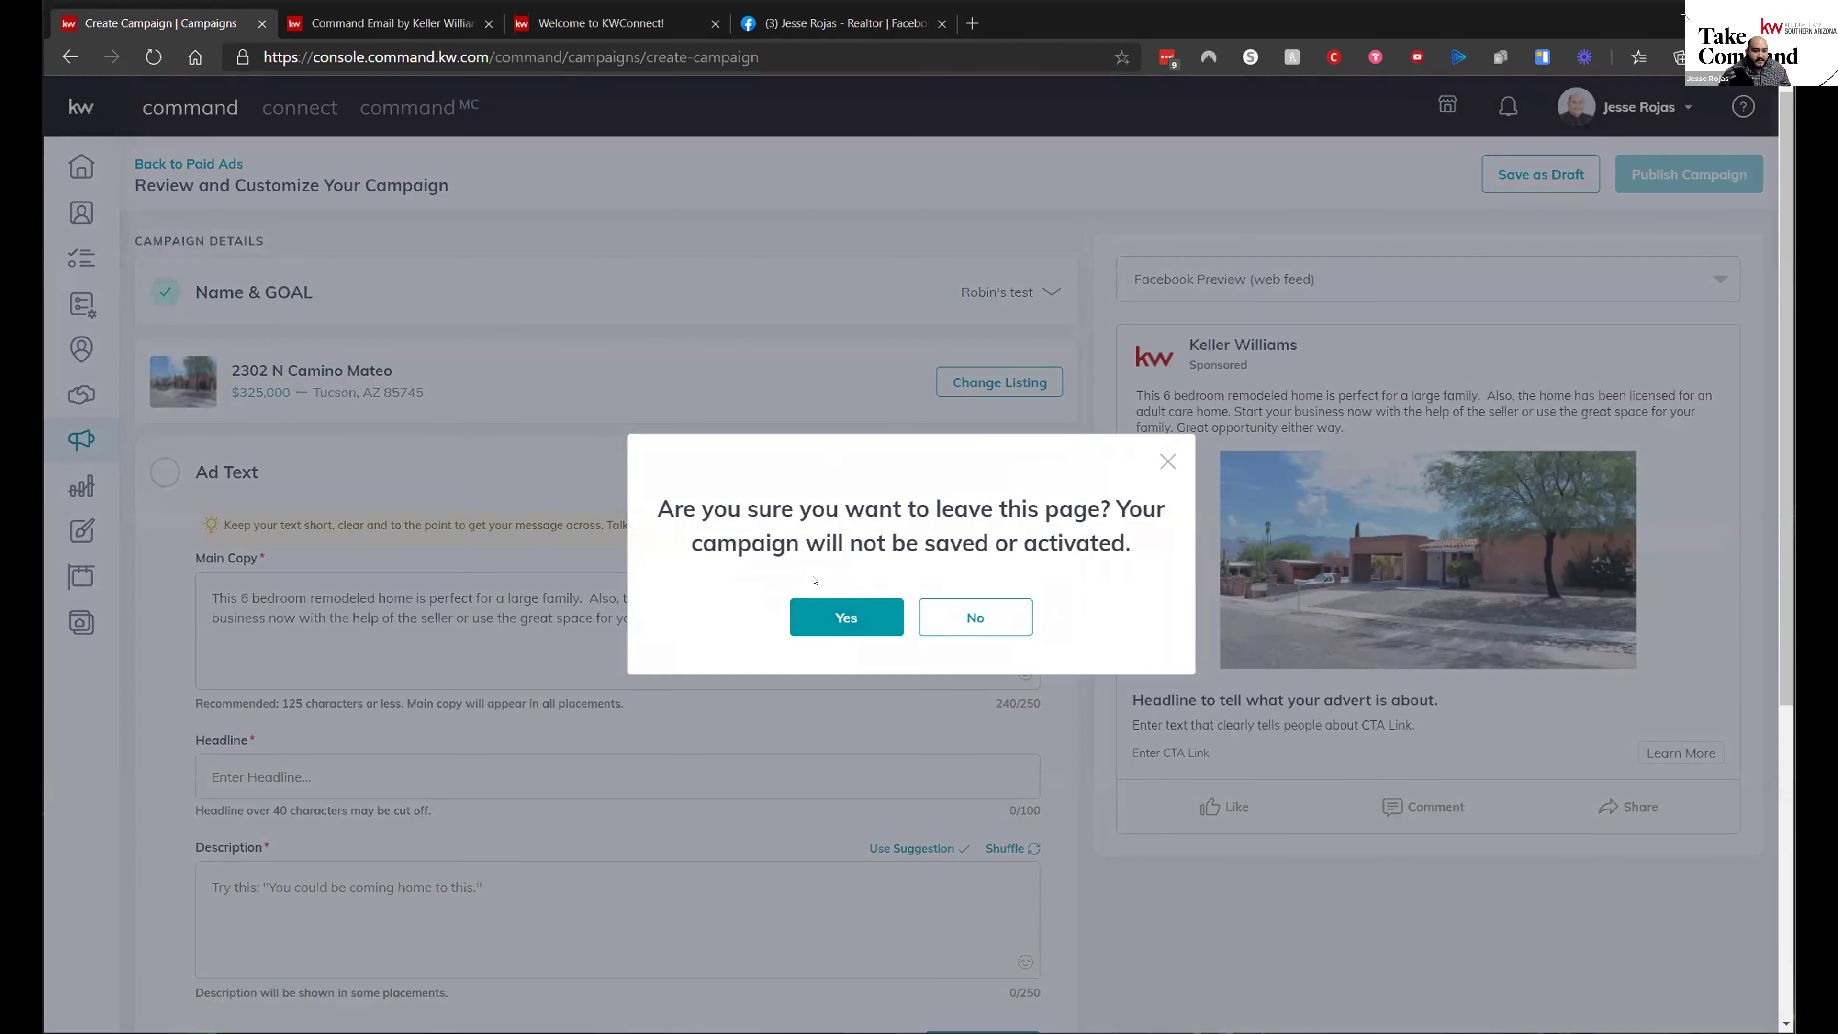
{"action": "left_click", "coordinate": [812, 614]}
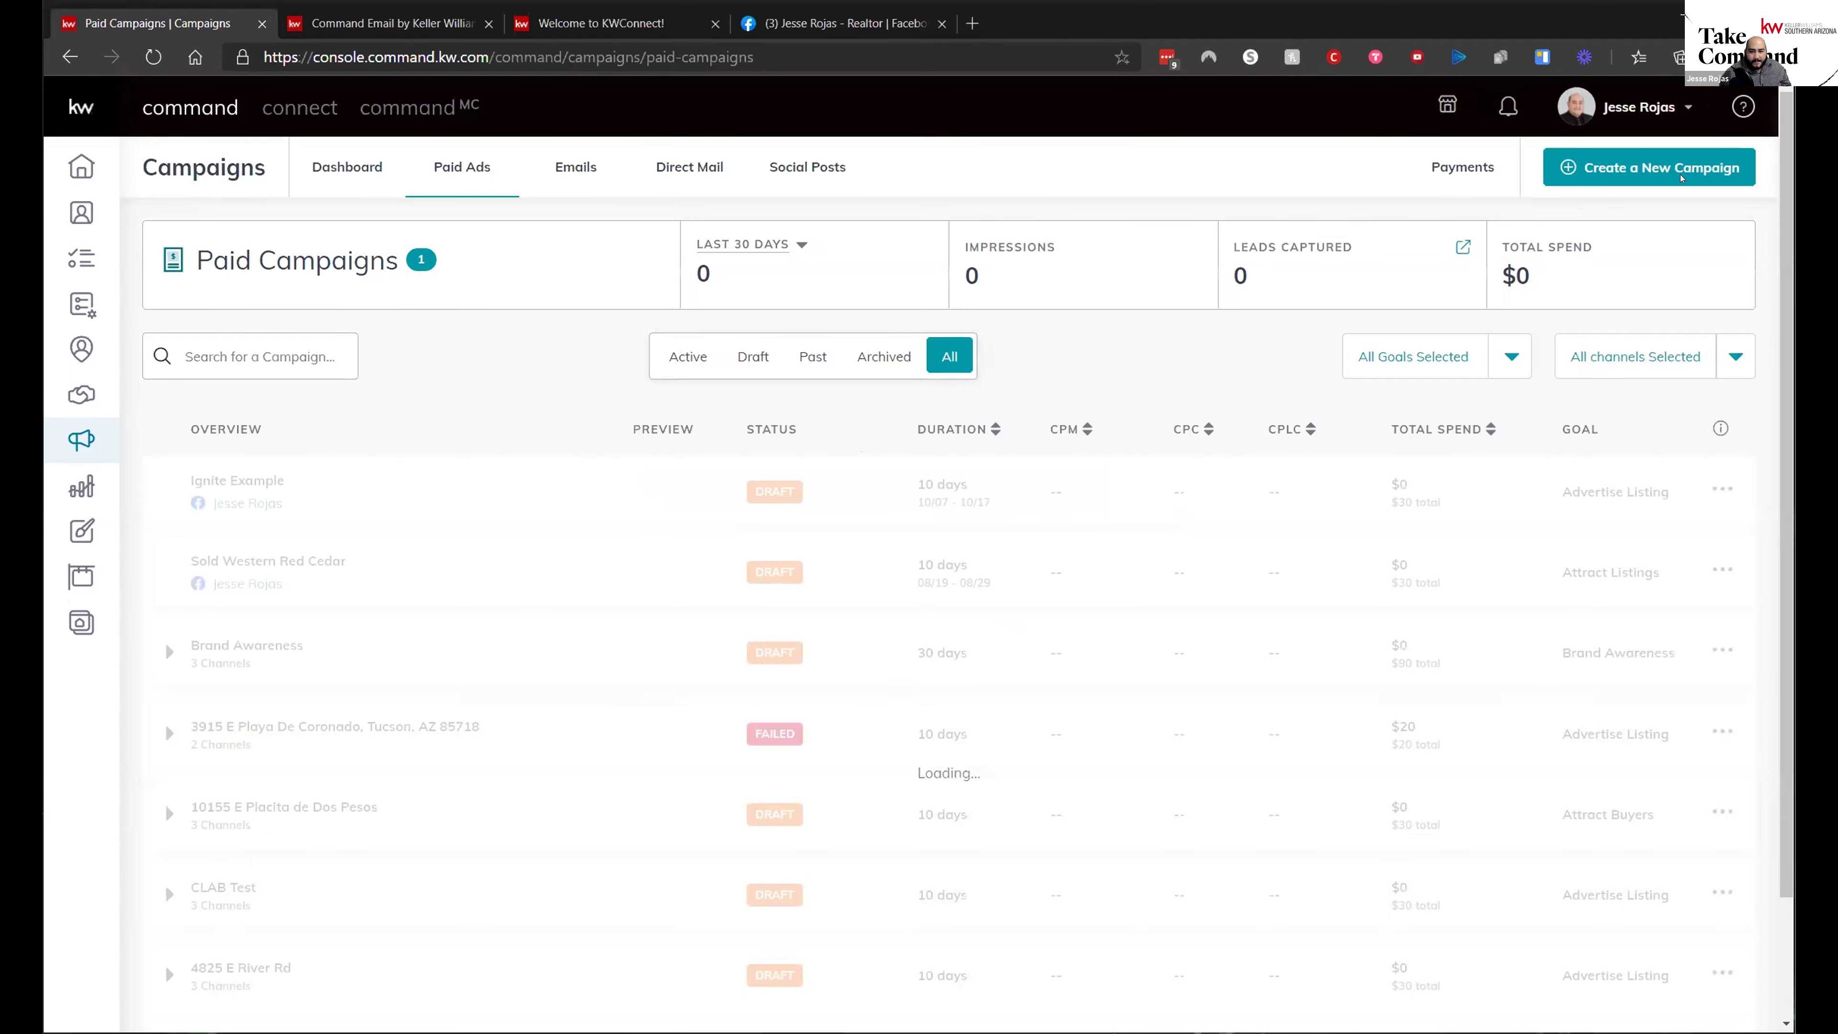
- Choose a Social Ad campaign and name it 'Robin's test'
{"action": "left_click", "coordinate": [800, 484]}
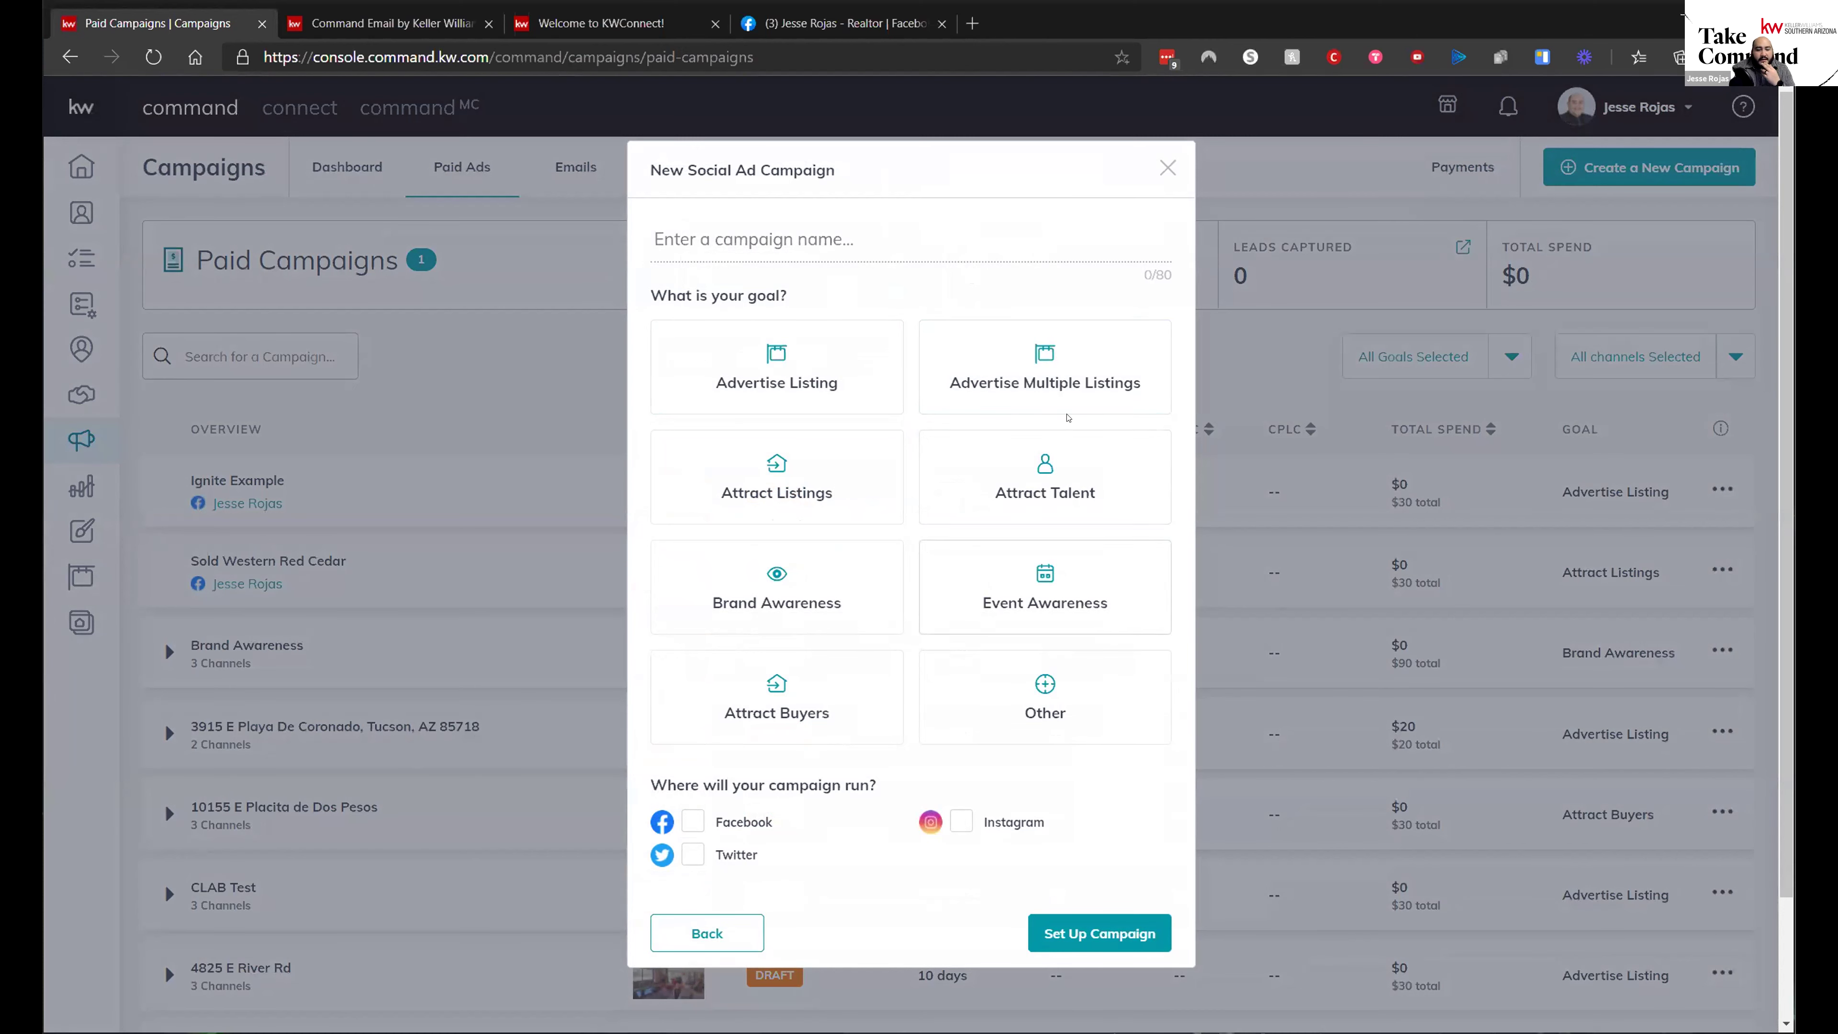
{"action": "left_click", "coordinate": [1065, 712]}
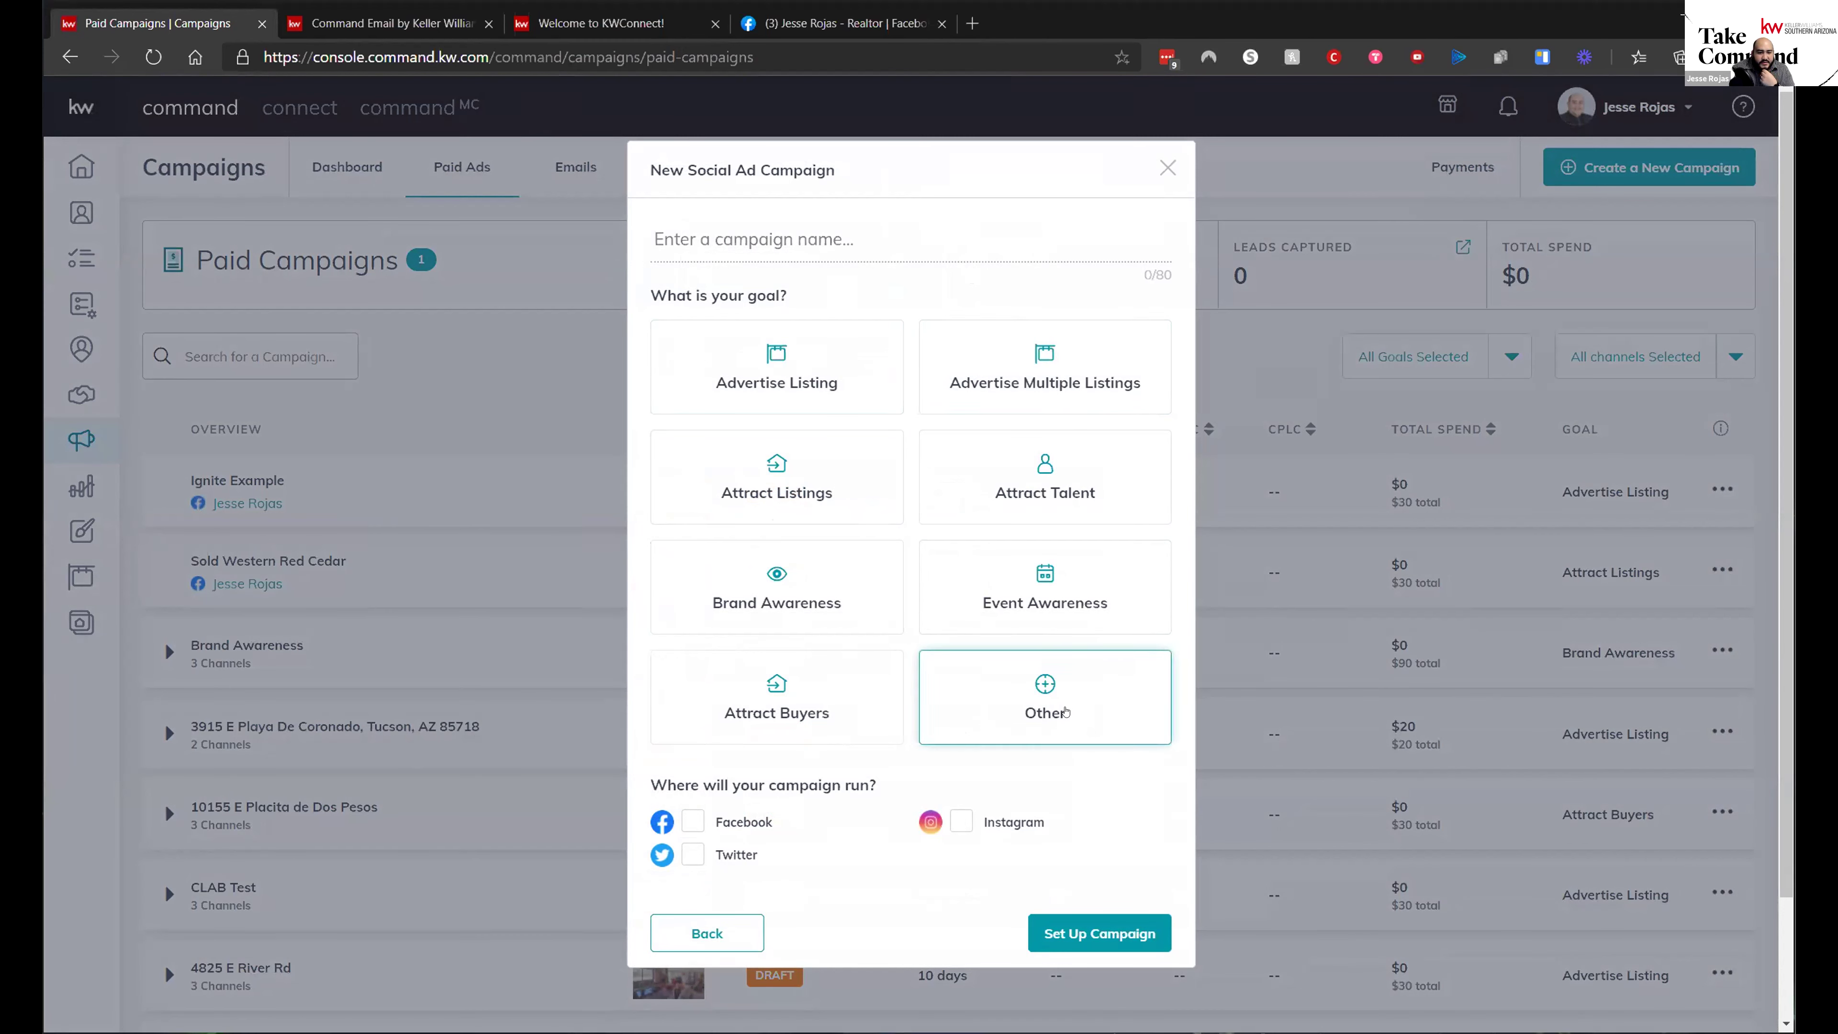
{"action": "left_click", "coordinate": [818, 230]}
{"action": "type", "text": "Robin's test"}
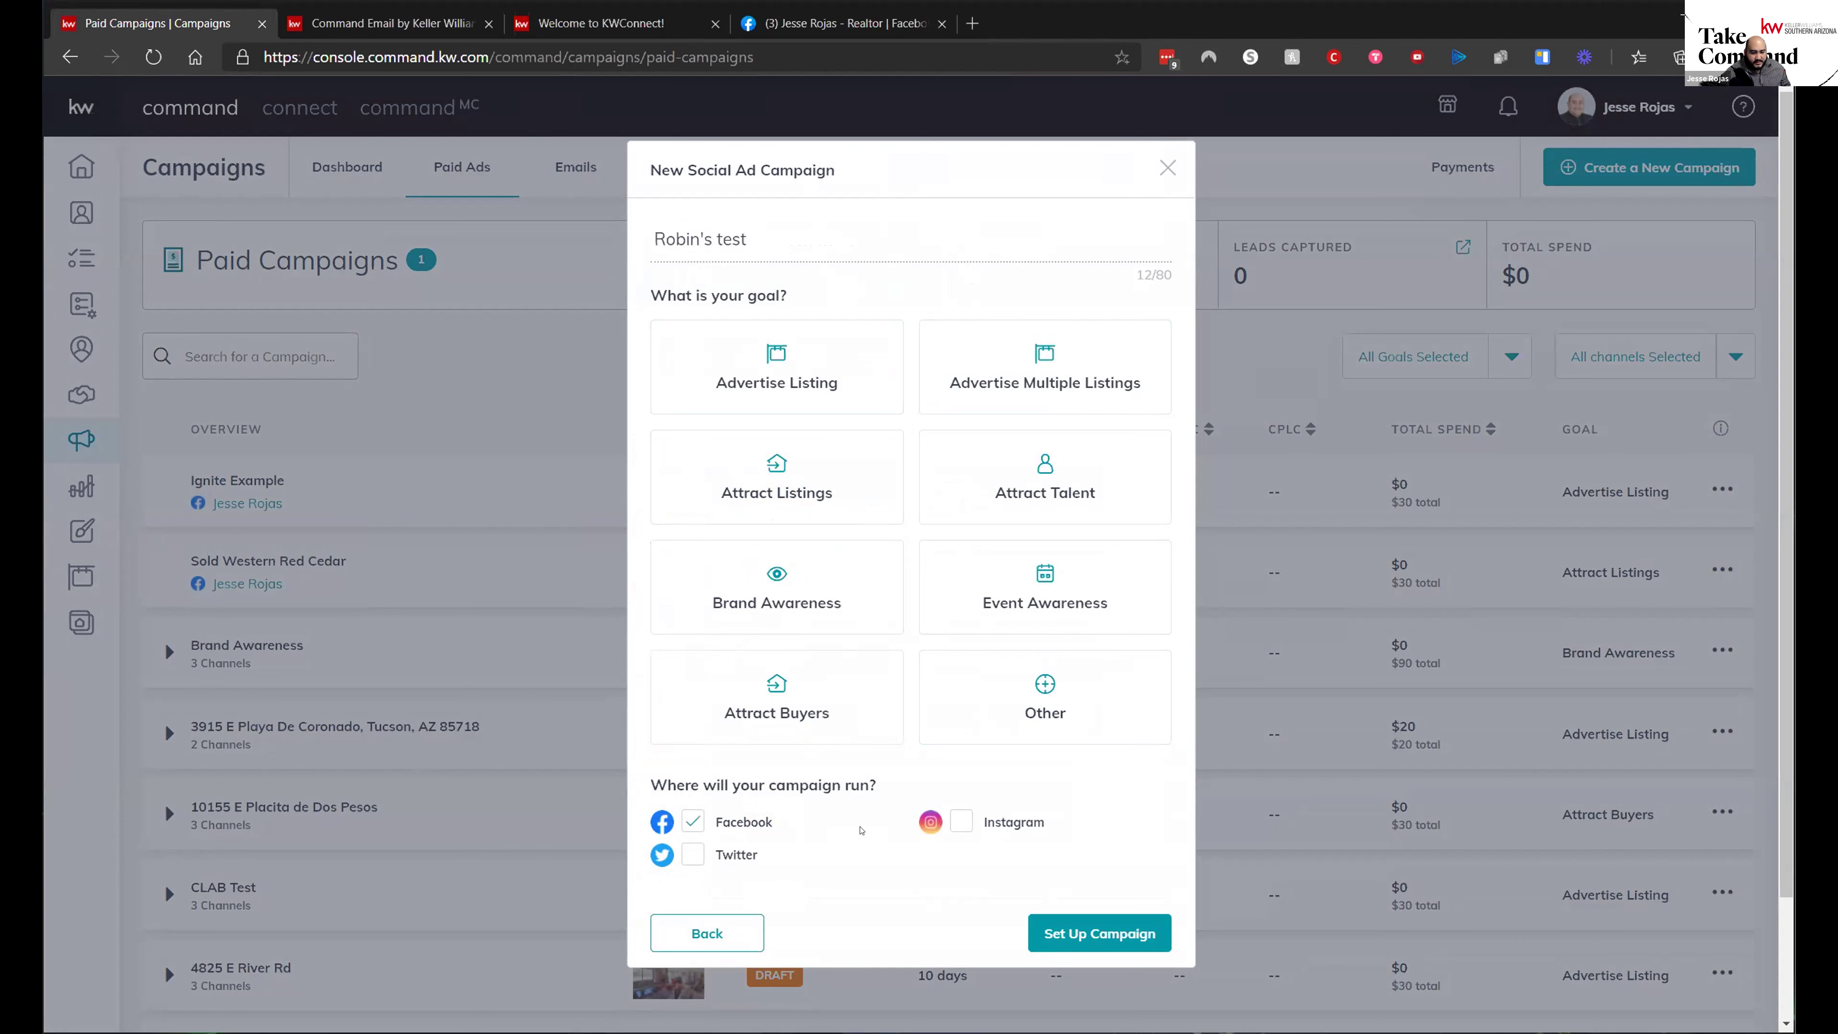
- Set the goal to Other, run on Facebook and Instagram, and set up the campaign
{"action": "left_click", "coordinate": [961, 825]}
{"action": "left_click", "coordinate": [1063, 692]}
{"action": "left_click", "coordinate": [1035, 936]}
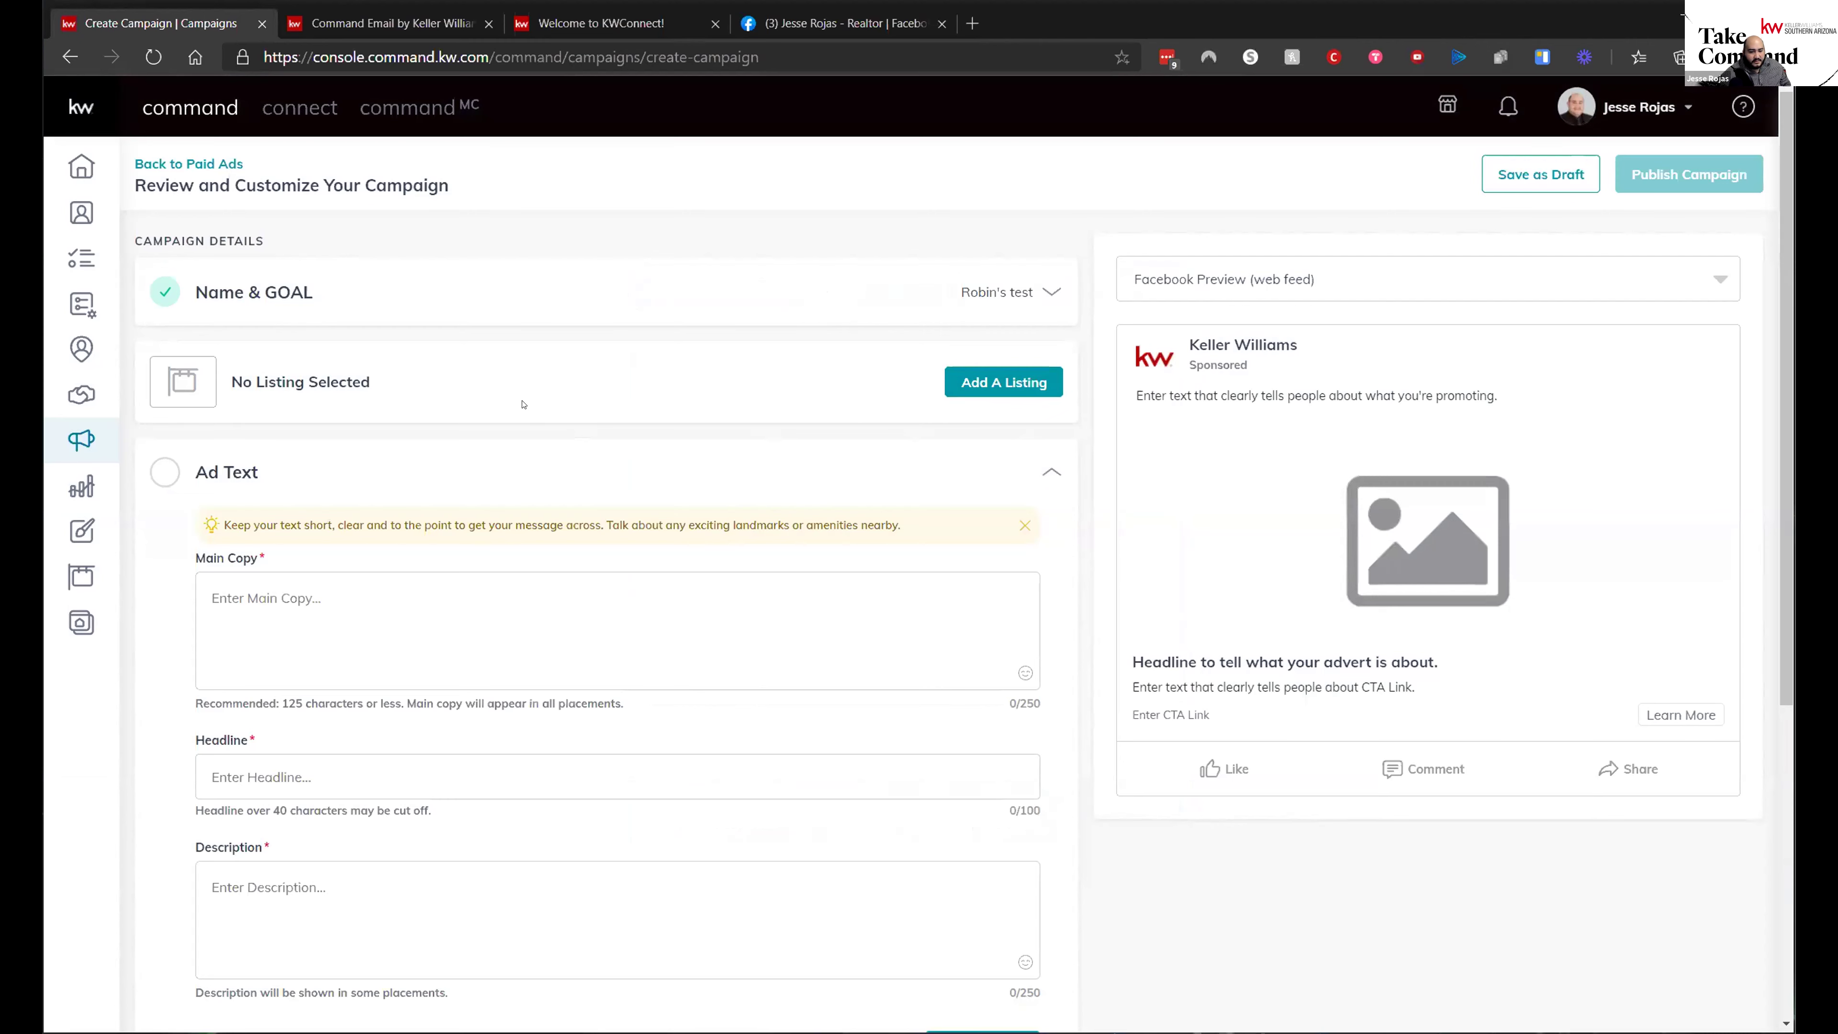
{"action": "double_click", "coordinate": [1012, 371]}
{"action": "left_click", "coordinate": [1012, 370]}
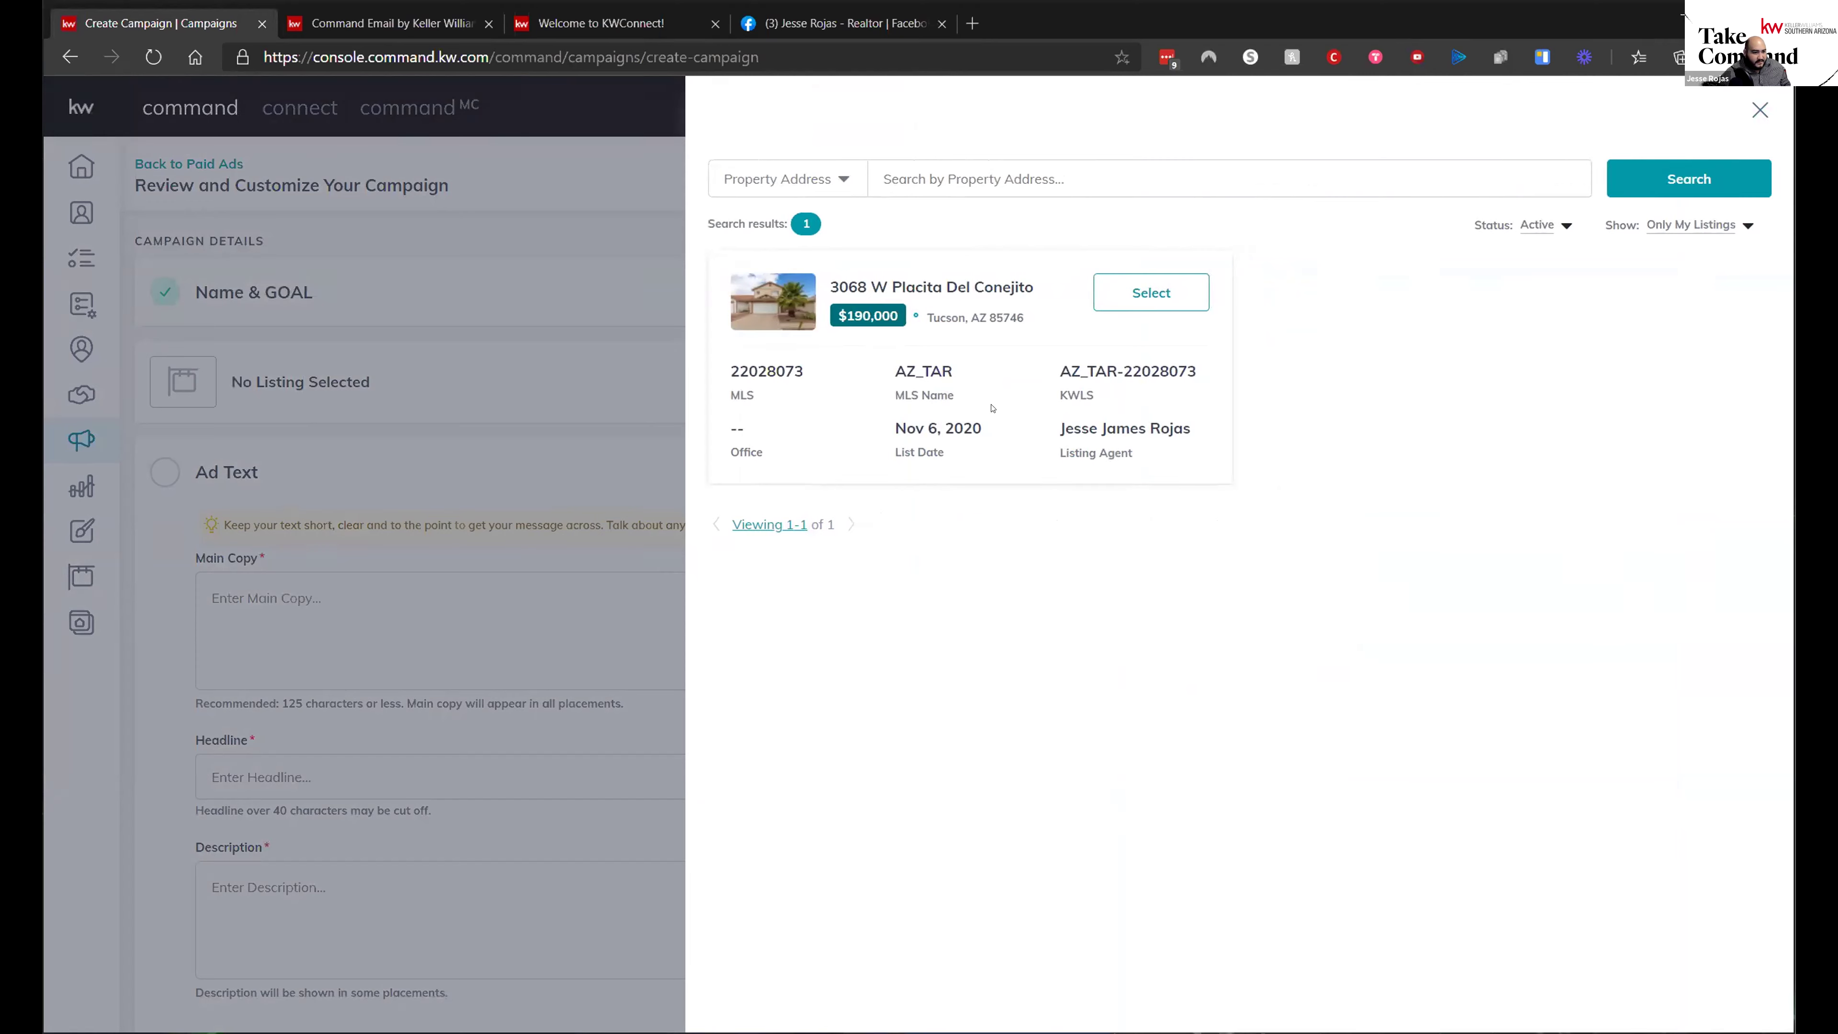
{"action": "left_click", "coordinate": [1761, 111]}
{"action": "scroll", "coordinate": [845, 614], "scroll_direction": "down", "scroll_amount": 6}
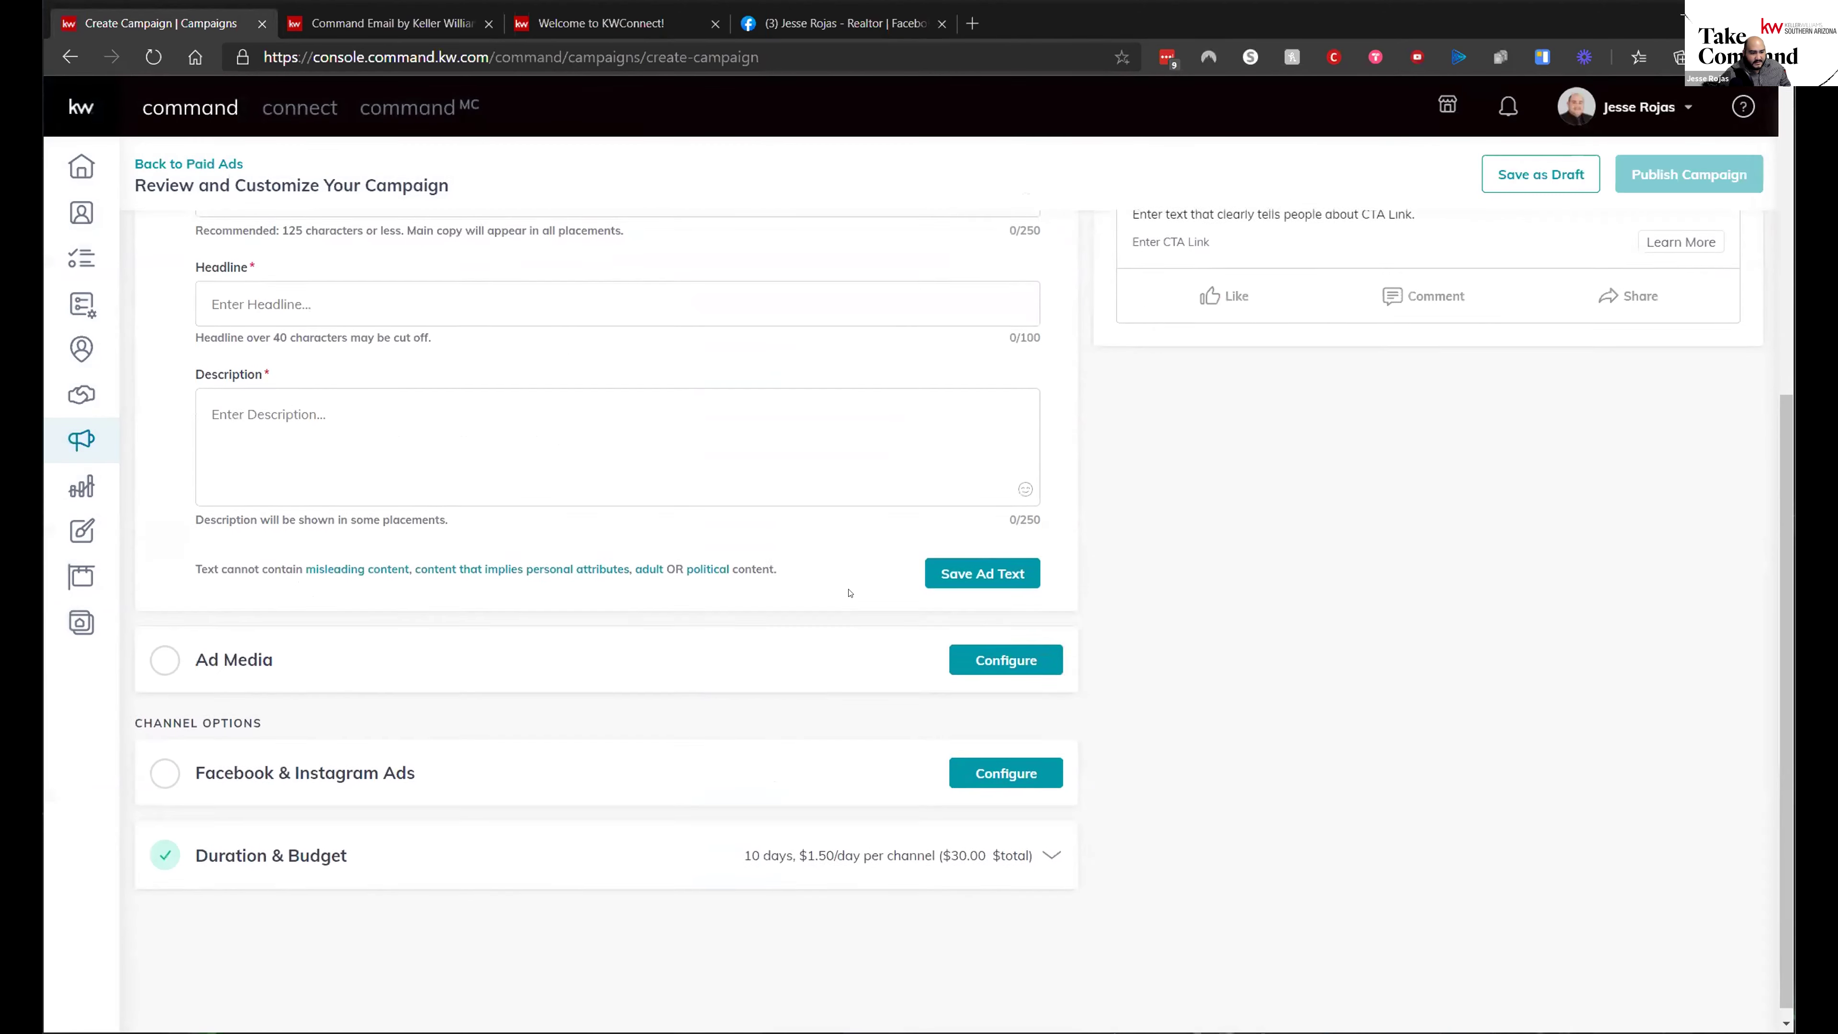
{"action": "scroll", "coordinate": [845, 615], "scroll_direction": "up", "scroll_amount": 6}
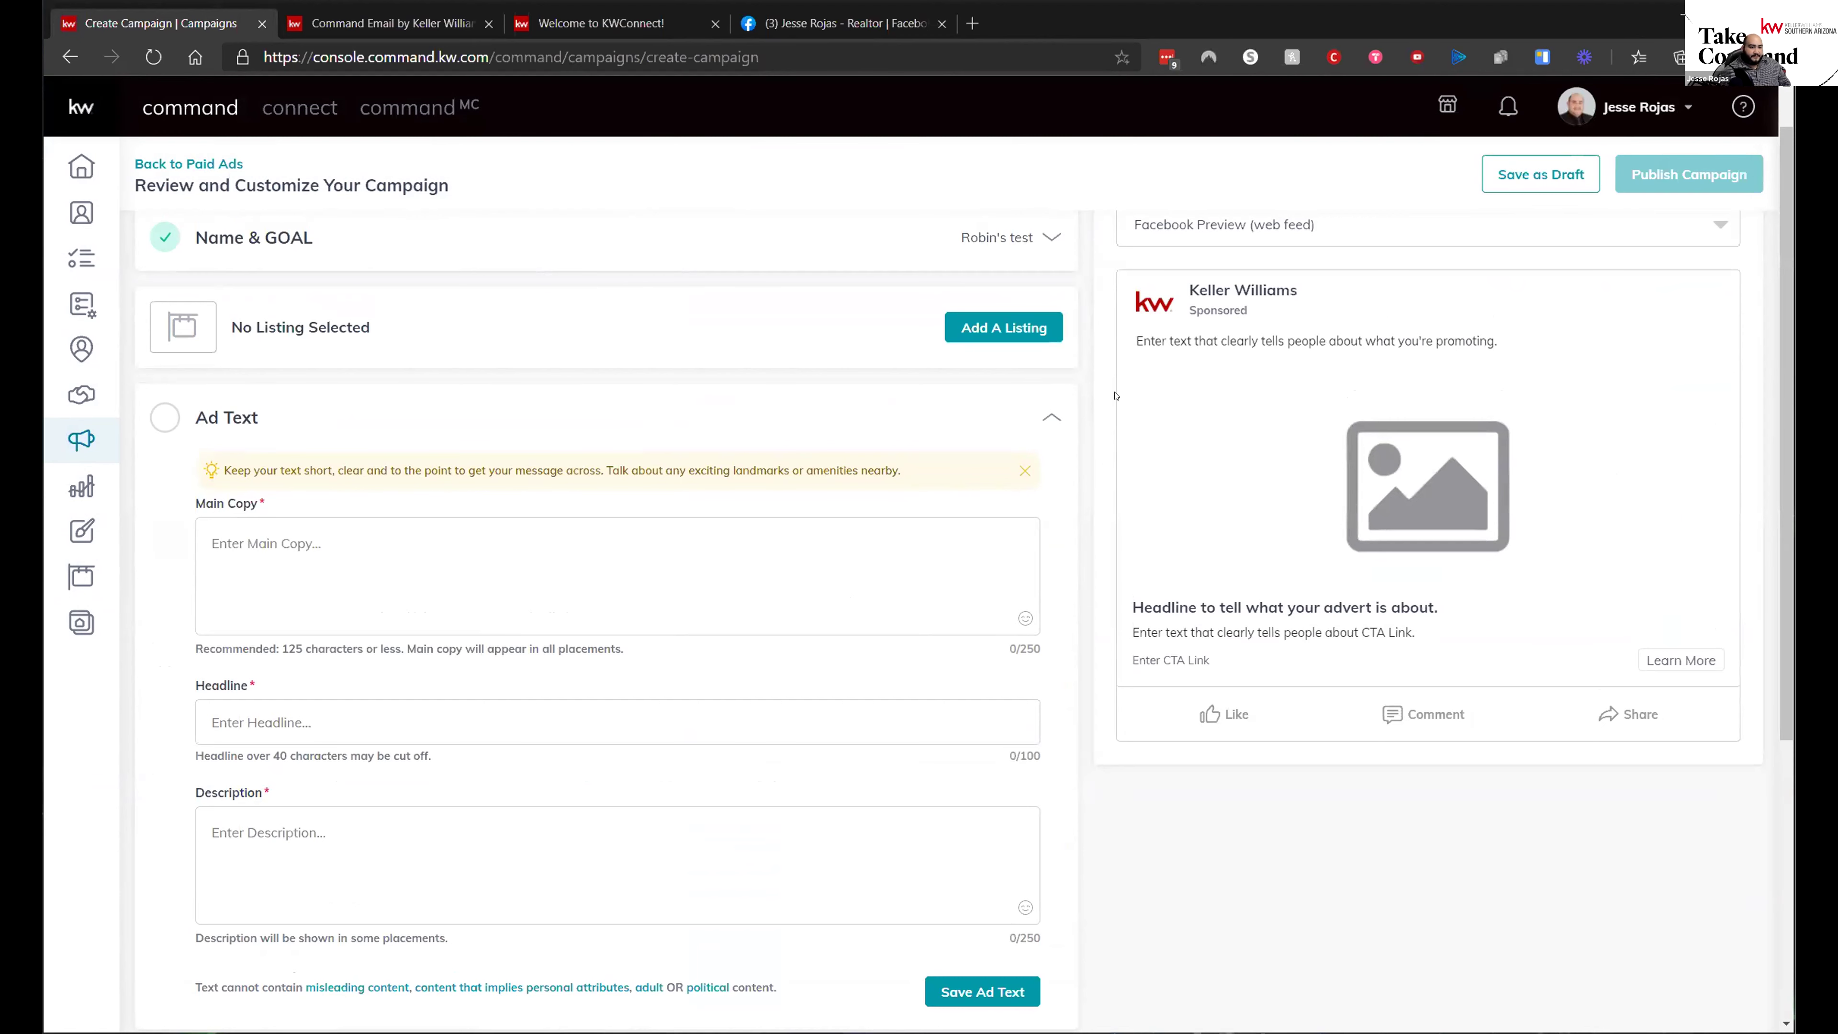
{"action": "scroll", "coordinate": [733, 420], "scroll_direction": "up", "scroll_amount": 1}
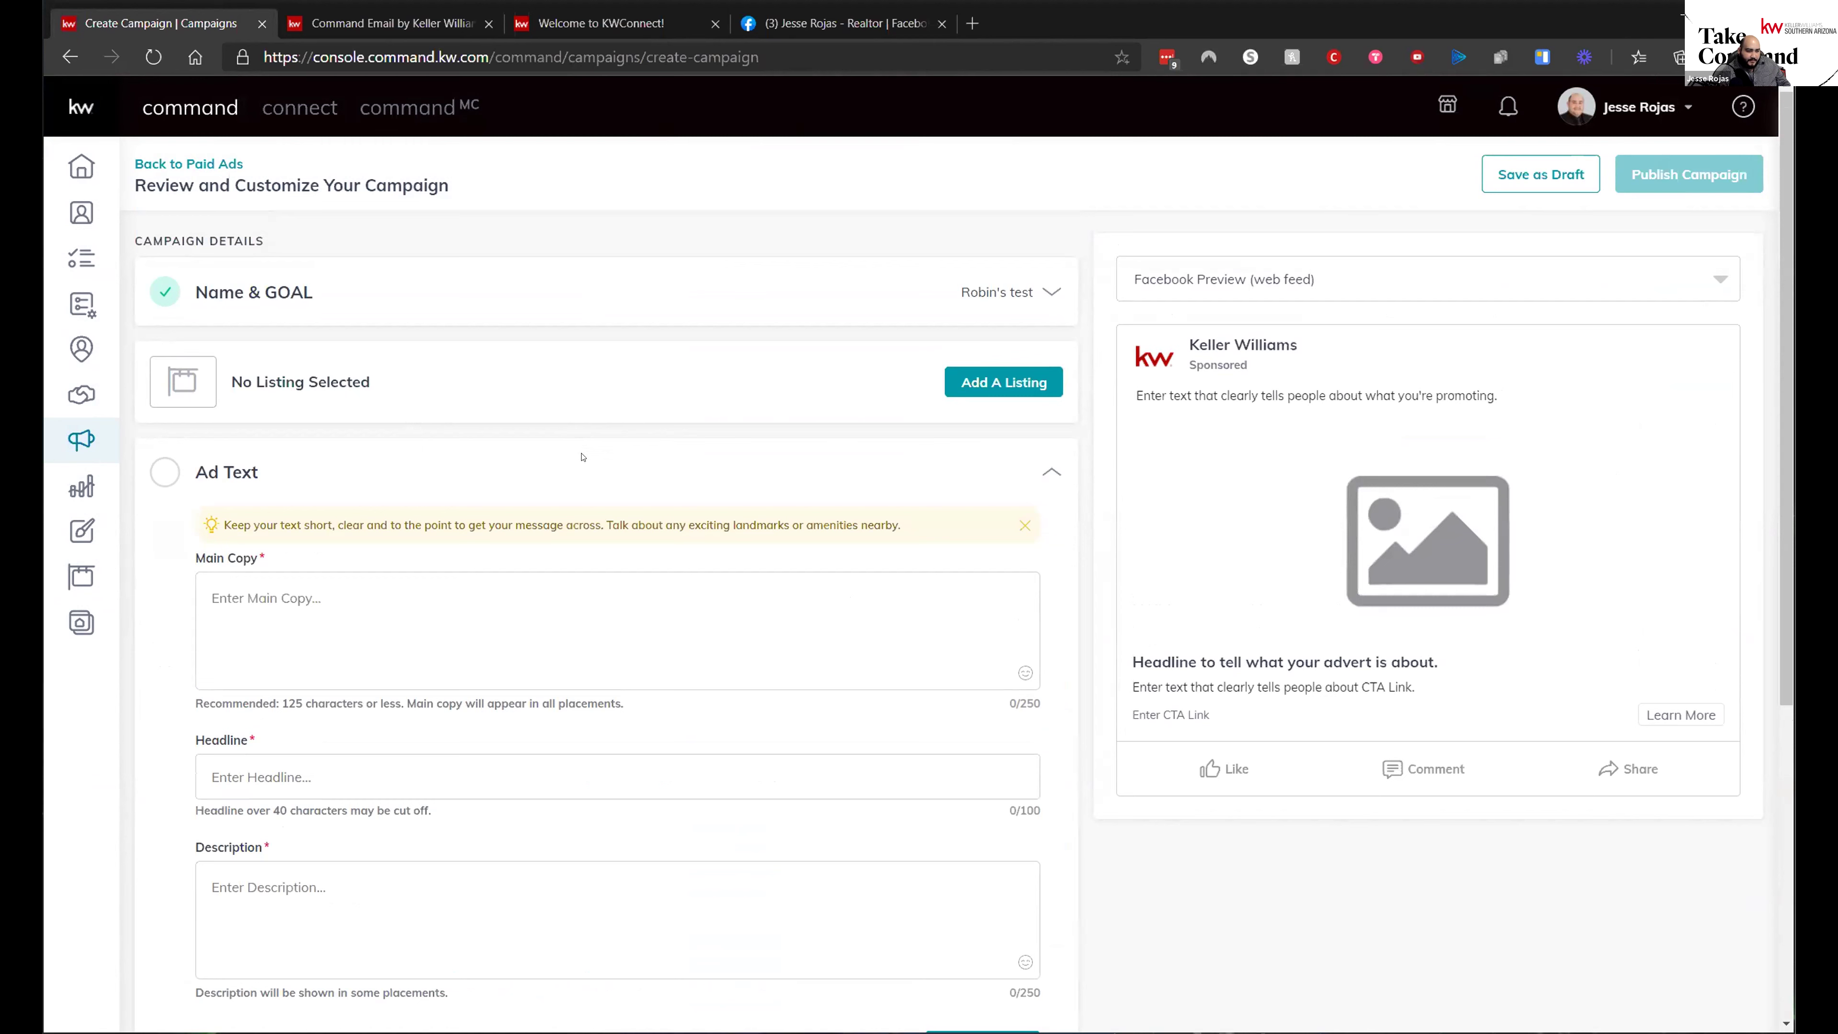
{"action": "left_click", "coordinate": [389, 680]}
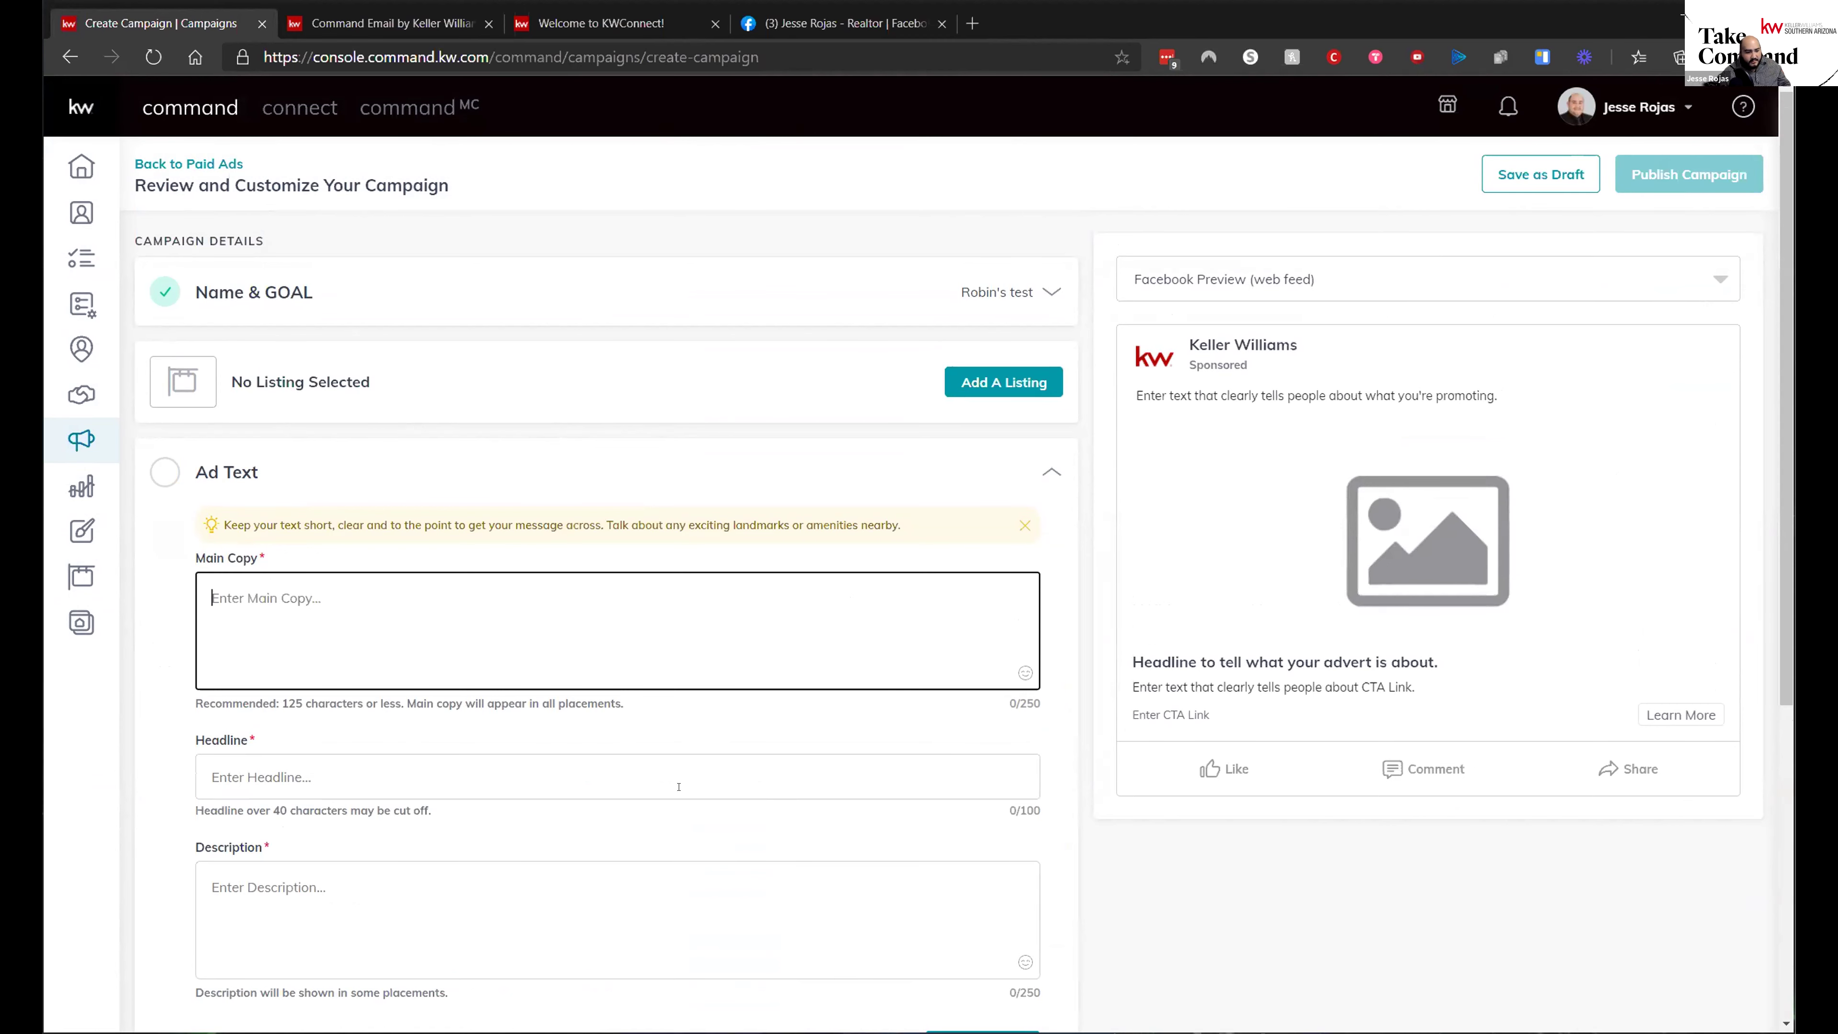
{"action": "scroll", "coordinate": [678, 786], "scroll_direction": "down", "scroll_amount": 4}
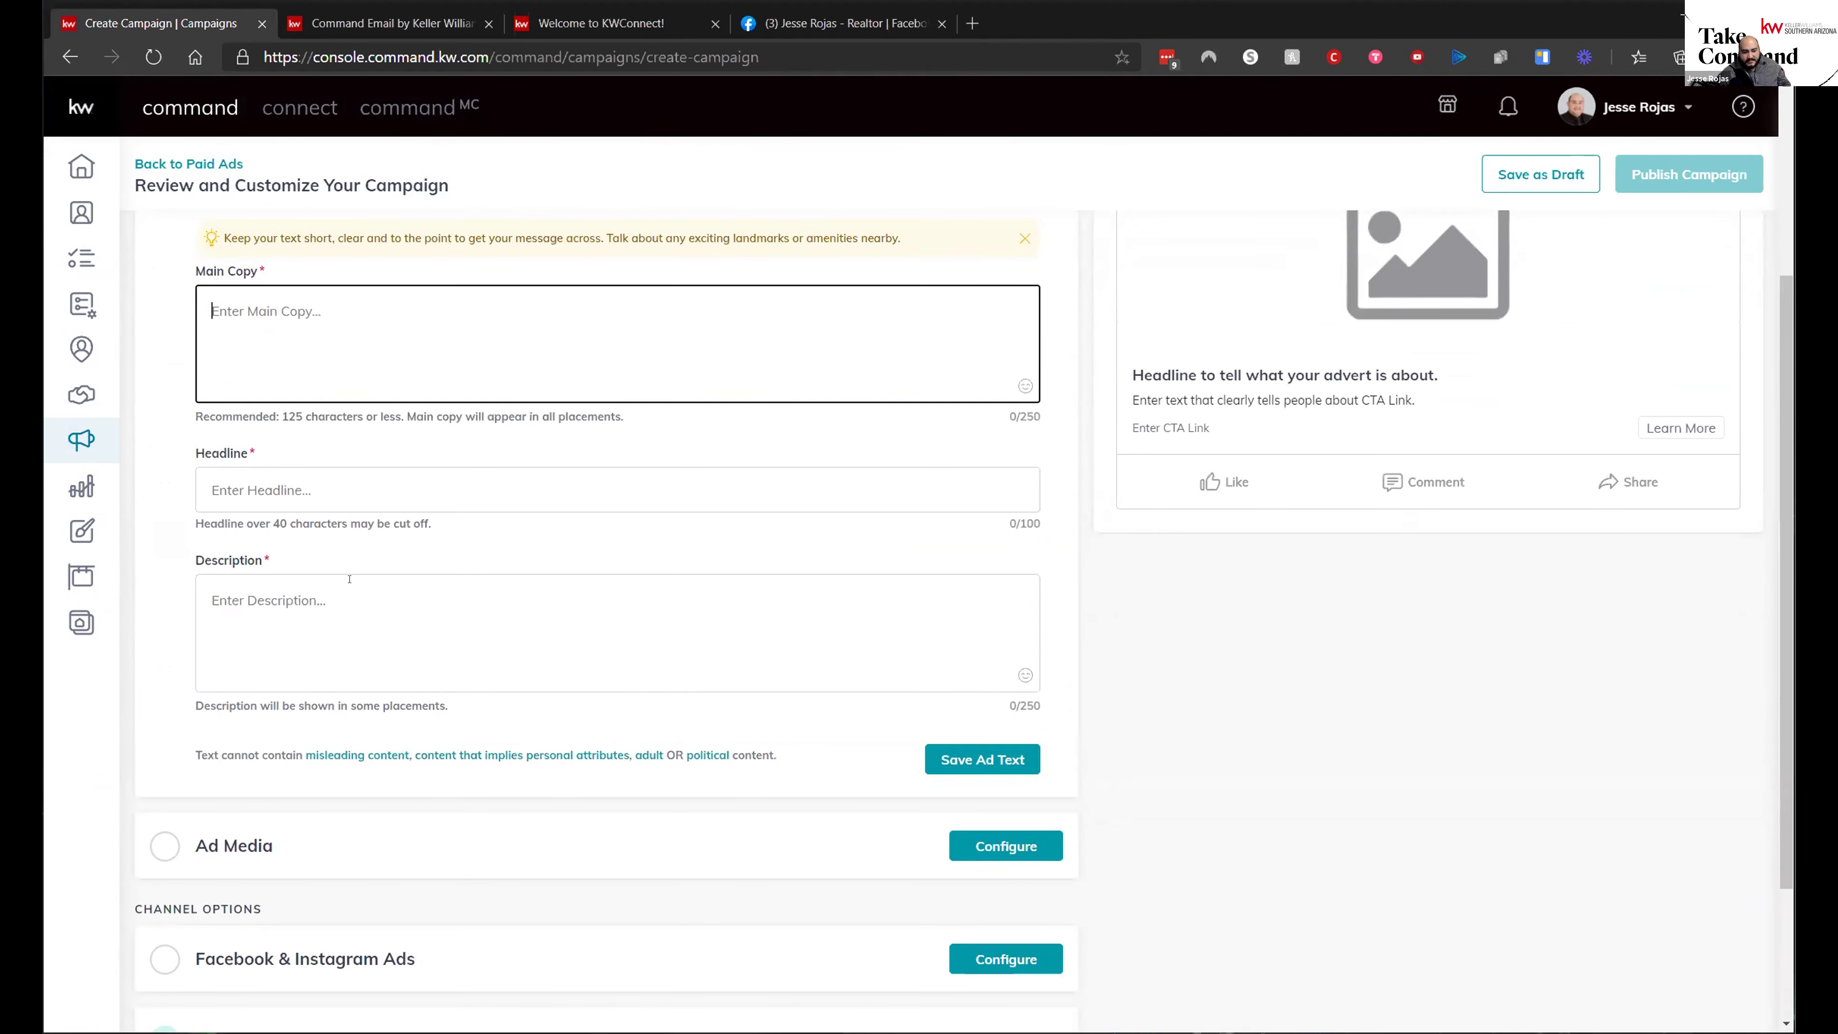
{"action": "scroll", "coordinate": [631, 805], "scroll_direction": "down", "scroll_amount": 1}
- Expand Ad Media to show the Image option and the uploaded DBA logo
{"action": "left_click", "coordinate": [632, 755]}
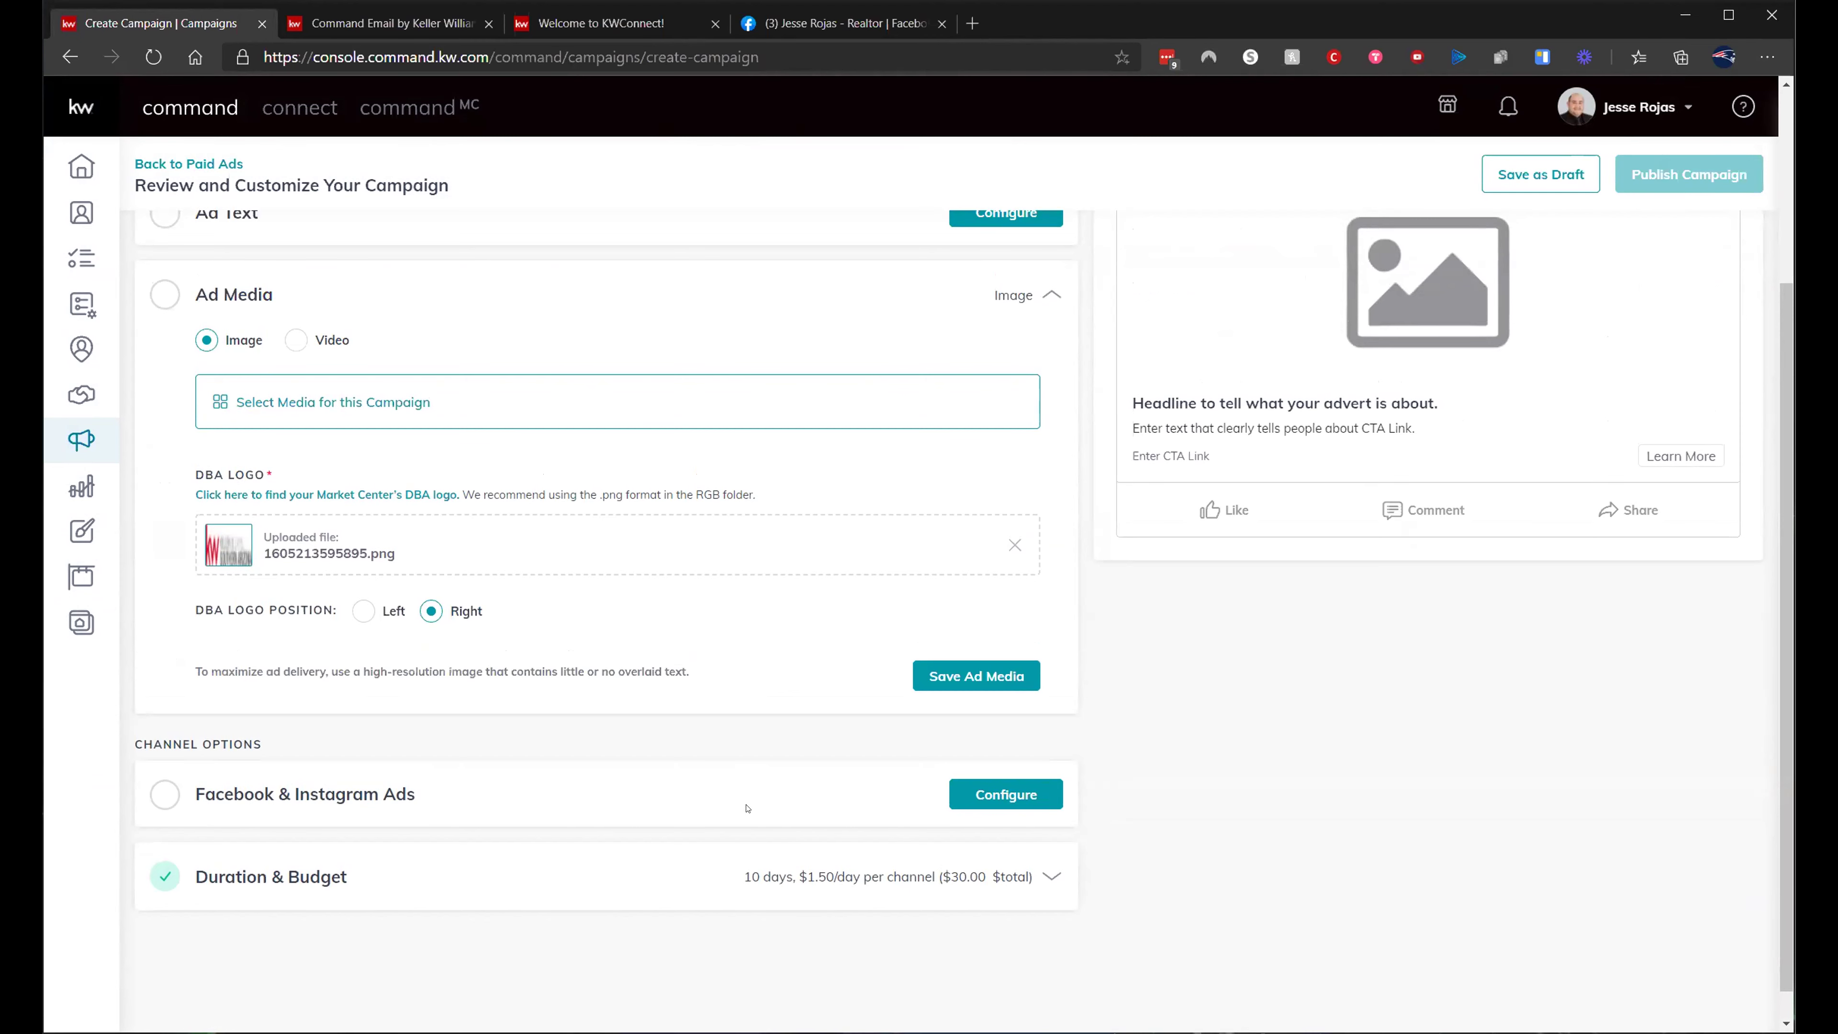
{"action": "scroll", "coordinate": [669, 762], "scroll_direction": "up", "scroll_amount": 3}
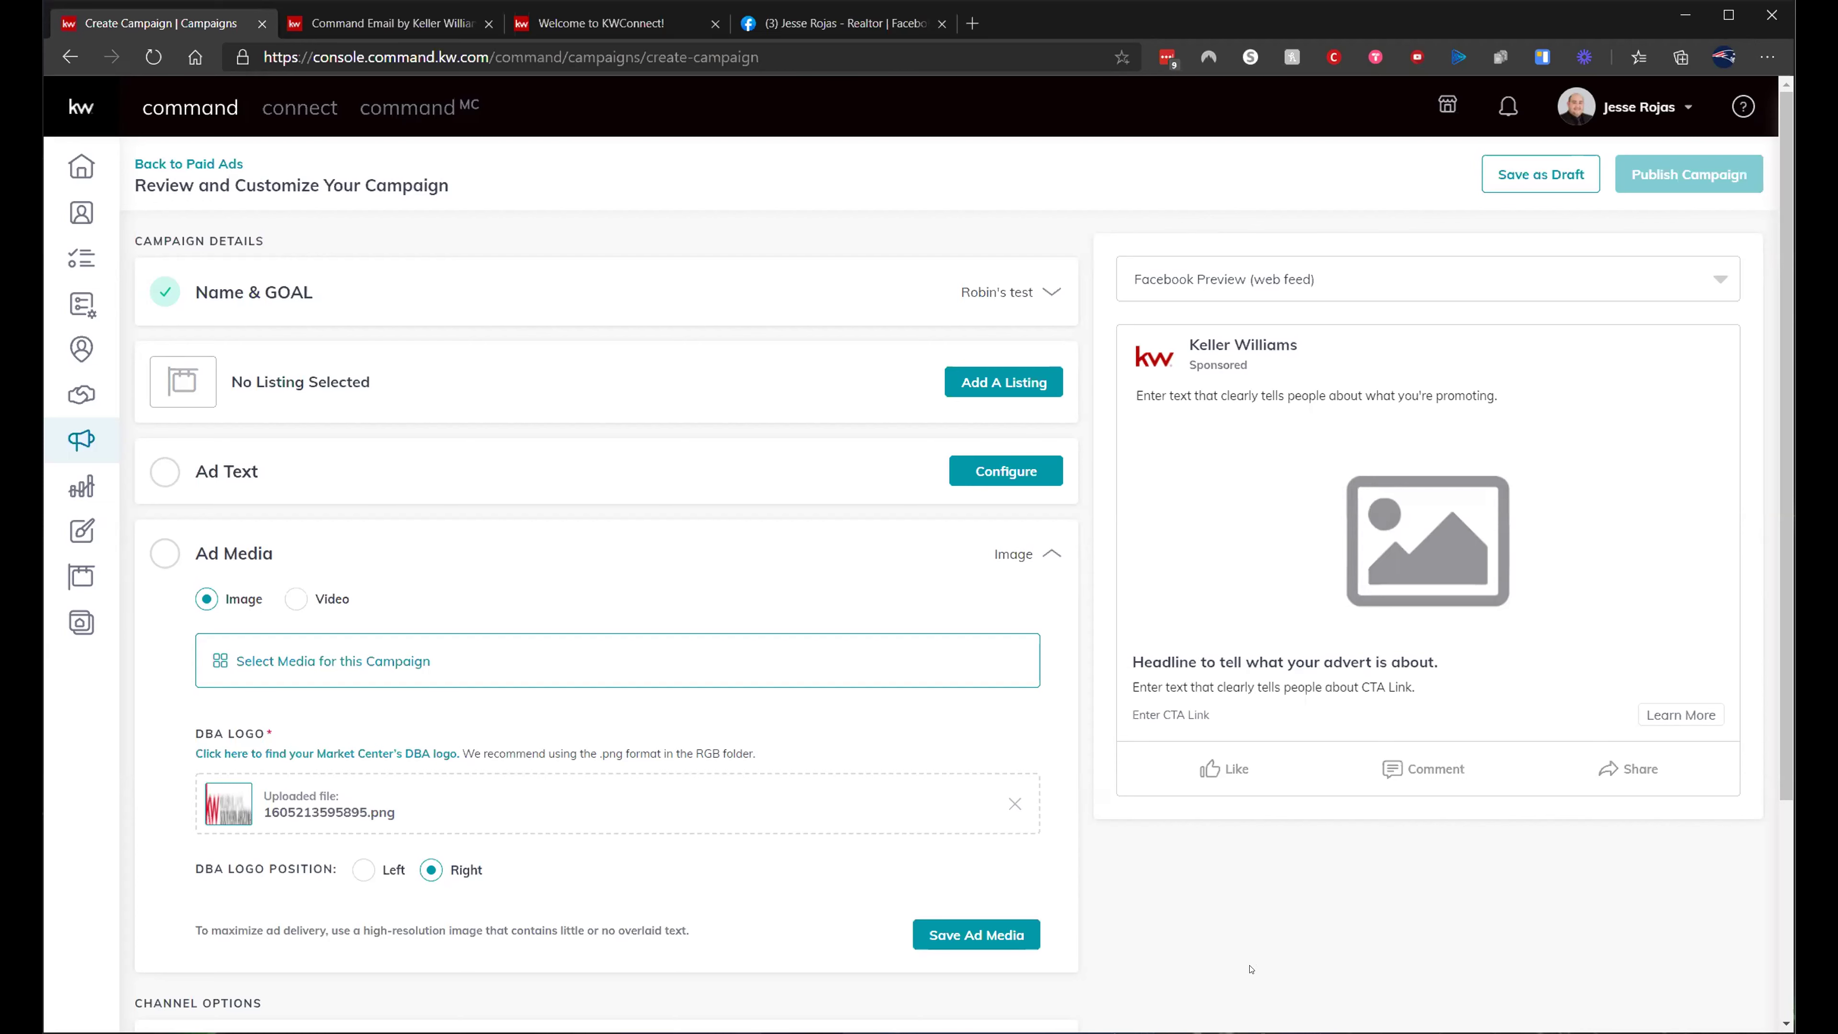
{"action": "left_click", "coordinate": [960, 393]}
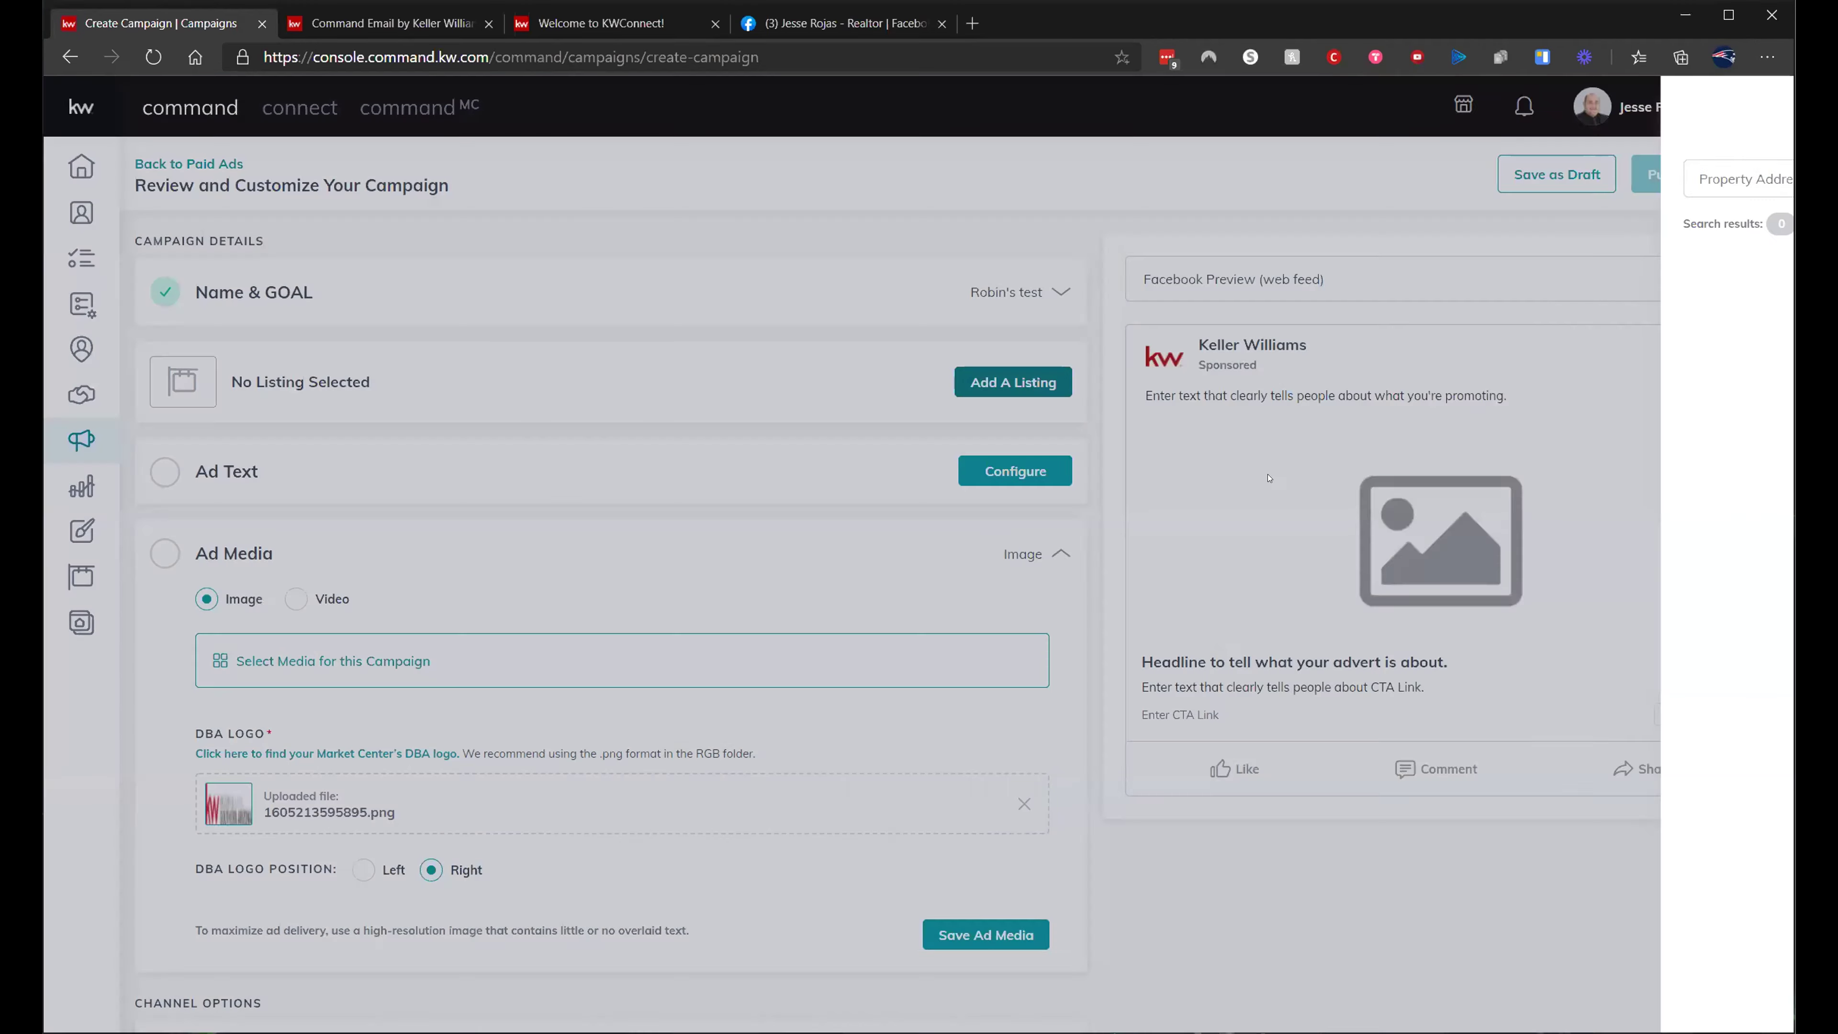
{"action": "left_click", "coordinate": [1686, 225]}
{"action": "left_click", "coordinate": [1570, 226]}
{"action": "left_click", "coordinate": [1570, 226]}
{"action": "left_click", "coordinate": [1571, 226]}
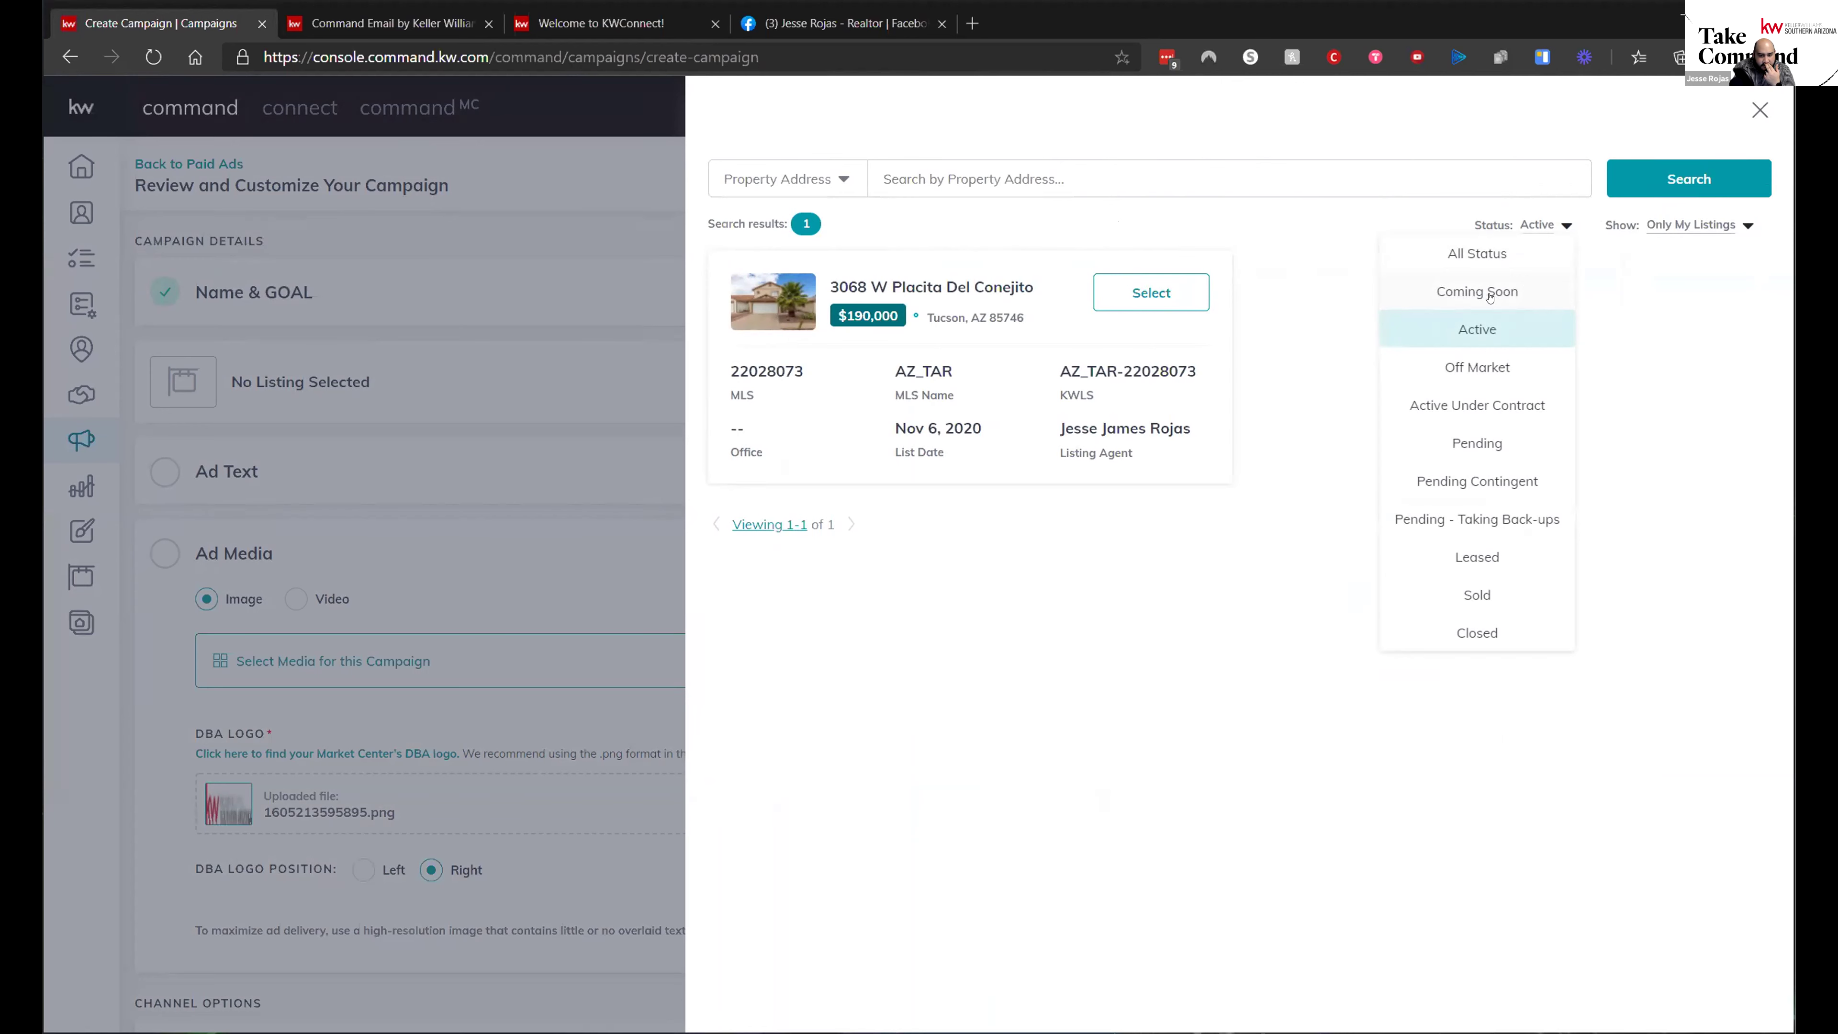
{"action": "left_click", "coordinate": [1490, 293]}
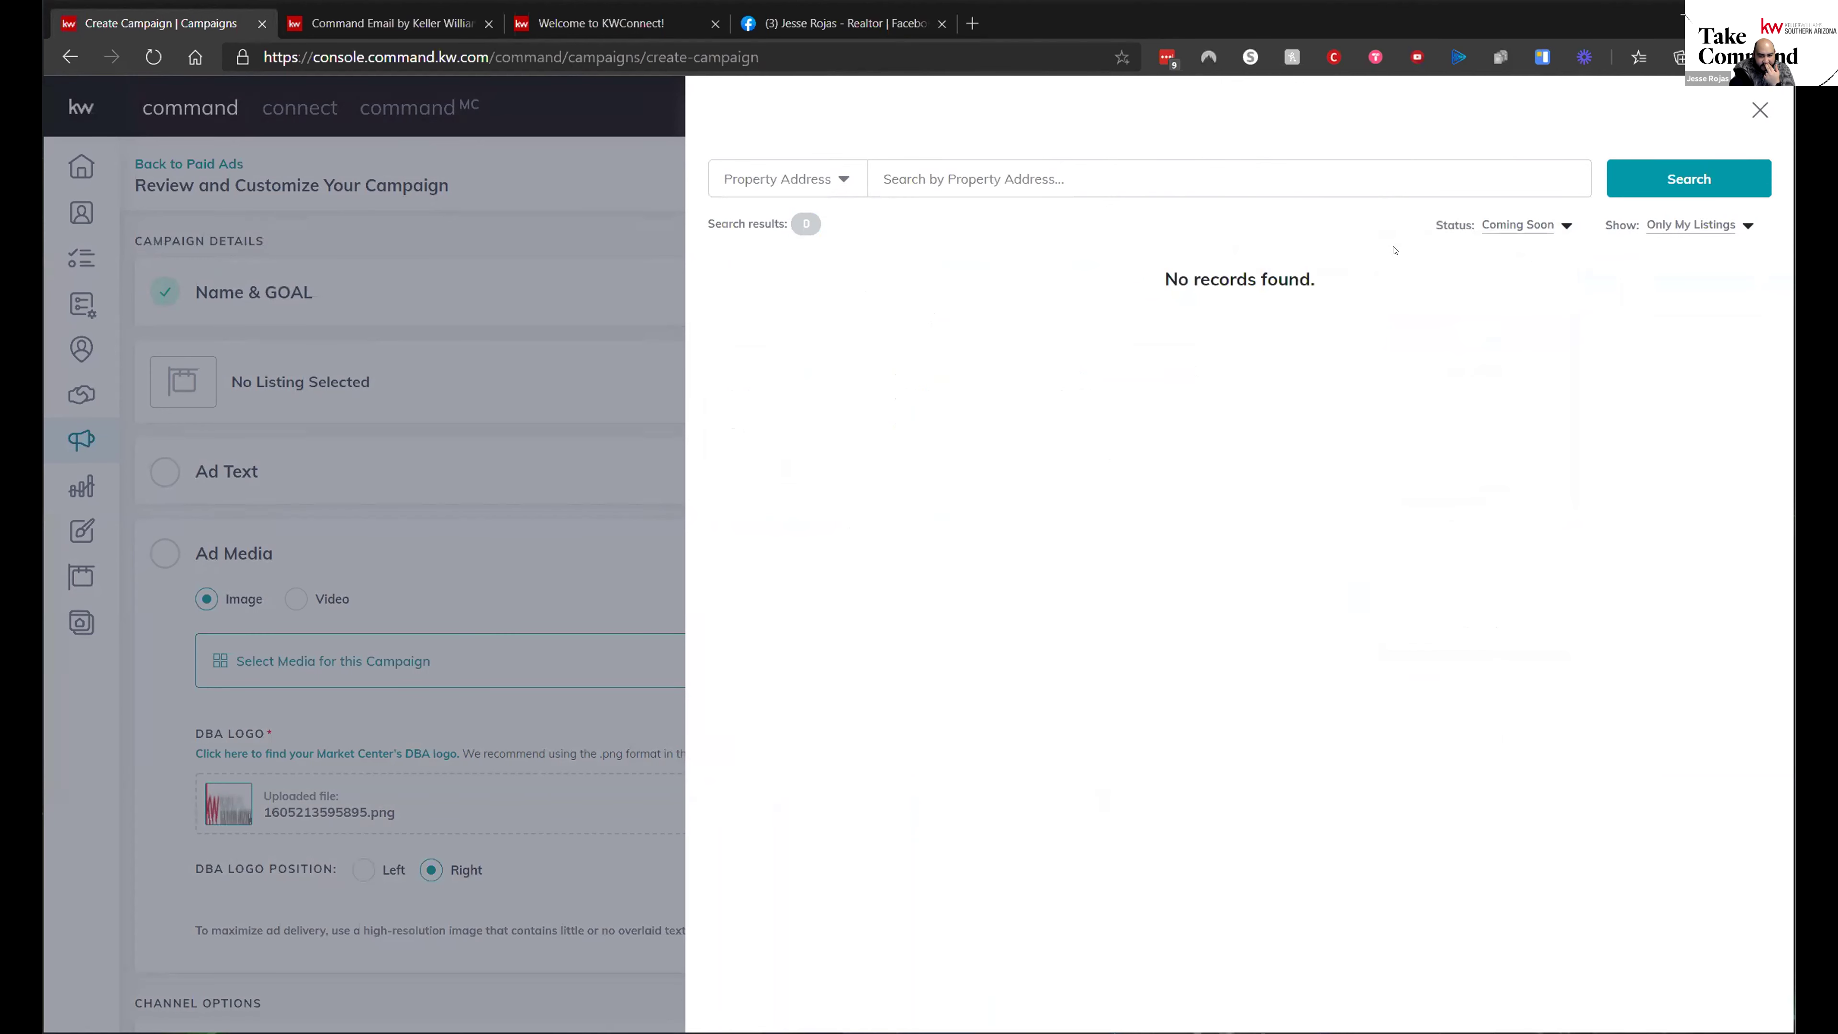
{"action": "left_click", "coordinate": [1566, 228]}
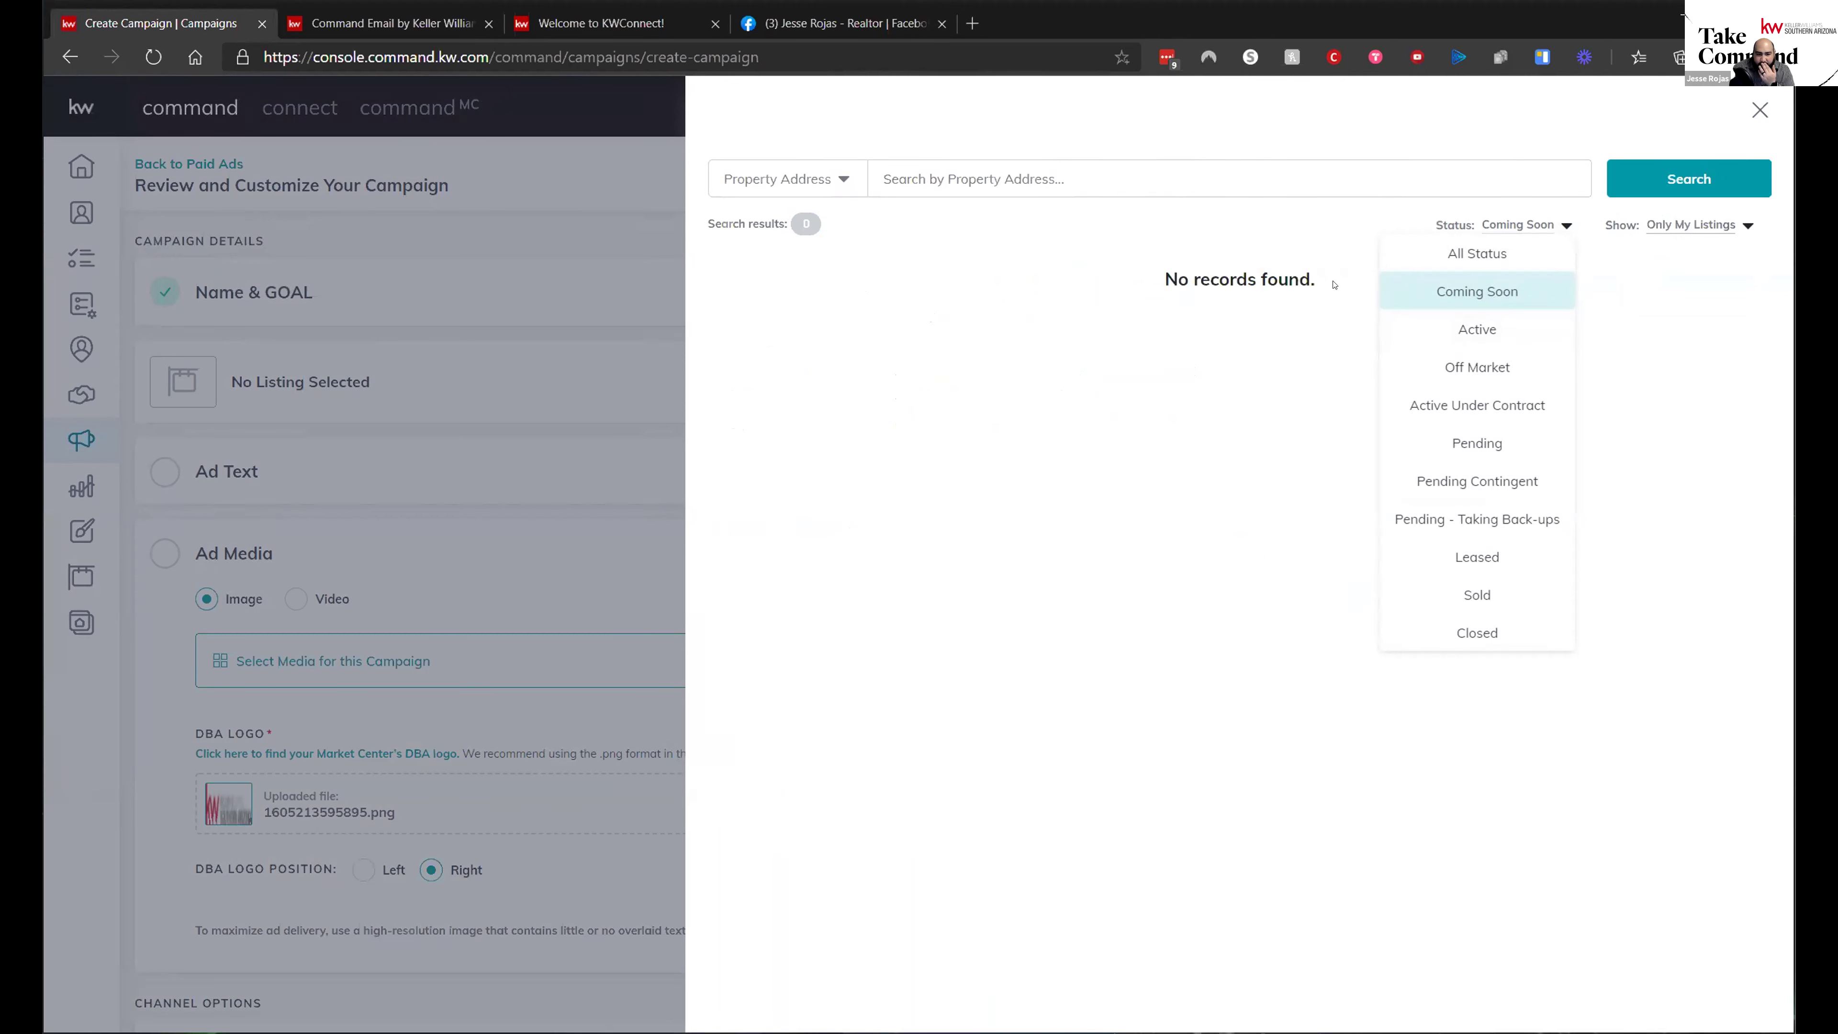
{"action": "left_click", "coordinate": [1694, 226]}
{"action": "left_click", "coordinate": [1682, 252]}
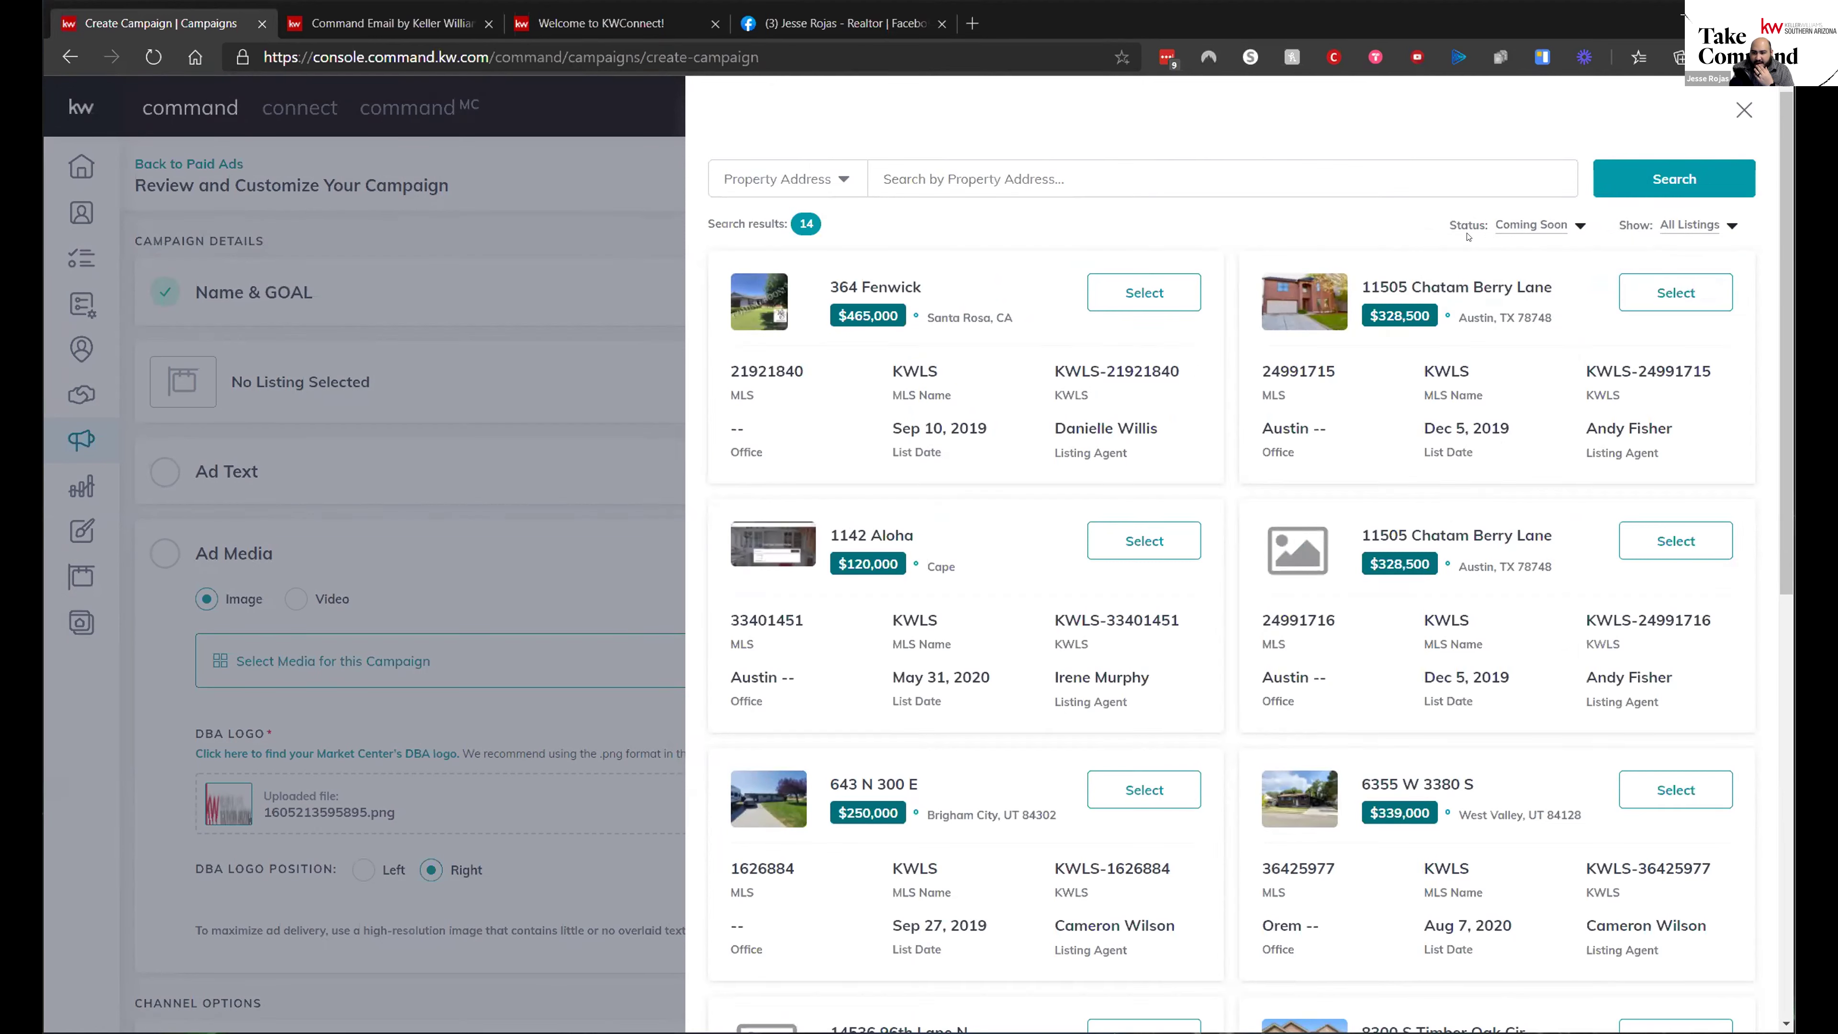
{"action": "left_click", "coordinate": [1744, 110]}
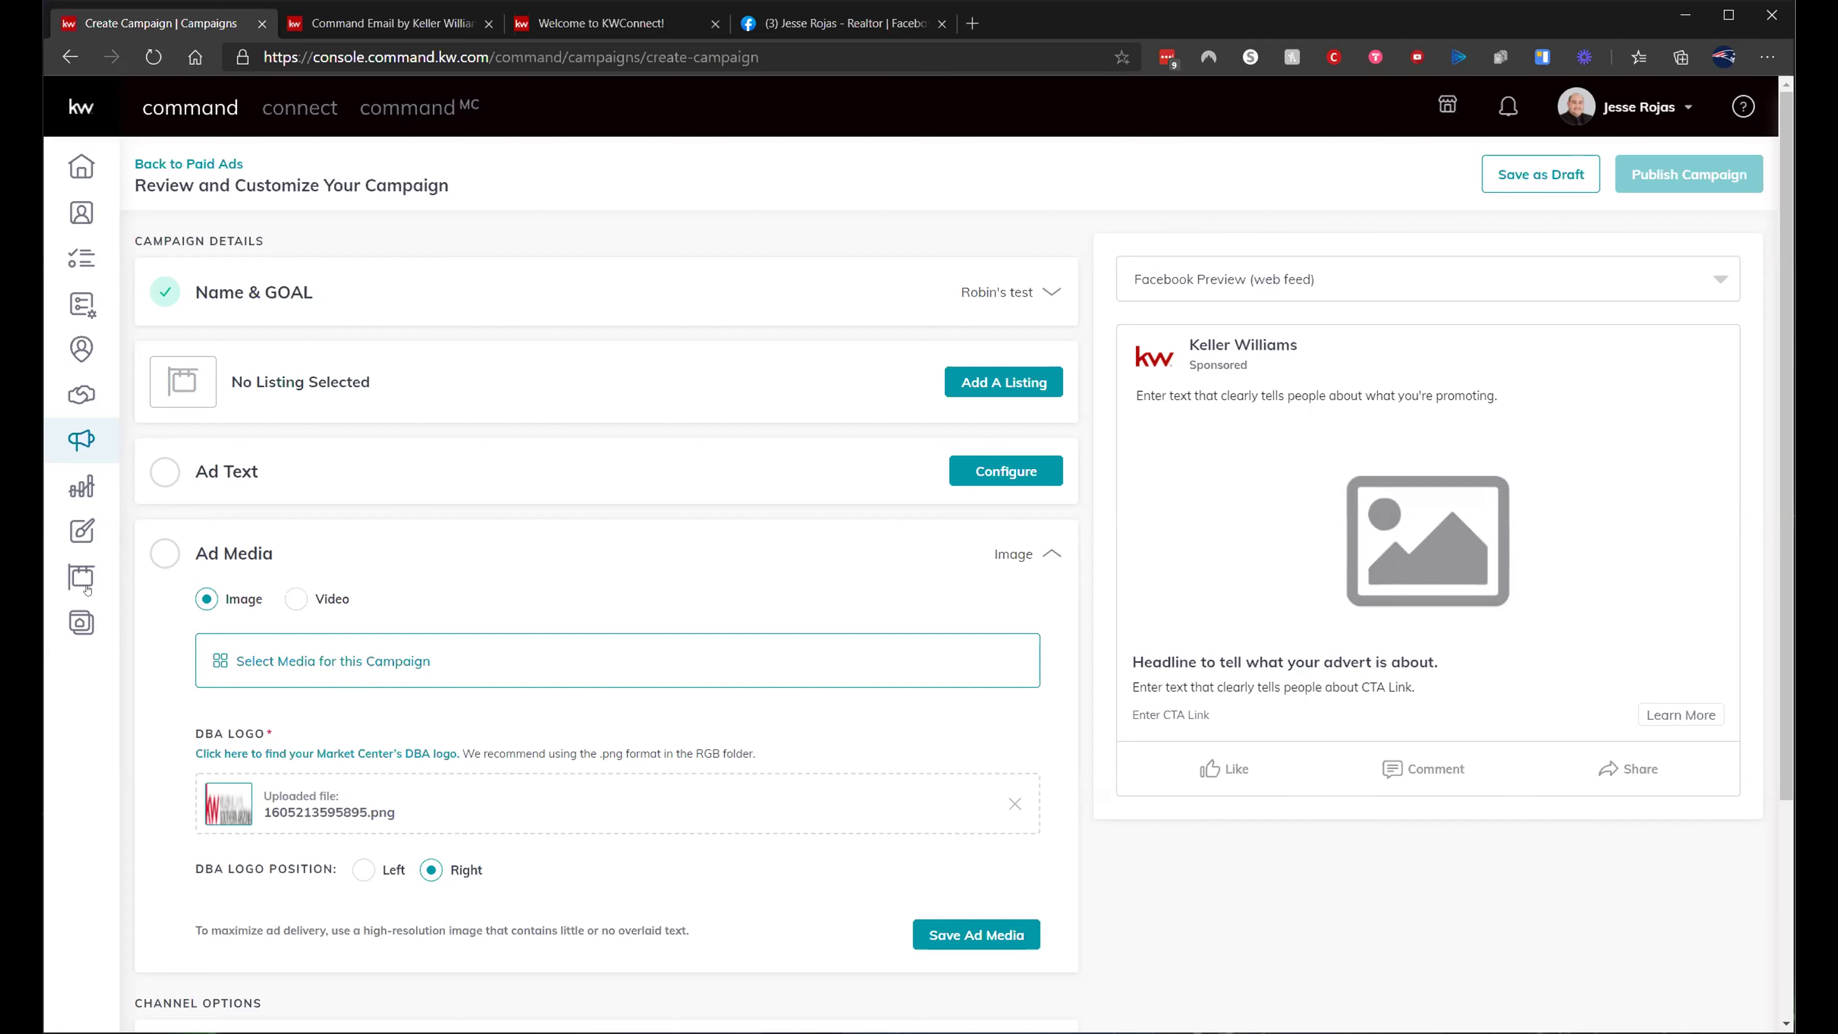
- Go to Designs, confirming that the unsaved Robin's test campaign is abandoned
{"action": "left_click", "coordinate": [81, 530]}
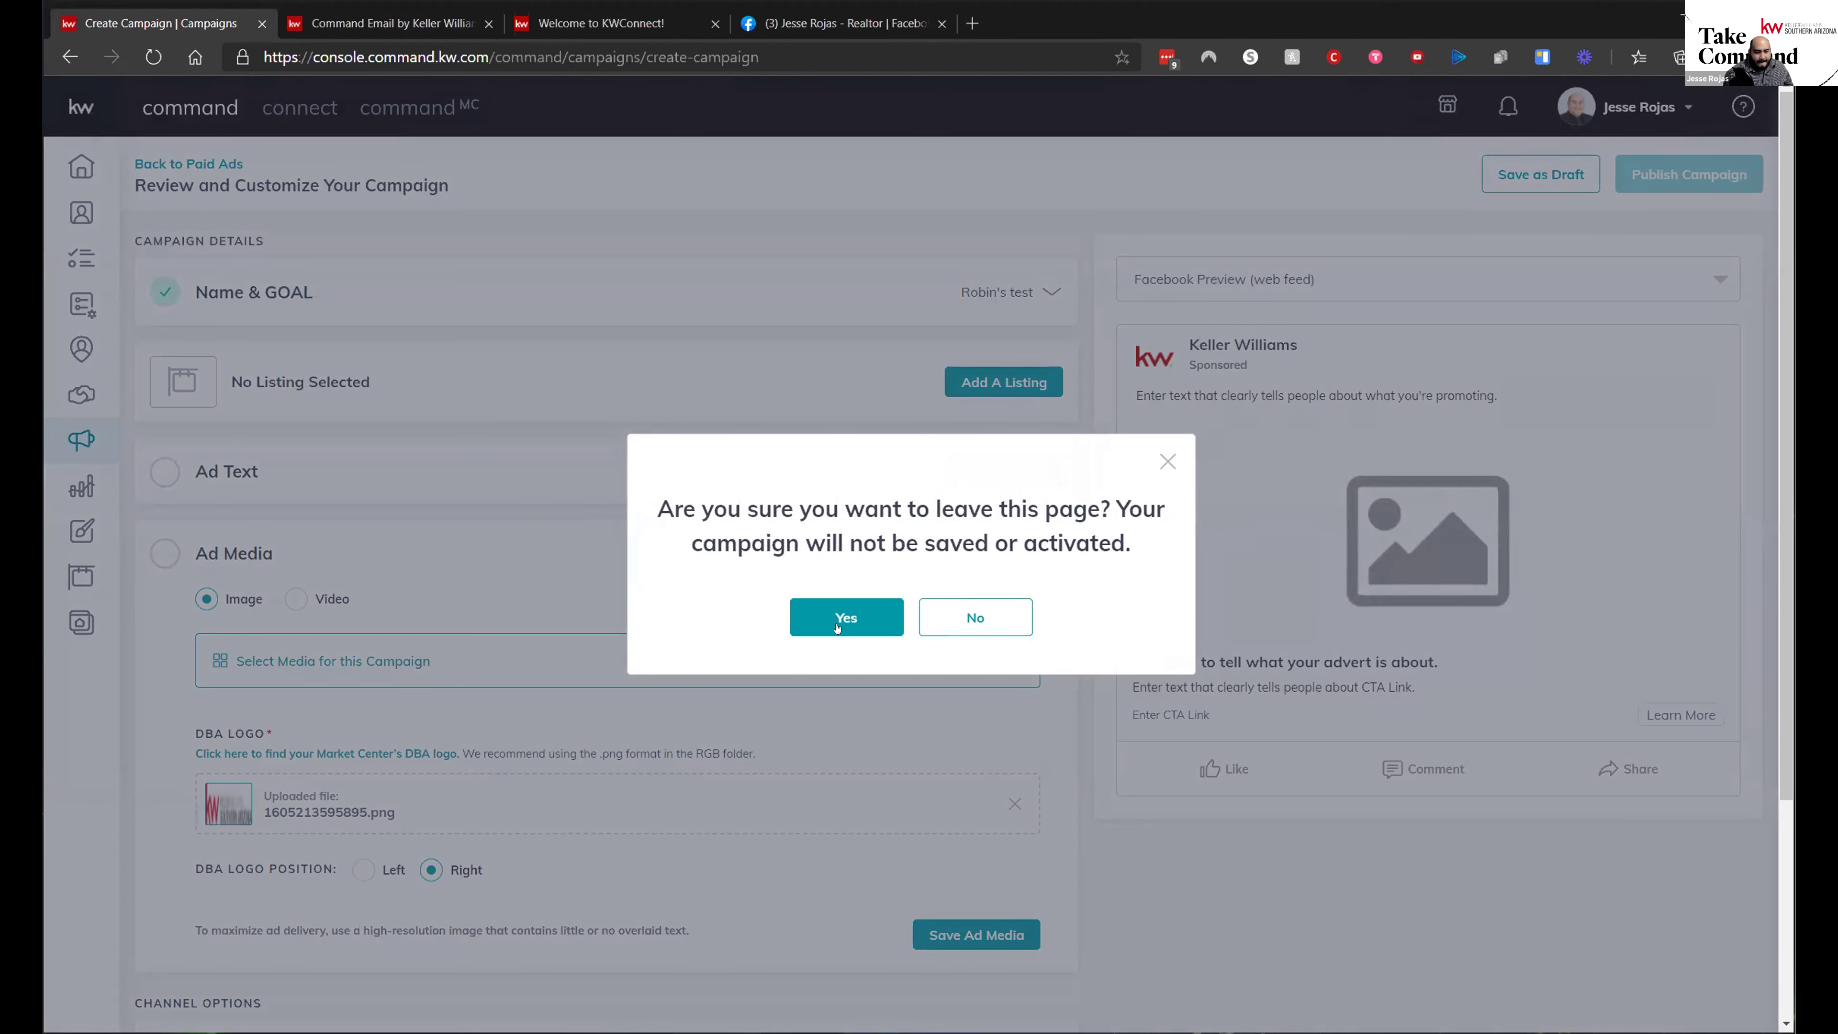
{"action": "left_click", "coordinate": [838, 624]}
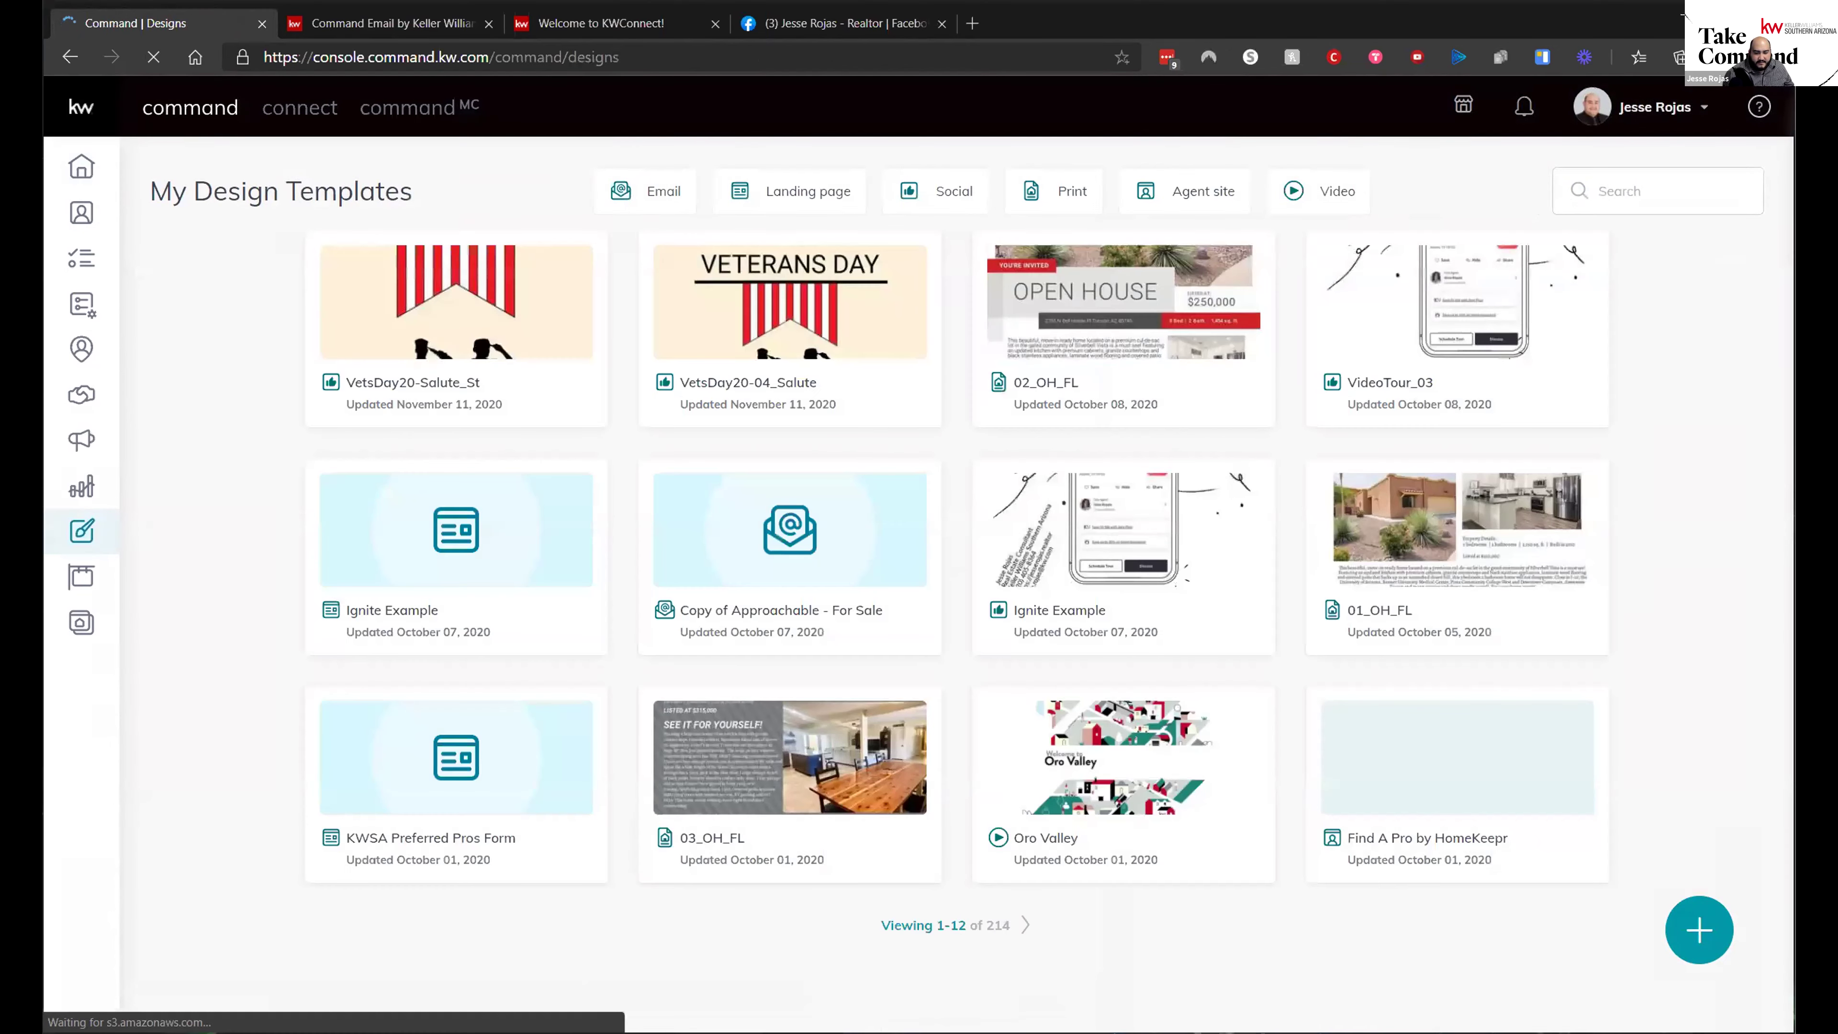
- Create a new design of type Social and continue to the template gallery
{"action": "left_click", "coordinate": [1716, 940]}
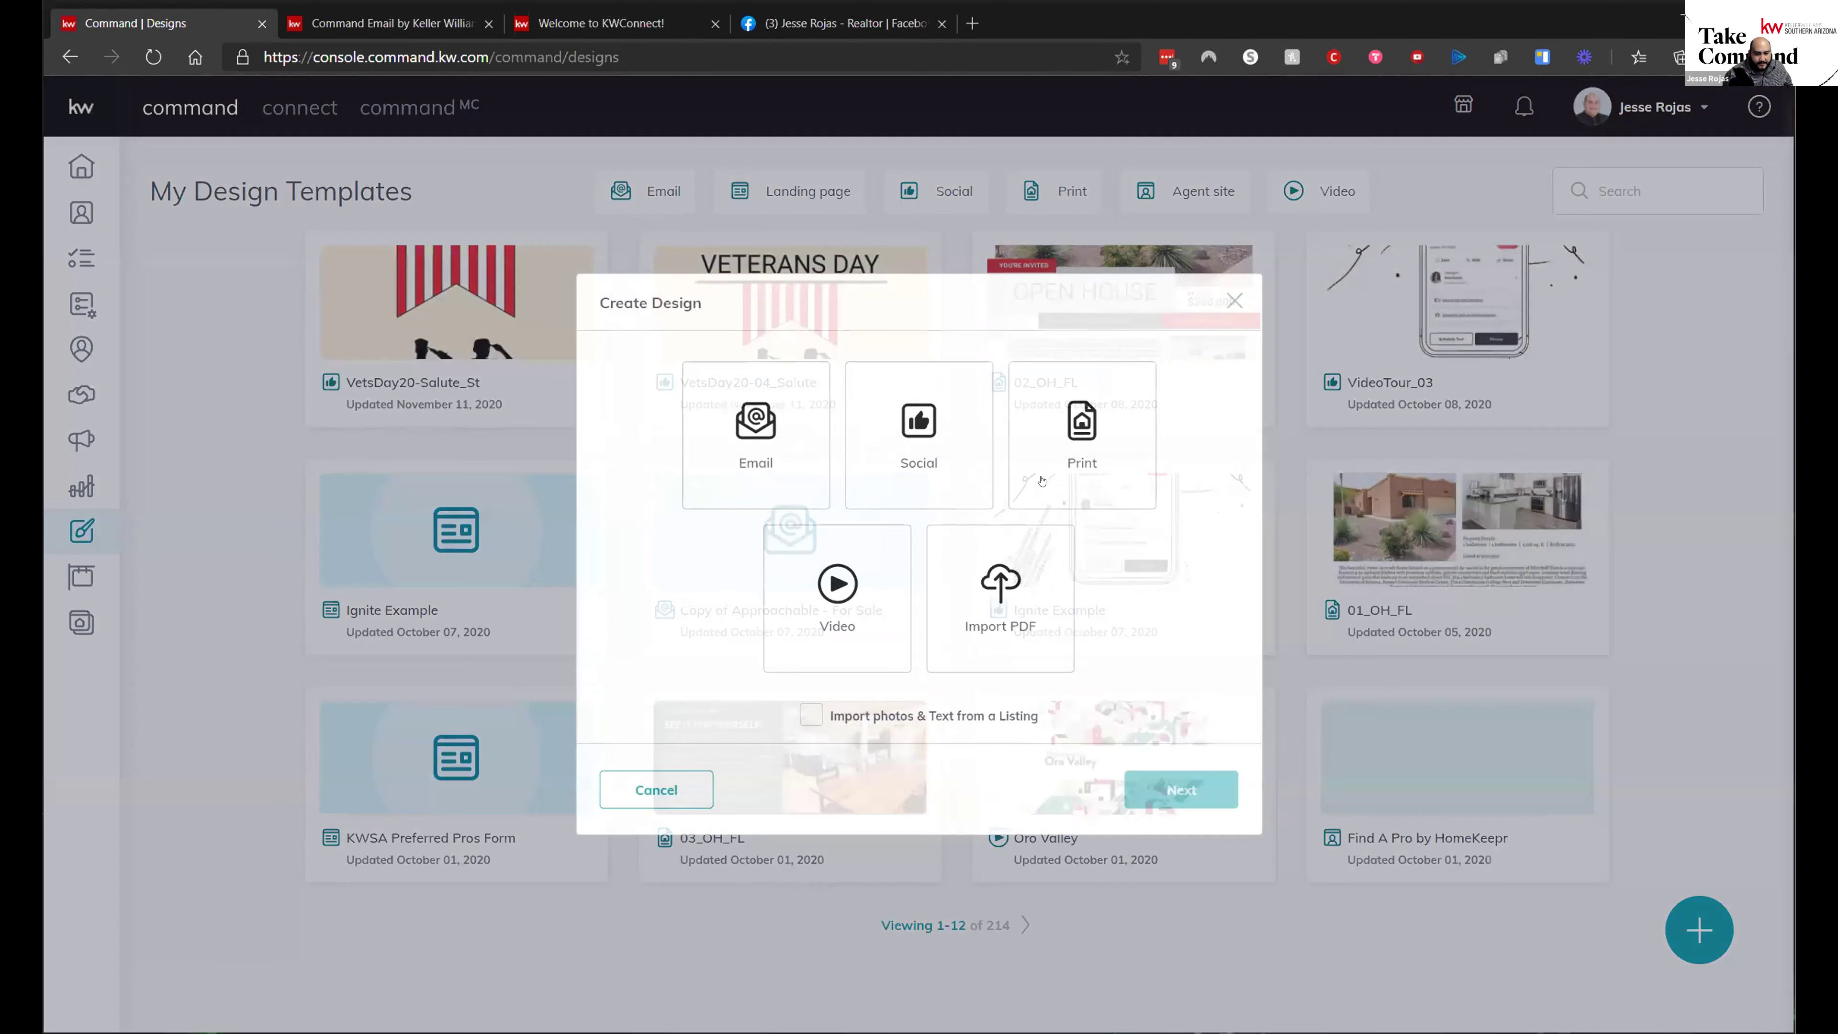
{"action": "left_click", "coordinate": [901, 428]}
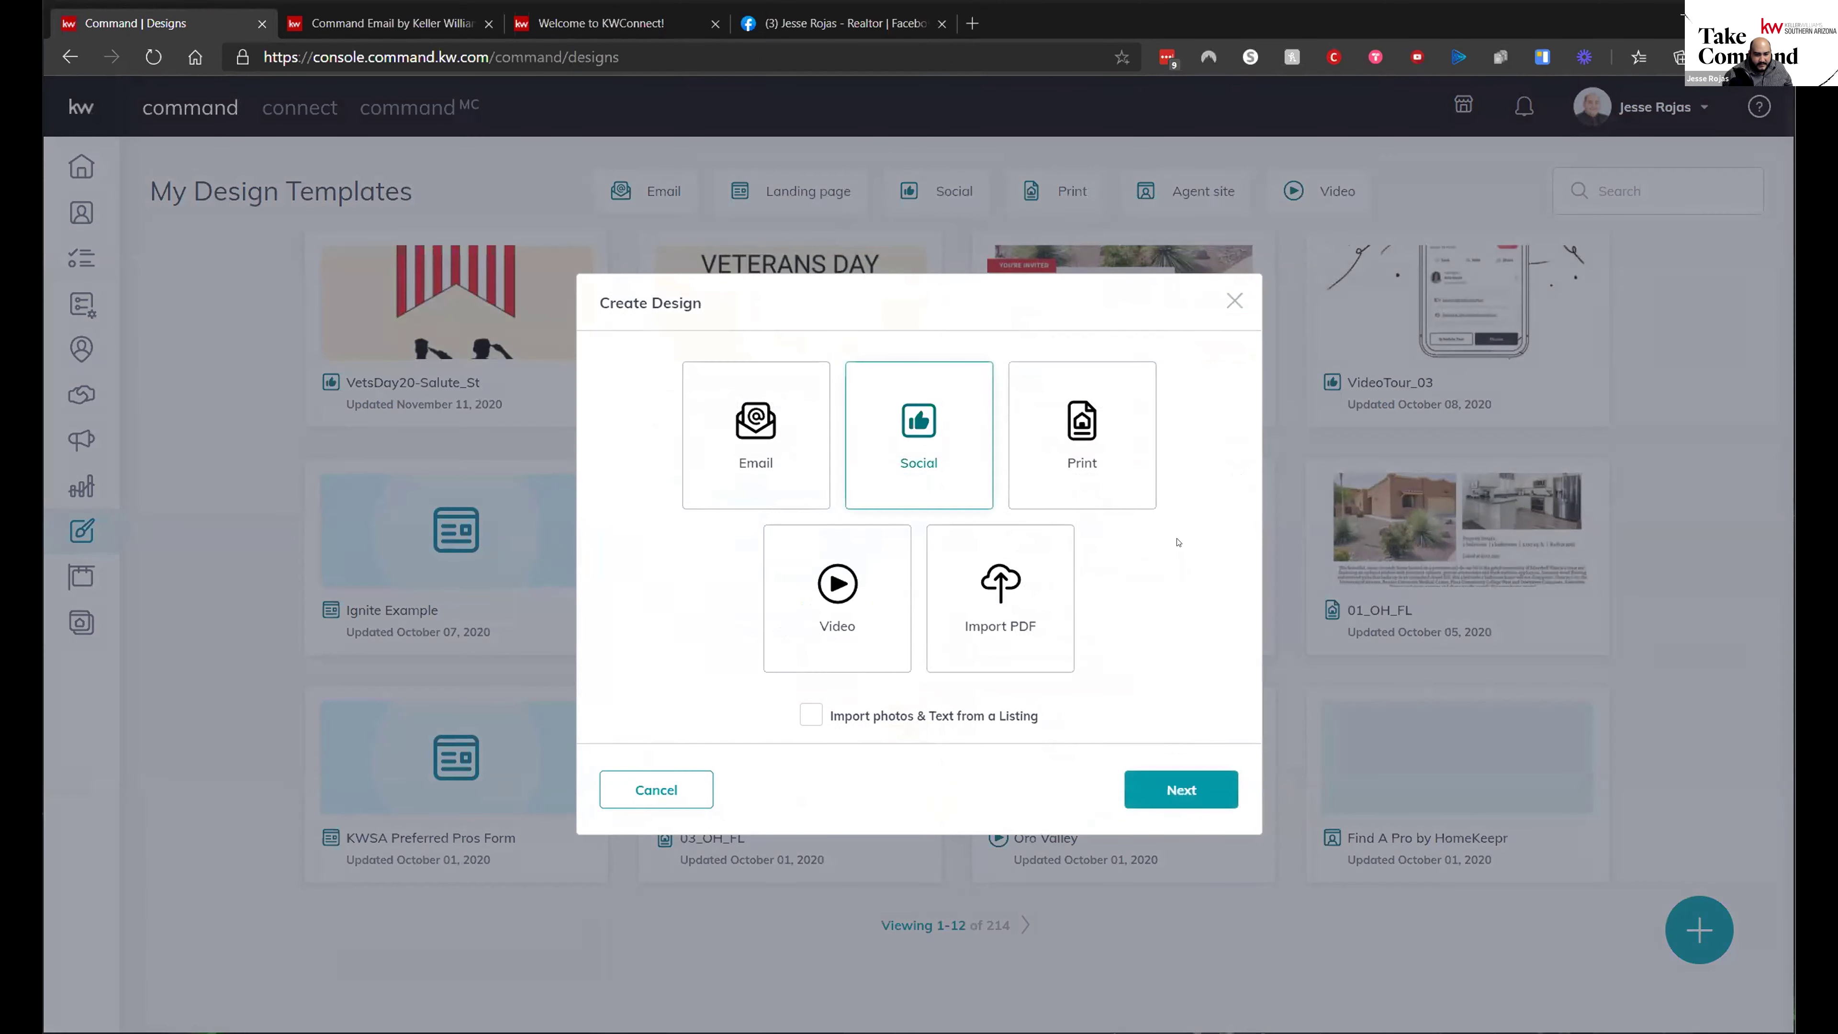
{"action": "left_click", "coordinate": [1079, 408]}
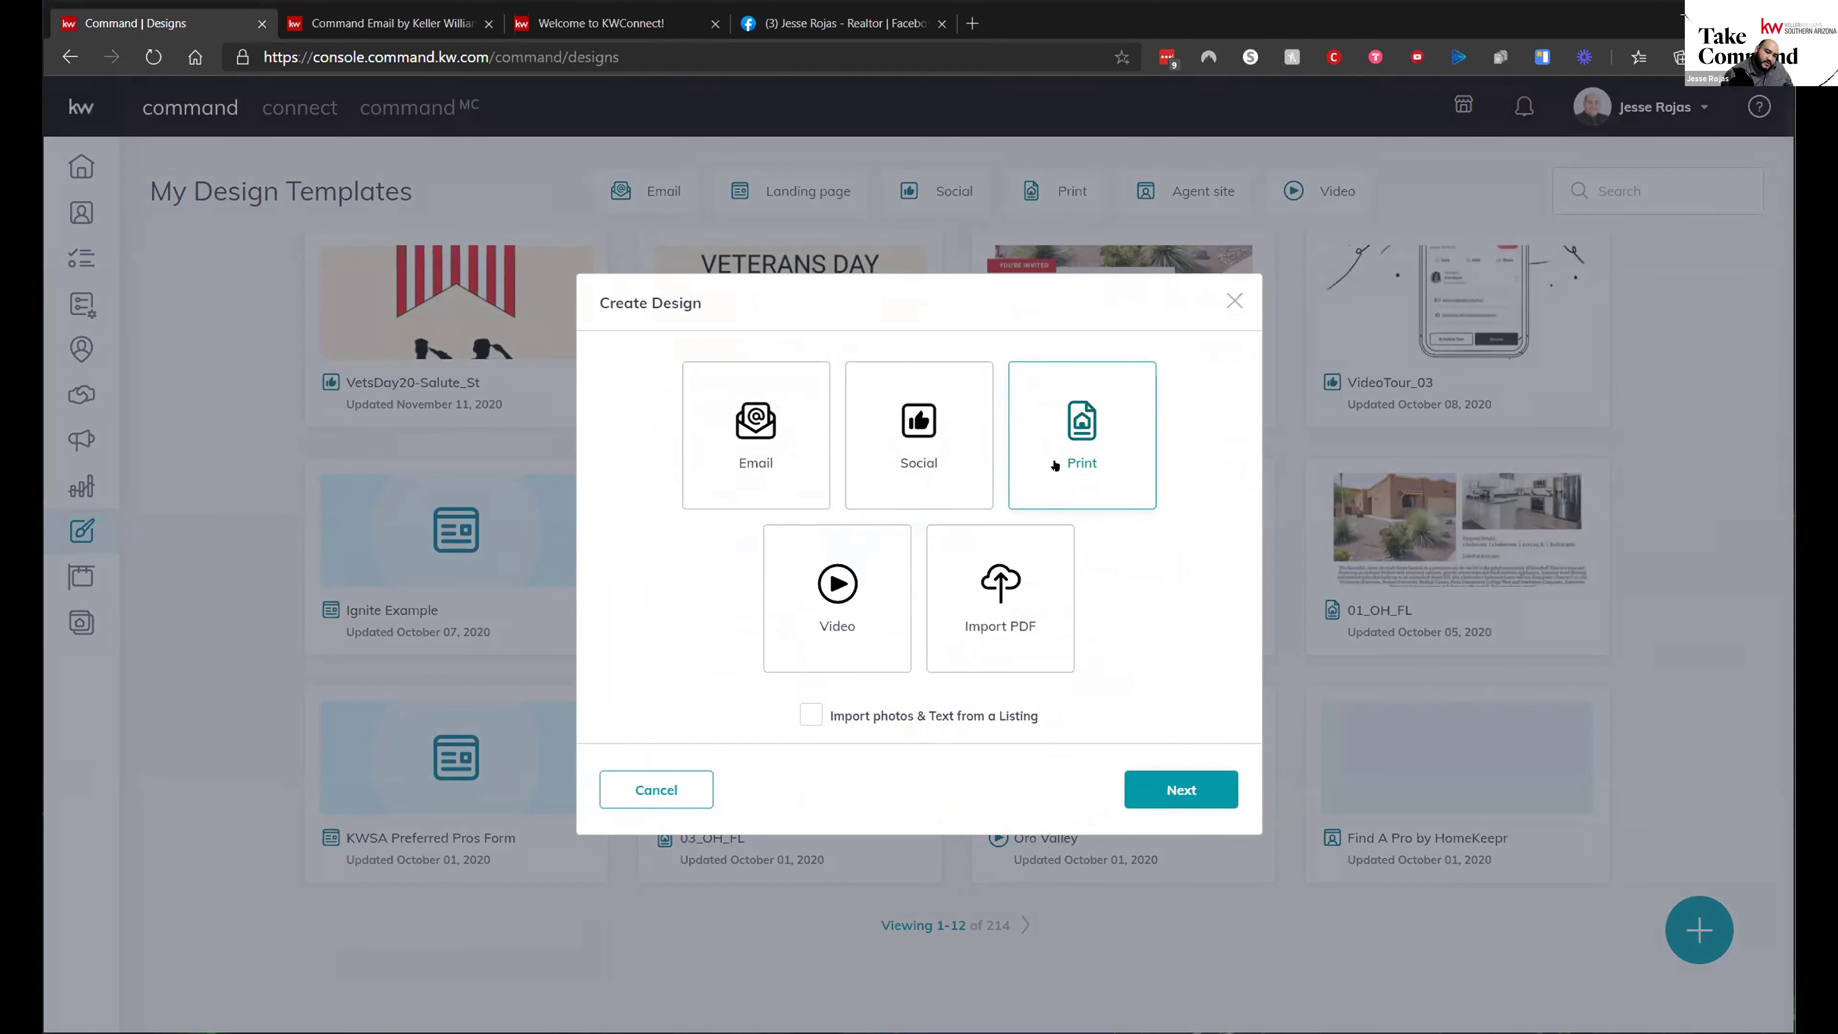
{"action": "left_click", "coordinate": [915, 434]}
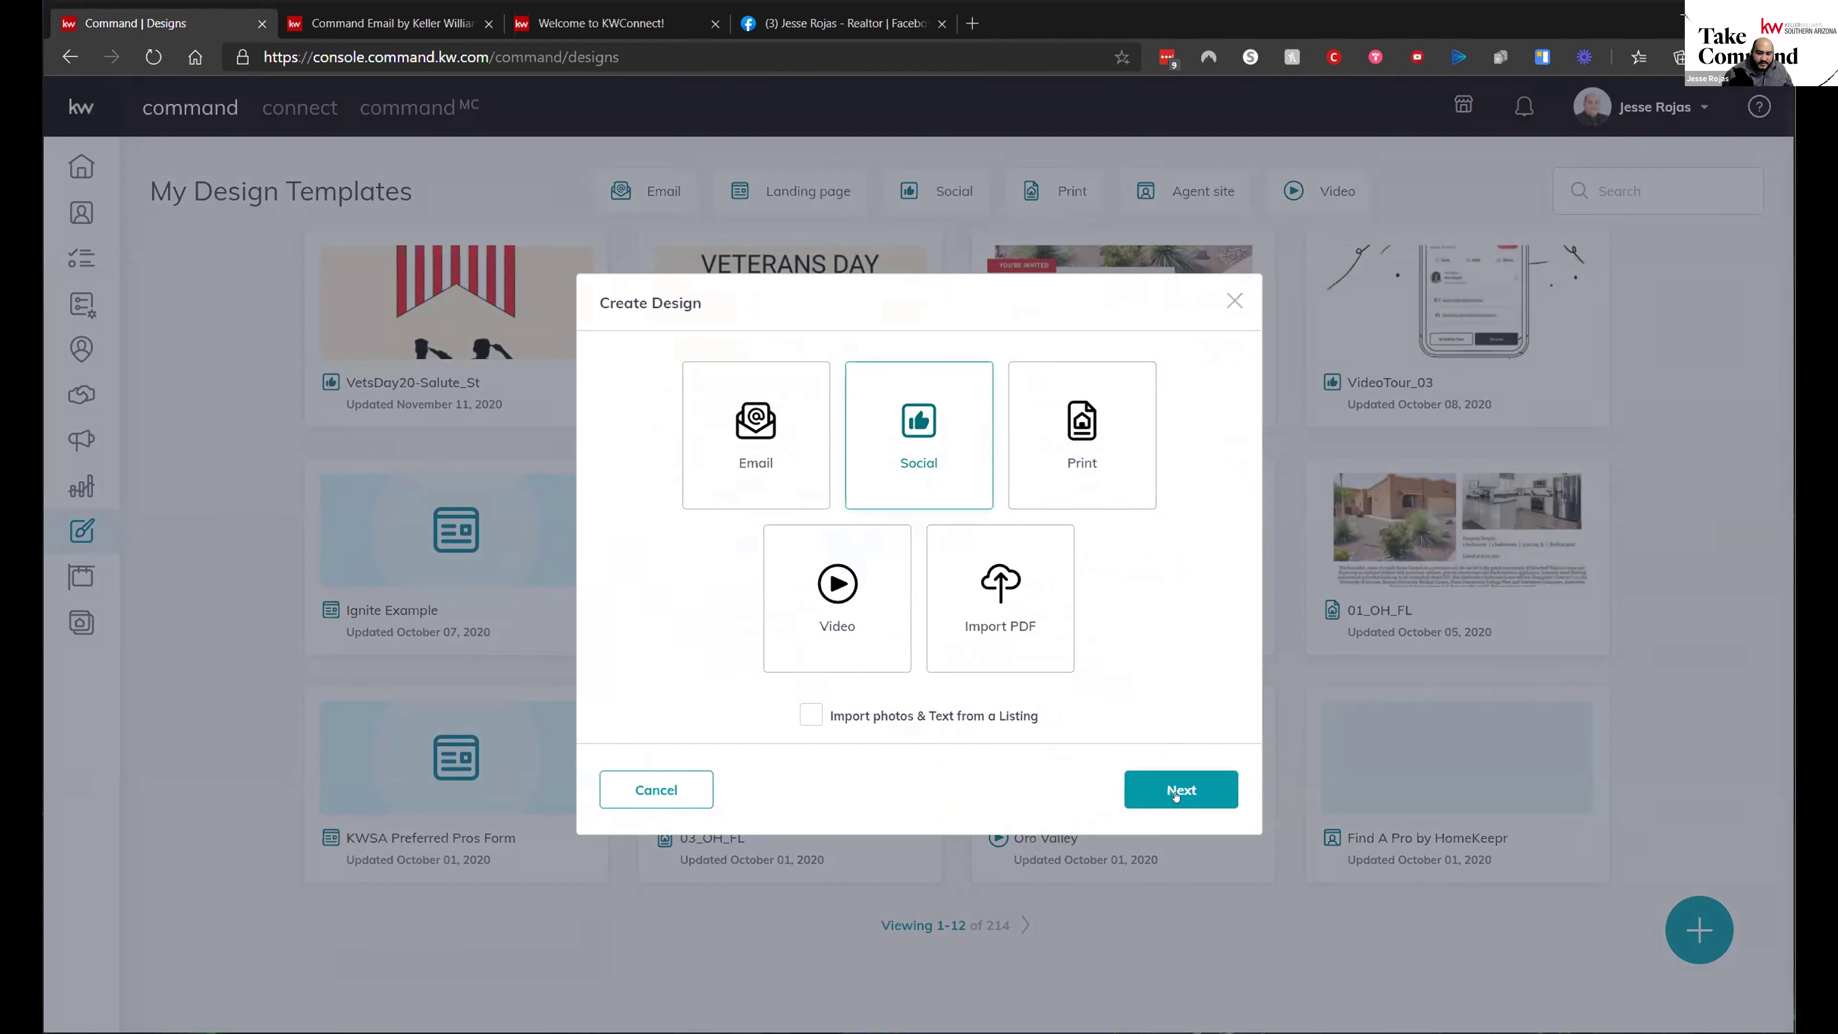
{"action": "left_click", "coordinate": [1175, 794]}
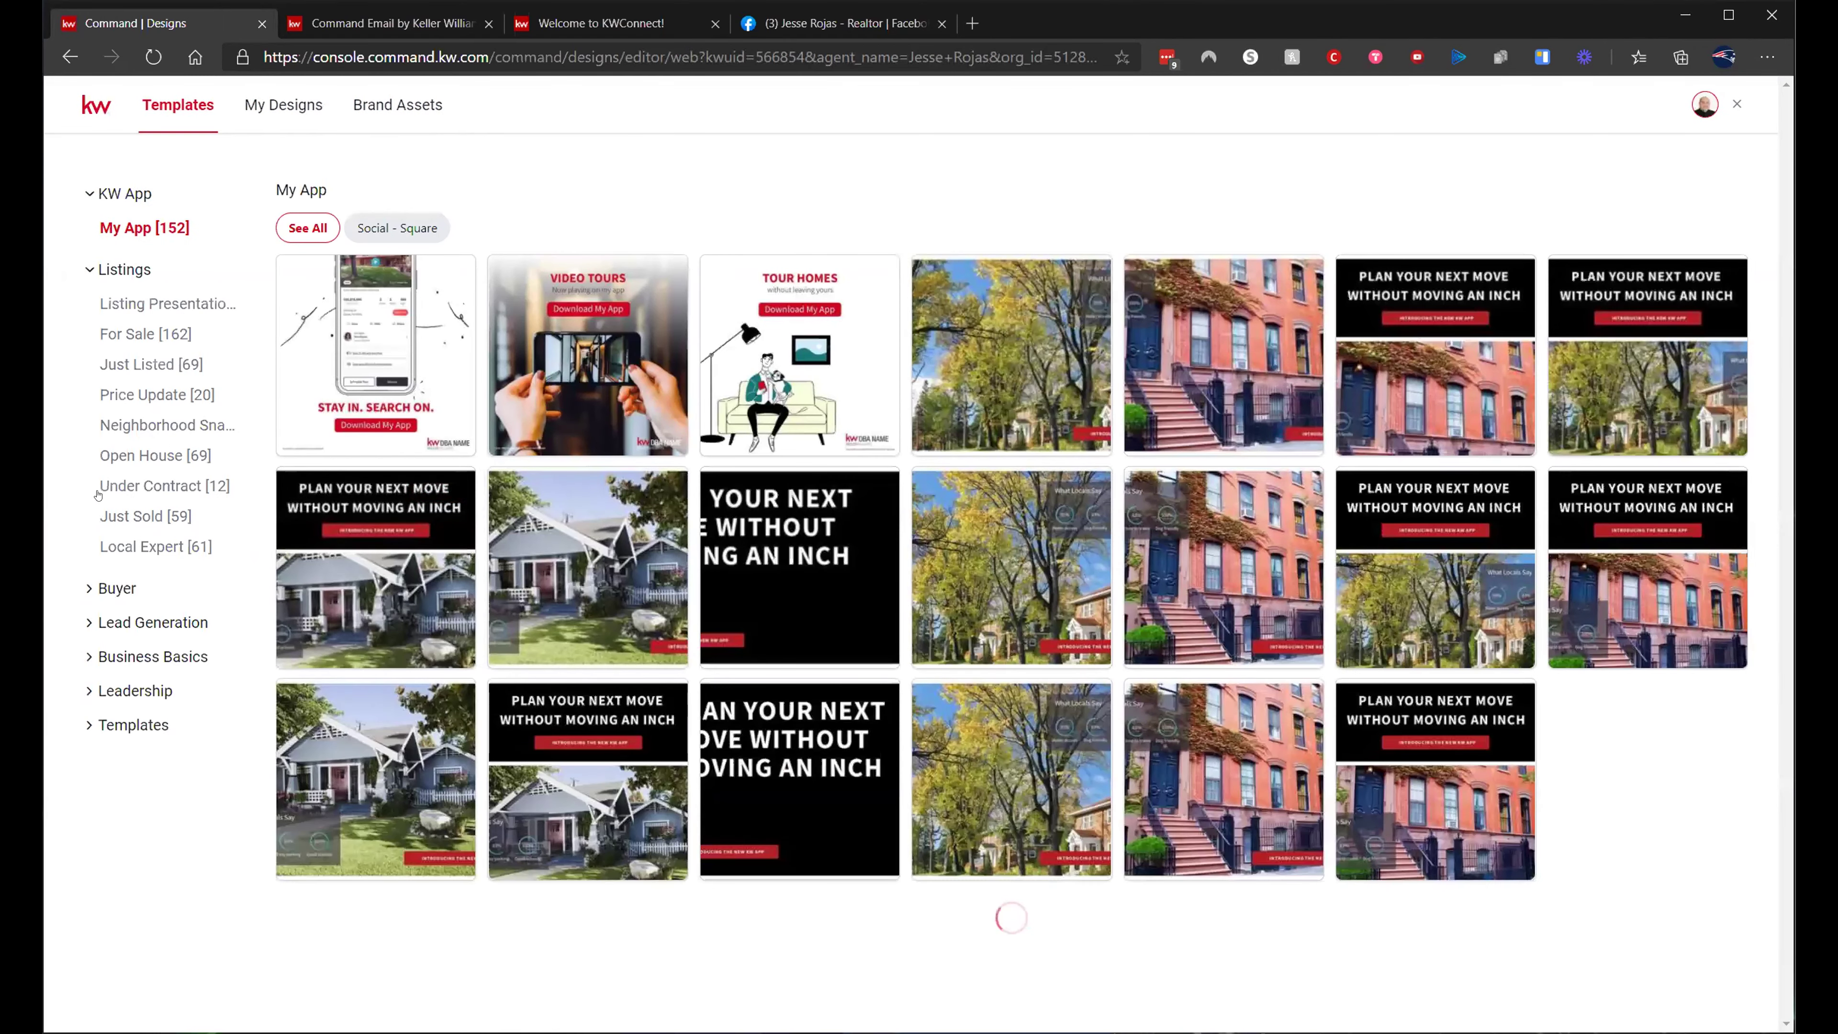
- Browse the For Sale listing templates and start a design from 03_FS_IG
{"action": "left_click", "coordinate": [148, 365]}
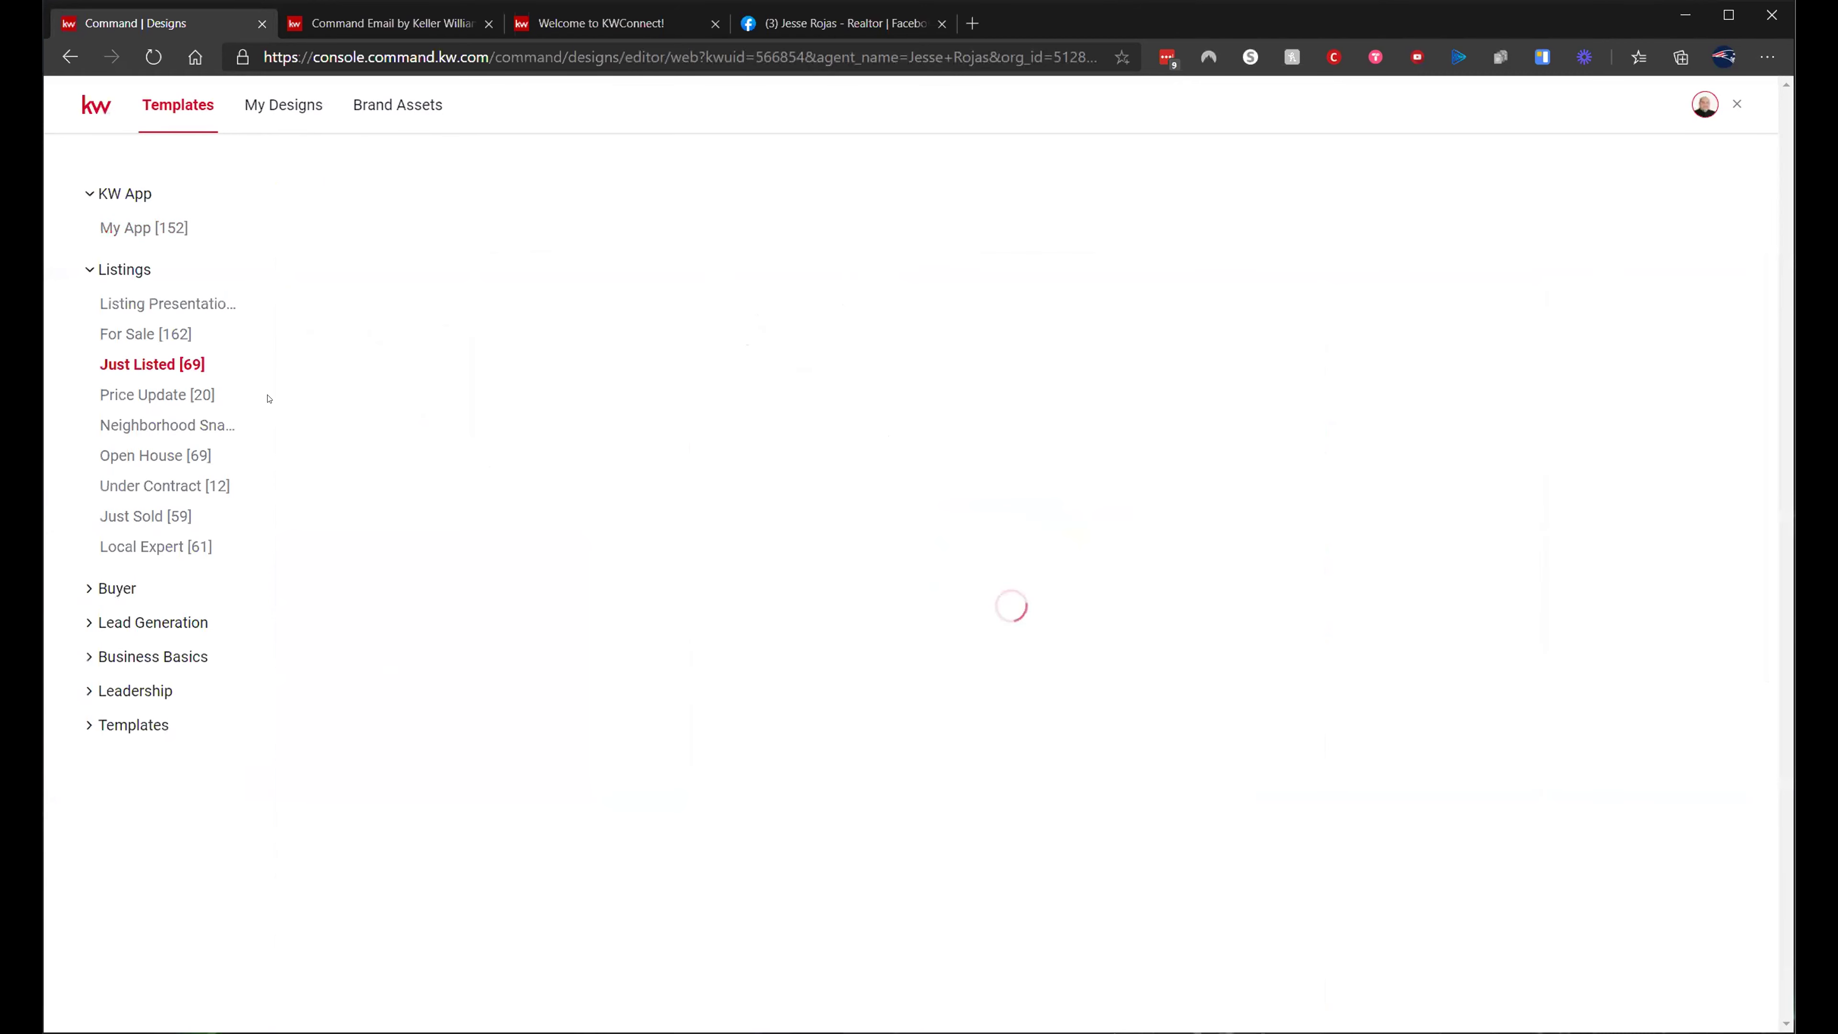
{"action": "left_click", "coordinate": [120, 335]}
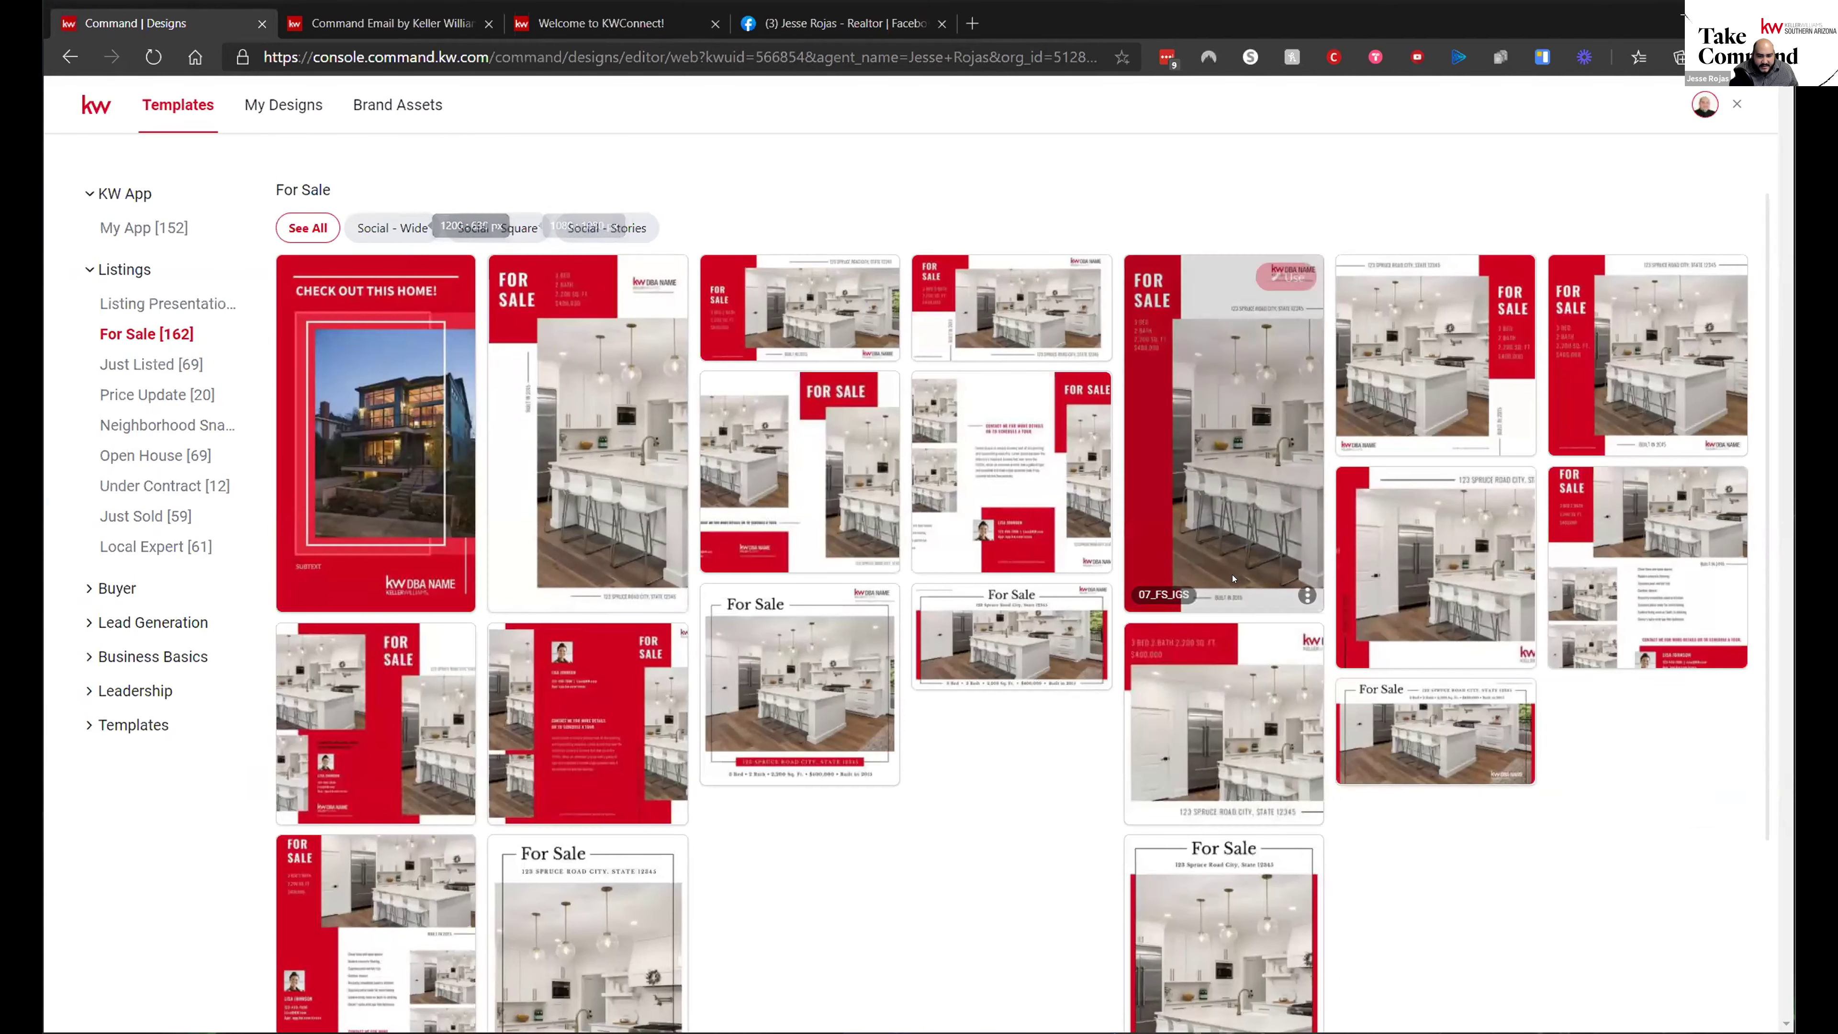
{"action": "scroll", "coordinate": [868, 821], "scroll_direction": "down", "scroll_amount": 2}
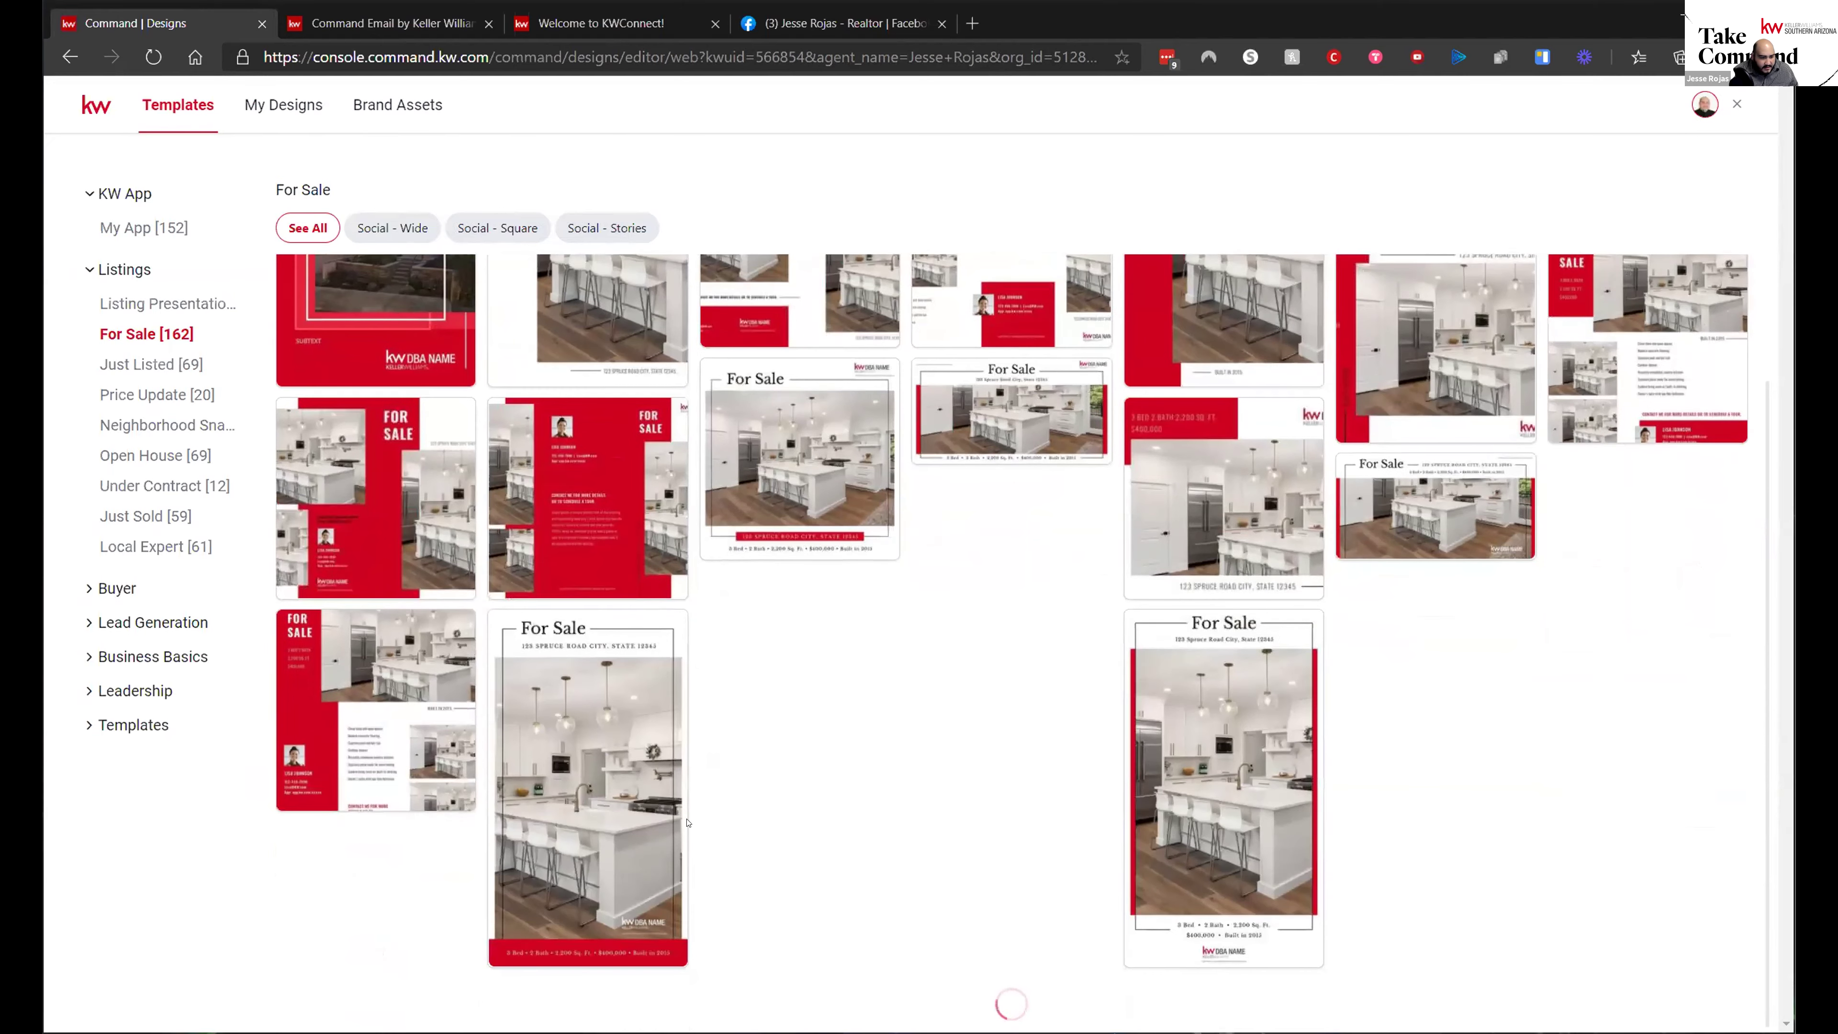
{"action": "scroll", "coordinate": [738, 818], "scroll_direction": "down", "scroll_amount": 10}
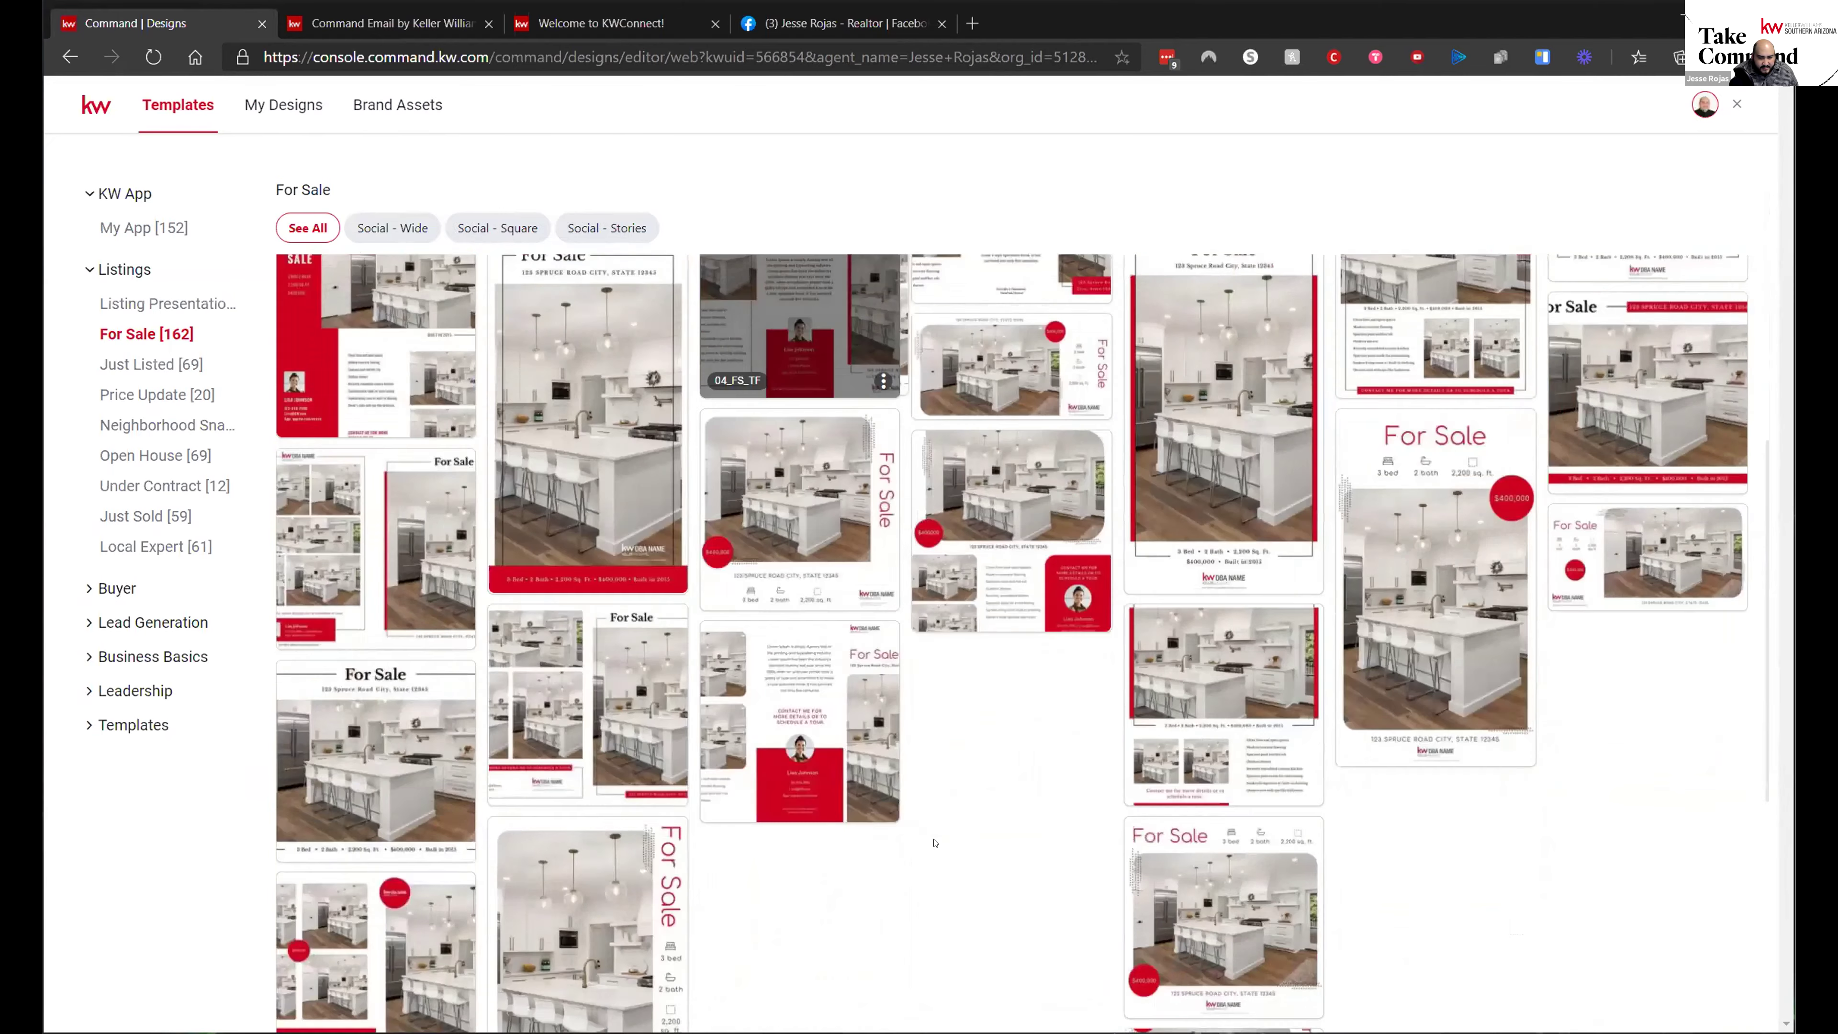
{"action": "mouse_move", "coordinate": [1295, 572]}
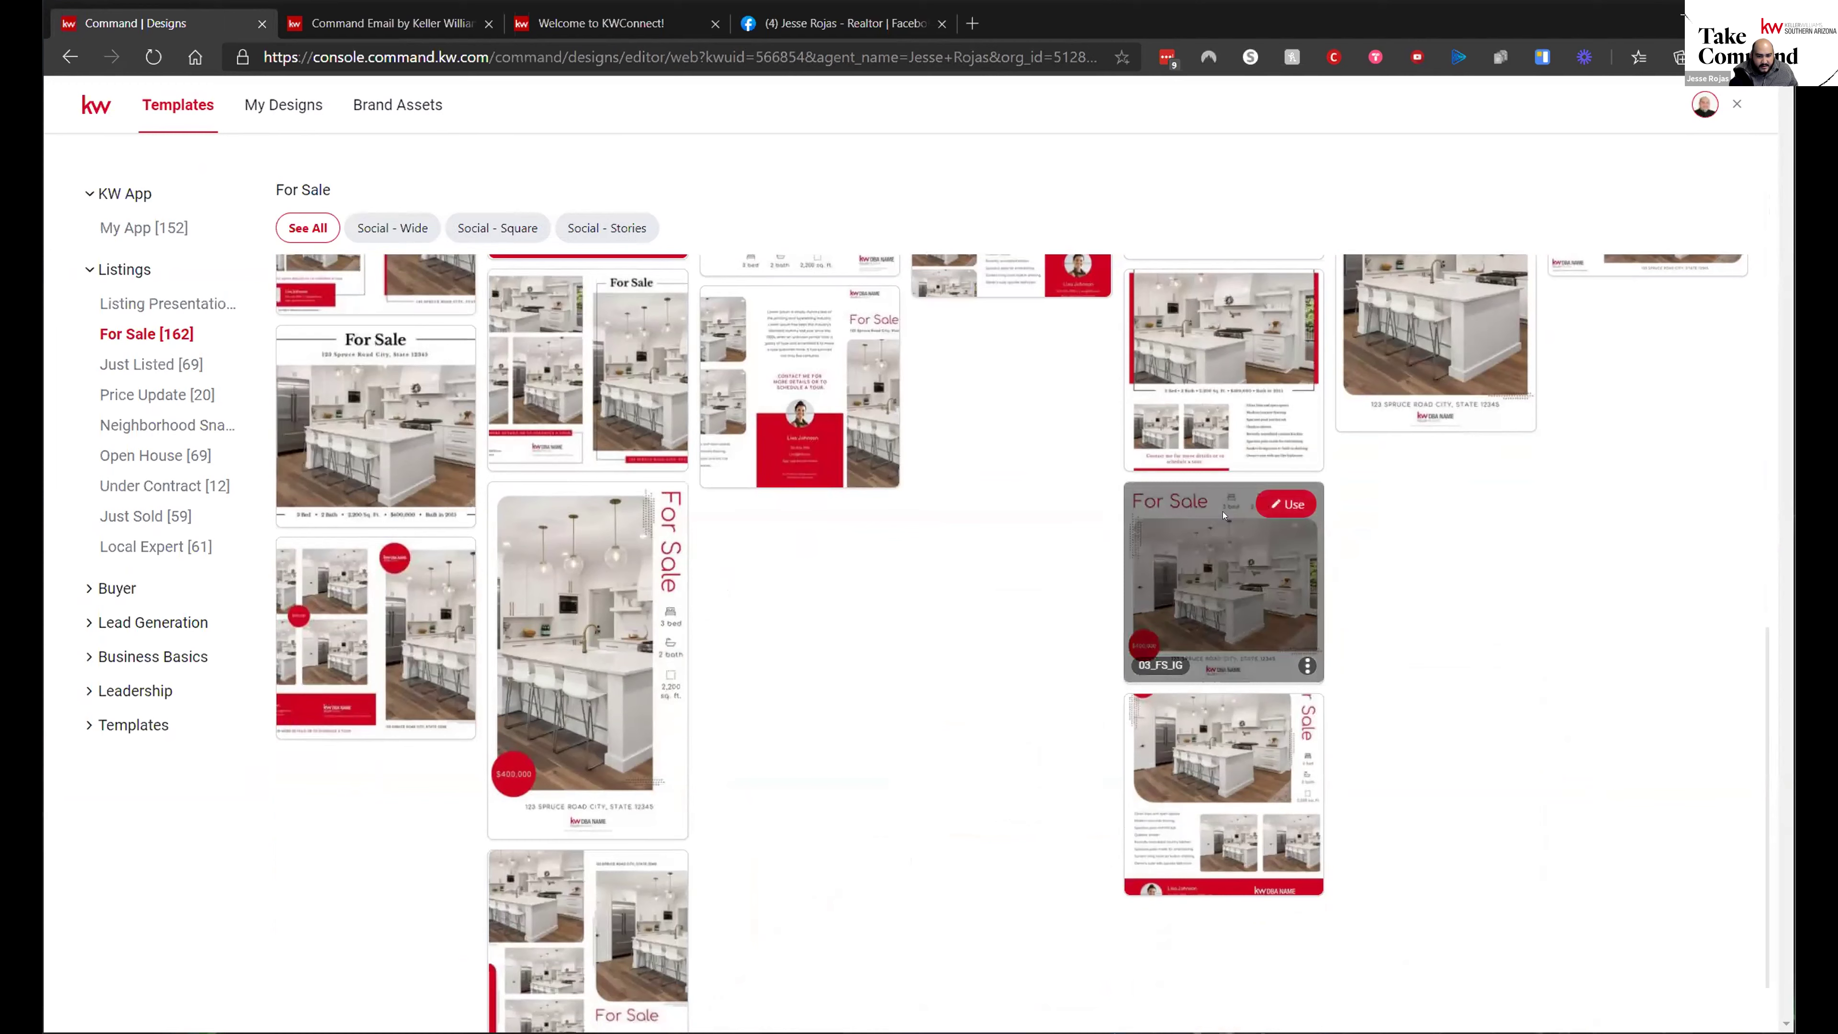
{"action": "left_click", "coordinate": [1286, 504]}
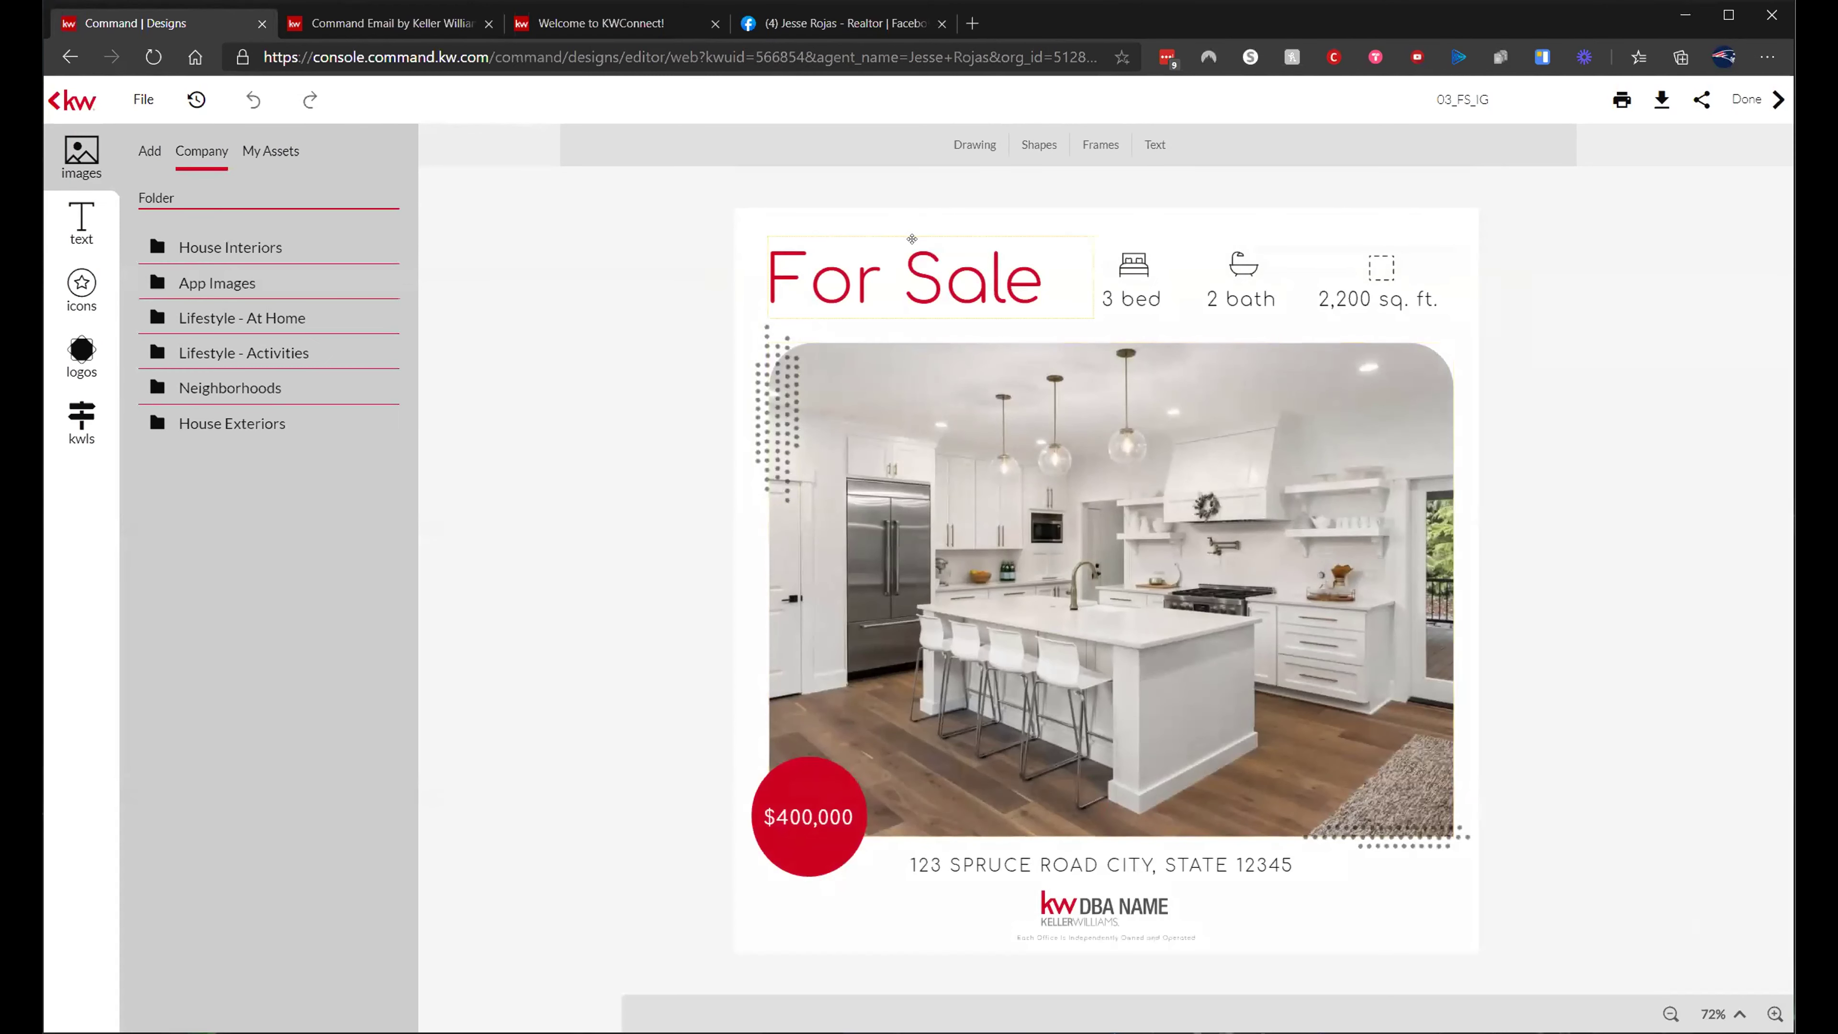
- Replace the For Sale headline text with 'Coming Soon'
{"action": "left_click", "coordinate": [904, 272]}
{"action": "left_click", "coordinate": [906, 273]}
{"action": "key", "text": "ctrl+a"}
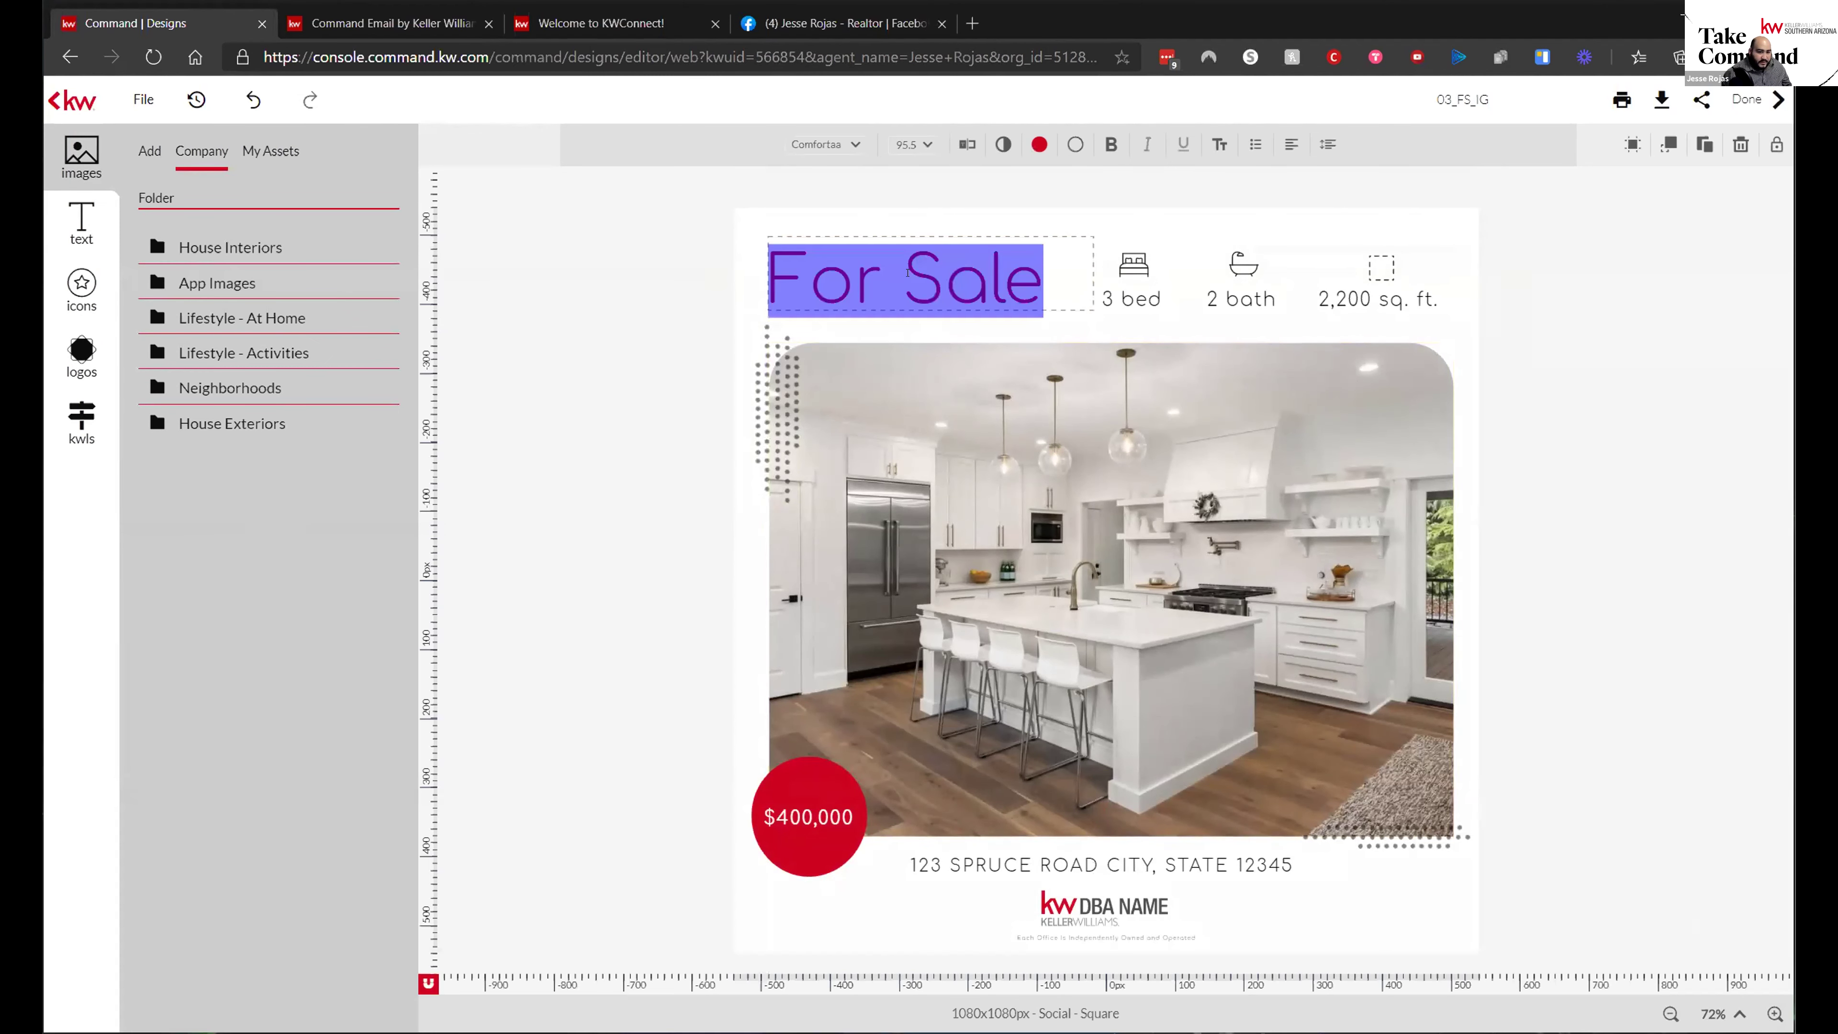
{"action": "type", "text": "Coin"}
{"action": "key", "text": "BackSpace"}
{"action": "key", "text": "BackSpace"}
{"action": "type", "text": "ming Soon"}
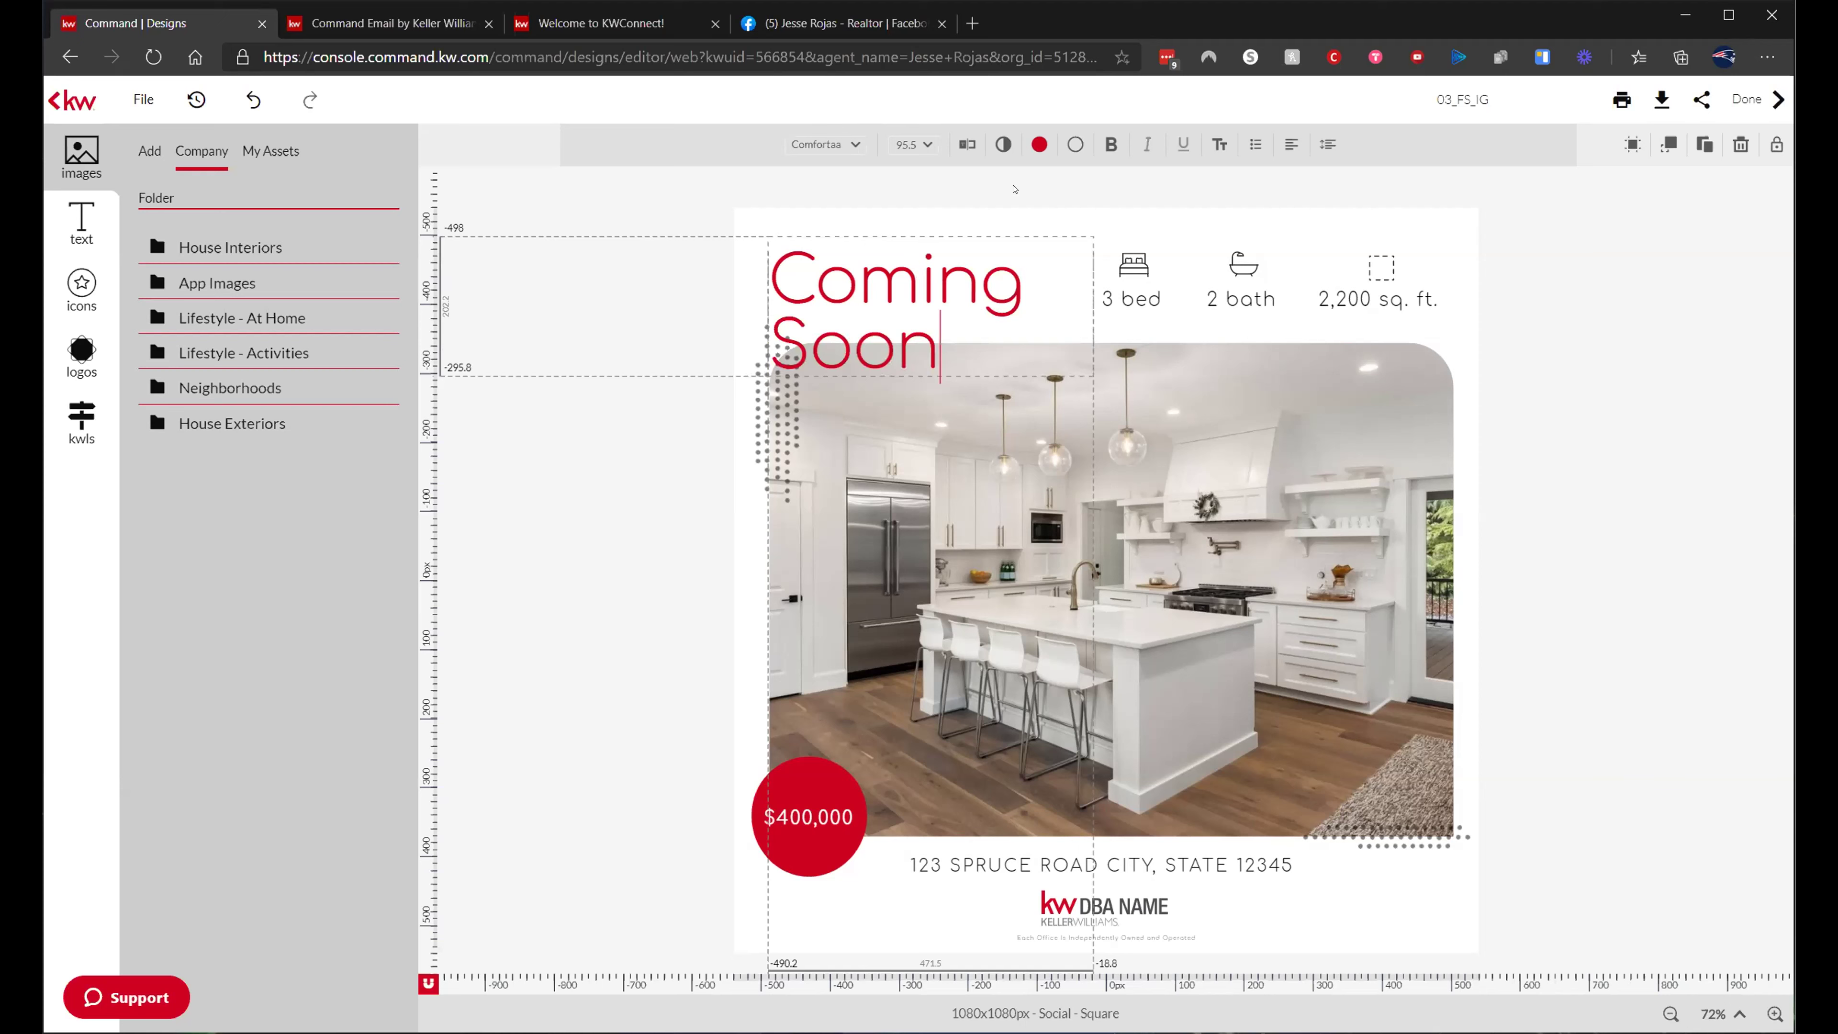
- Set the Coming Soon headline's font size to 62 pt
{"action": "left_click_drag", "start_coordinate": [1086, 366], "coordinate": [776, 274]}
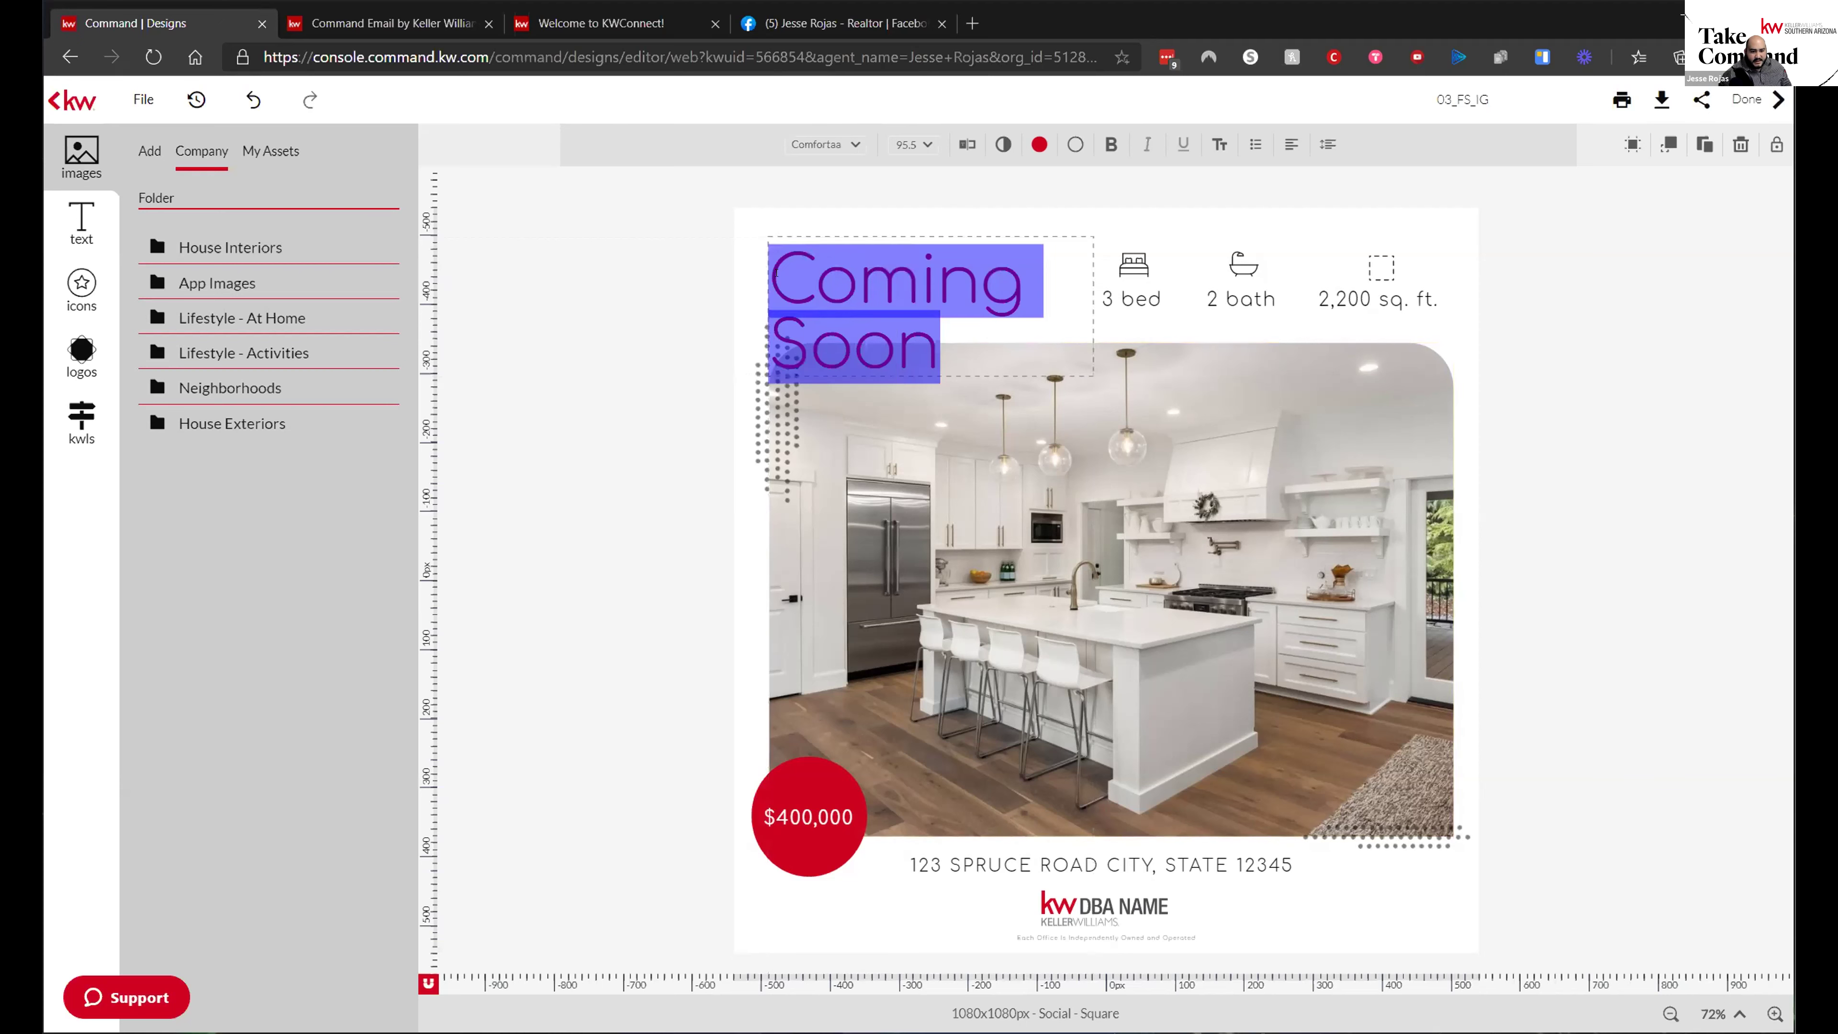
{"action": "left_click", "coordinate": [922, 145]}
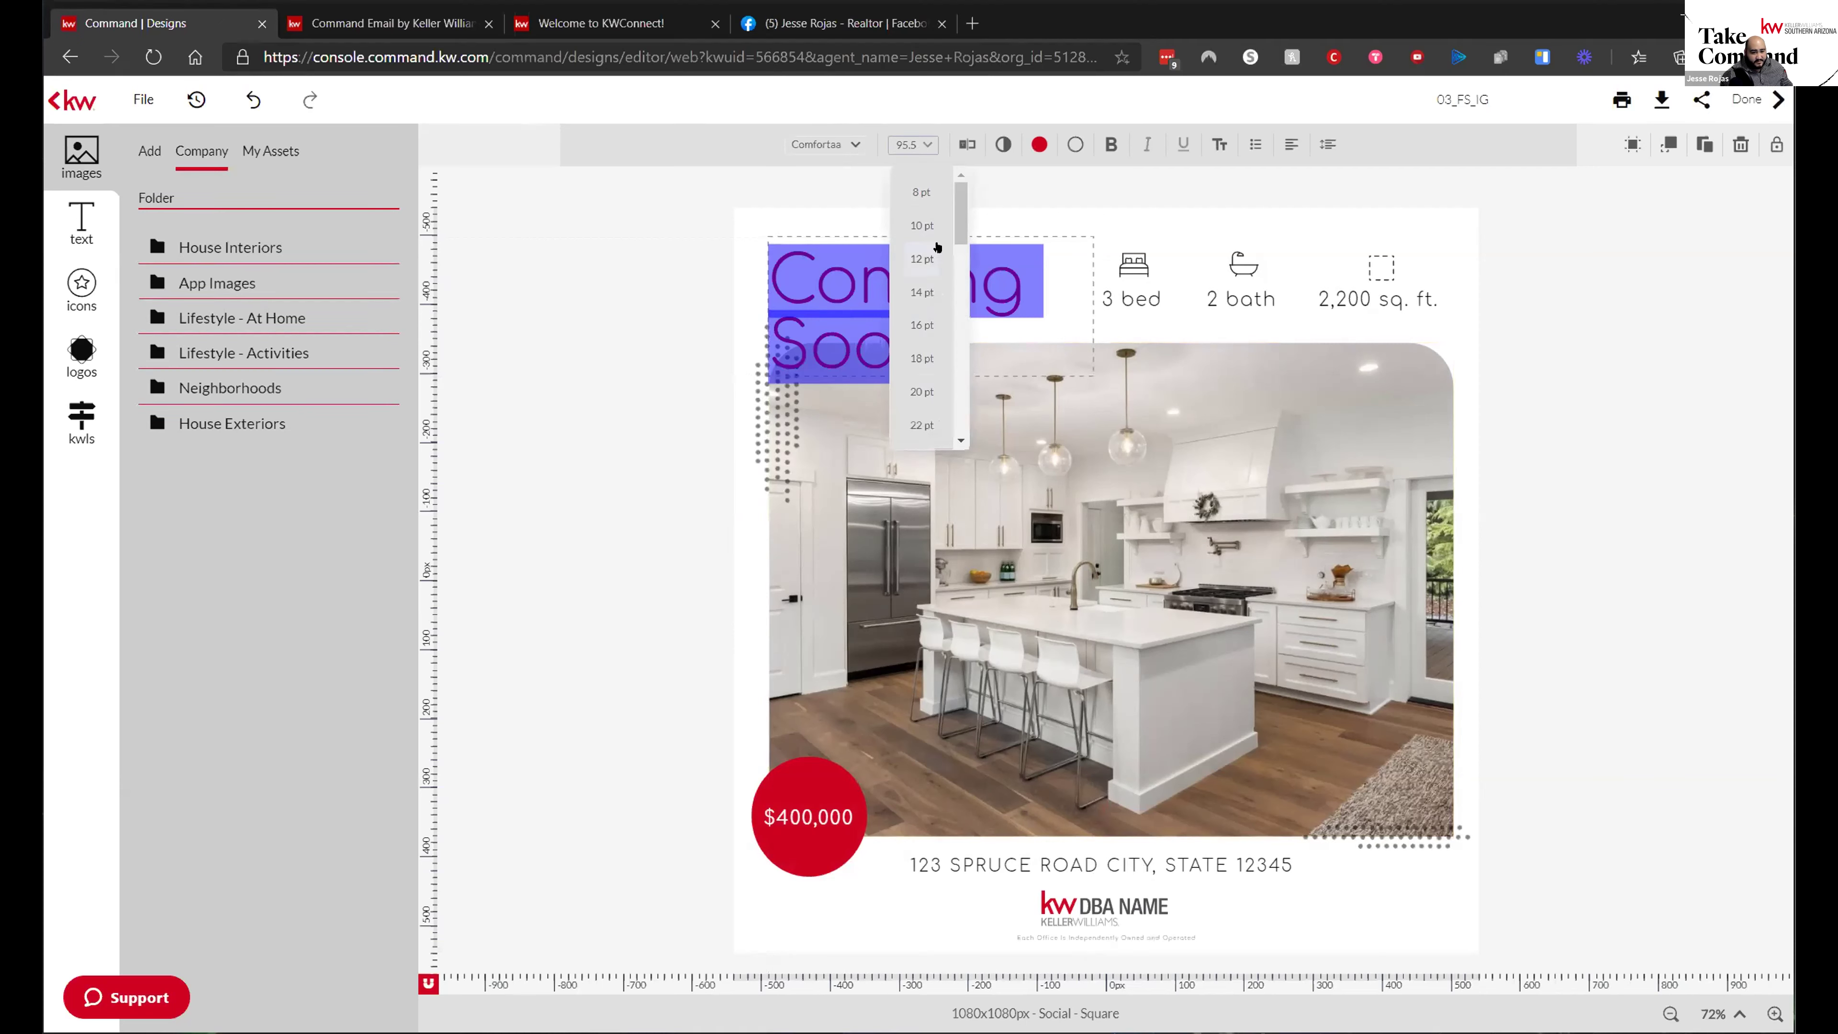
{"action": "left_click_drag", "start_coordinate": [967, 225], "coordinate": [965, 430]}
{"action": "scroll", "coordinate": [925, 295], "scroll_direction": "up", "scroll_amount": 2}
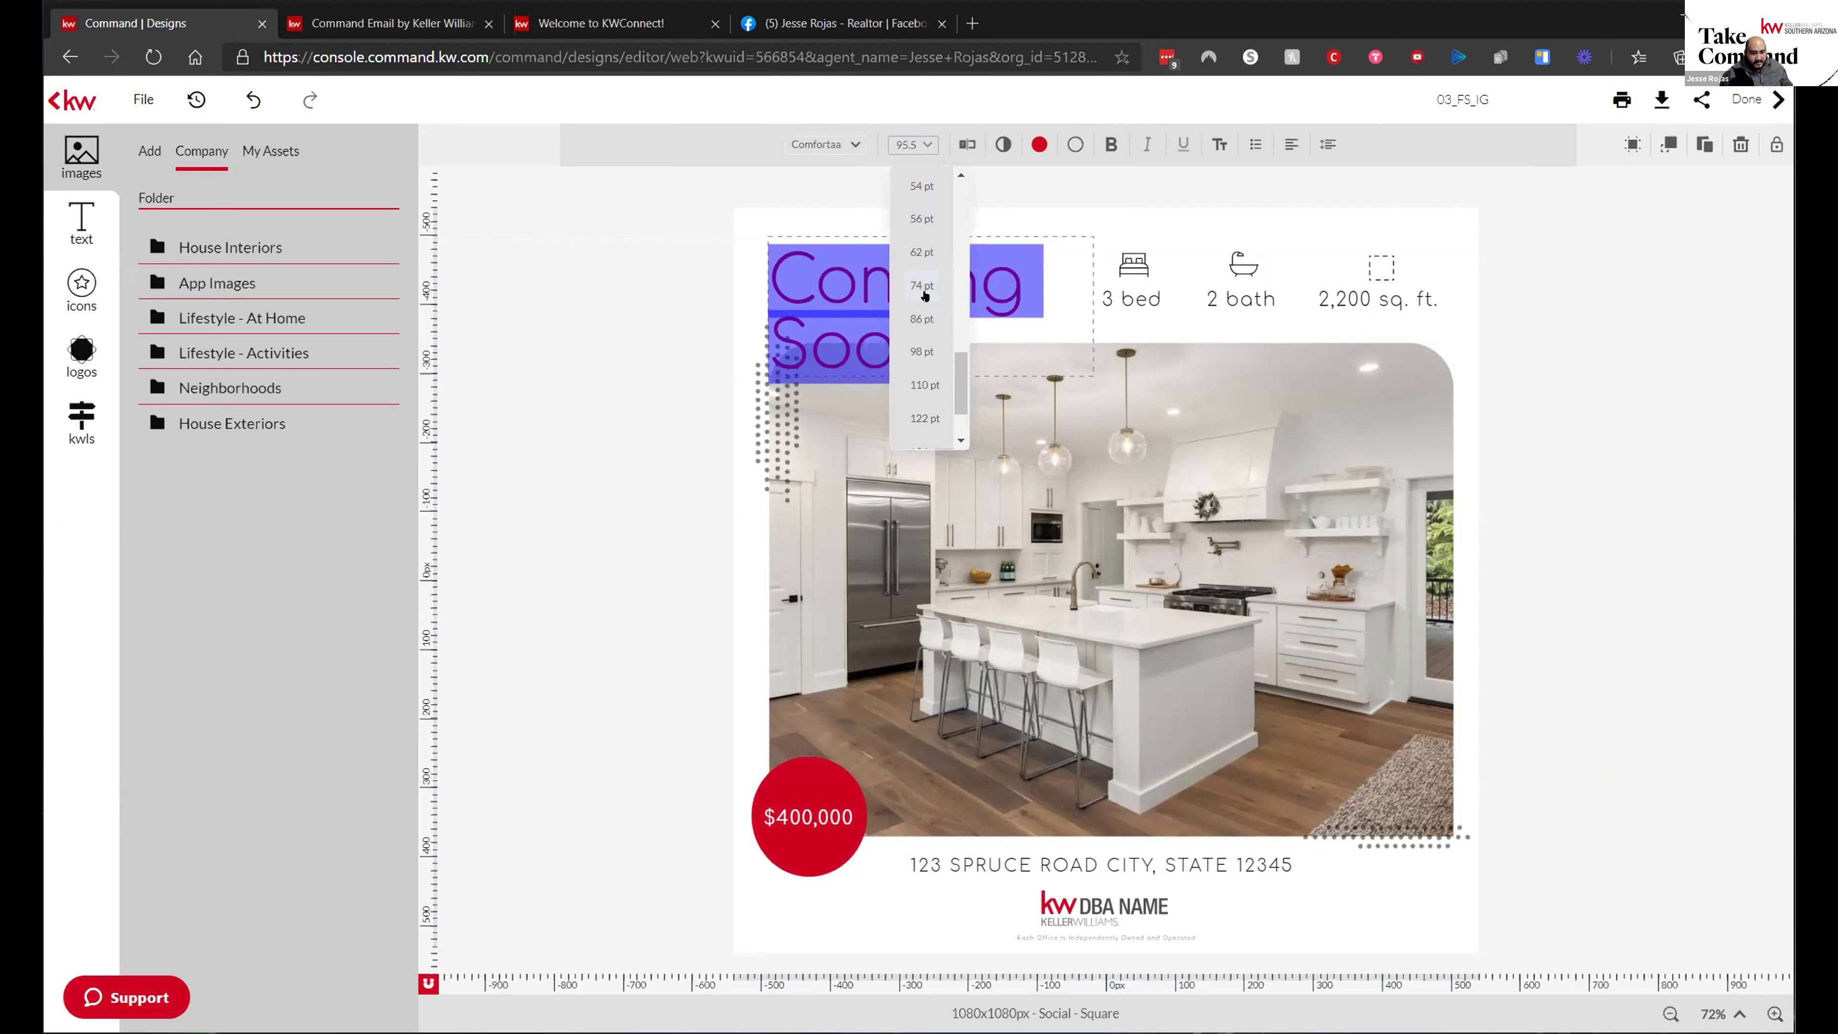
{"action": "left_click", "coordinate": [920, 321]}
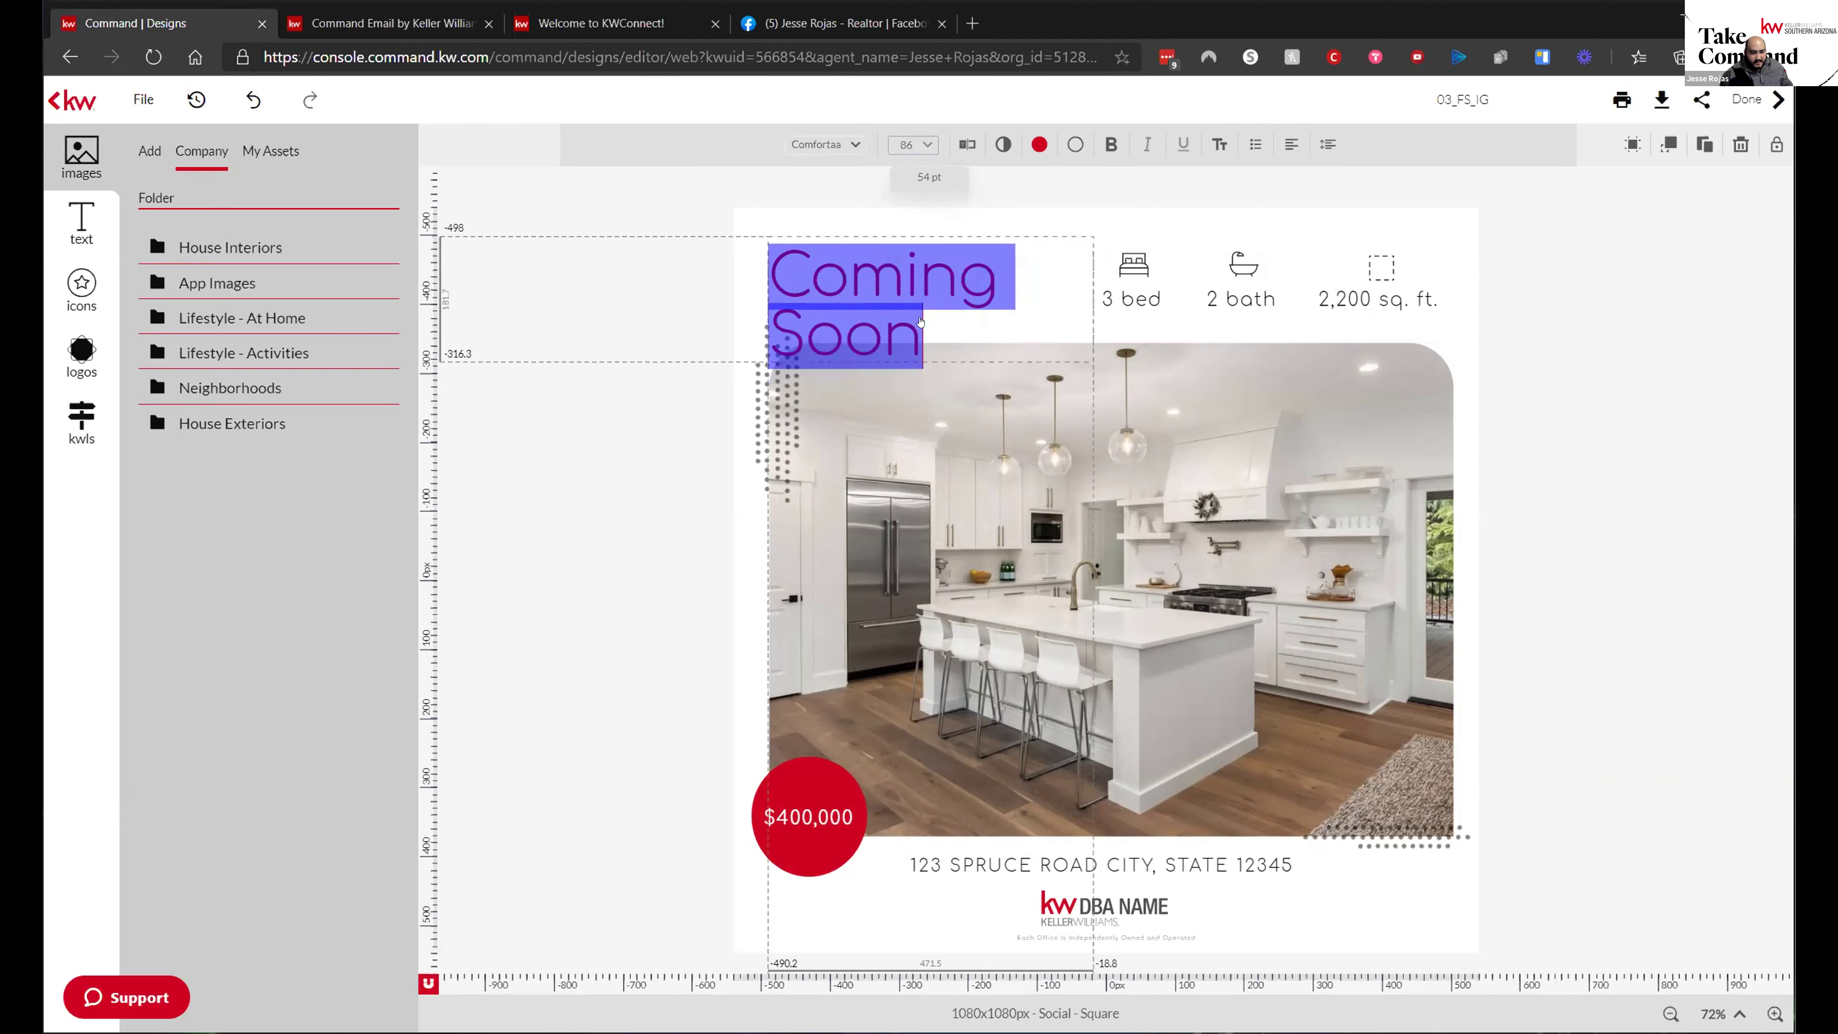
{"action": "left_click", "coordinate": [933, 148]}
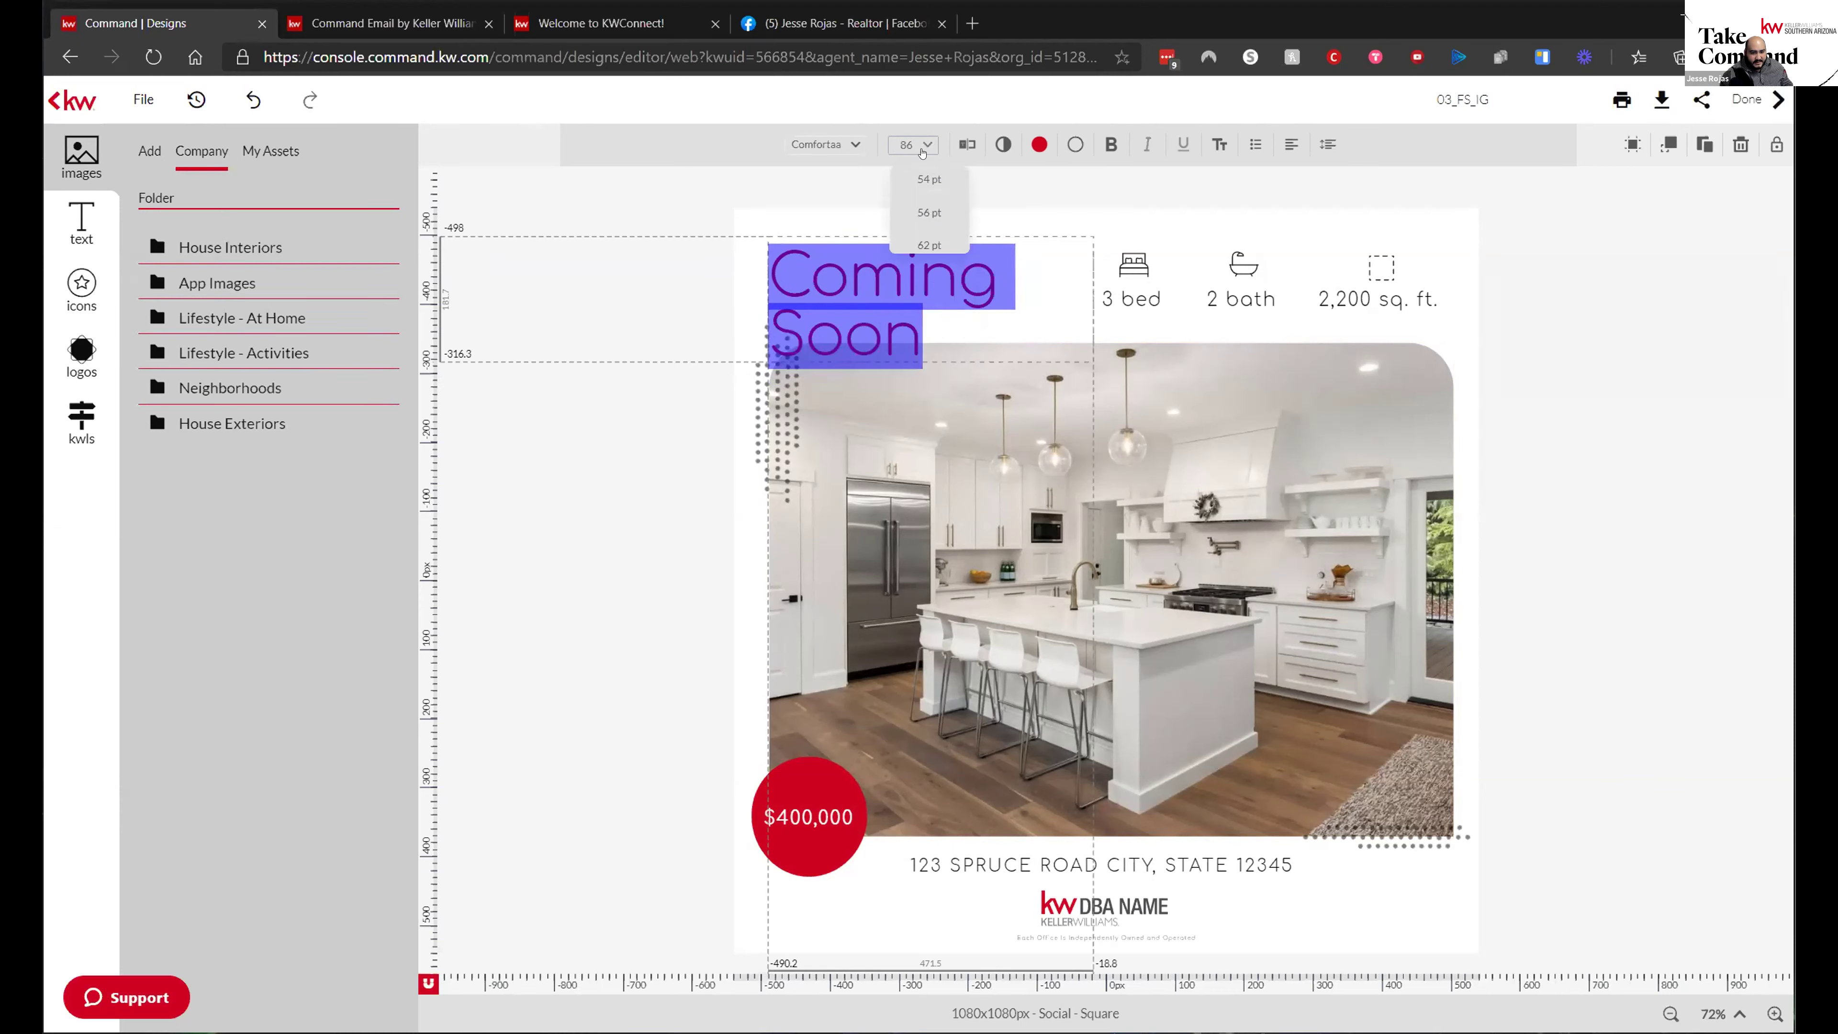
{"action": "left_click", "coordinate": [924, 219]}
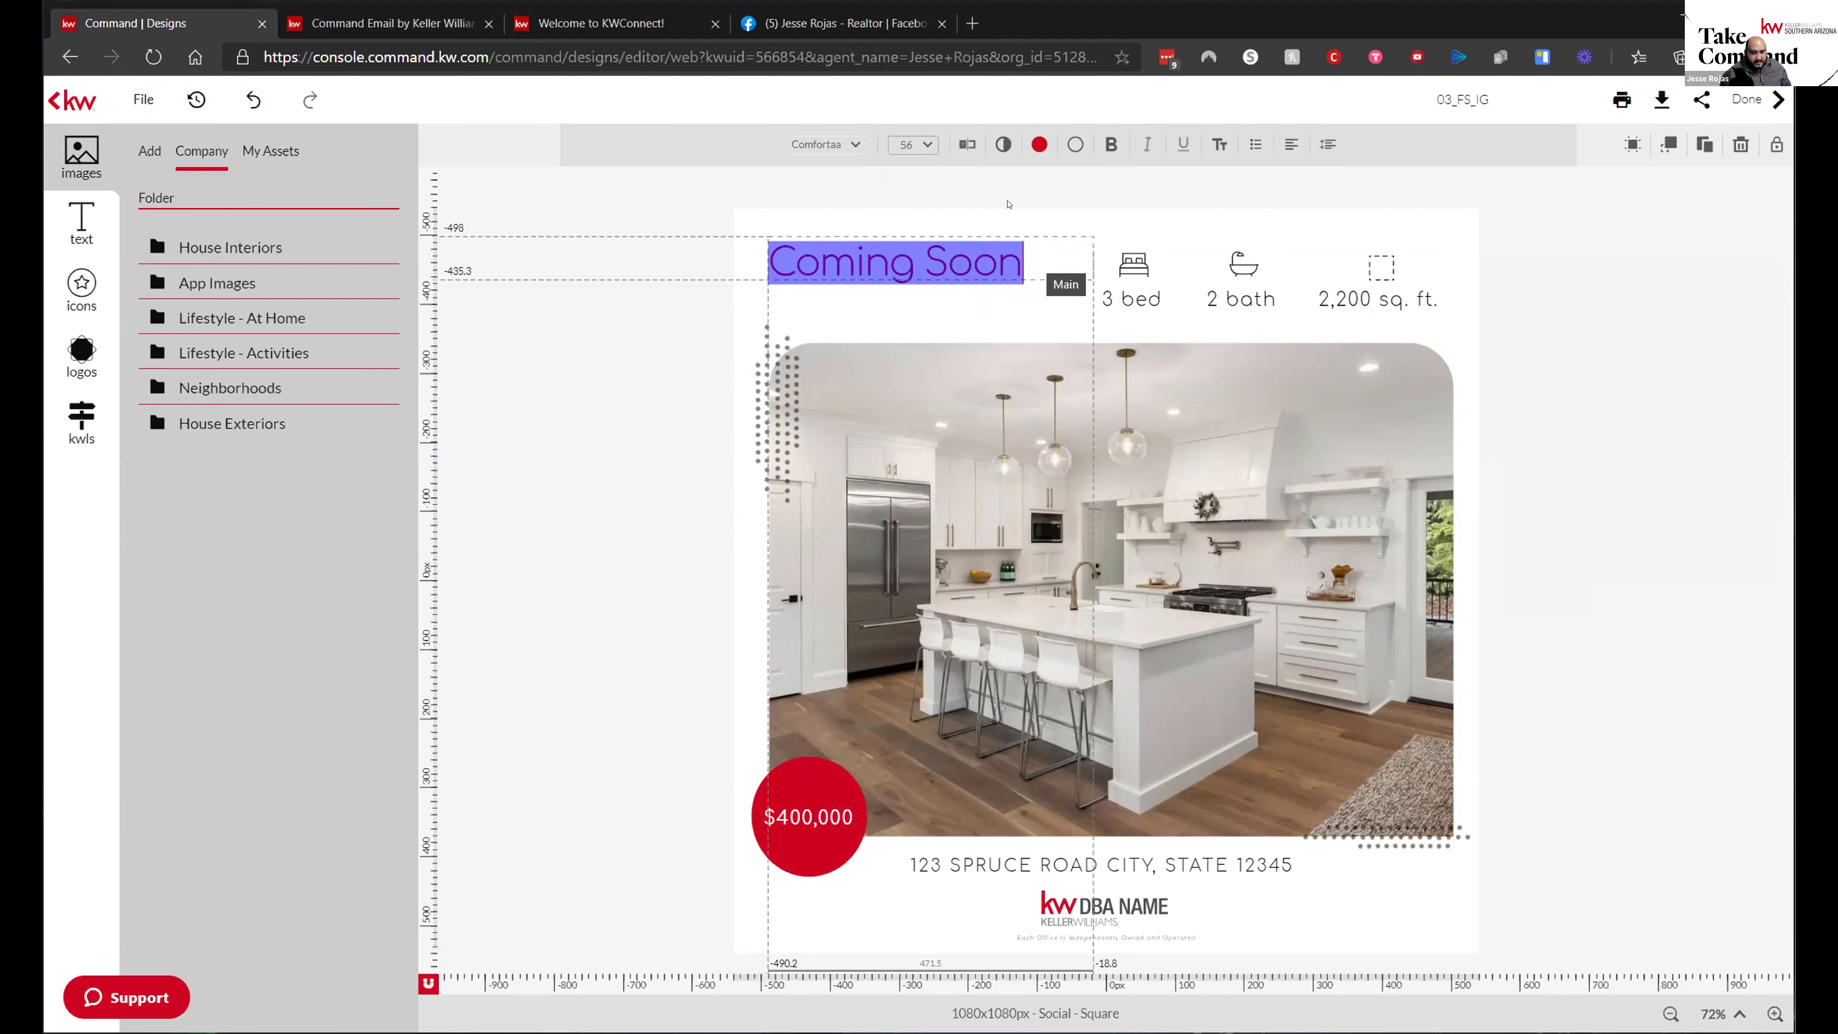
{"action": "left_click", "coordinate": [925, 145]}
{"action": "left_click", "coordinate": [930, 253]}
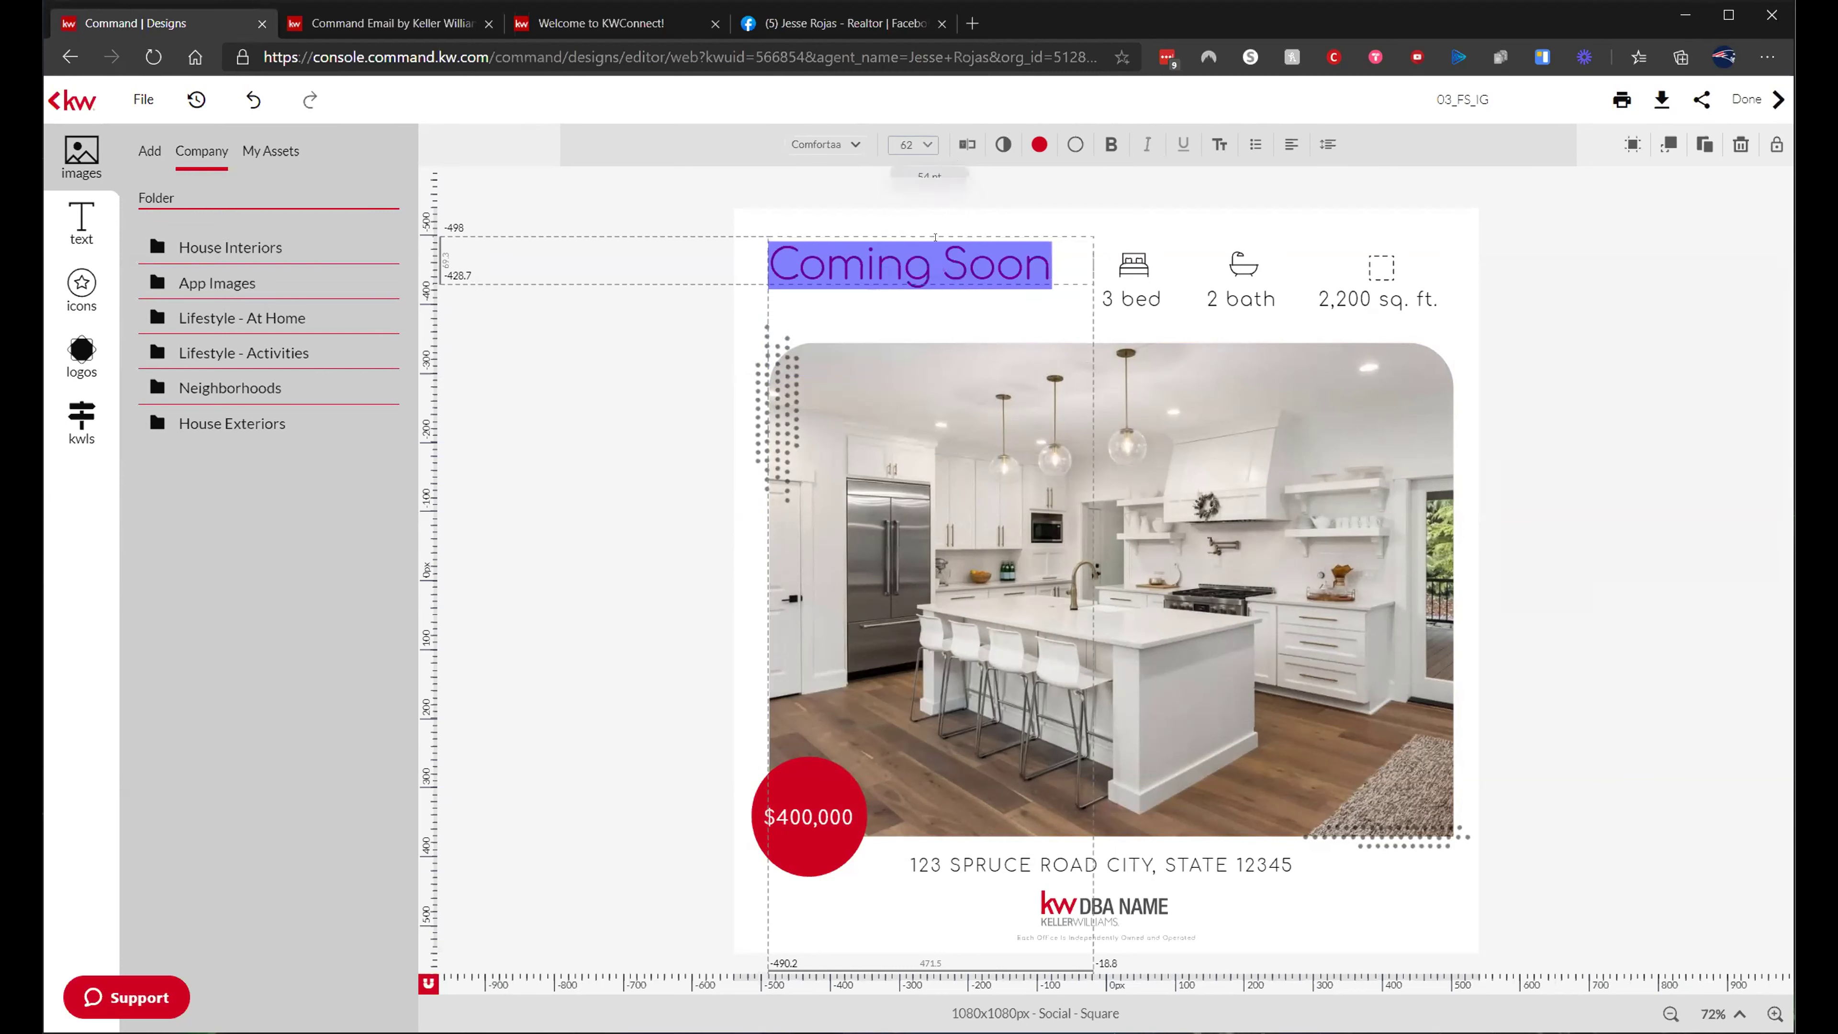
{"action": "left_click", "coordinate": [919, 145]}
{"action": "left_click", "coordinate": [923, 285]}
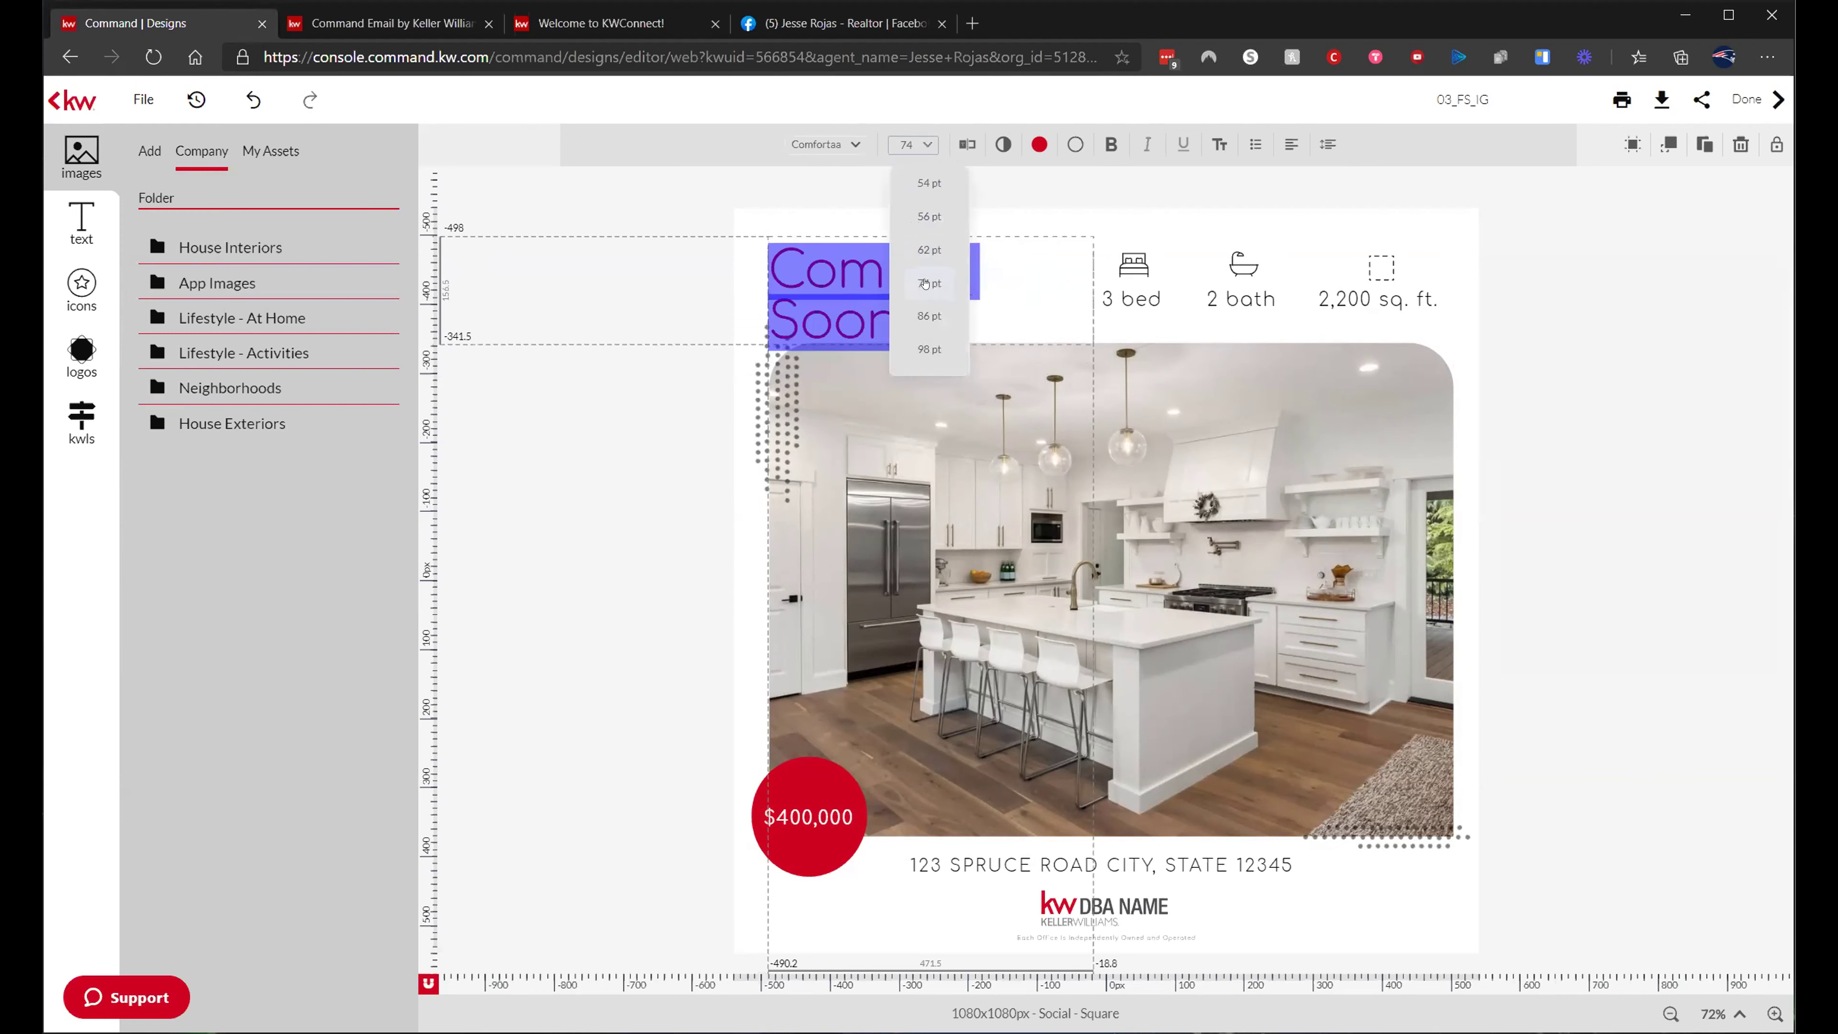
{"action": "left_click", "coordinate": [920, 145]}
{"action": "left_click", "coordinate": [931, 251]}
{"action": "left_click", "coordinate": [986, 251]}
- Nudge the Coming Soon headline slightly lower on the design
{"action": "left_click_drag", "start_coordinate": [986, 252], "coordinate": [986, 273]}
{"action": "left_click", "coordinate": [1190, 255]}
{"action": "left_click", "coordinate": [1126, 298]}
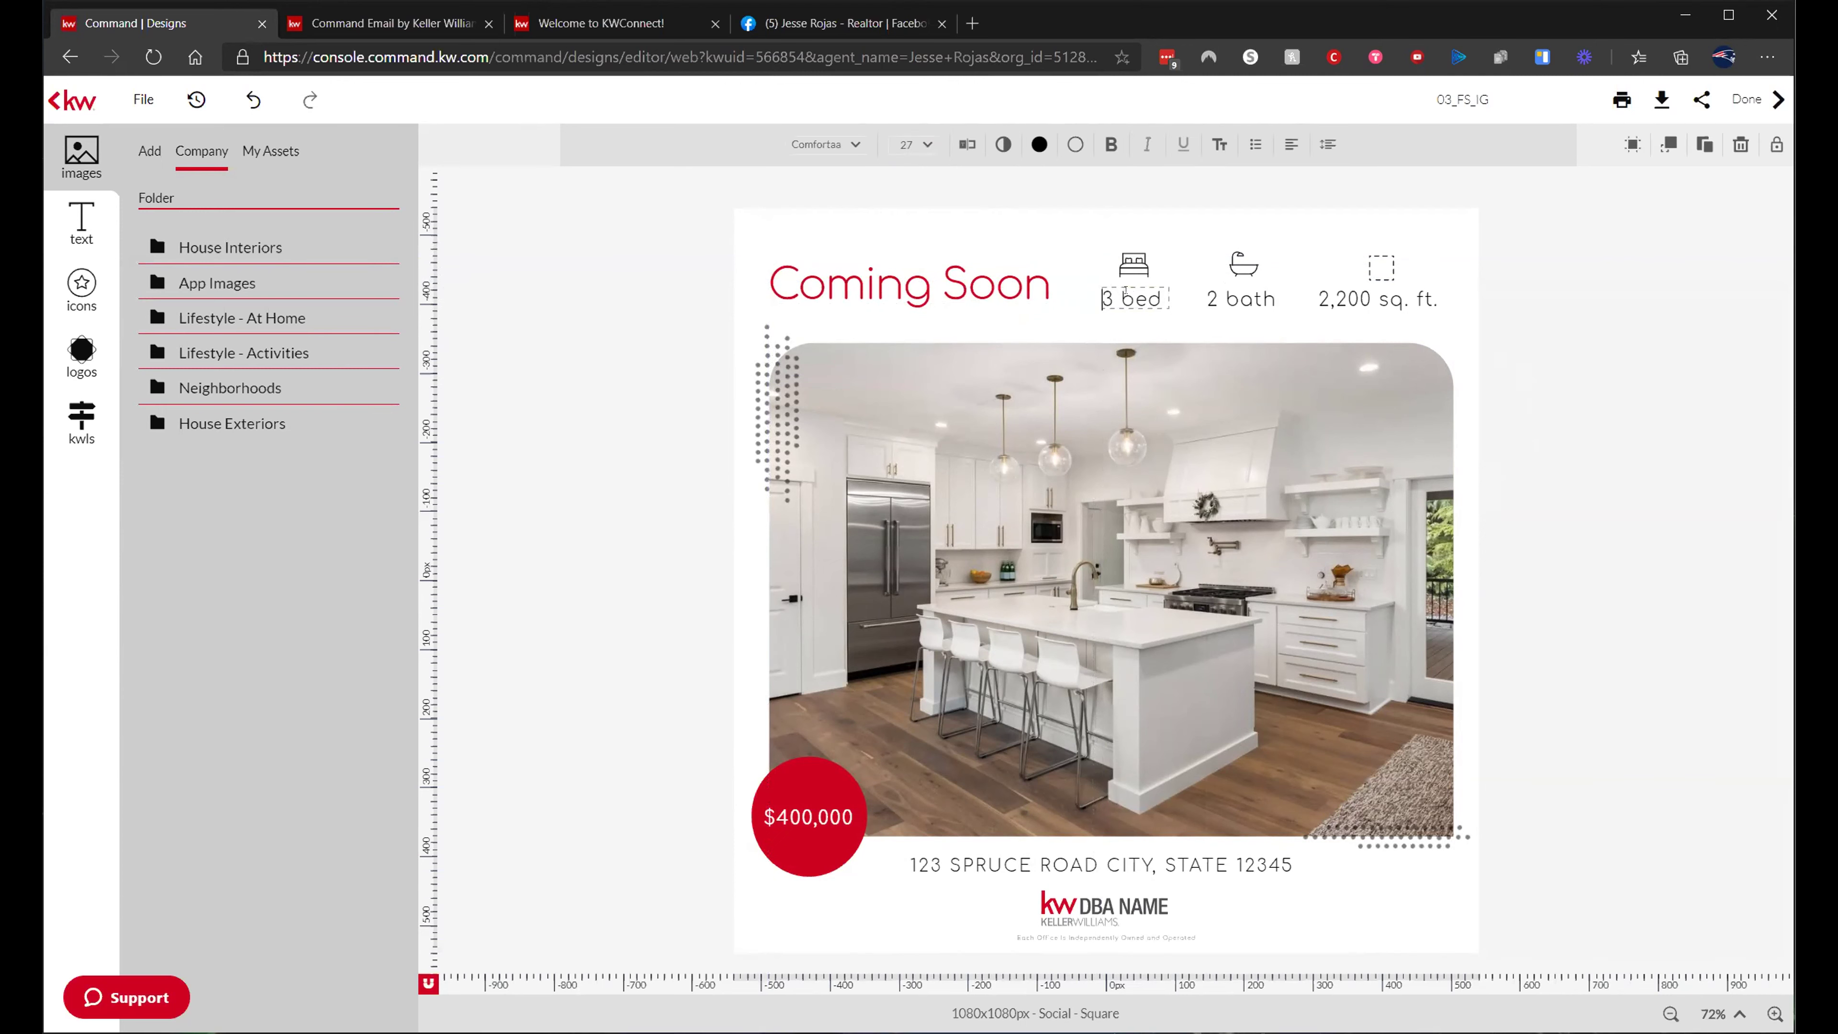
- Update the listing details to 5 bed, 3 bath and 2,806 sq. ft
{"action": "left_click", "coordinate": [1108, 295]}
{"action": "key", "text": "BackSpace"}
{"action": "type", "text": "5"}
{"action": "left_click", "coordinate": [1216, 293]}
{"action": "left_click", "coordinate": [1216, 295]}
{"action": "key", "text": "BackSpace"}
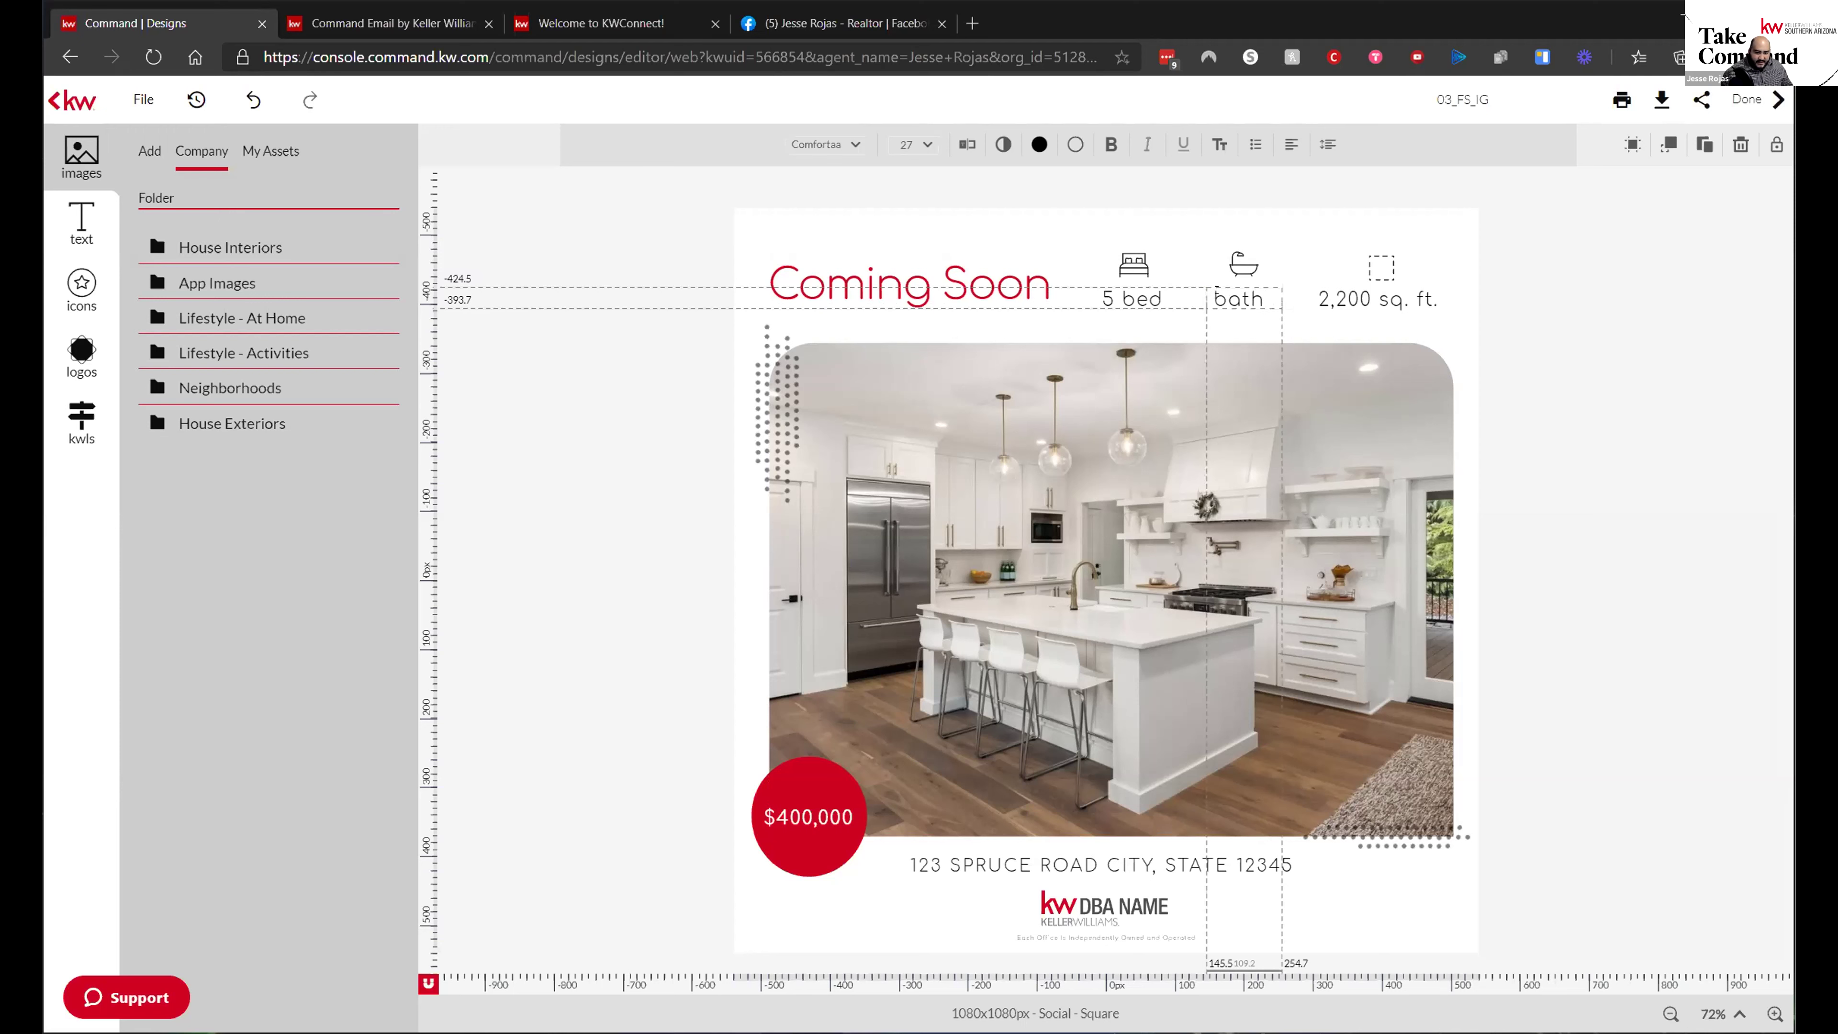
{"action": "type", "text": "3"}
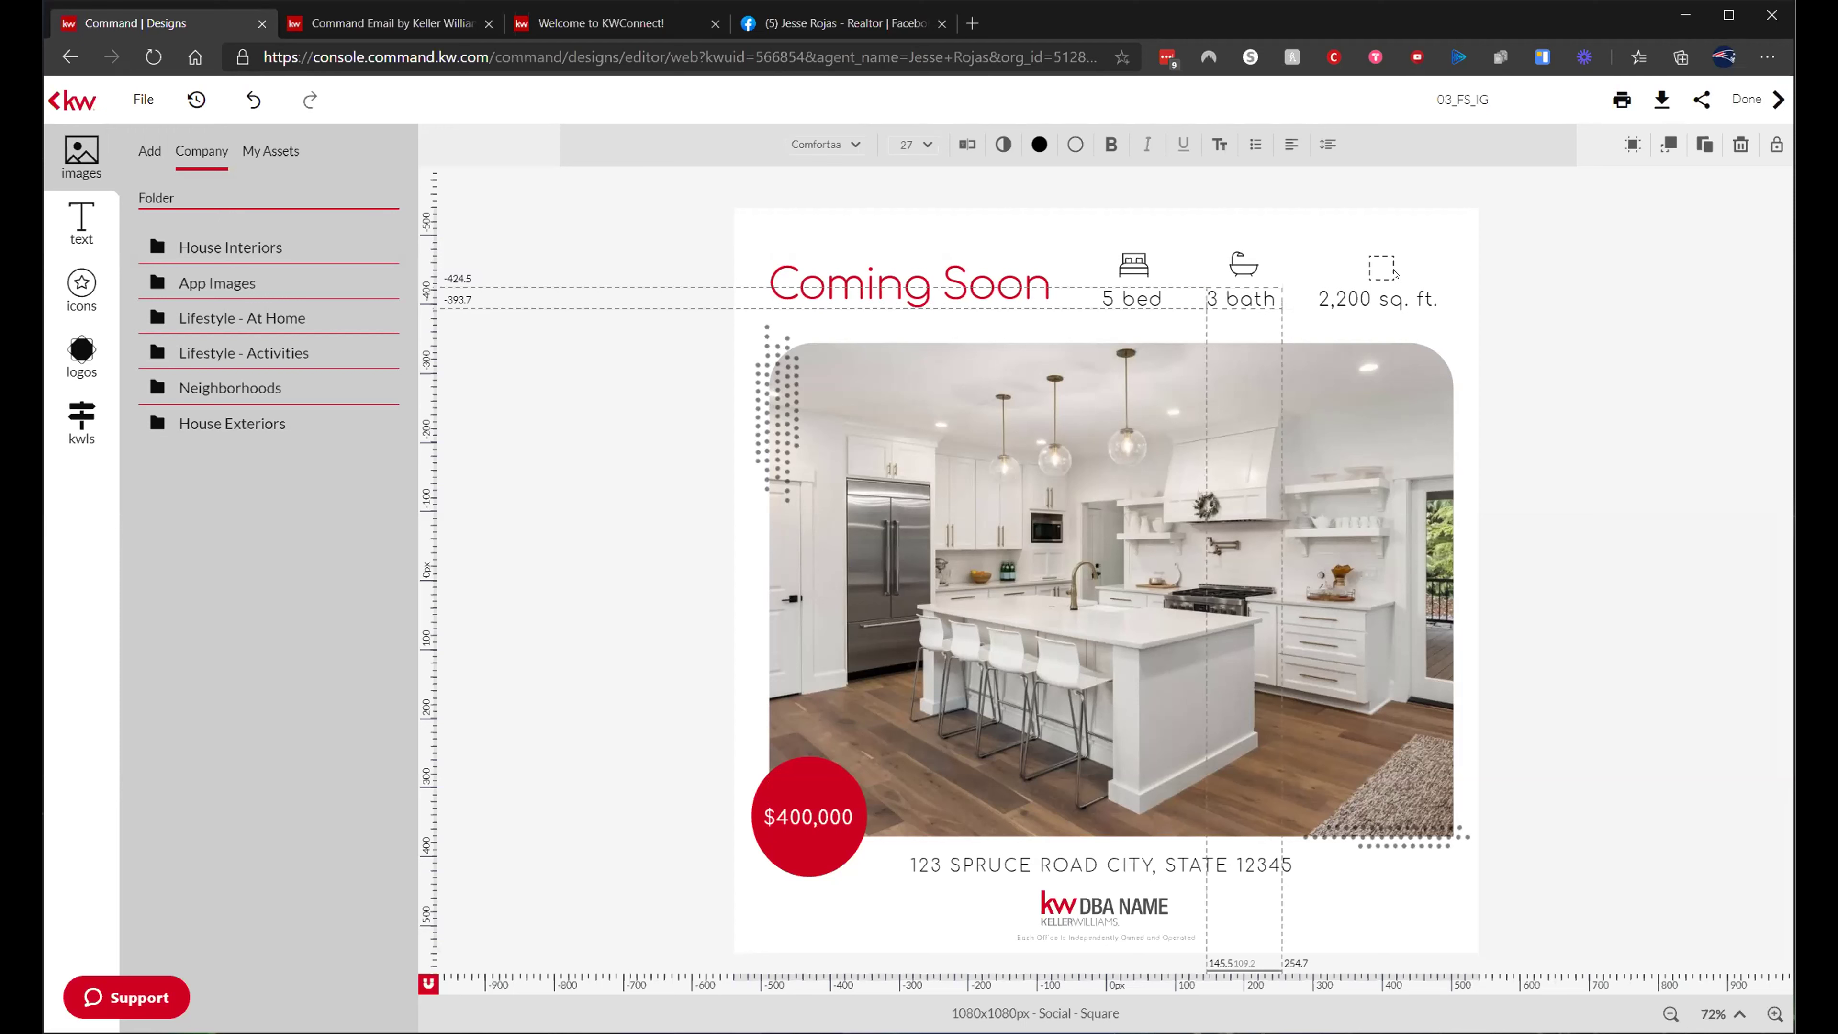
{"action": "left_click", "coordinate": [1361, 289]}
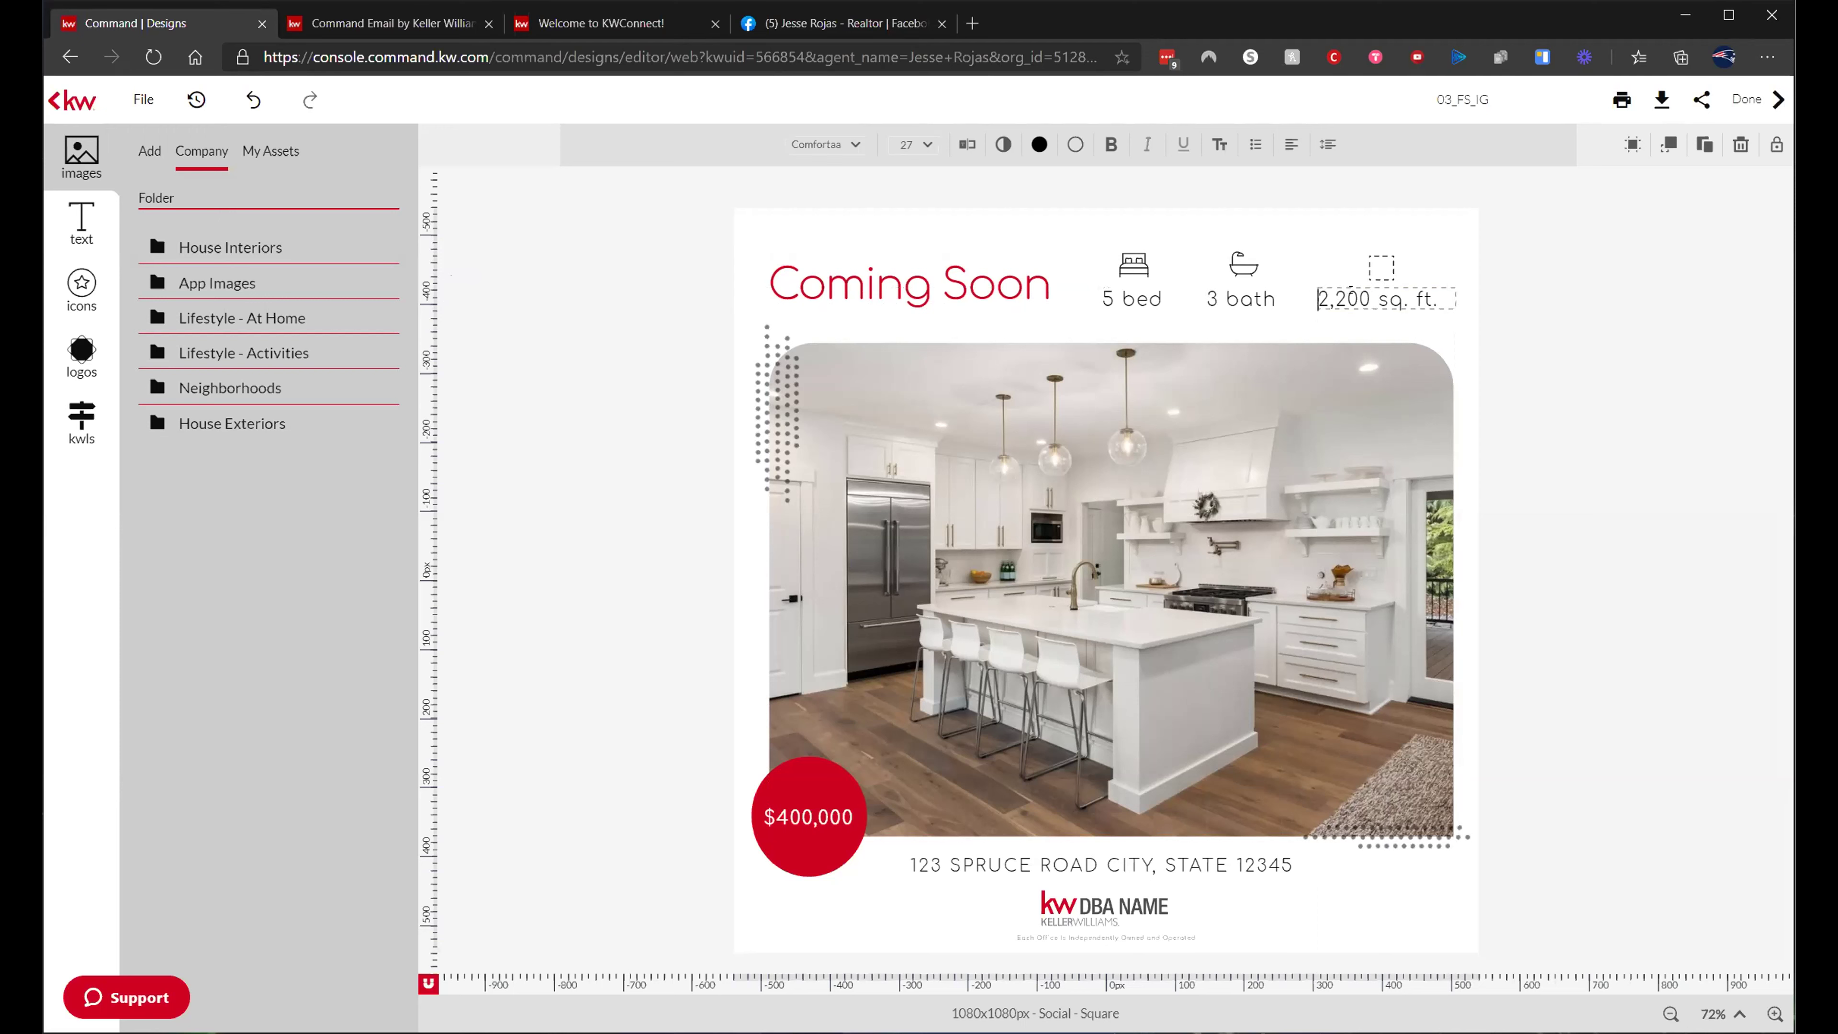
{"action": "key", "text": "BackSpace"}
{"action": "key", "text": "BackSpace"}
{"action": "key", "text": "BackSpace"}
{"action": "key", "text": "BackSpace"}
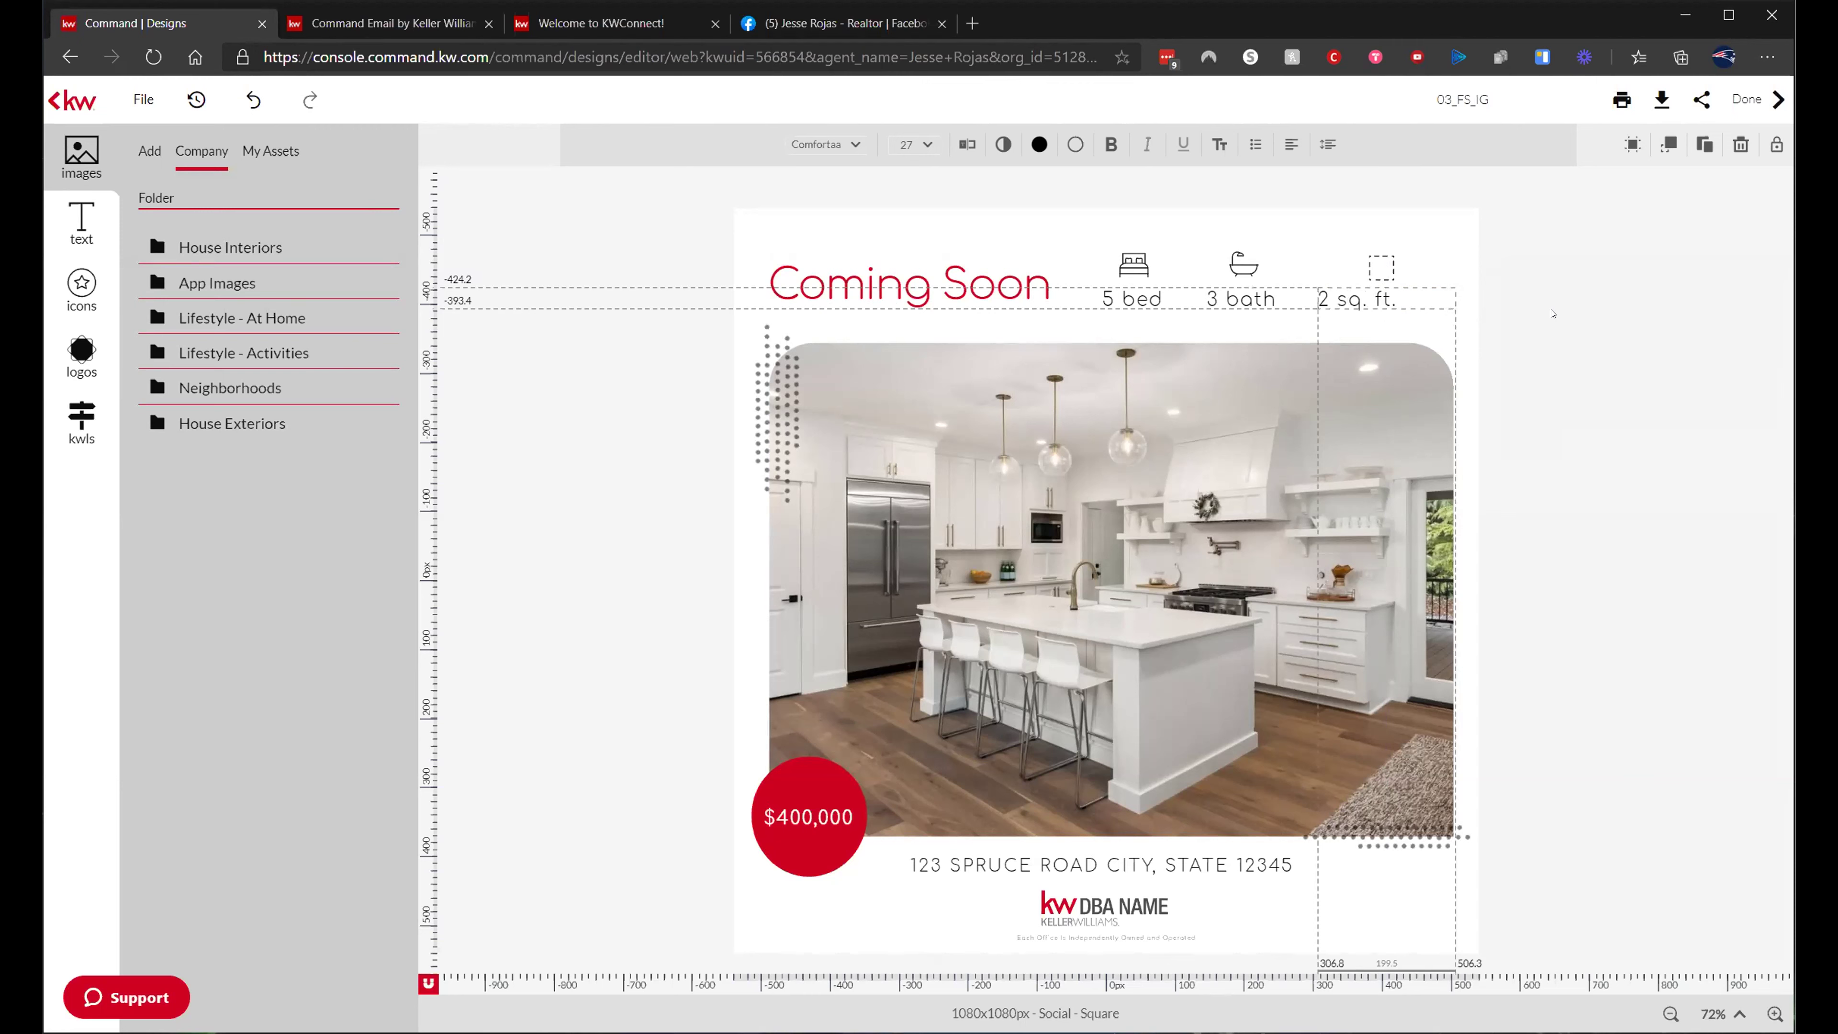
{"action": "type", "text": ",806"}
{"action": "left_click", "coordinate": [1445, 240]}
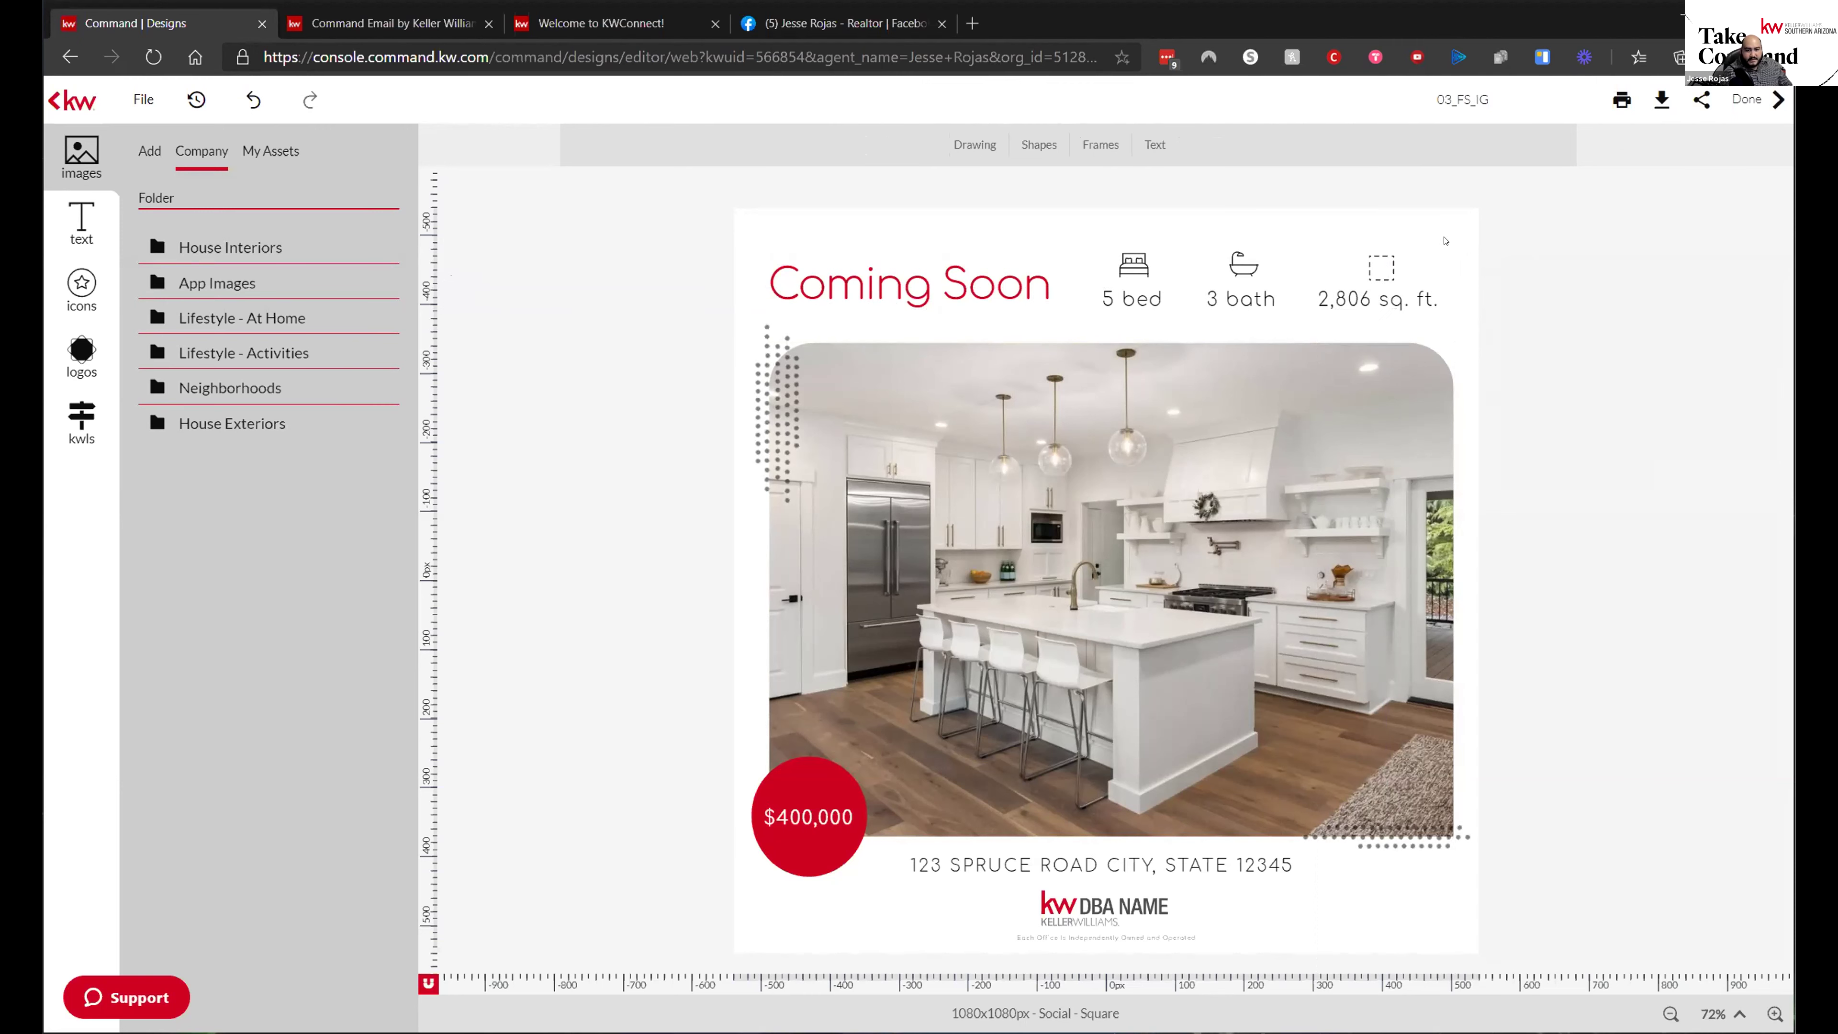
{"action": "left_click", "coordinate": [1409, 271]}
{"action": "left_click", "coordinate": [1587, 521]}
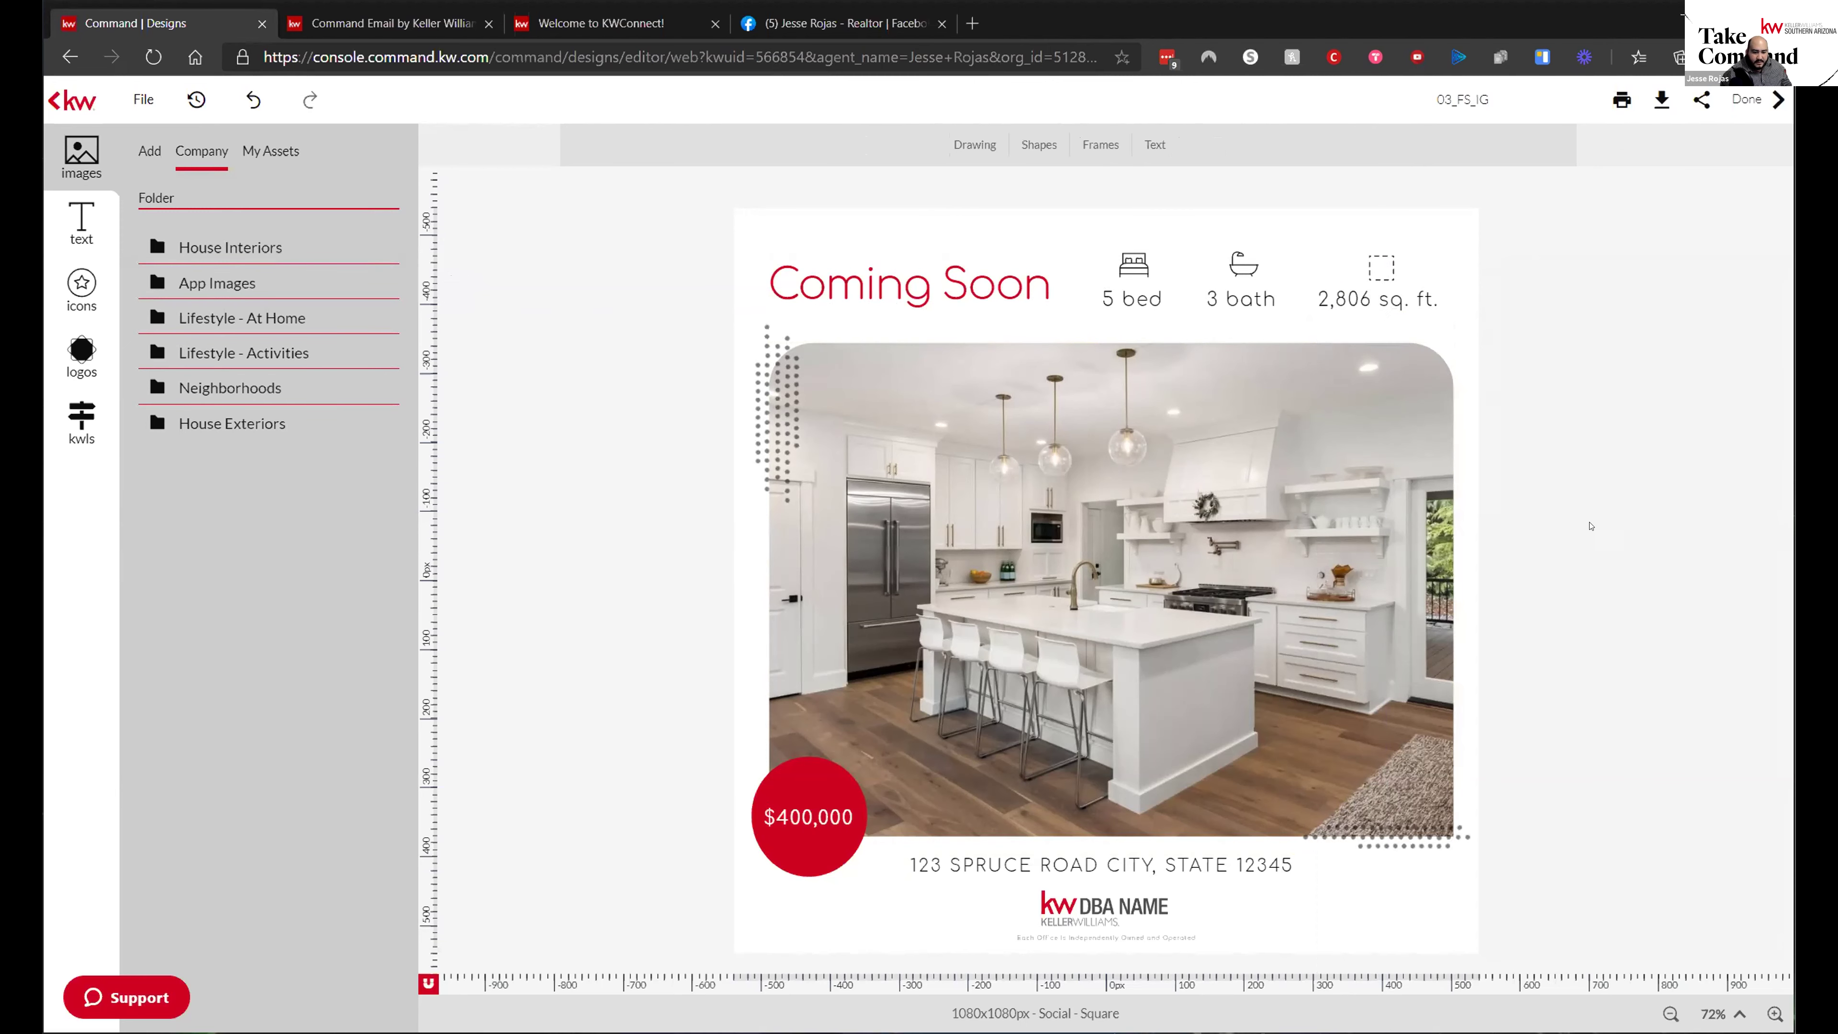
- Change the price in the red circle from $400,000 to $535,000
{"action": "left_click", "coordinate": [799, 810]}
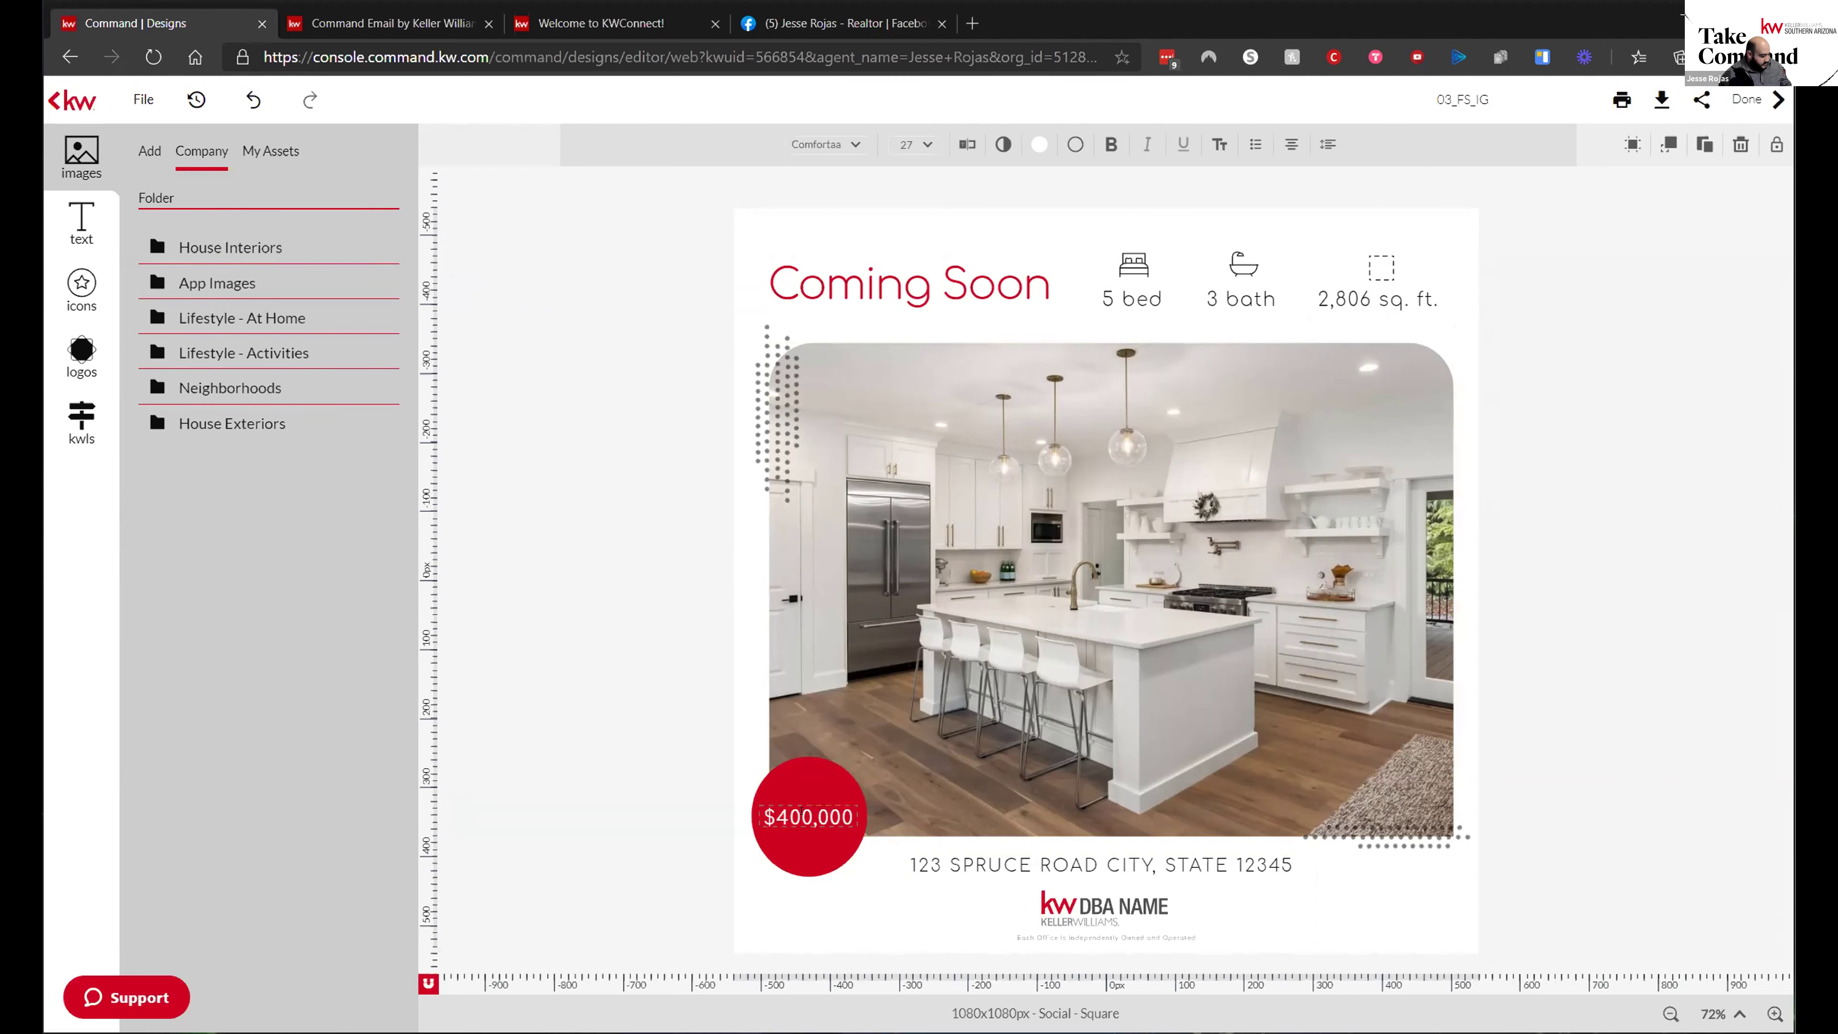
{"action": "key", "text": "ctrl+s"}
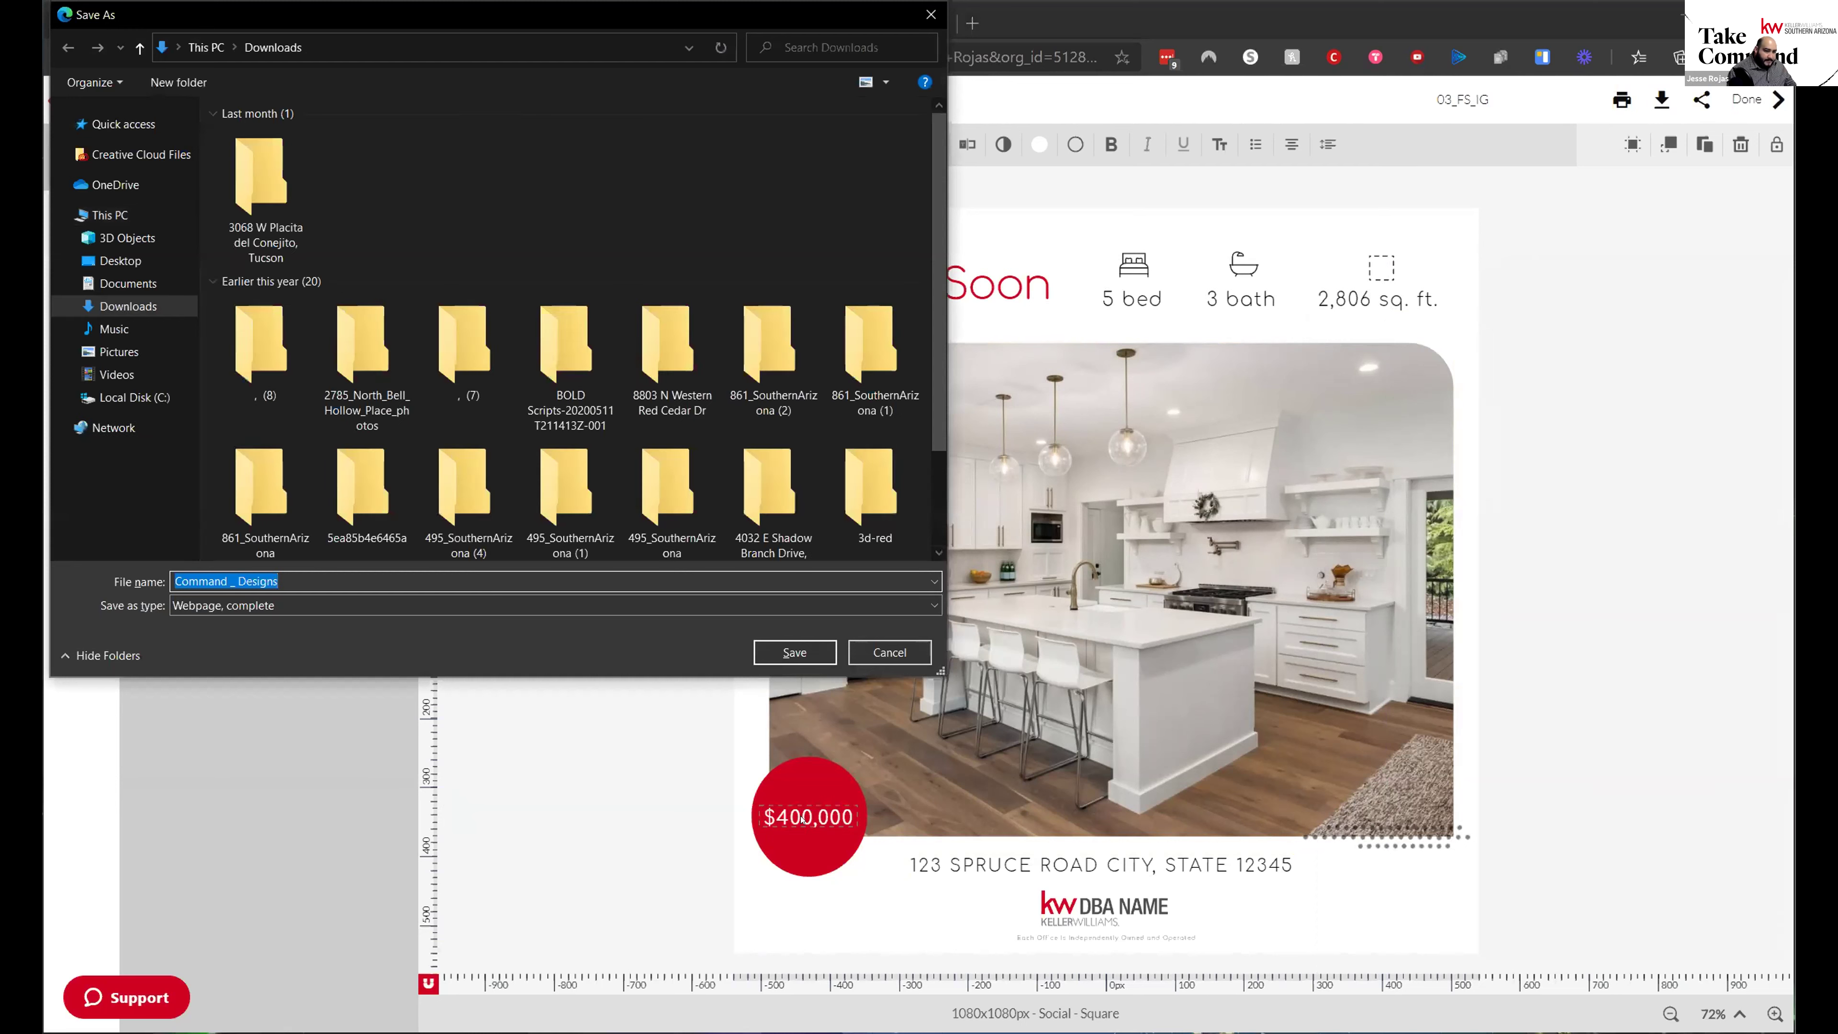
{"action": "left_click", "coordinate": [880, 650]}
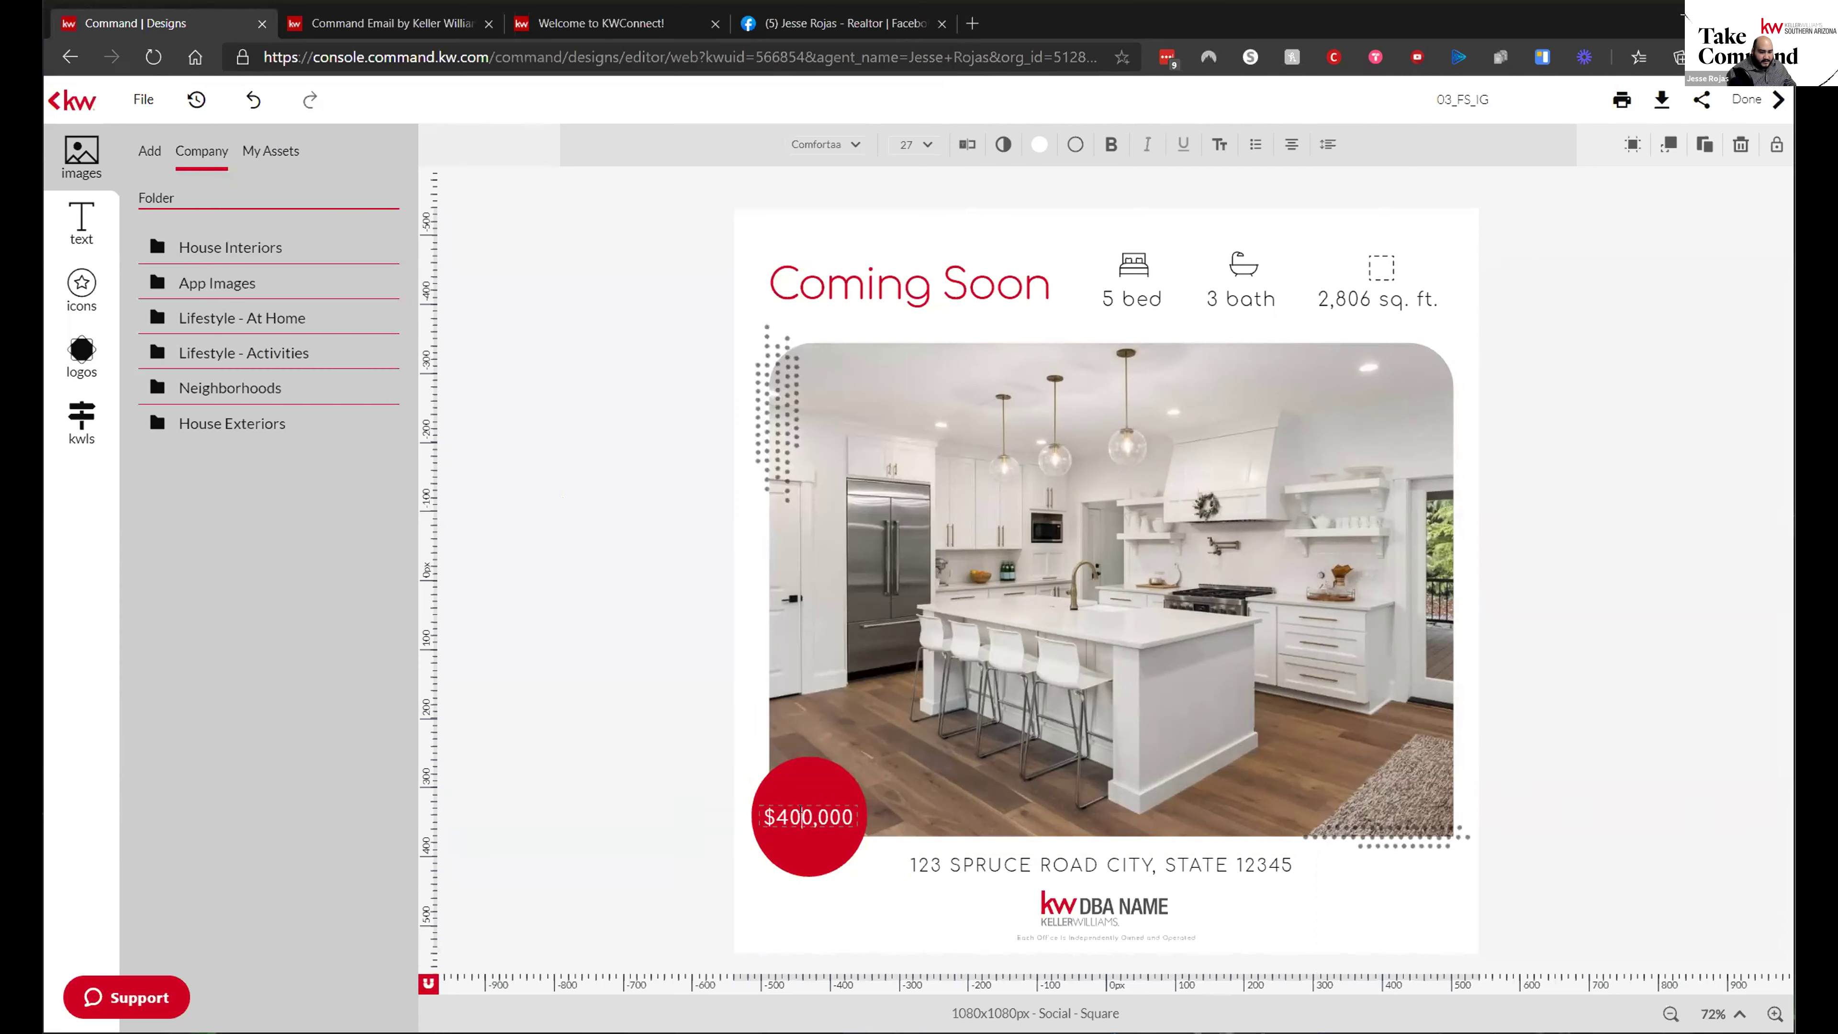
{"action": "double_click", "coordinate": [801, 808]}
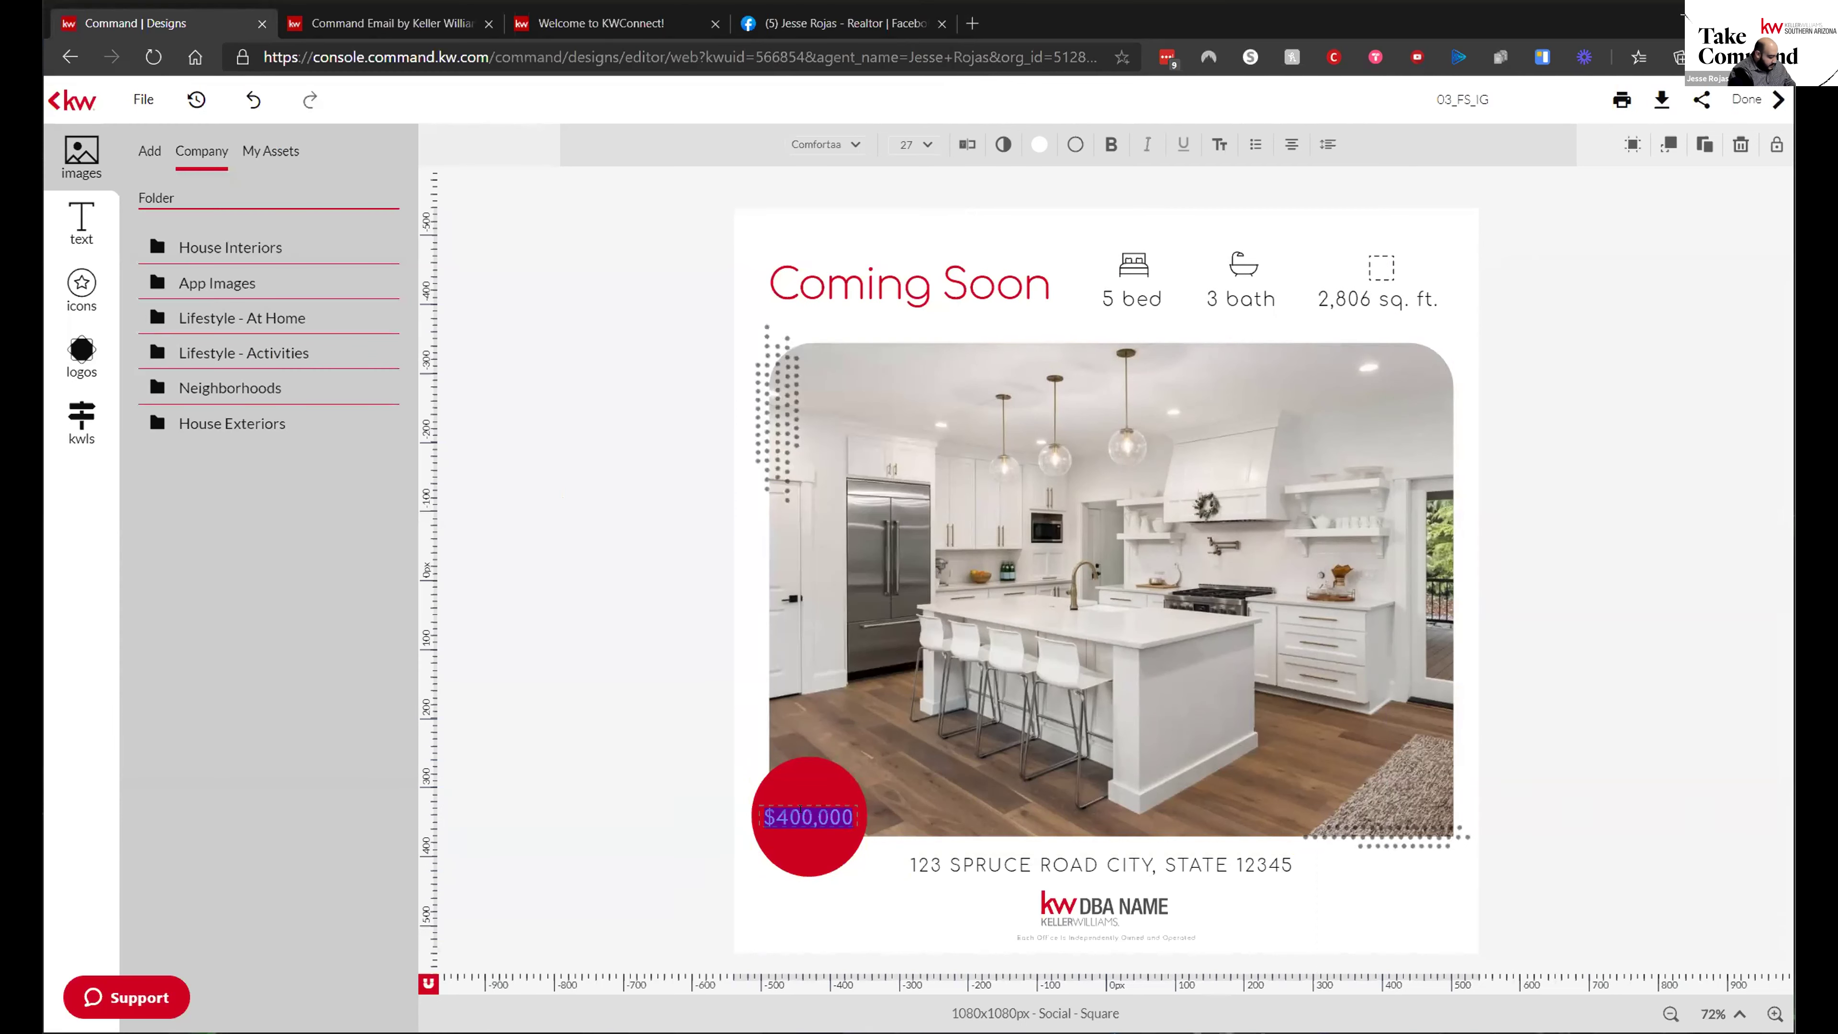
{"action": "type", "text": "$"}
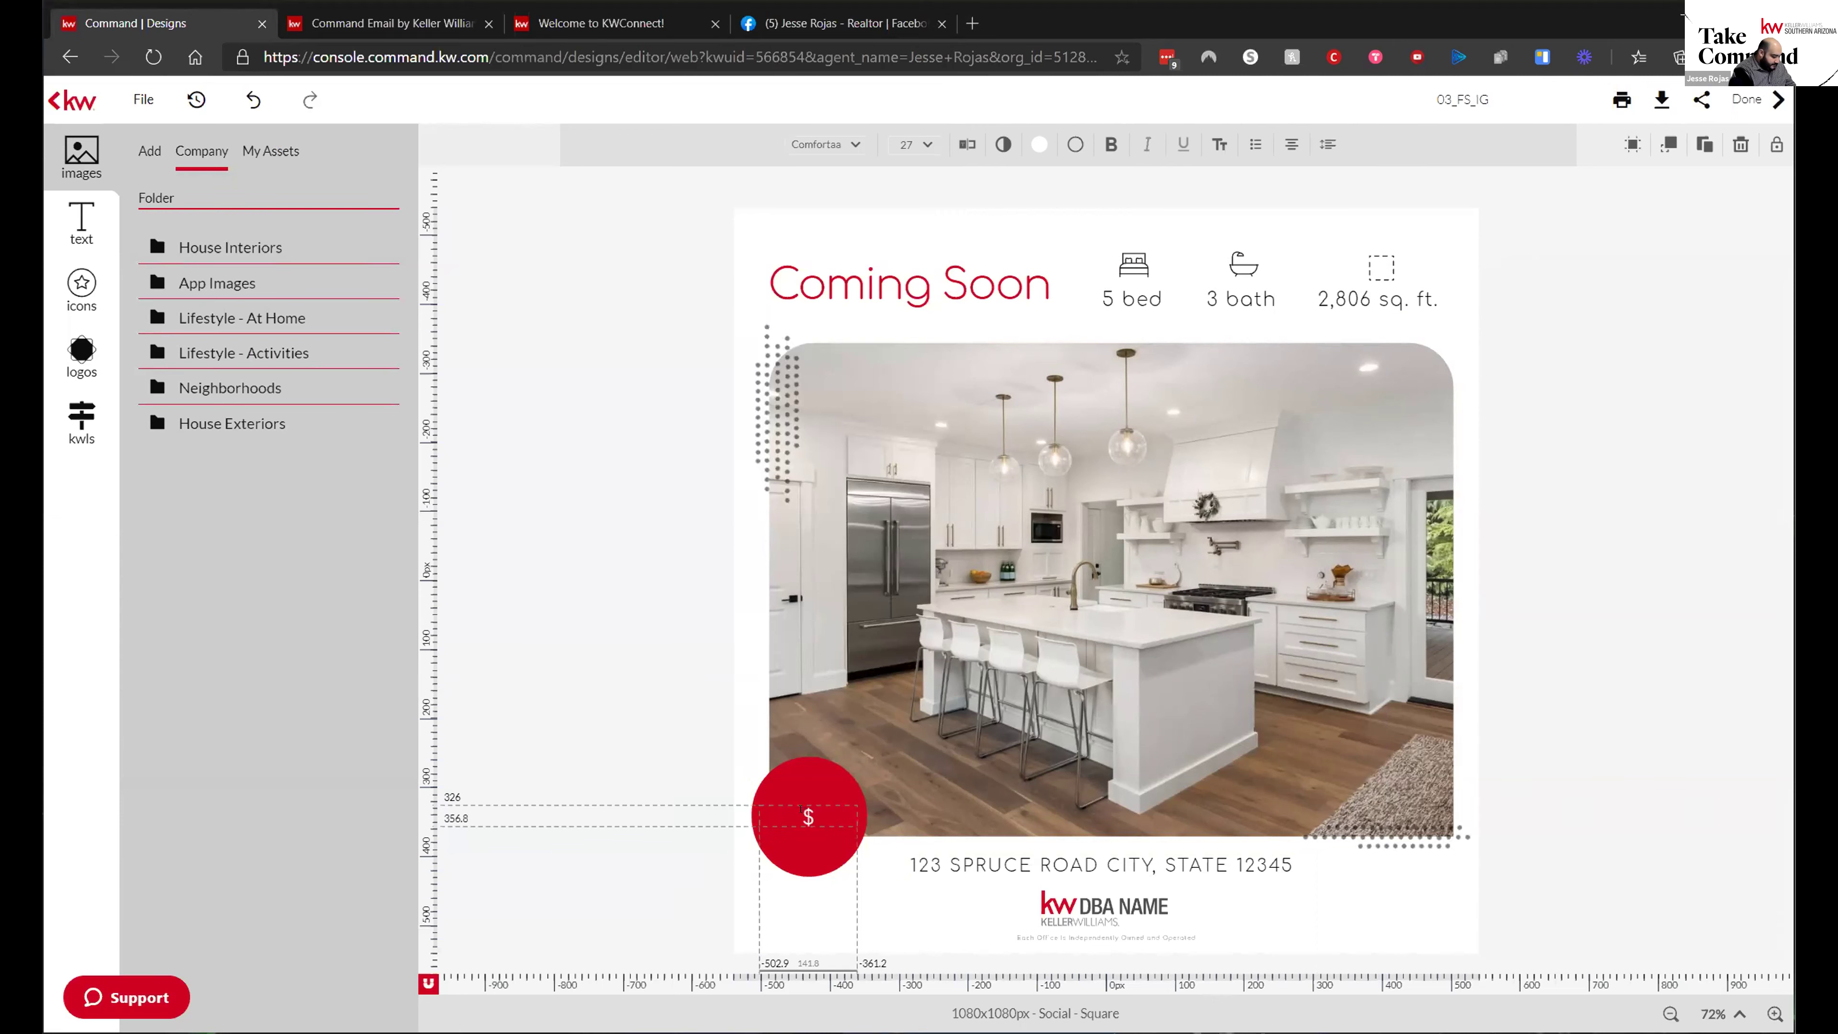
{"action": "type", "text": "535"}
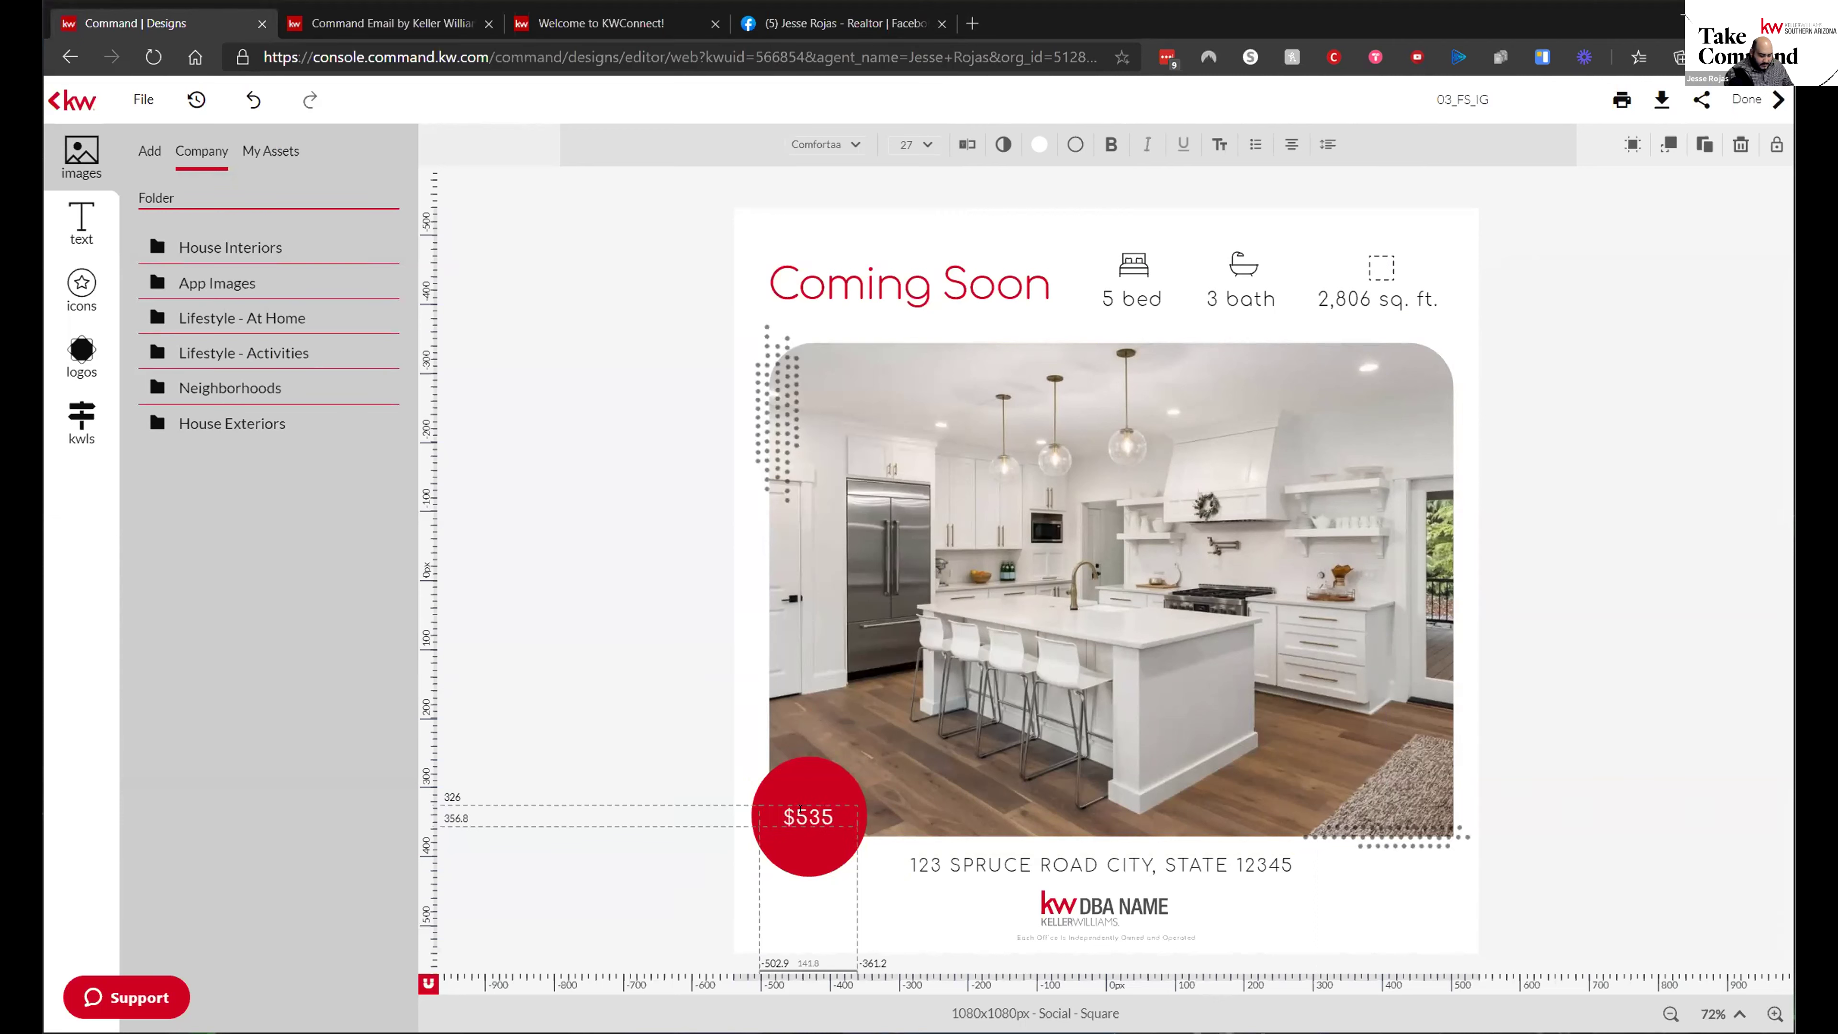
{"action": "type", "text": ",000"}
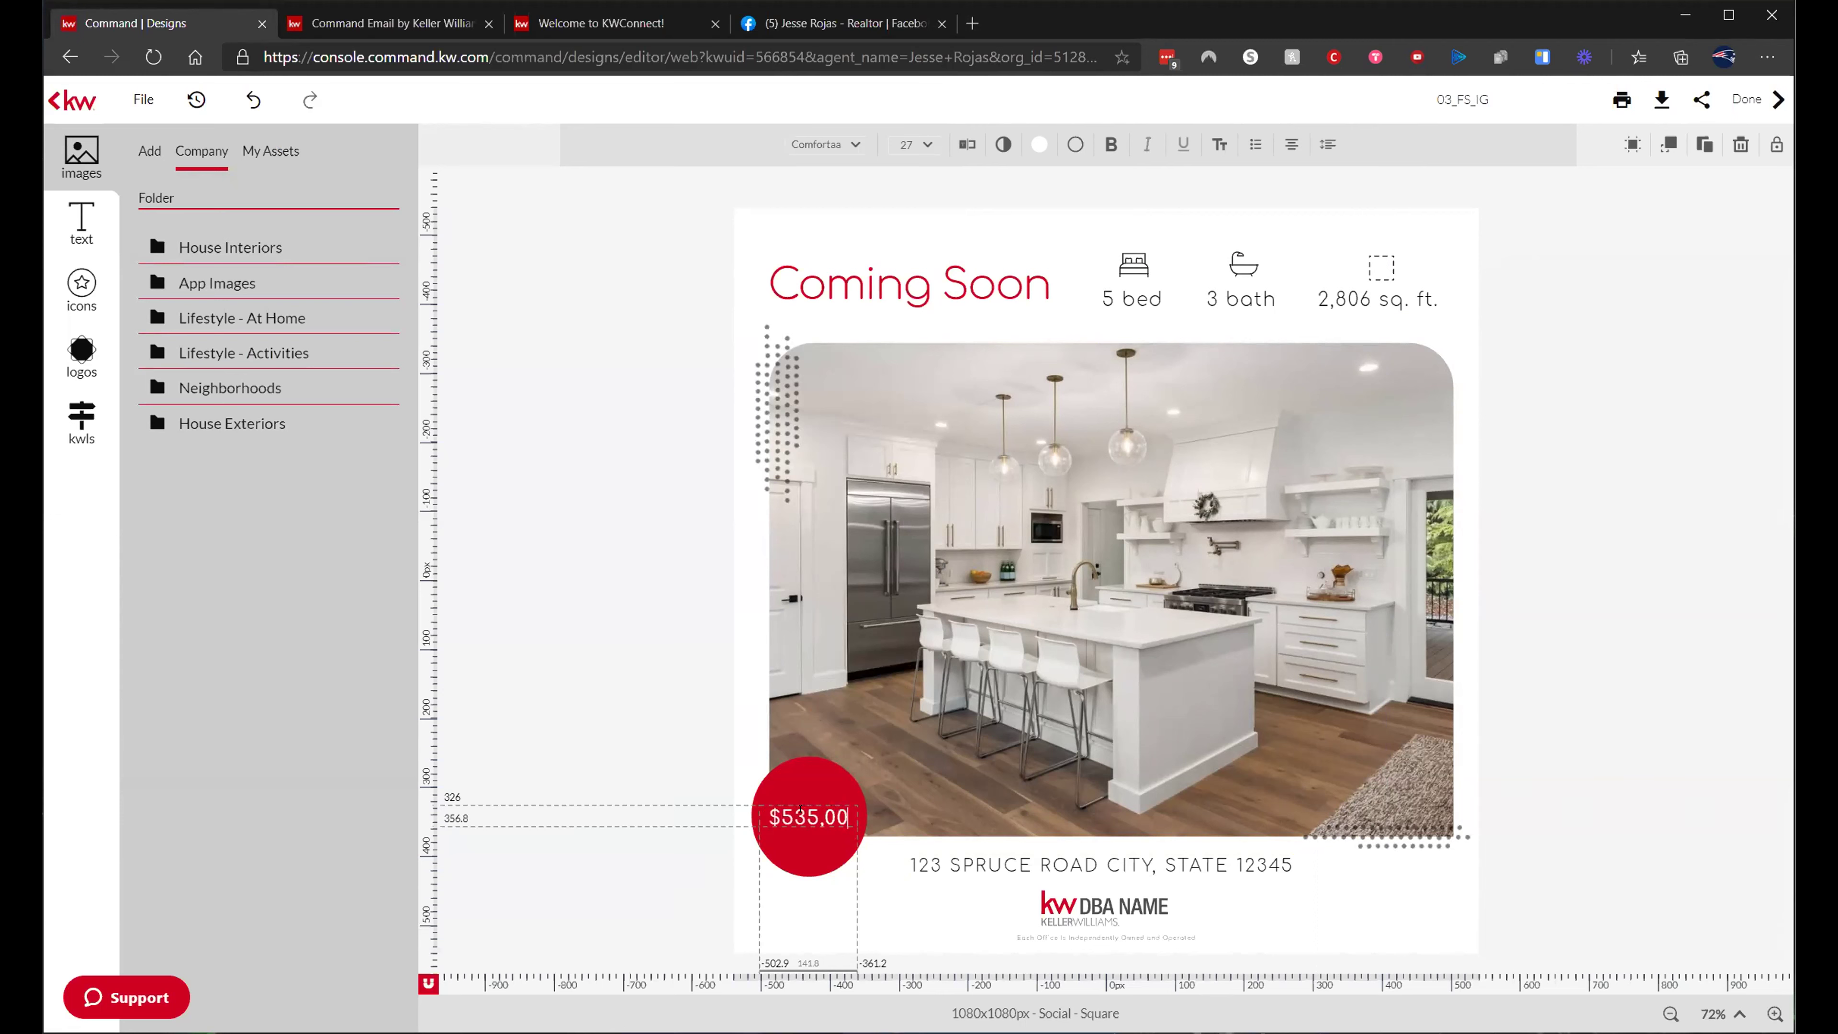
- Replace the placeholder address line with the listing's street address
{"action": "left_click", "coordinate": [997, 862]}
{"action": "double_click", "coordinate": [997, 862]}
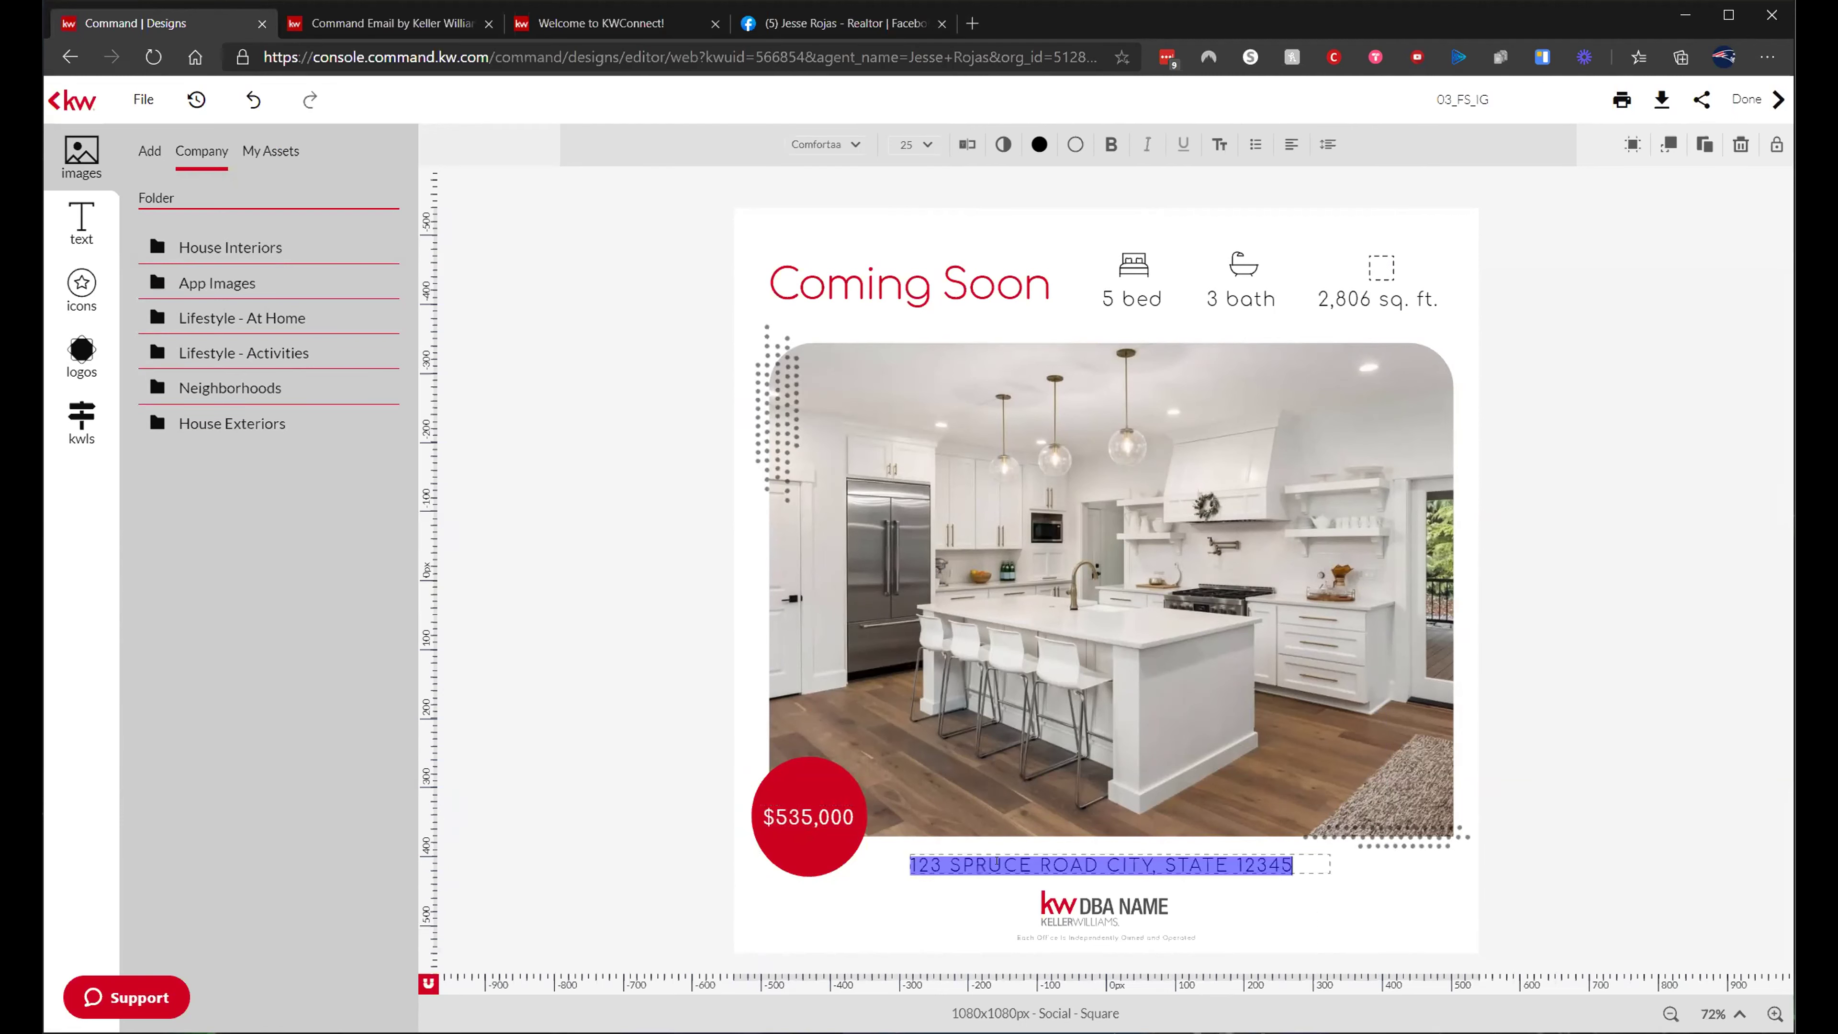
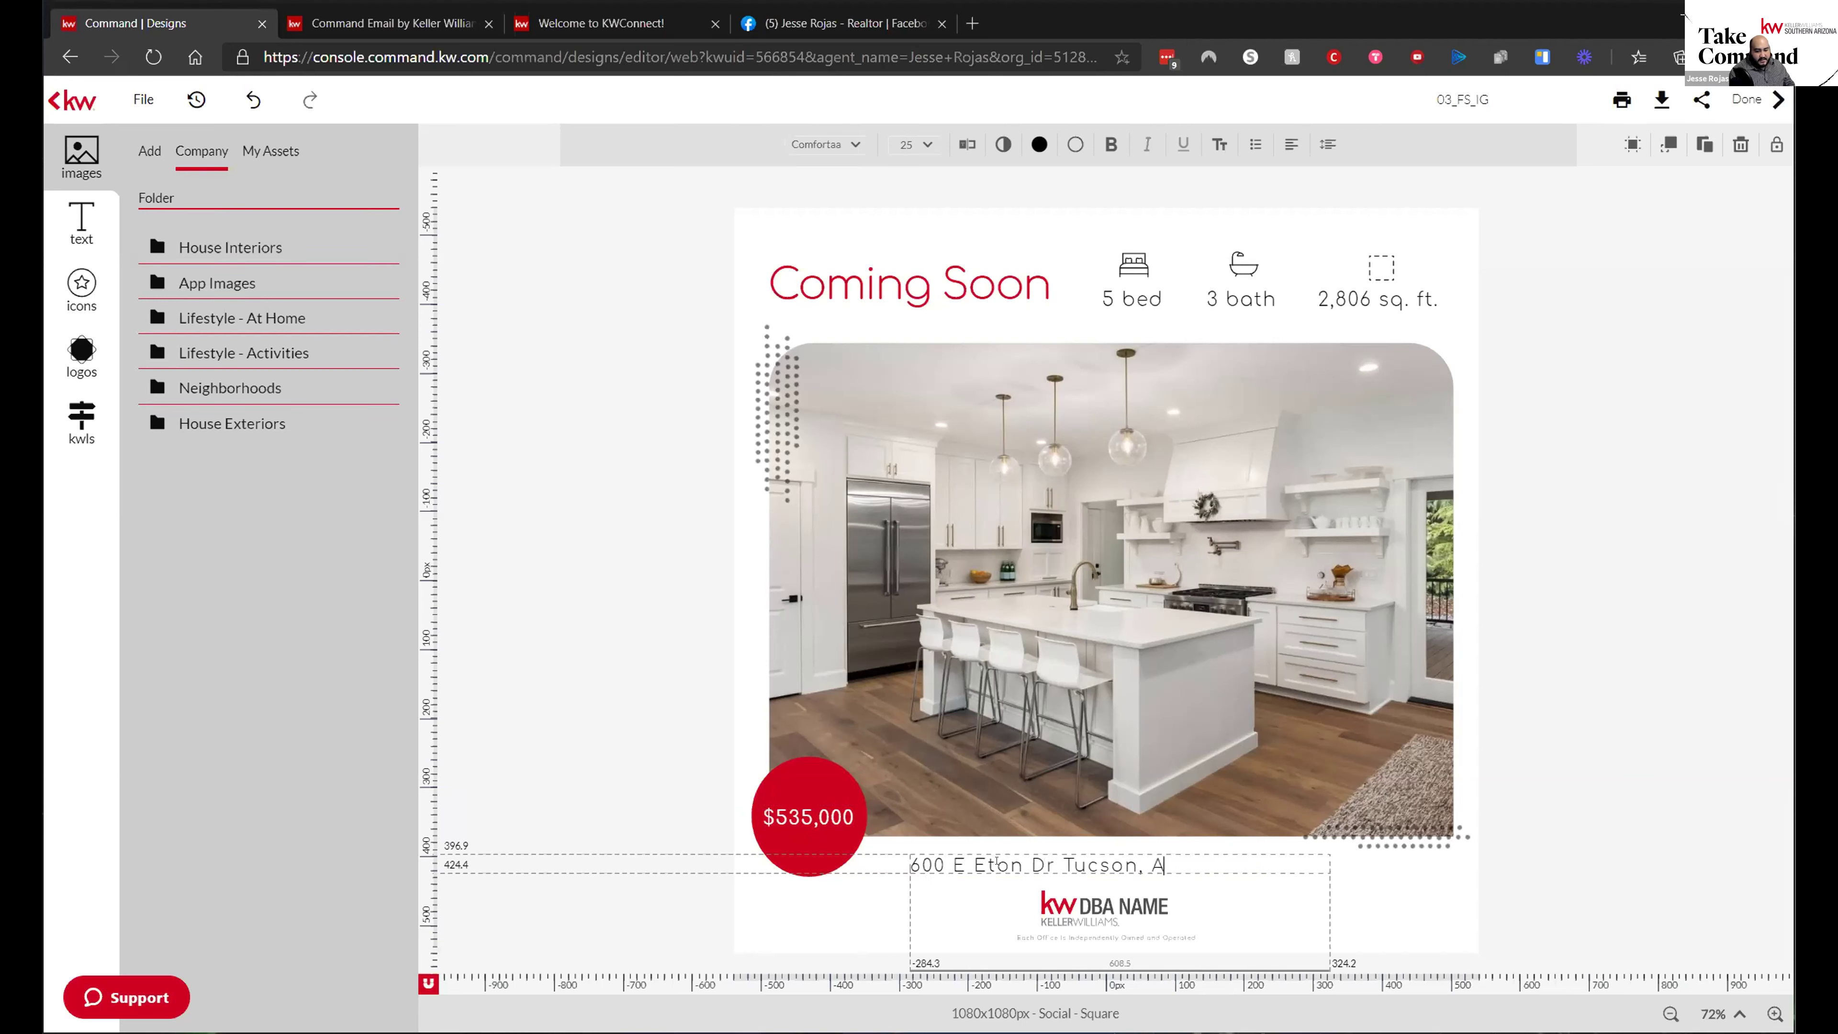
{"action": "key", "text": "Escape"}
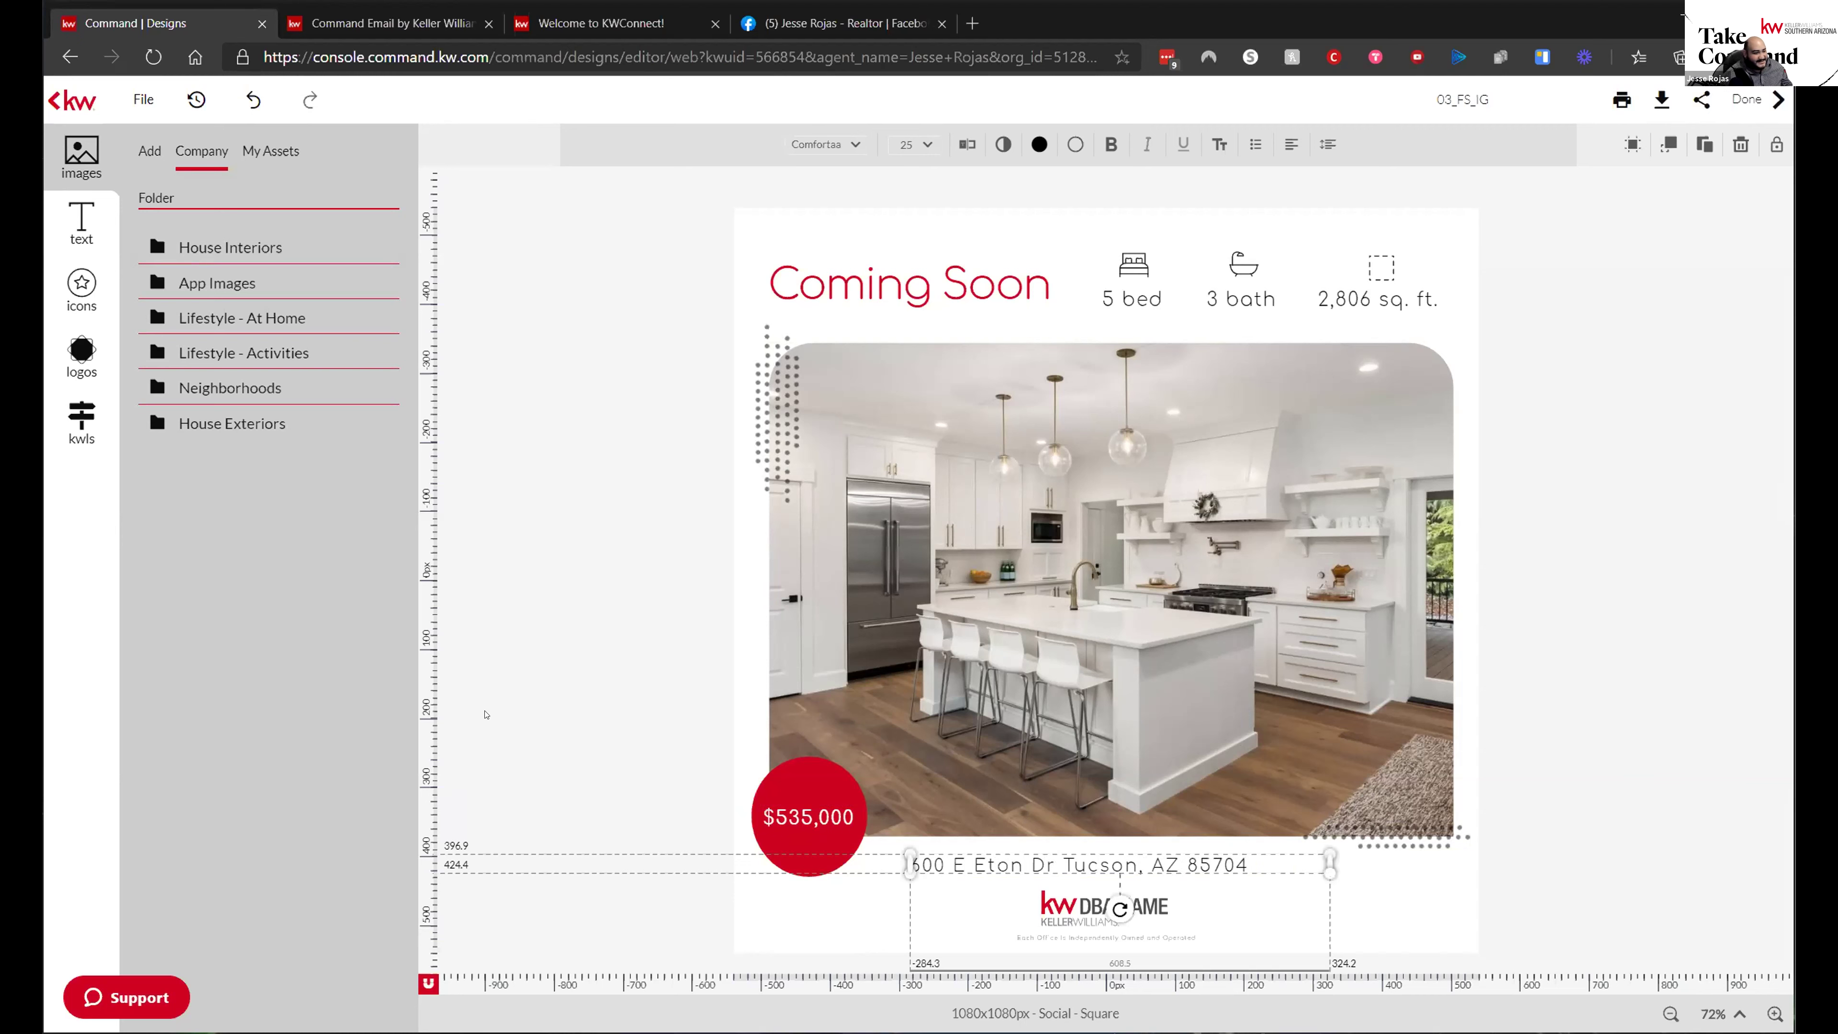
- Select the kitchen photo and open the Images upload browser, then close it without choosing
{"action": "left_click", "coordinate": [1058, 506]}
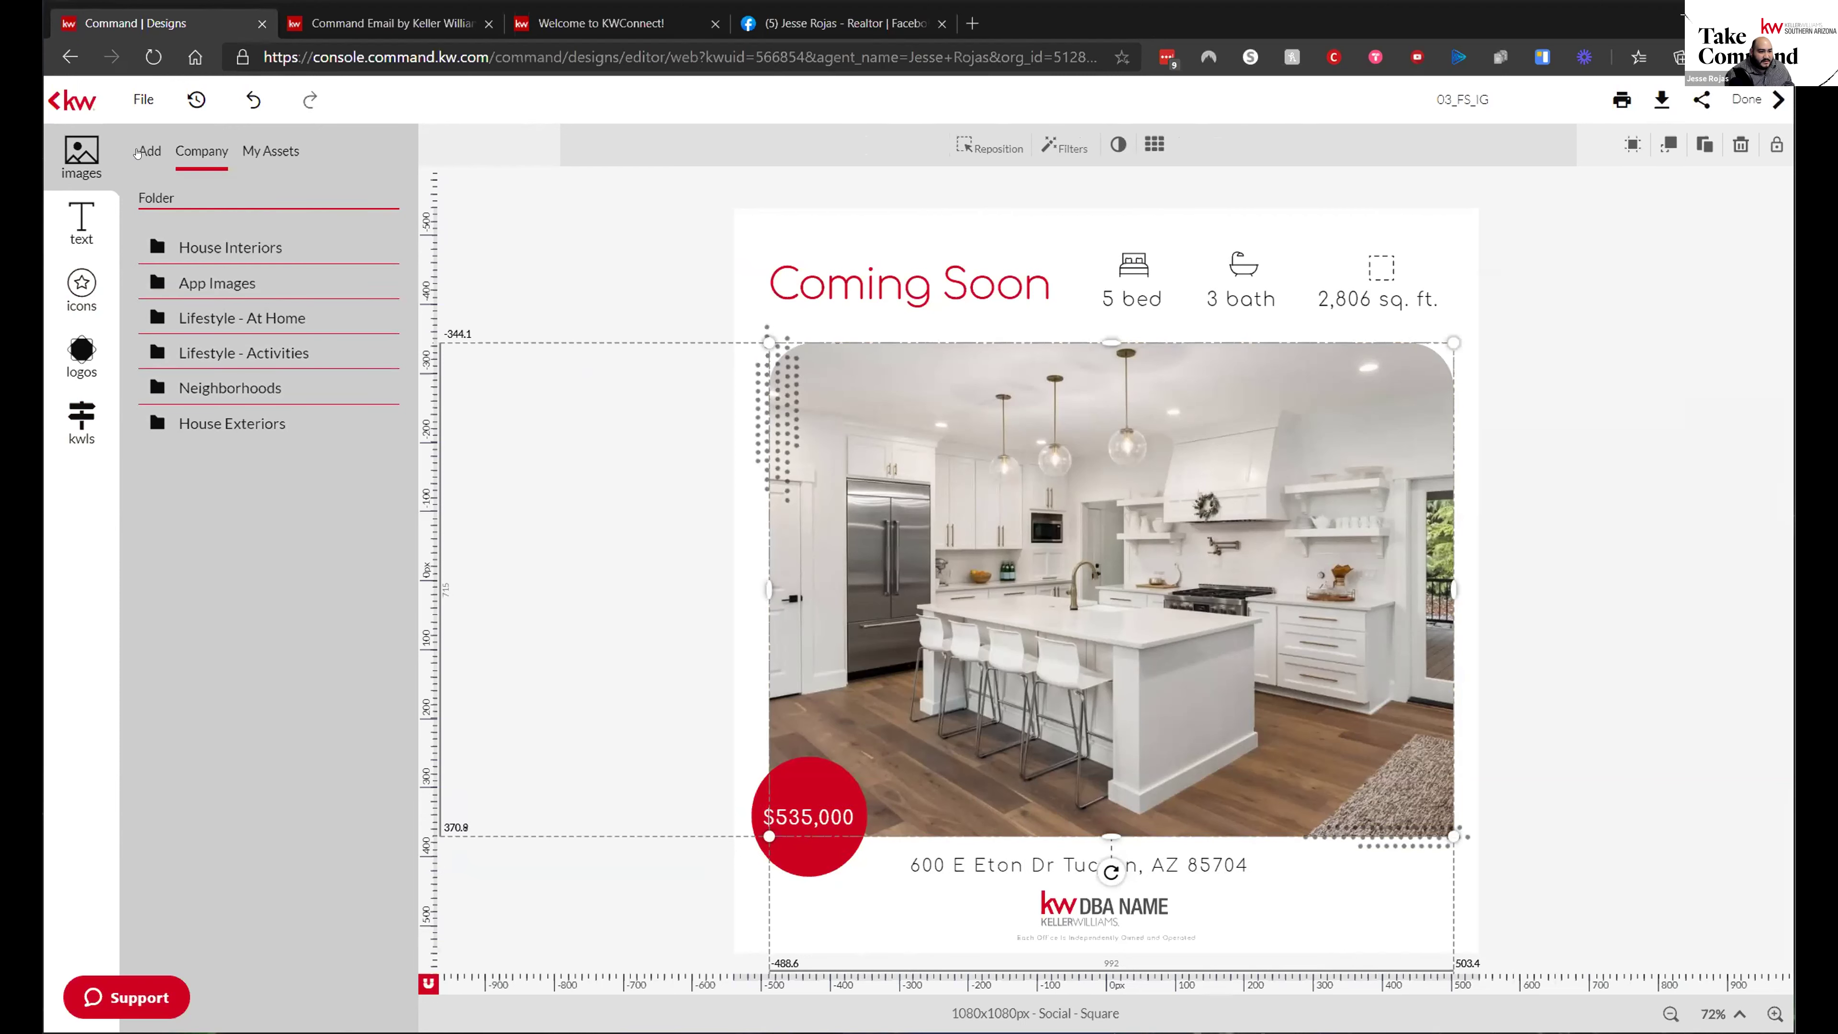
{"action": "left_click", "coordinate": [138, 152]}
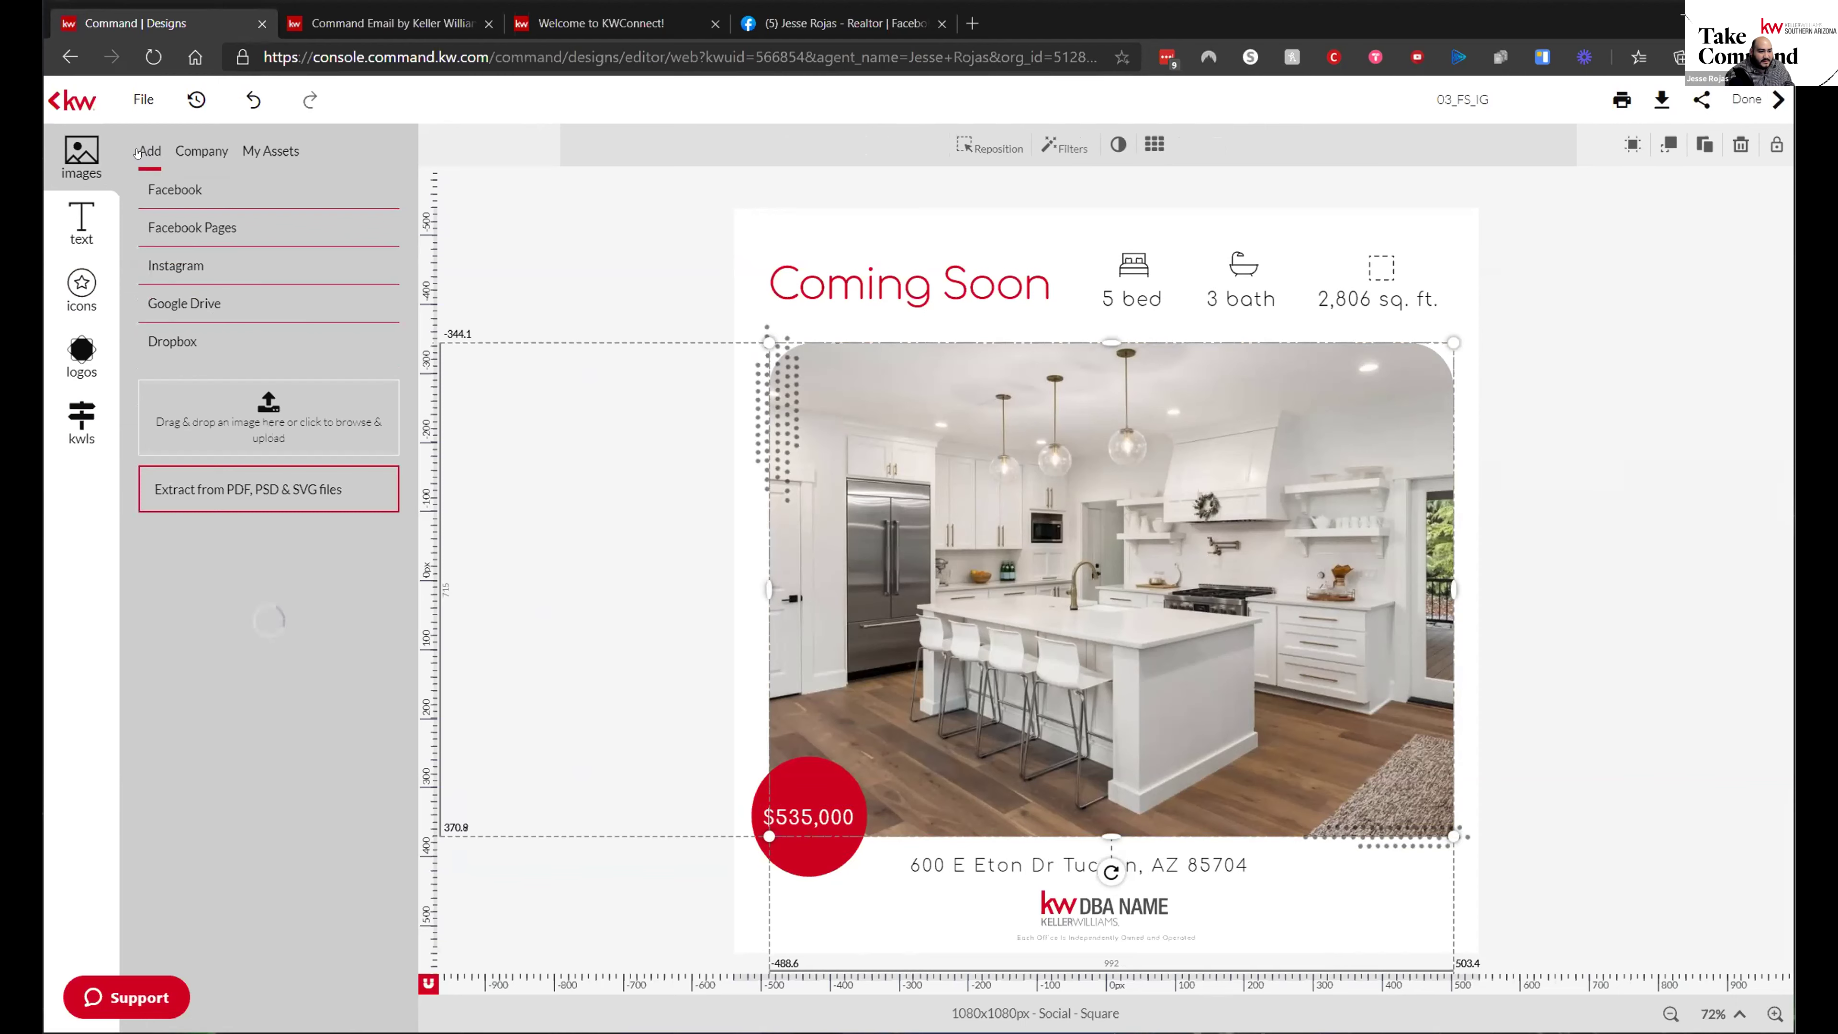
{"action": "left_click", "coordinate": [241, 417]}
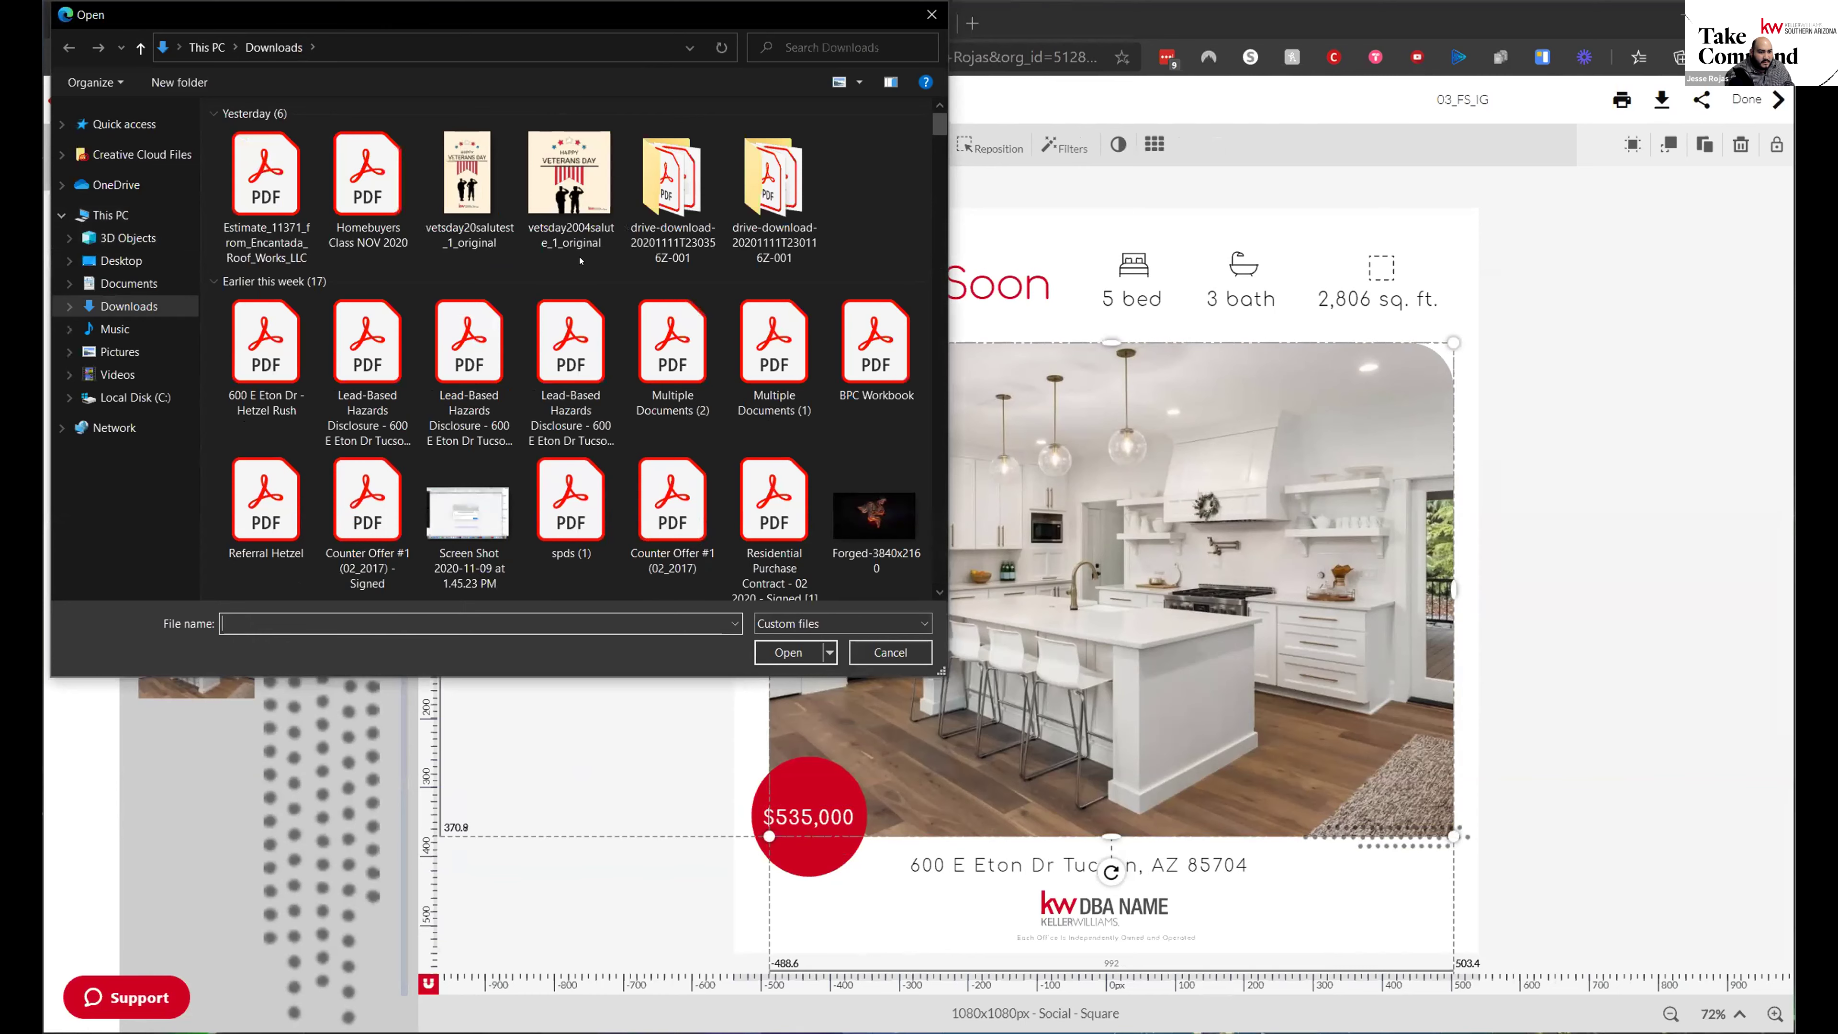
{"action": "scroll", "coordinate": [580, 260], "scroll_direction": "down", "scroll_amount": 5}
{"action": "scroll", "coordinate": [580, 261], "scroll_direction": "down", "scroll_amount": 10}
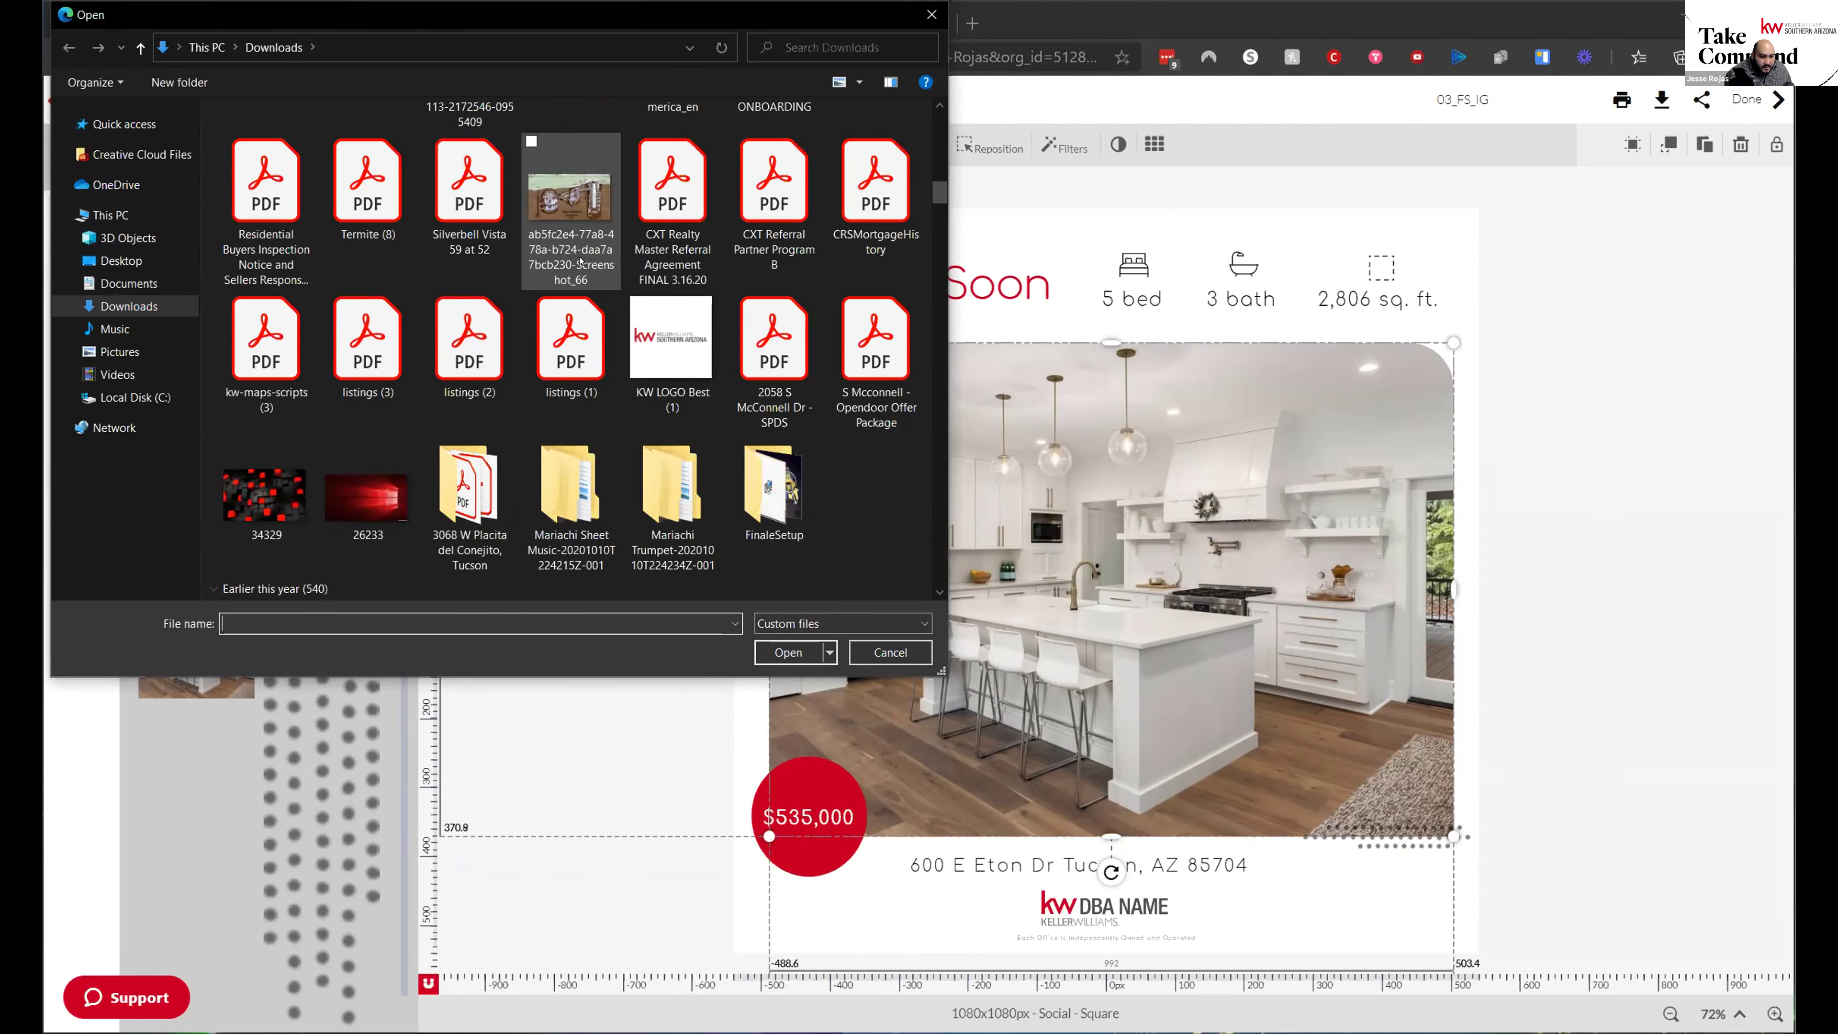
{"action": "scroll", "coordinate": [580, 261], "scroll_direction": "down", "scroll_amount": 5}
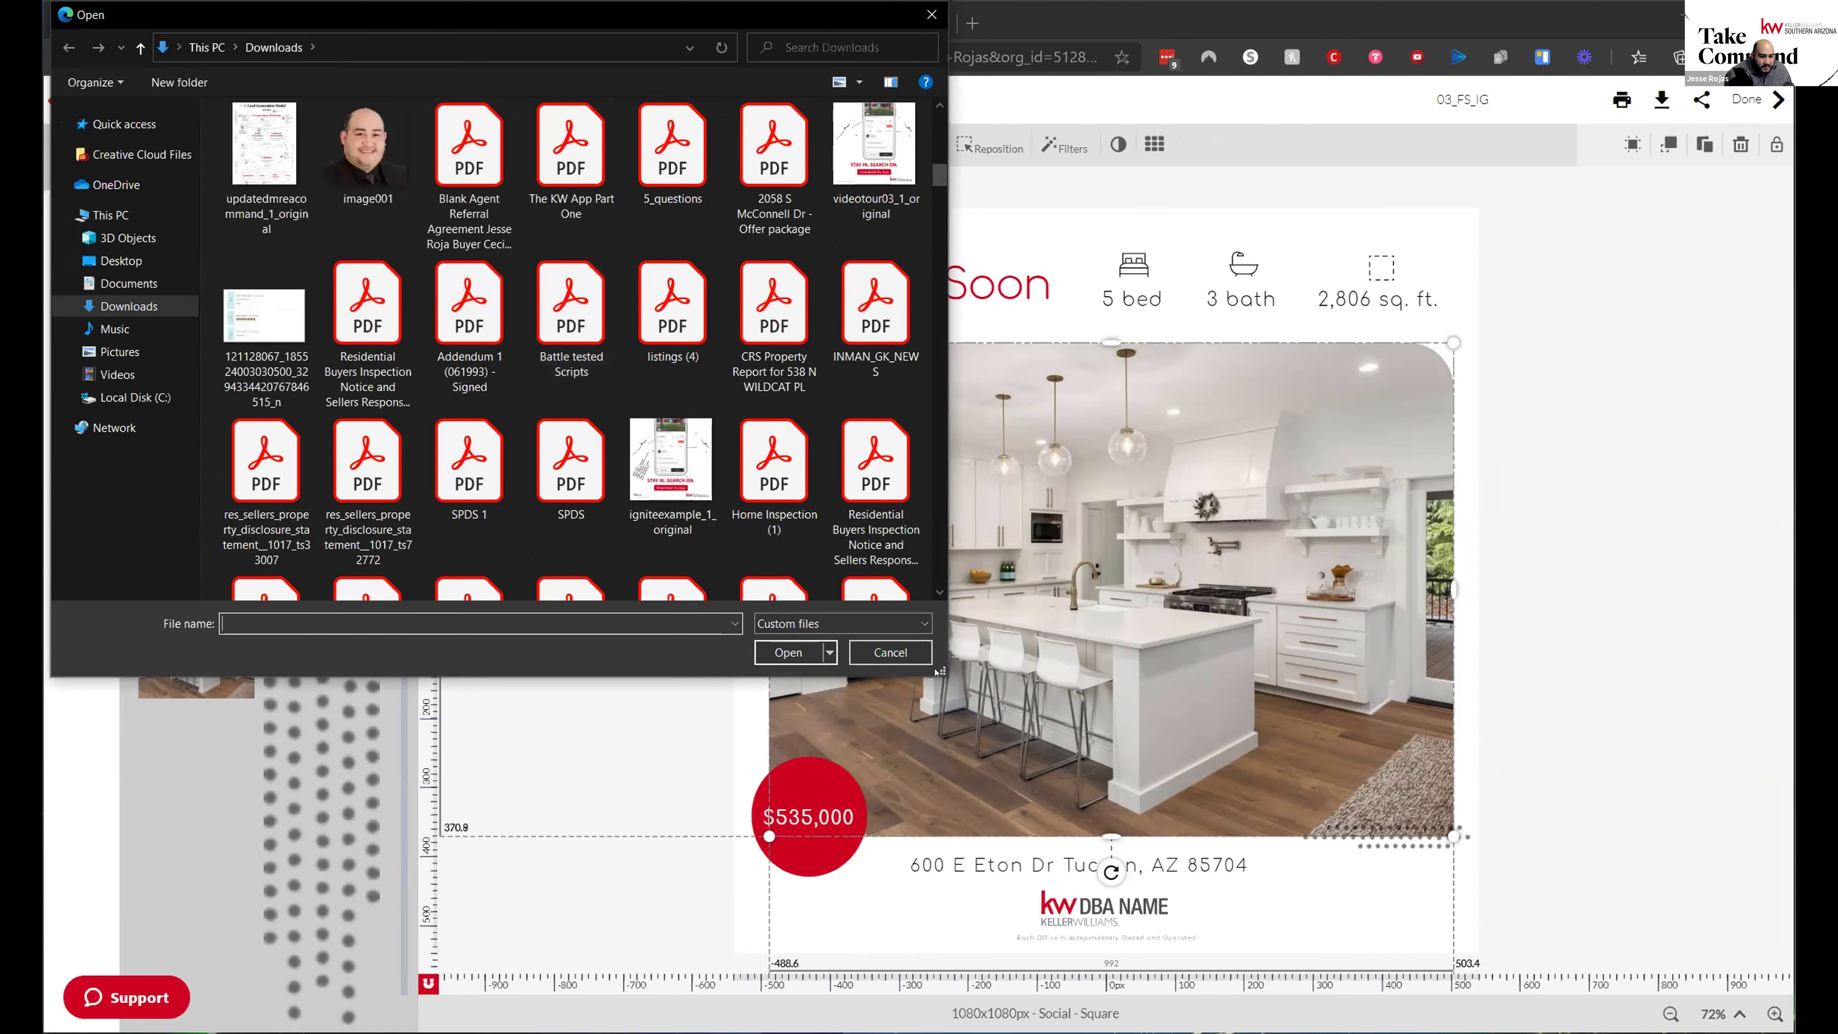
{"action": "left_click", "coordinate": [891, 651]}
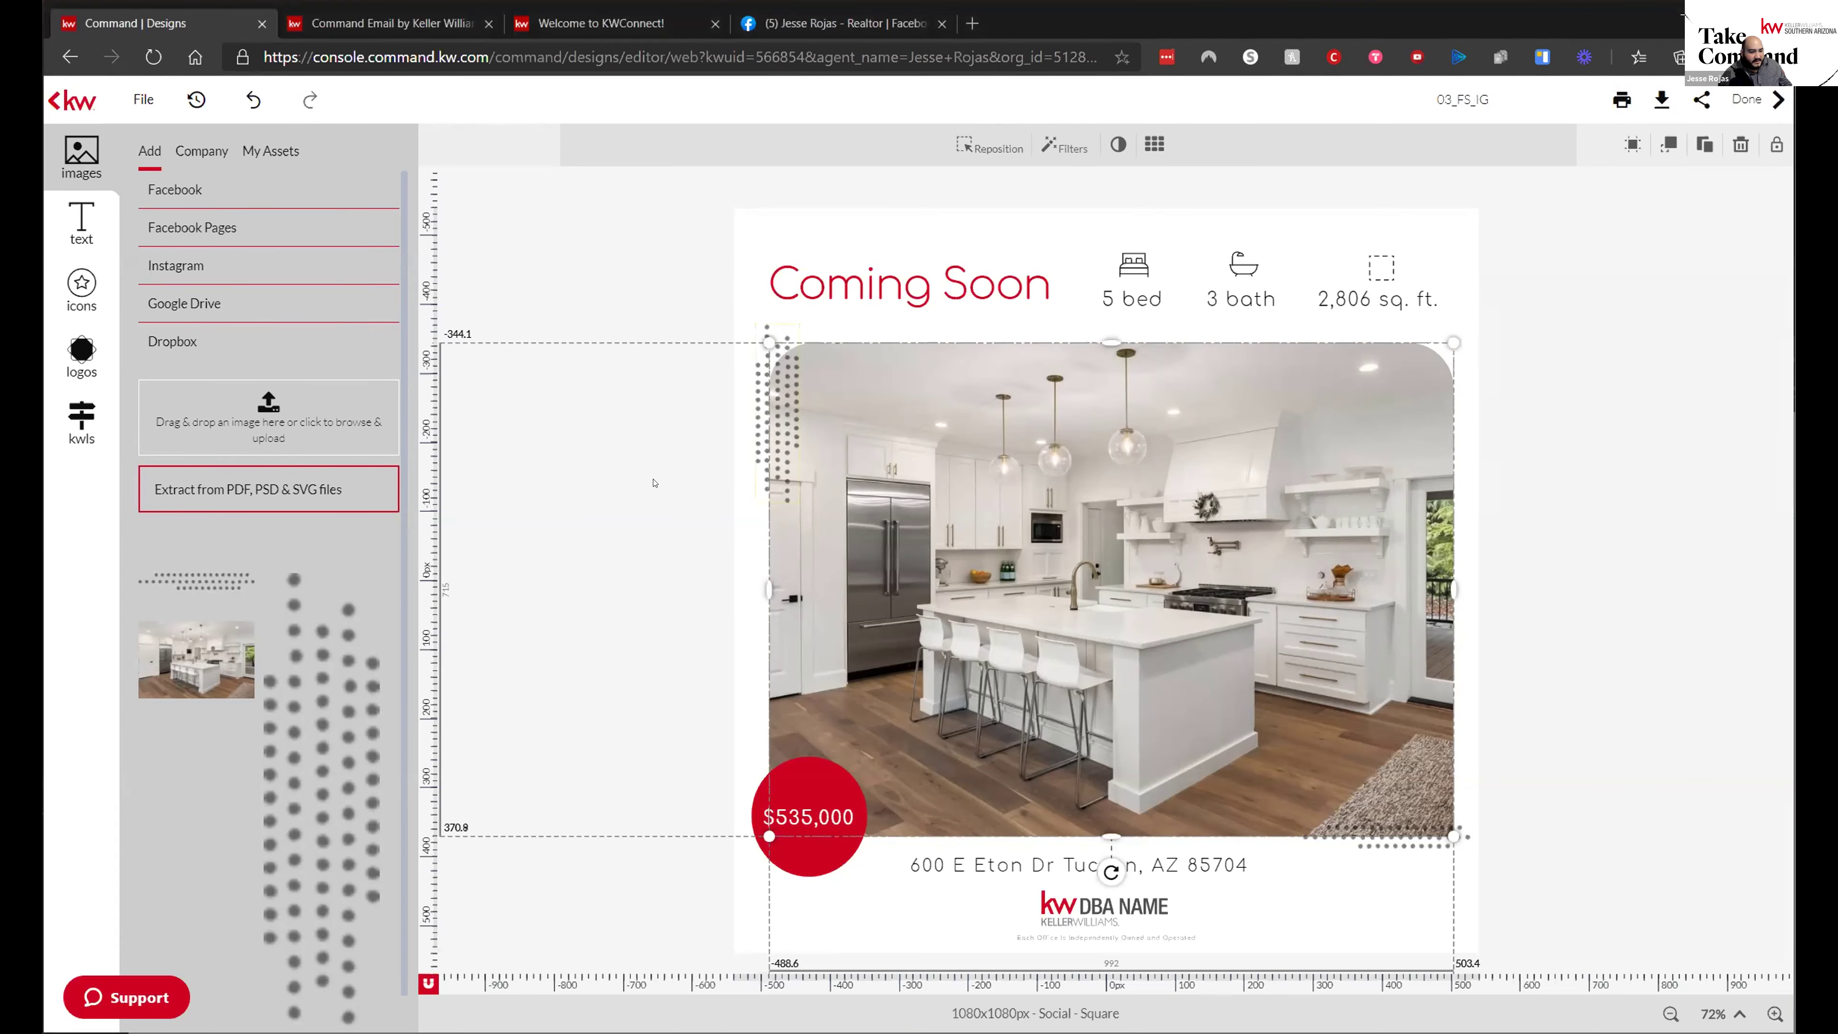
{"action": "left_click", "coordinate": [249, 419]}
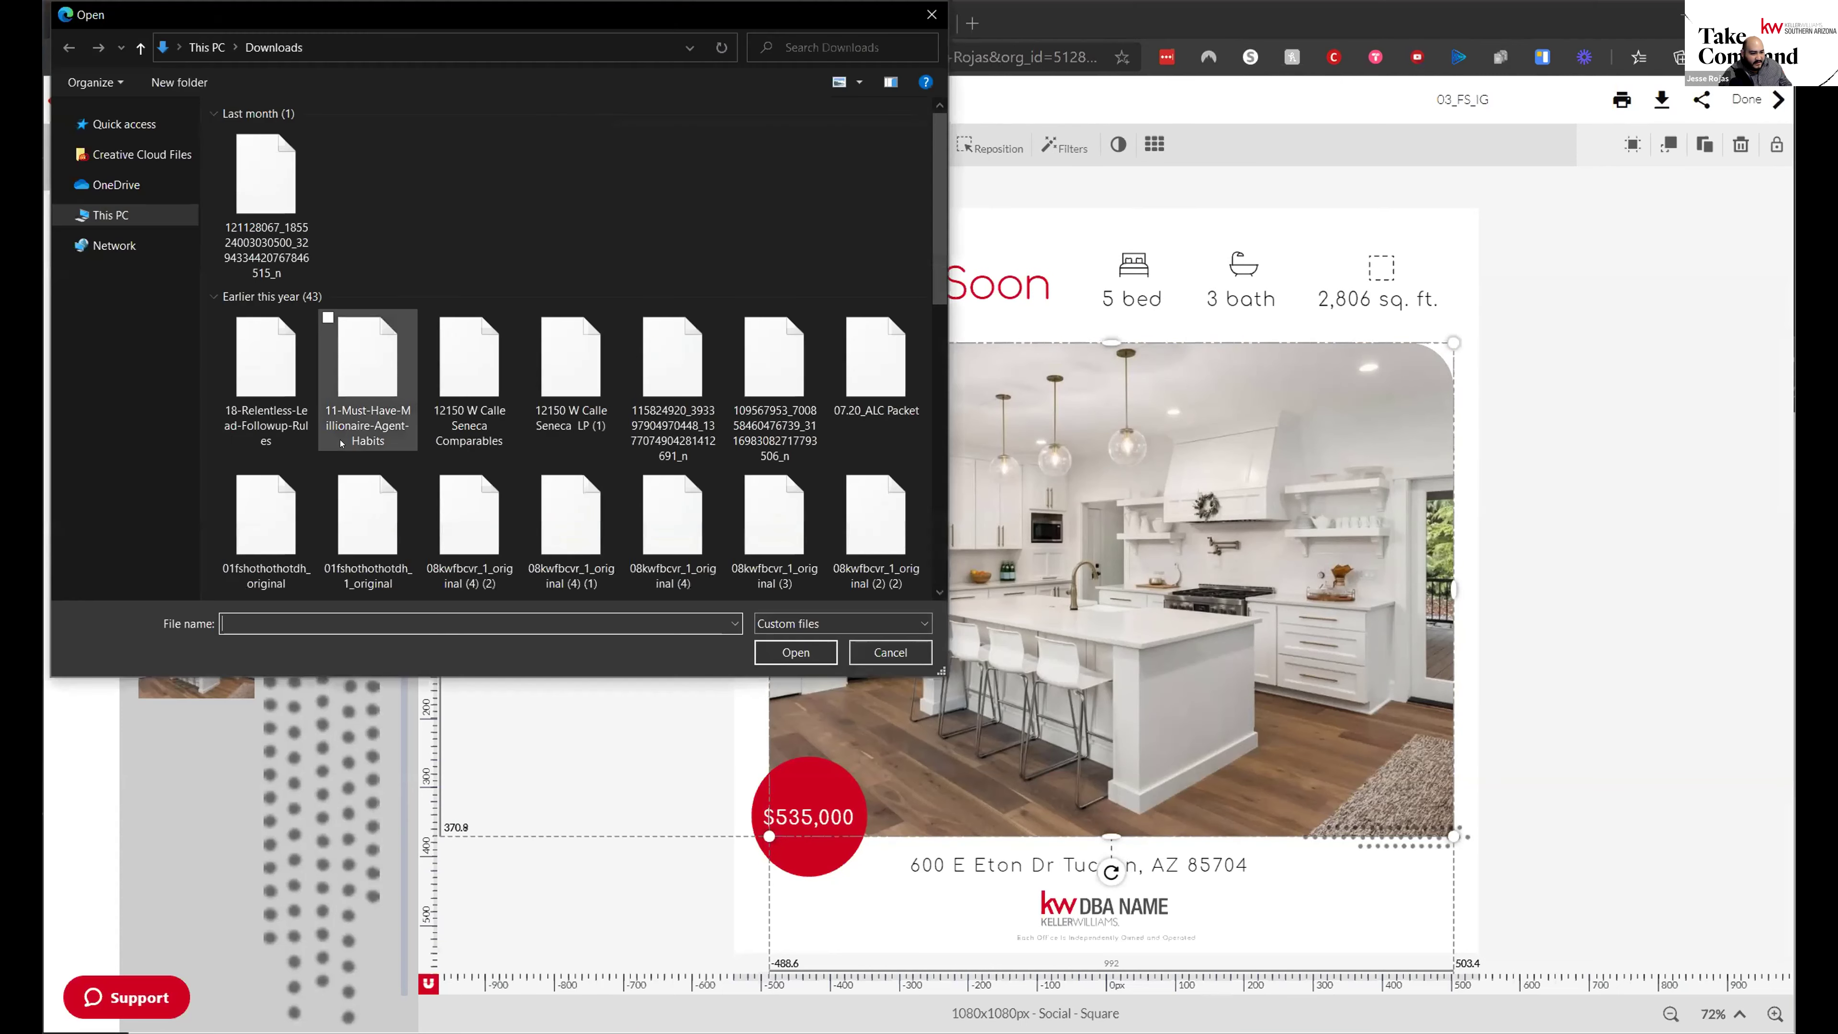
{"action": "double_click", "coordinate": [255, 175]}
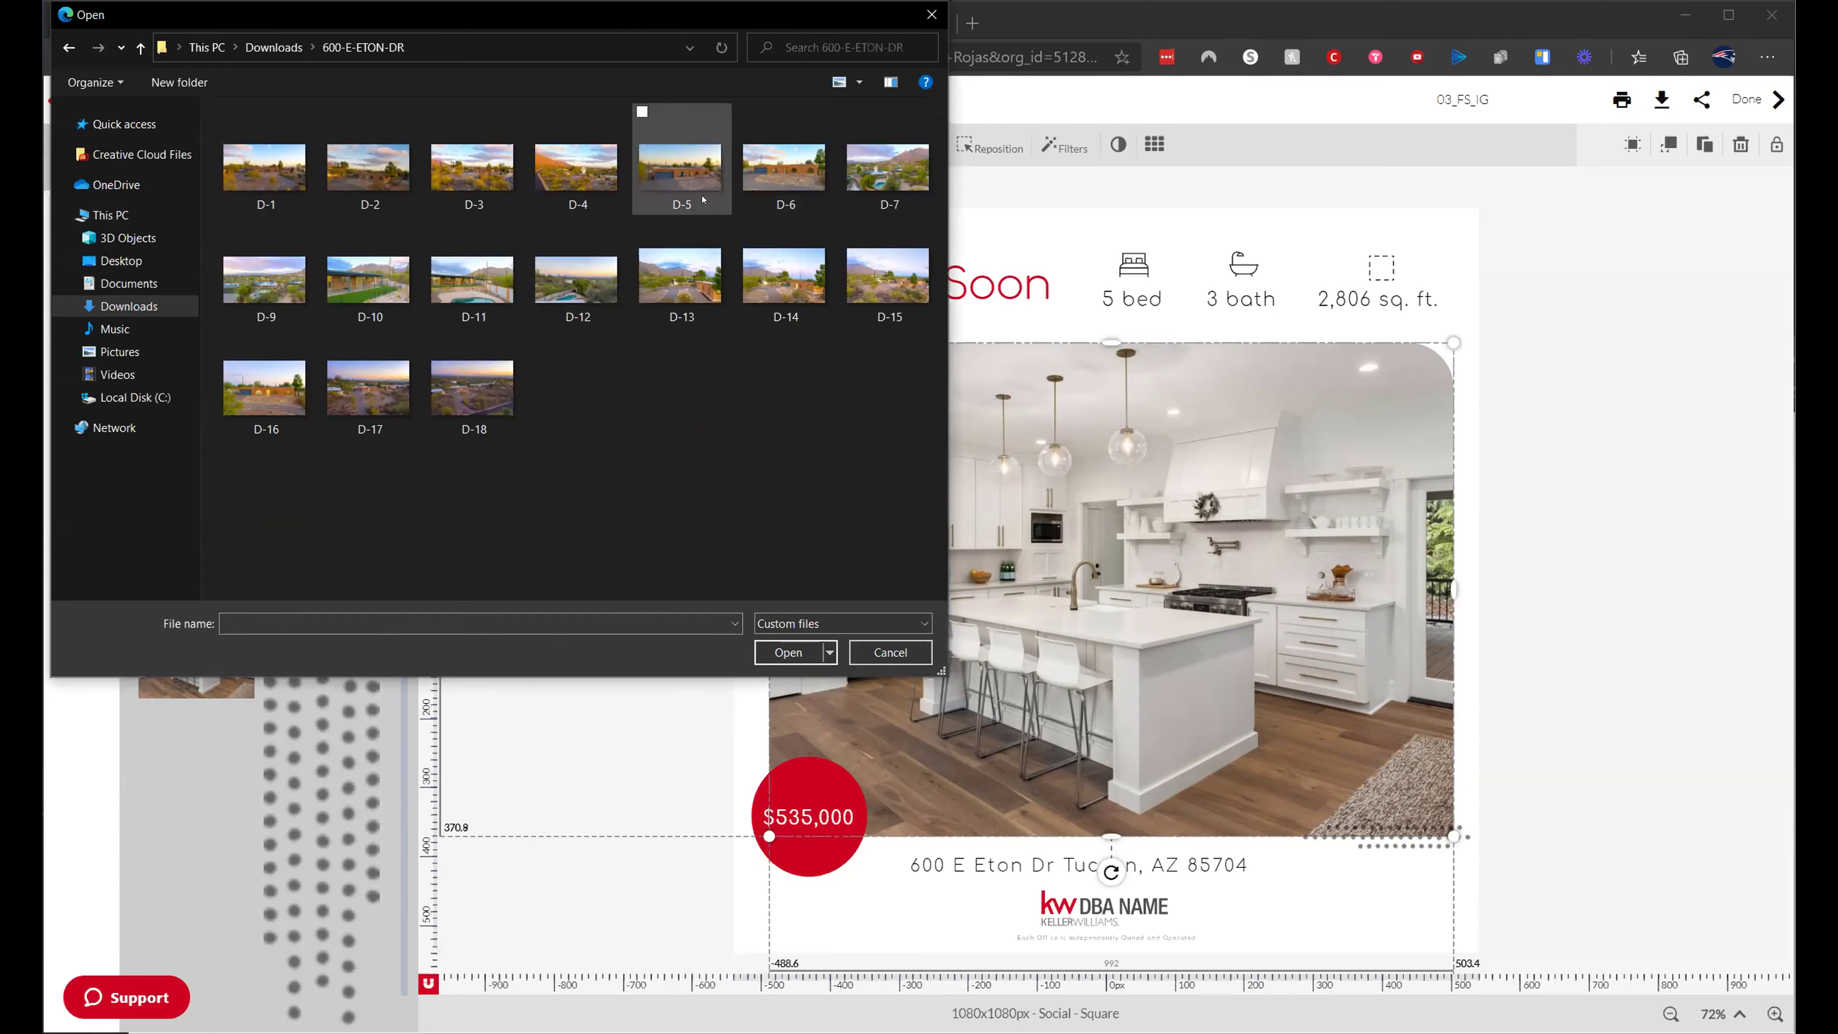
{"action": "left_click", "coordinate": [784, 168]}
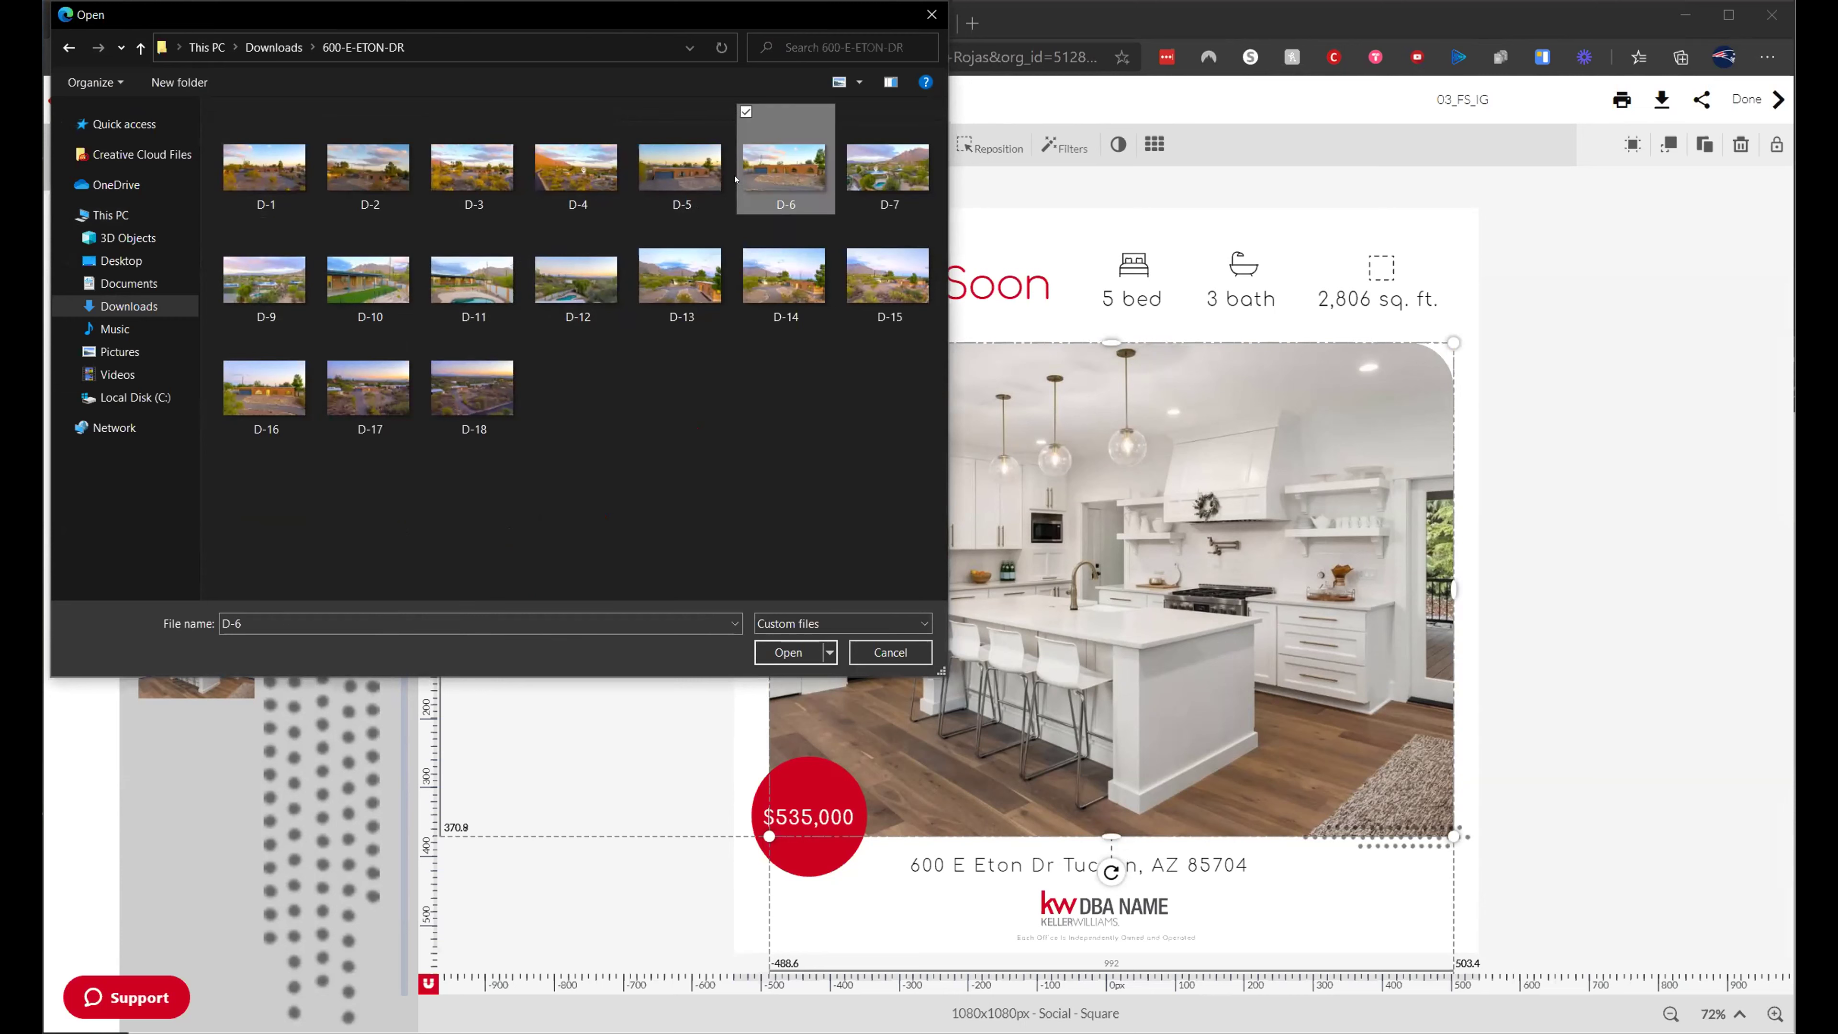
{"action": "left_click", "coordinate": [666, 174]}
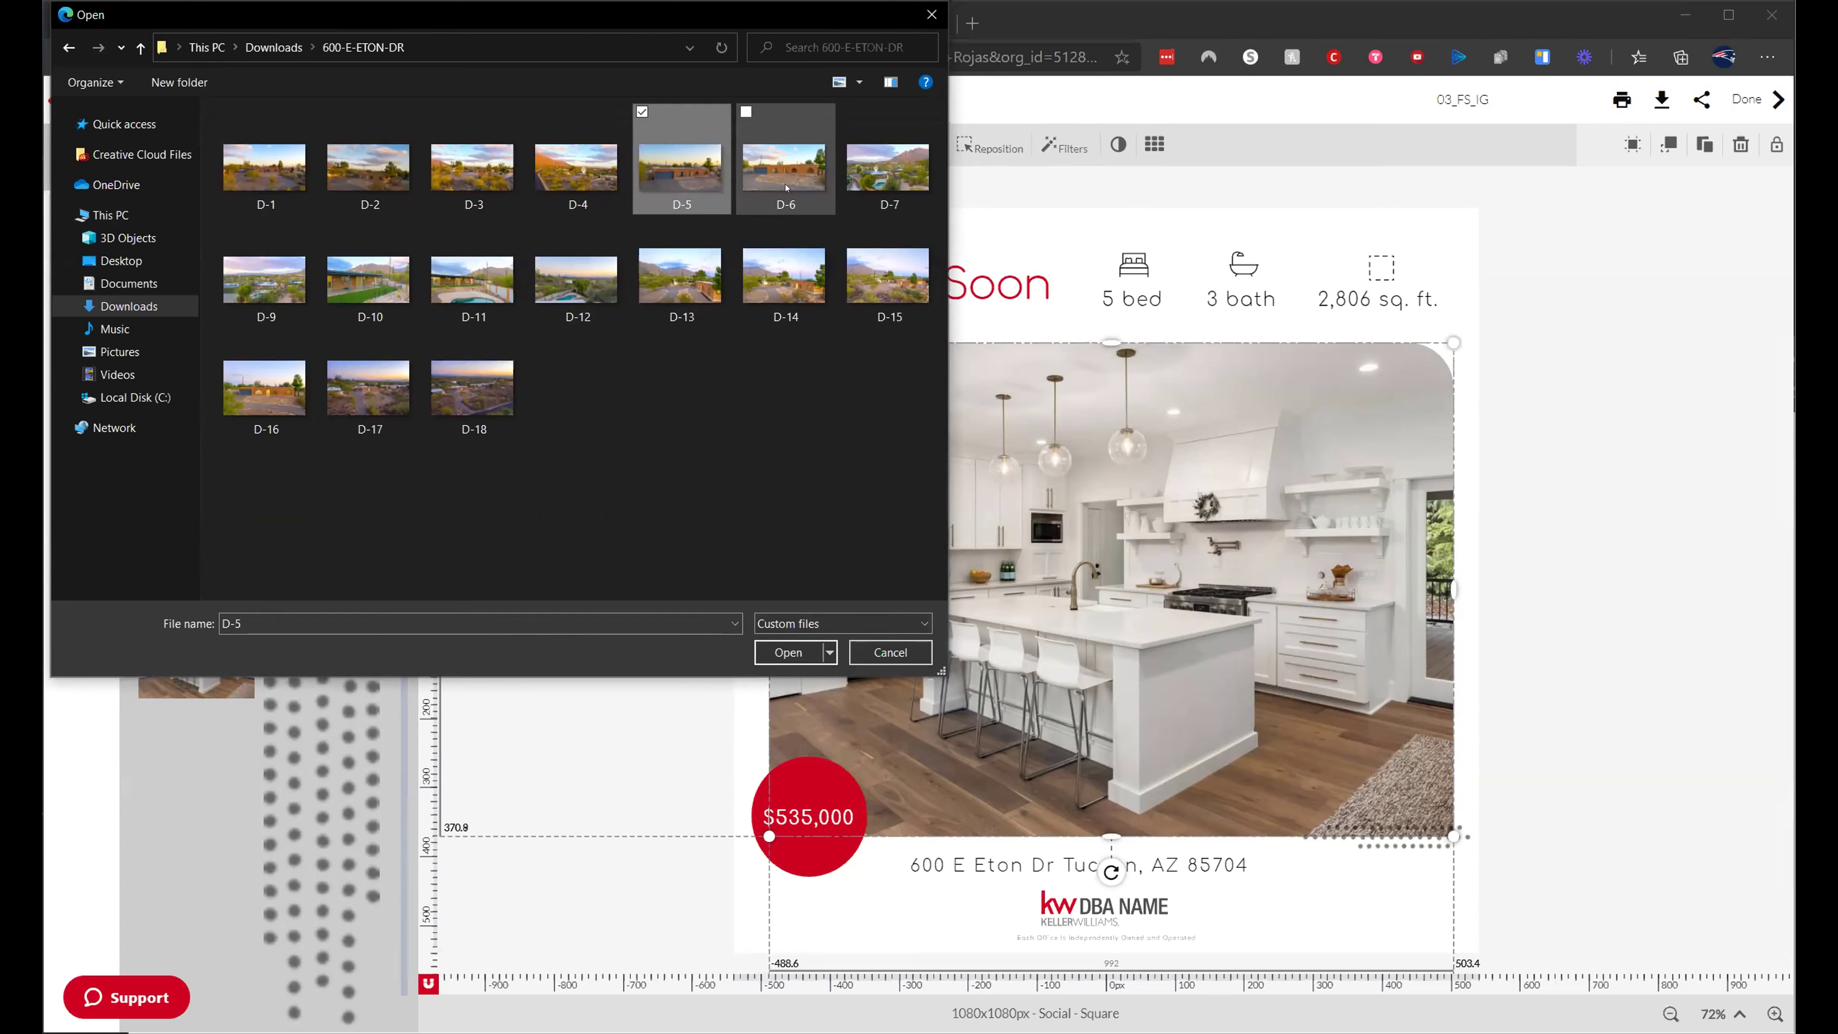
{"action": "left_click", "coordinate": [783, 170]}
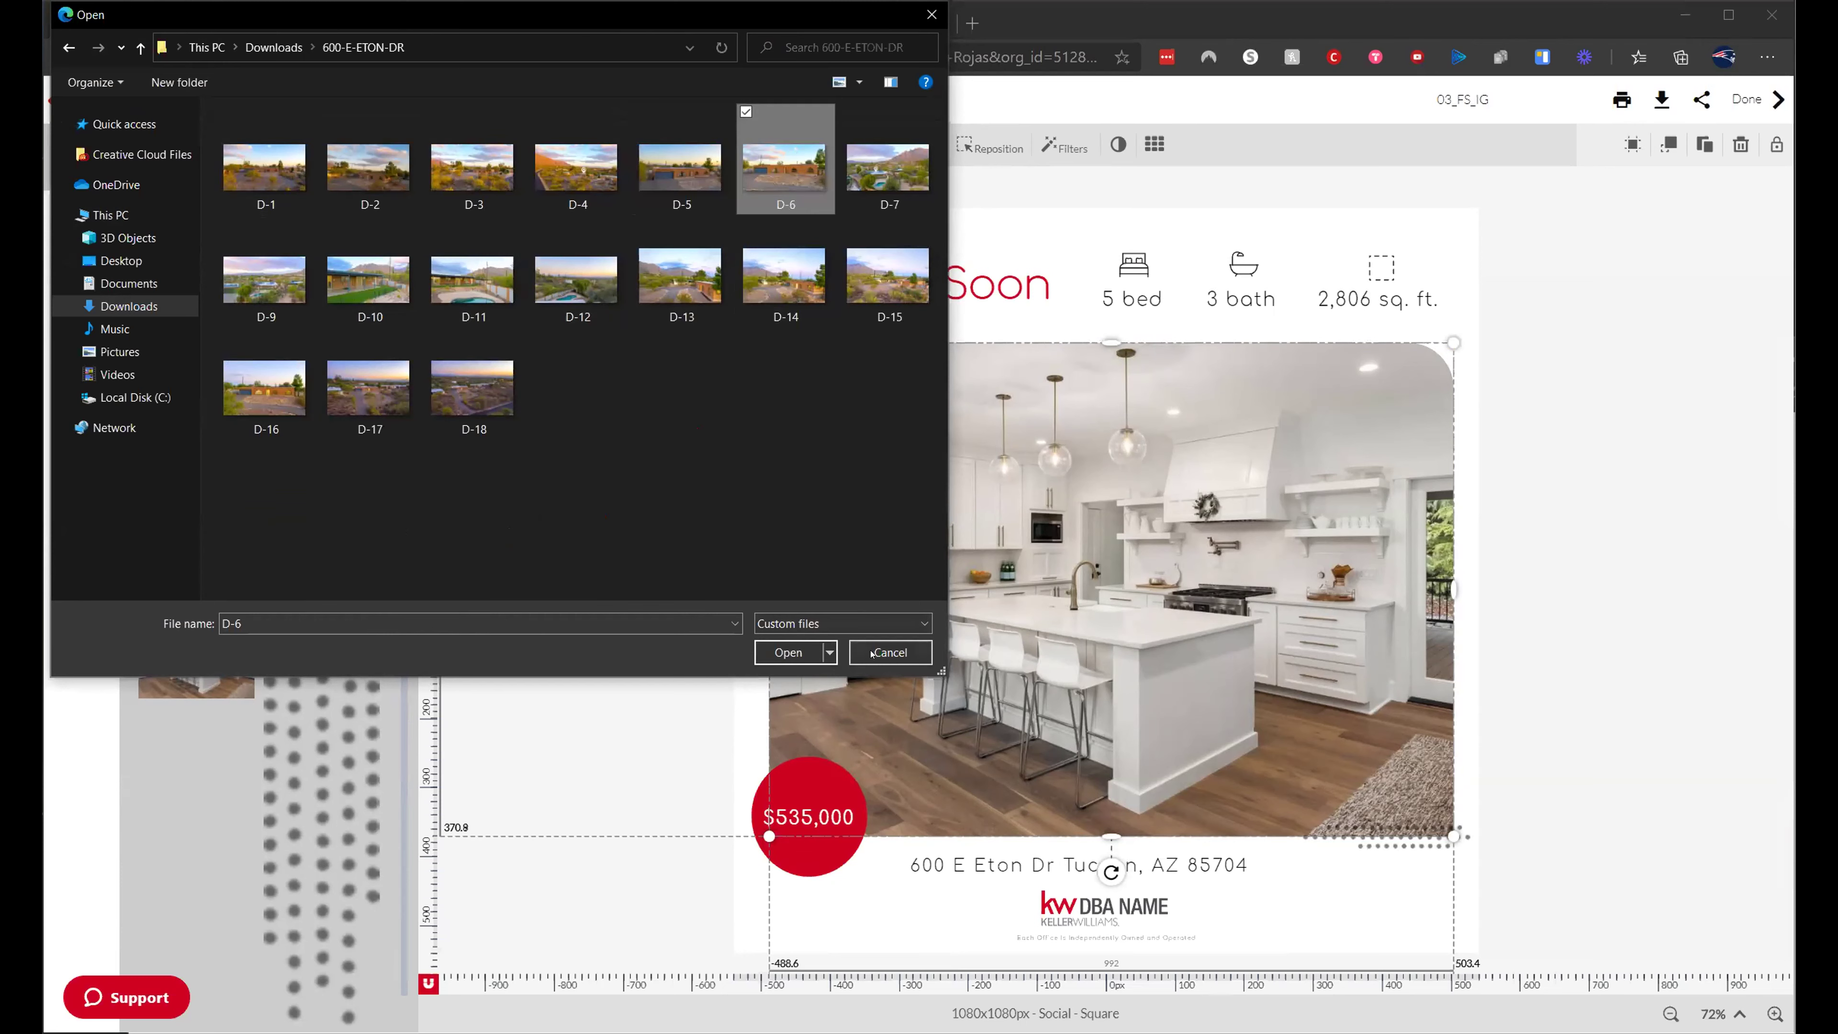
{"action": "left_click", "coordinate": [787, 652]}
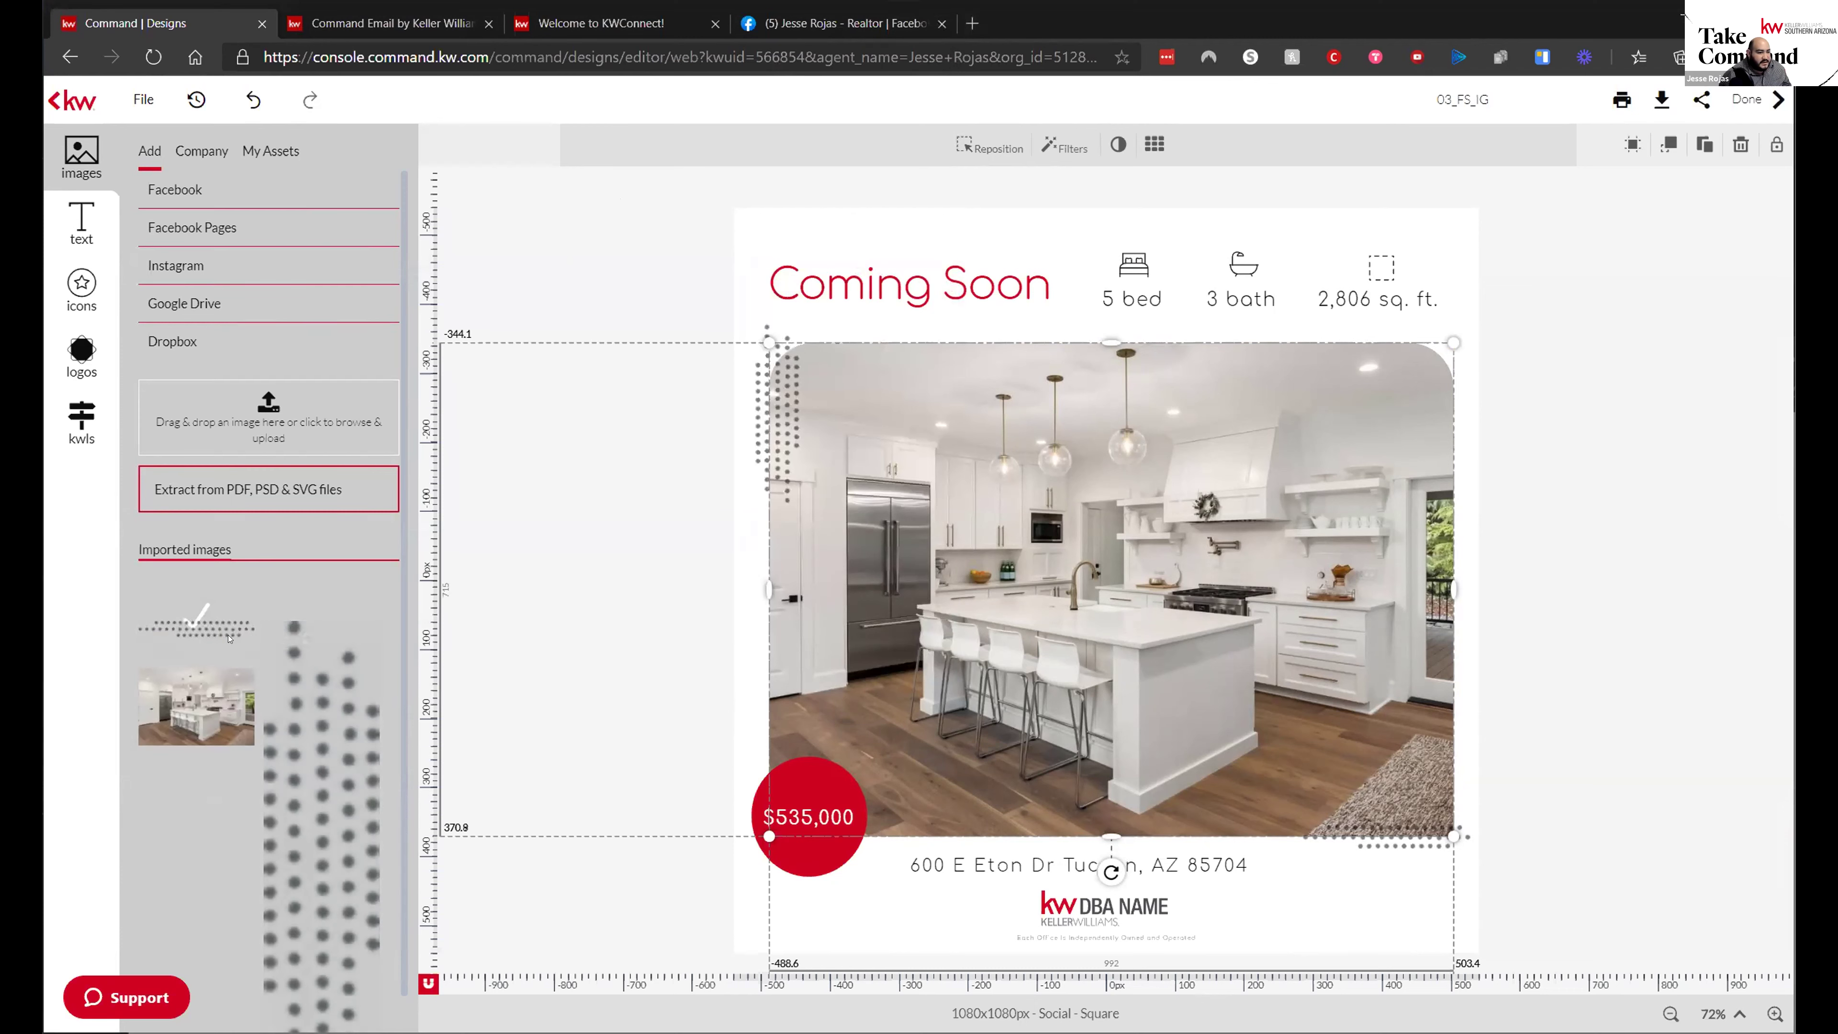
- Drag the uploaded exterior house photo into the kitchen photo's frame
{"action": "scroll", "coordinate": [203, 651], "scroll_direction": "down", "scroll_amount": 1}
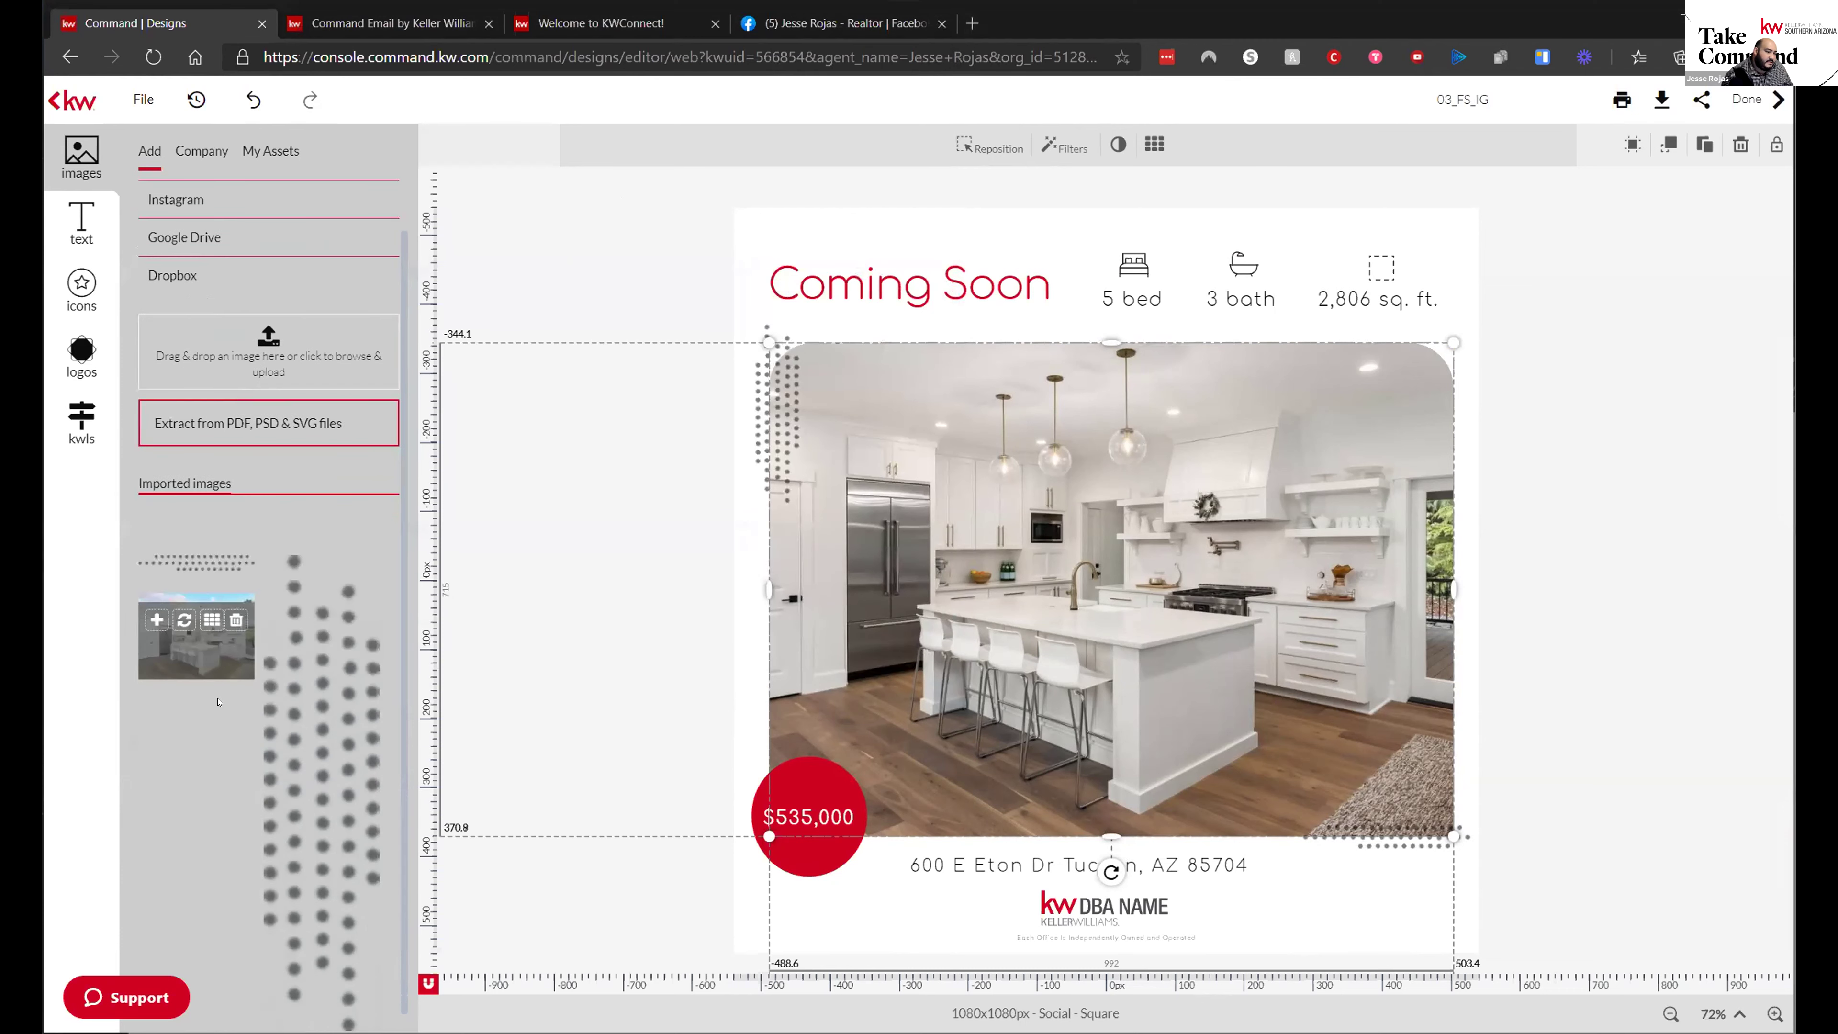
{"action": "mouse_move", "coordinate": [181, 541]}
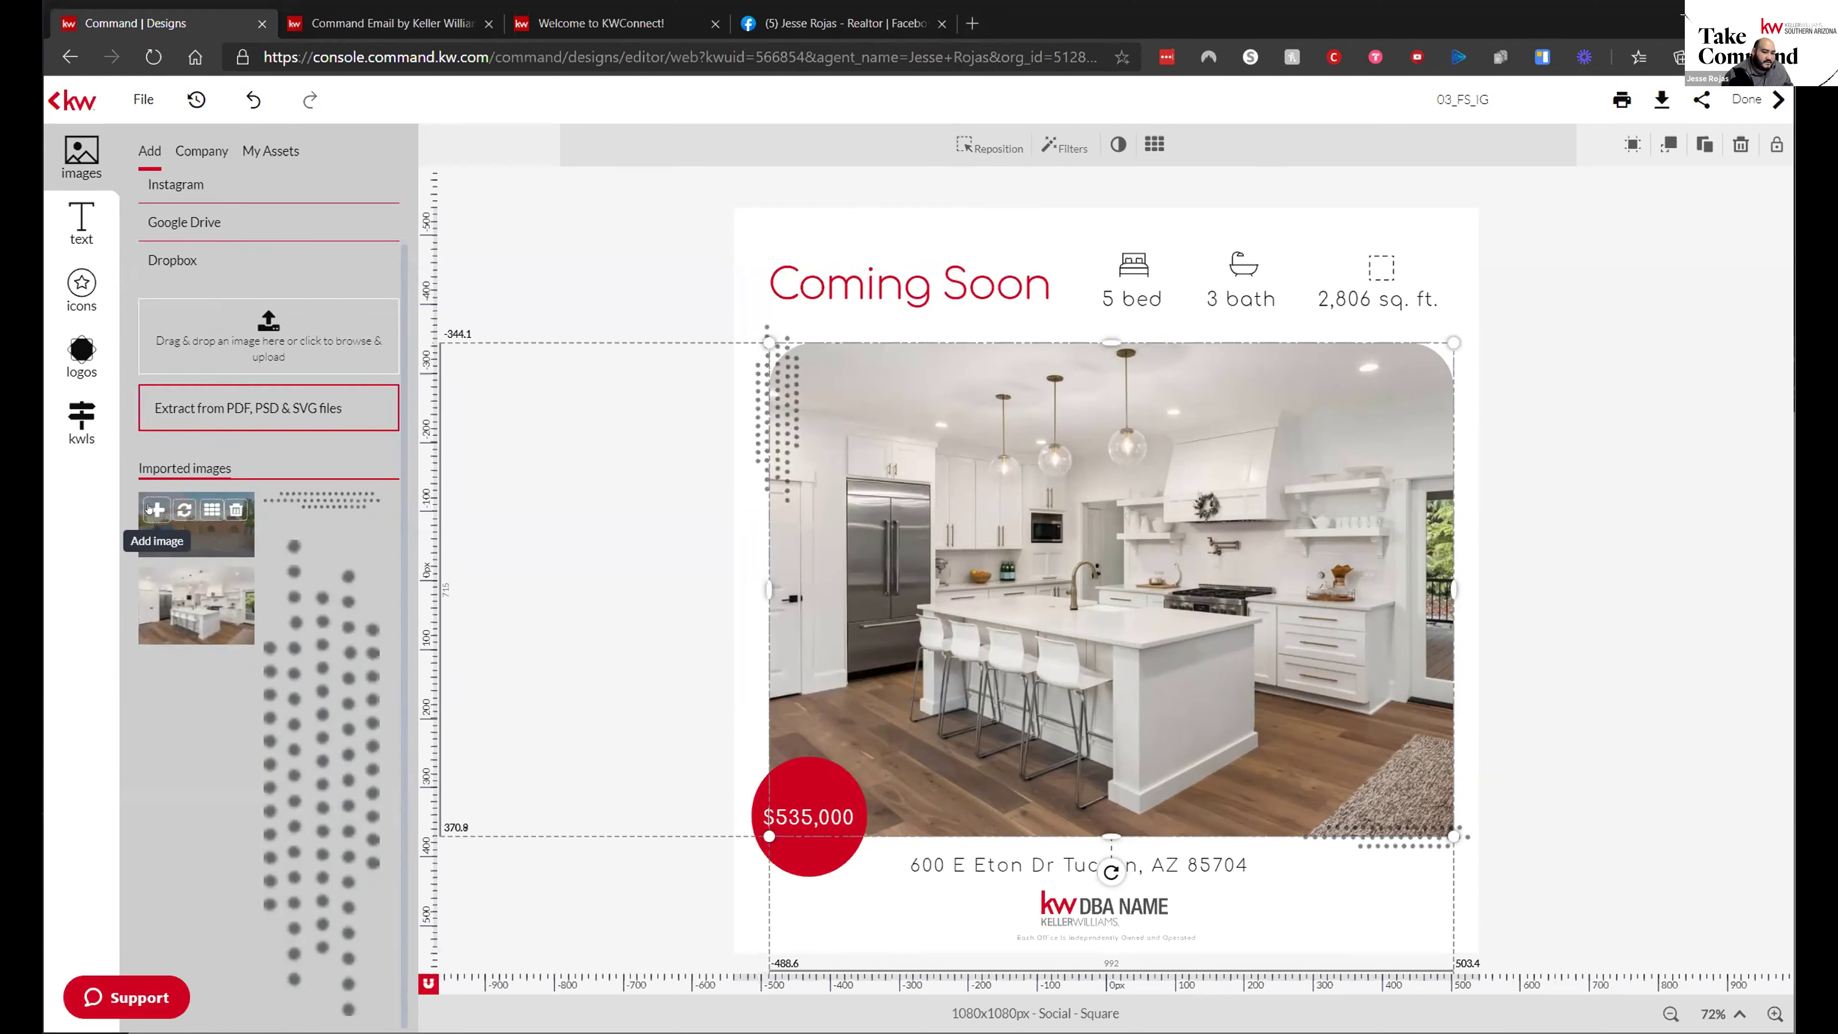
{"action": "left_click_drag", "start_coordinate": [181, 541], "coordinate": [796, 579]}
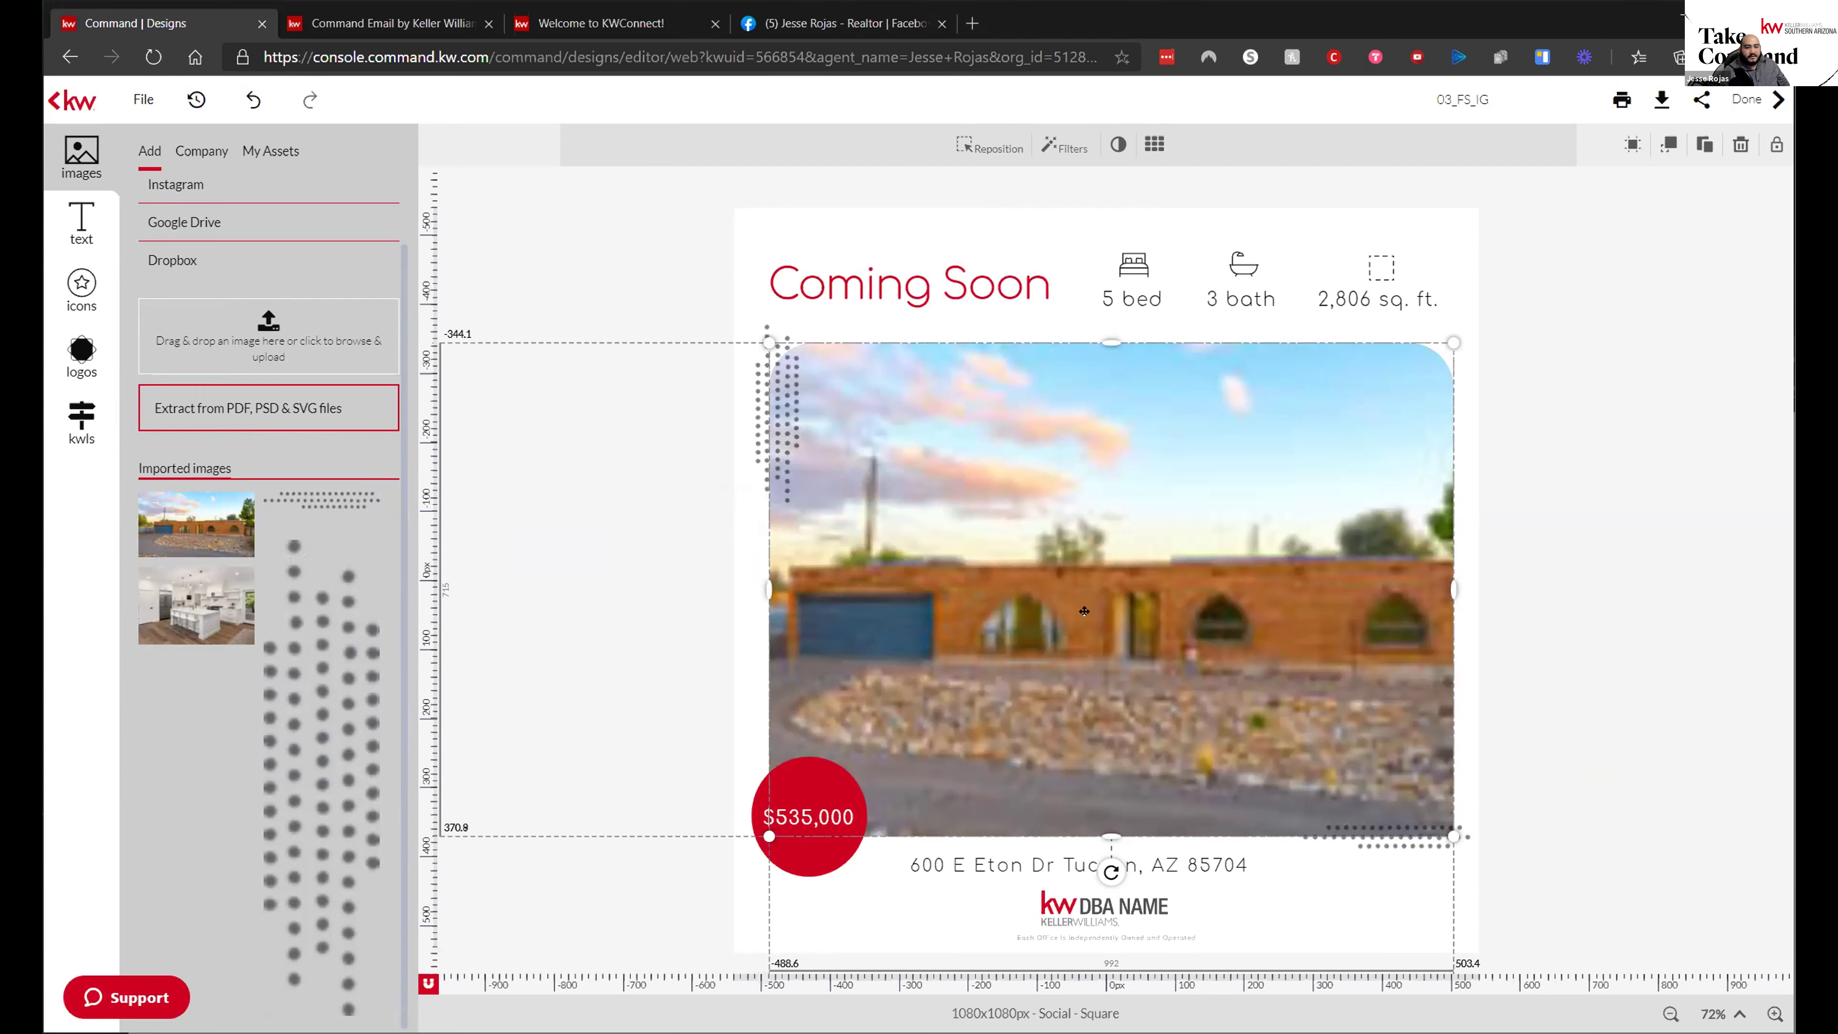
- Cut the house photo out of the frame, re-add it, then enlarge and centre it above the price
{"action": "right_click", "coordinate": [1165, 604]}
{"action": "left_click", "coordinate": [1199, 648]}
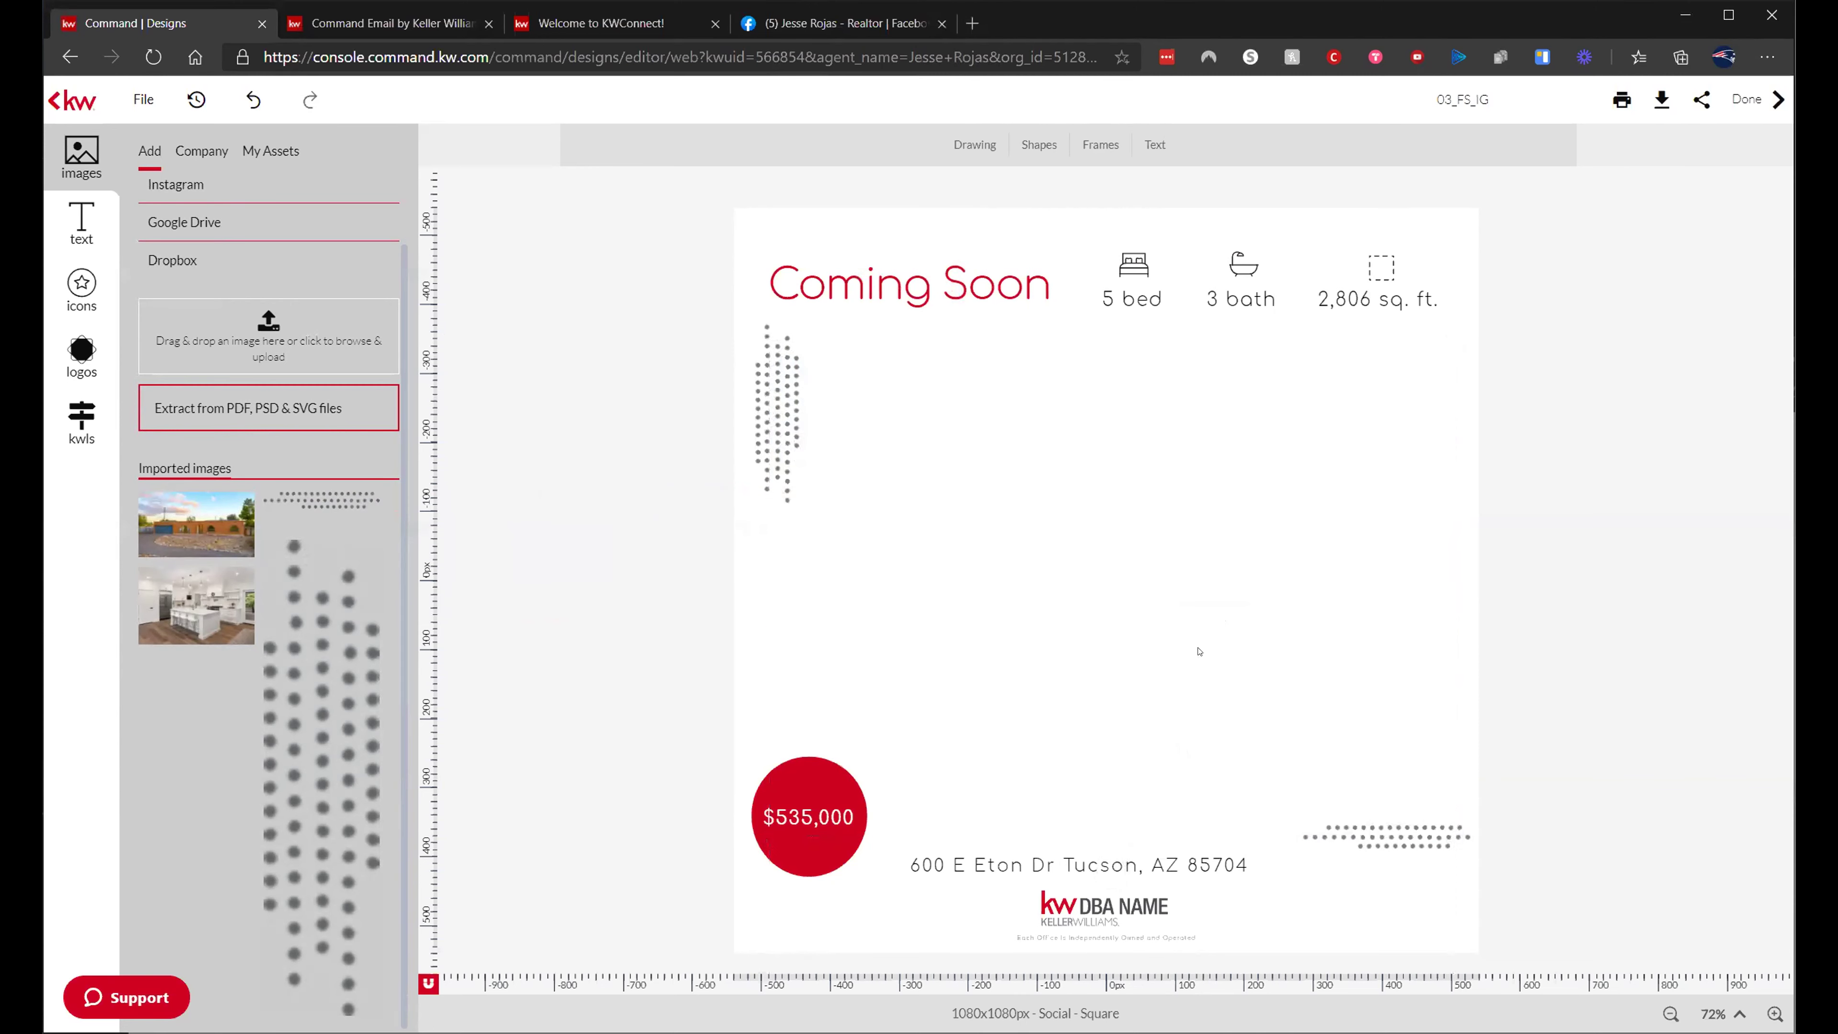
{"action": "left_click", "coordinate": [156, 509]}
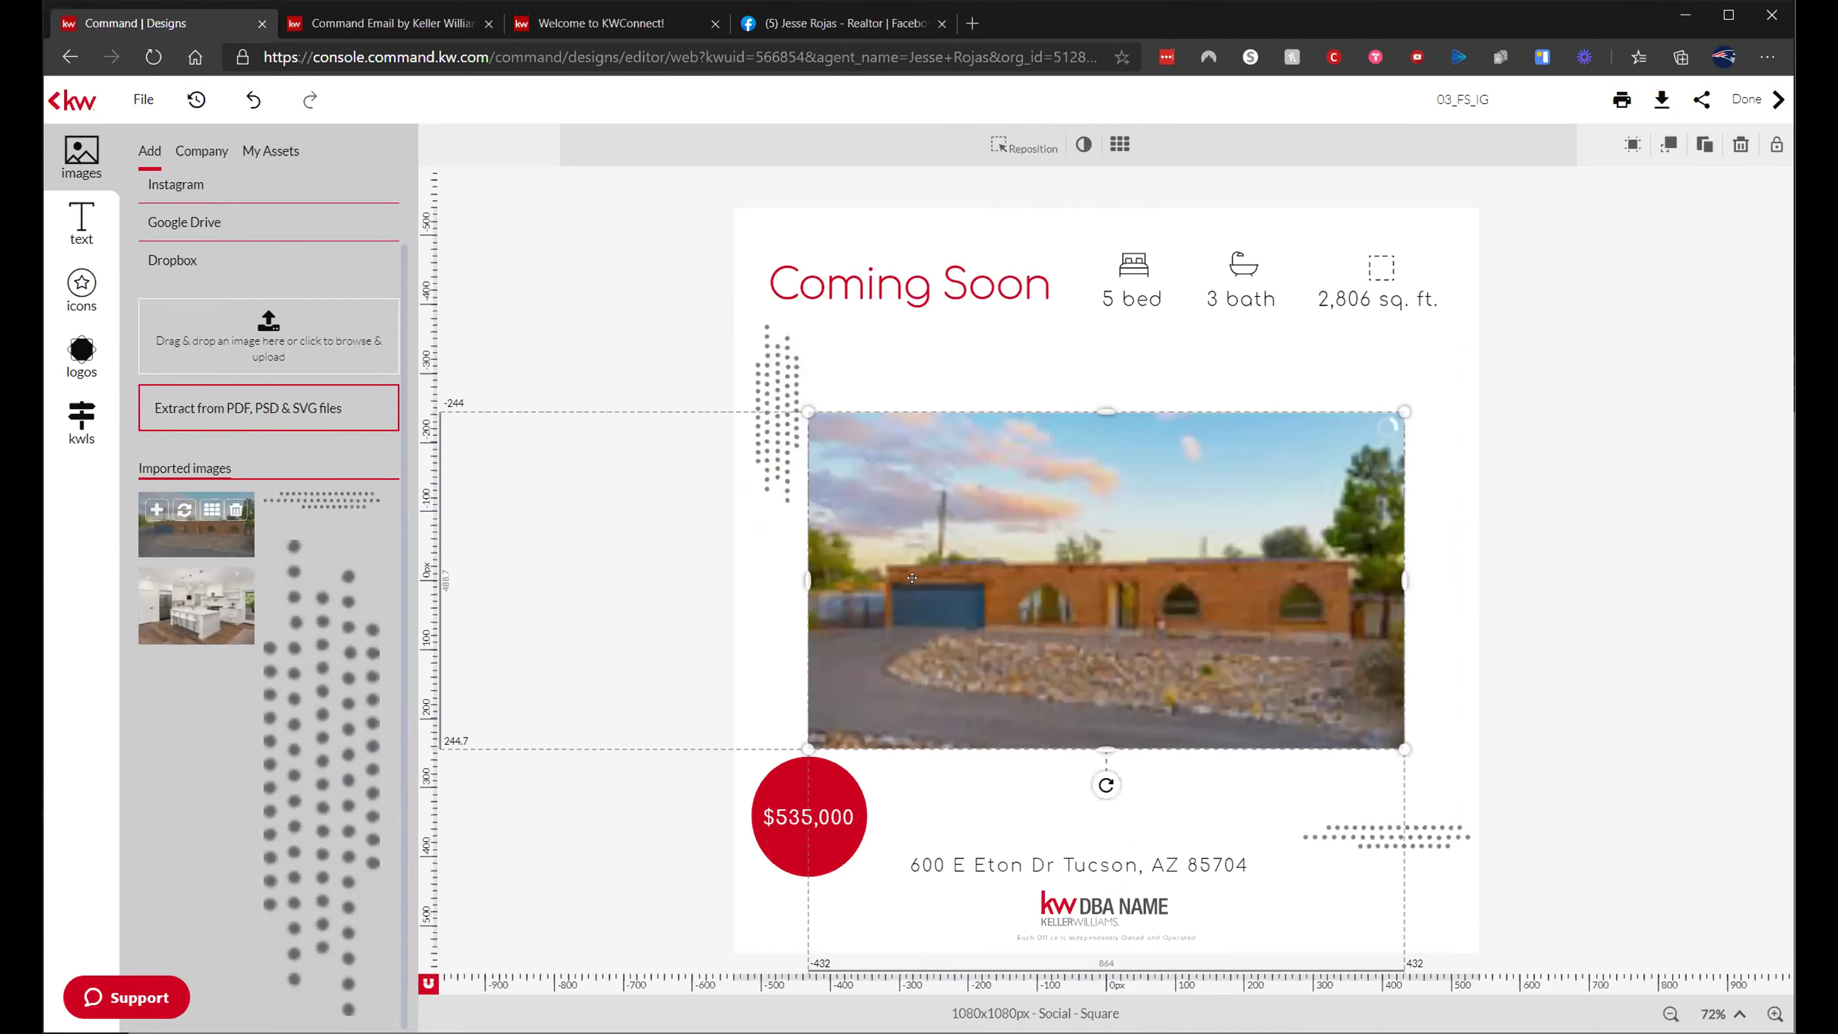
{"action": "left_click_drag", "start_coordinate": [1405, 750], "coordinate": [1457, 768]}
{"action": "left_click_drag", "start_coordinate": [1250, 535], "coordinate": [1258, 519]}
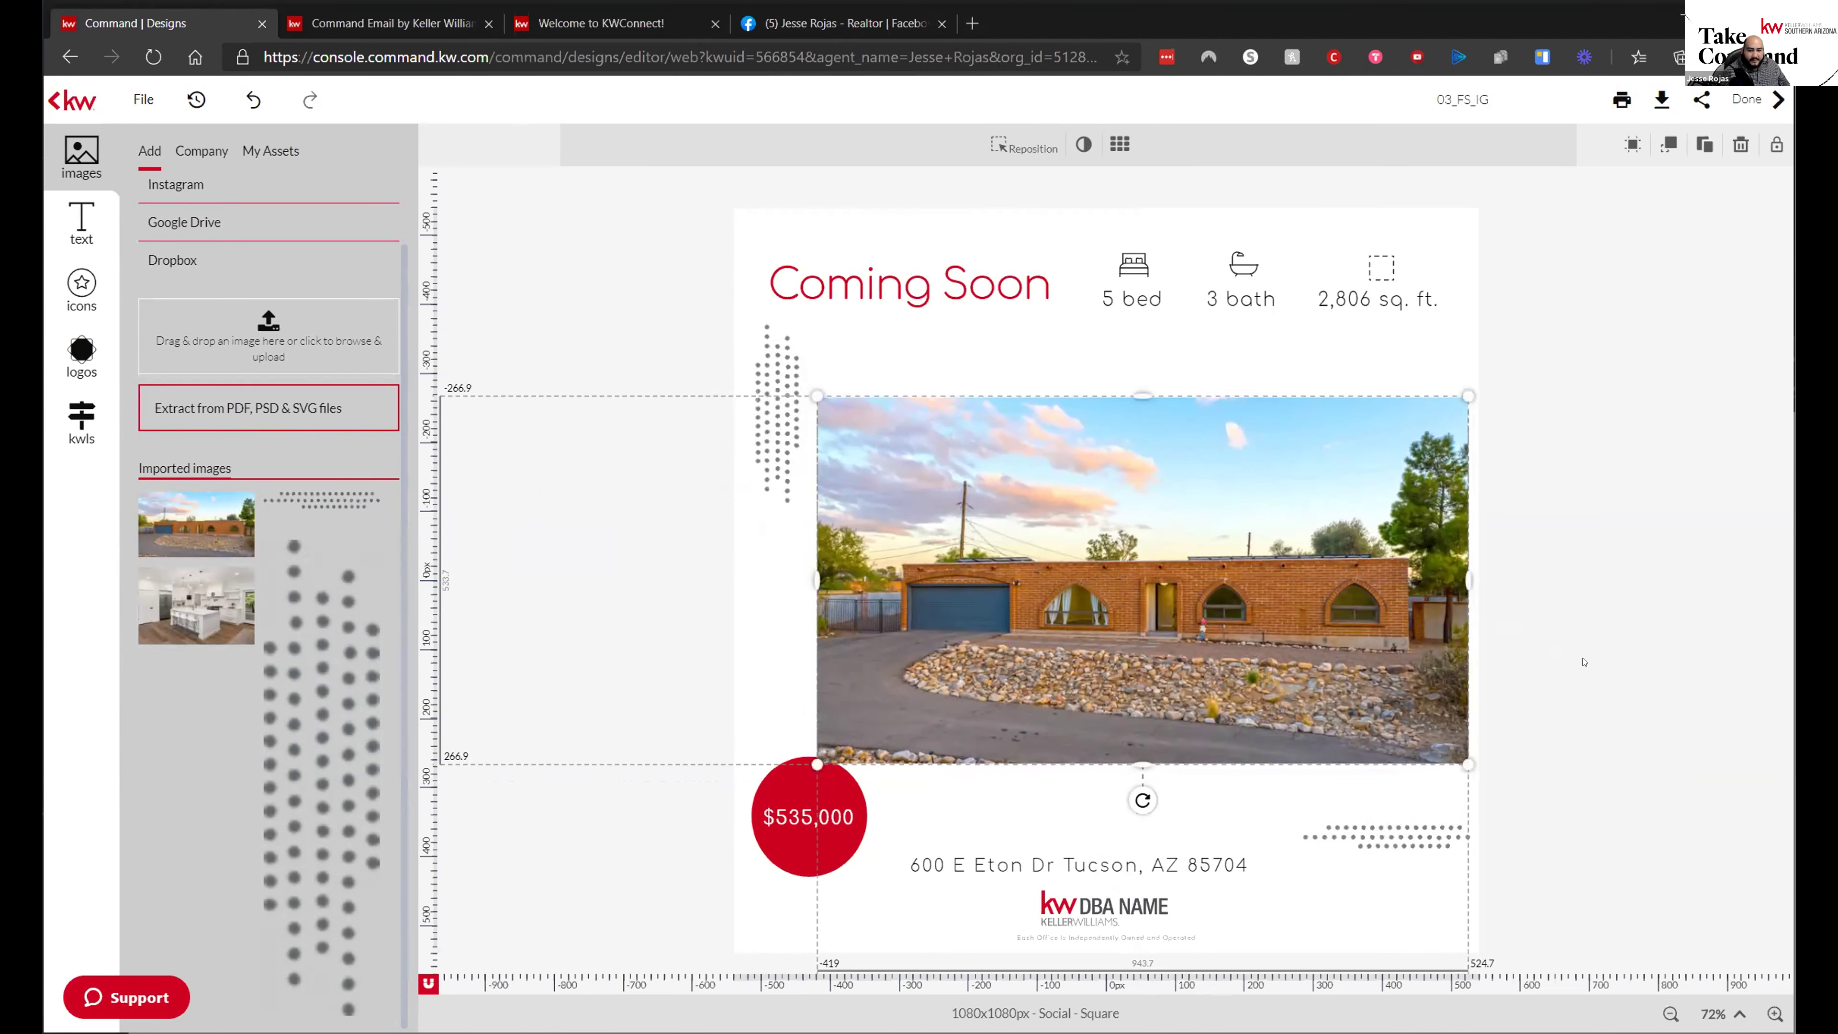
{"action": "left_click", "coordinate": [1643, 600]}
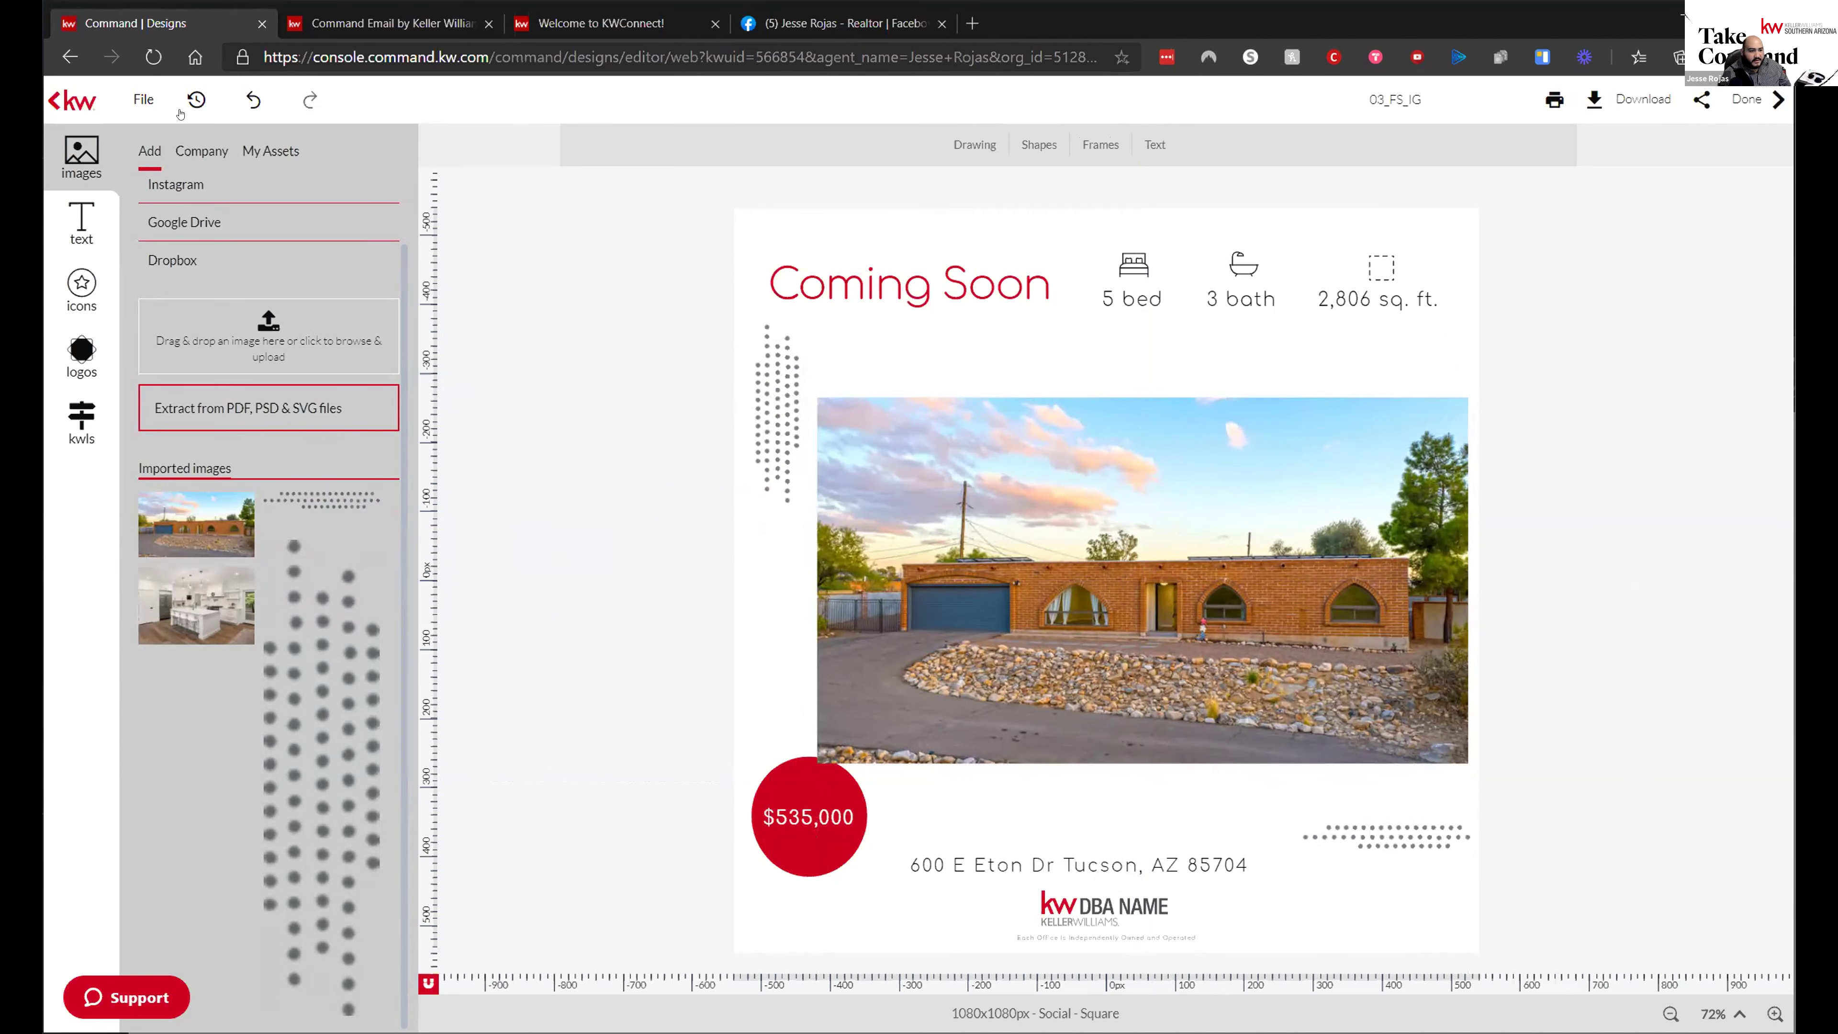
- Change the design name from 03_FS_IG to 'Eton Dr Example' and open the File menu
{"action": "left_click", "coordinate": [1489, 91]}
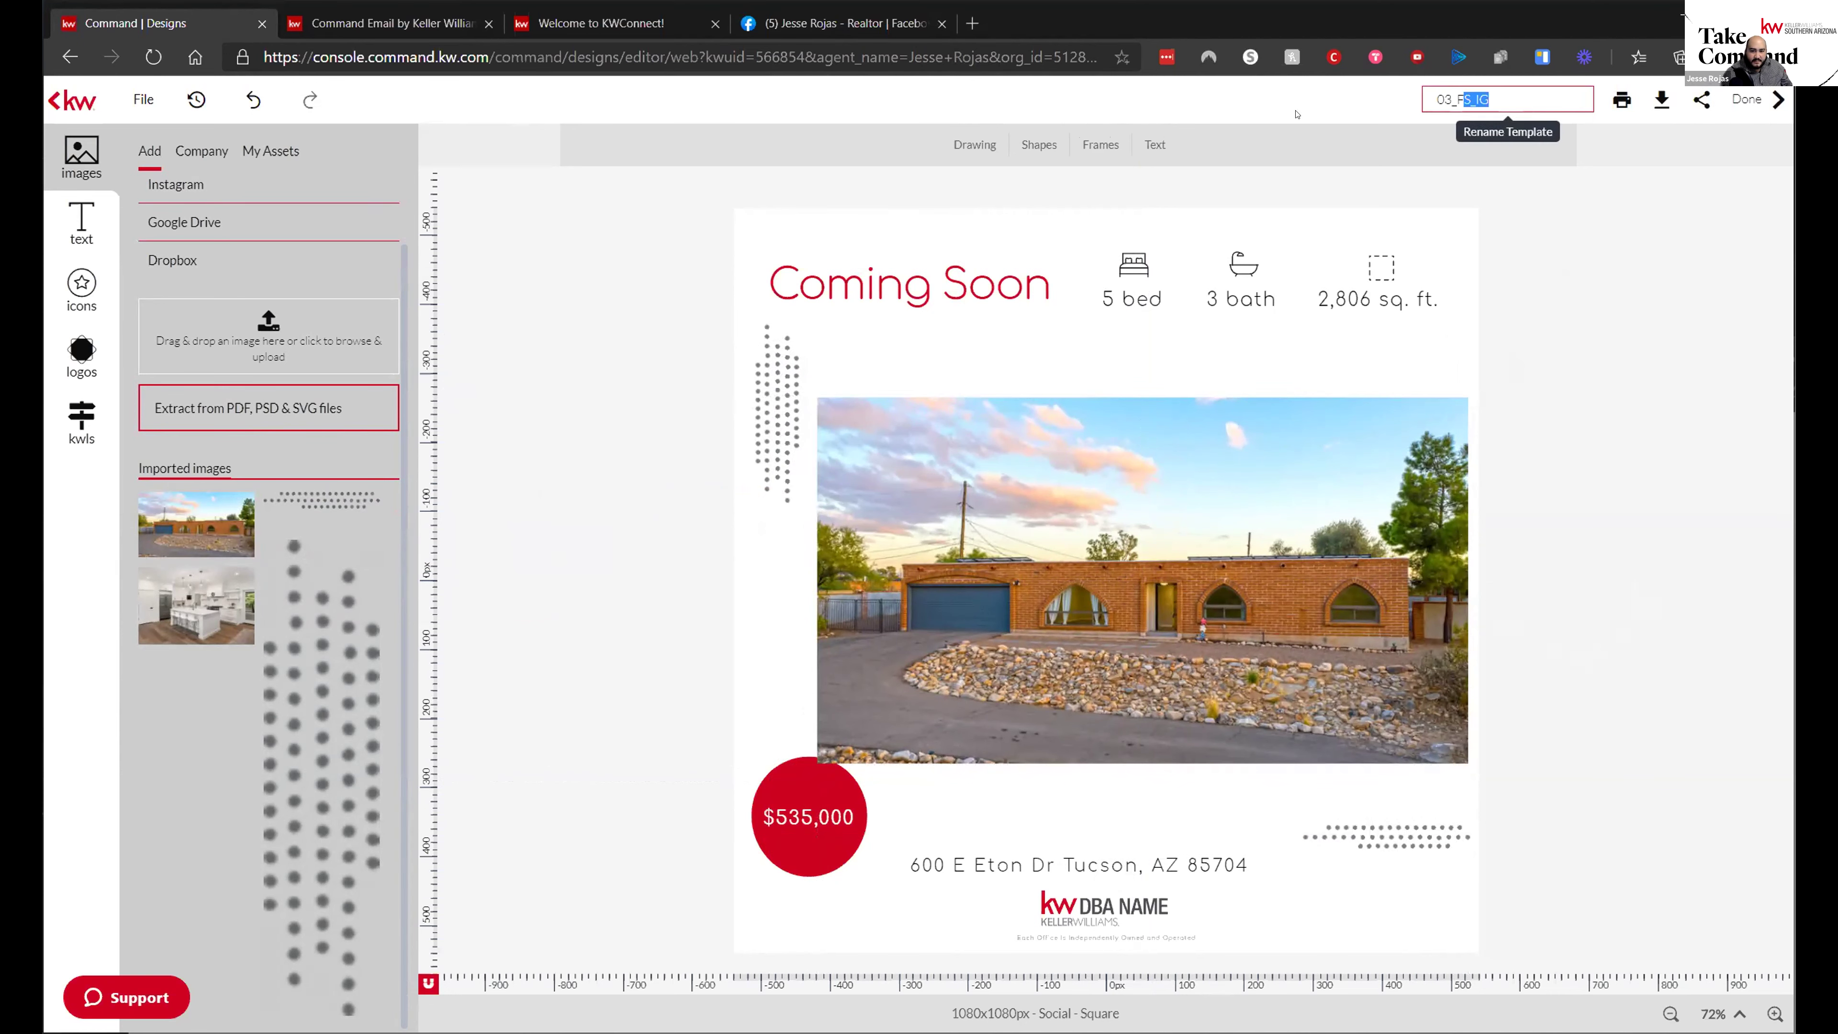
{"action": "type", "text": "Eton D"}
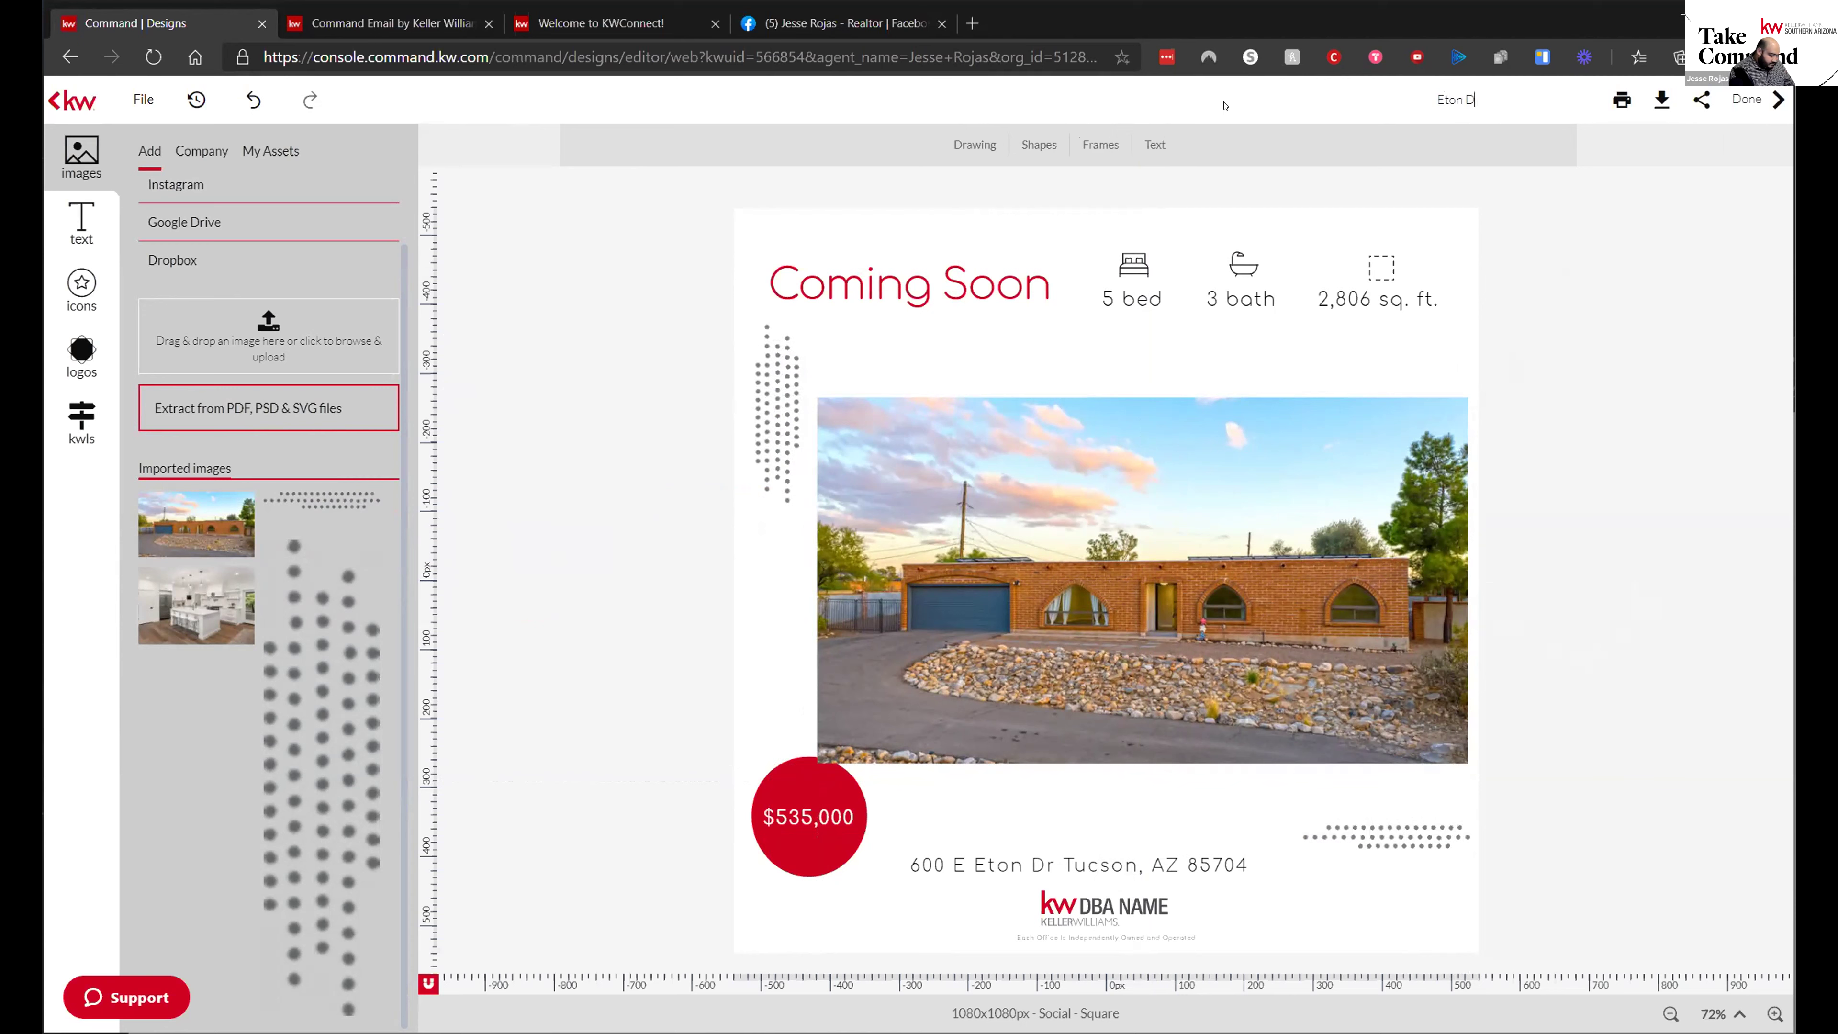
{"action": "type", "text": "r Example"}
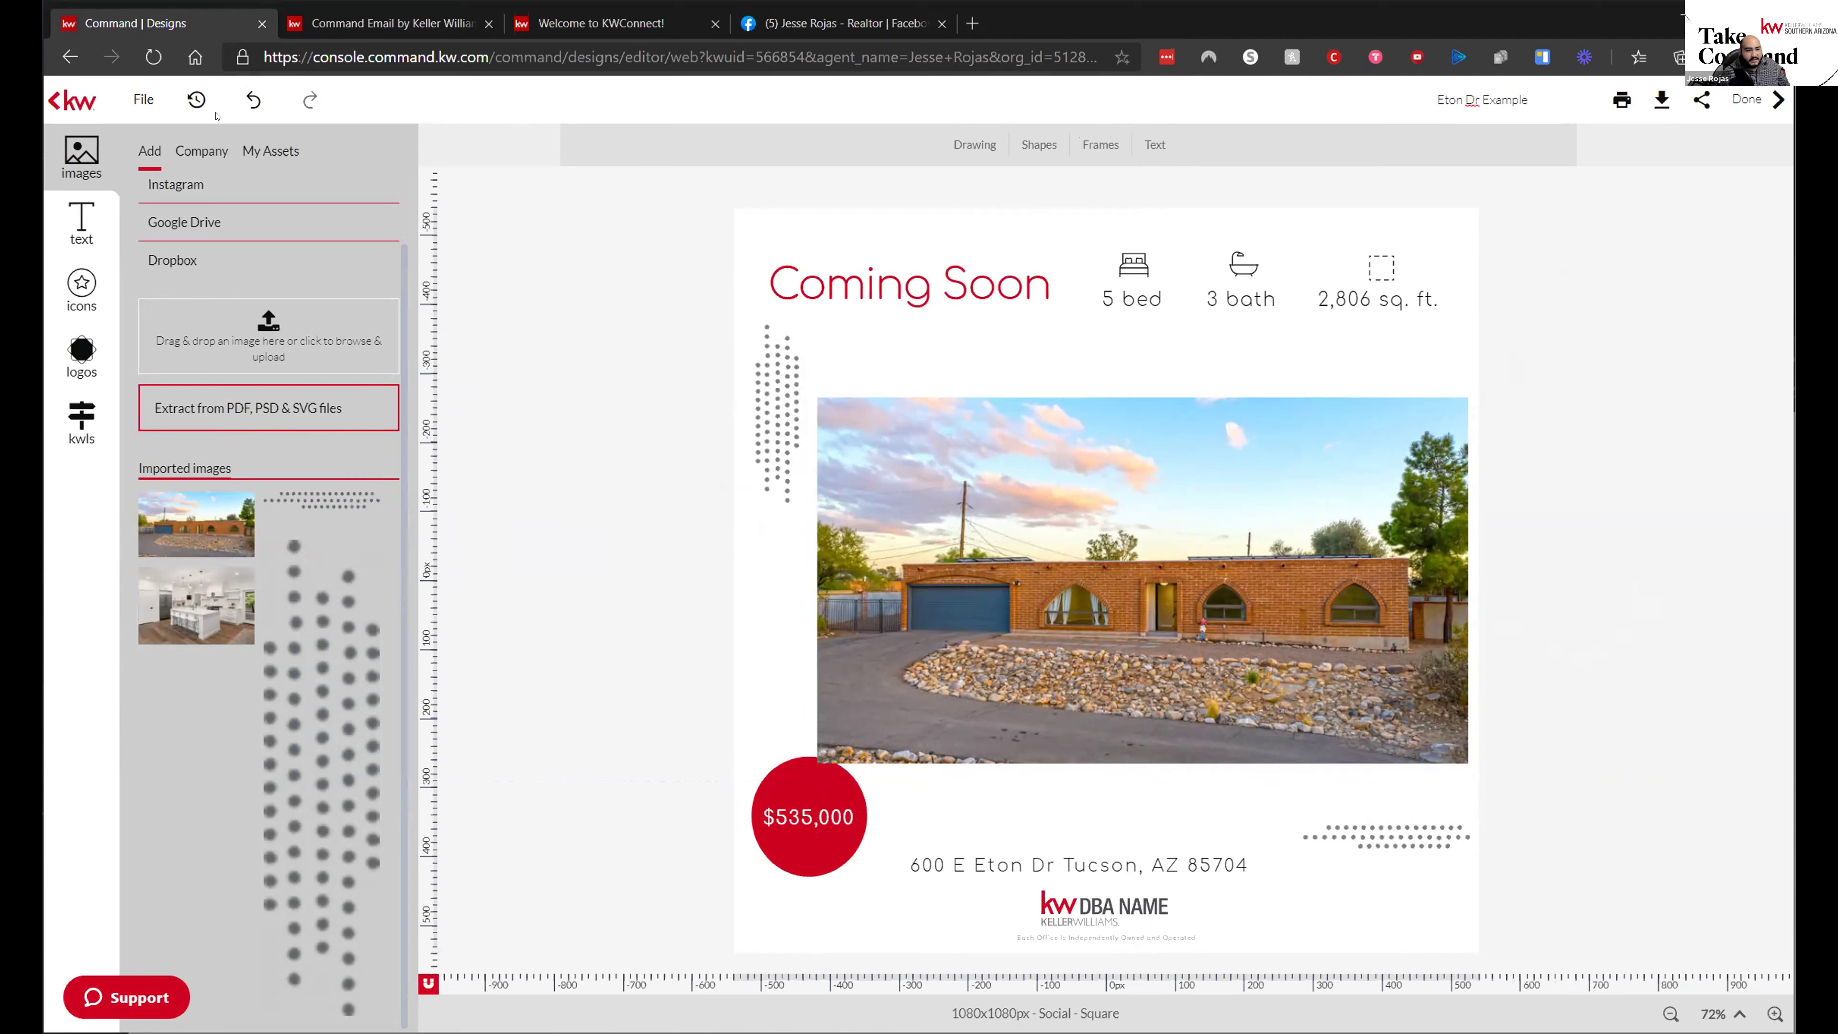
{"action": "left_click", "coordinate": [144, 99]}
- Add the KW Southern Arizona logo from the logos panel to the design
{"action": "left_click", "coordinate": [81, 354]}
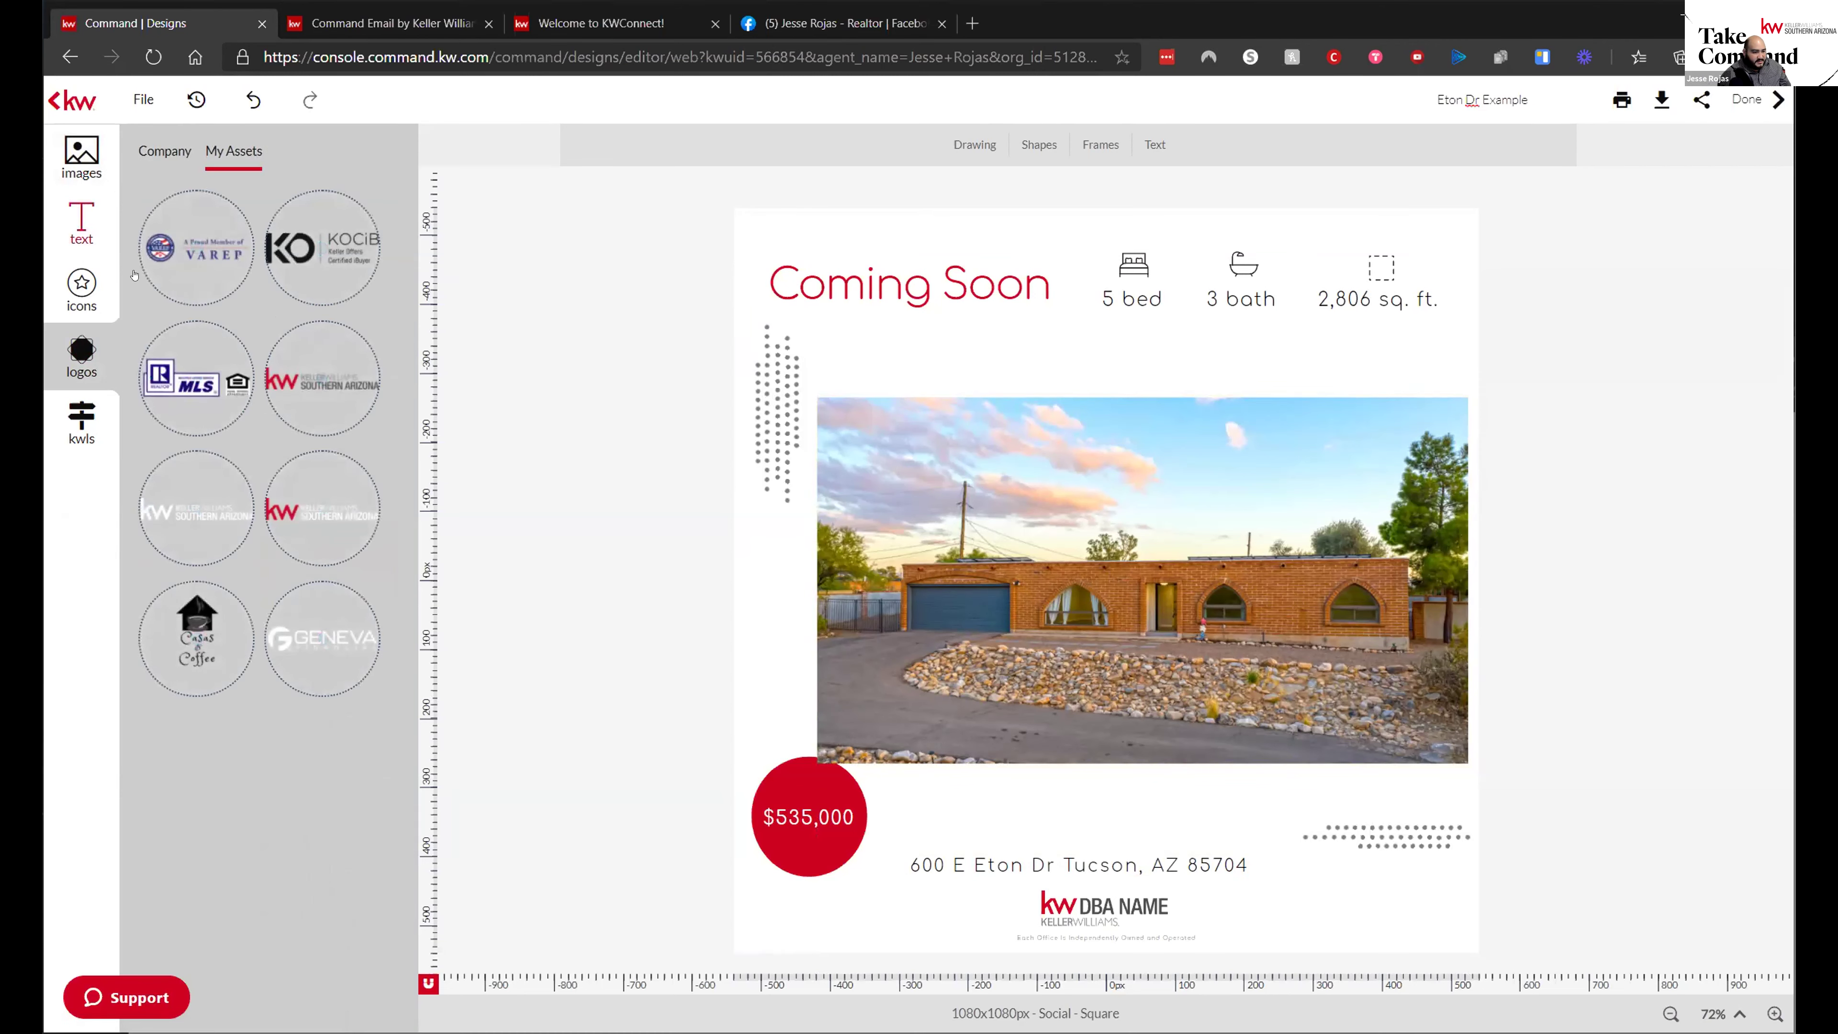
{"action": "left_click", "coordinate": [303, 419]}
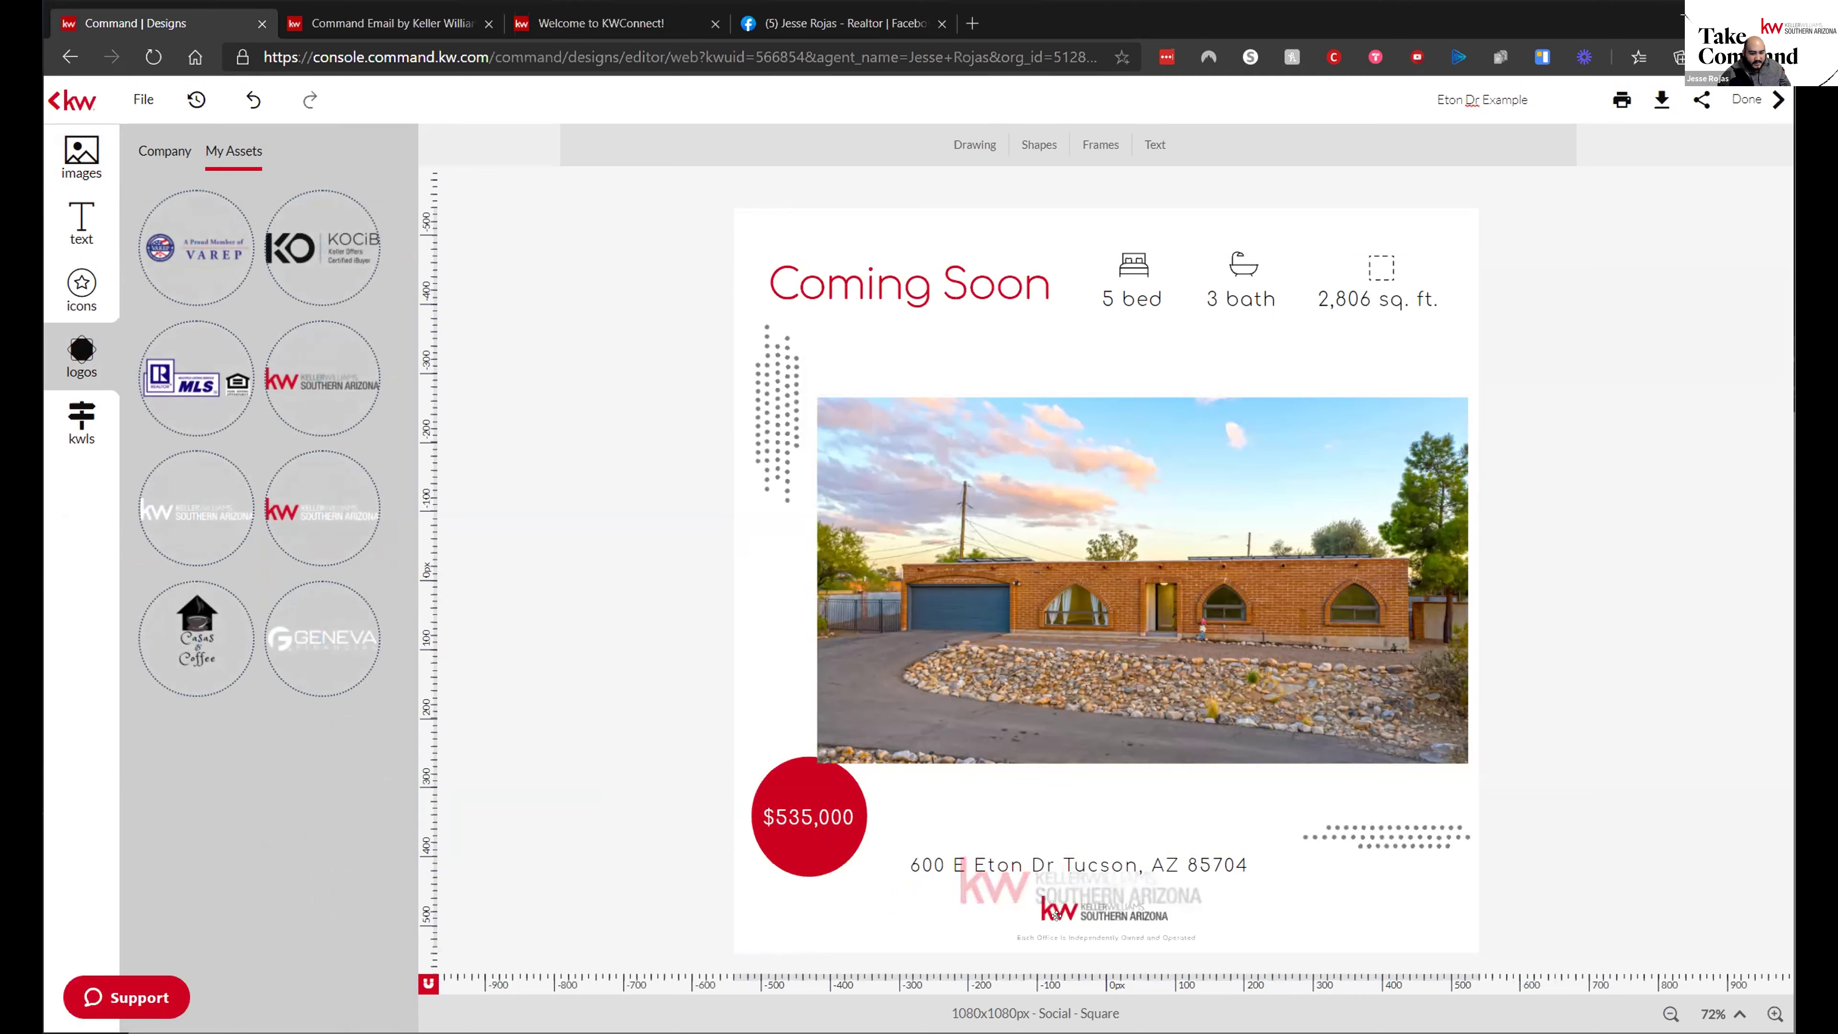
{"action": "left_click", "coordinate": [1008, 940]}
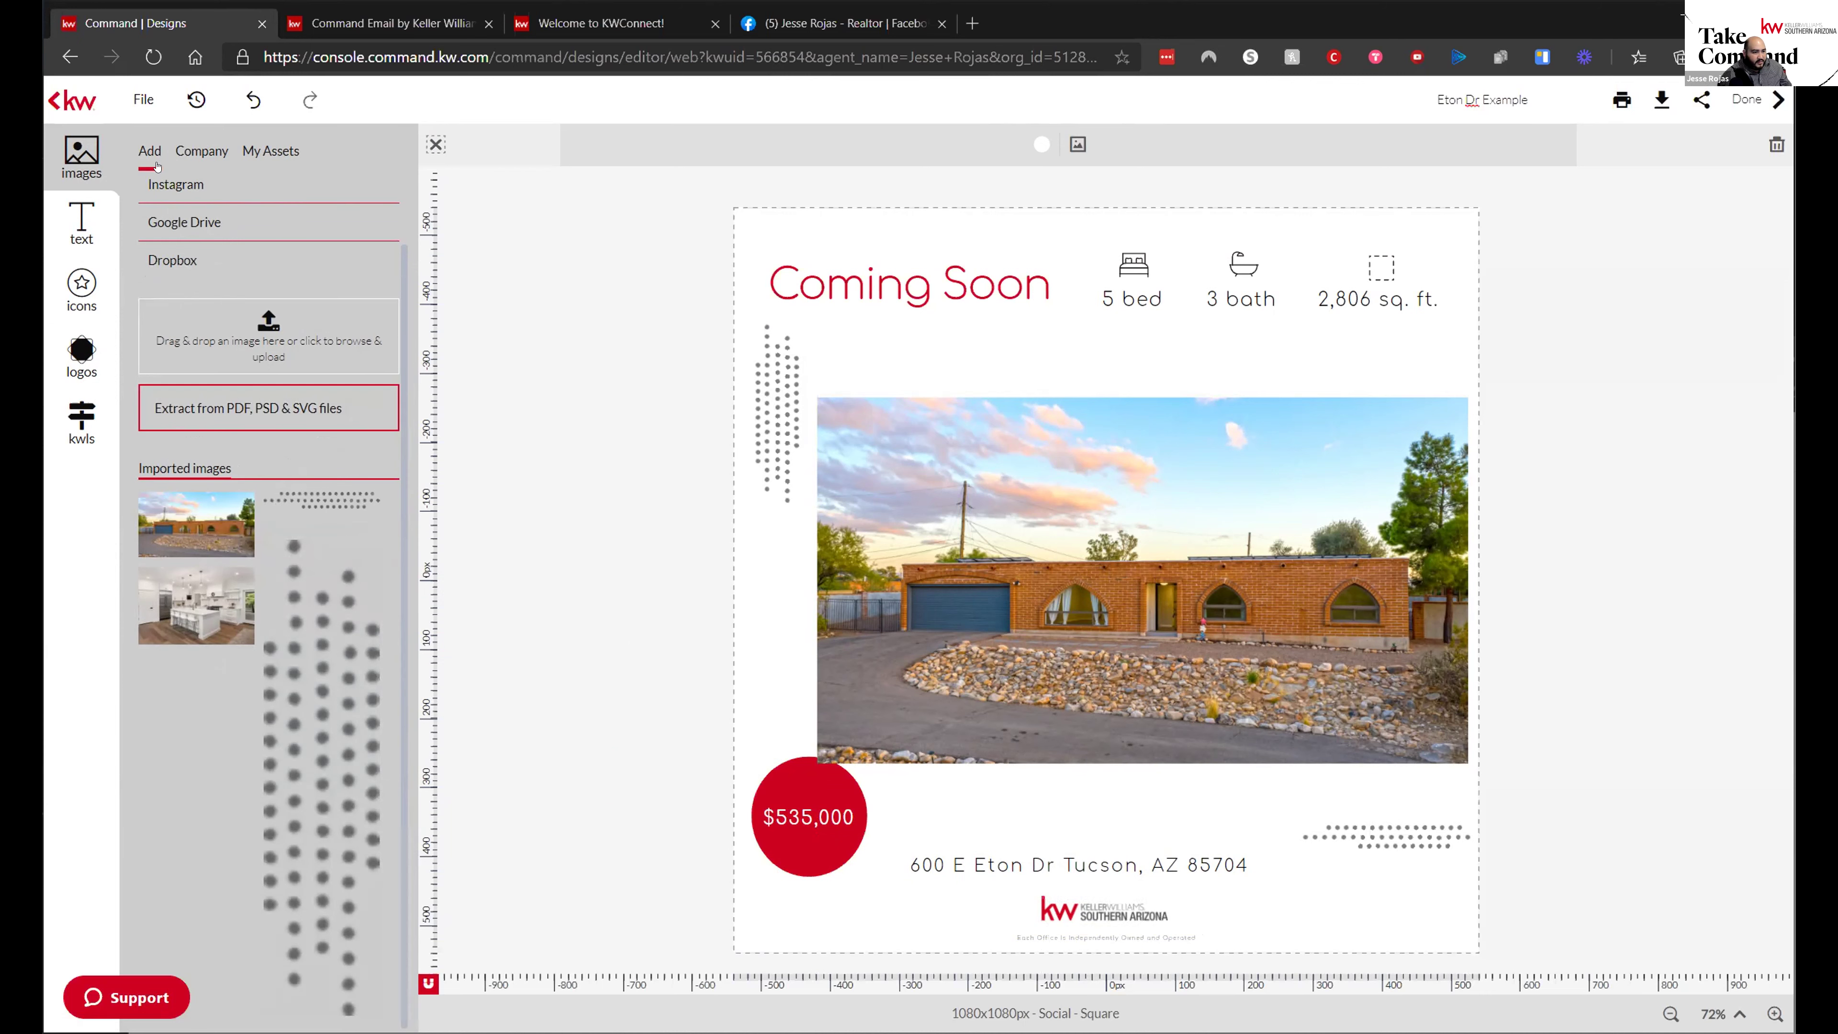
- Place the MLS/Realtor logo in the bottom-right corner and shrink it
{"action": "left_click", "coordinate": [81, 352]}
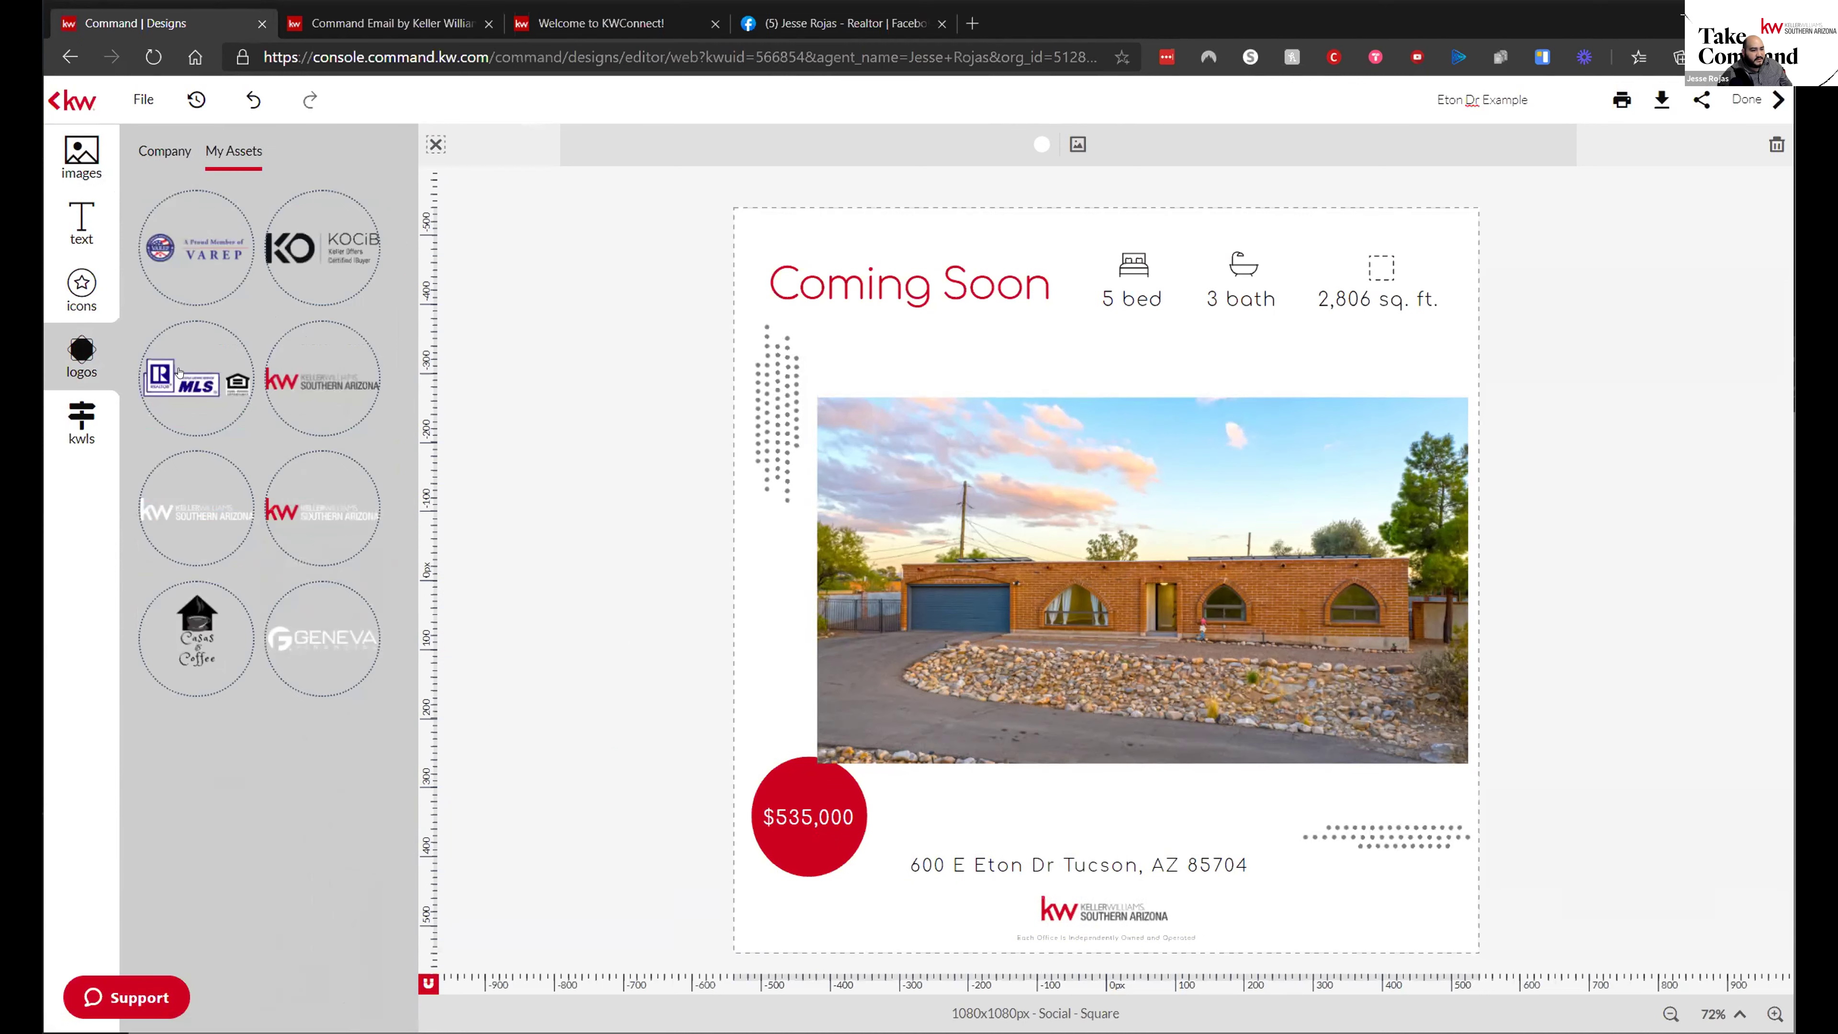
{"action": "left_click_drag", "start_coordinate": [174, 375], "coordinate": [1334, 918]}
{"action": "left_click_drag", "start_coordinate": [1476, 943], "coordinate": [1421, 918]}
{"action": "left_click", "coordinate": [1658, 773]}
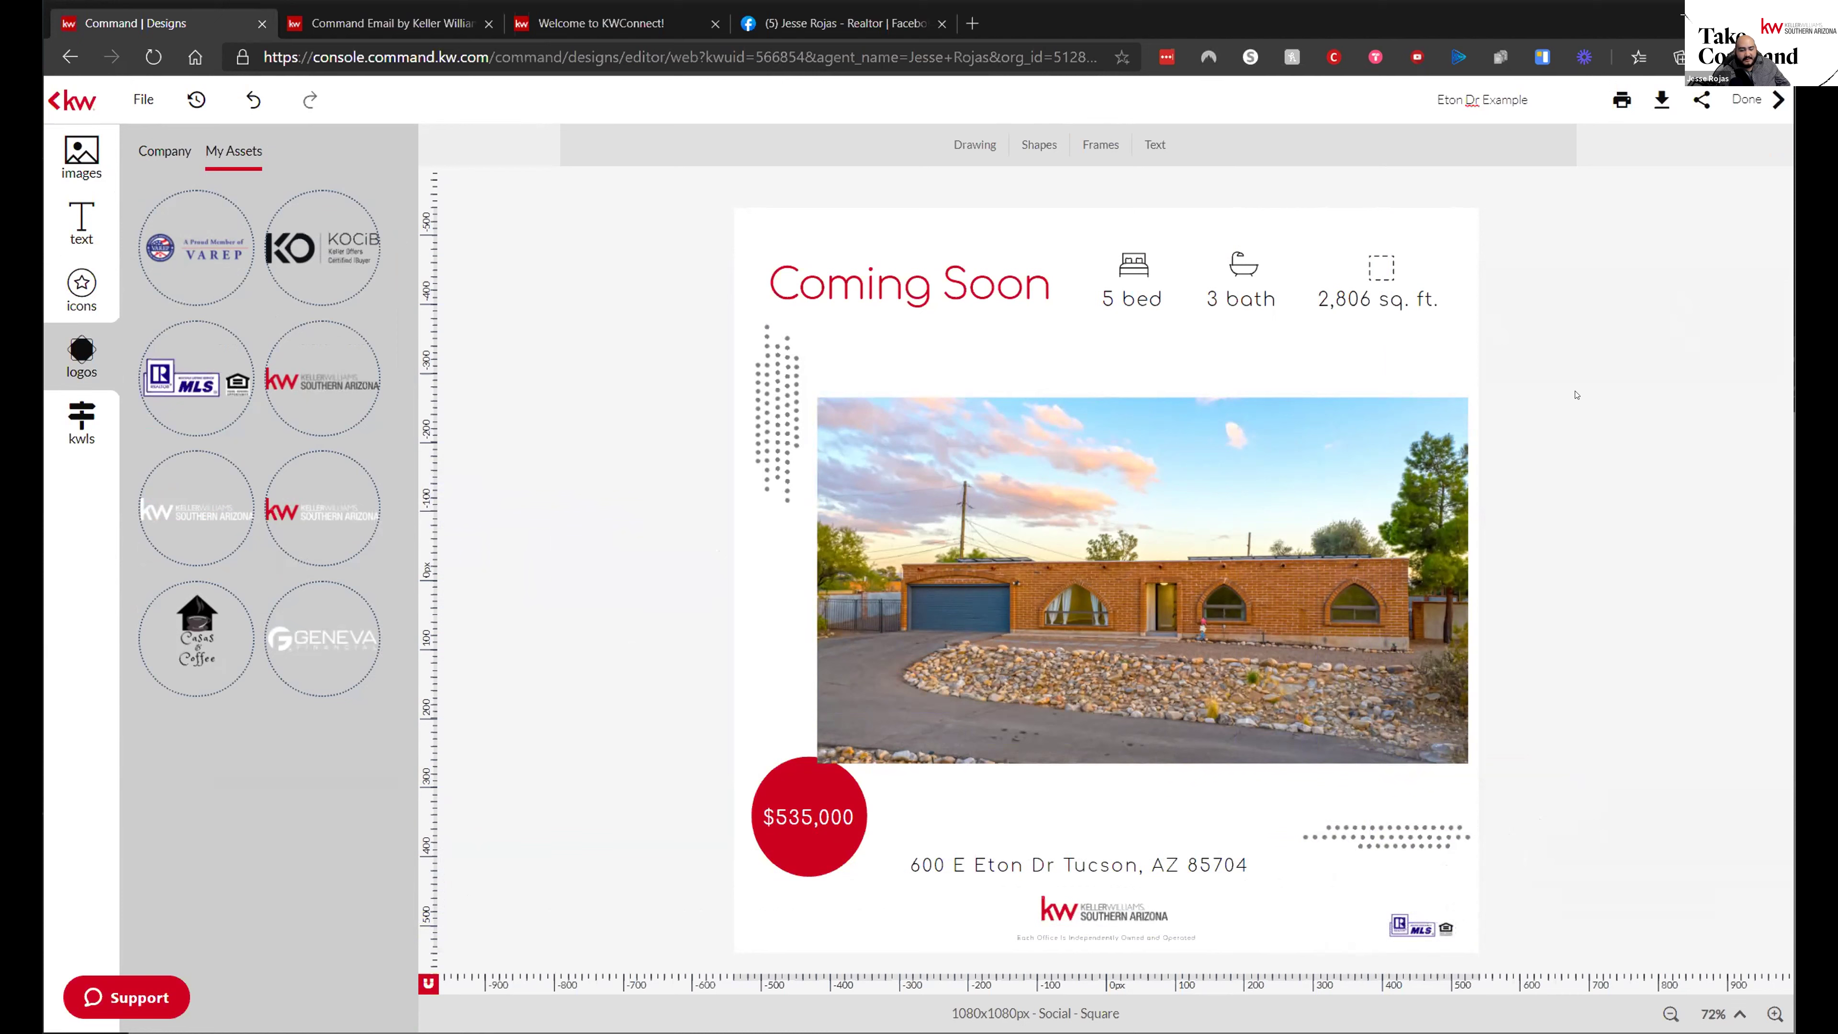
- Rename the design to 'Eton Dr. Example' by adding a period after Dr
{"action": "left_click", "coordinate": [1482, 99]}
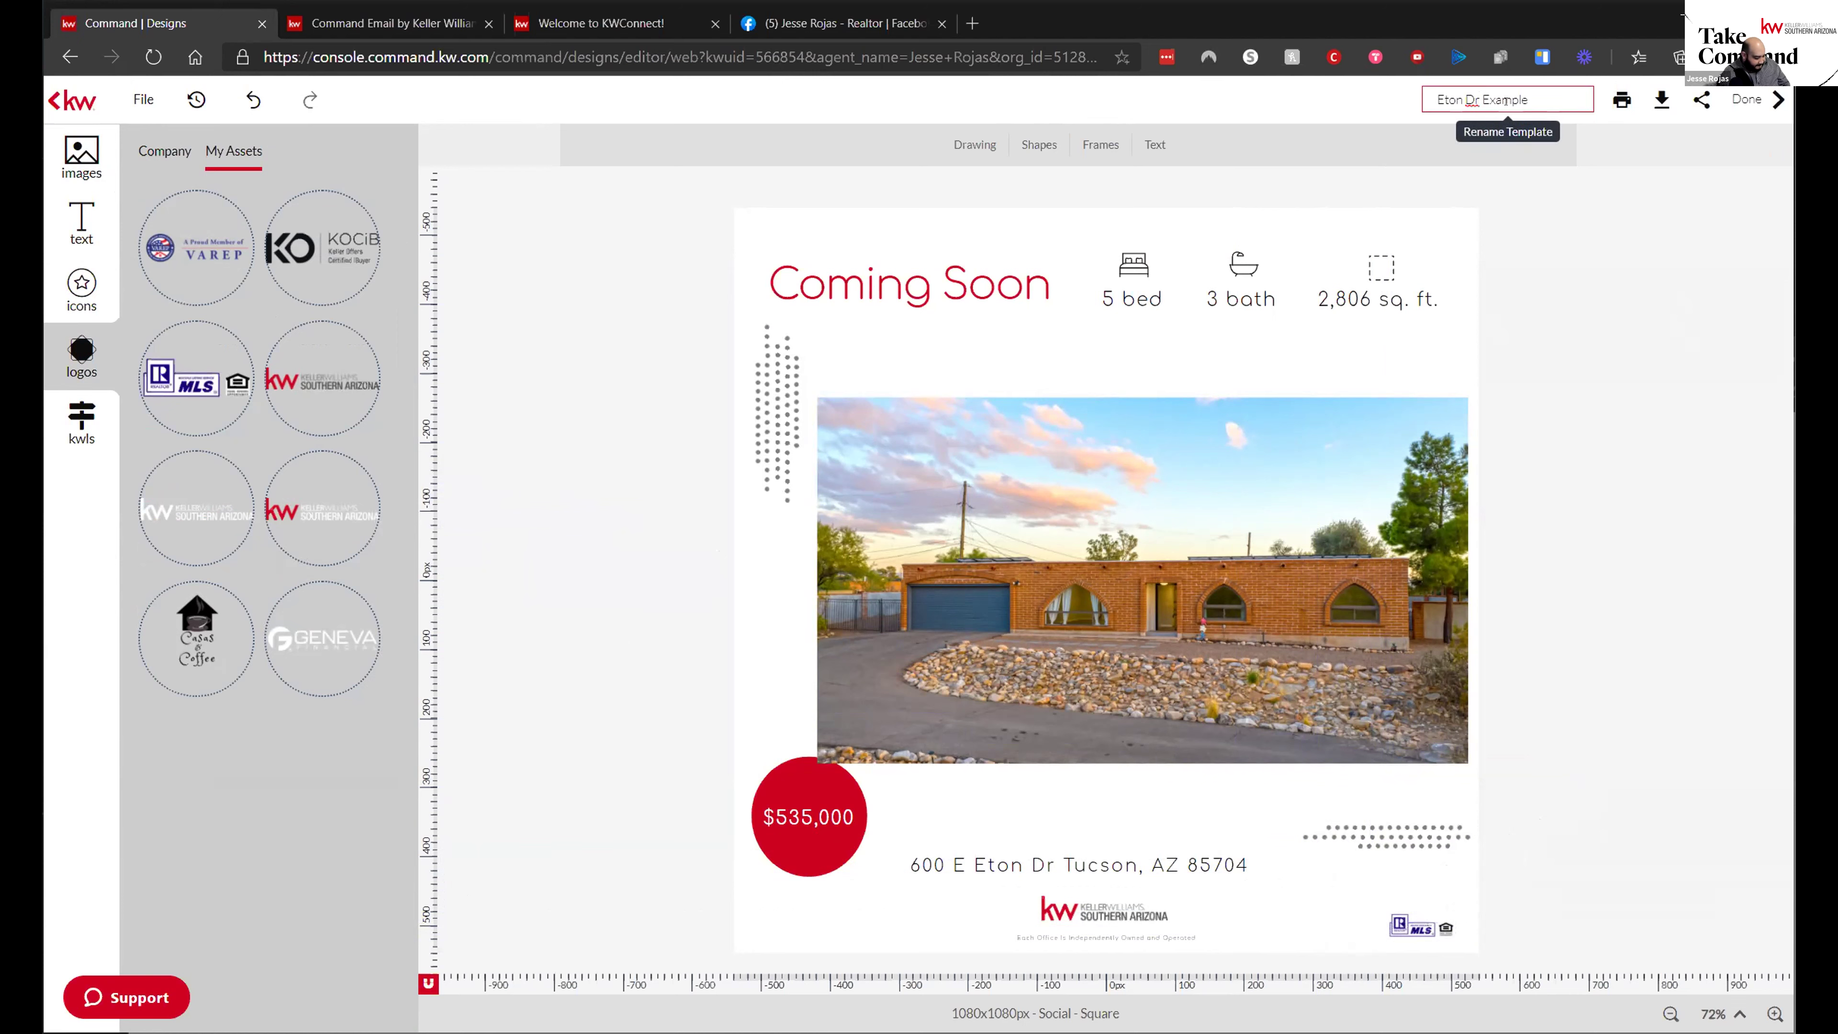
{"action": "type", "text": "."}
{"action": "left_click", "coordinate": [1694, 368]}
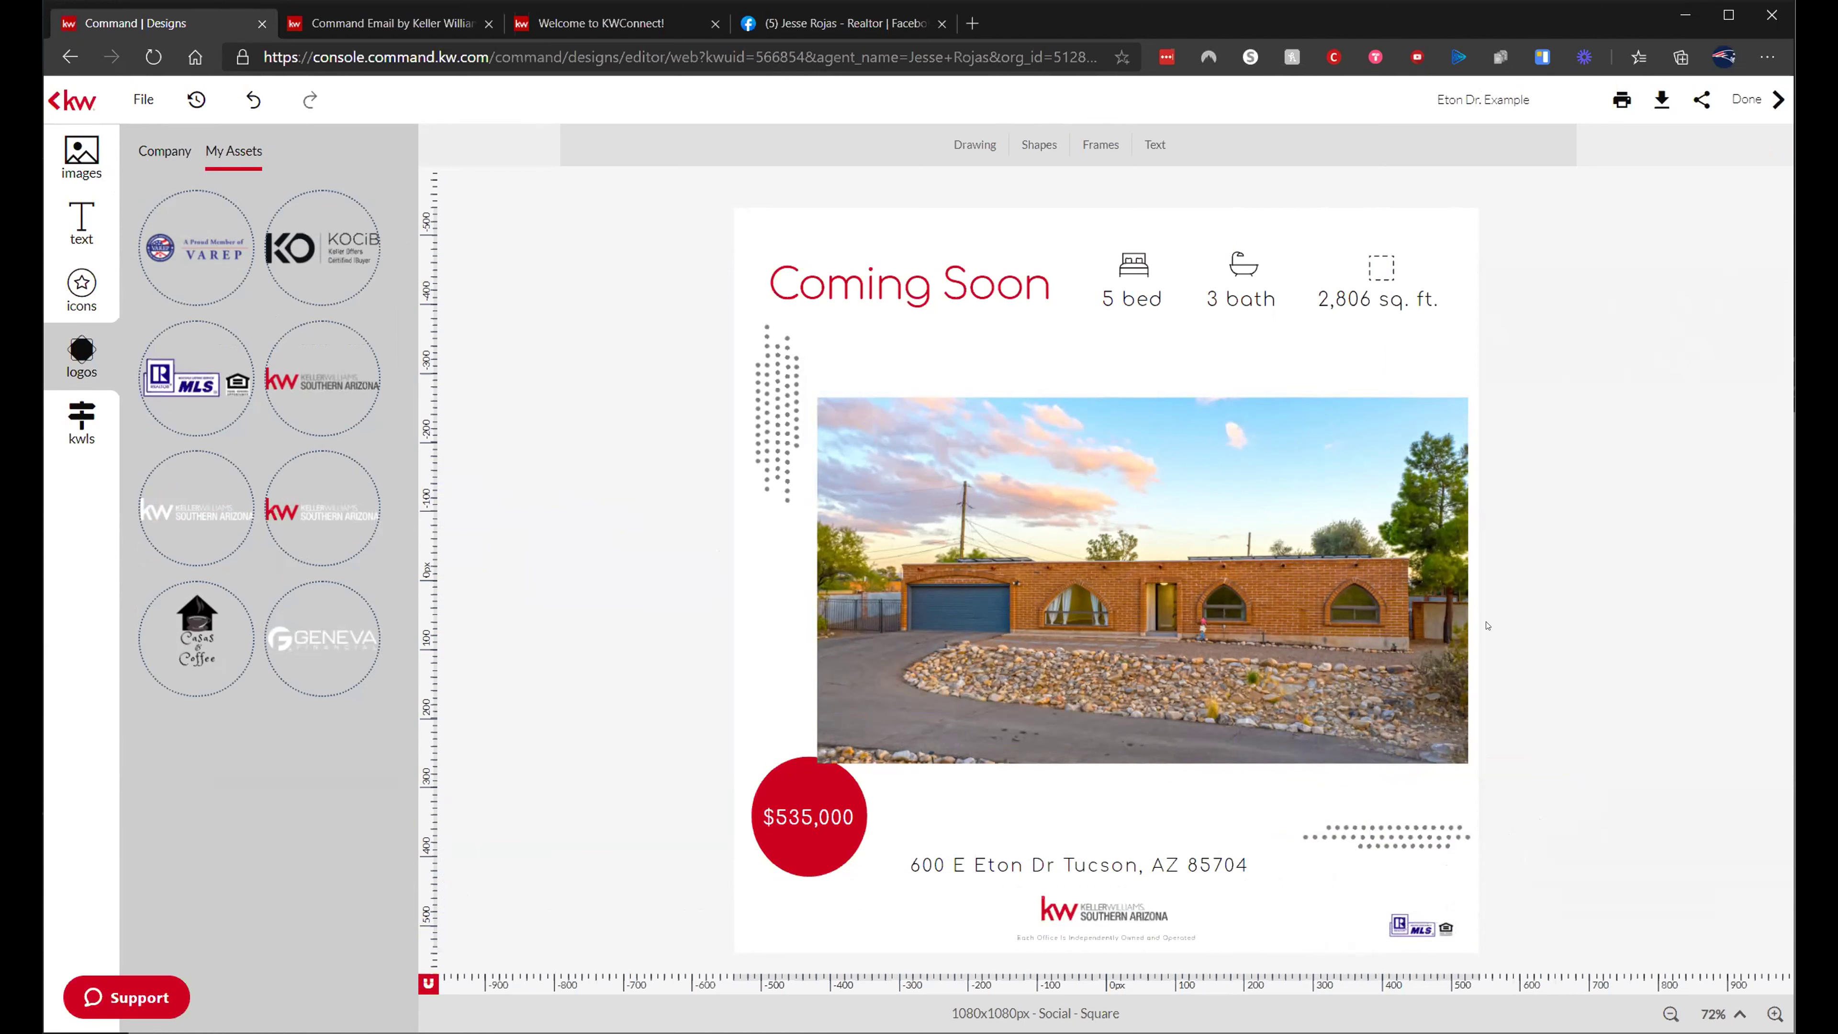
- Enlarge the KW logo and the MLS/Realtor logo along the bottom, then save the design
{"action": "left_click", "coordinate": [1065, 907]}
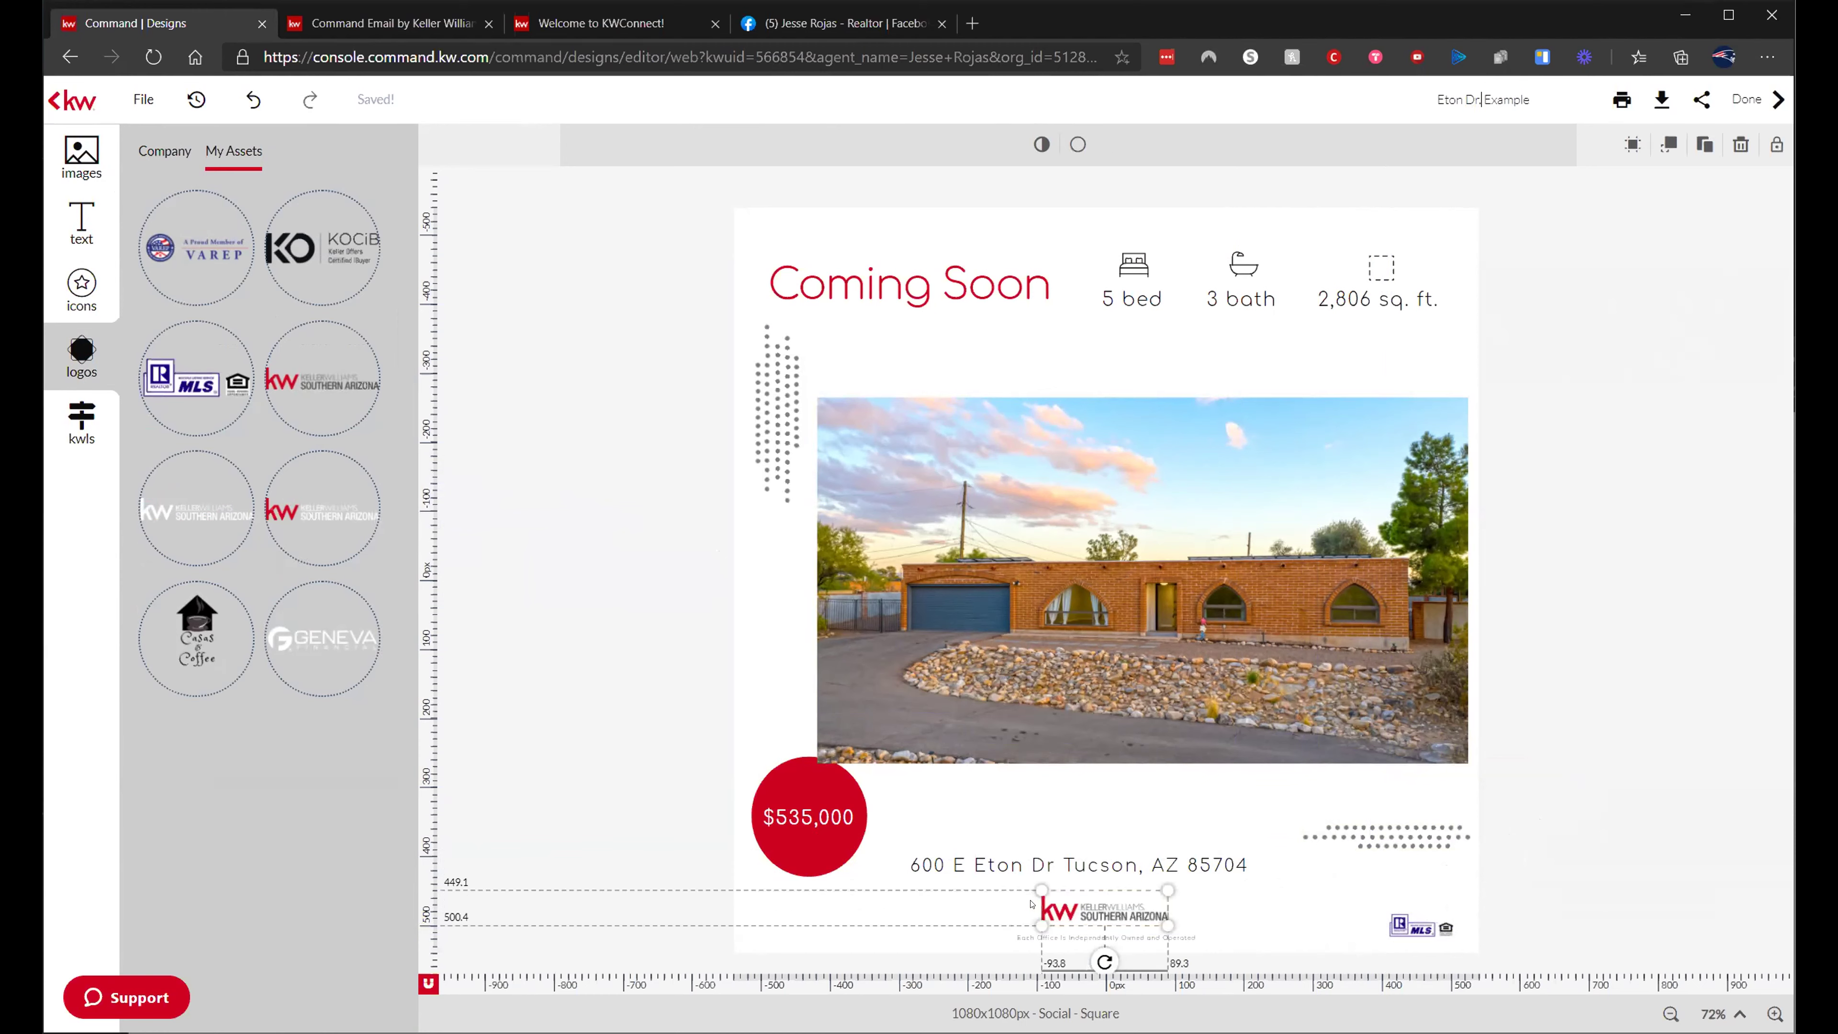
{"action": "left_click_drag", "start_coordinate": [1035, 891], "coordinate": [982, 874]}
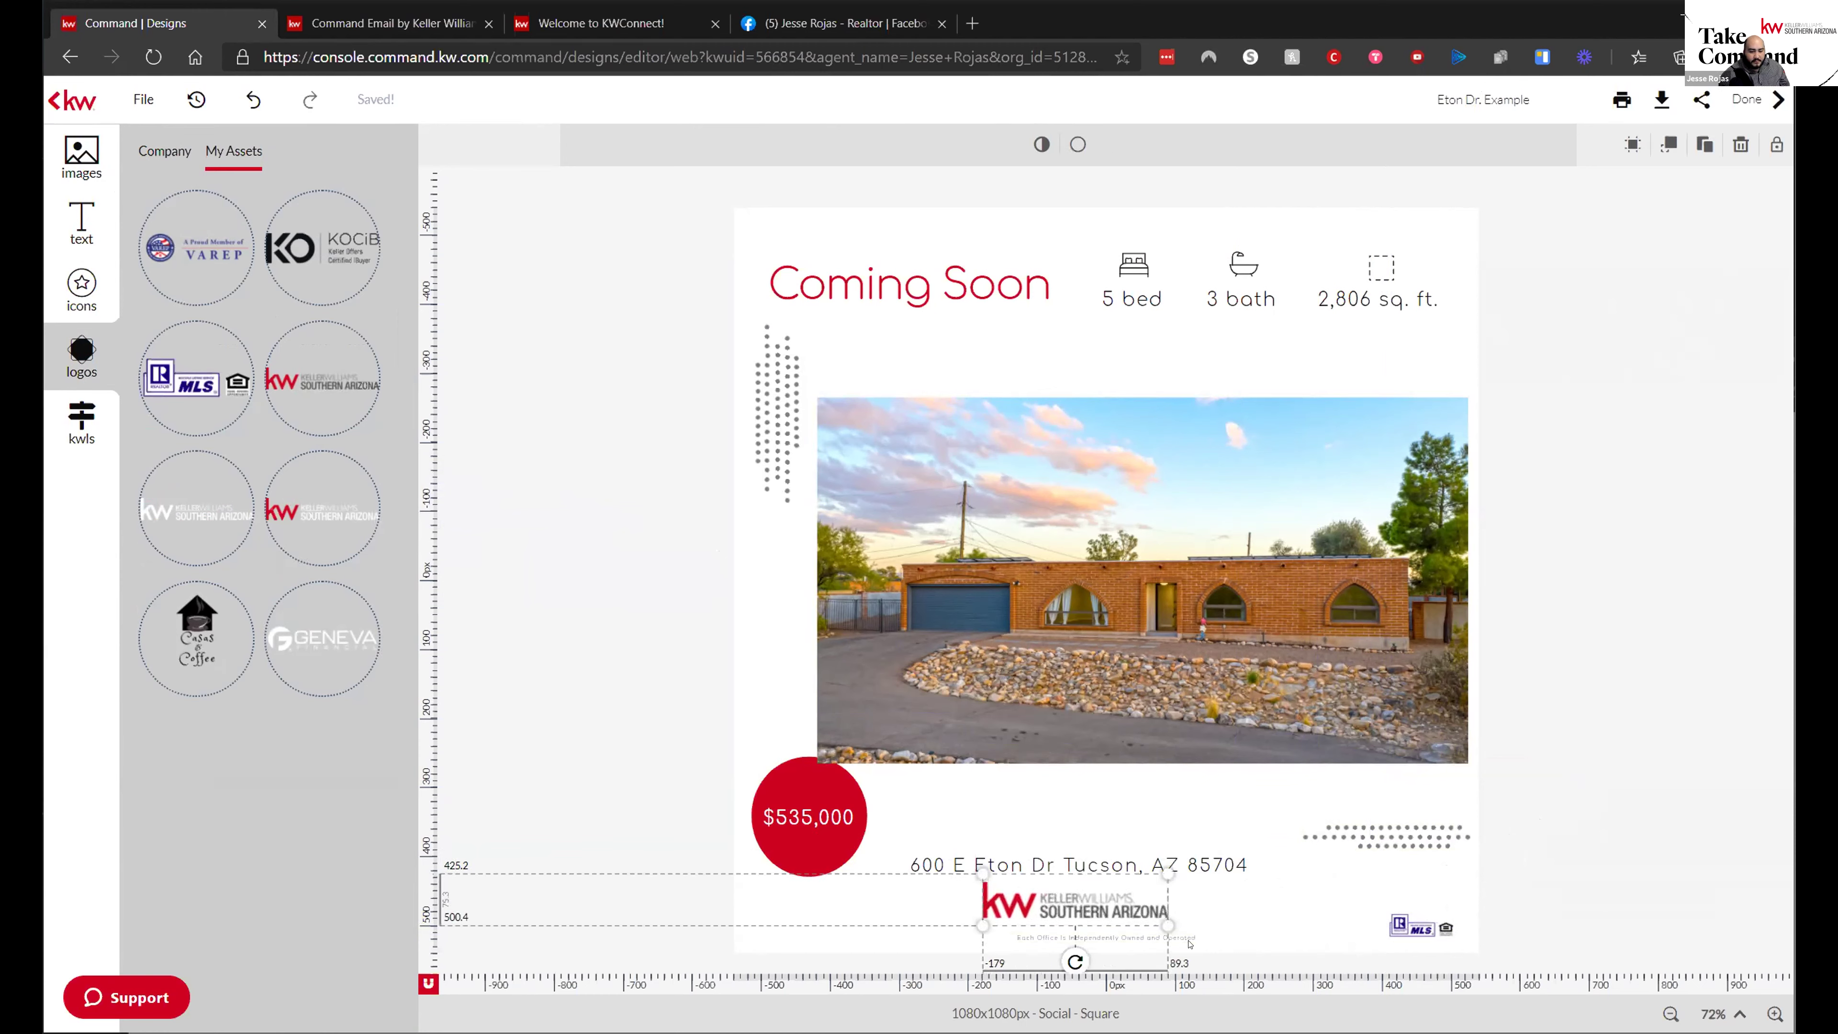
{"action": "left_click_drag", "start_coordinate": [1167, 925], "coordinate": [1200, 935]}
{"action": "left_click", "coordinate": [1273, 895]}
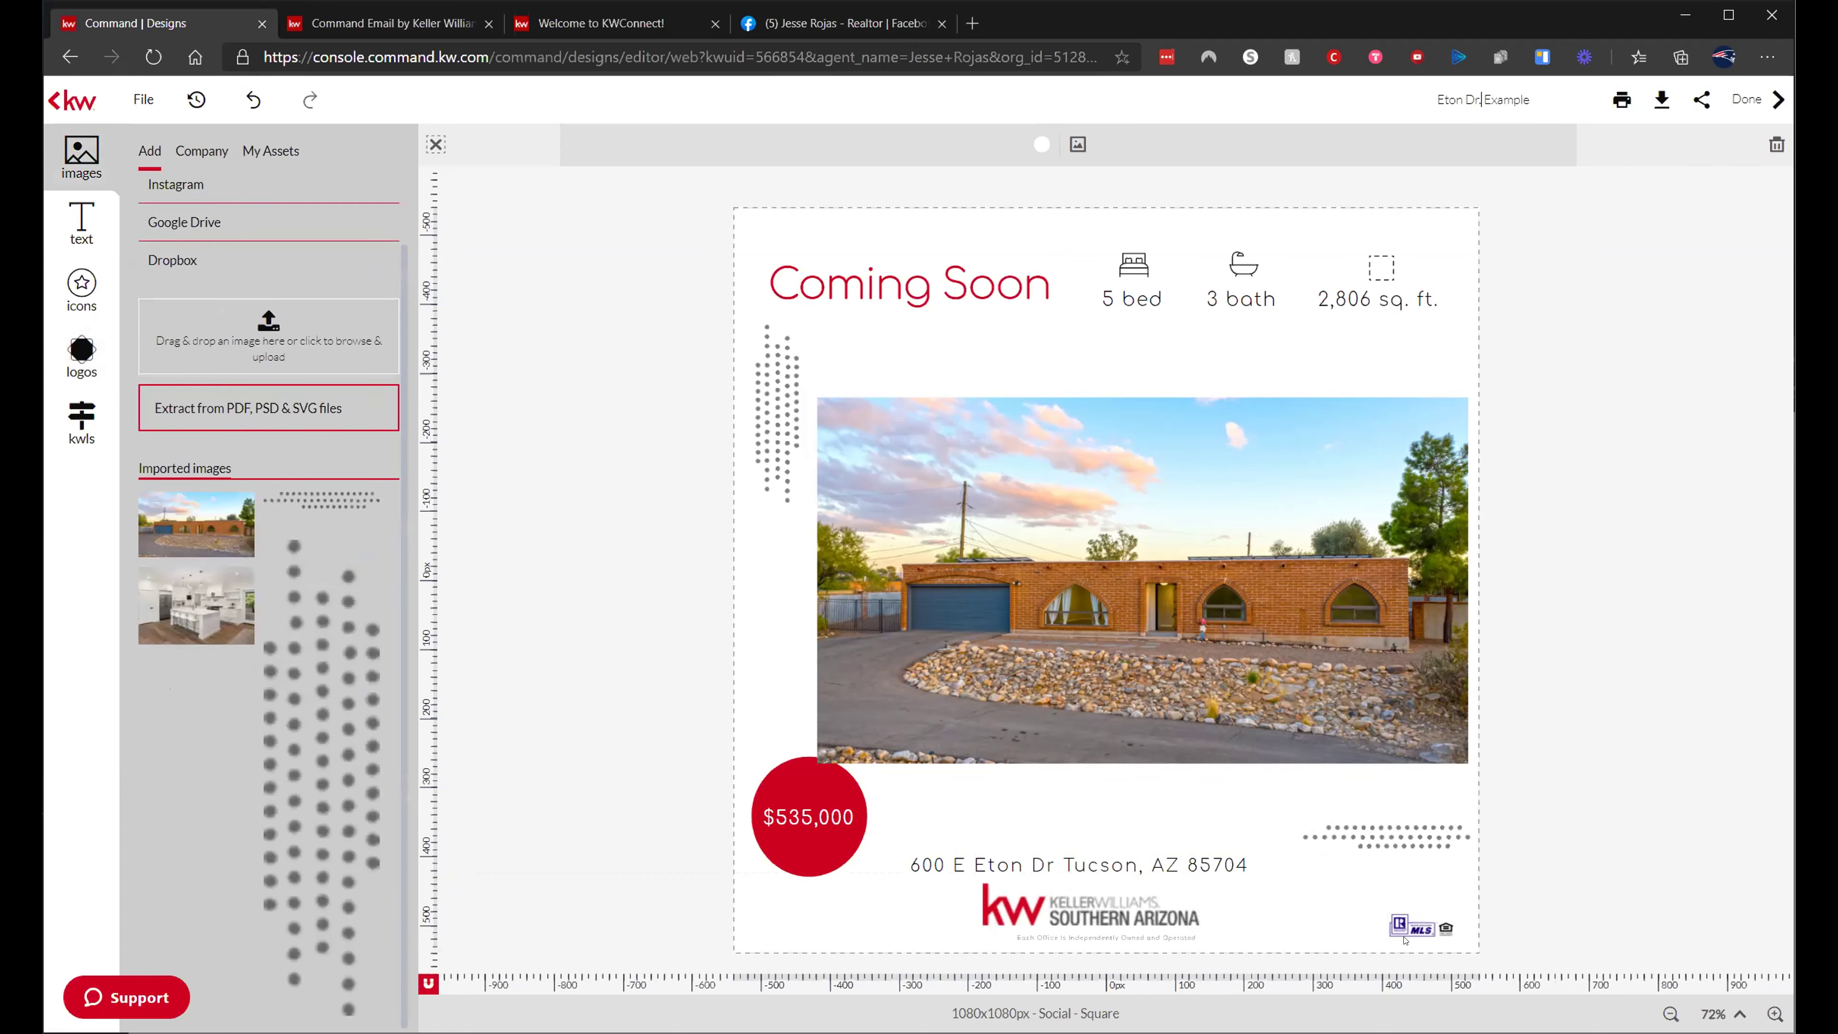
{"action": "left_click", "coordinate": [1389, 918]}
{"action": "left_click_drag", "start_coordinate": [1385, 911], "coordinate": [1409, 918]}
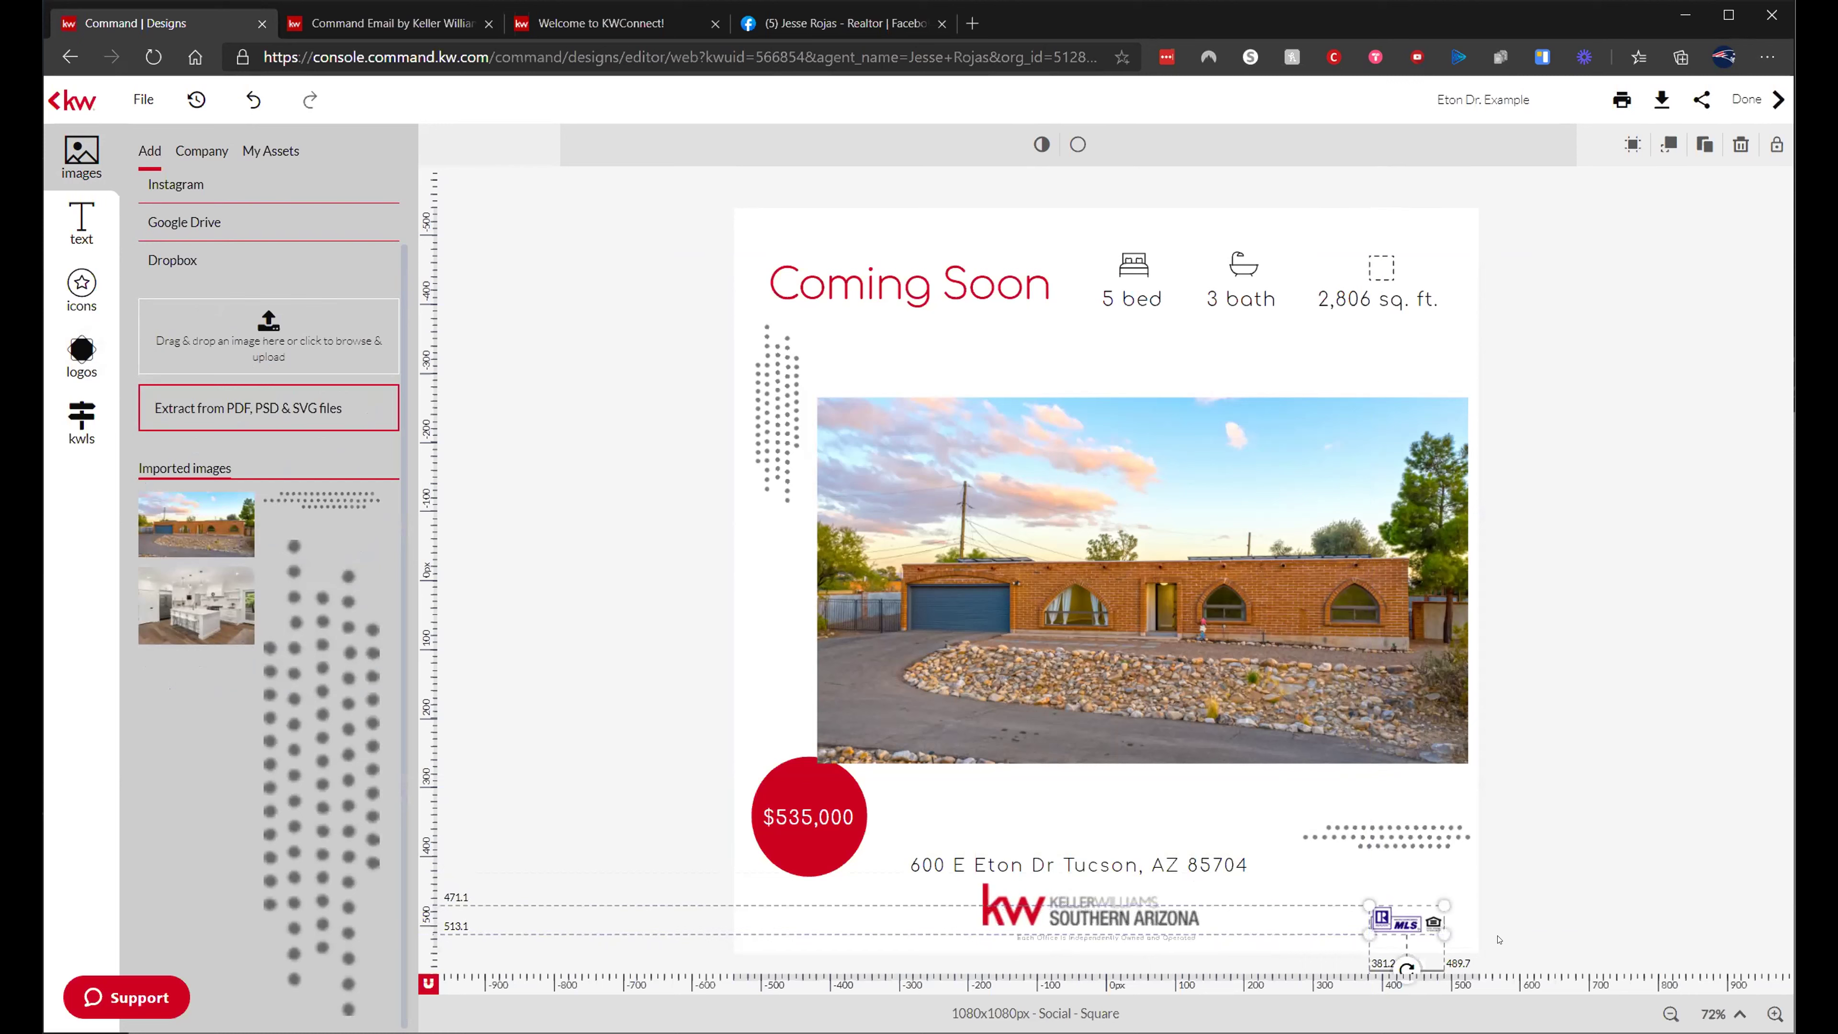
{"action": "left_click", "coordinate": [1623, 833]}
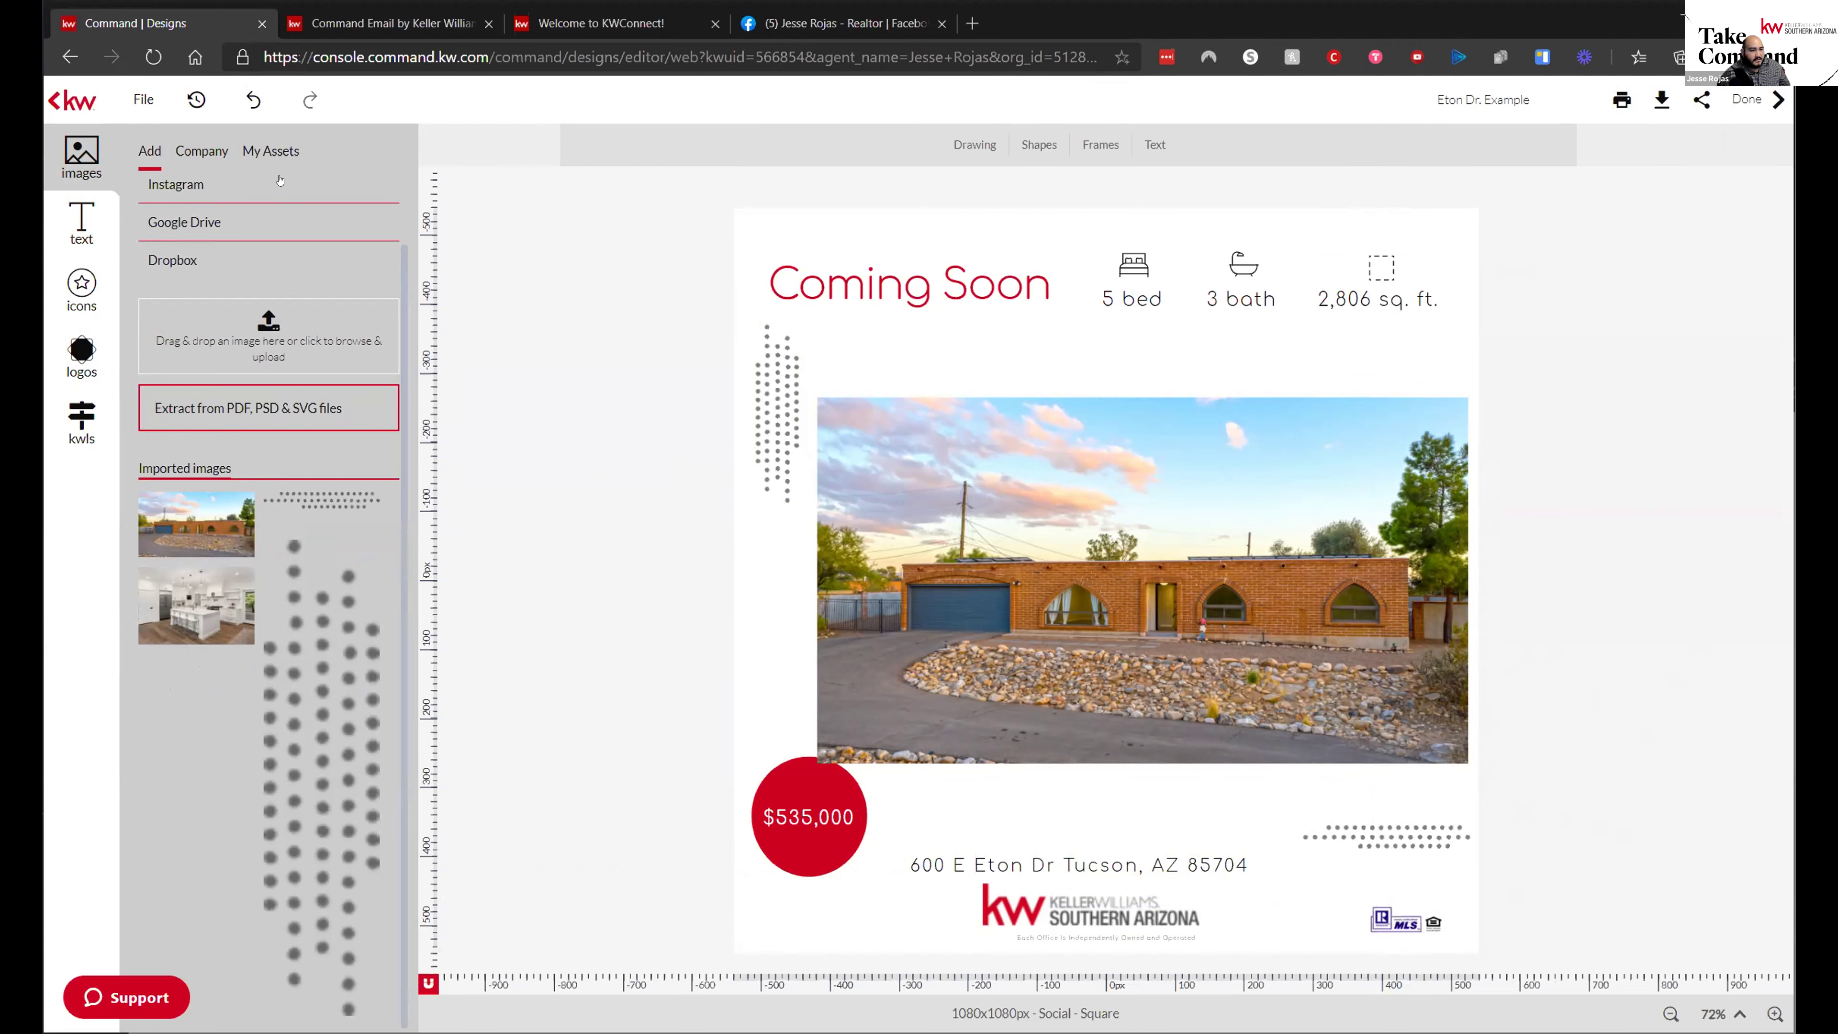
{"action": "left_click", "coordinate": [134, 100]}
{"action": "left_click", "coordinate": [160, 131]}
- From the Command Email tab, load agent.kw.com by entering 'agent' in the address bar
{"action": "left_click", "coordinate": [384, 23]}
{"action": "left_click", "coordinate": [164, 24]}
{"action": "left_click", "coordinate": [383, 22]}
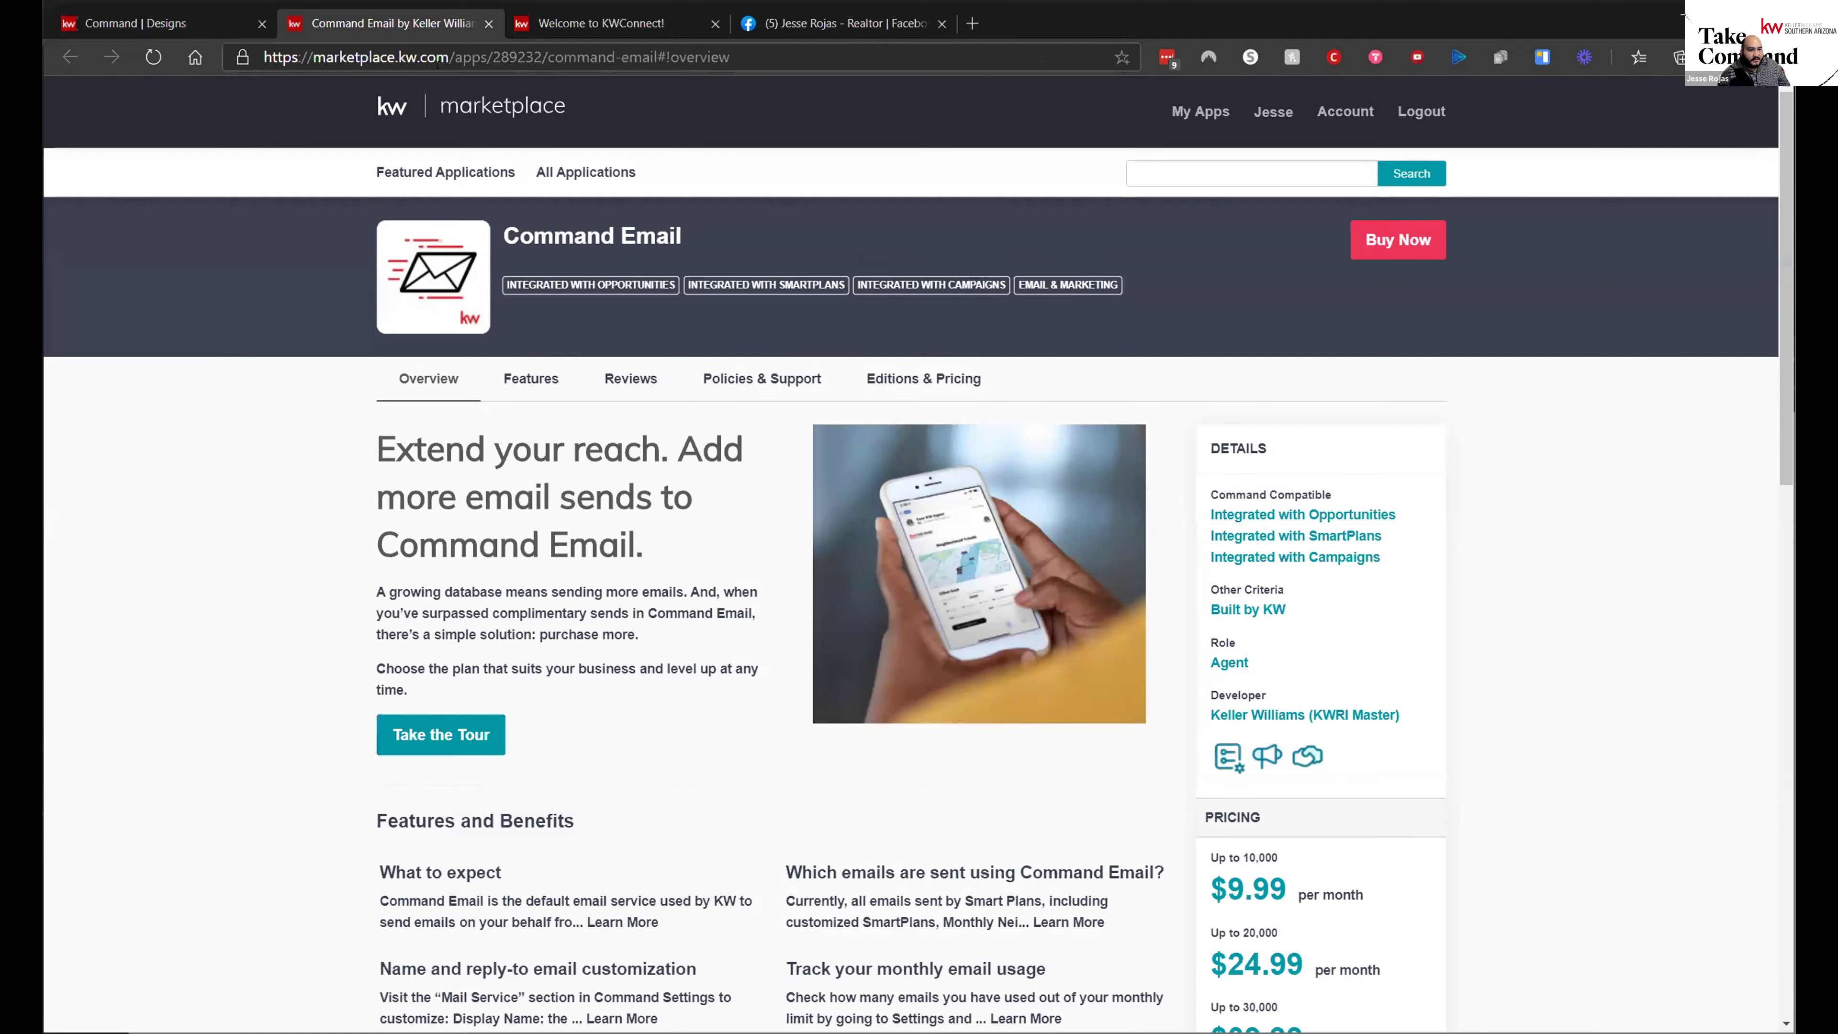
{"action": "left_click", "coordinate": [600, 23]}
{"action": "left_click", "coordinate": [383, 23]}
{"action": "left_click", "coordinate": [352, 63]}
{"action": "type", "text": "agent"}
{"action": "key", "text": "Return"}
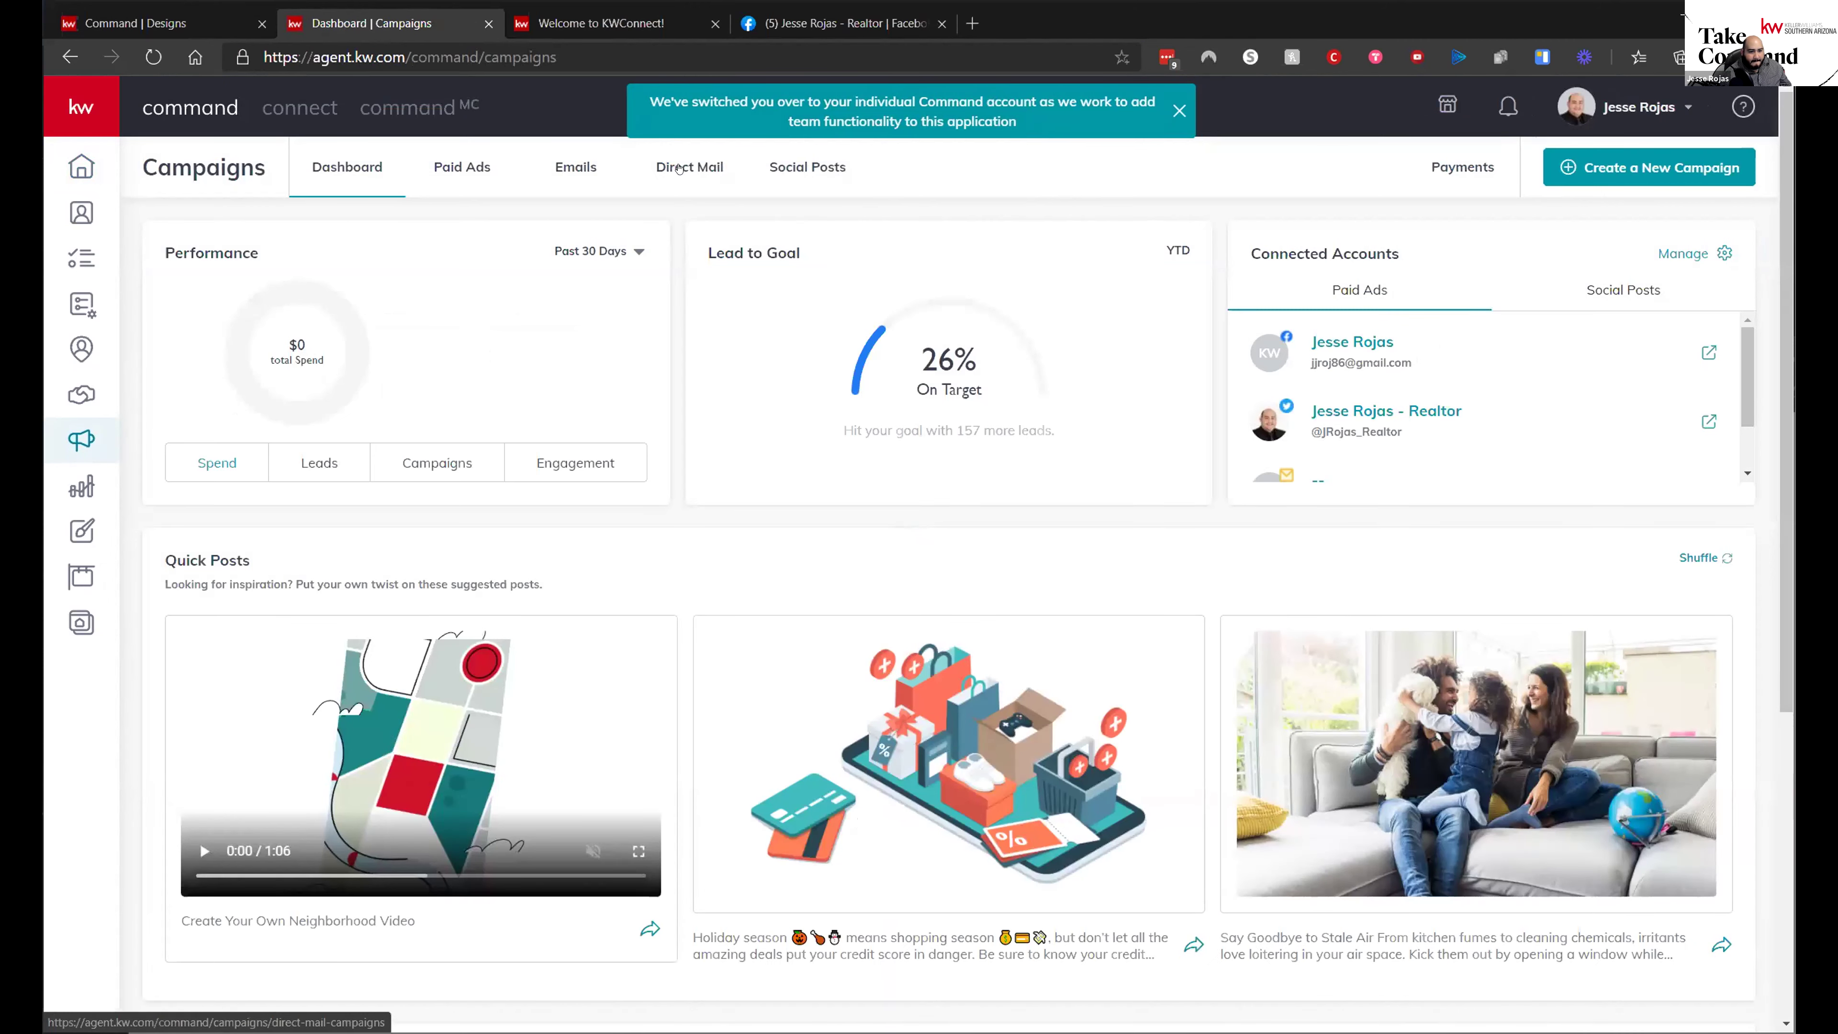
- Set up a new Social Ad campaign with the Other goal, named "Robin's Test"
{"action": "left_click", "coordinate": [1650, 167]}
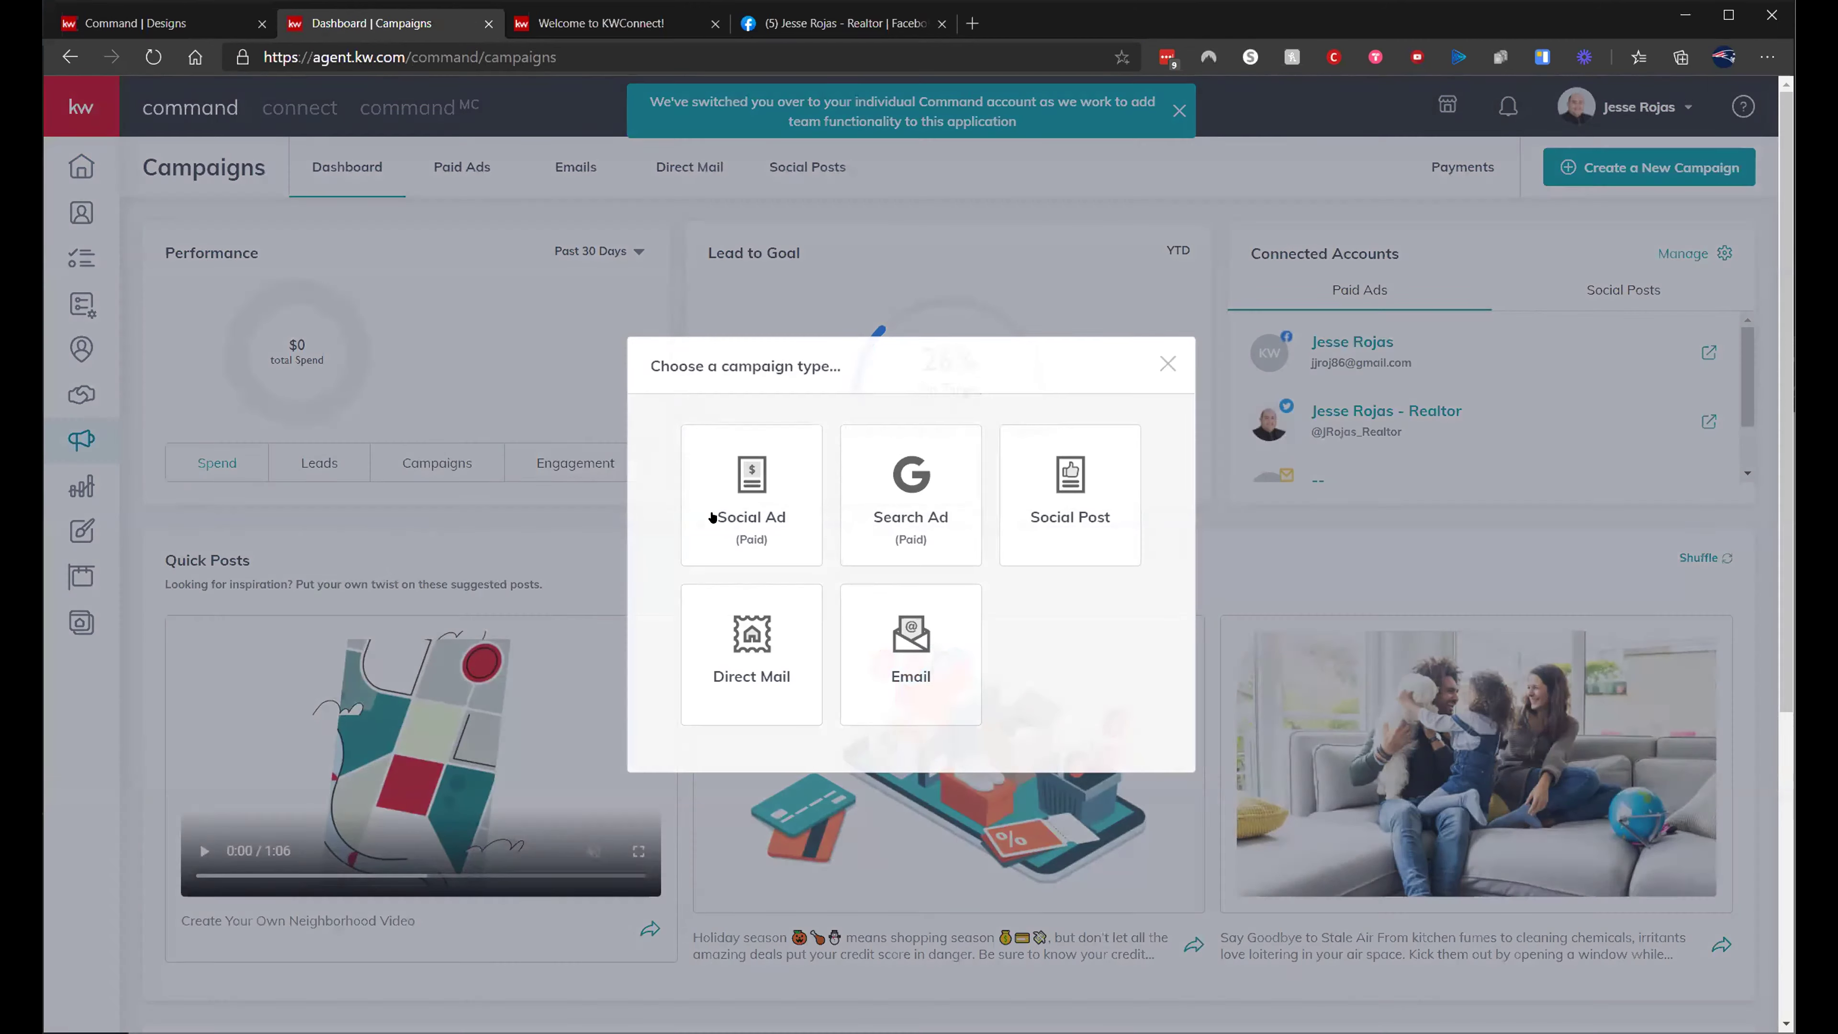
{"action": "left_click", "coordinate": [714, 517]}
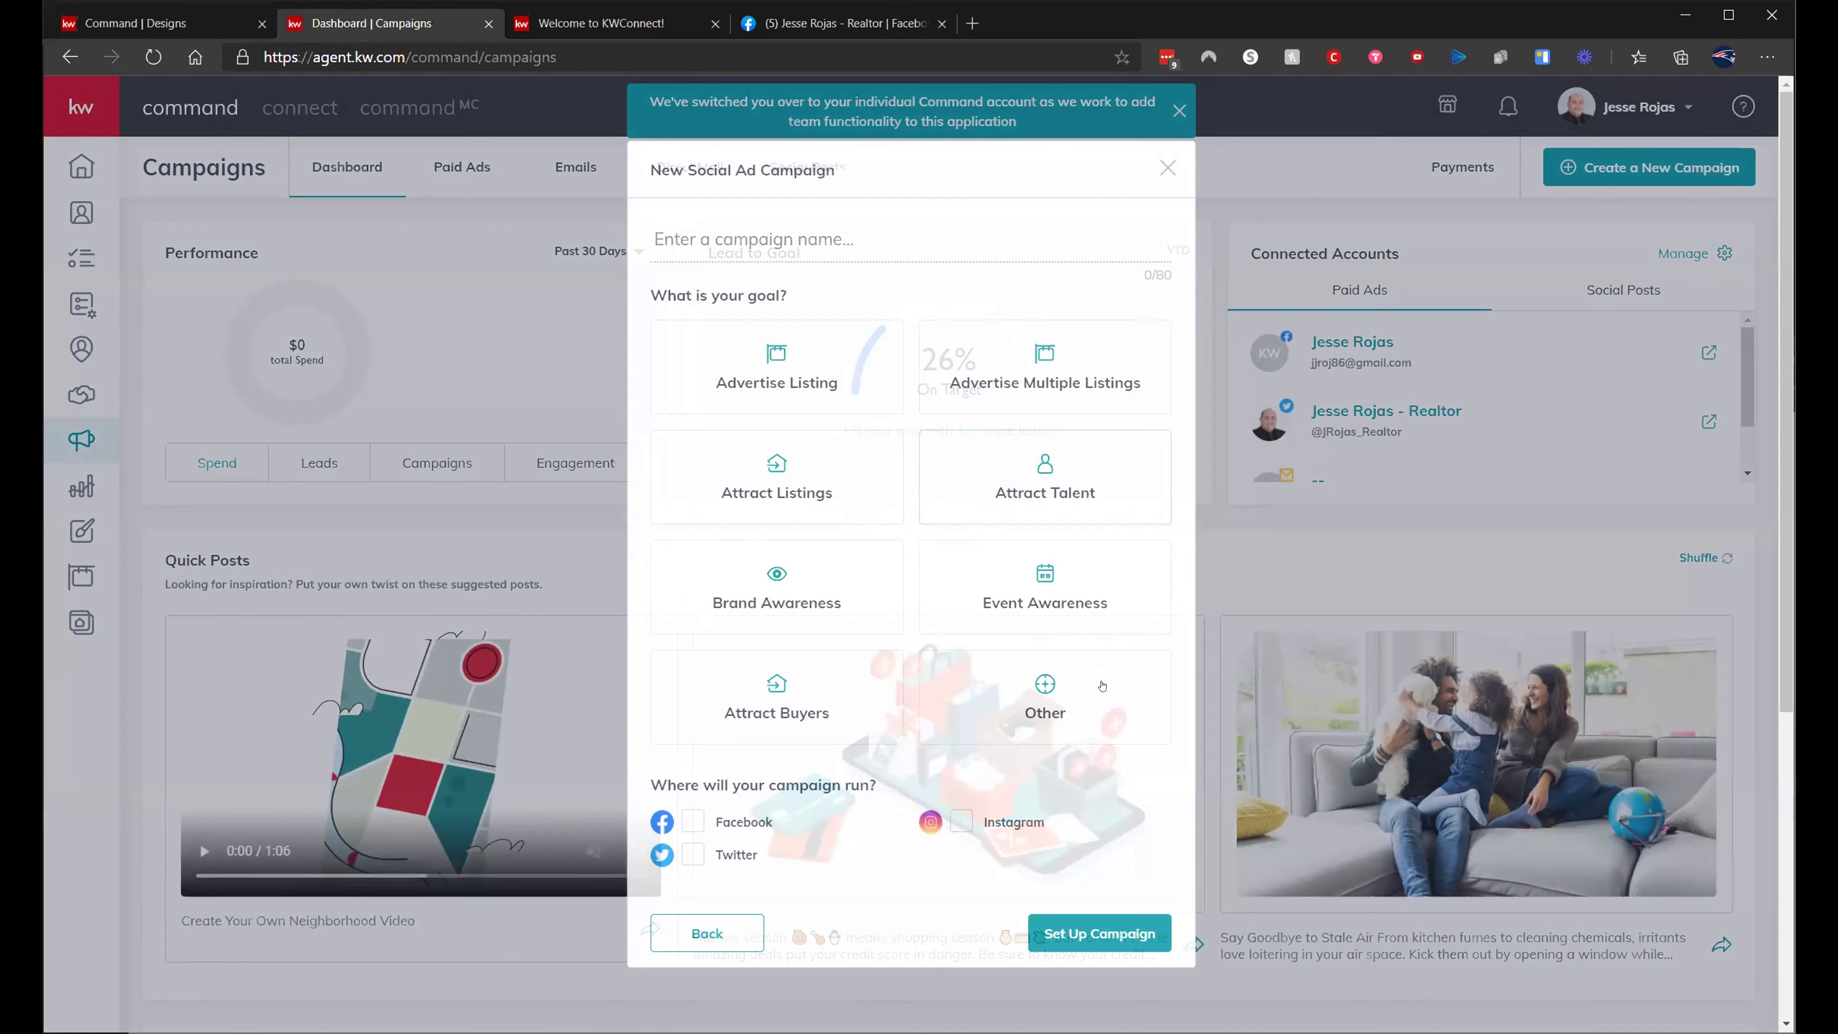
{"action": "left_click", "coordinate": [1102, 686]}
{"action": "type", "text": "Rob"}
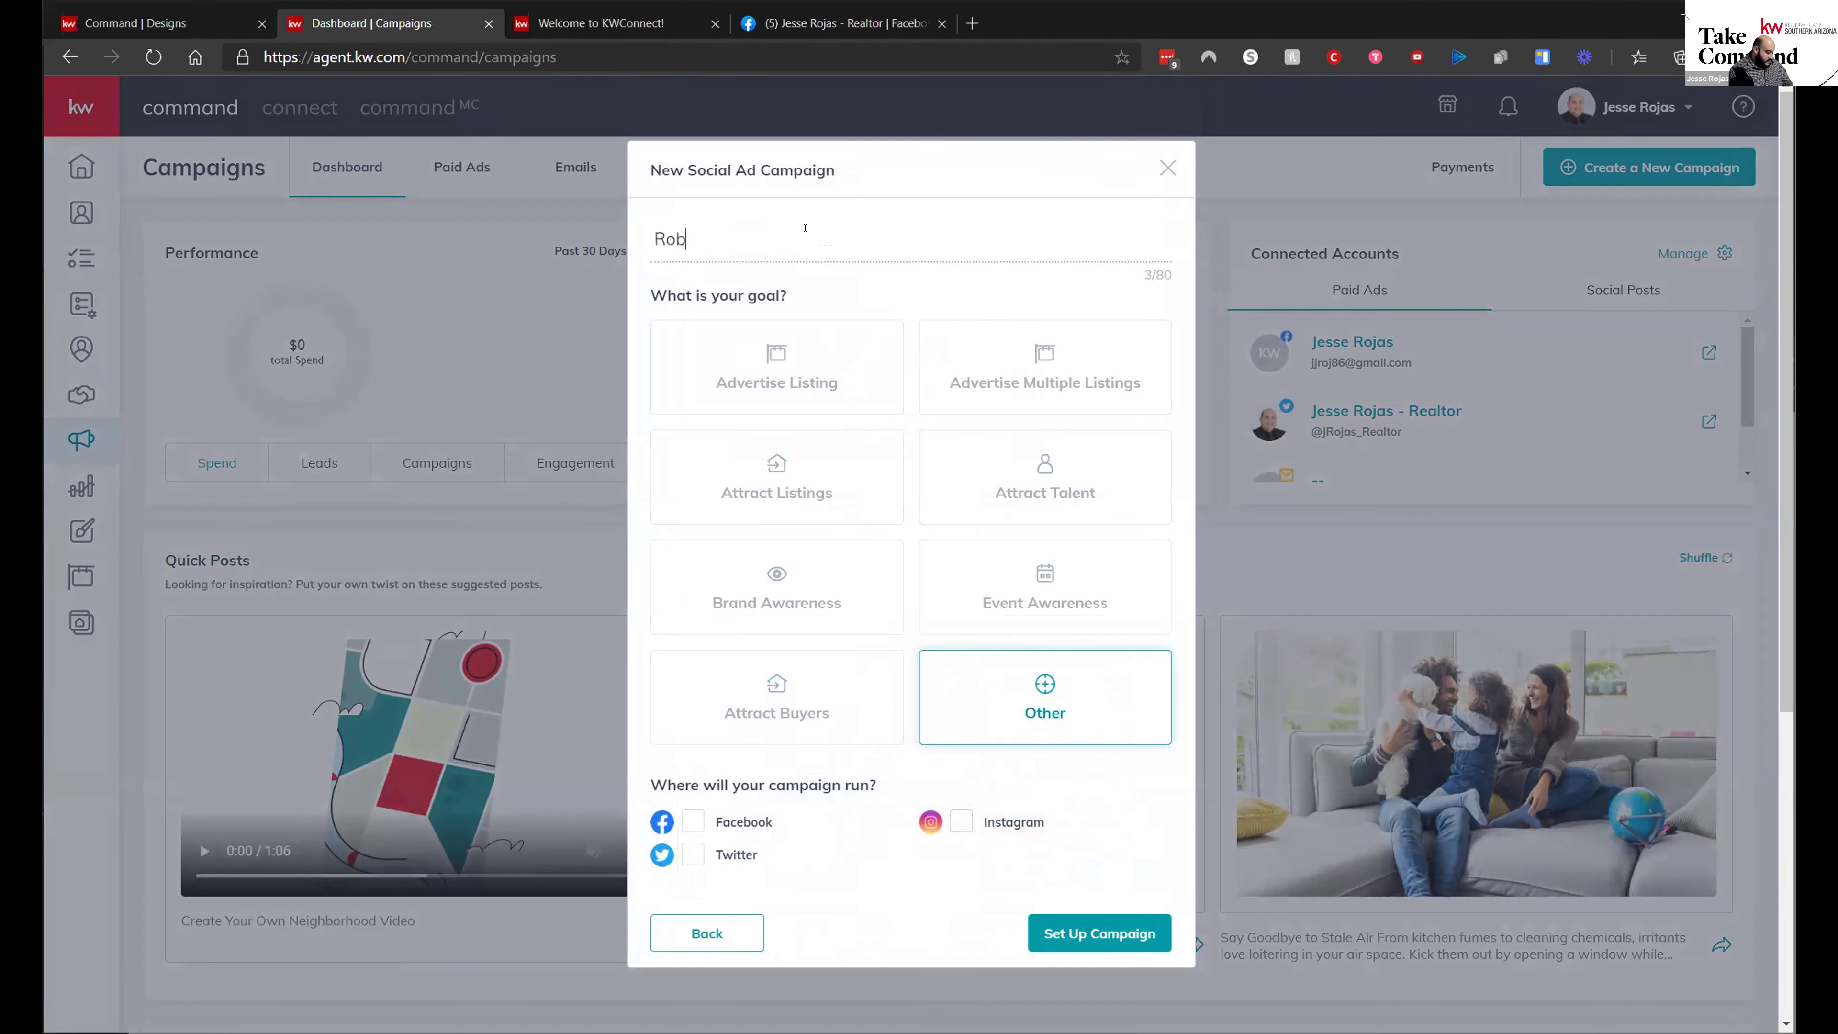
{"action": "type", "text": "in's TEst"}
{"action": "key", "text": "BackSpace"}
{"action": "key", "text": "BackSpace"}
{"action": "key", "text": "BackSpace"}
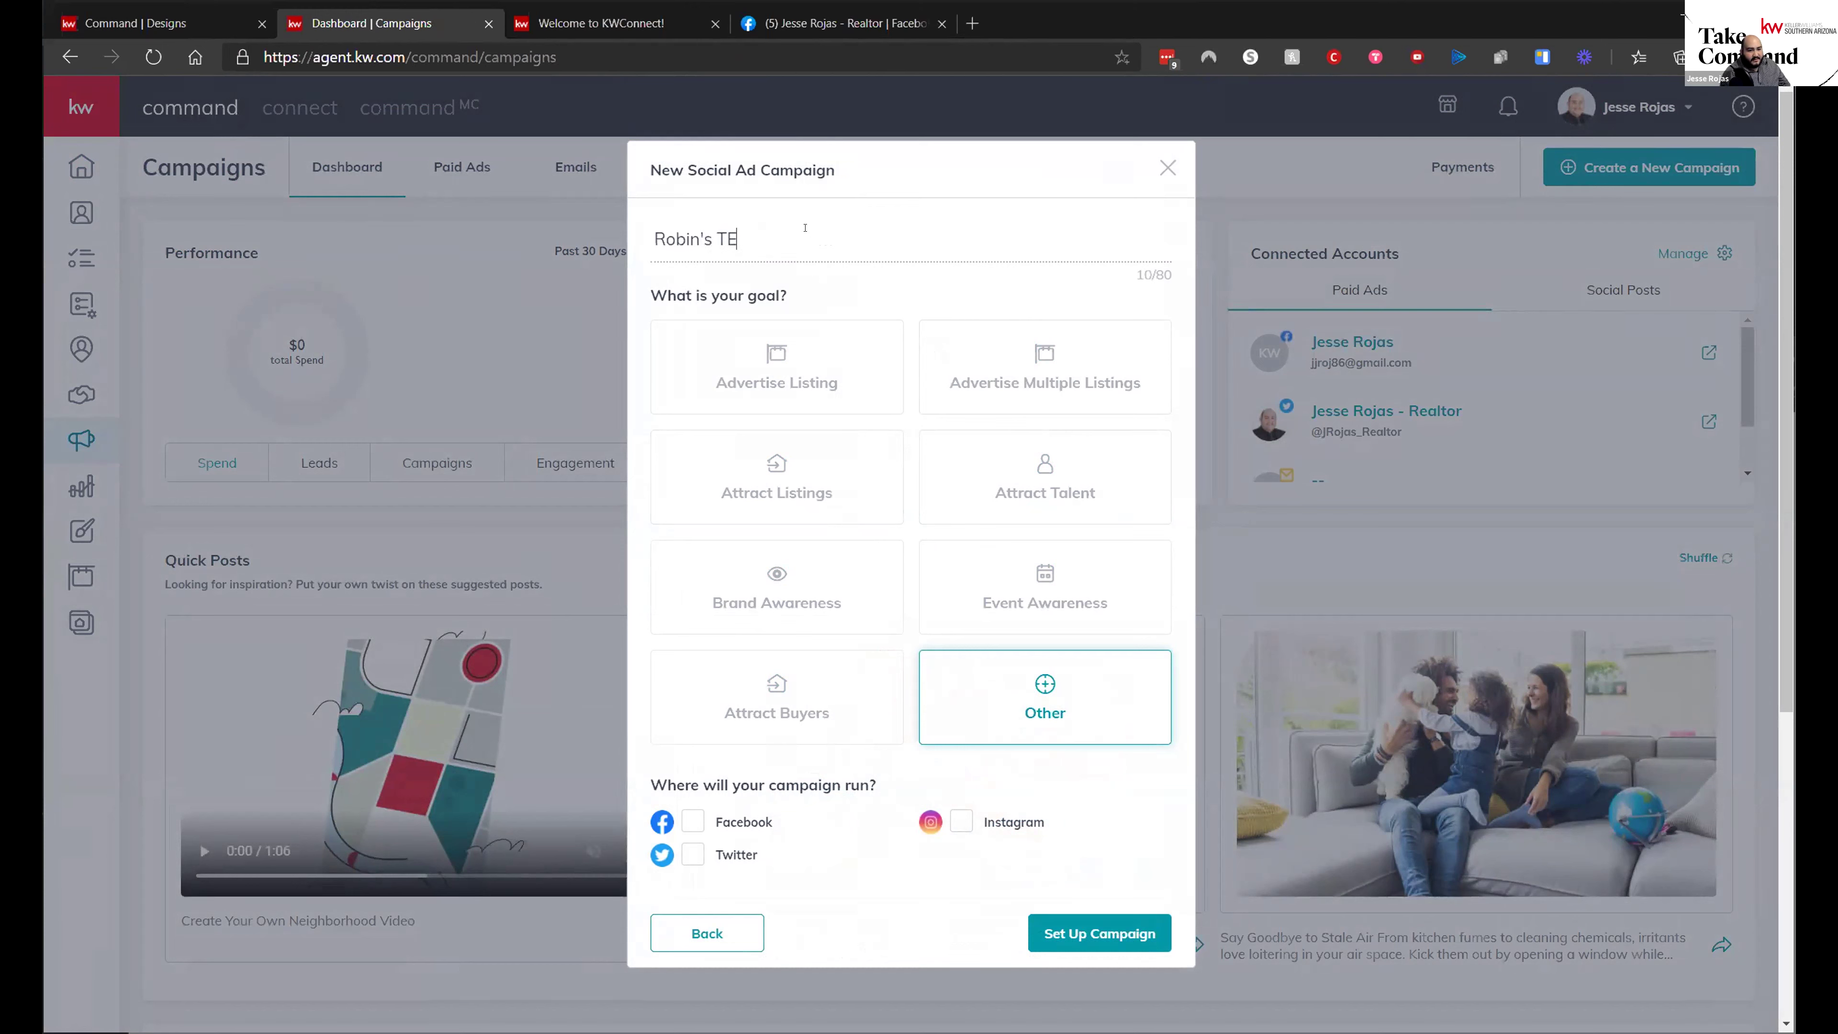
{"action": "type", "text": "est"}
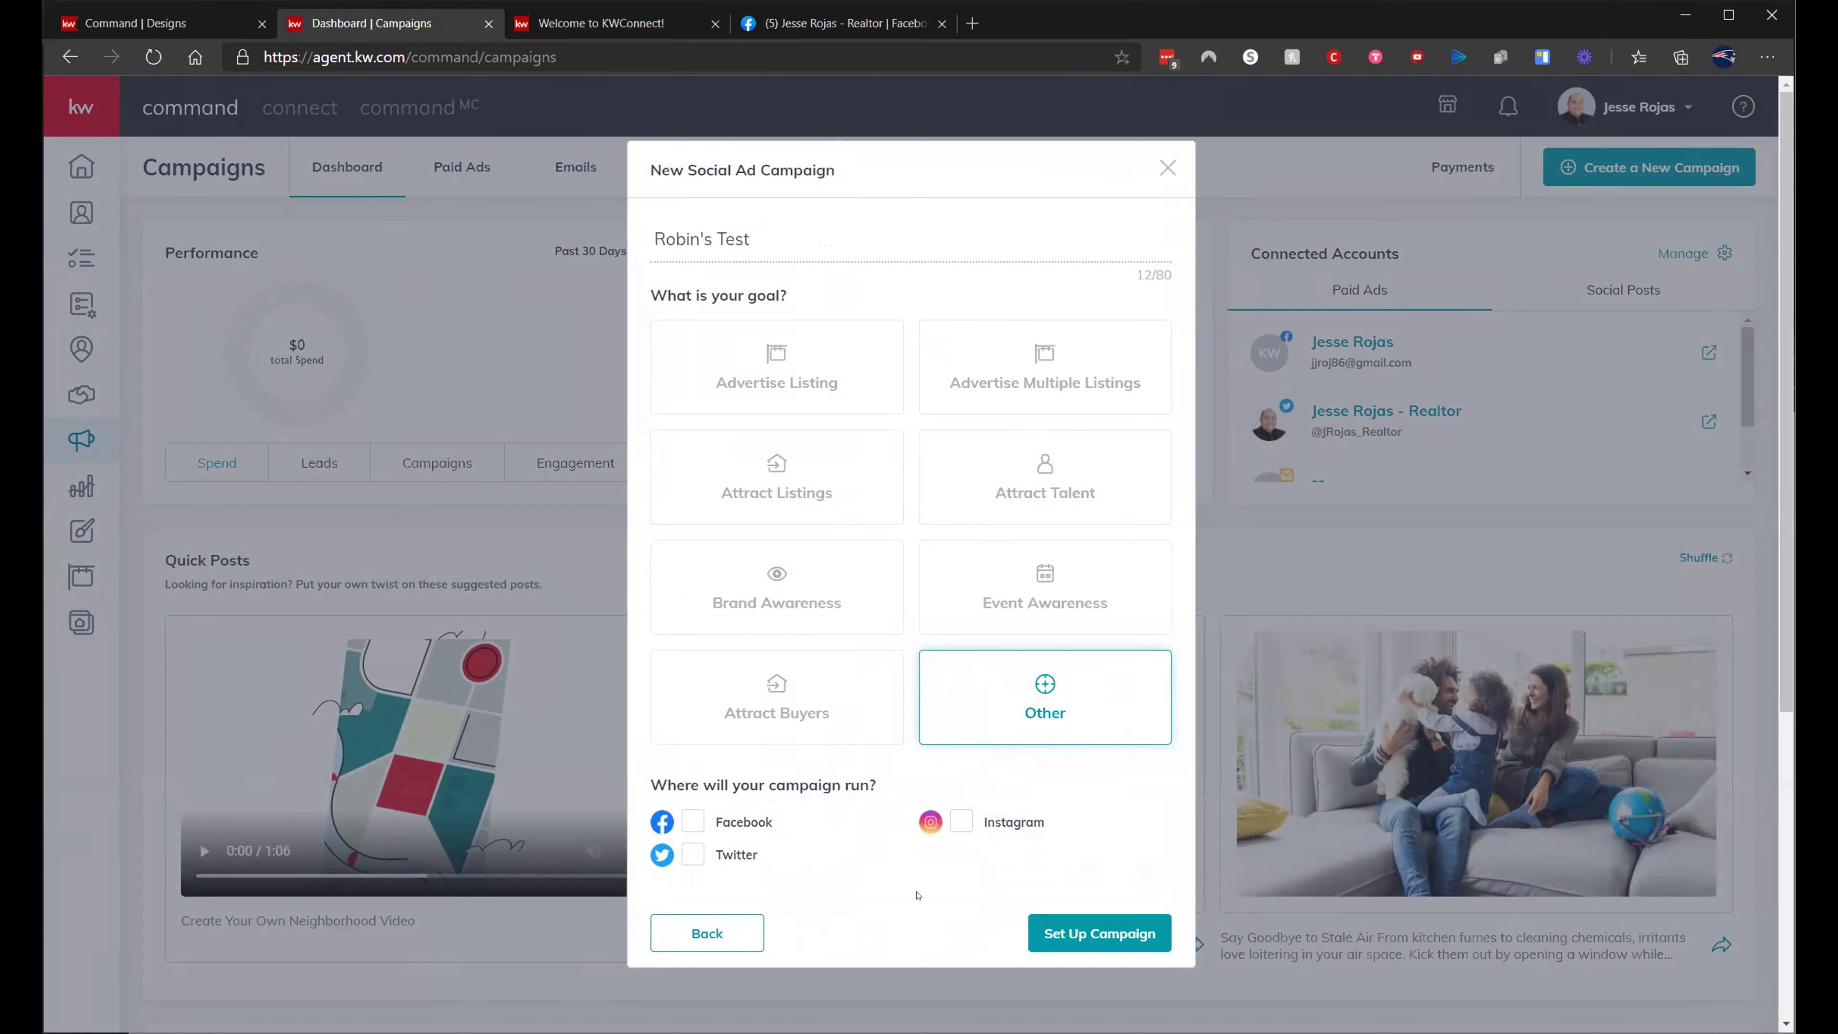
{"action": "left_click", "coordinate": [1128, 939]}
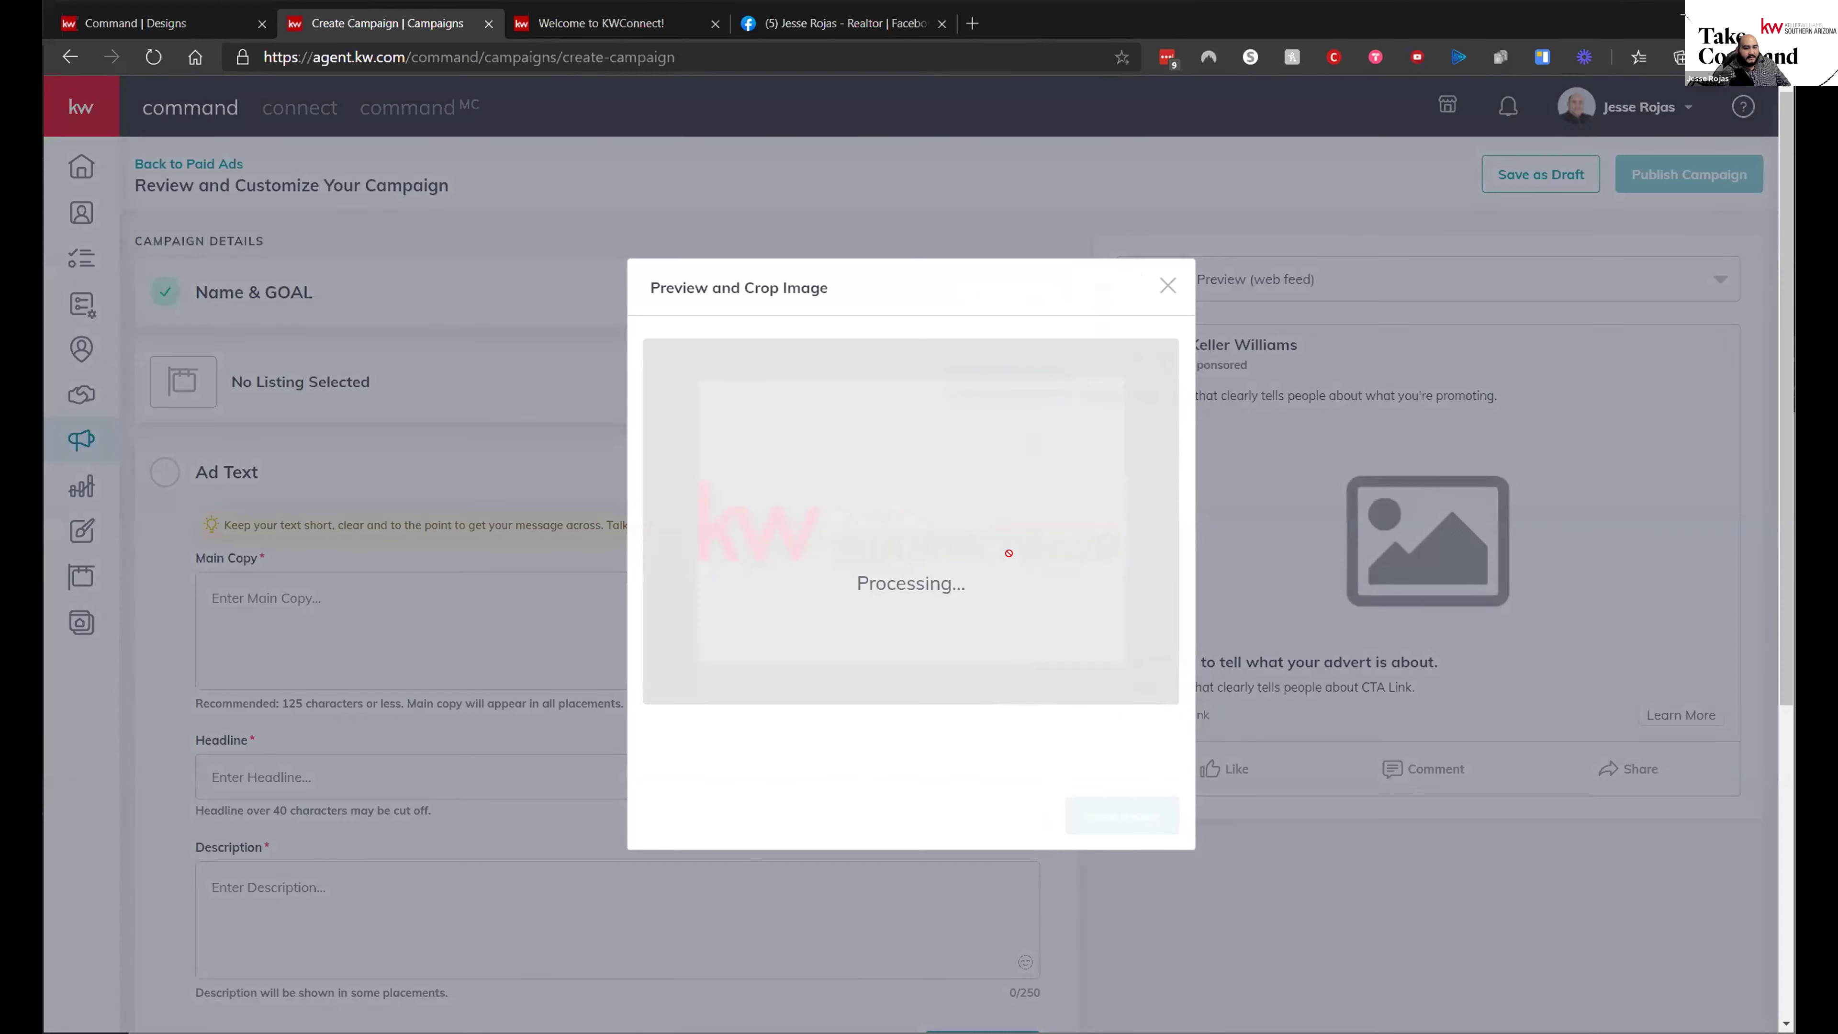
- Choose Image as the ad media and pick the Eton Dr. Example design from the library
{"action": "scroll", "coordinate": [508, 576], "scroll_direction": "down", "scroll_amount": 5}
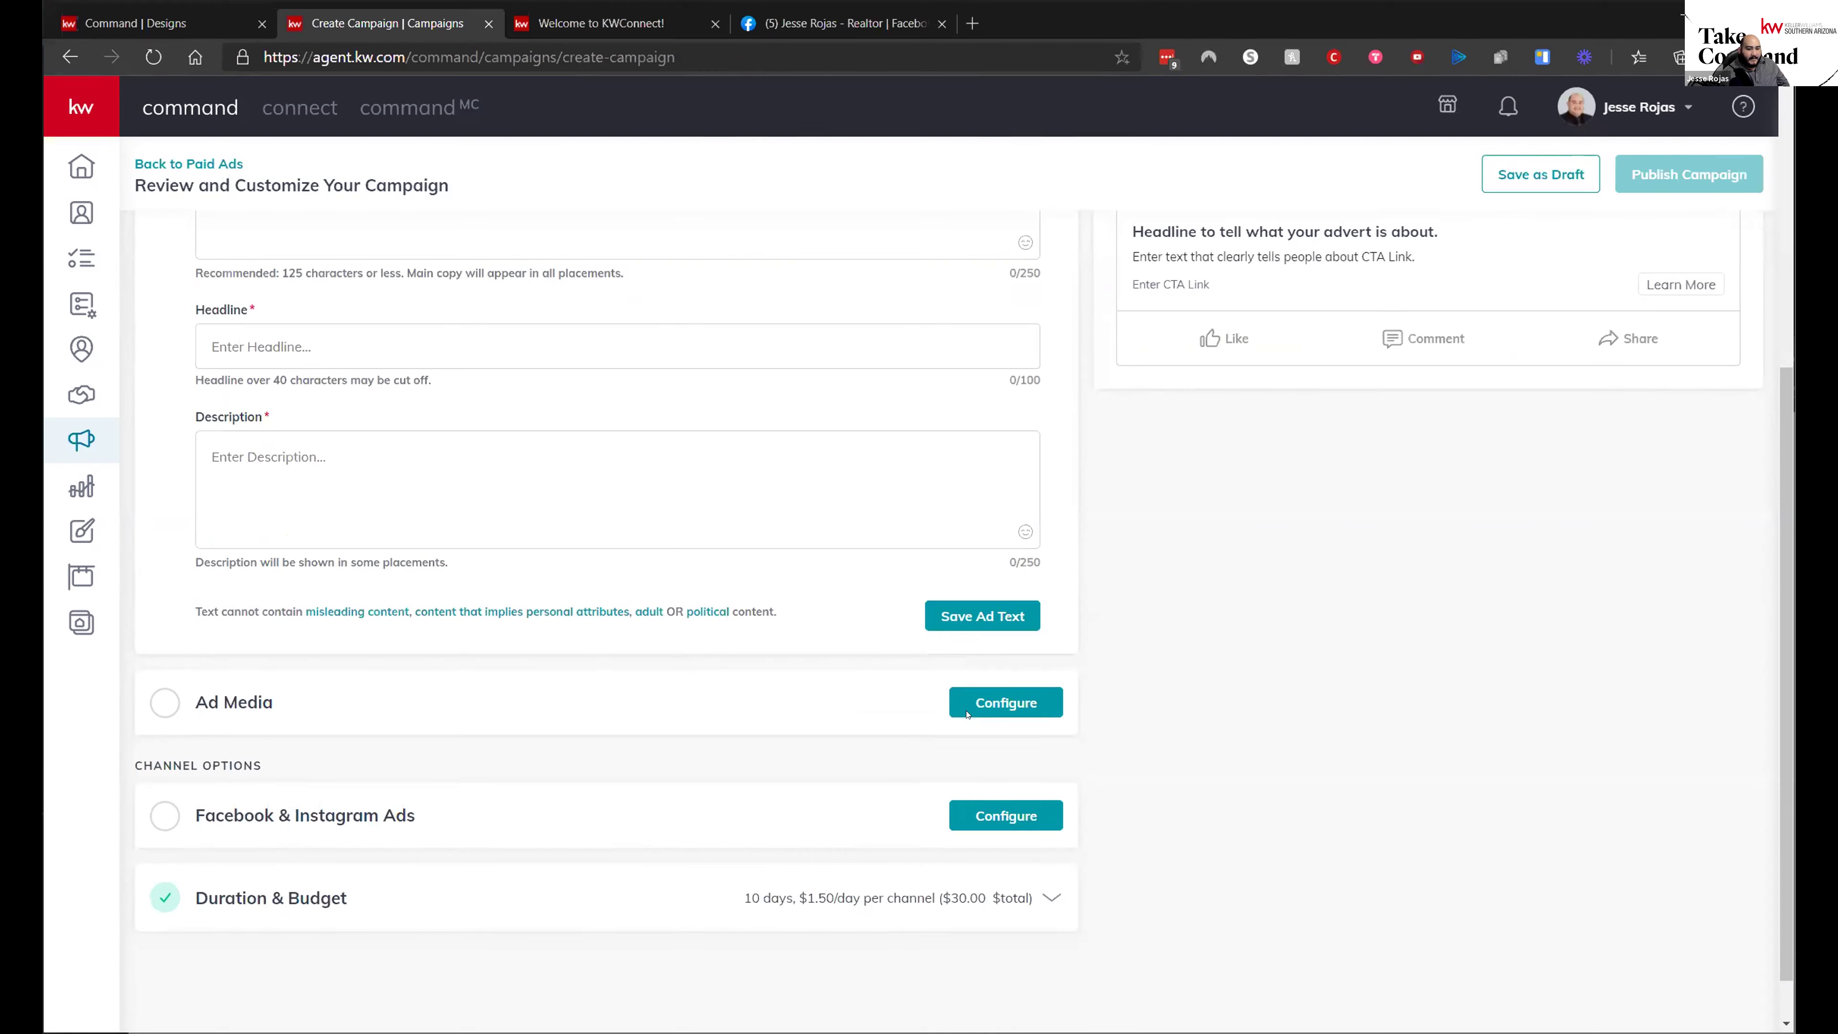
{"action": "left_click", "coordinate": [361, 402]}
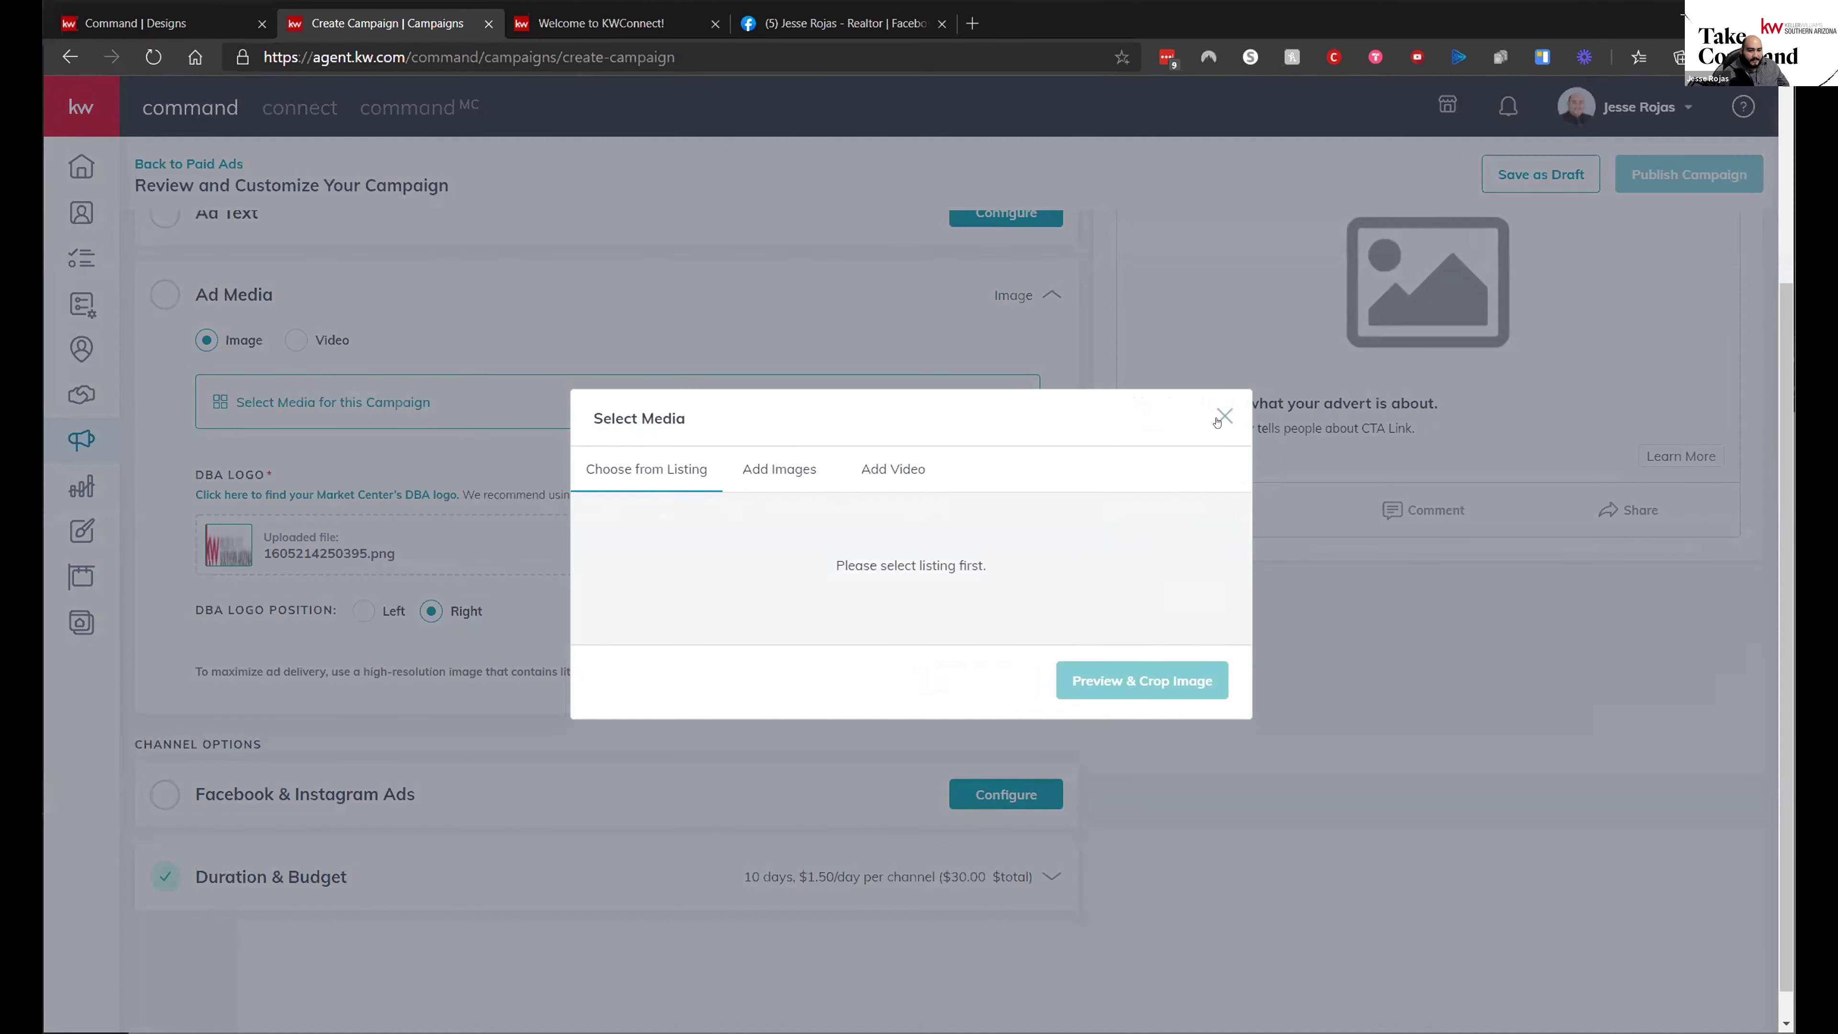
{"action": "left_click", "coordinate": [780, 469]}
{"action": "left_click", "coordinate": [698, 673]}
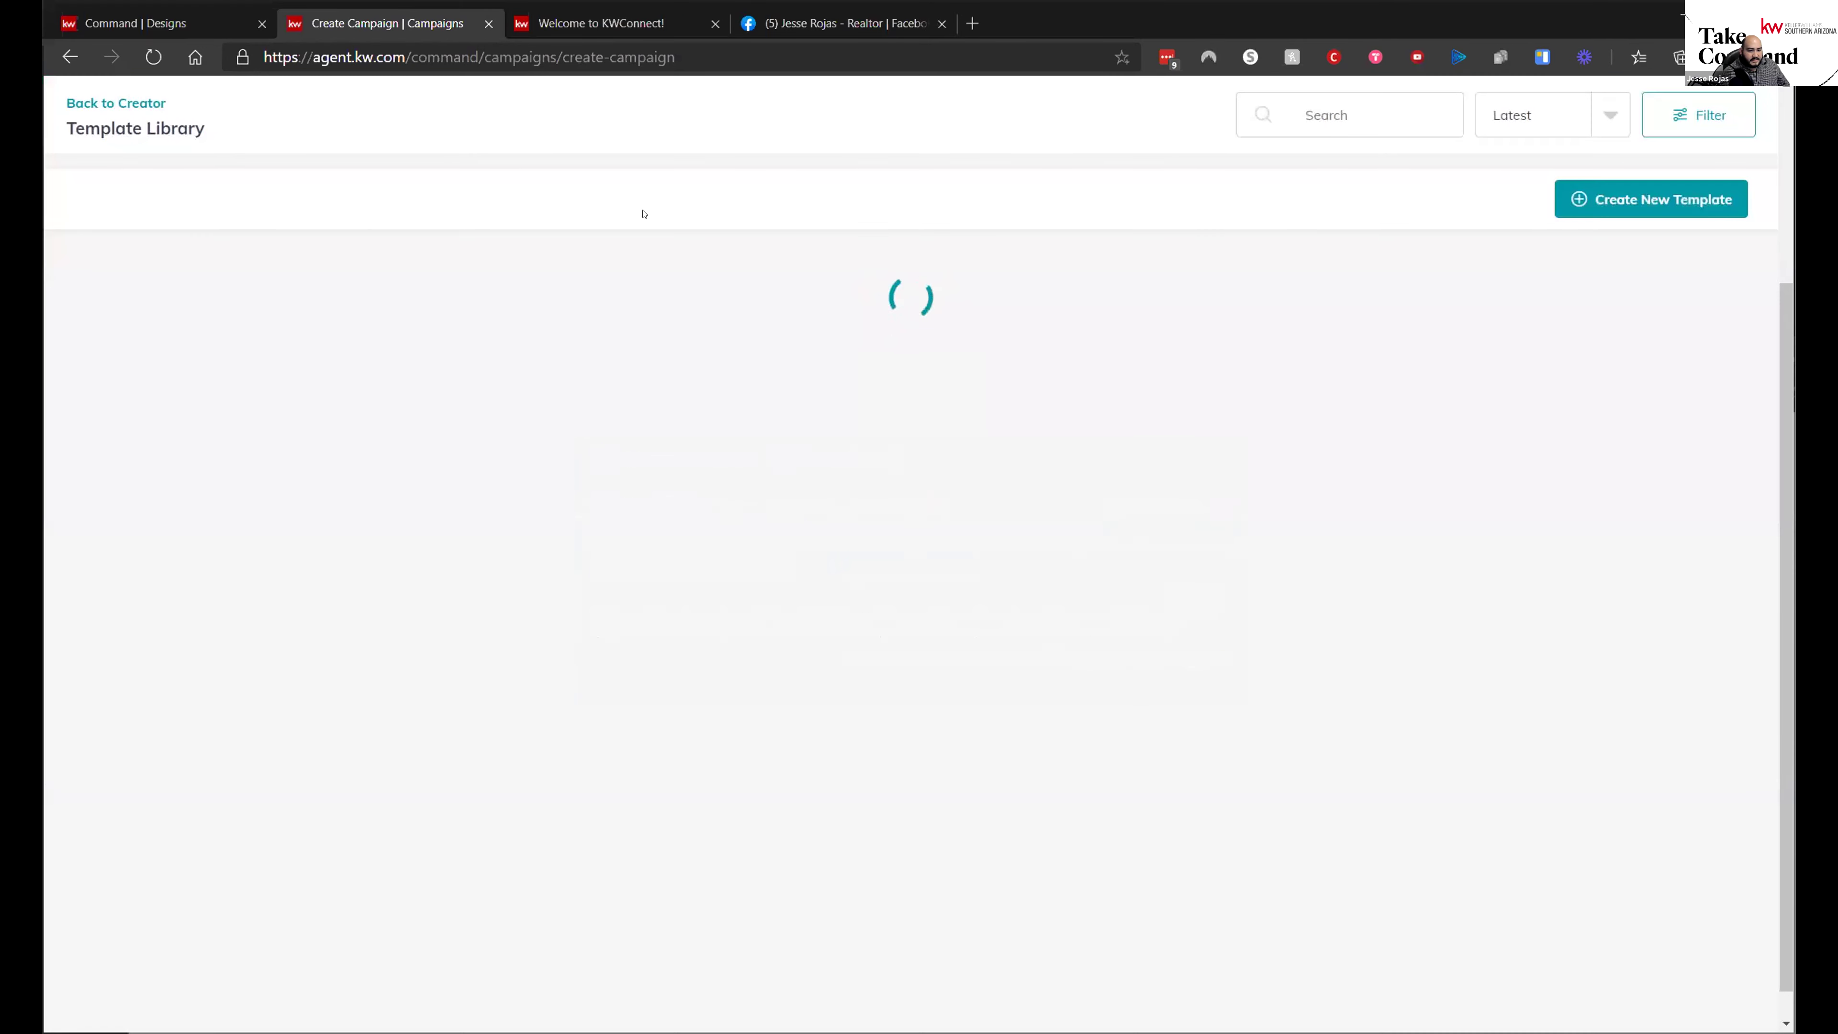
{"action": "left_click", "coordinate": [1137, 748]}
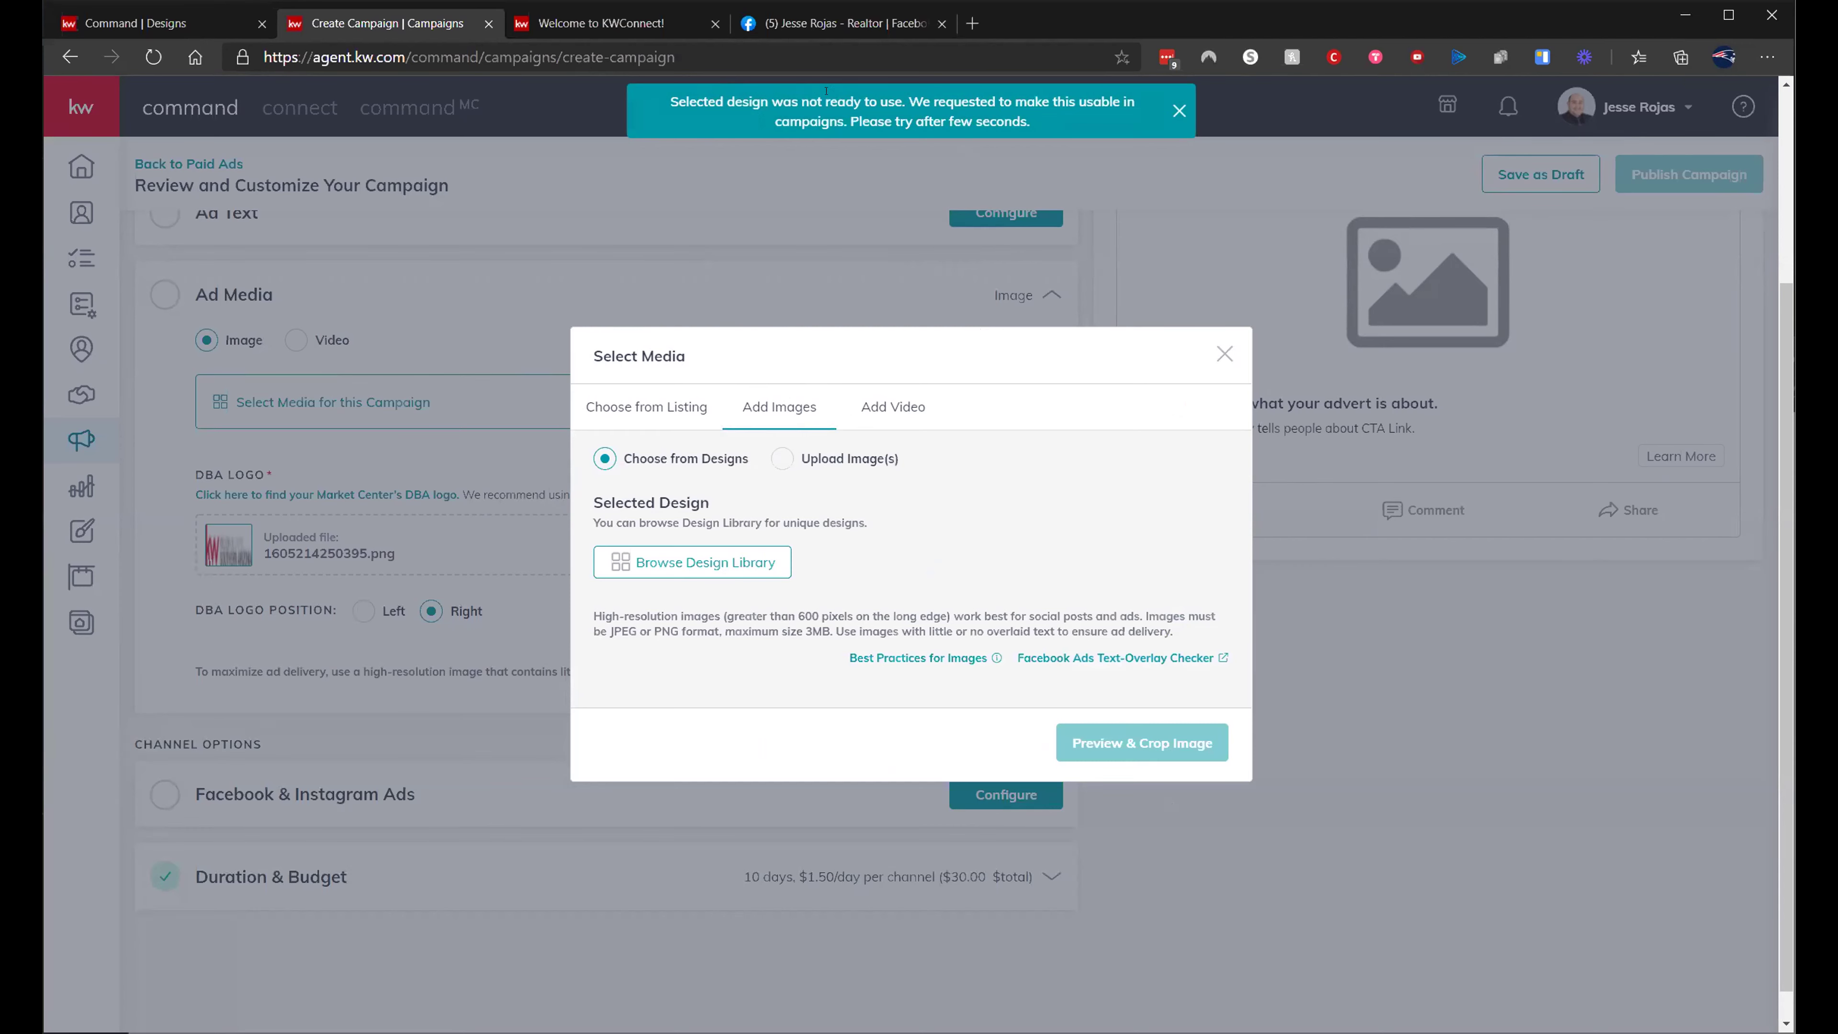
{"action": "left_click", "coordinate": [788, 564]}
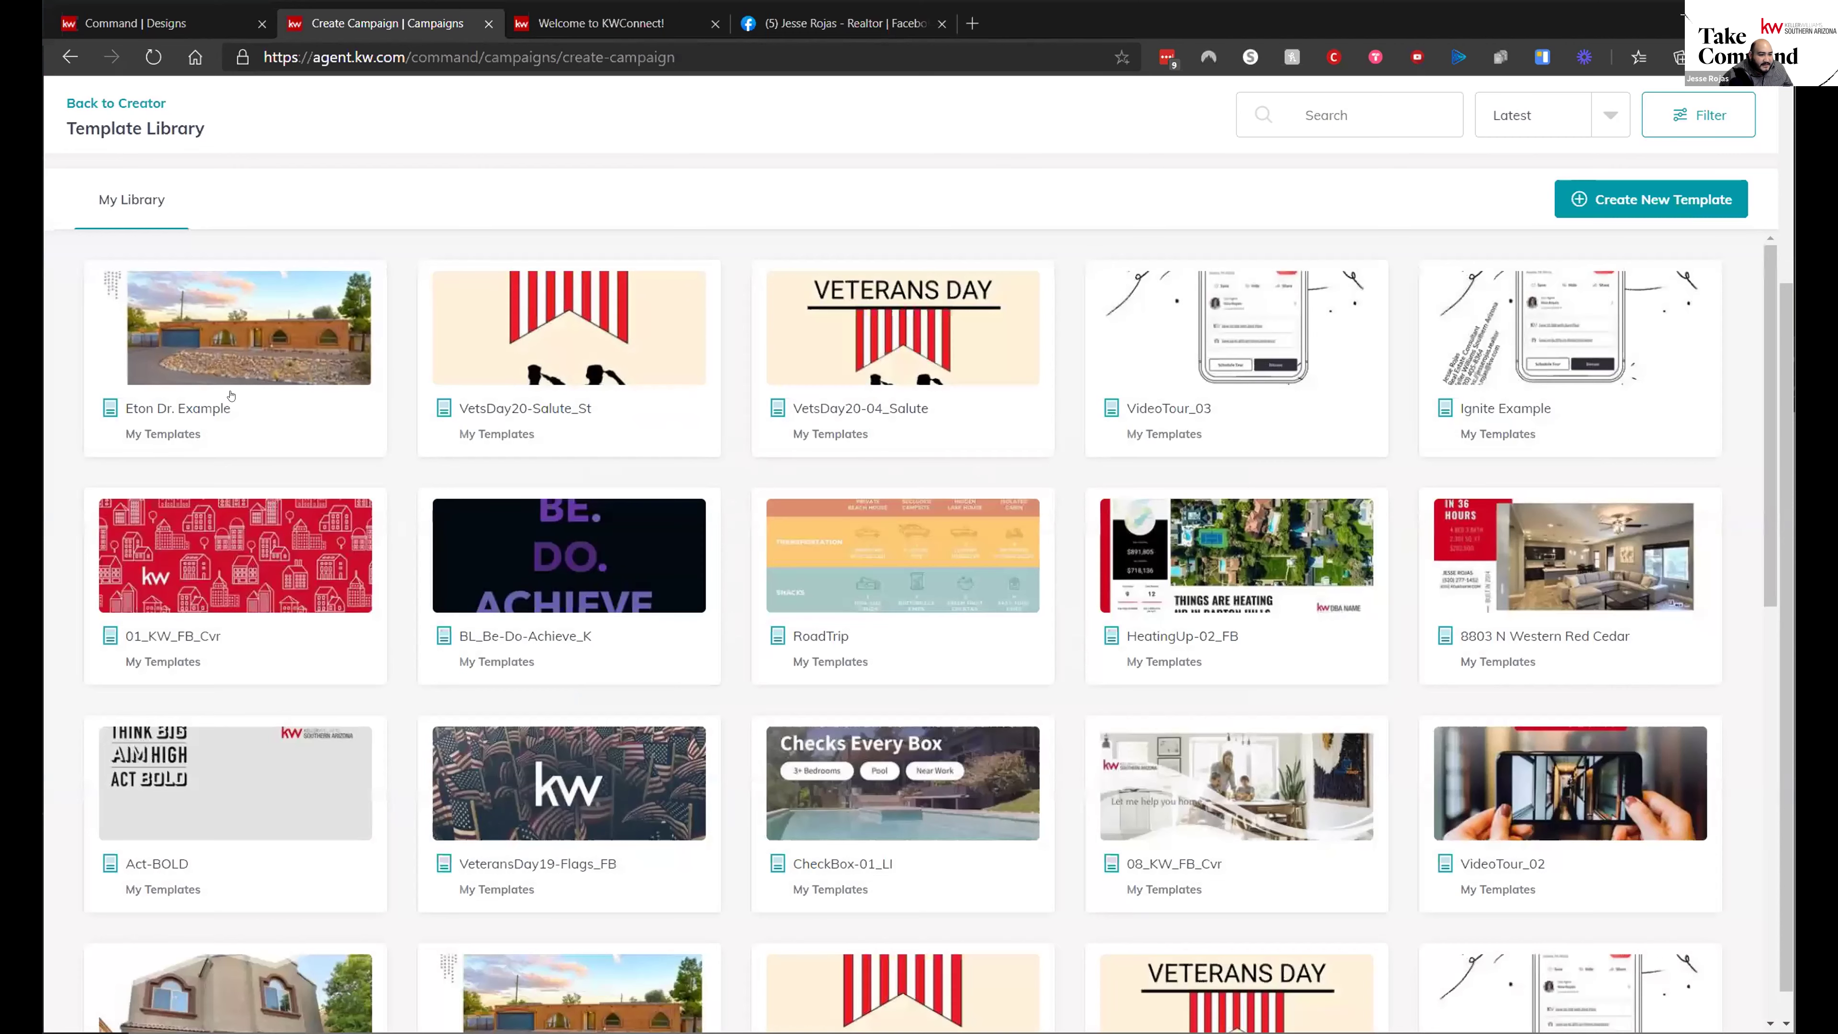
{"action": "left_click", "coordinate": [193, 385]}
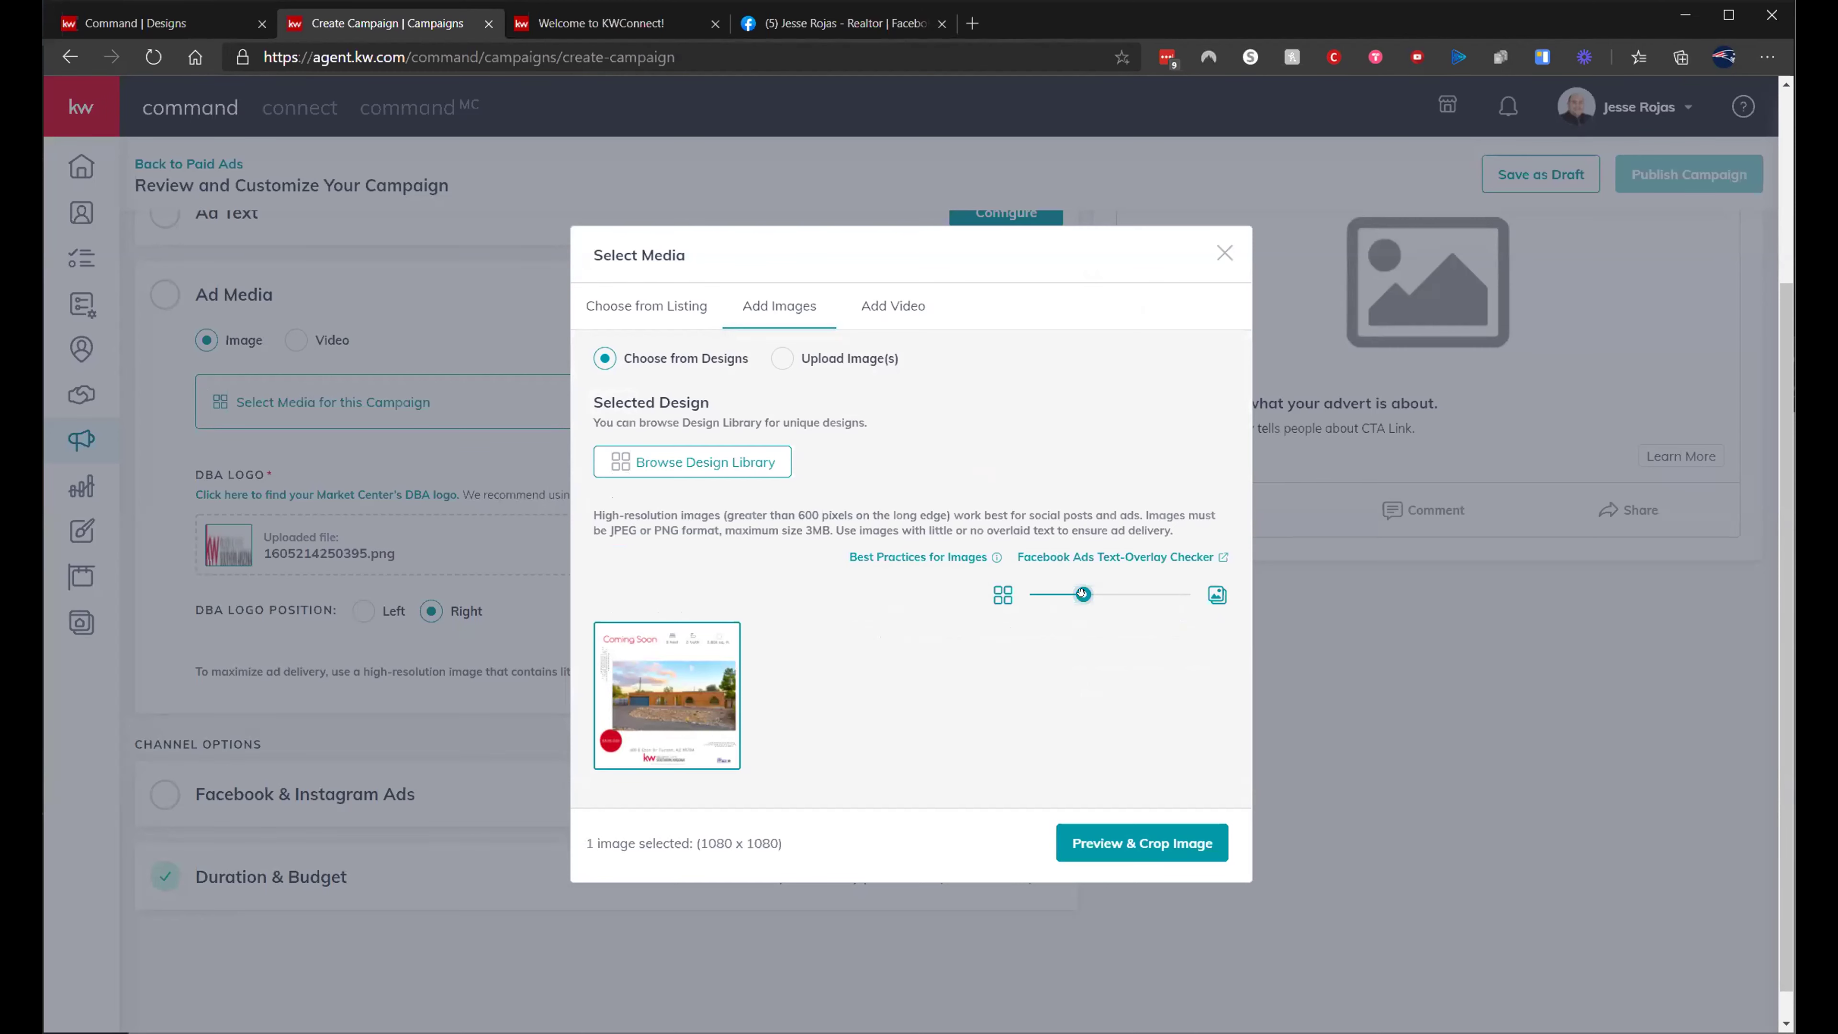
{"action": "left_click_drag", "start_coordinate": [1123, 600], "coordinate": [1224, 602]}
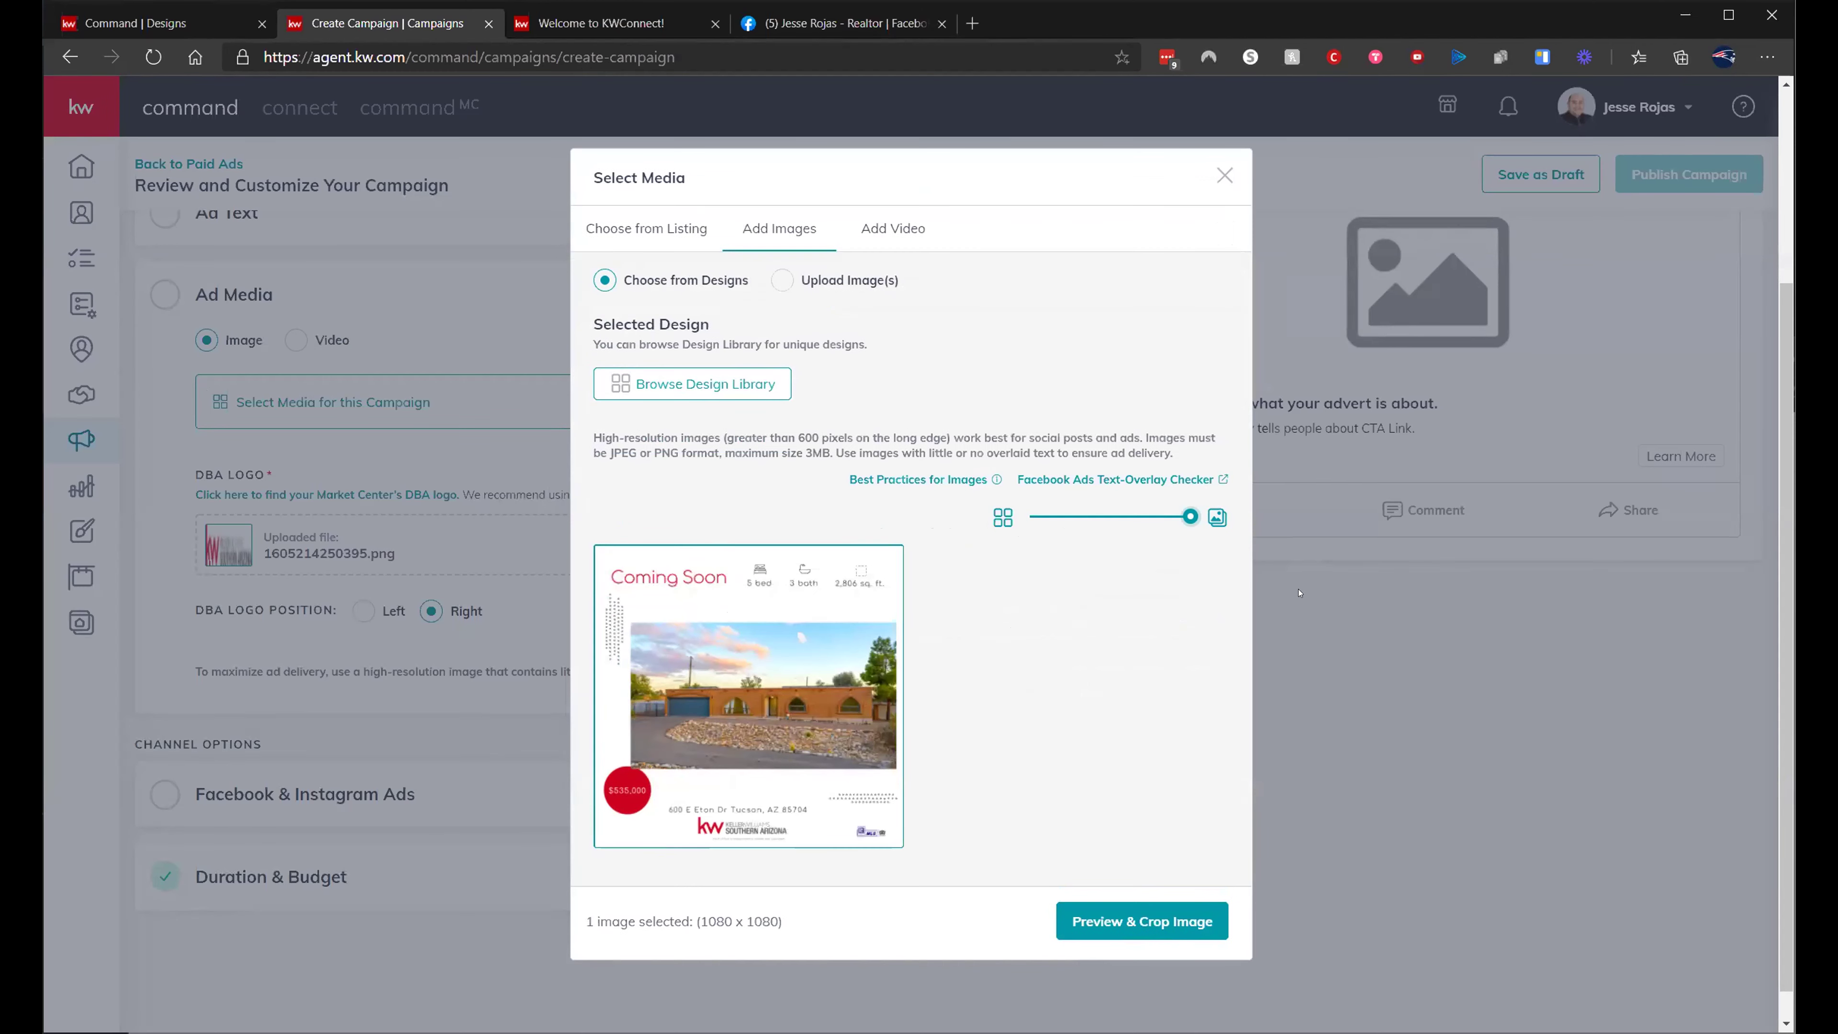
{"action": "left_click", "coordinate": [1127, 921]}
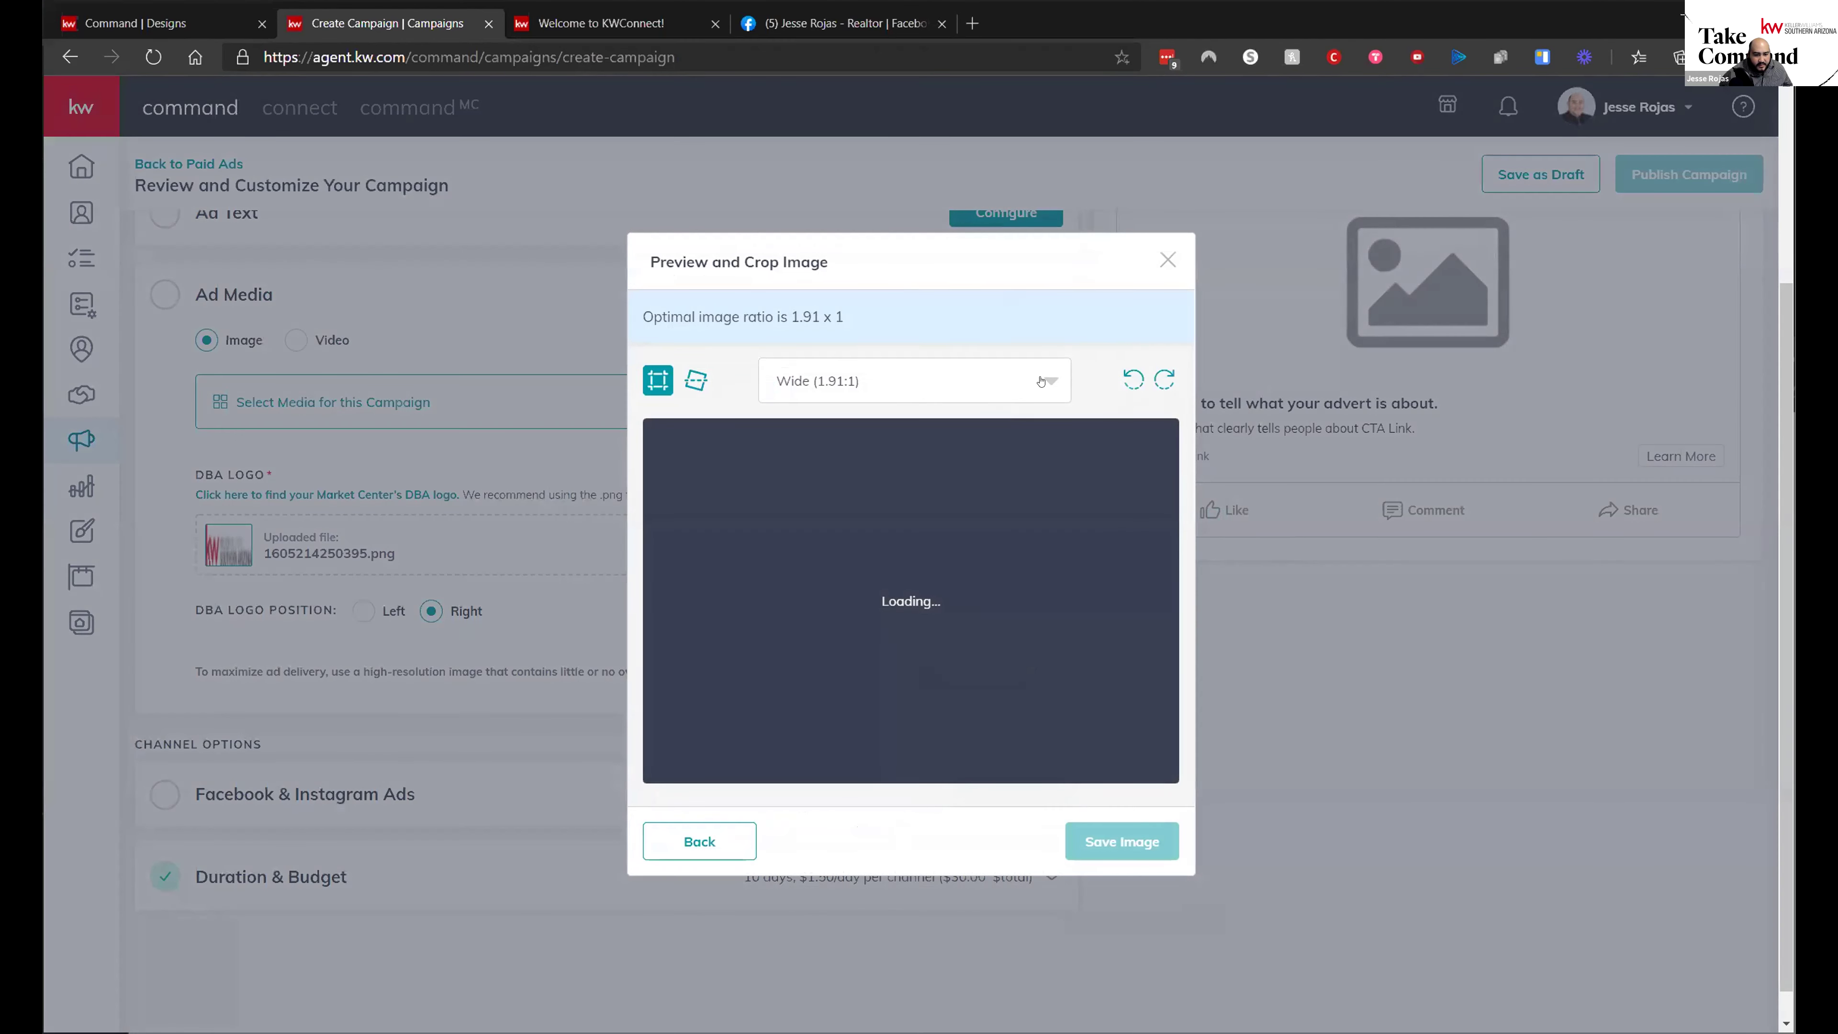
- Crop the image to square 1:1 and save it as the ad media
{"action": "left_click", "coordinate": [1020, 382]}
{"action": "left_click", "coordinate": [847, 475]}
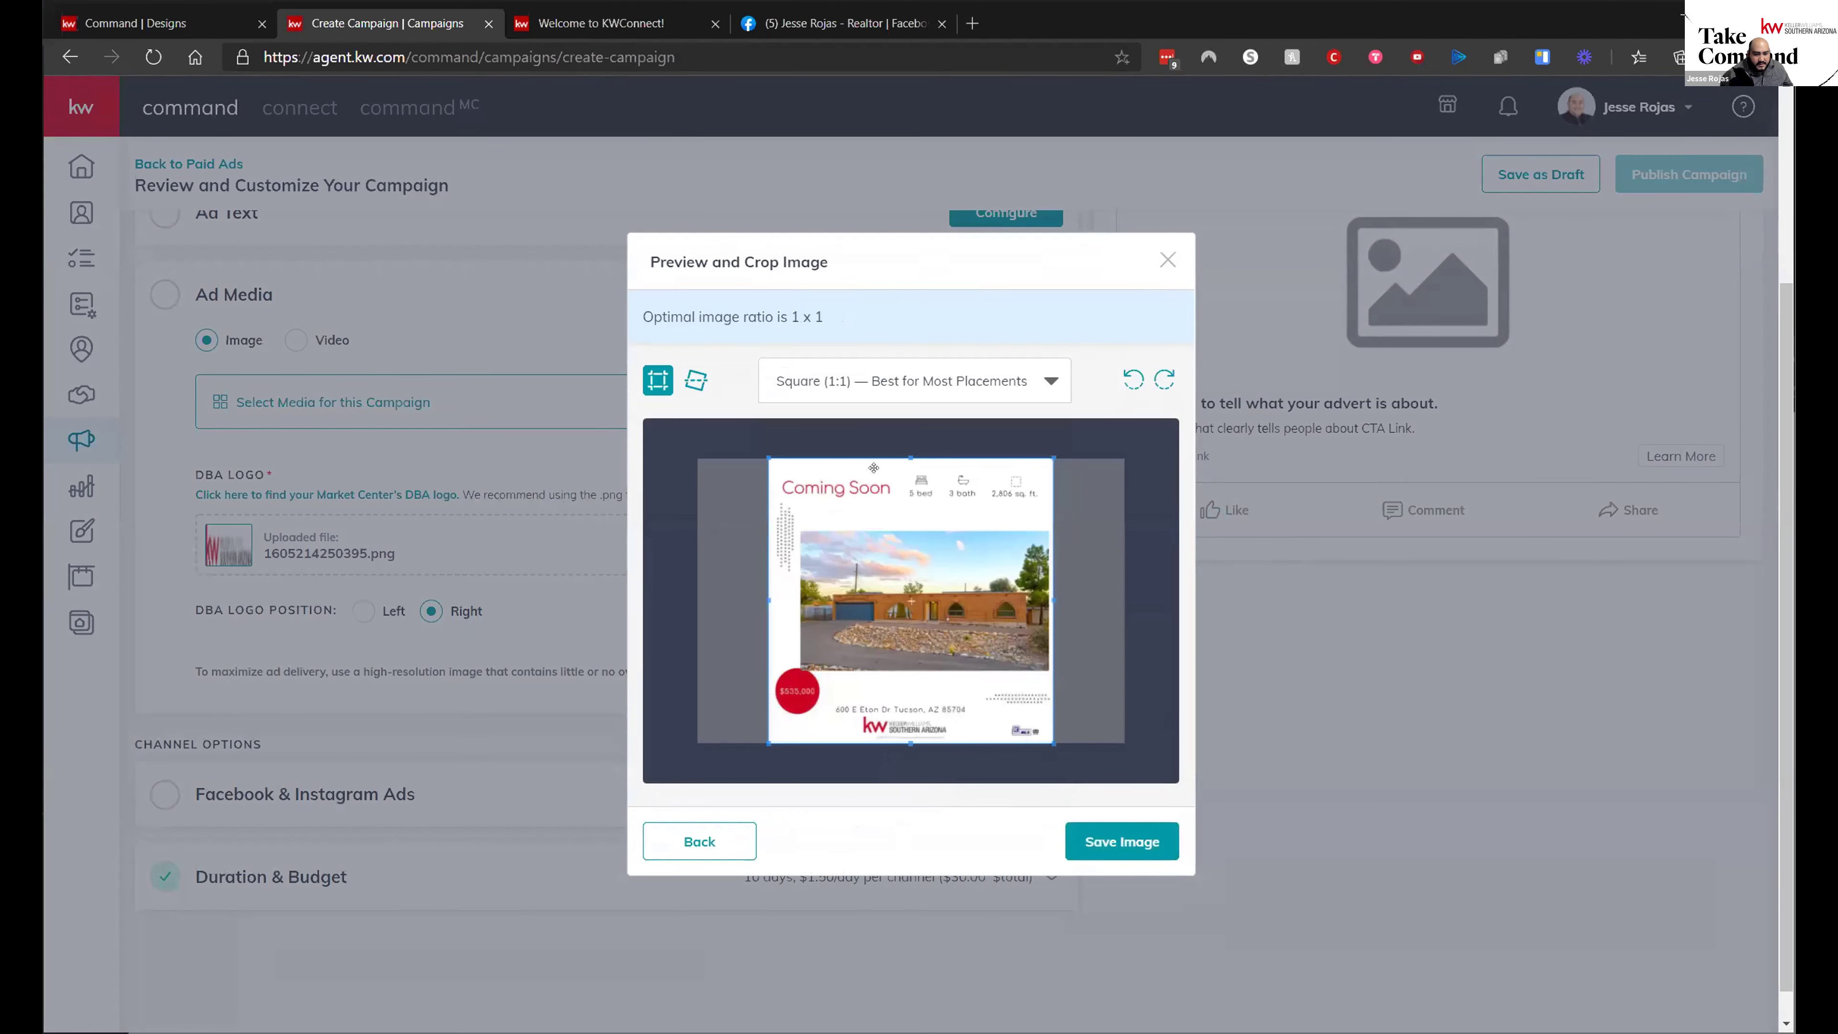
{"action": "left_click", "coordinate": [1118, 842]}
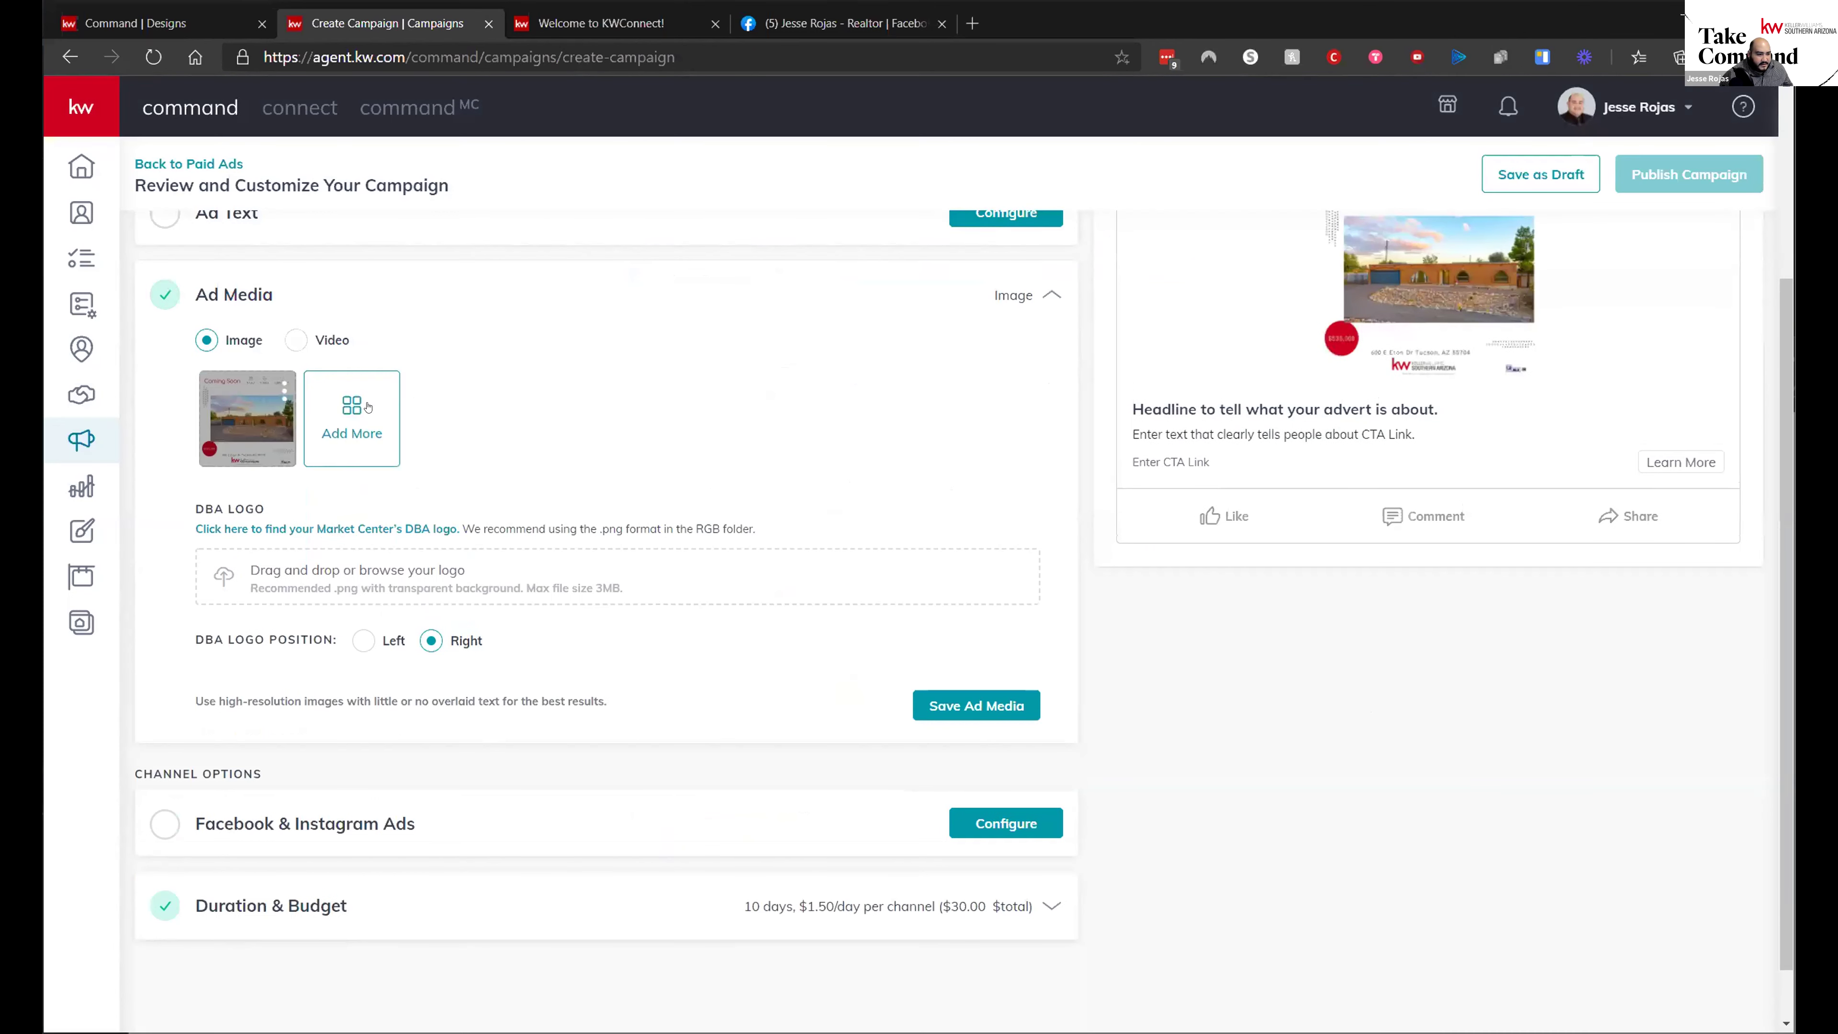
{"action": "scroll", "coordinate": [1397, 651], "scroll_direction": "up", "scroll_amount": 4}
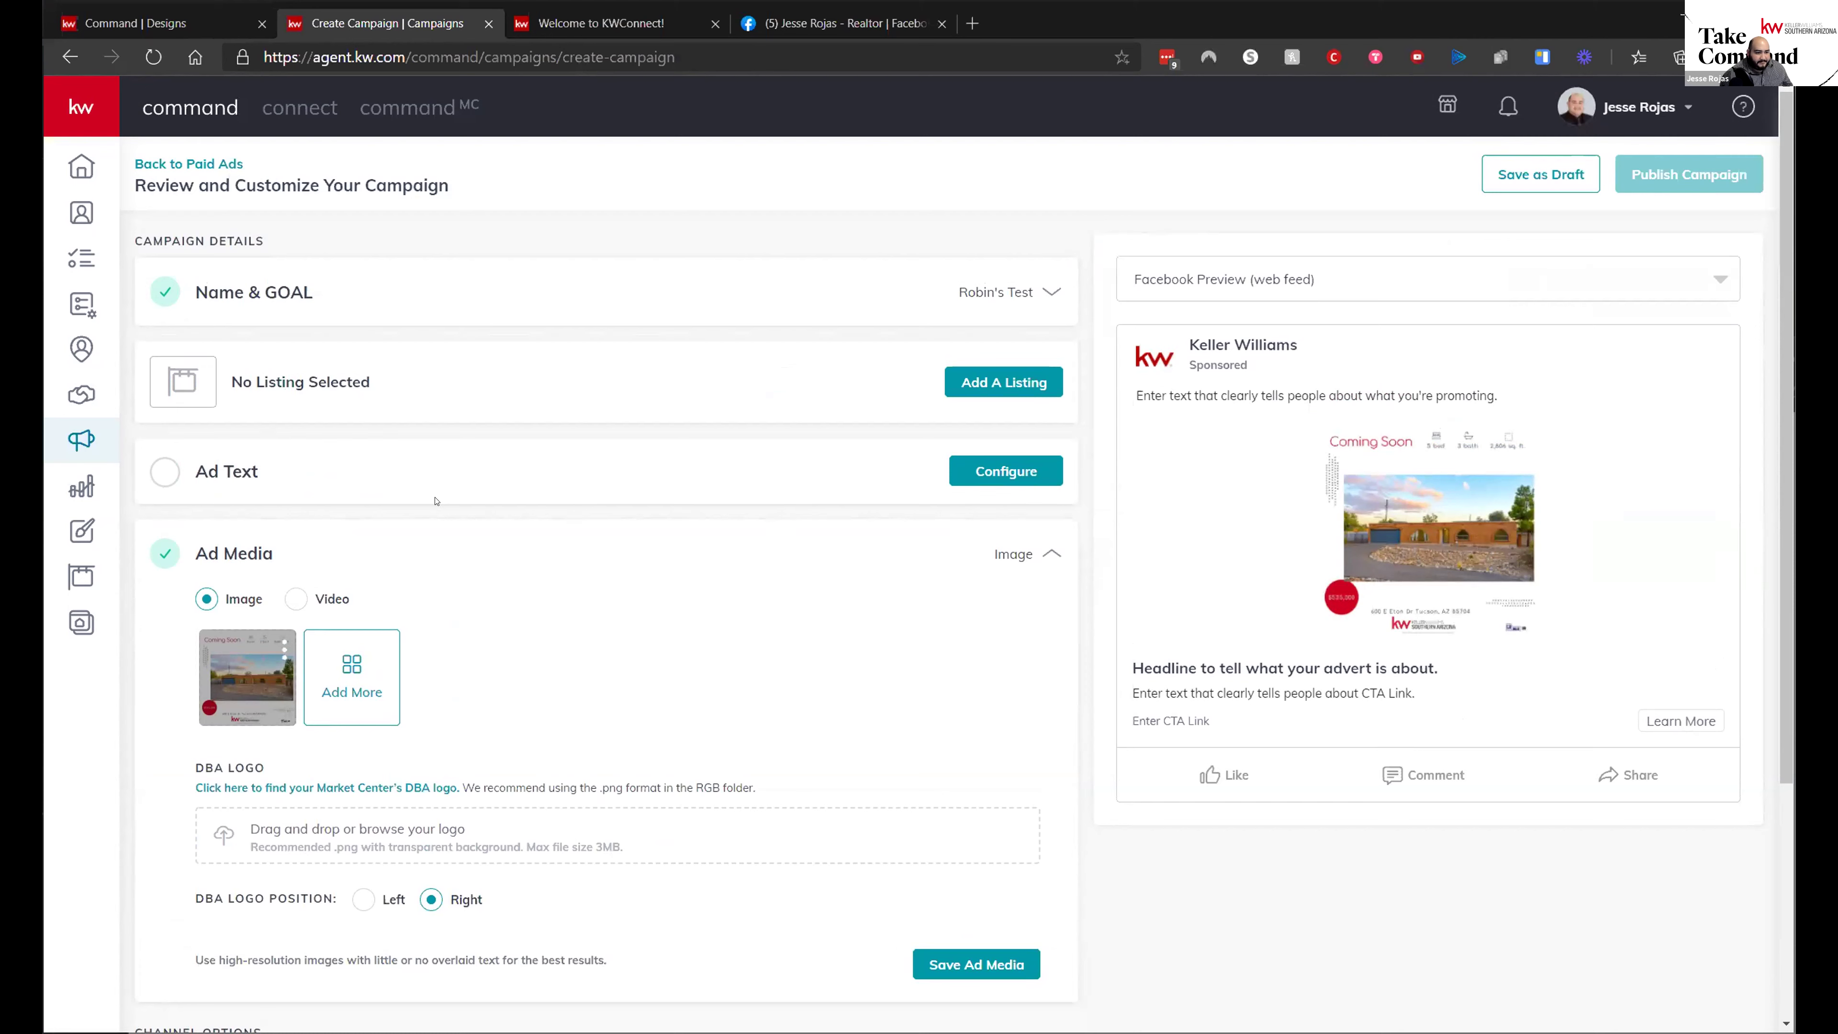
- Enter the Ad Text main copy 'Your dream home in Suffolks Hills awaits!'
{"action": "left_click", "coordinate": [1007, 480]}
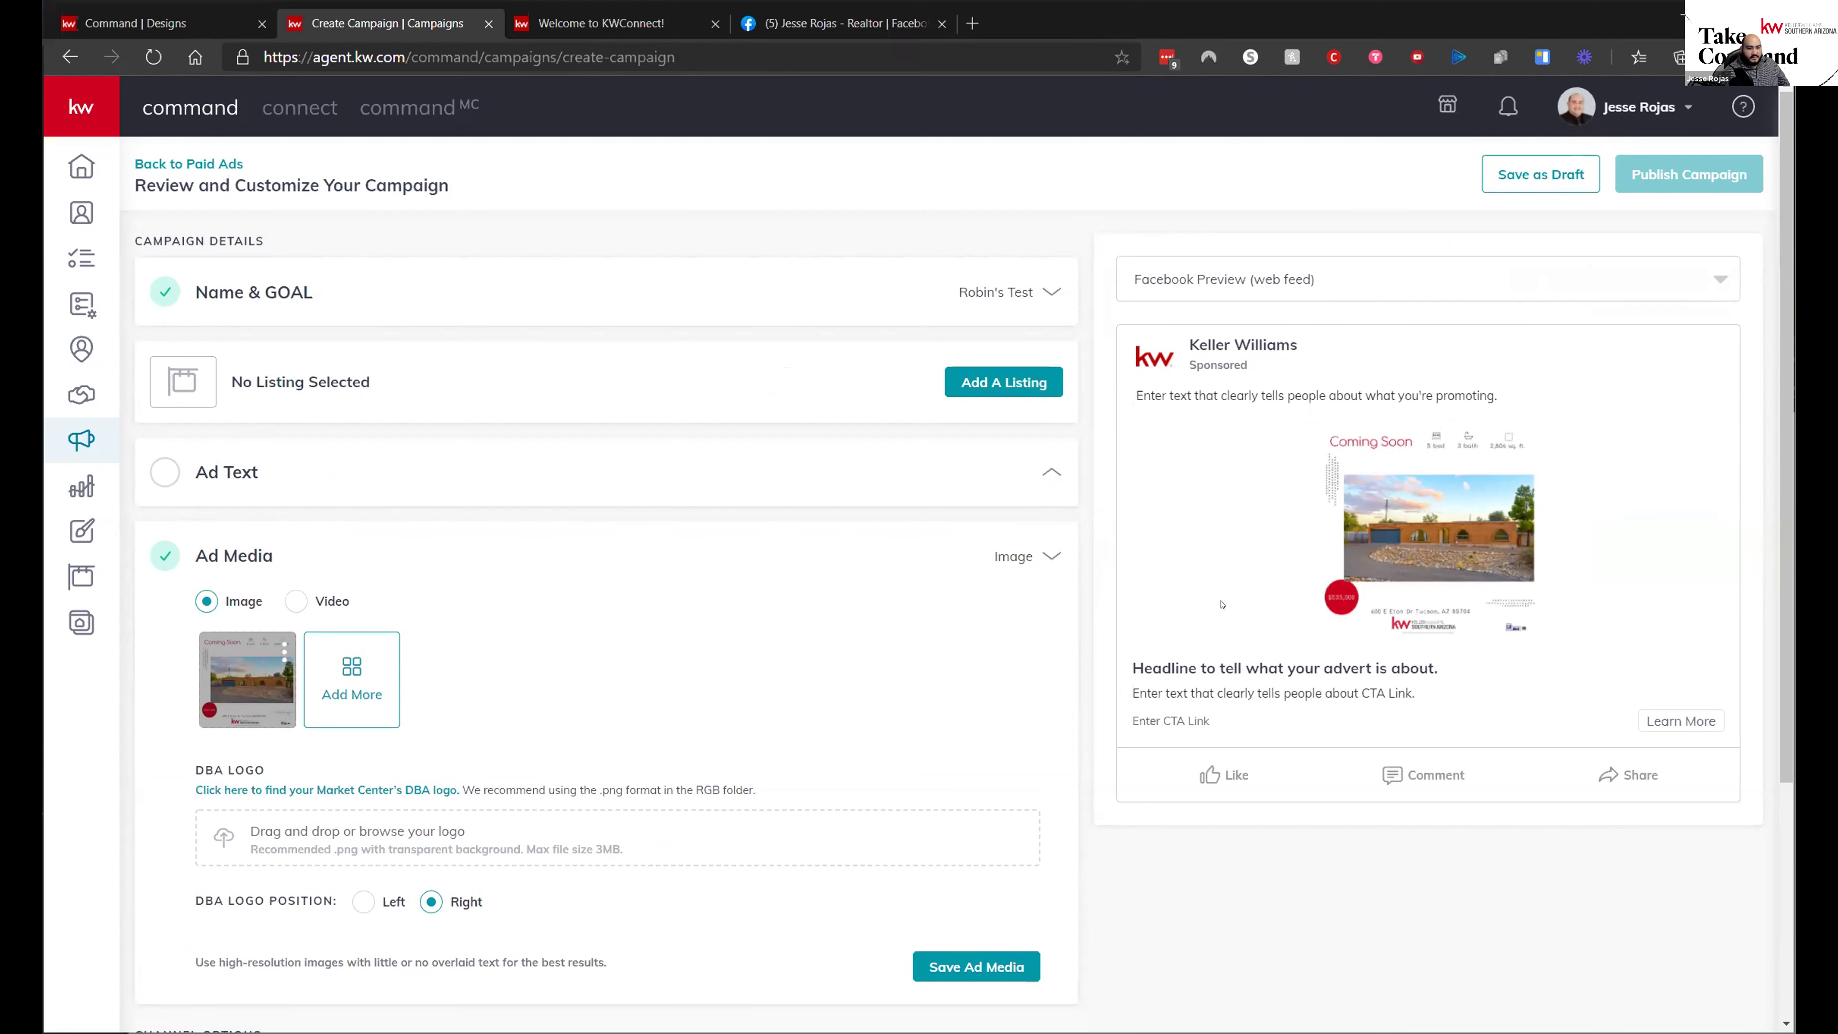
{"action": "left_click", "coordinate": [436, 581]}
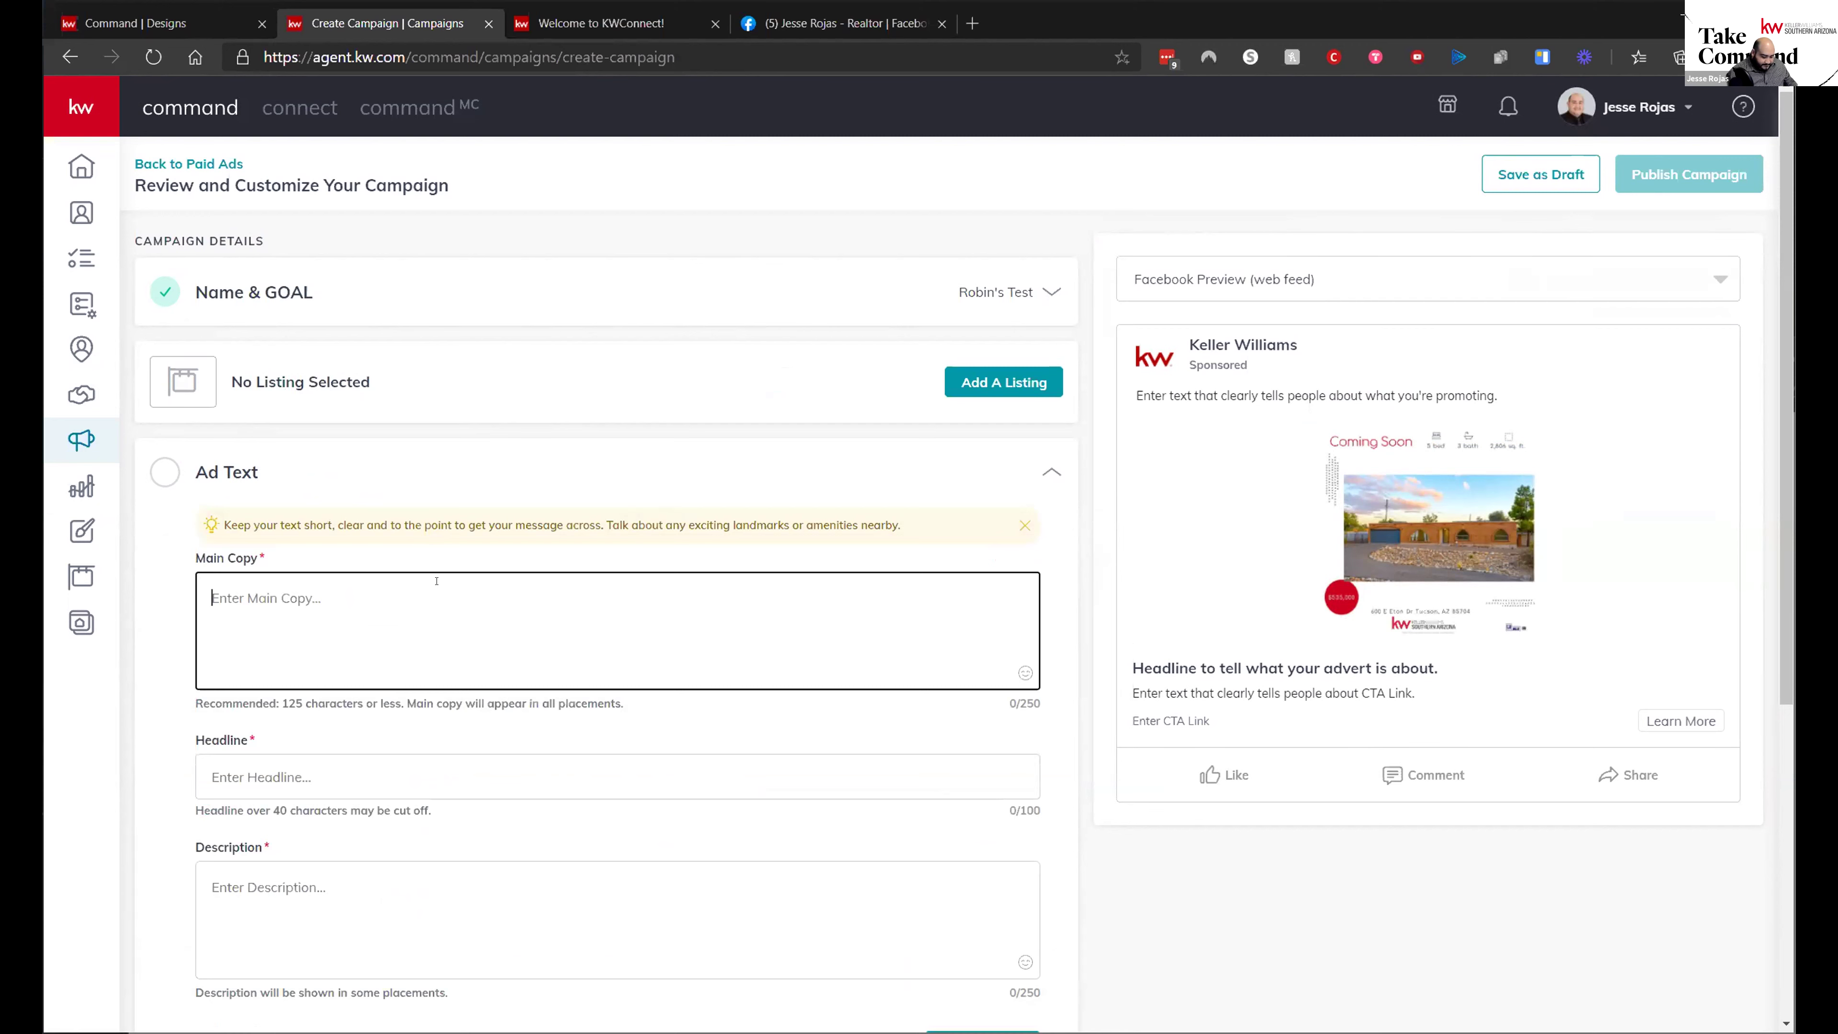
{"action": "type", "text": "Your next"}
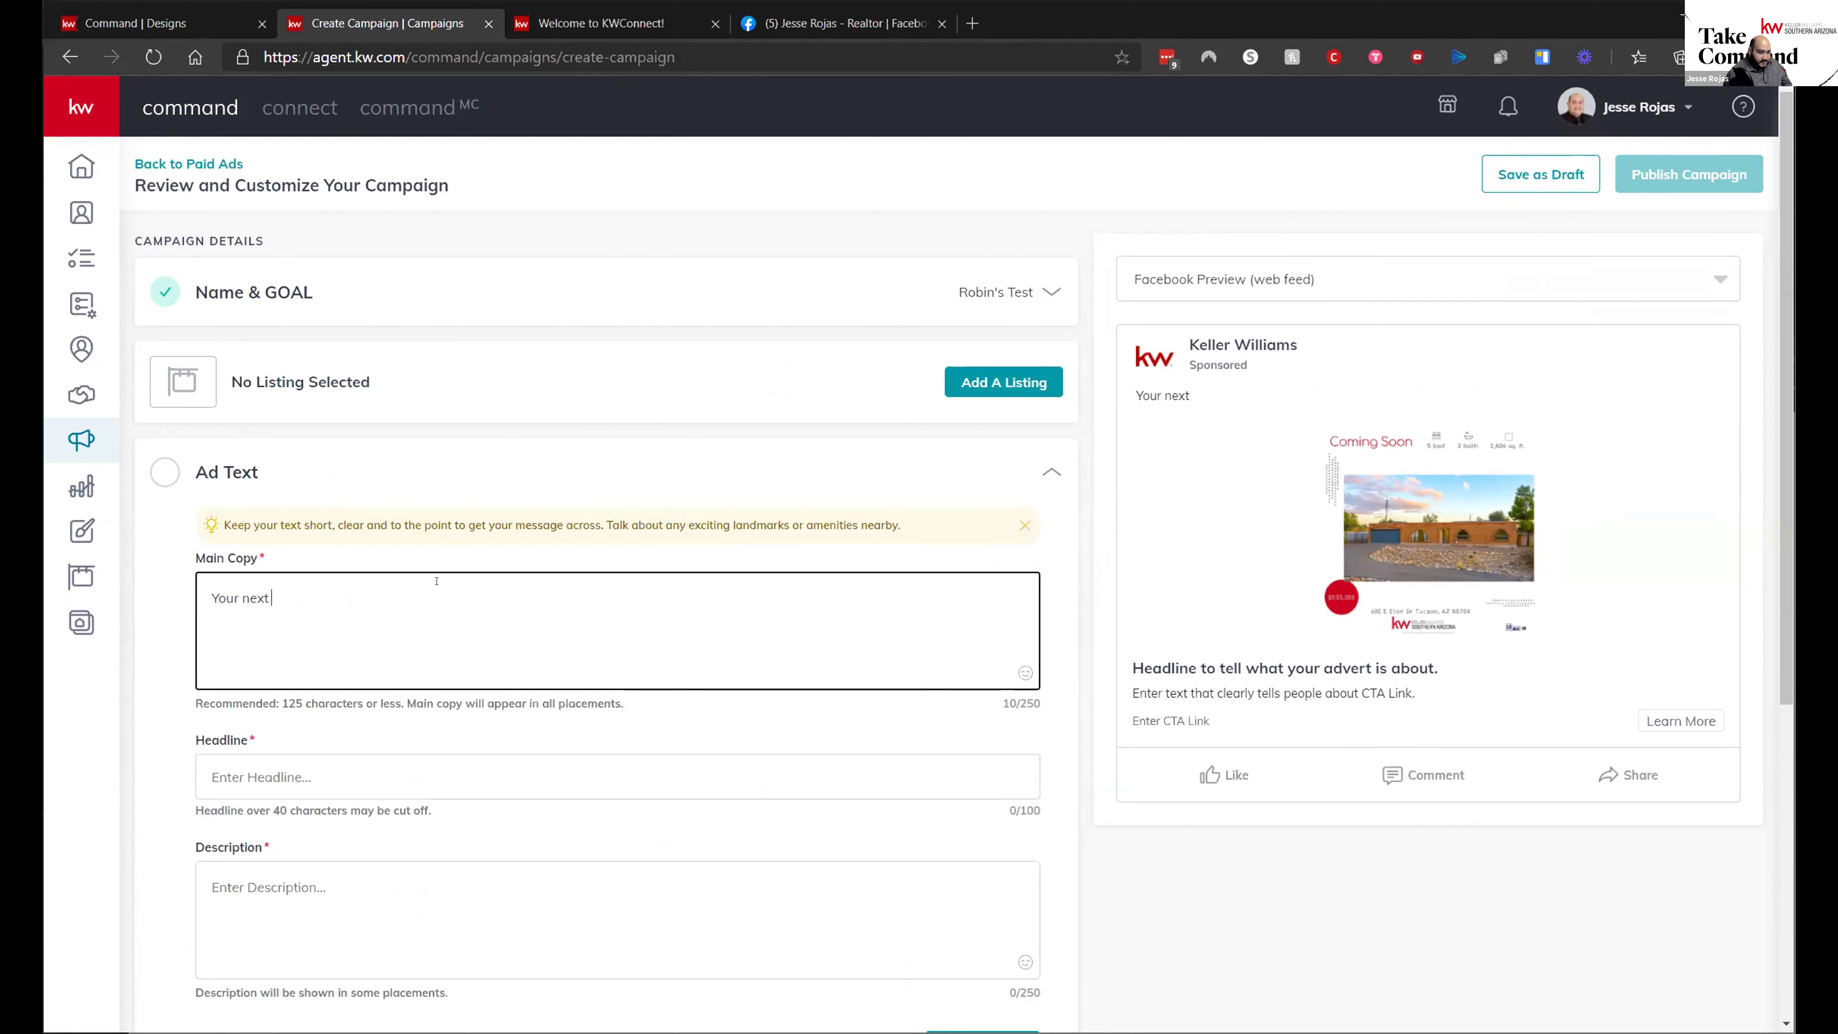
{"action": "key", "text": "BackSpace"}
{"action": "key", "text": "BackSpace"}
{"action": "key", "text": "BackSpace"}
{"action": "key", "text": "BackSpace"}
{"action": "key", "text": "BackSpace"}
{"action": "type", "text": "dream i"}
{"action": "key", "text": "BackSpace"}
{"action": "type", "text": "home in "}
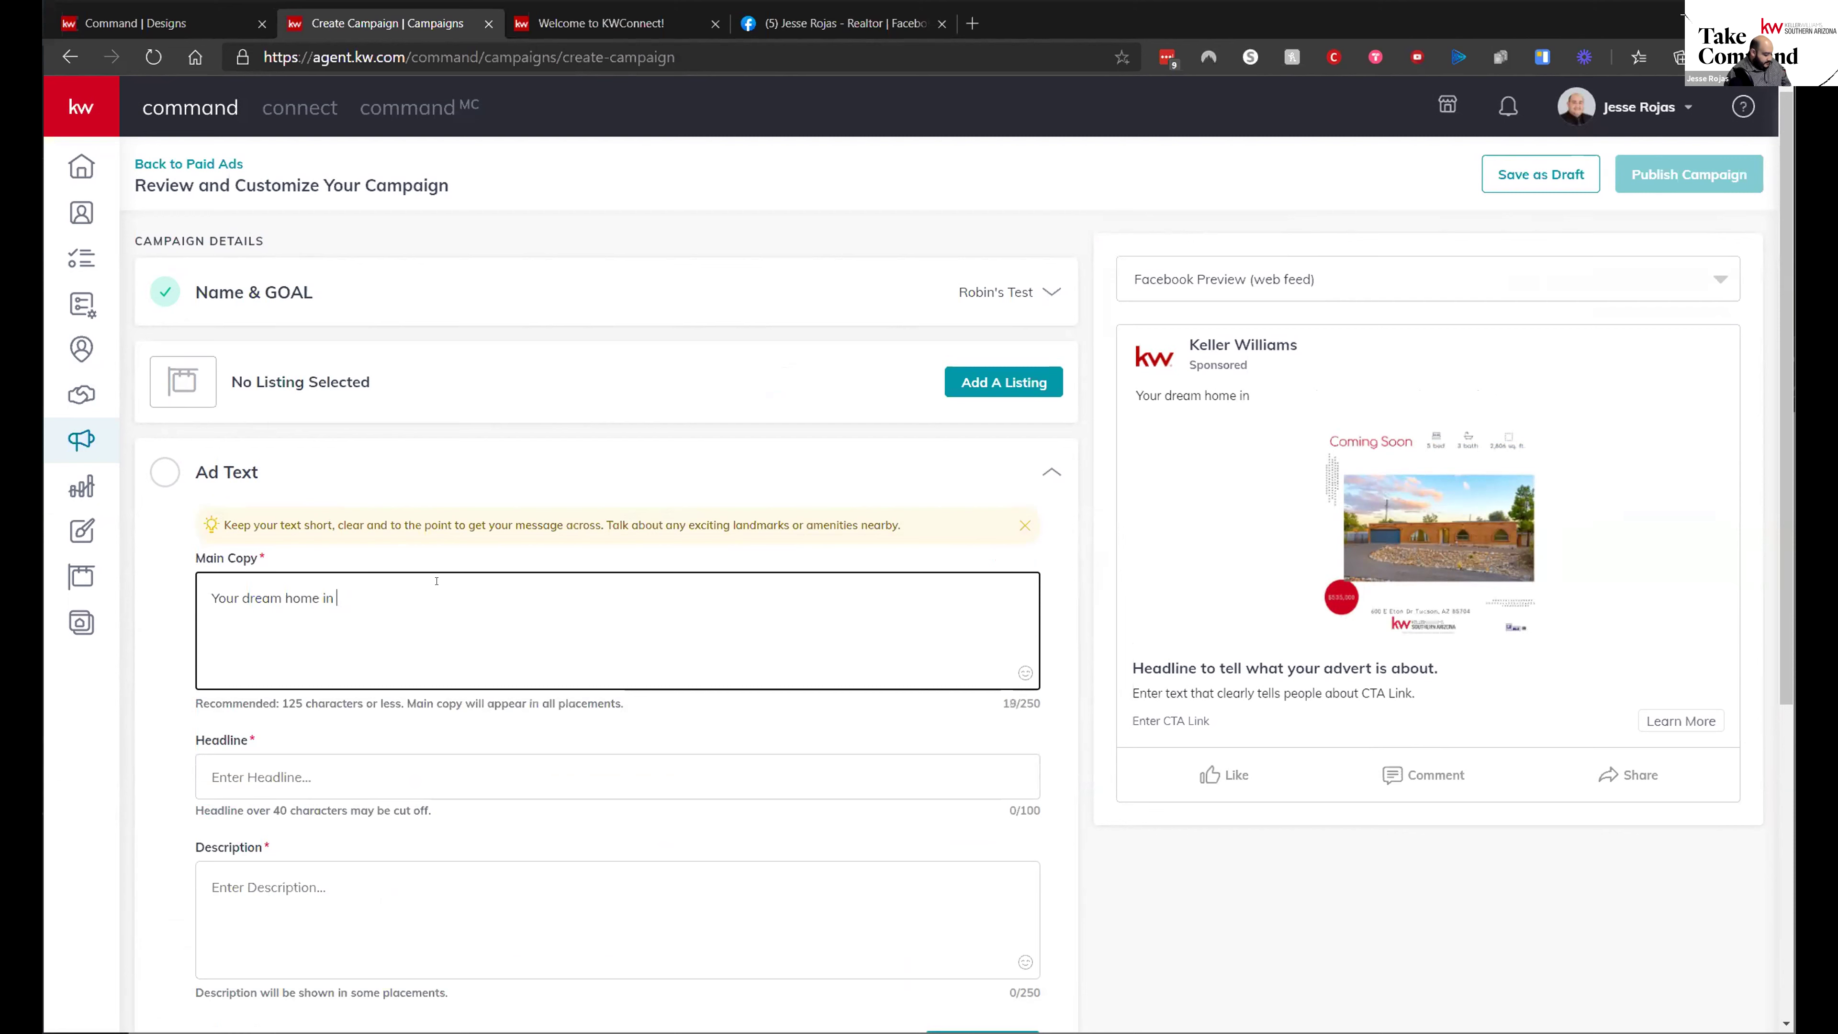
{"action": "type", "text": "Suffolks H8i"}
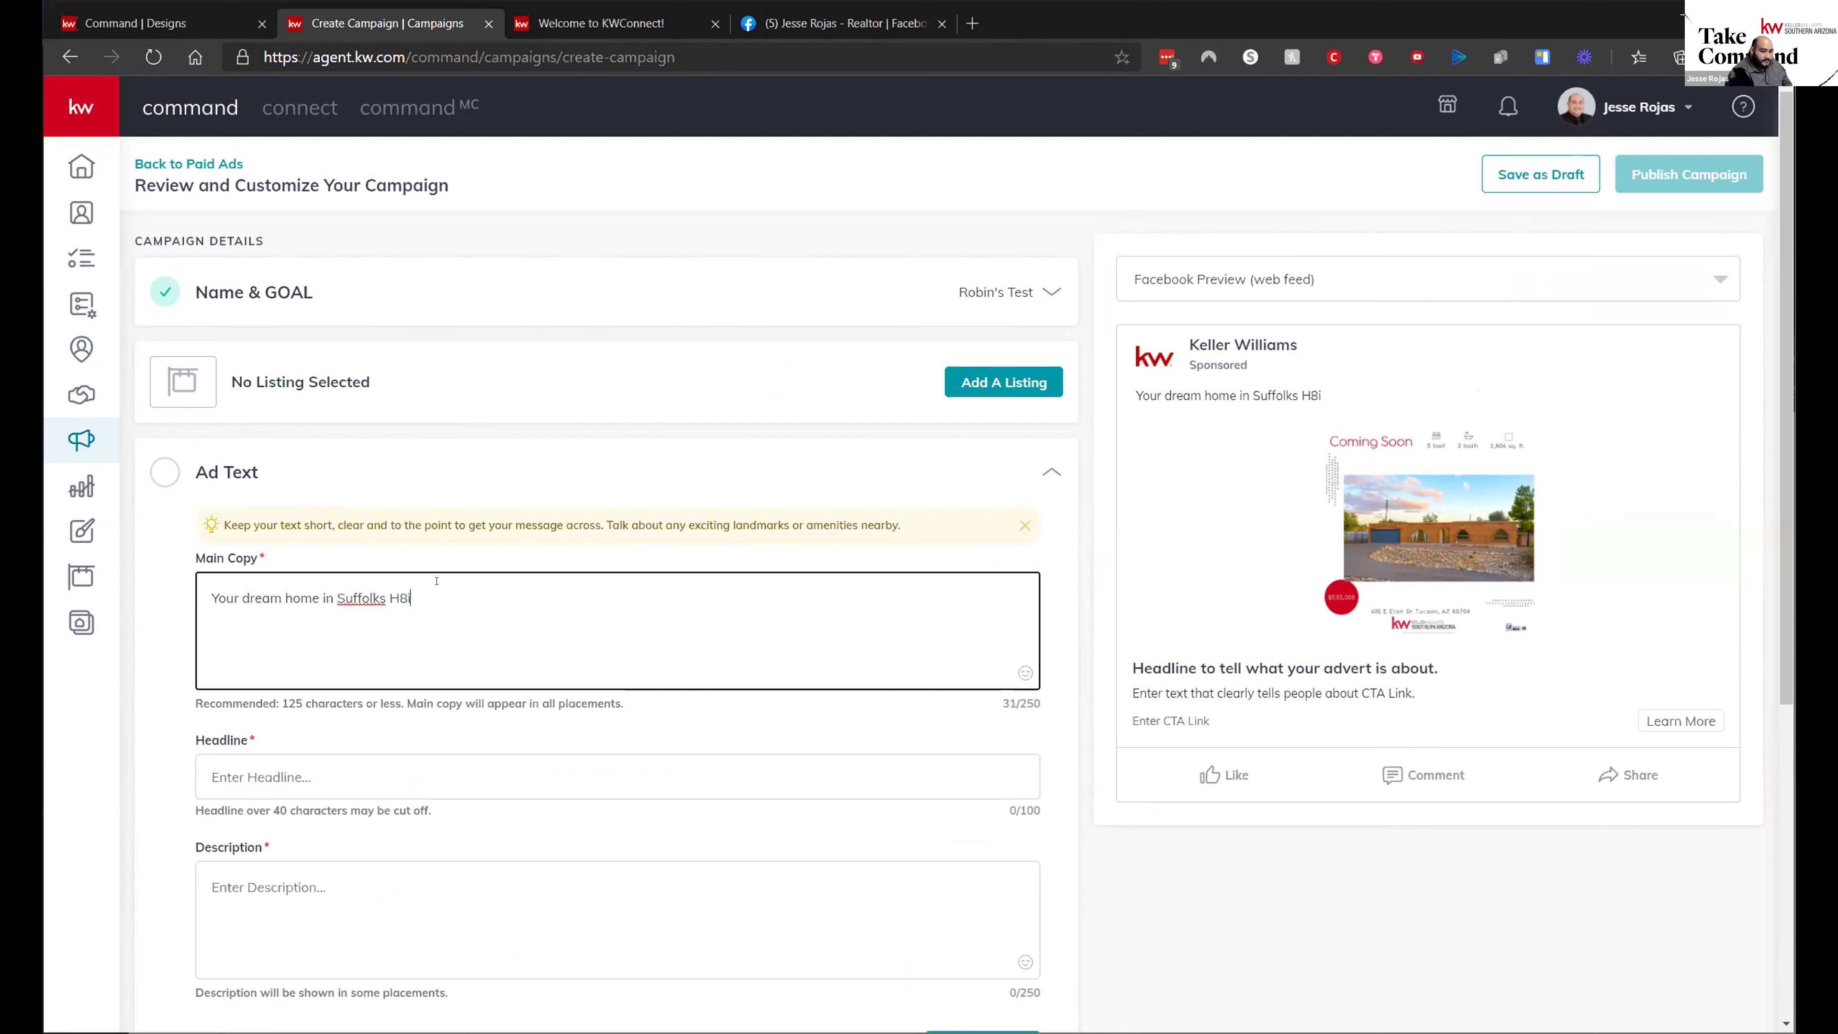
{"action": "key", "text": "BackSpace"}
{"action": "type", "text": "lls awaits!"}
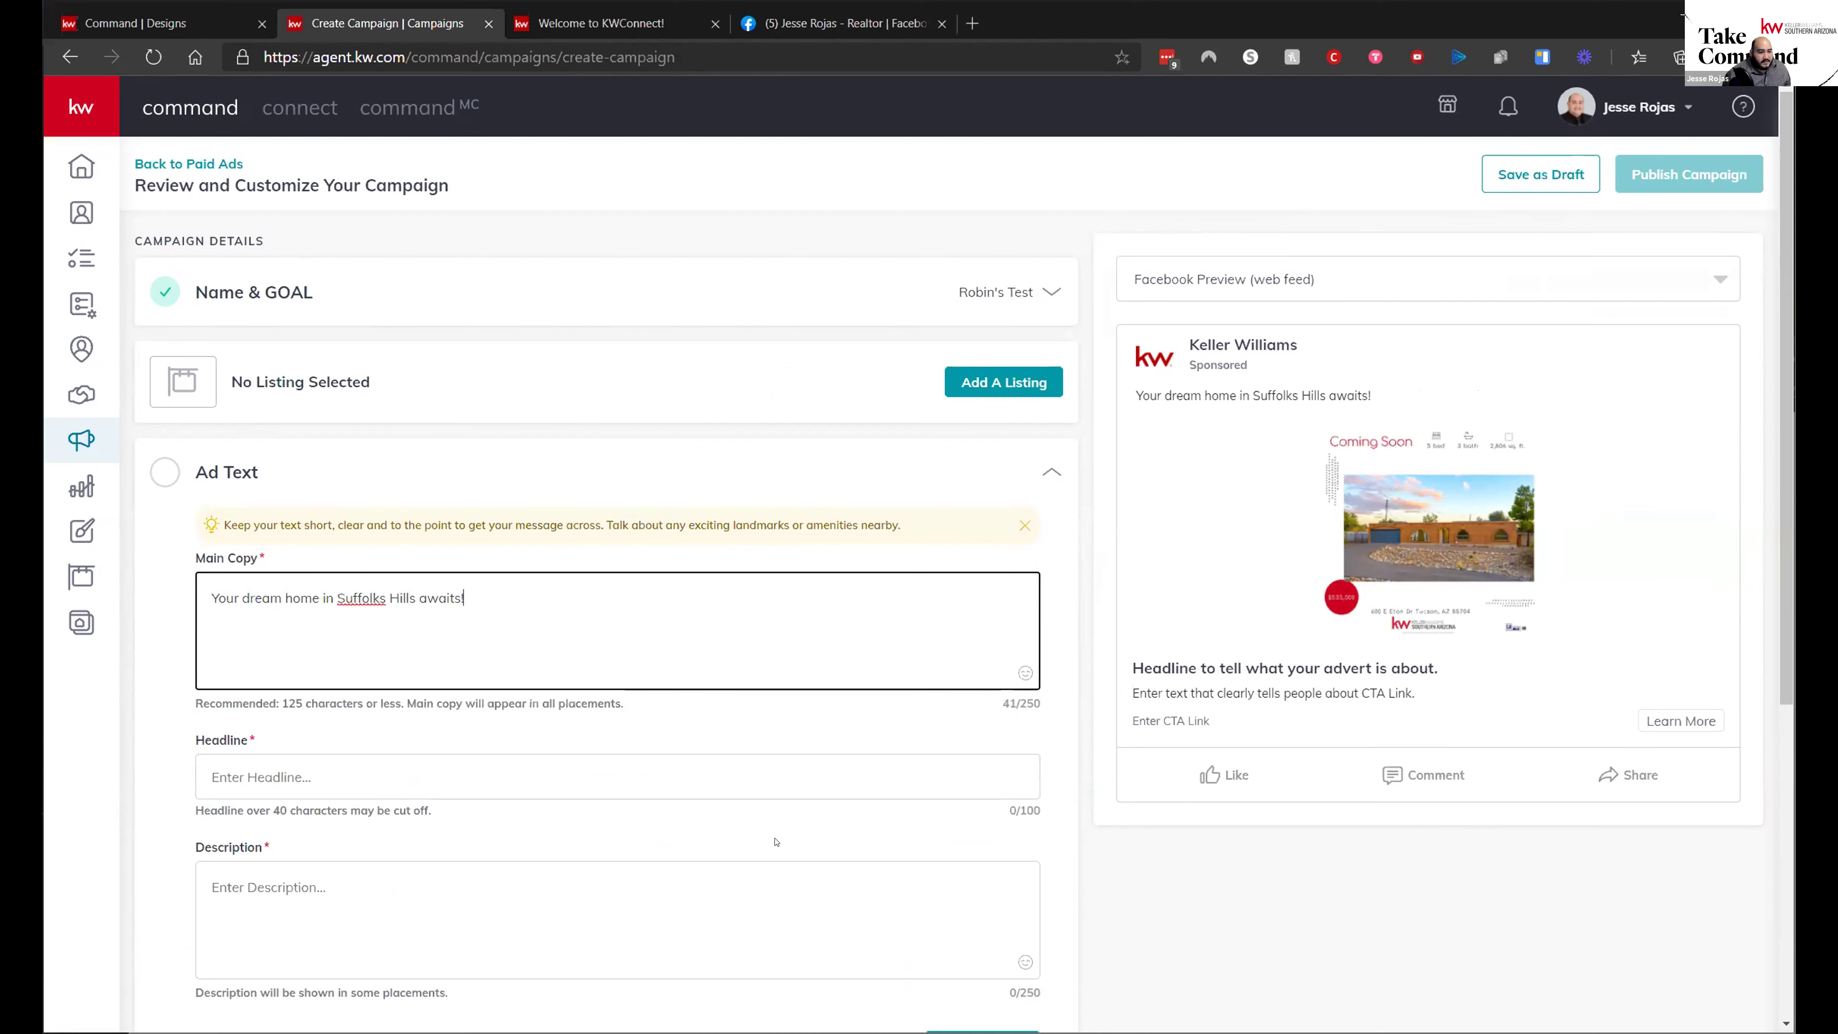
- Expand the Facebook & Instagram Ads options under Channel Options
{"action": "scroll", "coordinate": [523, 759], "scroll_direction": "down", "scroll_amount": 3}
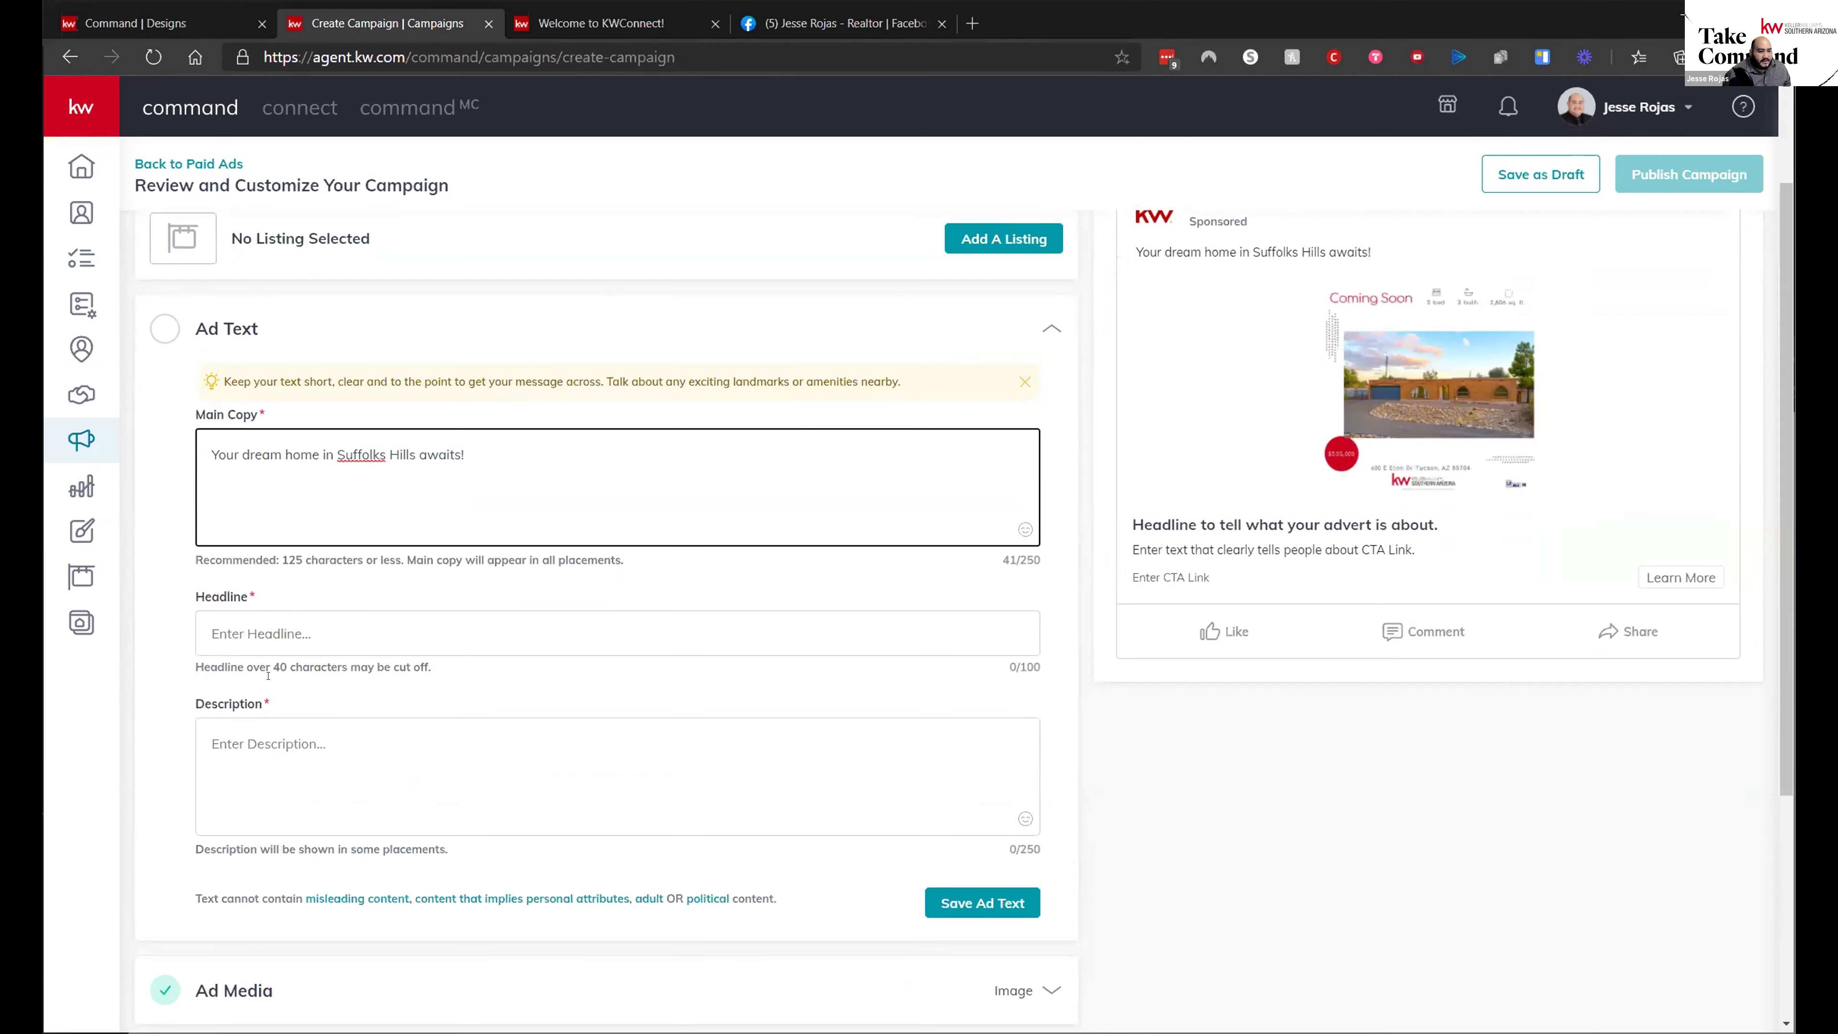
{"action": "scroll", "coordinate": [523, 758], "scroll_direction": "down", "scroll_amount": 5}
{"action": "left_click", "coordinate": [345, 758]}
{"action": "scroll", "coordinate": [345, 767], "scroll_direction": "down", "scroll_amount": 6}
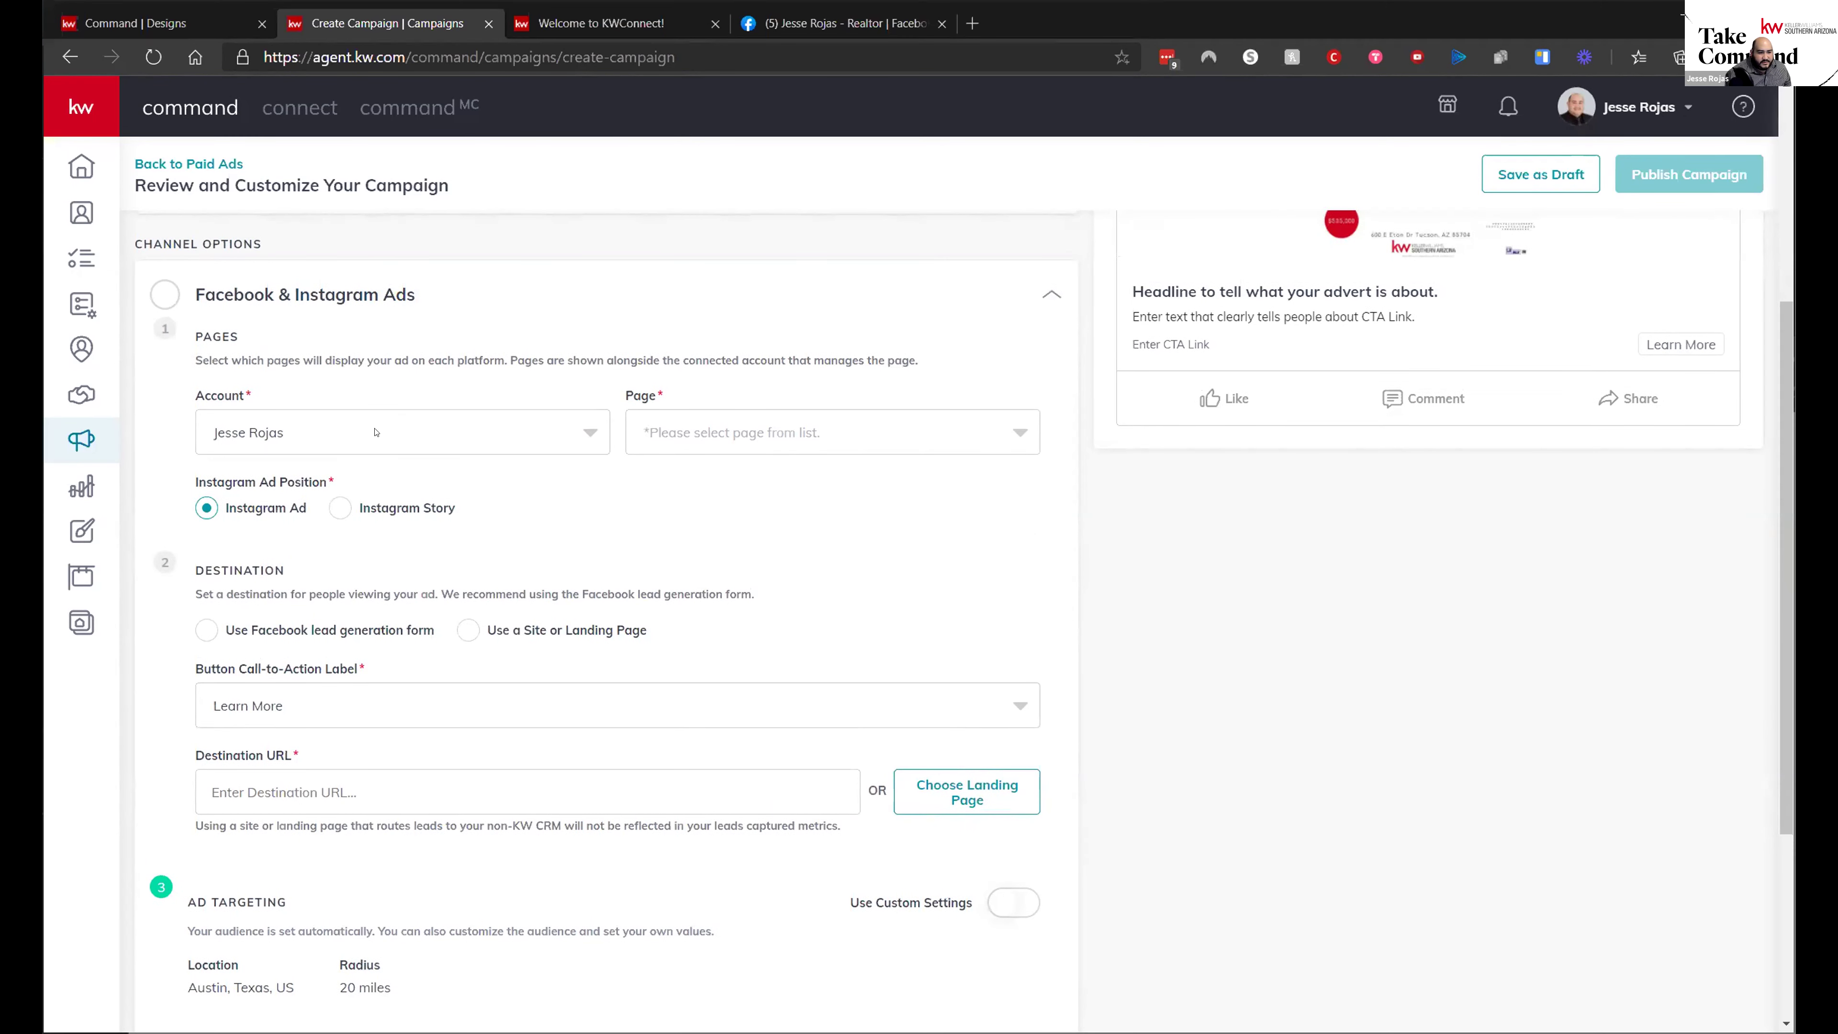
- Choose the agent's realtor Facebook page to run the ad
{"action": "left_click", "coordinate": [684, 433]}
{"action": "left_click", "coordinate": [689, 566]}
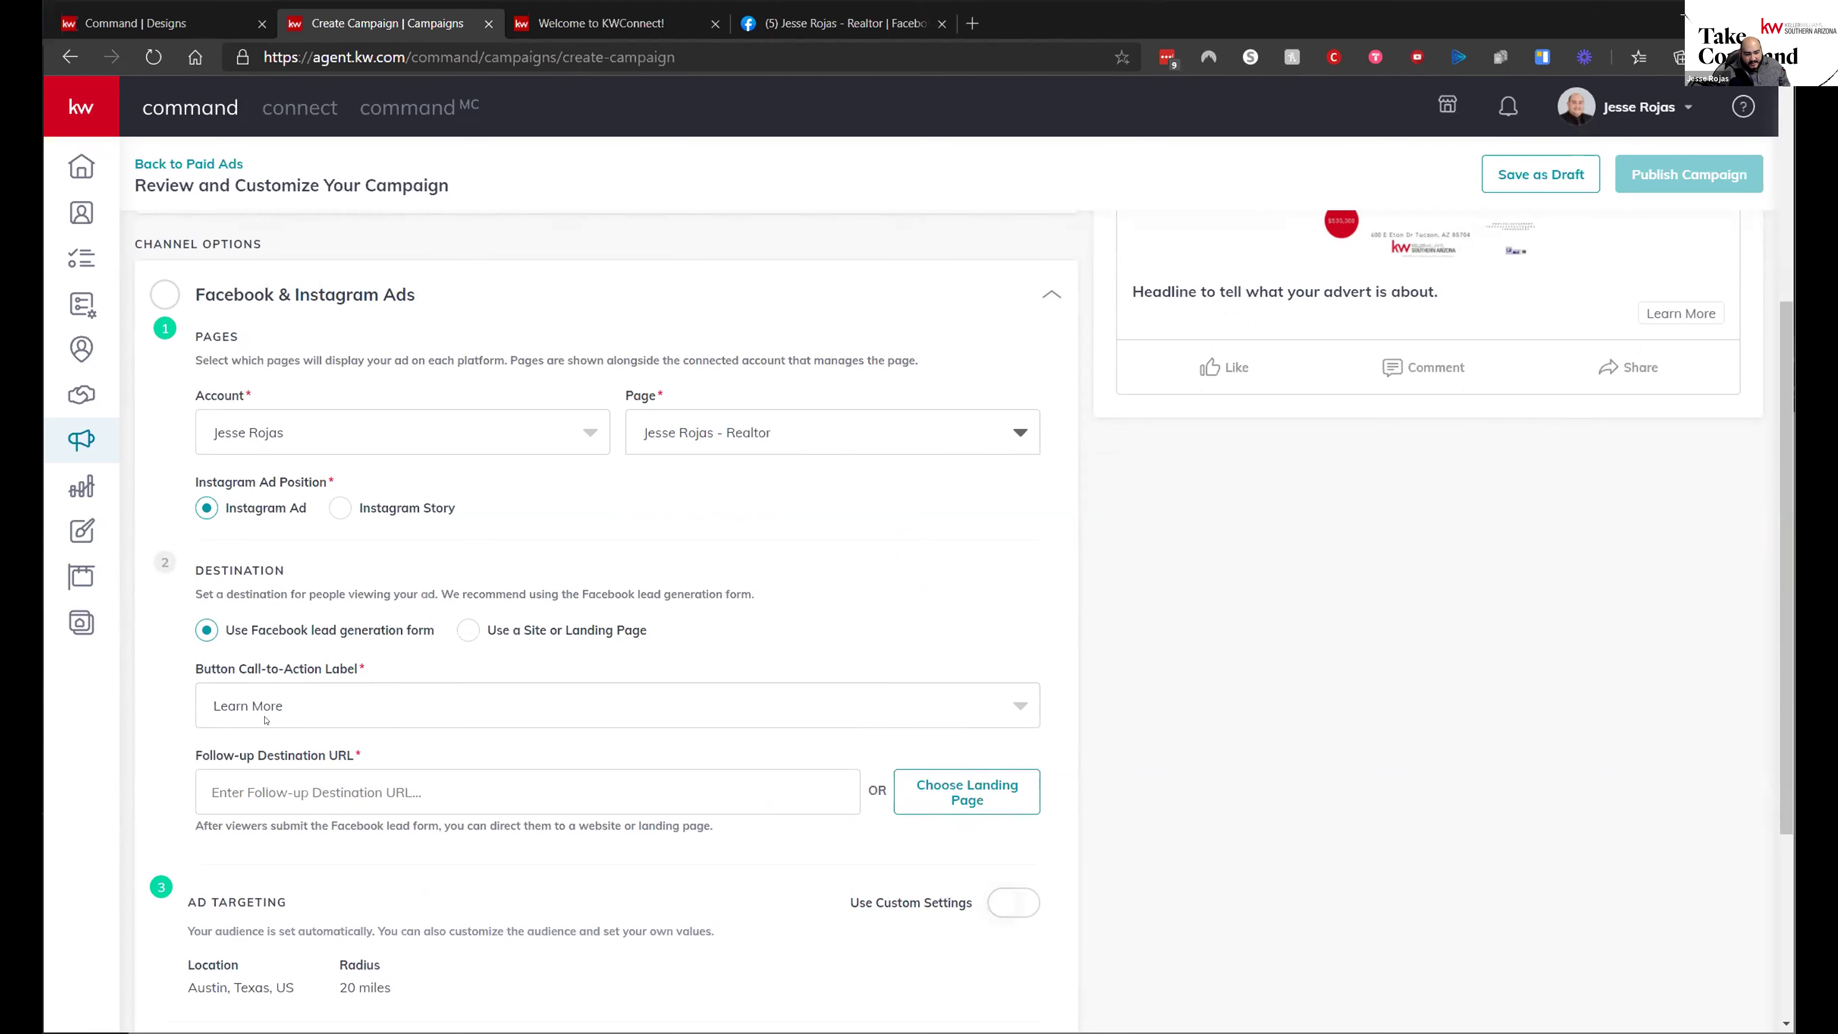
{"action": "scroll", "coordinate": [1394, 748], "scroll_direction": "up", "scroll_amount": 3}
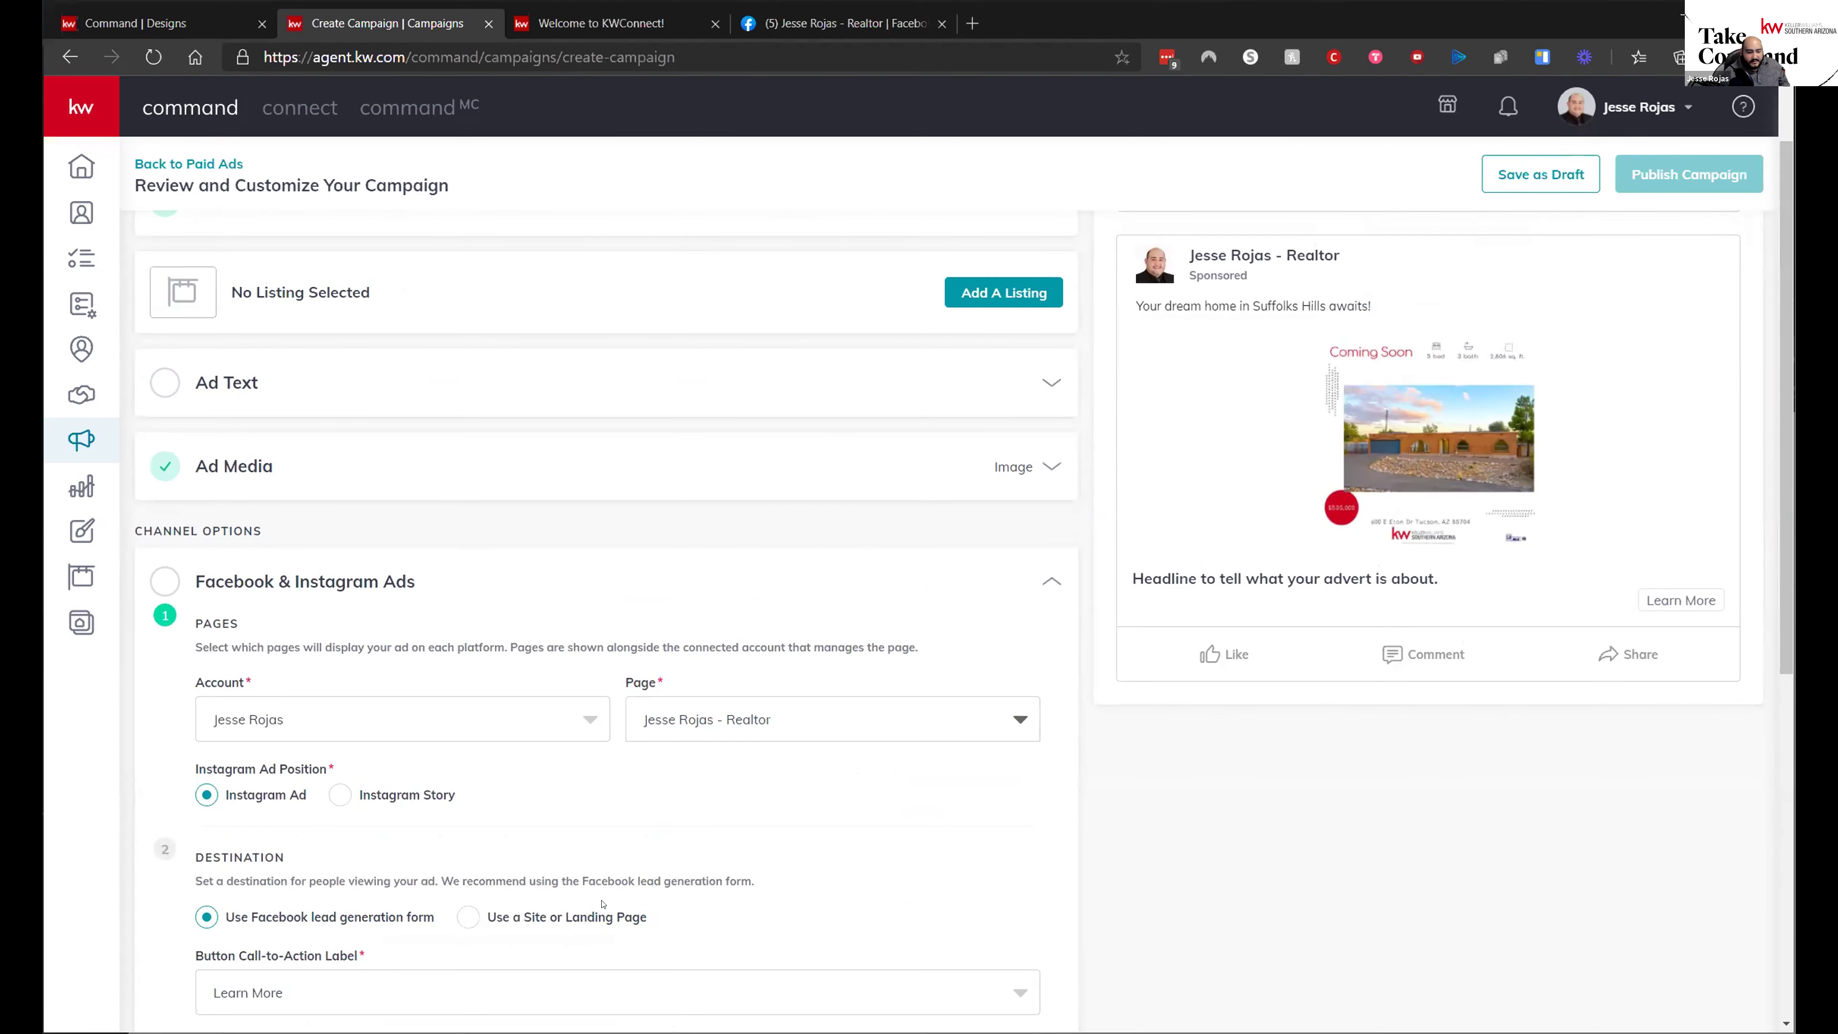
{"action": "scroll", "coordinate": [289, 784], "scroll_direction": "down", "scroll_amount": 3}
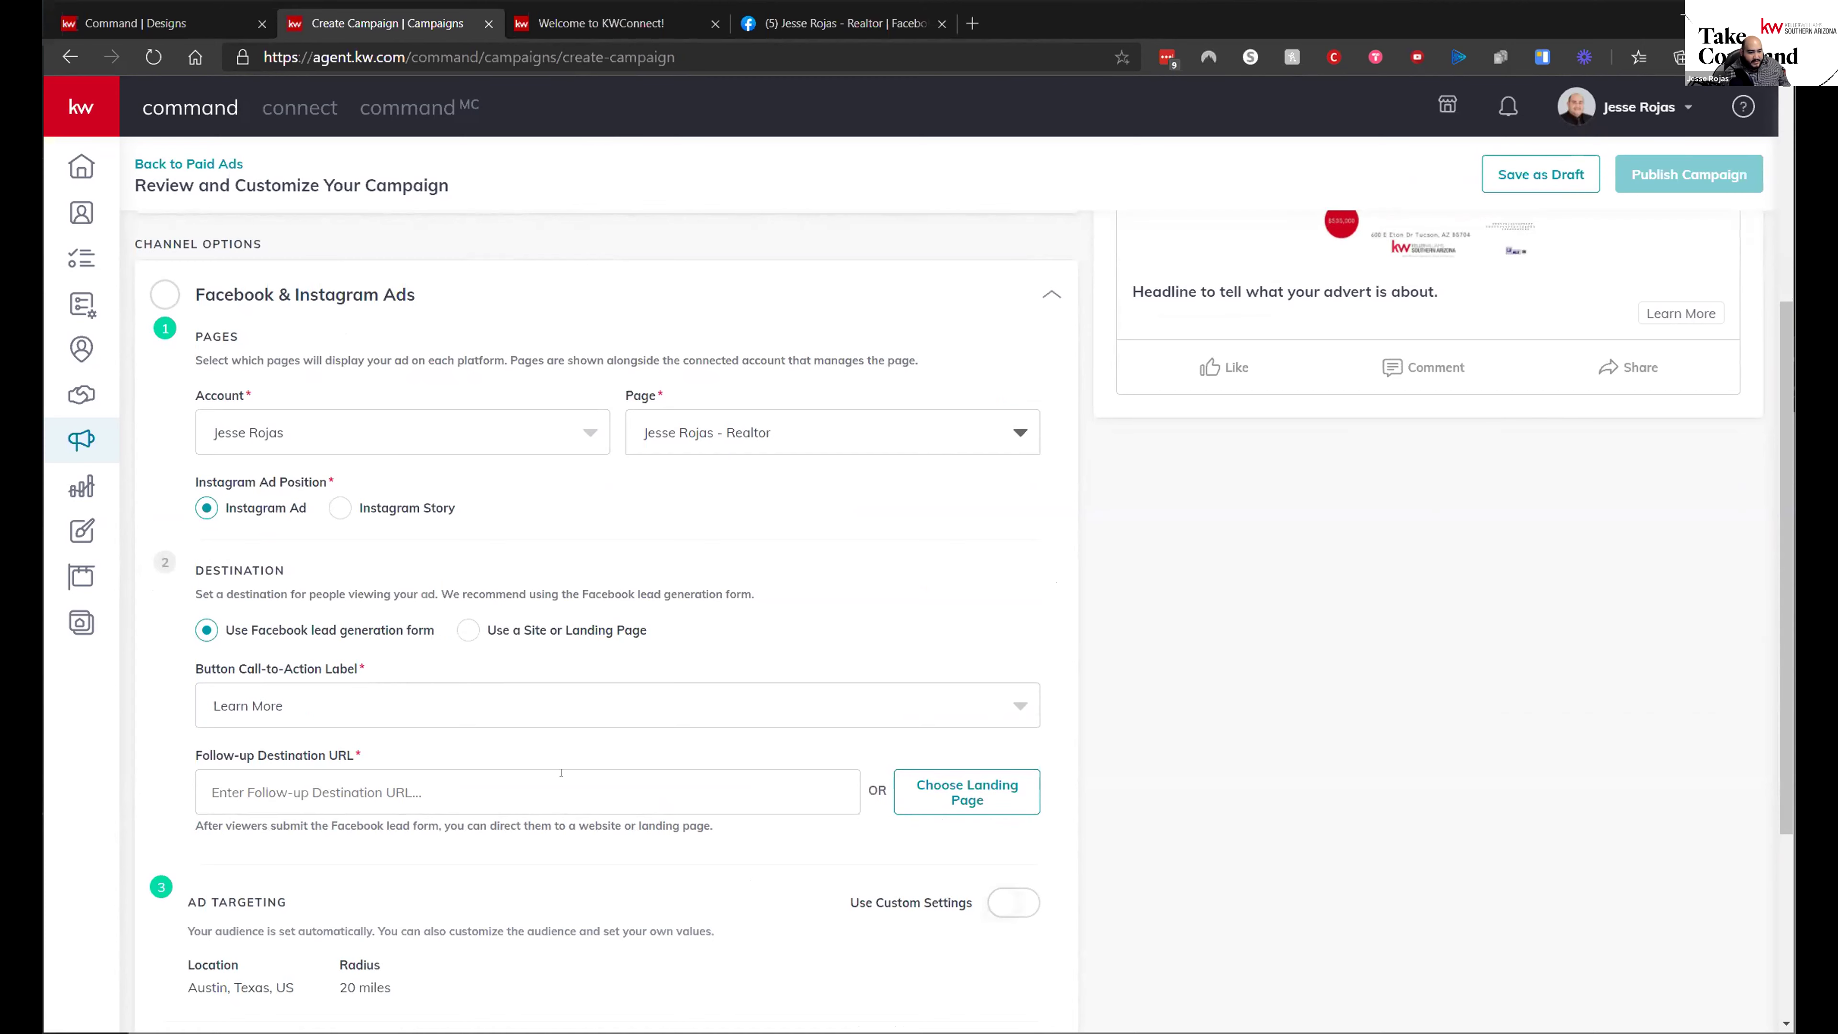
- Set the follow-up destination to Agent Site Homepage and change its address to https
{"action": "left_click", "coordinate": [1017, 795]}
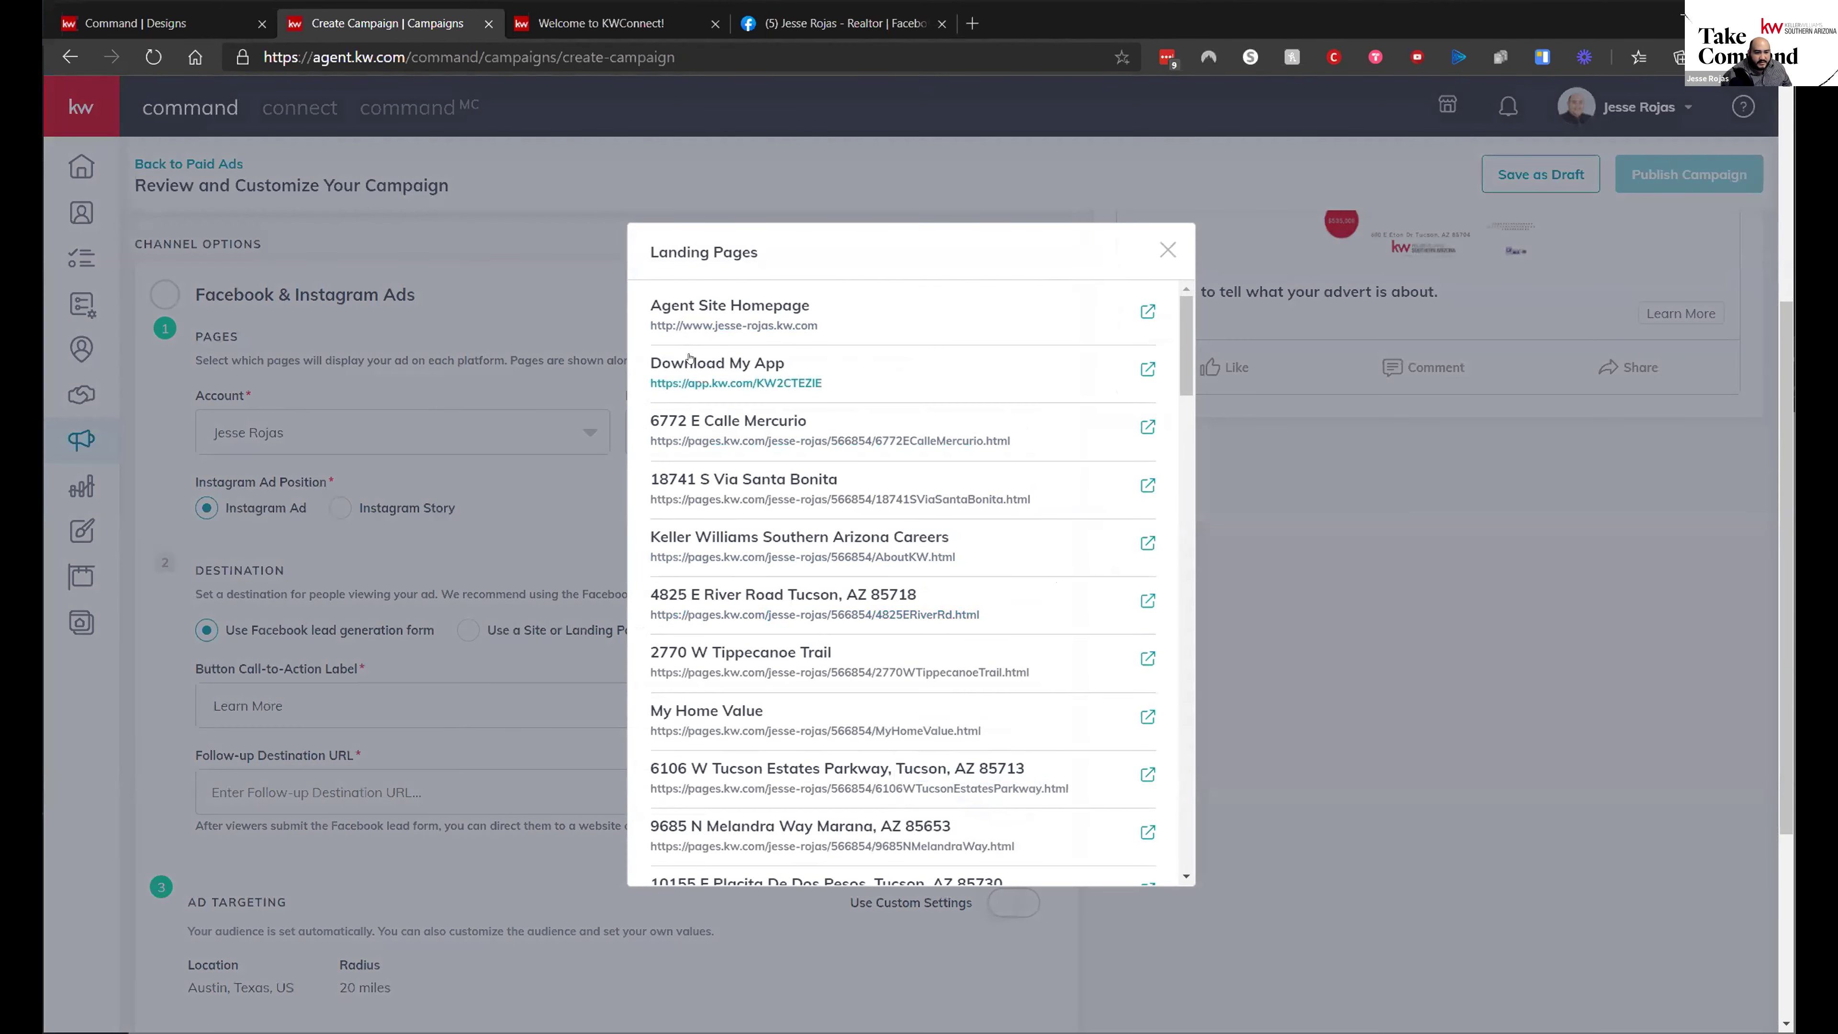
{"action": "left_click", "coordinate": [689, 360]}
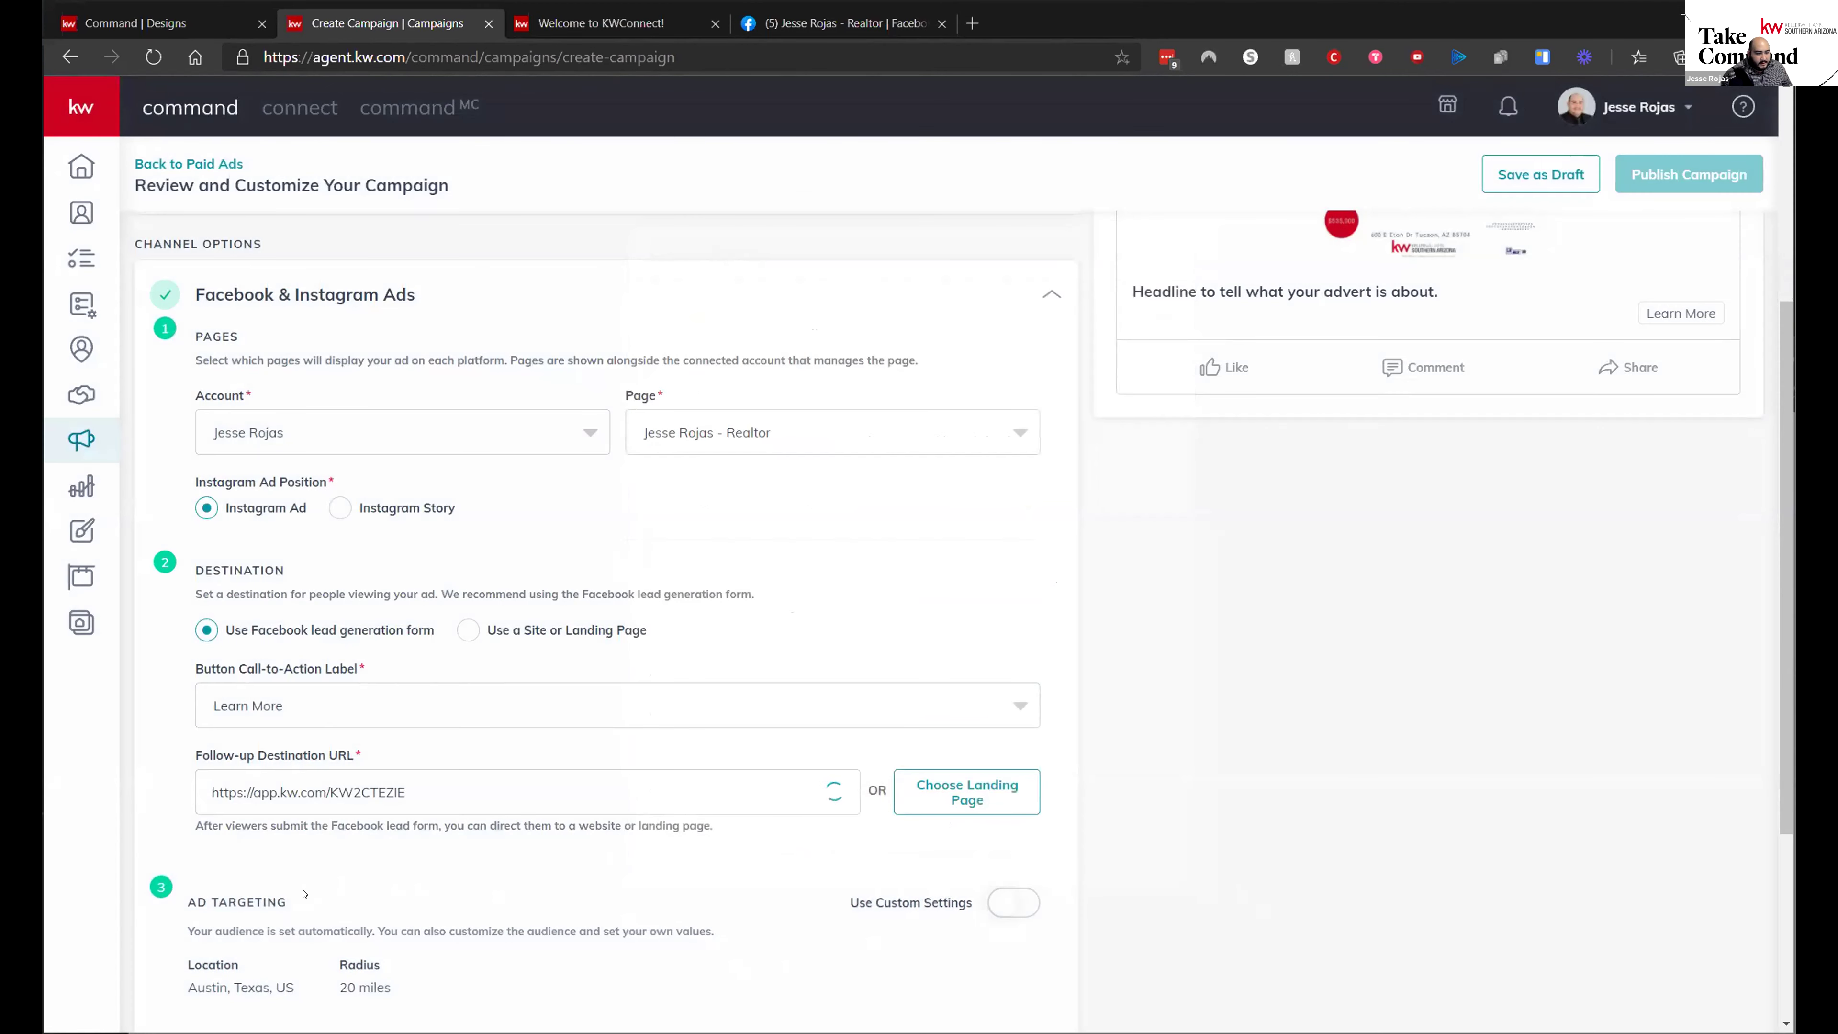
{"action": "scroll", "coordinate": [758, 880], "scroll_direction": "down", "scroll_amount": 4}
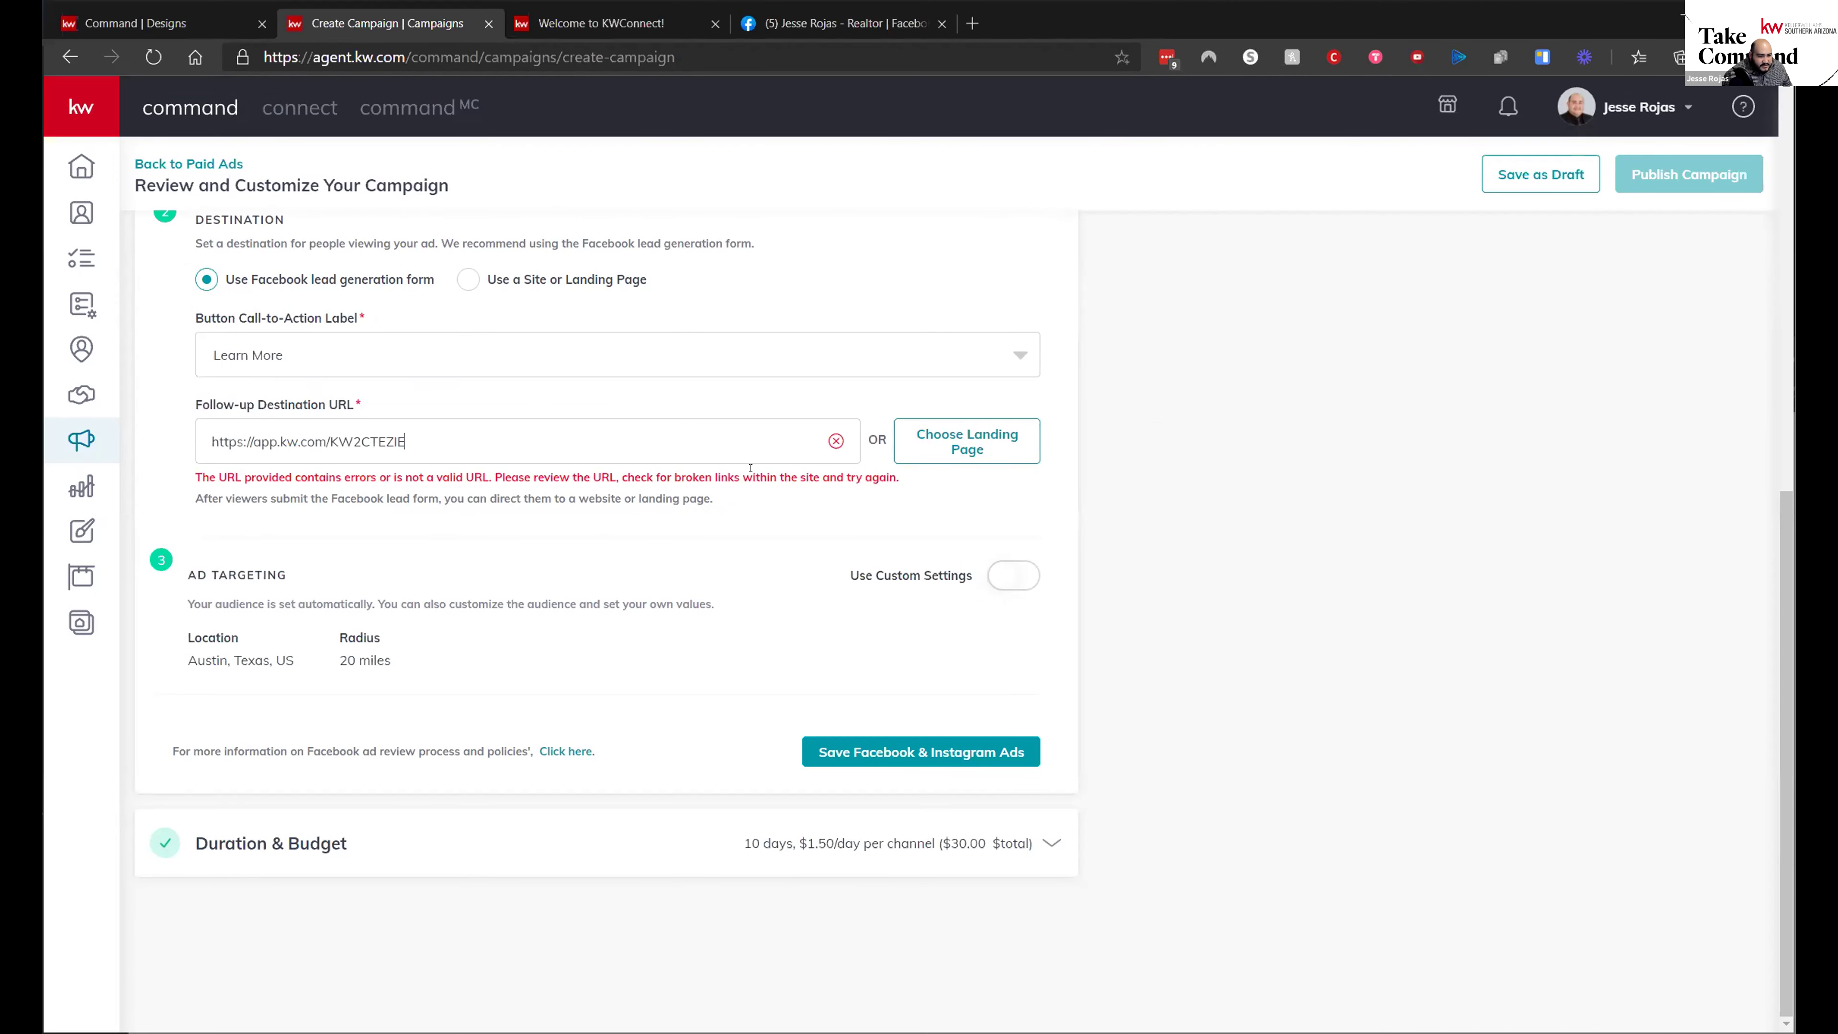
{"action": "left_click", "coordinate": [962, 442]}
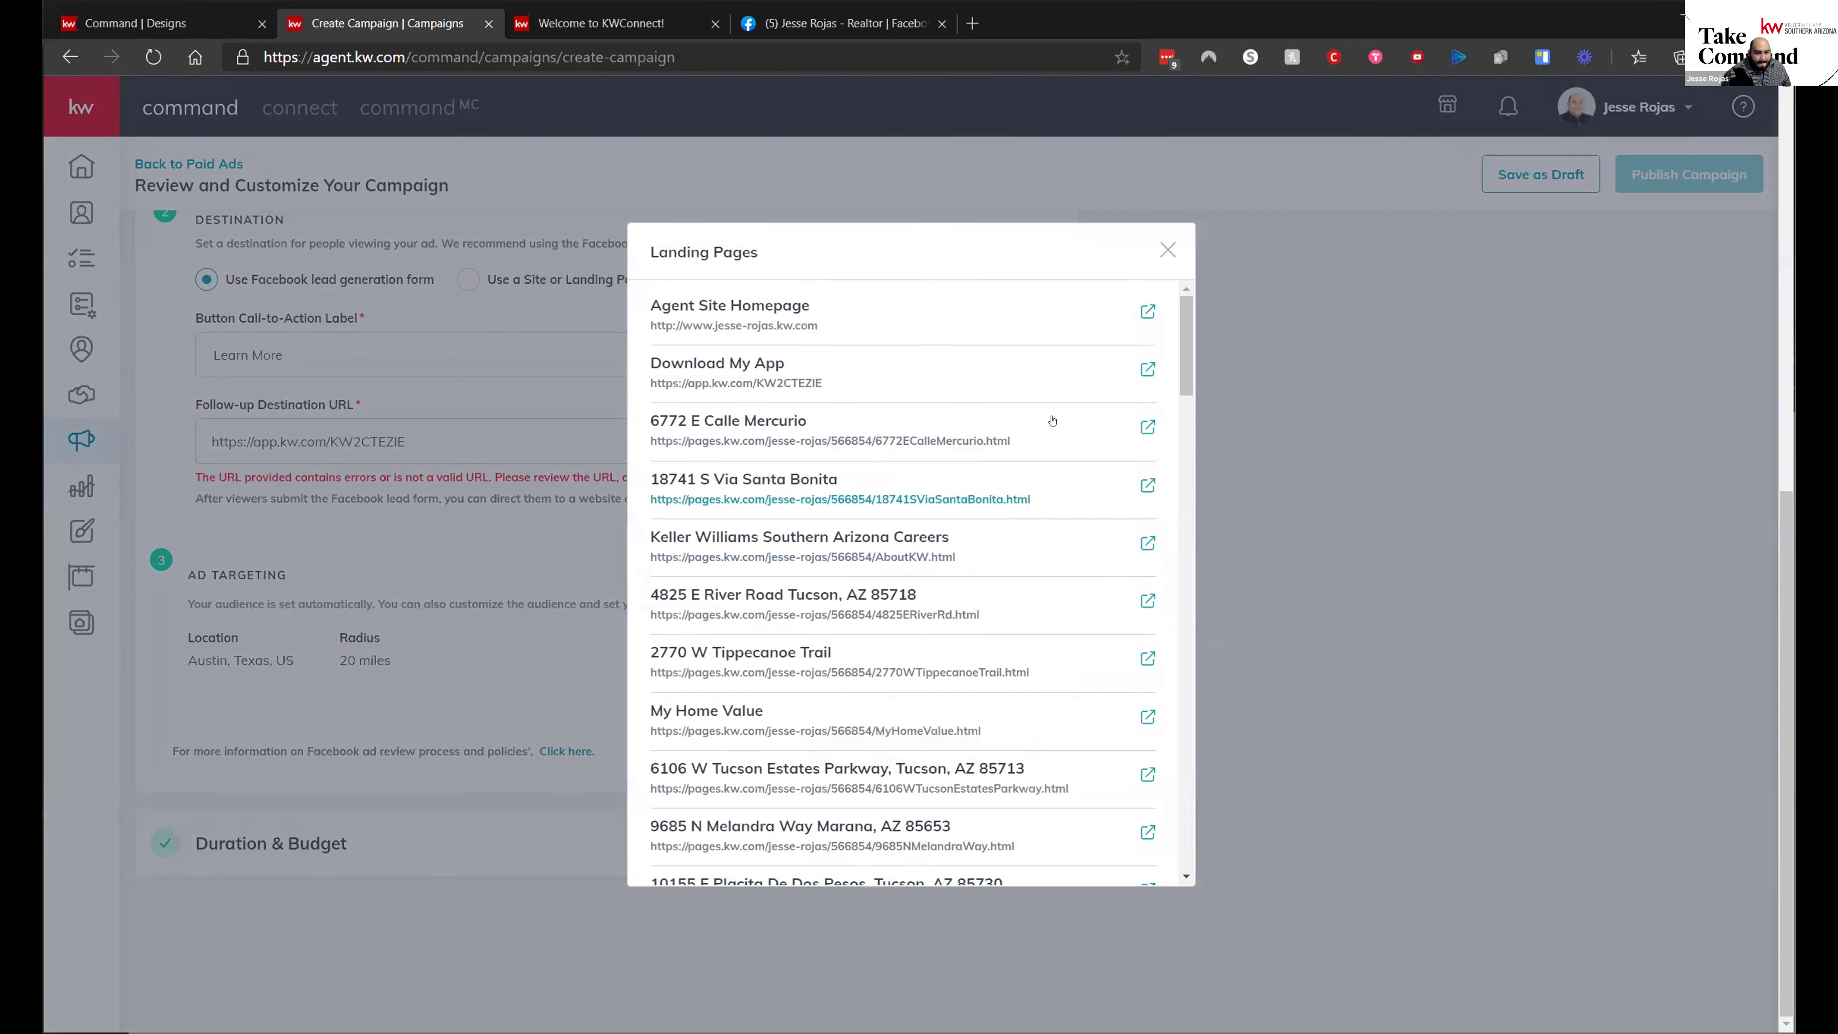
{"action": "left_click", "coordinate": [746, 306]}
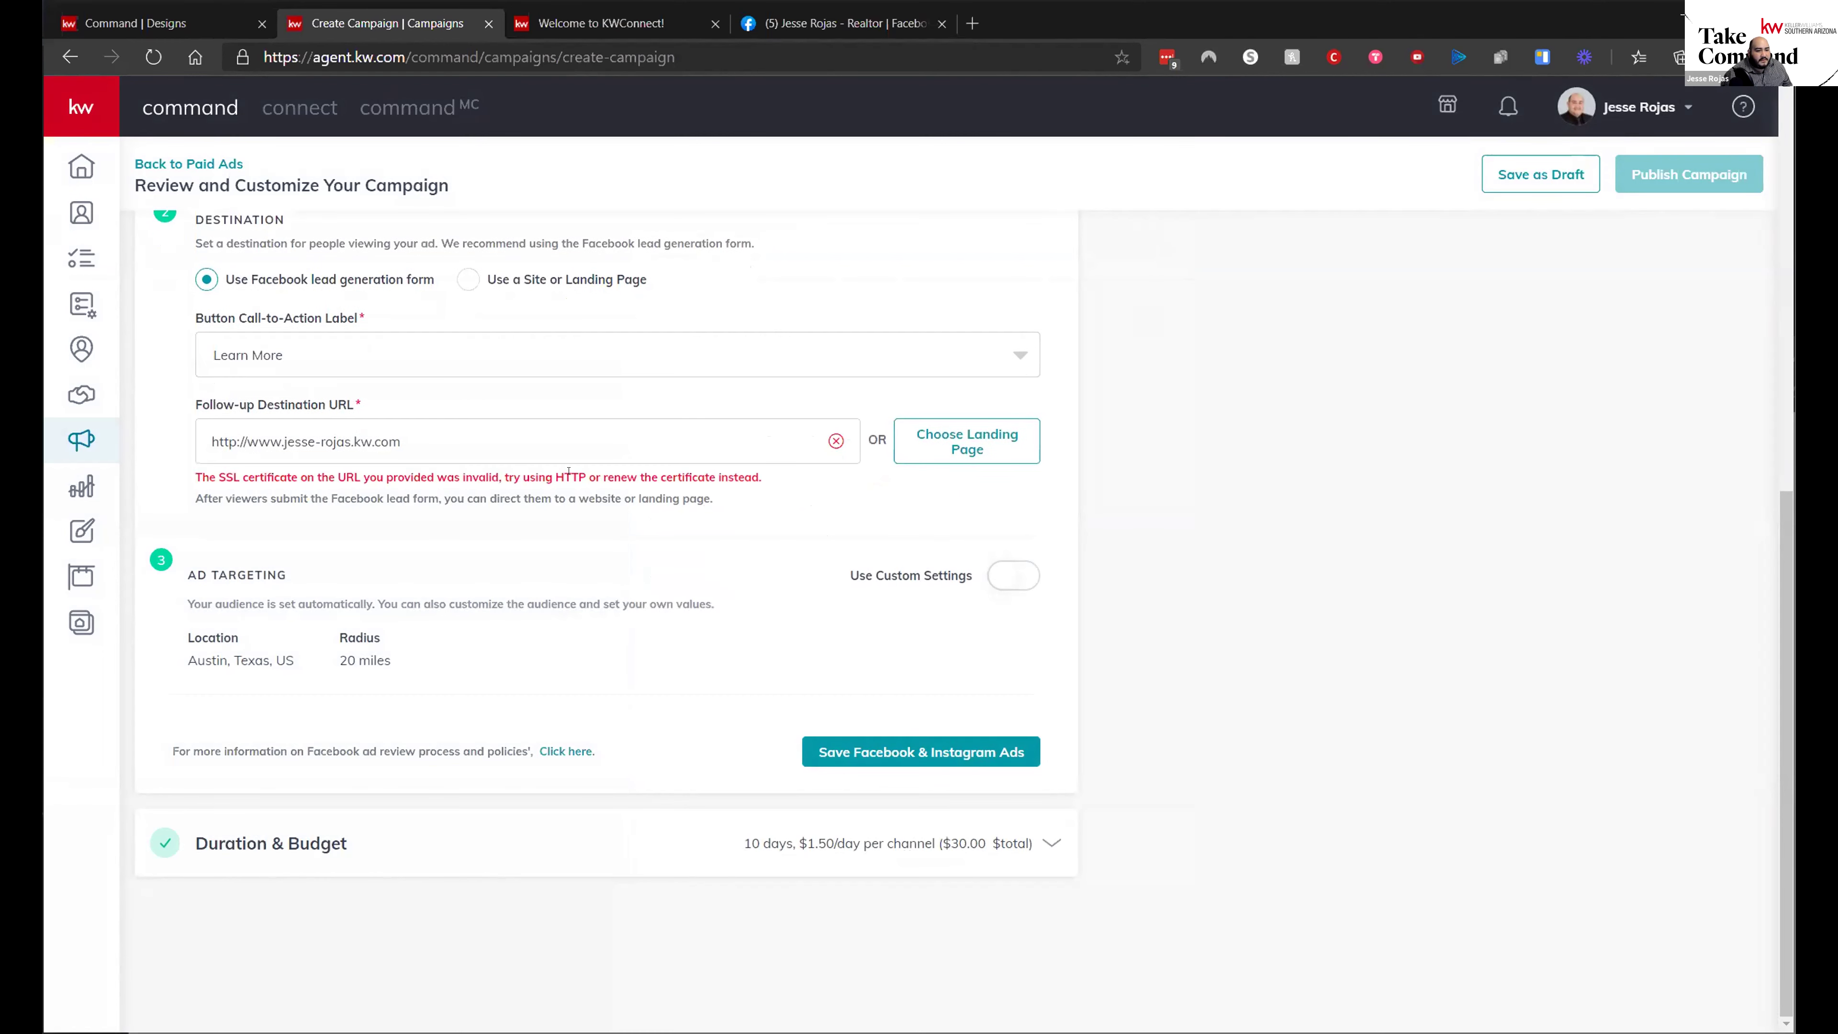
{"action": "left_click", "coordinate": [231, 441]}
{"action": "type", "text": "s"}
- Switch the follow-up destination back to Download My App
{"action": "left_click", "coordinate": [933, 455]}
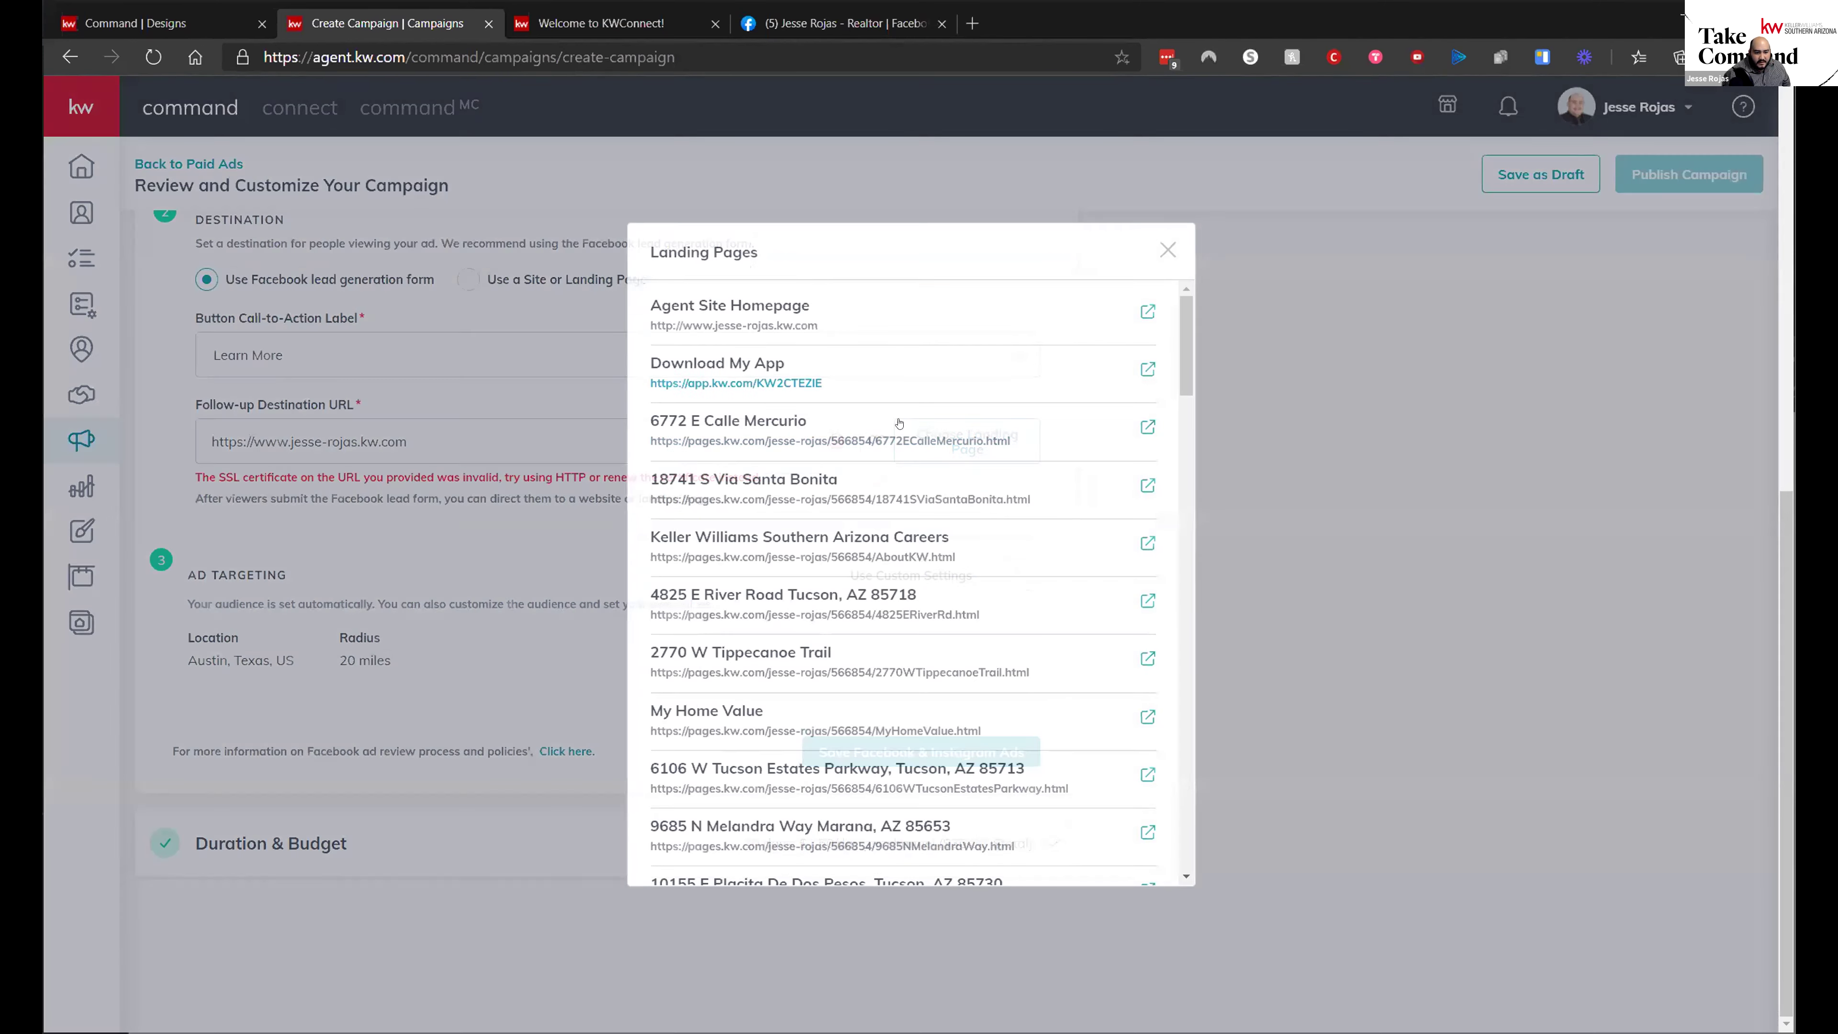
{"action": "scroll", "coordinate": [812, 709], "scroll_direction": "down", "scroll_amount": 12}
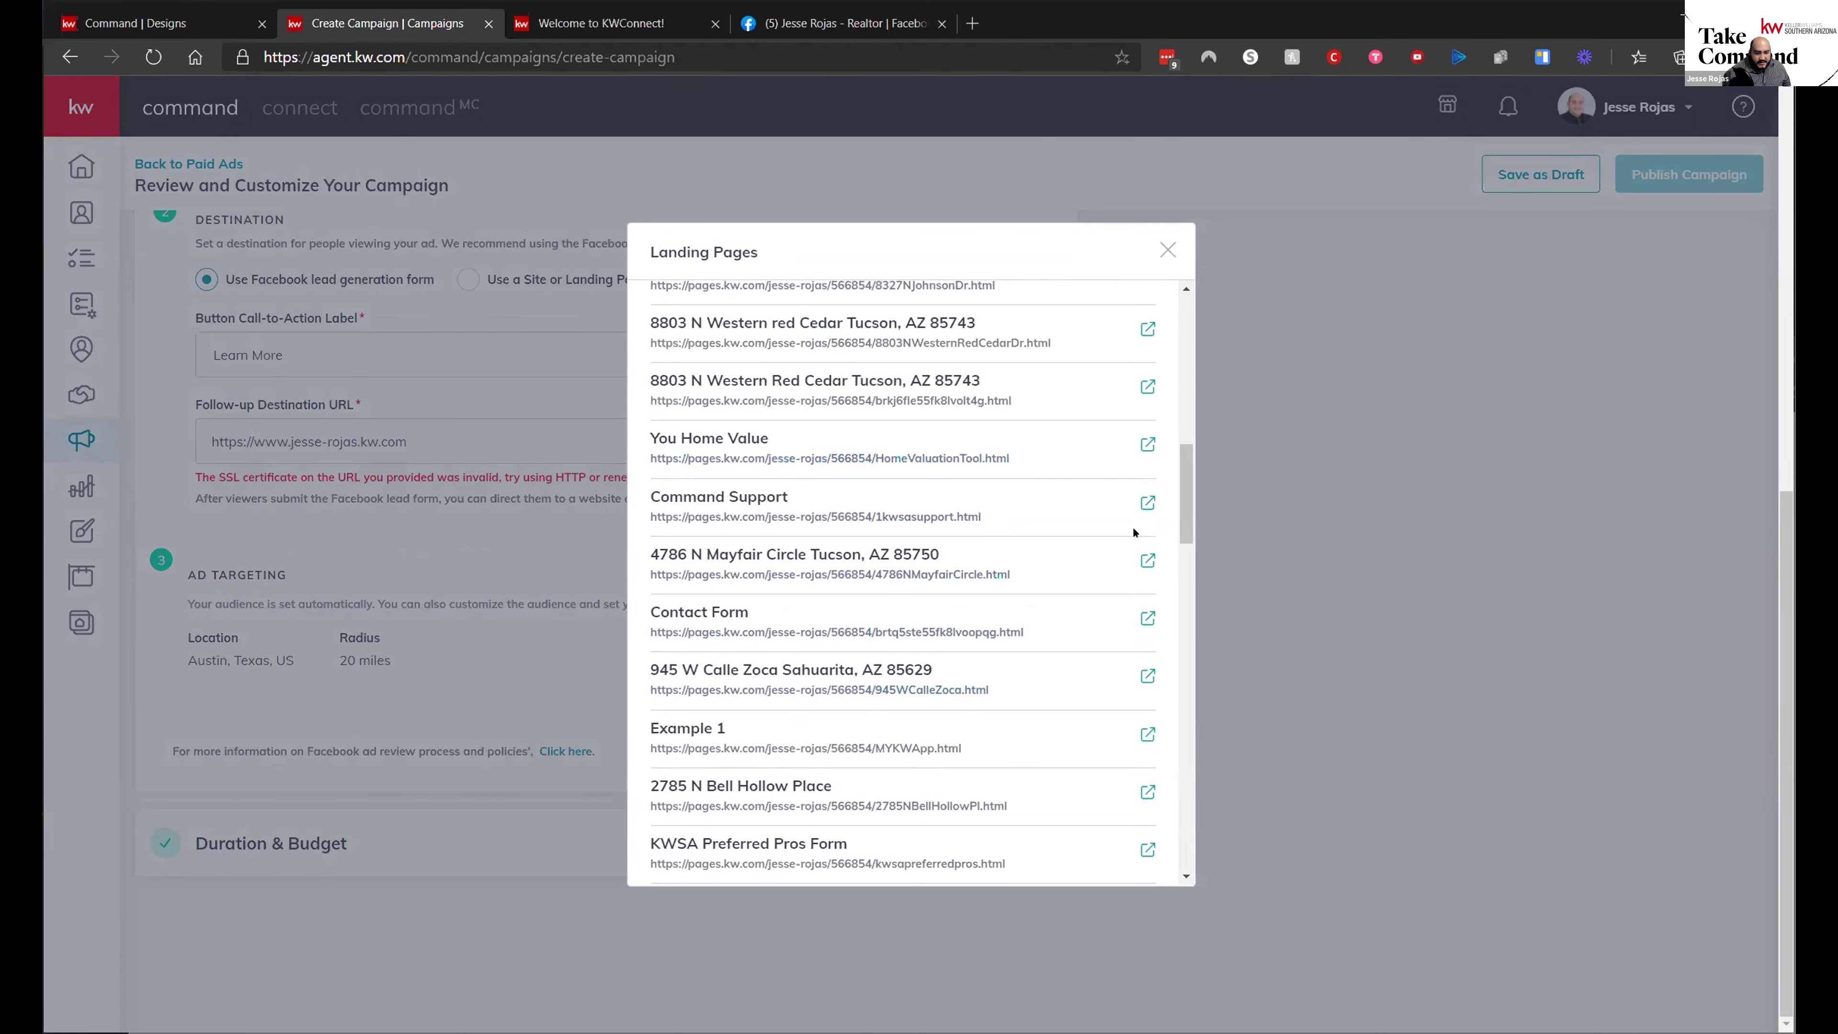
{"action": "scroll", "coordinate": [1133, 532], "scroll_direction": "down", "scroll_amount": 20}
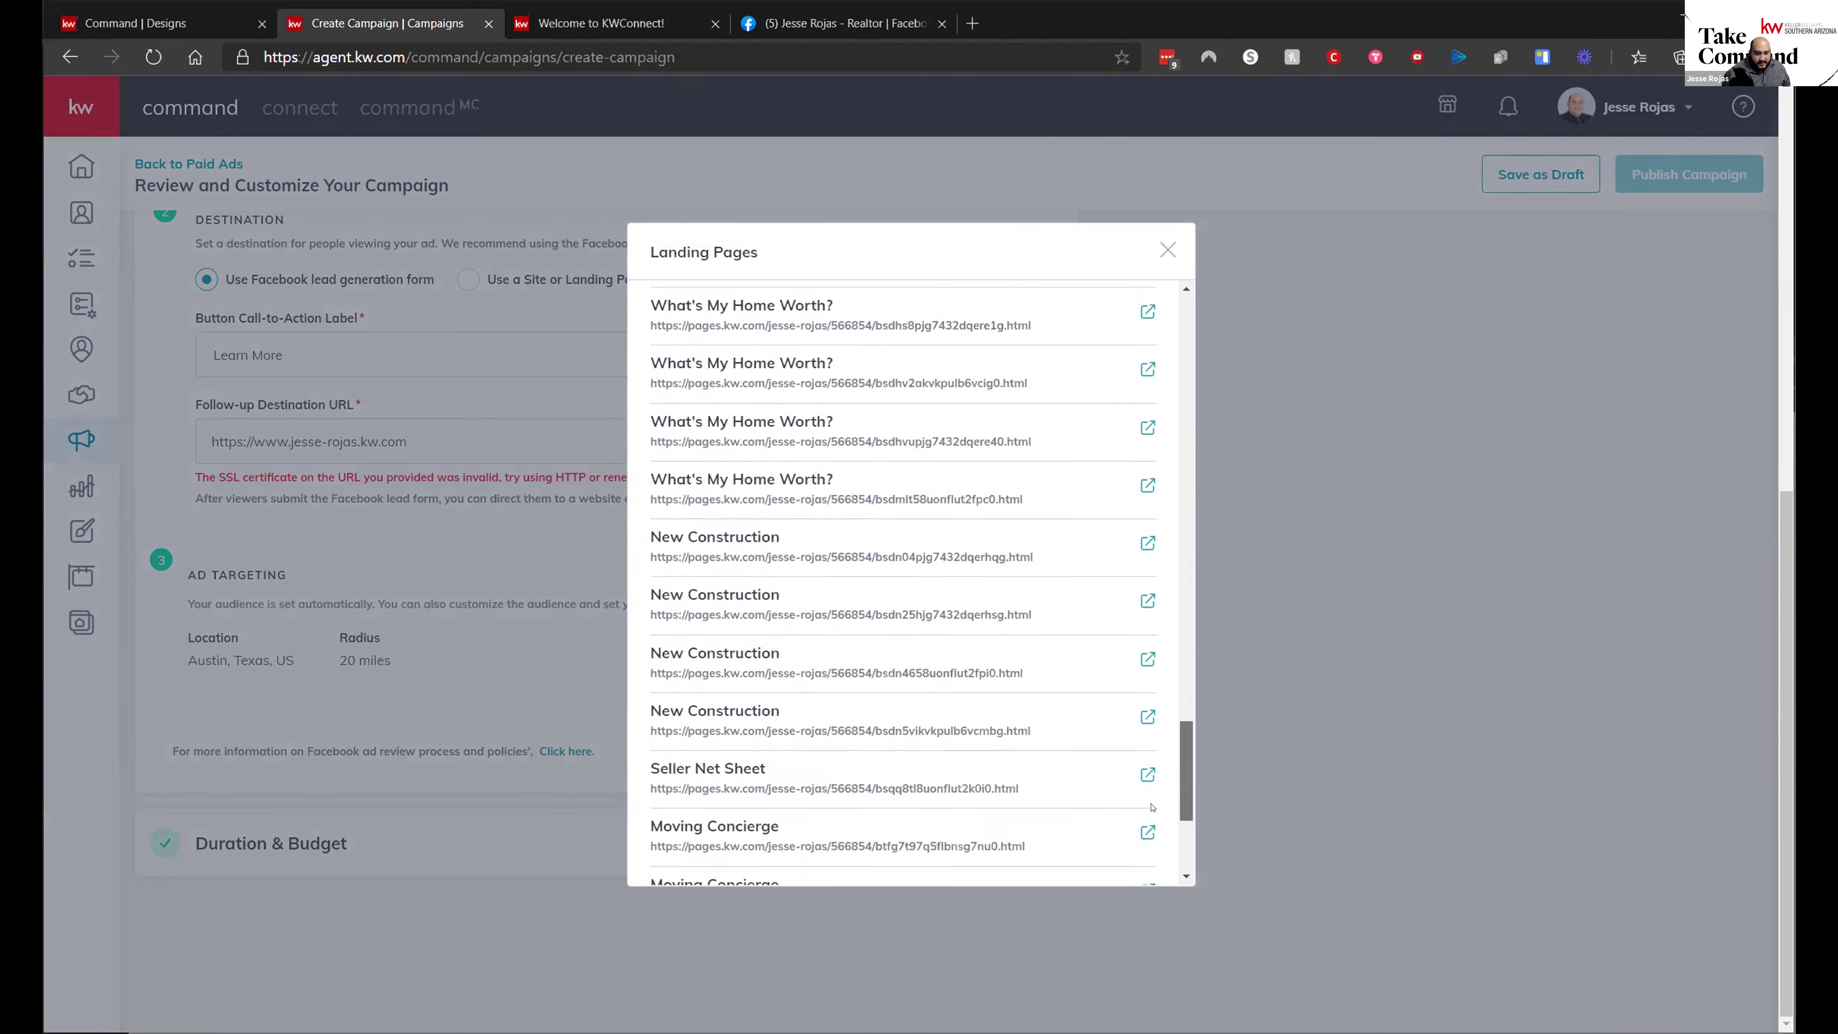
{"action": "left_click_drag", "start_coordinate": [1185, 833], "coordinate": [1186, 285]}
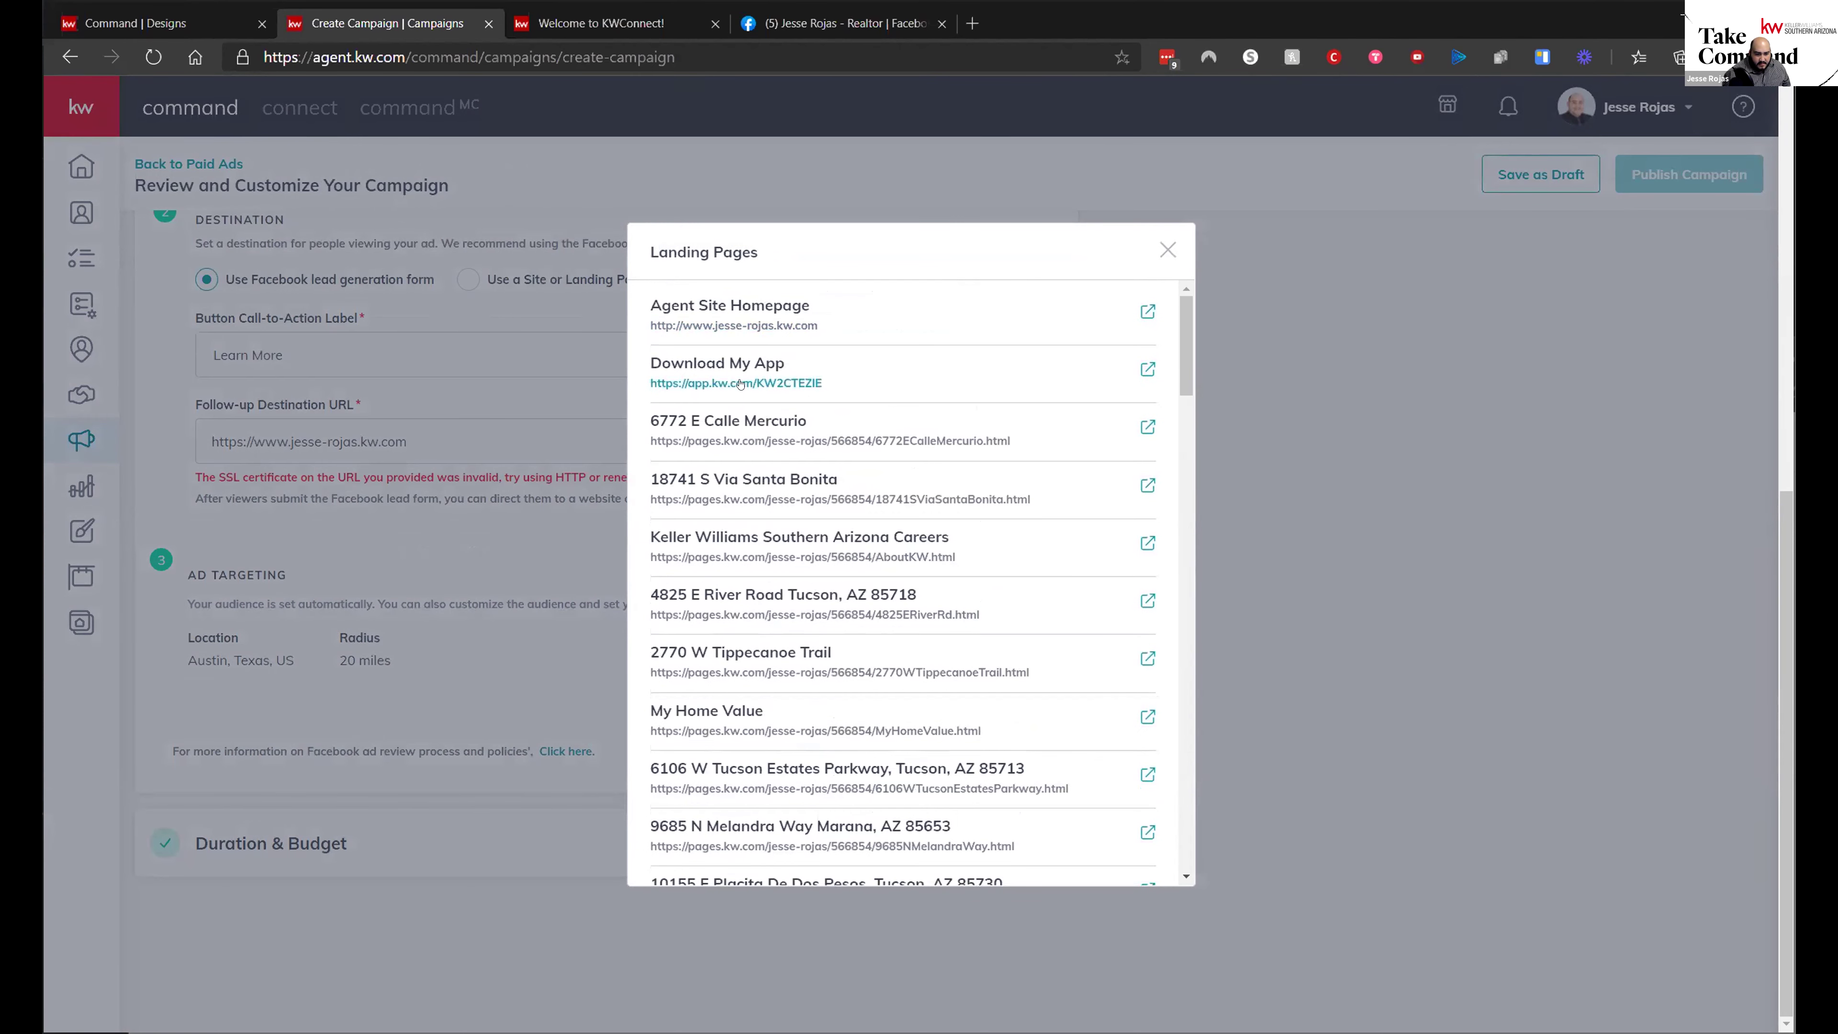
{"action": "left_click", "coordinate": [712, 373]}
{"action": "scroll", "coordinate": [881, 817], "scroll_direction": "up", "scroll_amount": 10}
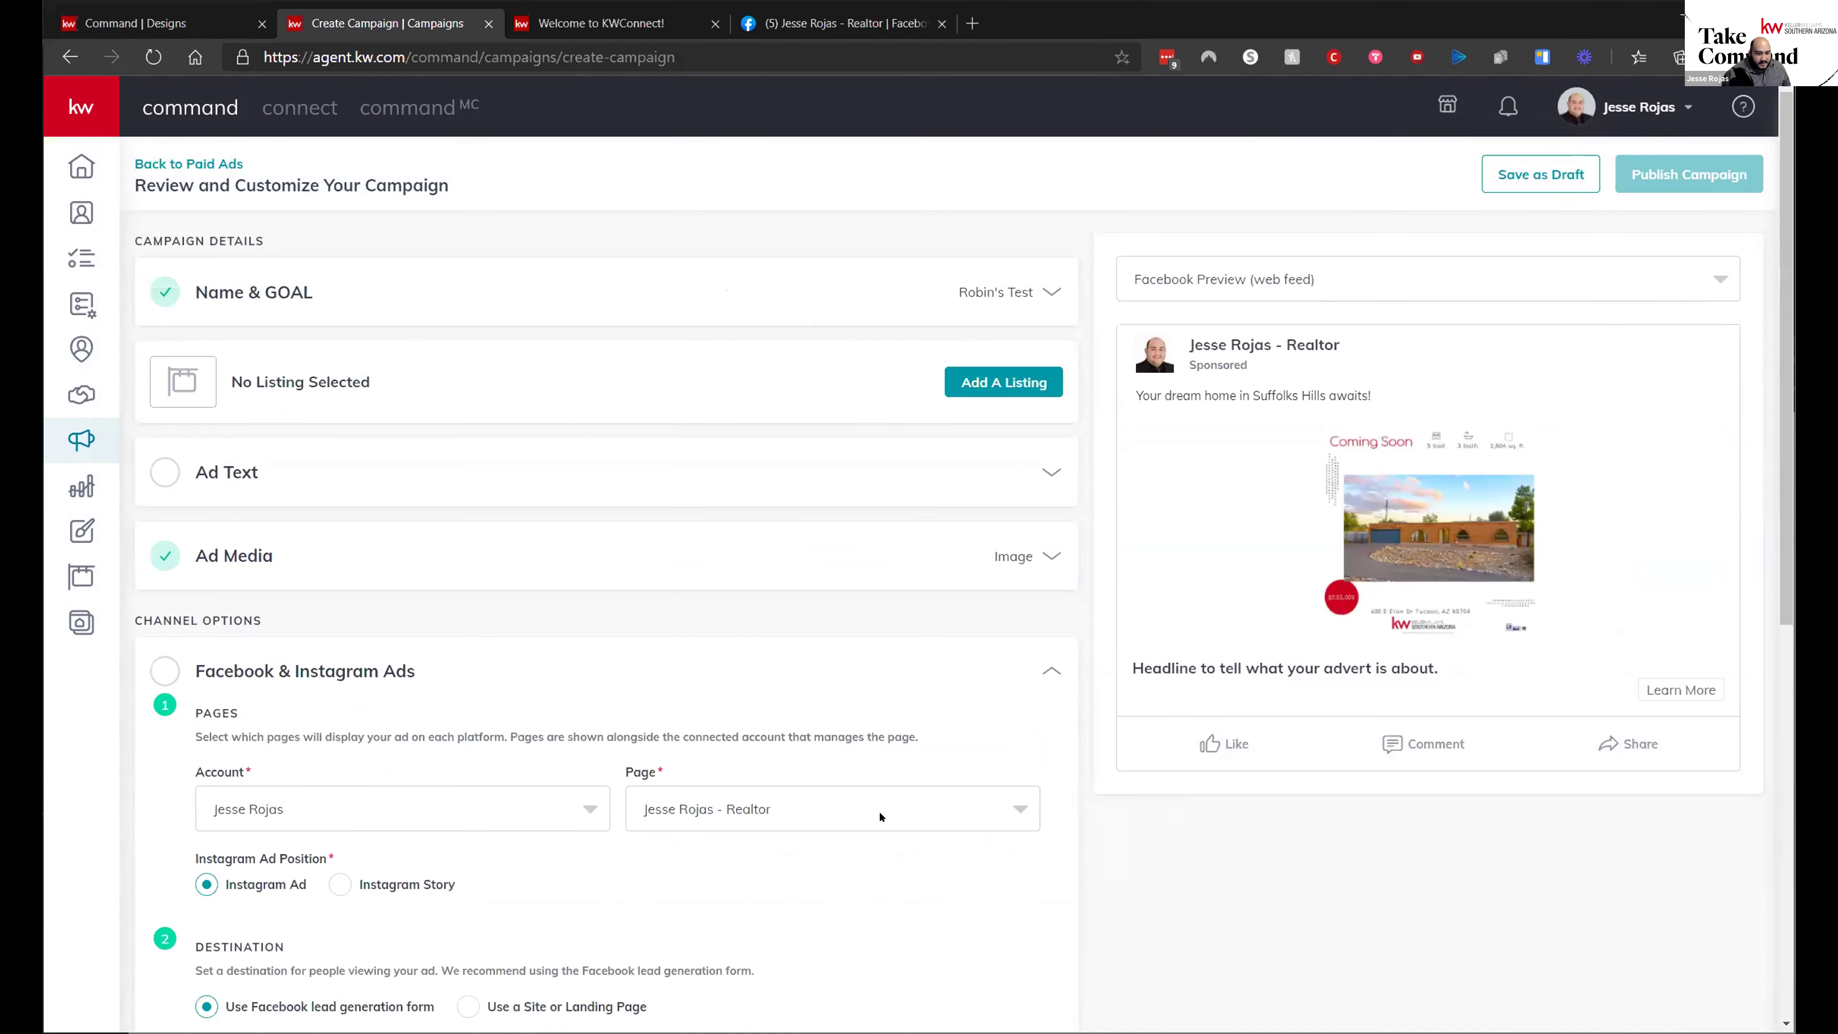
- Re-expand Ad Text and Facebook & Instagram Ads and select the site or landing page destination
{"action": "left_click", "coordinate": [264, 481]}
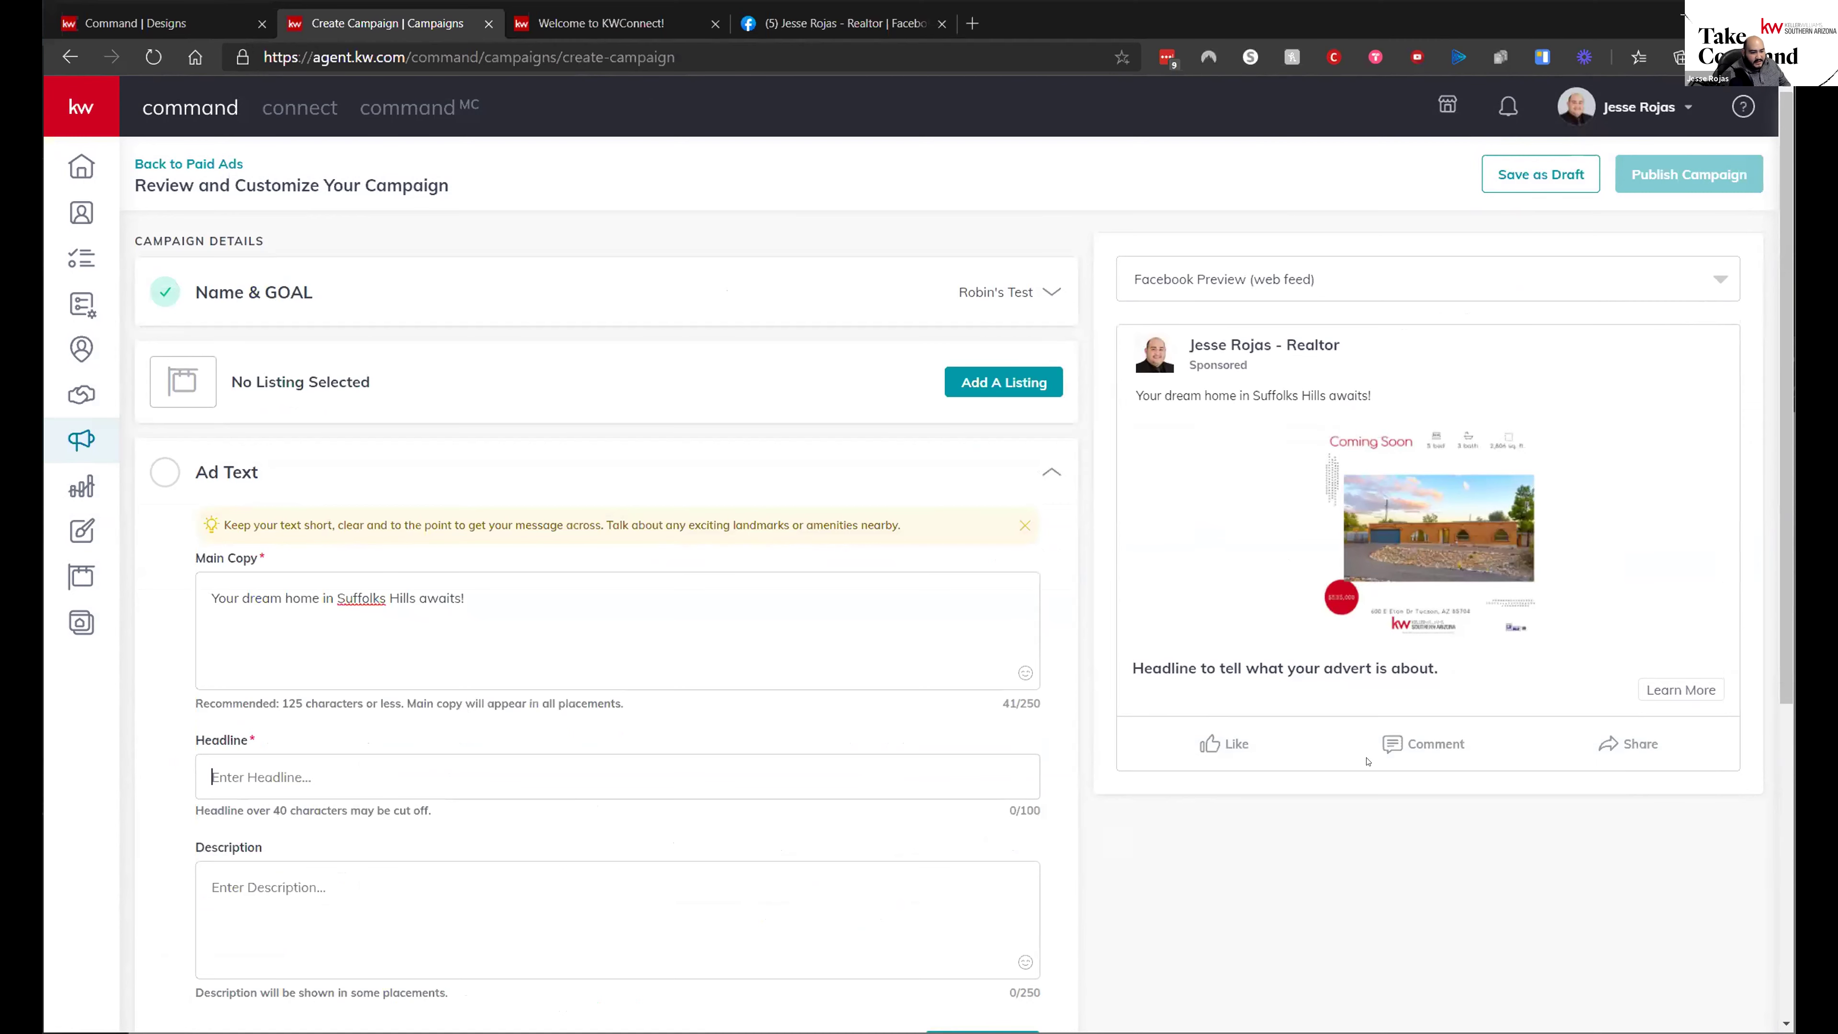
{"action": "scroll", "coordinate": [851, 623], "scroll_direction": "down", "scroll_amount": 4}
{"action": "scroll", "coordinate": [507, 590], "scroll_direction": "up", "scroll_amount": 2}
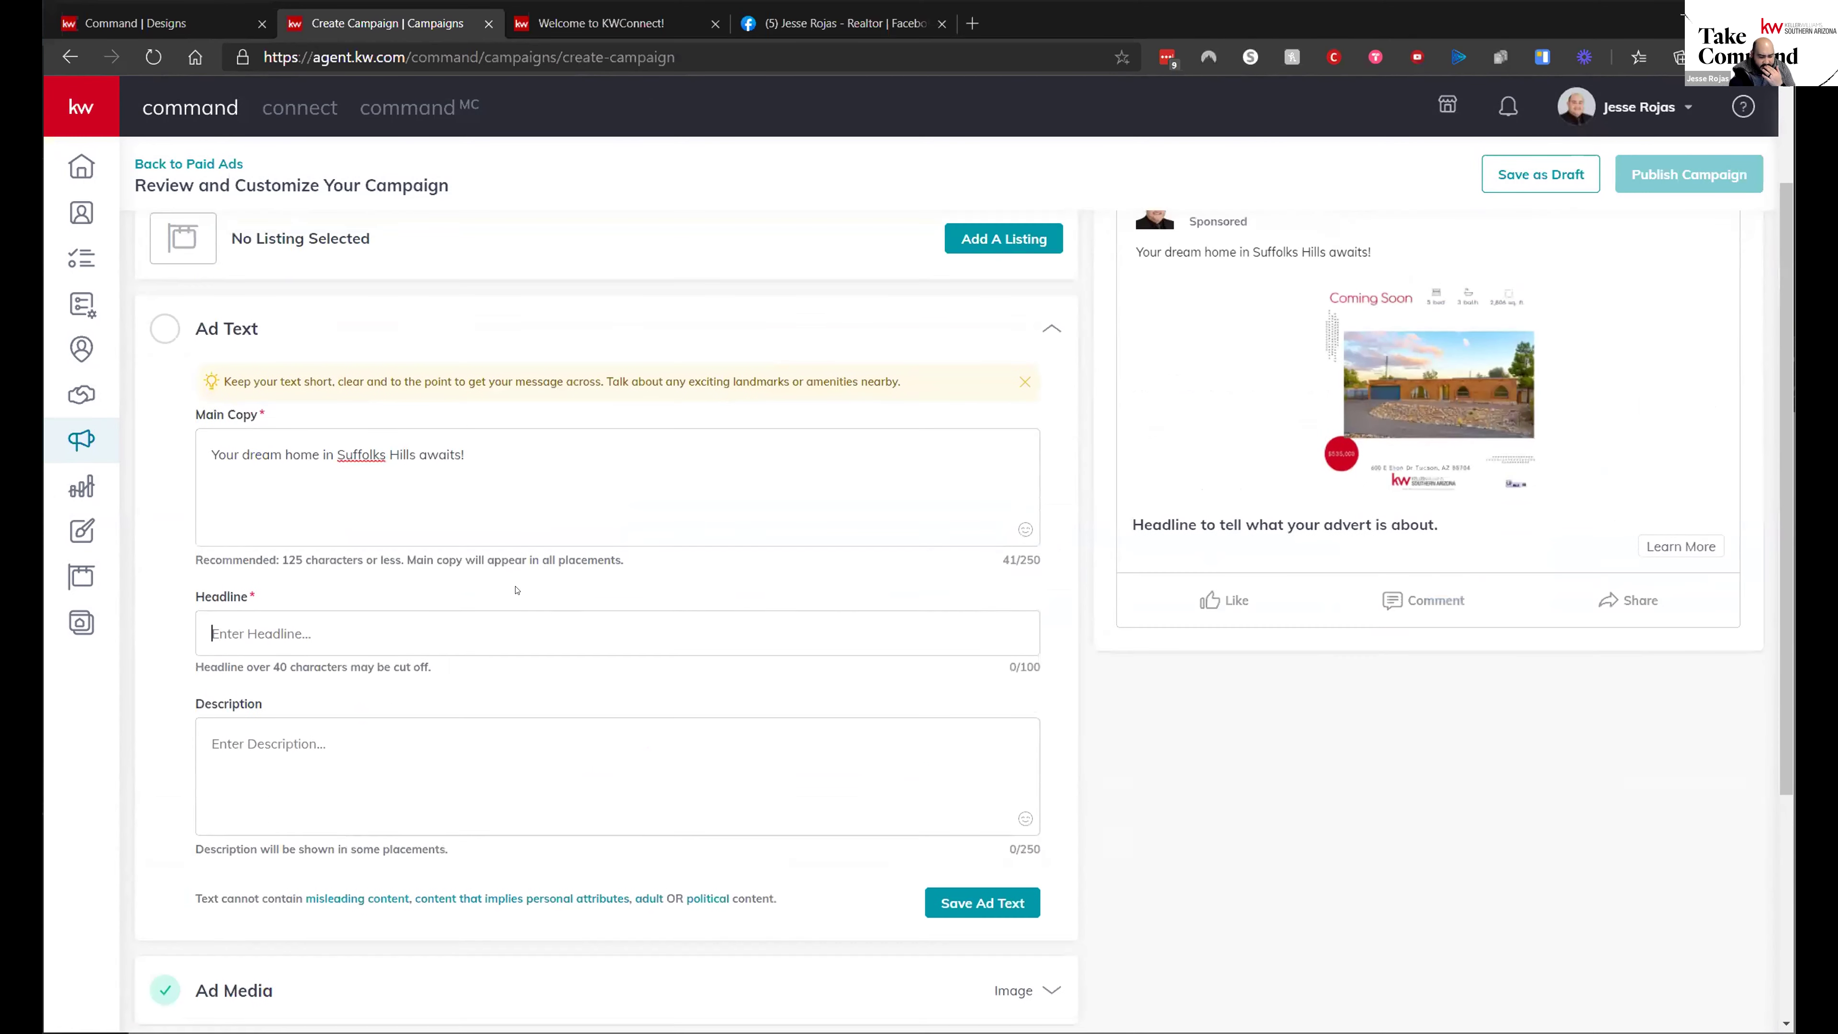
{"action": "left_click_drag", "start_coordinate": [266, 705], "coordinate": [193, 696]}
{"action": "scroll", "coordinate": [217, 697], "scroll_direction": "down", "scroll_amount": 5}
{"action": "left_click", "coordinate": [264, 753]}
{"action": "scroll", "coordinate": [279, 418], "scroll_direction": "down", "scroll_amount": 4}
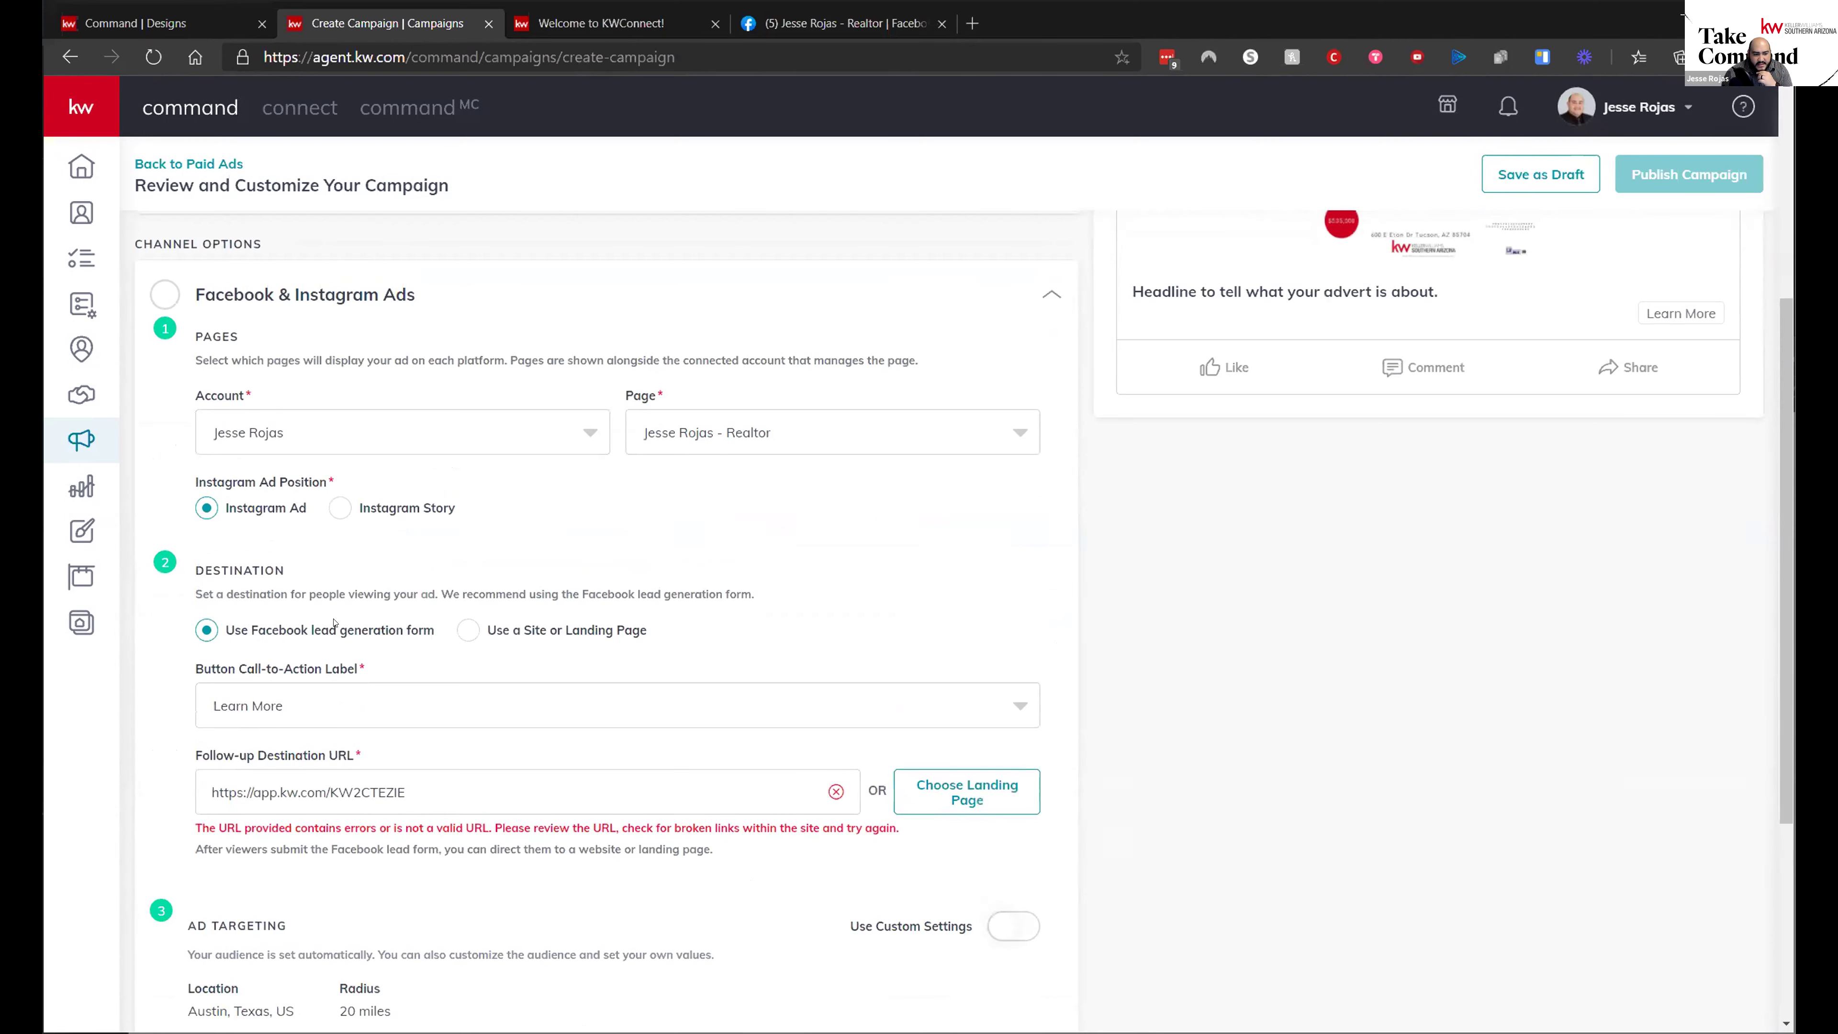
{"action": "scroll", "coordinate": [359, 670], "scroll_direction": "up", "scroll_amount": 5}
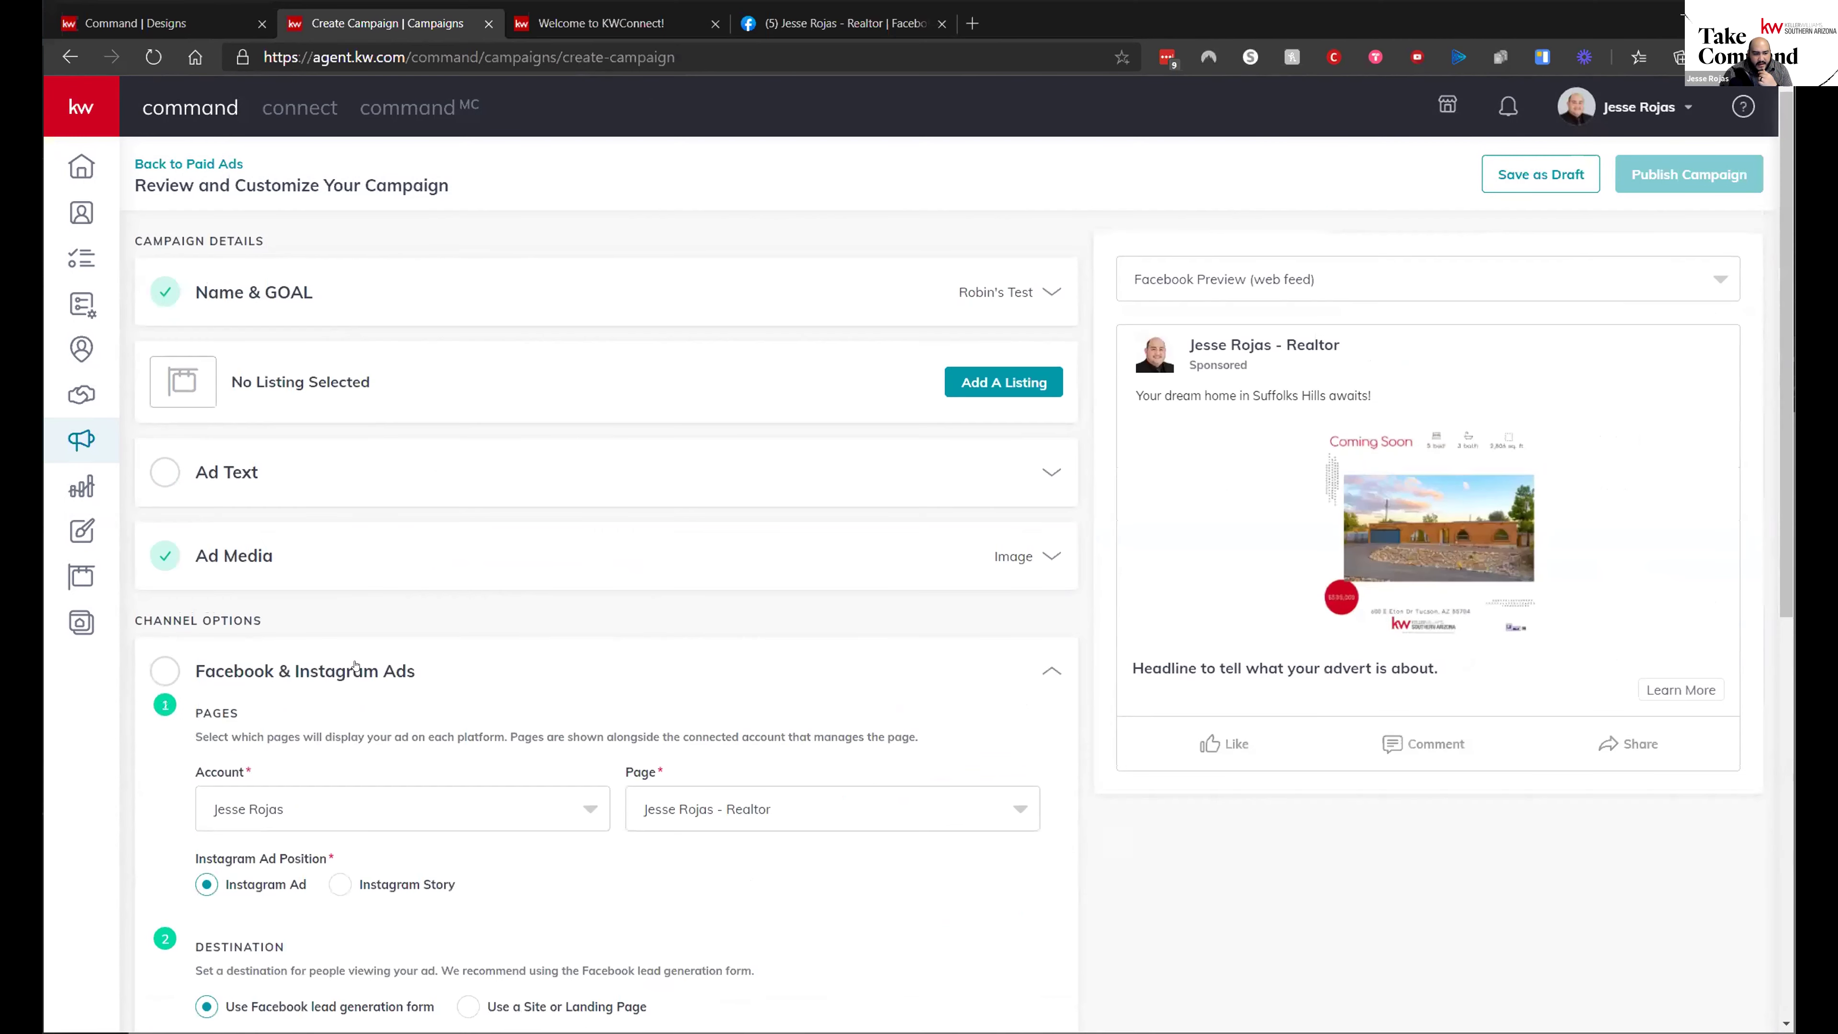
{"action": "left_click", "coordinate": [302, 481]}
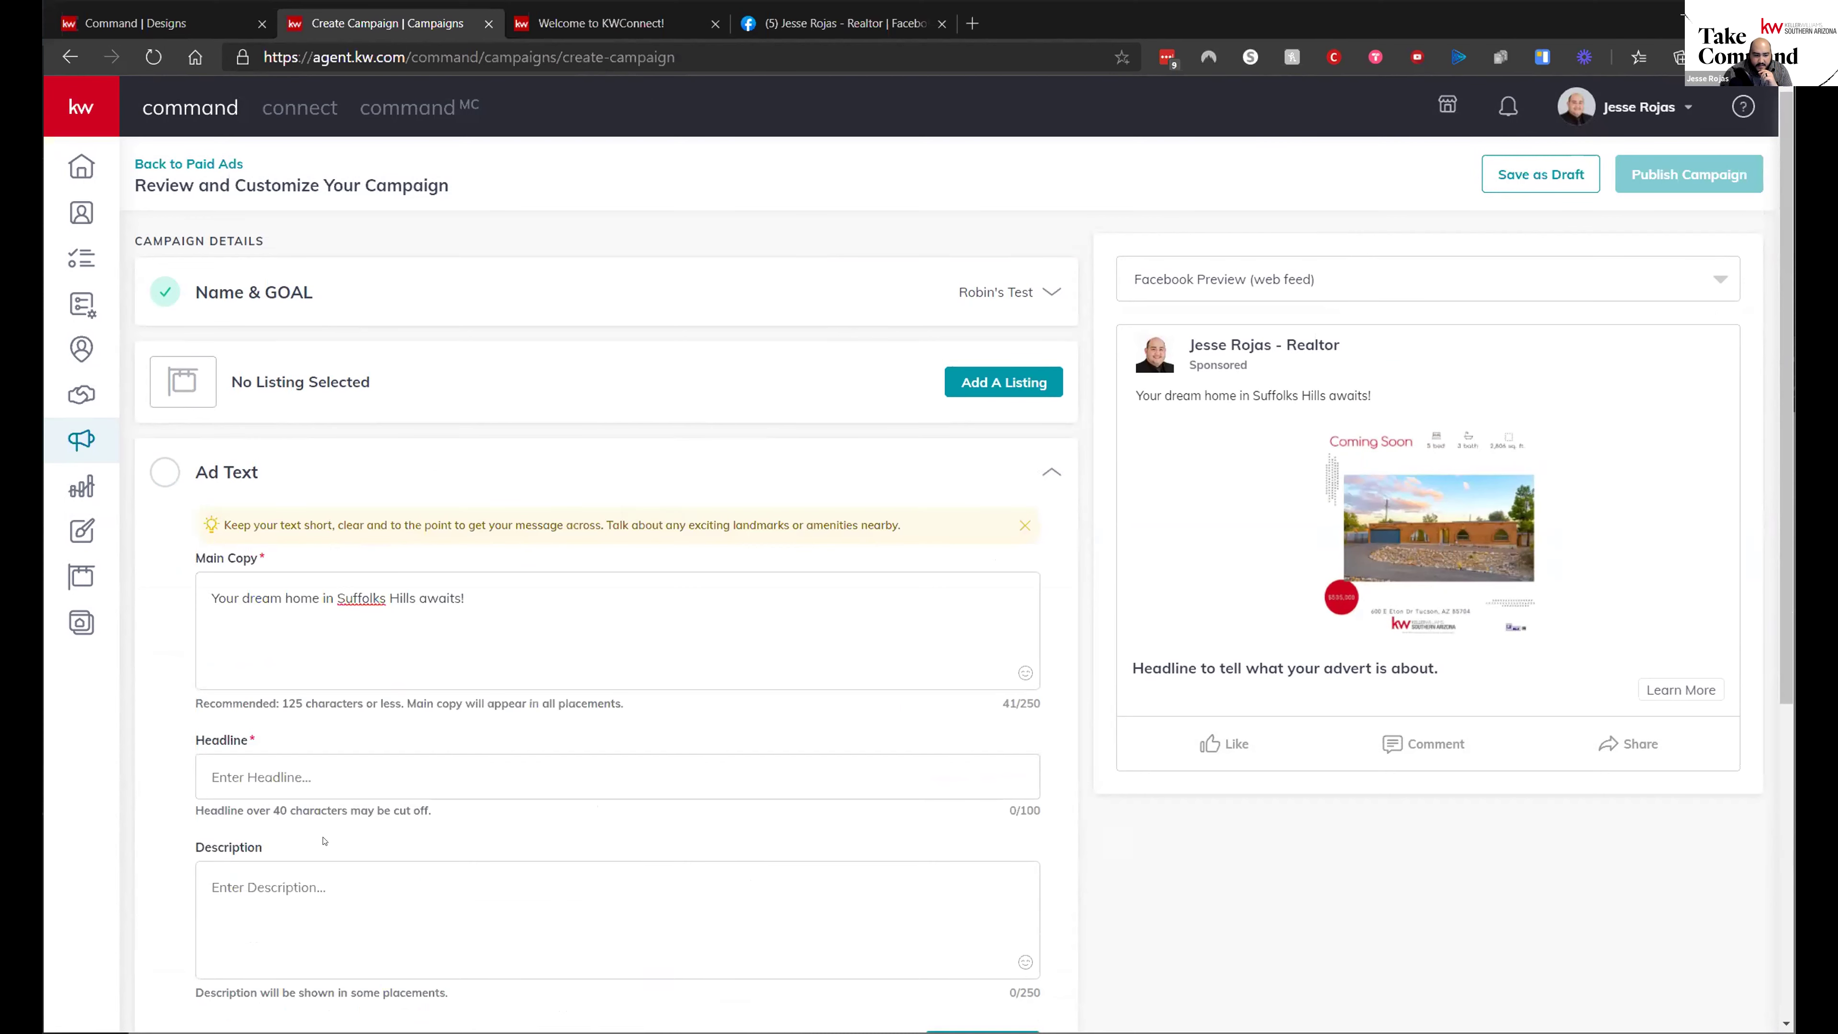
{"action": "scroll", "coordinate": [650, 856], "scroll_direction": "down", "scroll_amount": 6}
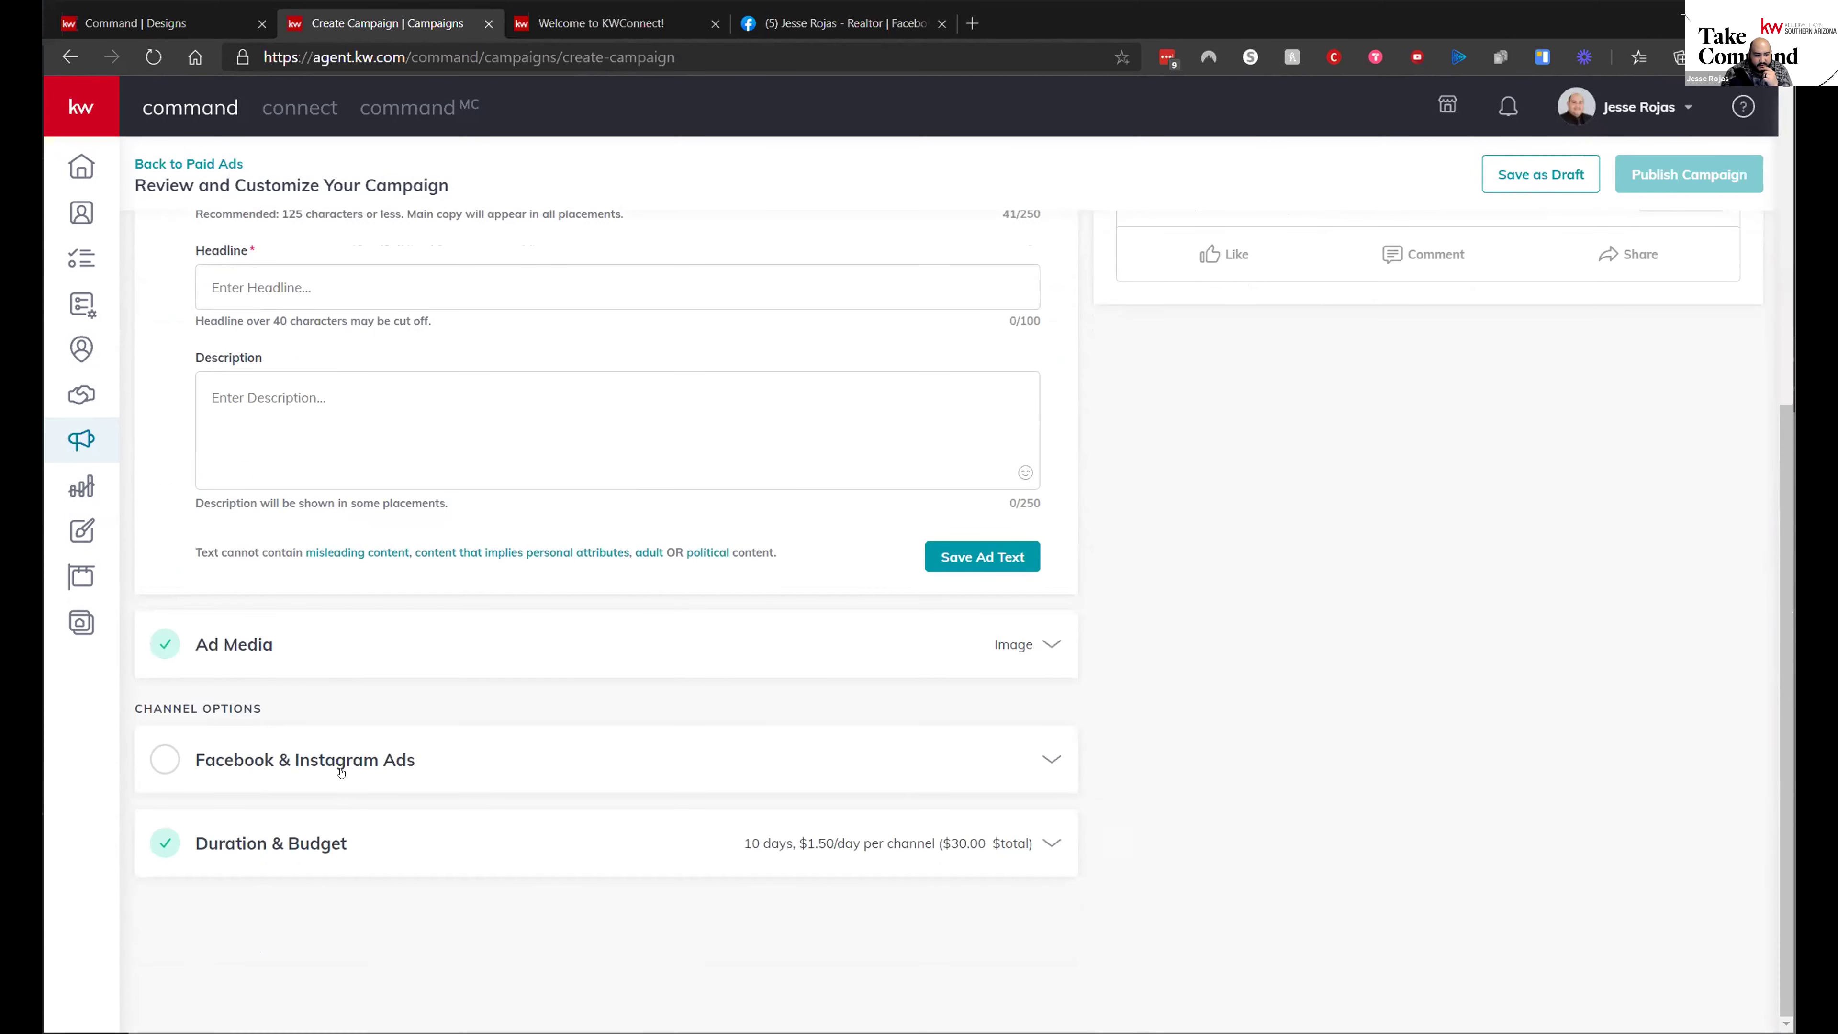
{"action": "left_click", "coordinate": [330, 760]}
{"action": "left_click", "coordinate": [469, 629]}
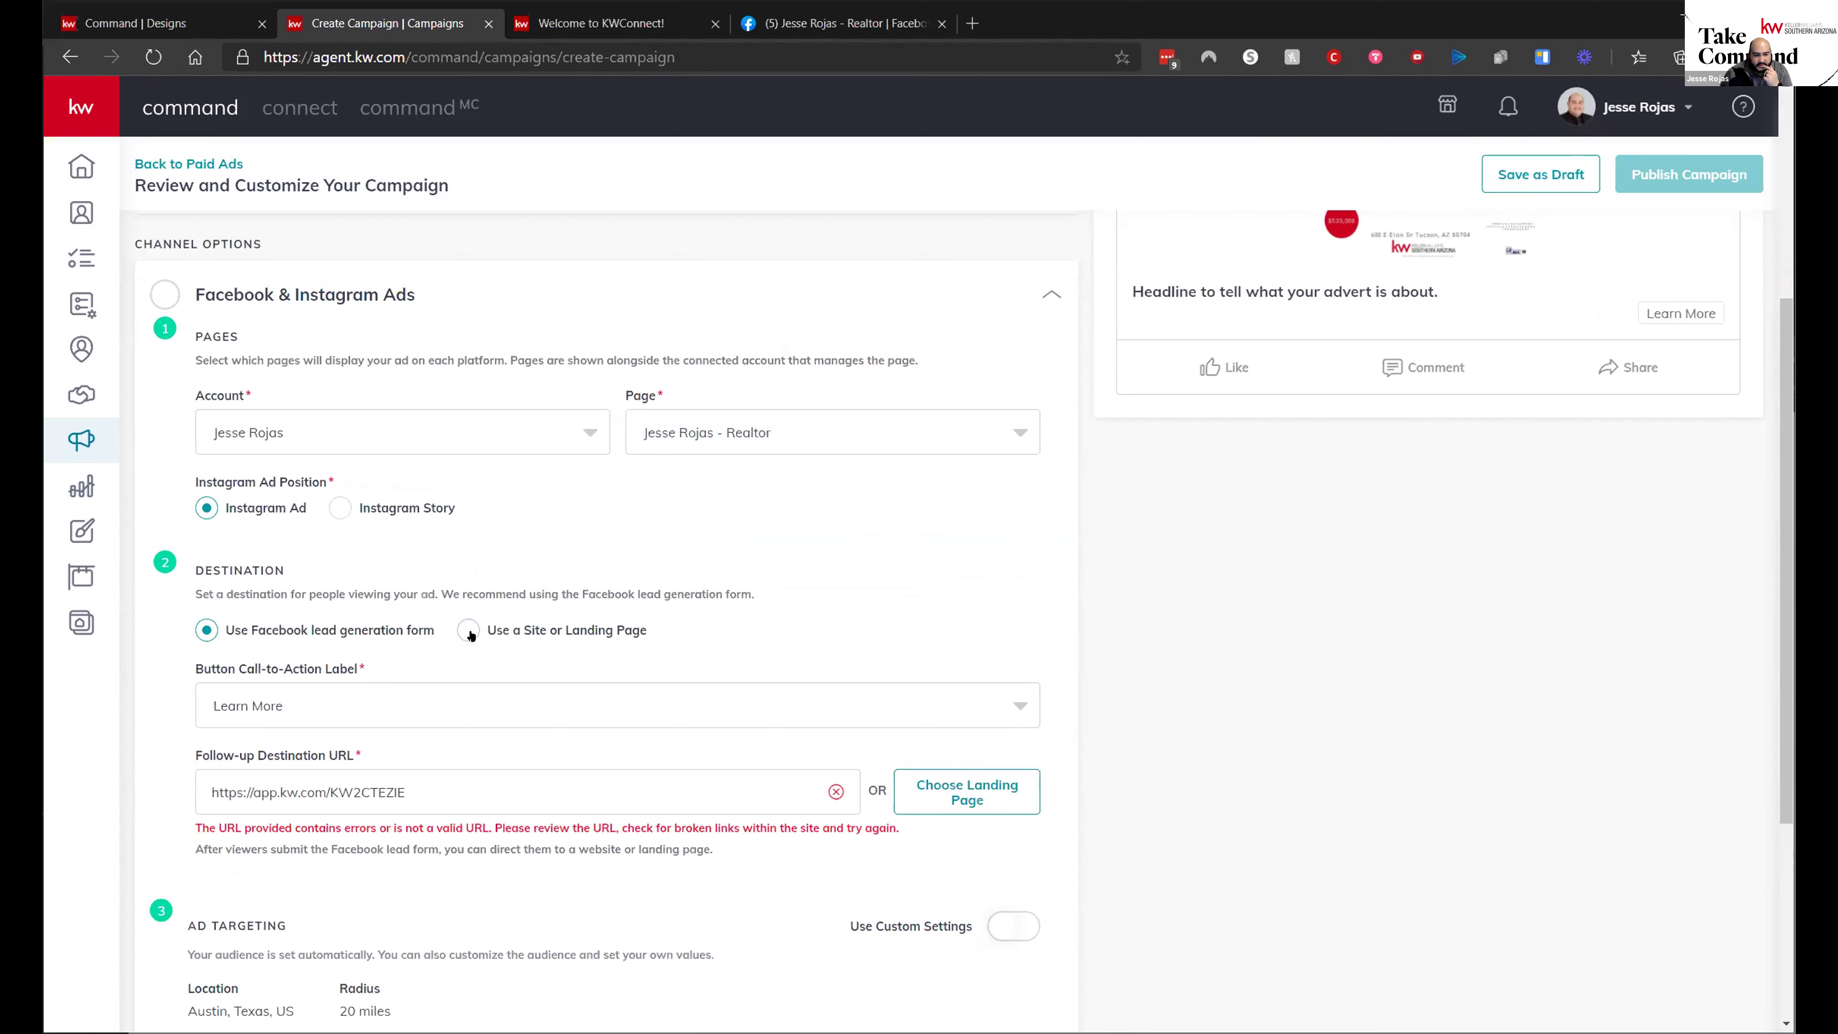
- Change the destination to 'Use Facebook lead generation form'
{"action": "scroll", "coordinate": [594, 610], "scroll_direction": "up", "scroll_amount": 5}
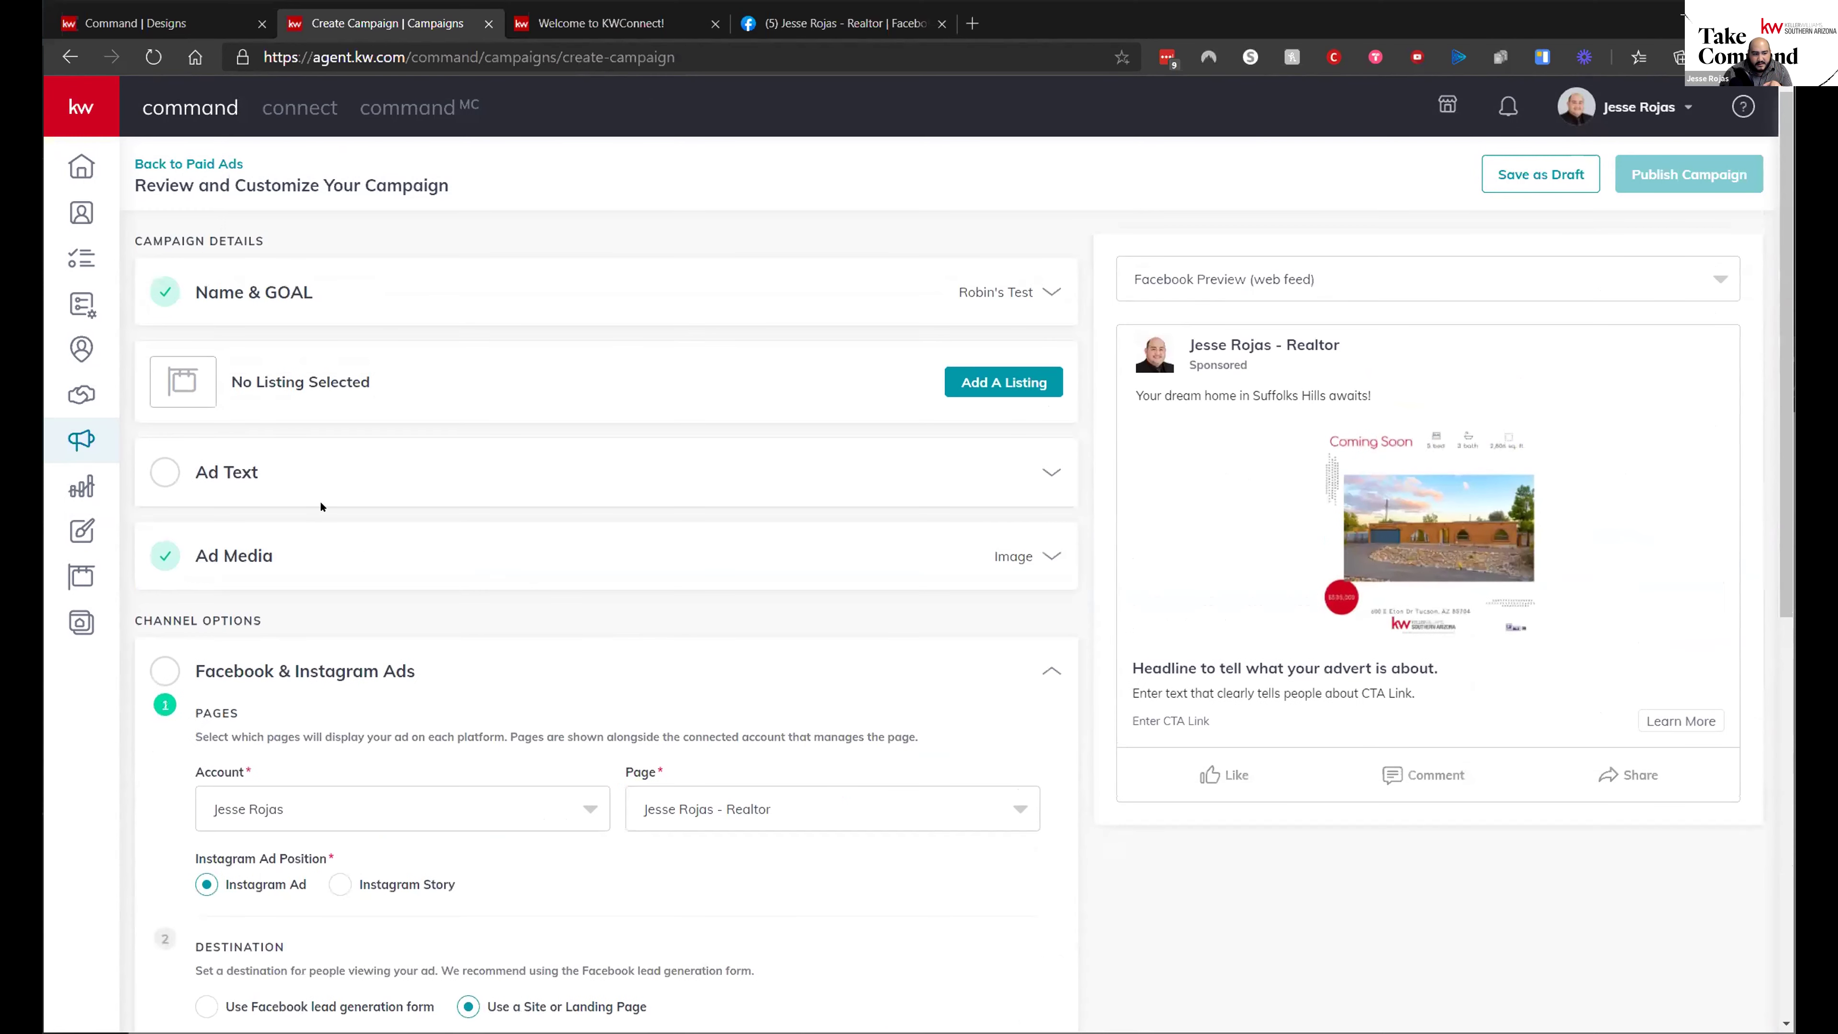
{"action": "left_click", "coordinate": [231, 478]}
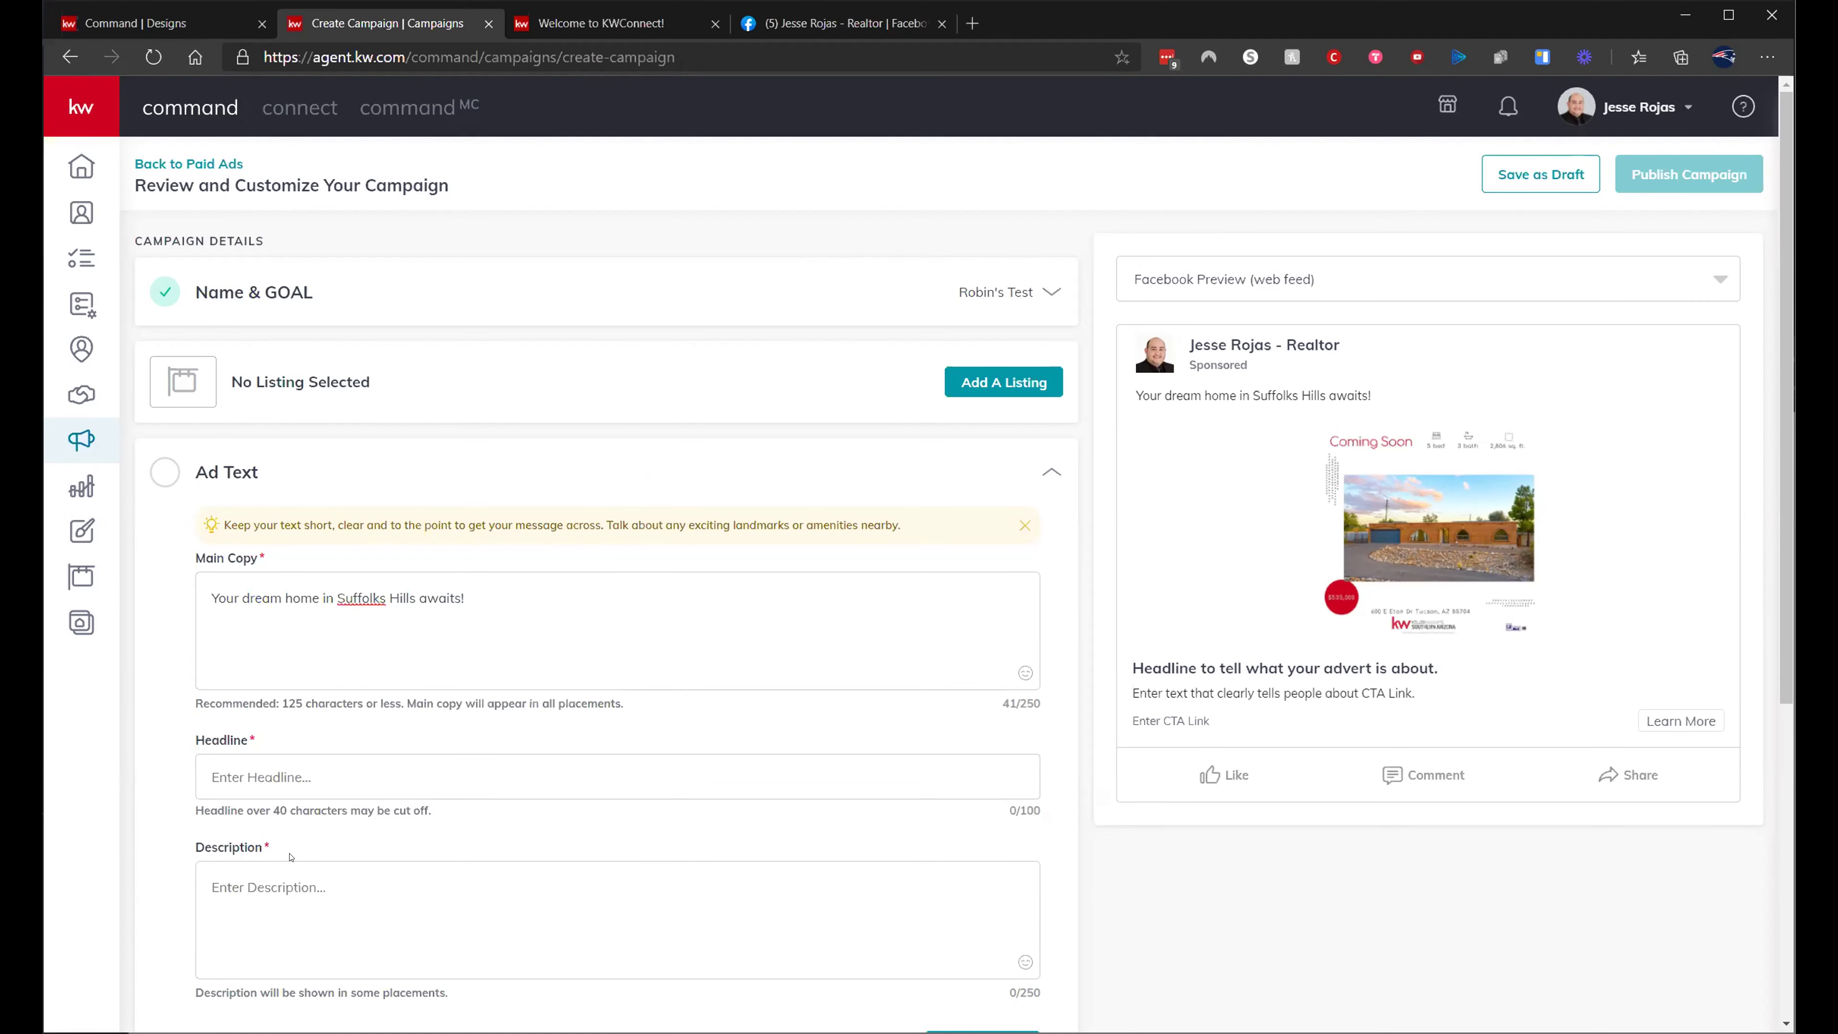
{"action": "scroll", "coordinate": [290, 856], "scroll_direction": "down", "scroll_amount": 6}
{"action": "left_click", "coordinate": [345, 753]}
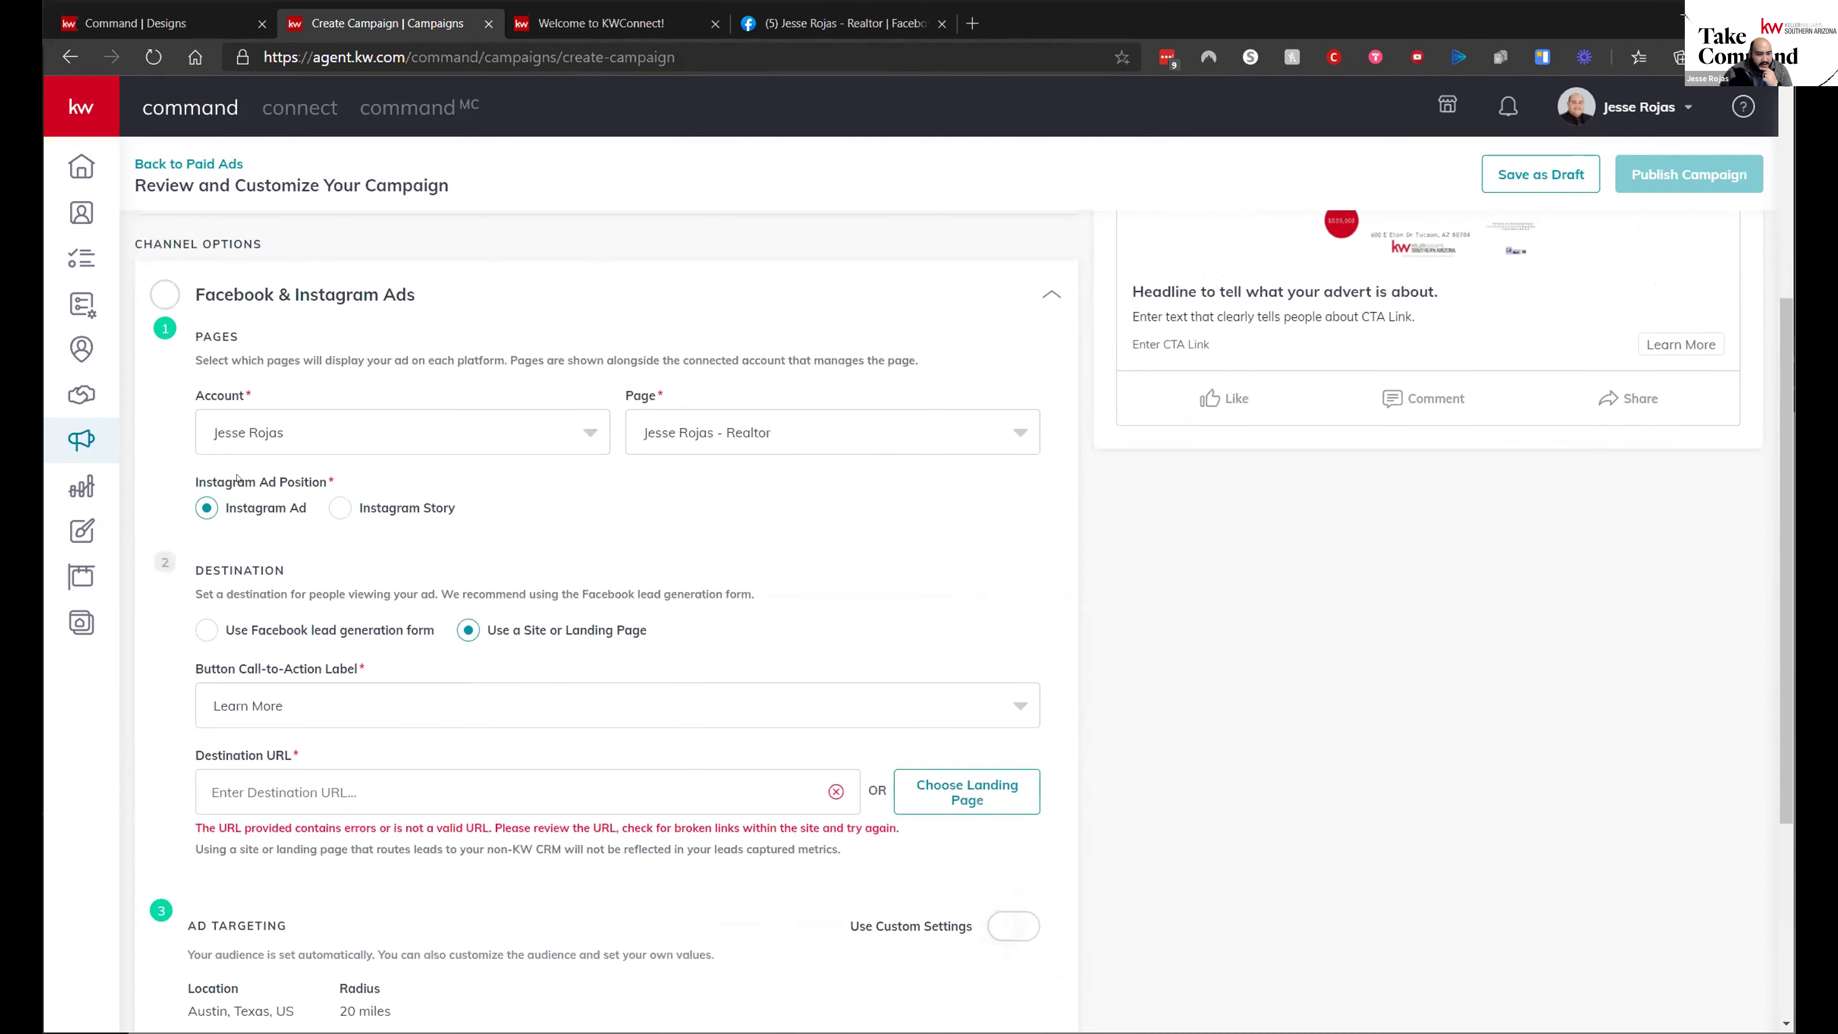
{"action": "left_click", "coordinate": [207, 630]}
{"action": "scroll", "coordinate": [293, 407], "scroll_direction": "up", "scroll_amount": 4}
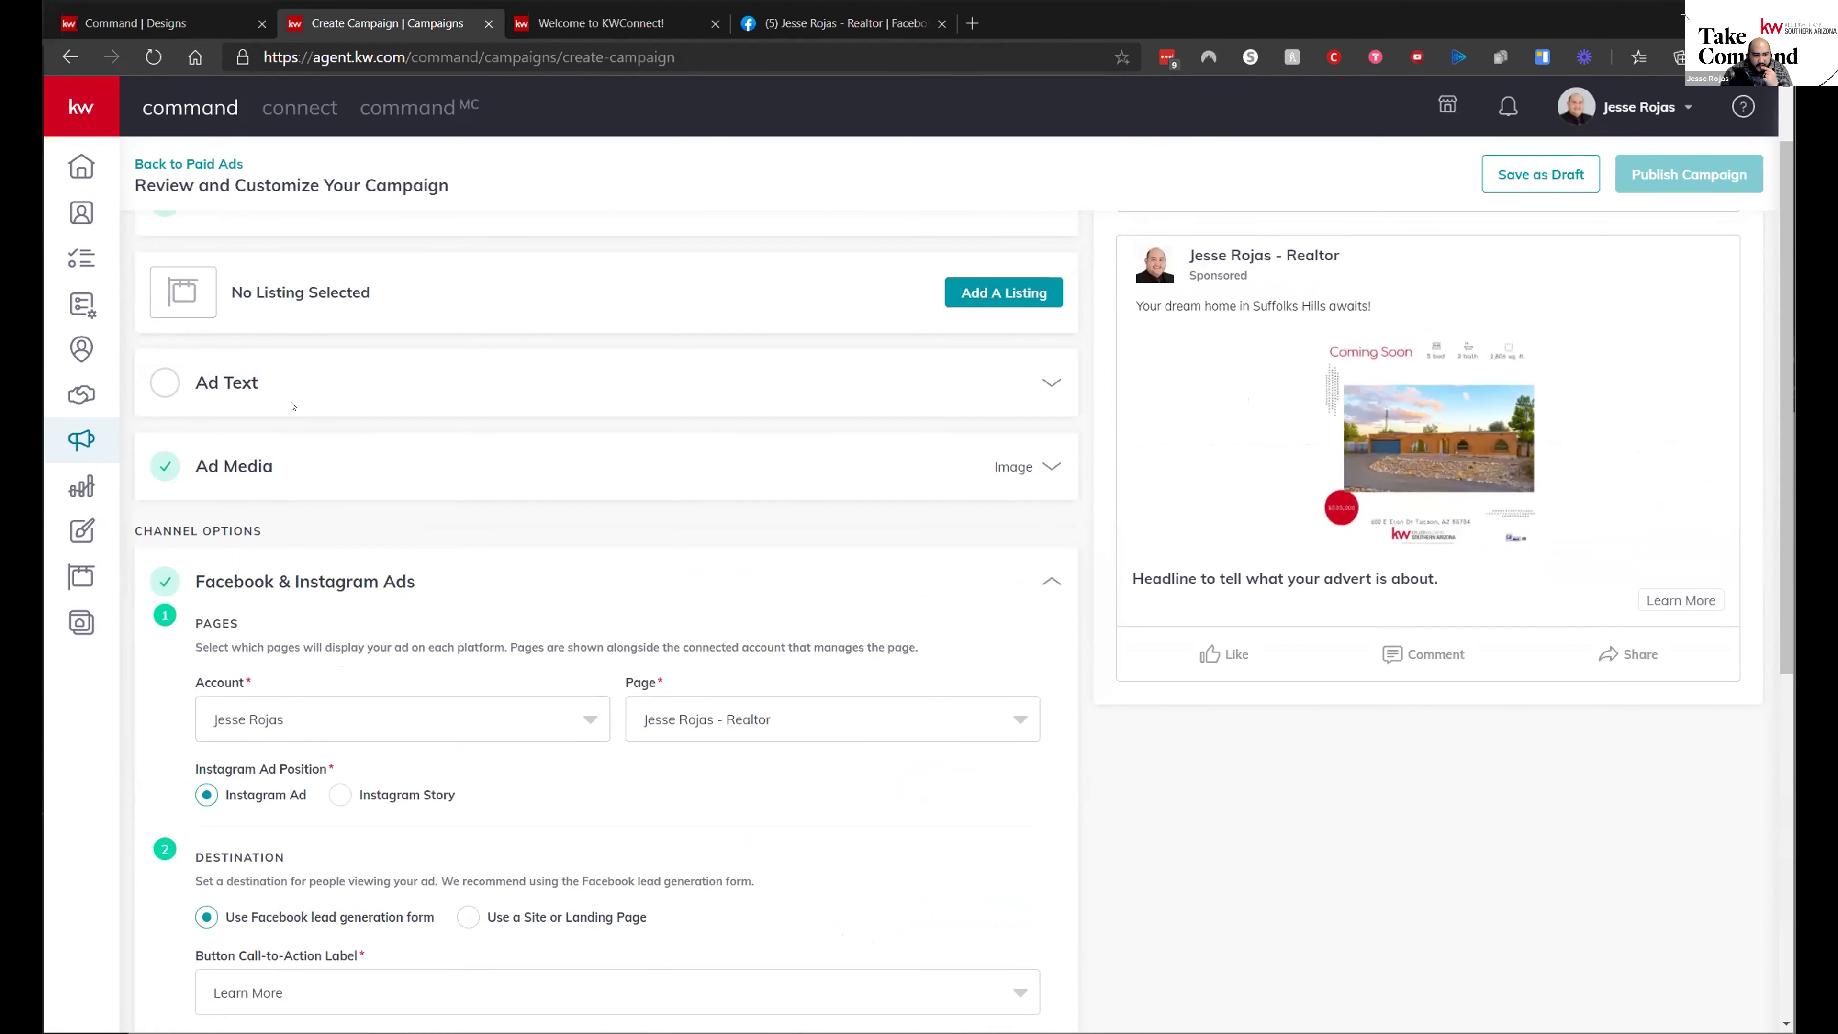
- Enter the headline "Contact me today for a private showing before it's too late!" in Ad Text
{"action": "left_click", "coordinate": [259, 394]}
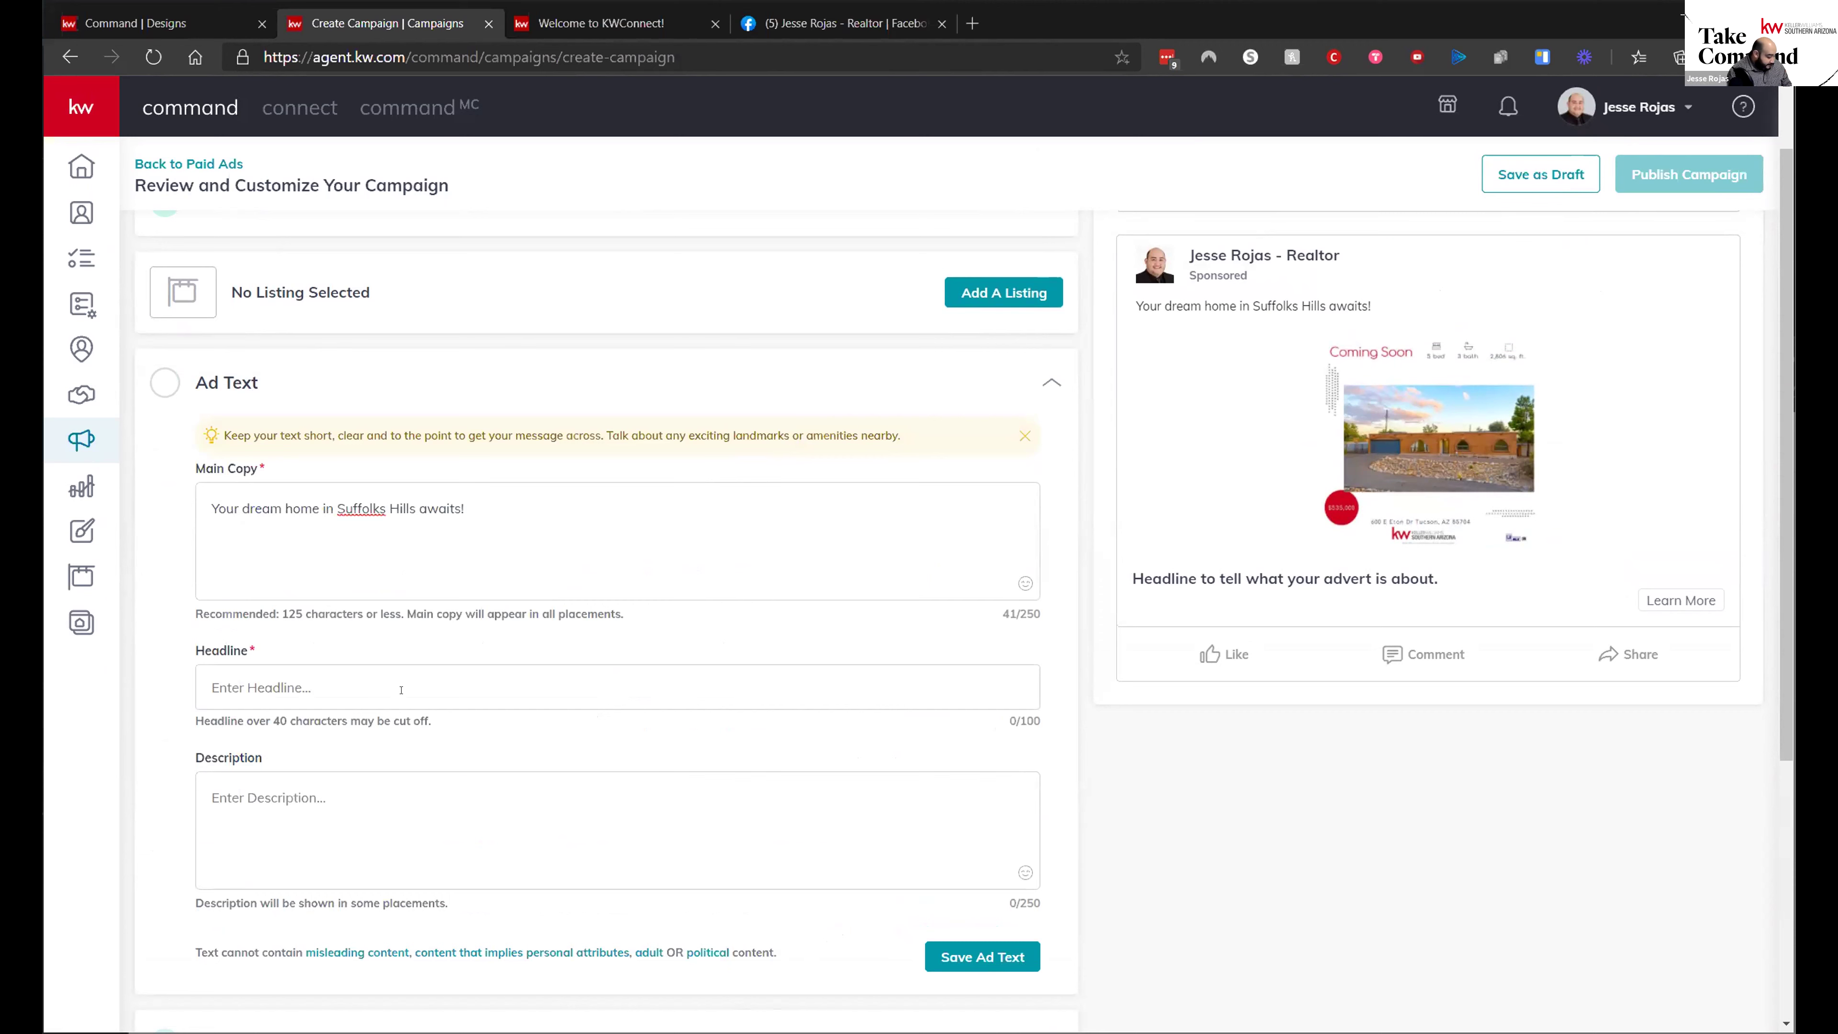
{"action": "type", "text": "Contact "}
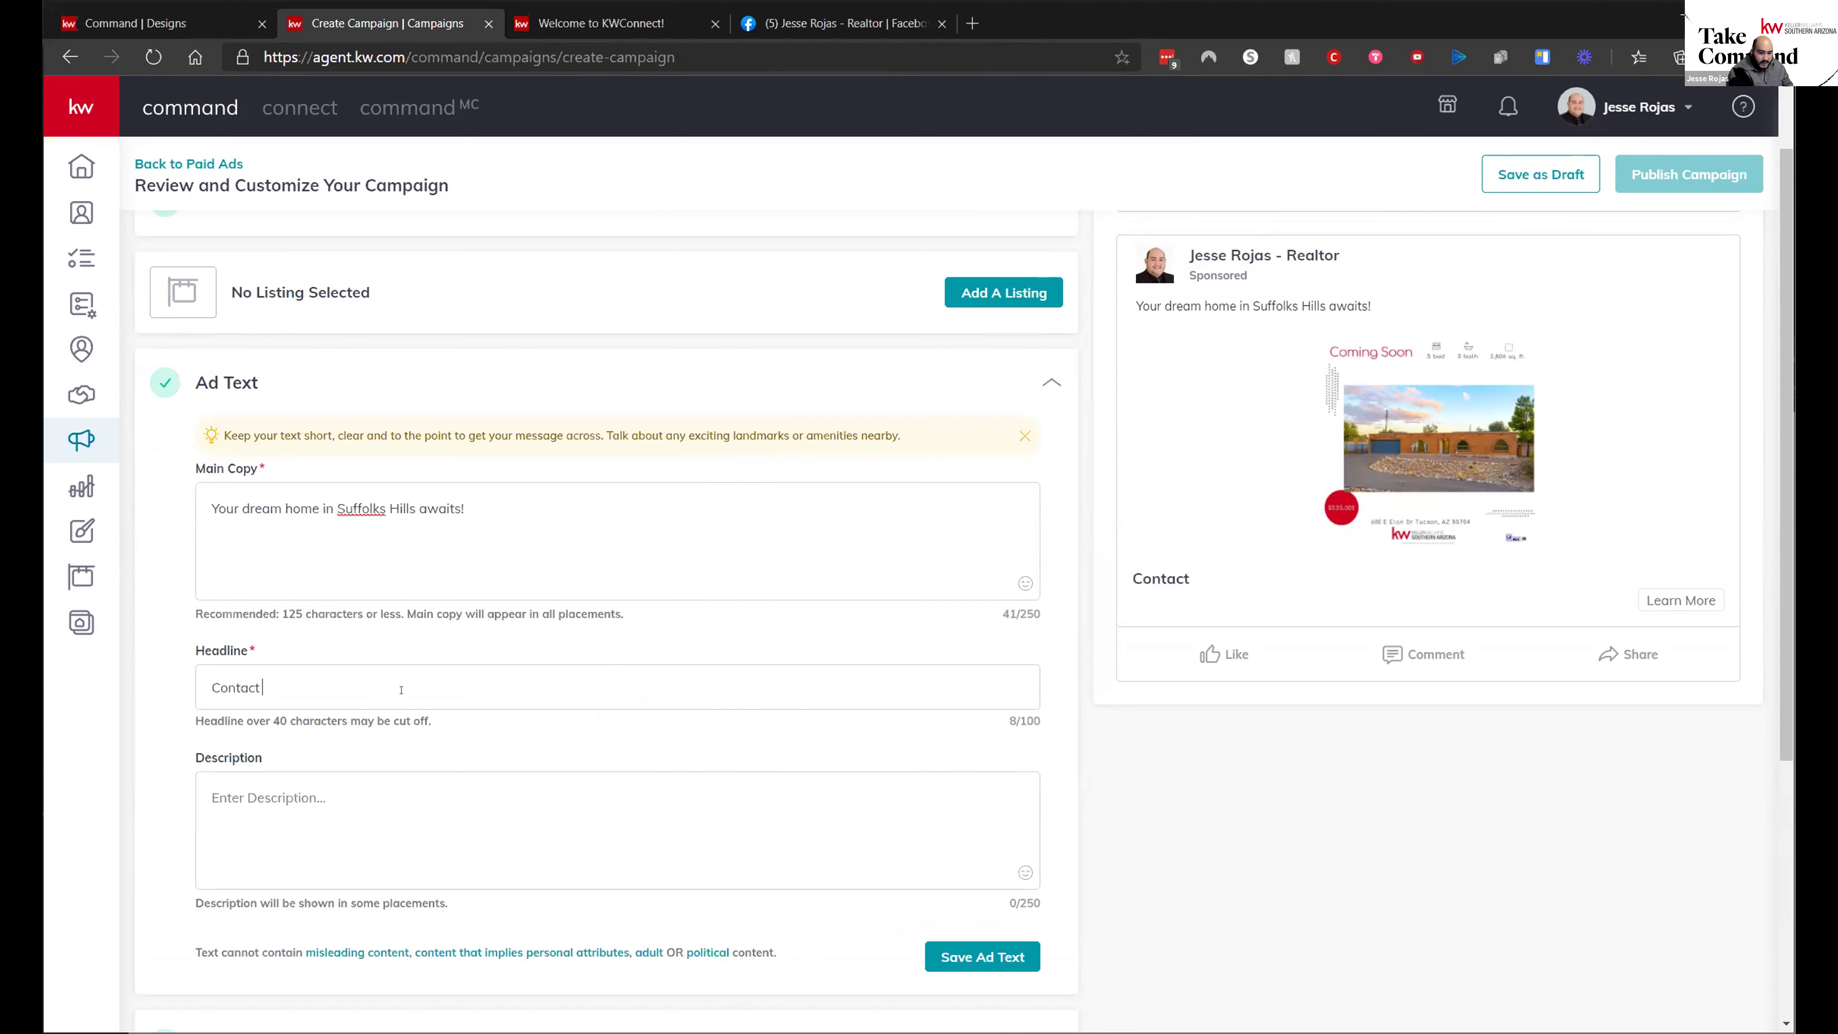
{"action": "type", "text": "me today for"}
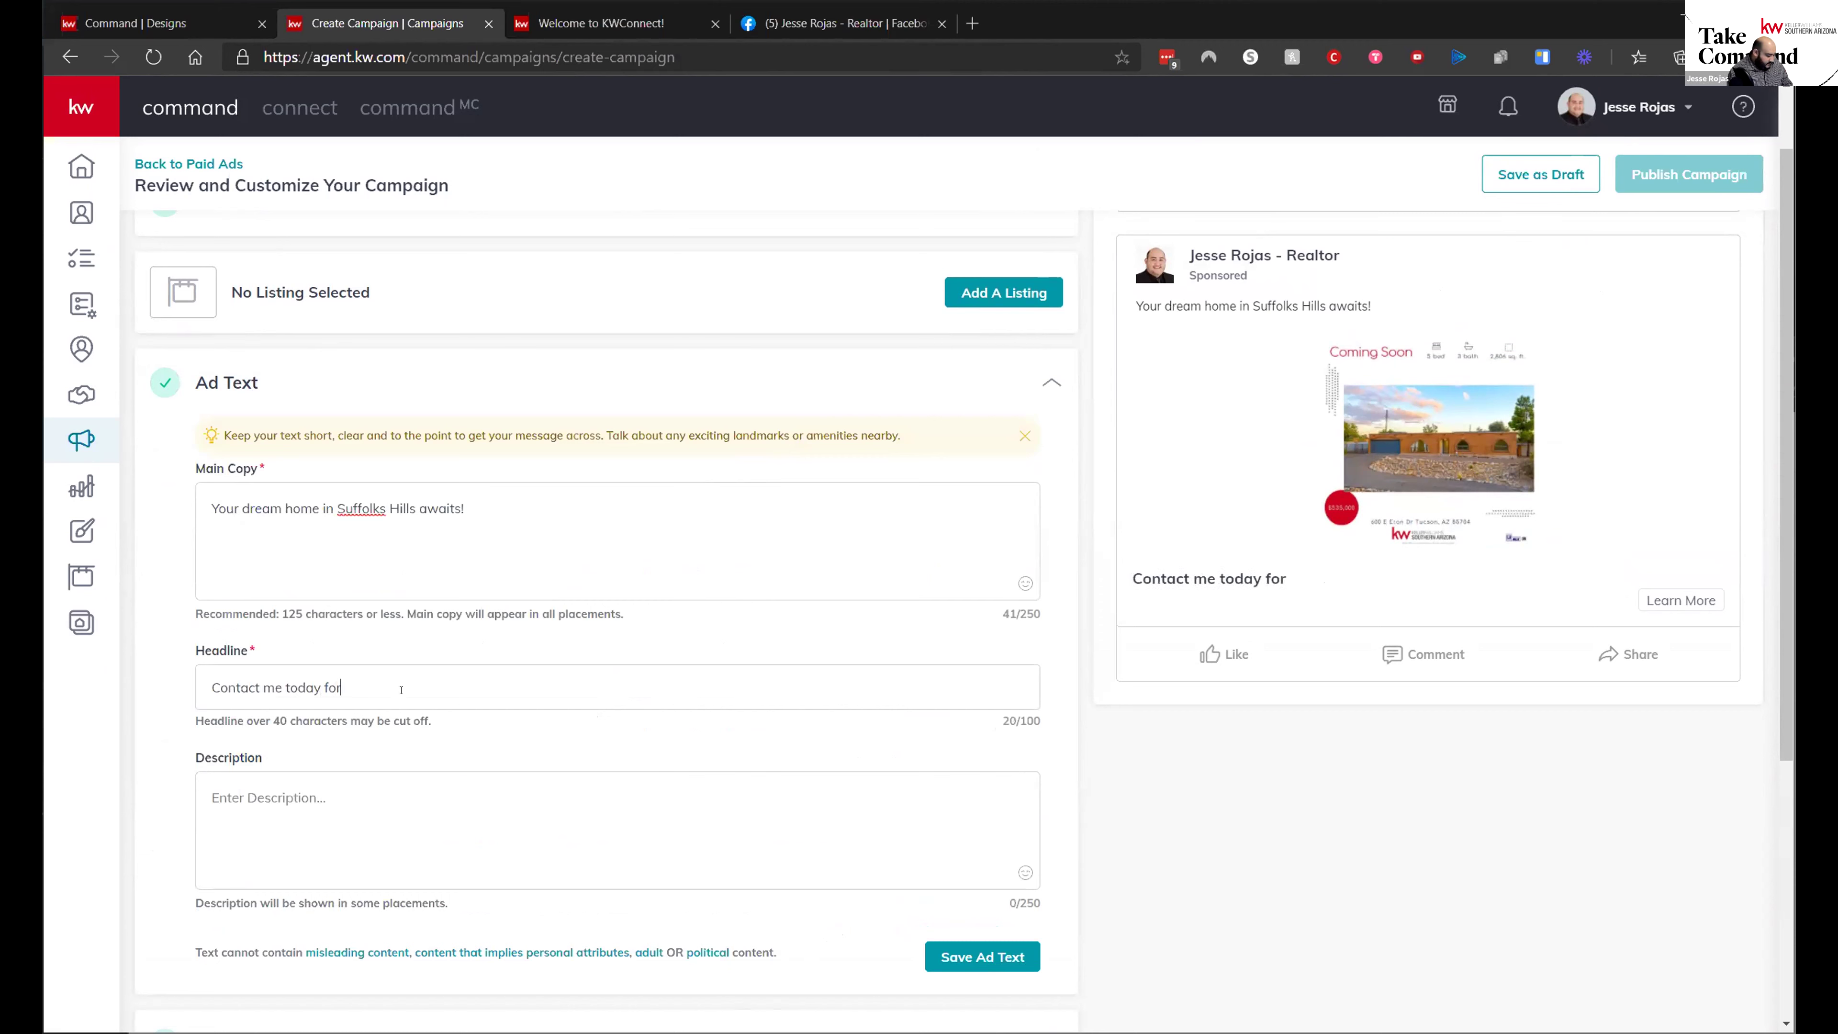
{"action": "type", "text": " a priveate"}
{"action": "key", "text": "BackSpace"}
{"action": "key", "text": "BackSpace"}
{"action": "key", "text": "BackSpace"}
{"action": "key", "text": "BackSpace"}
{"action": "type", "text": "te schowing before it"}
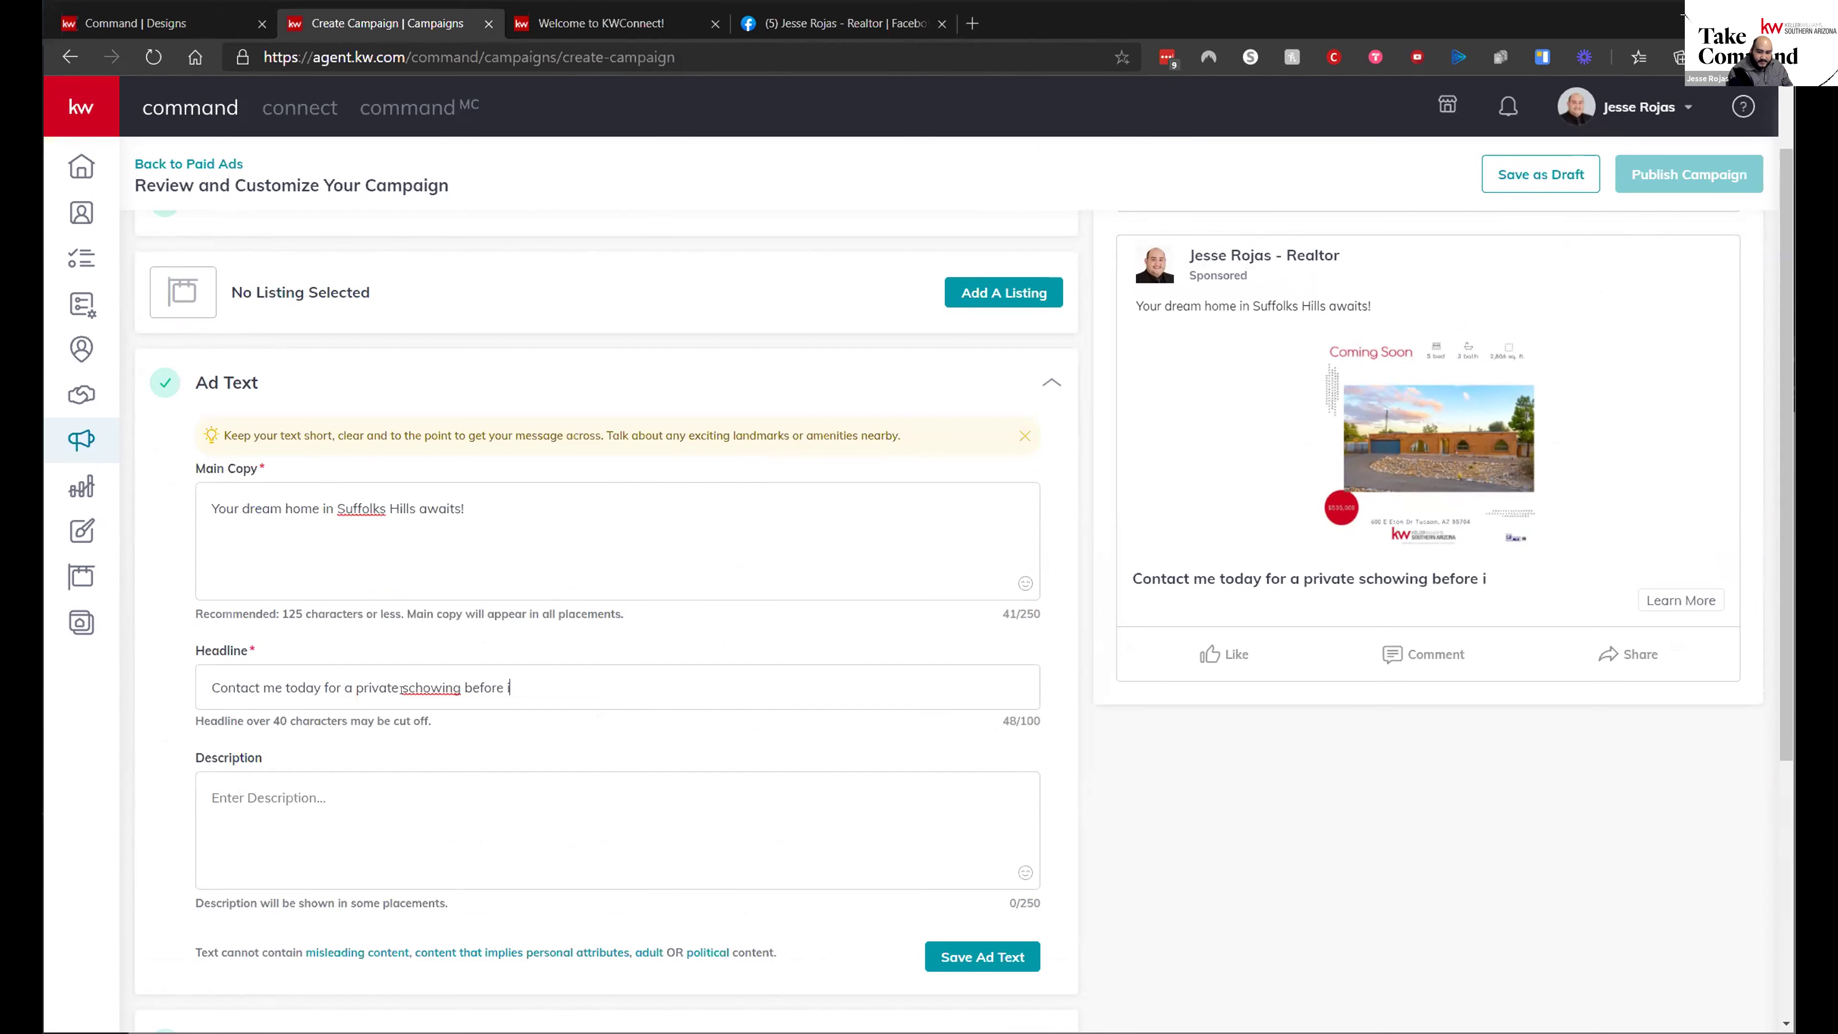
{"action": "type", "text": "'s too late!"}
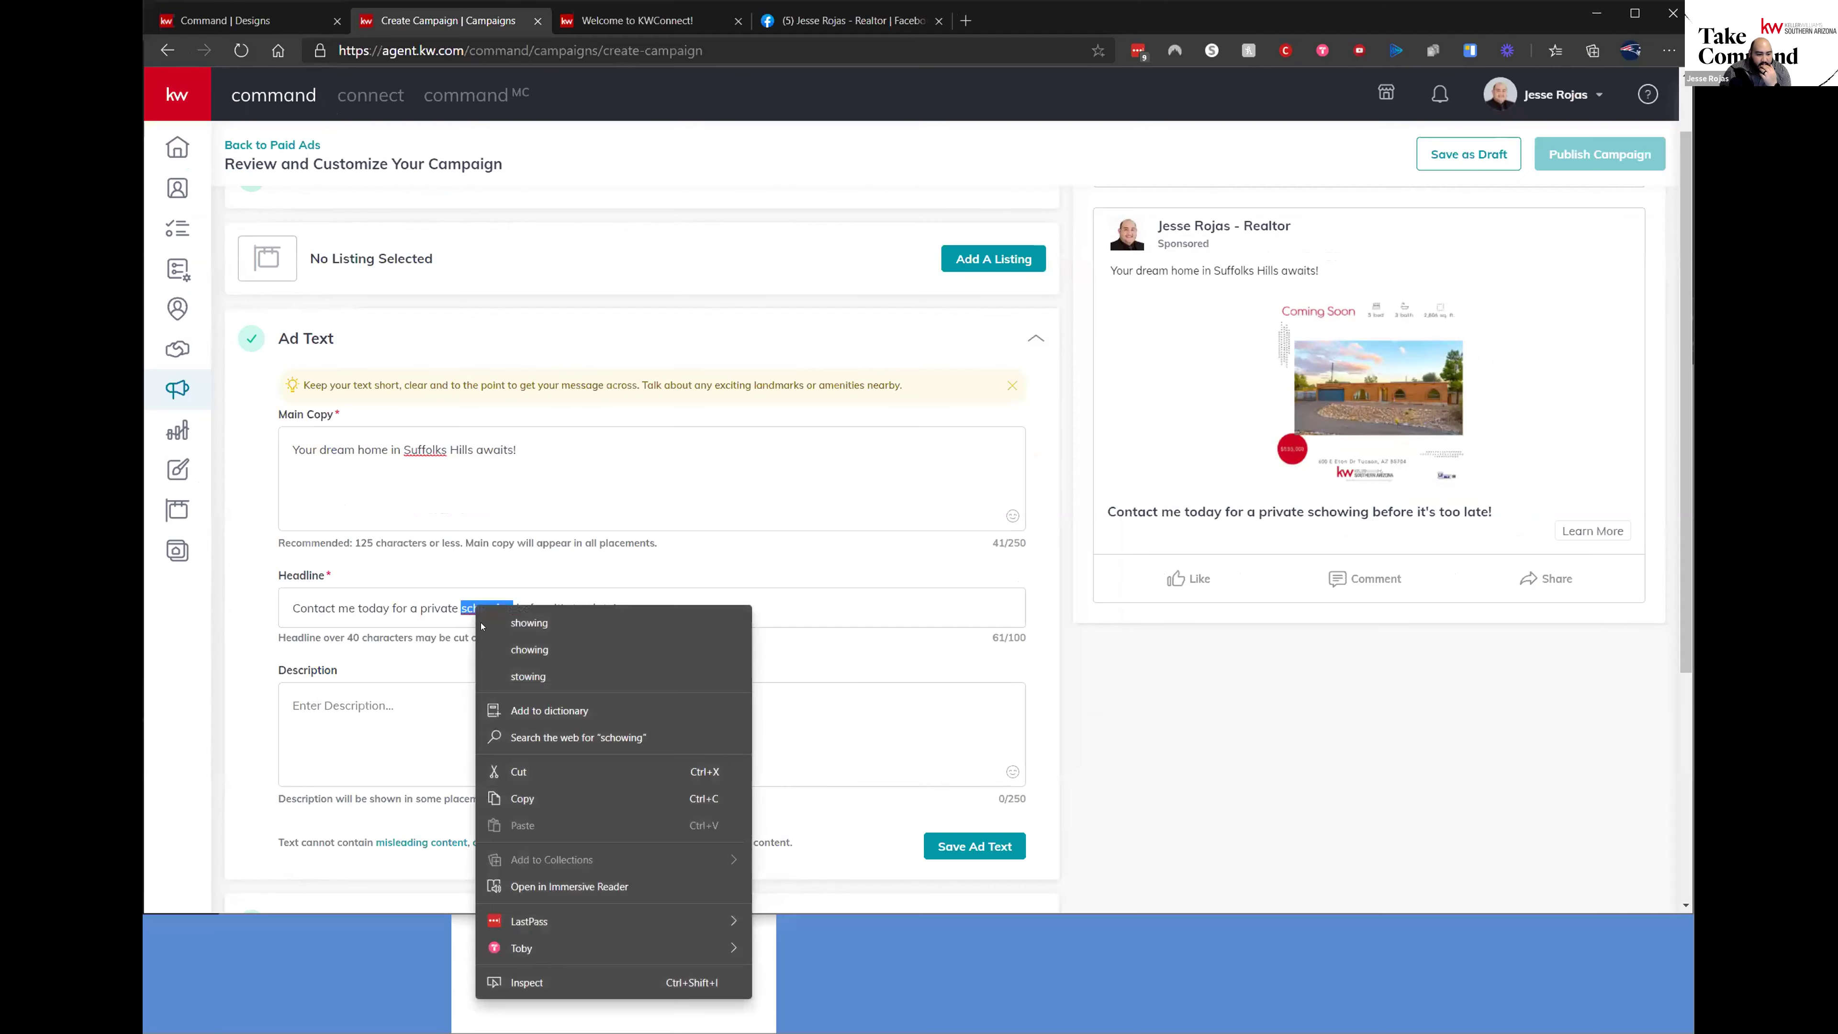
- Correct the misspelled 'schowing' to 'showing' in the headline and check the preview
{"action": "left_click", "coordinate": [484, 624]}
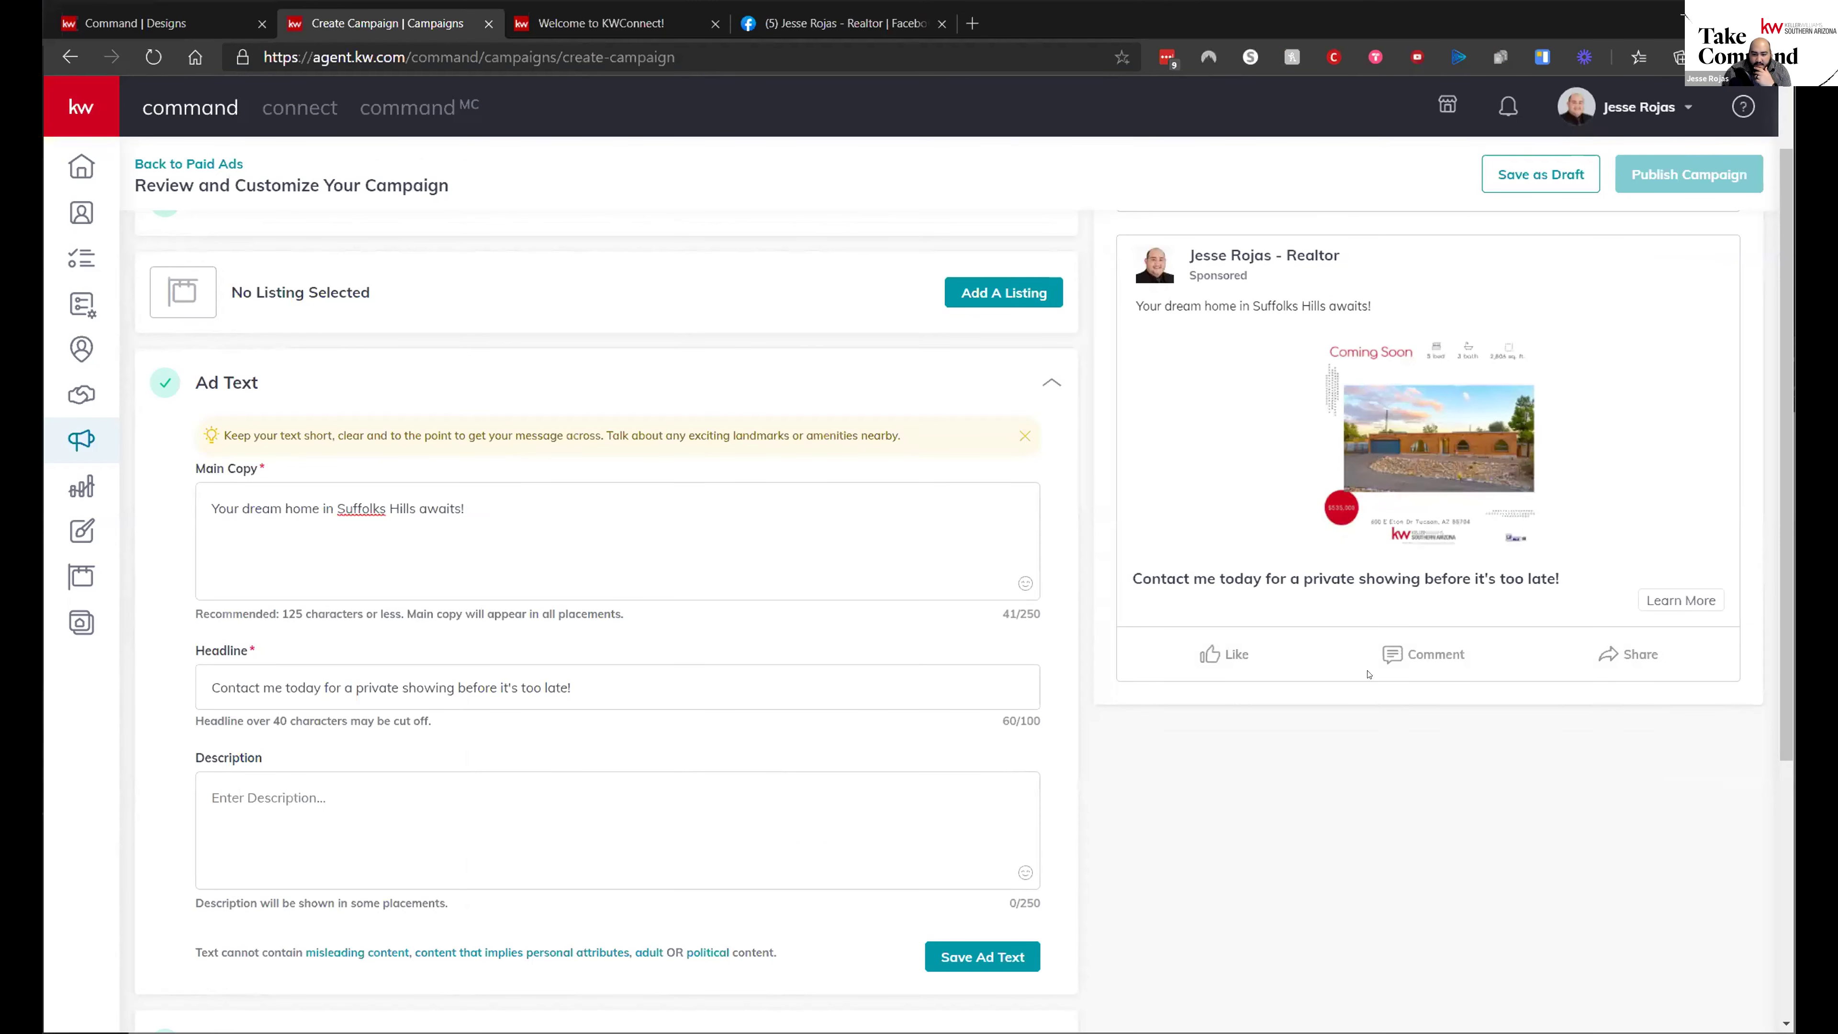
{"action": "scroll", "coordinate": [1369, 673], "scroll_direction": "up", "scroll_amount": 1}
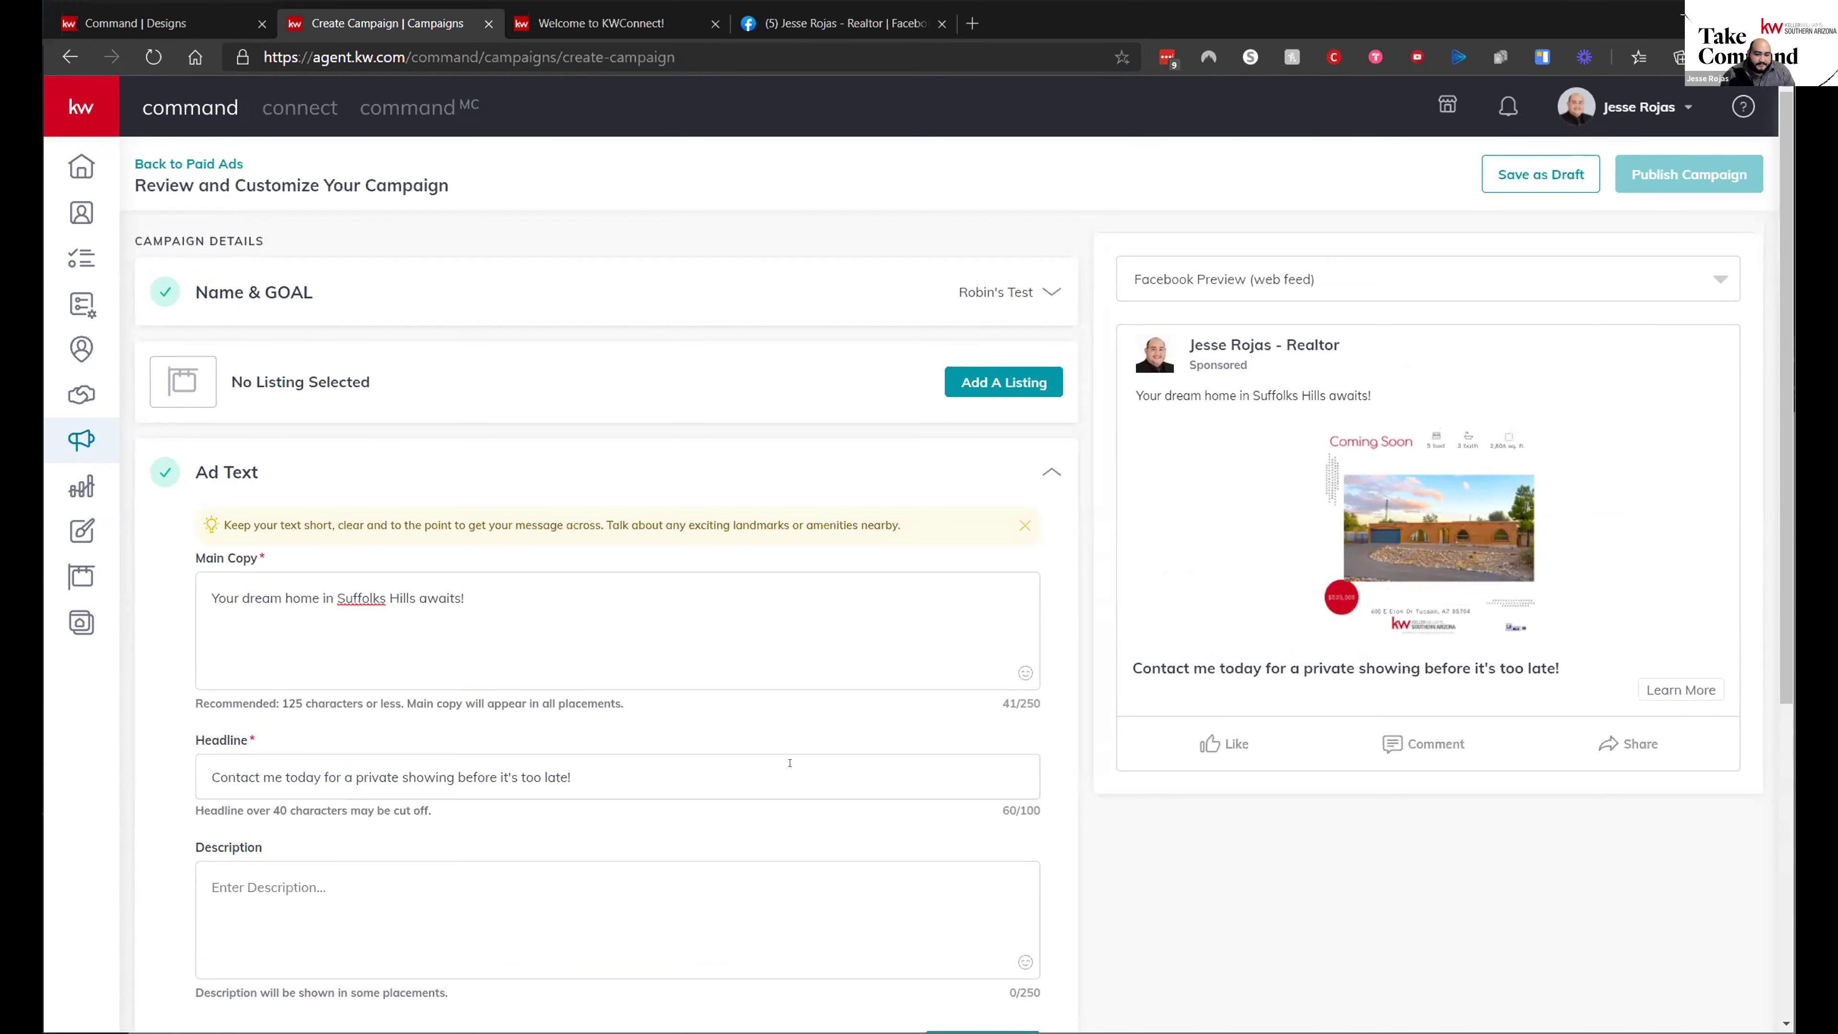
{"action": "scroll", "coordinate": [1357, 368], "scroll_direction": "down", "scroll_amount": 3}
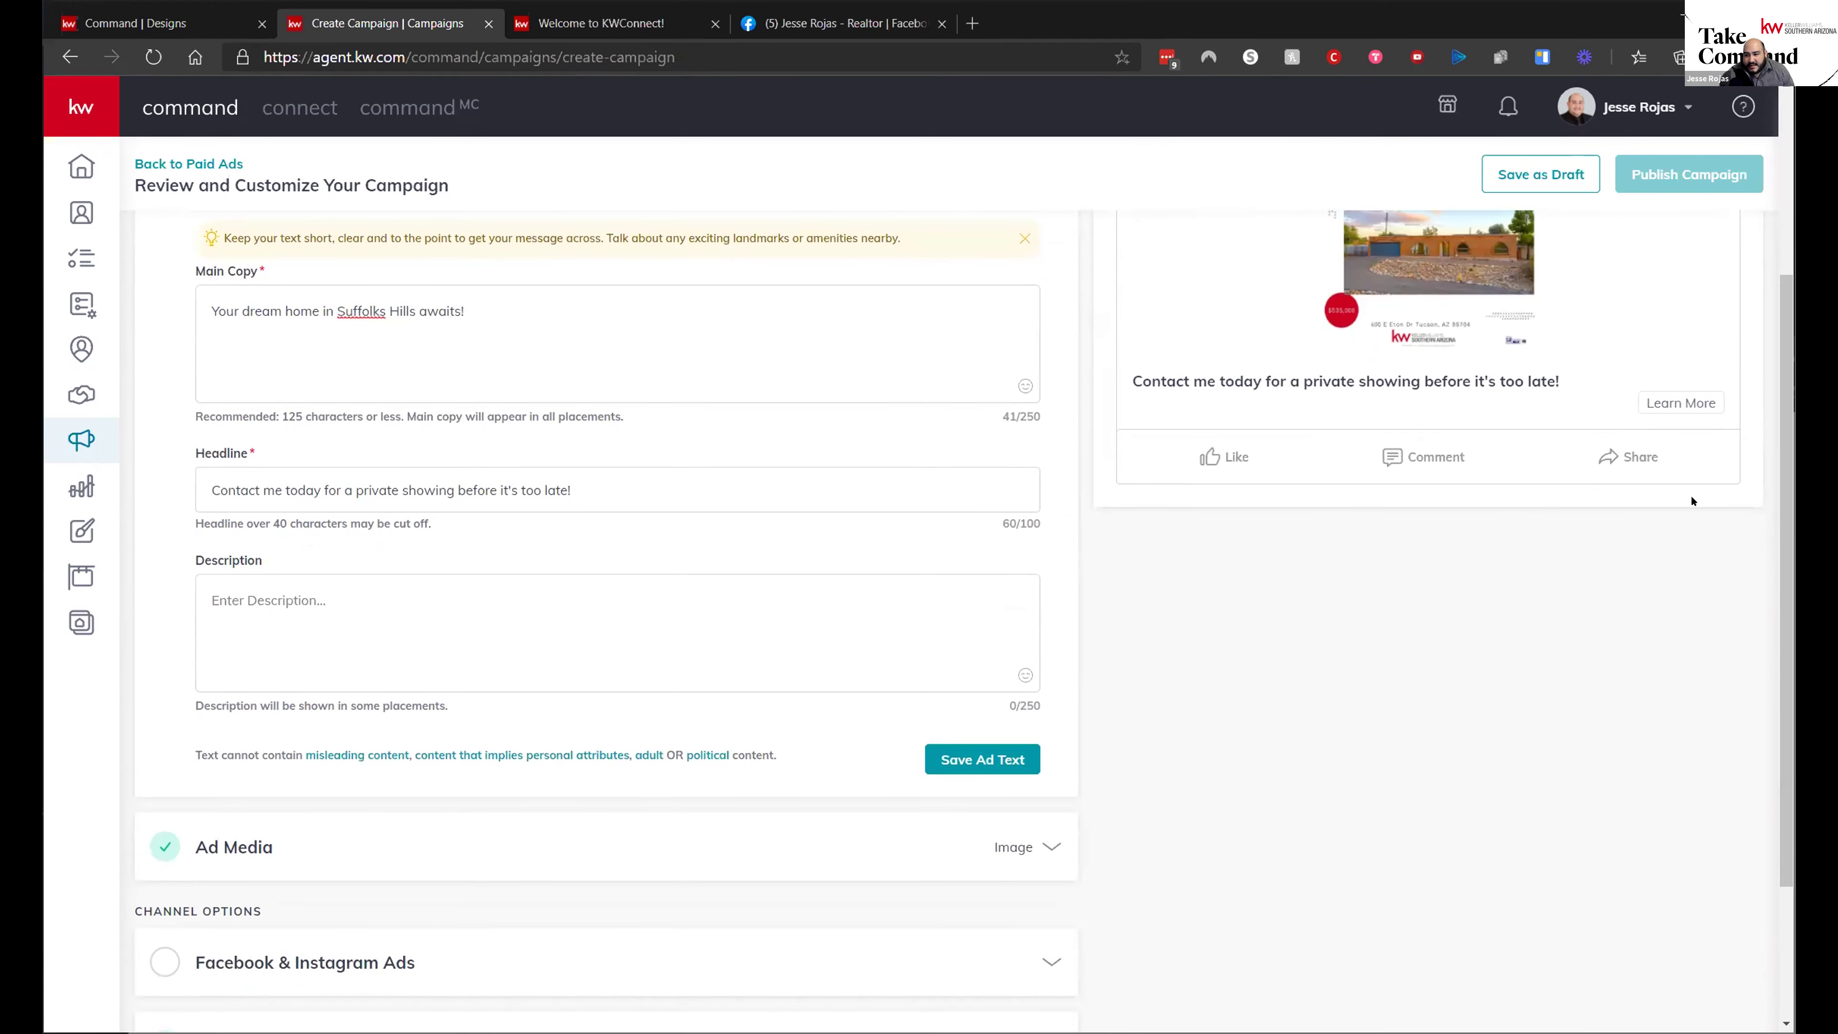
{"action": "scroll", "coordinate": [547, 735], "scroll_direction": "down", "scroll_amount": 2}
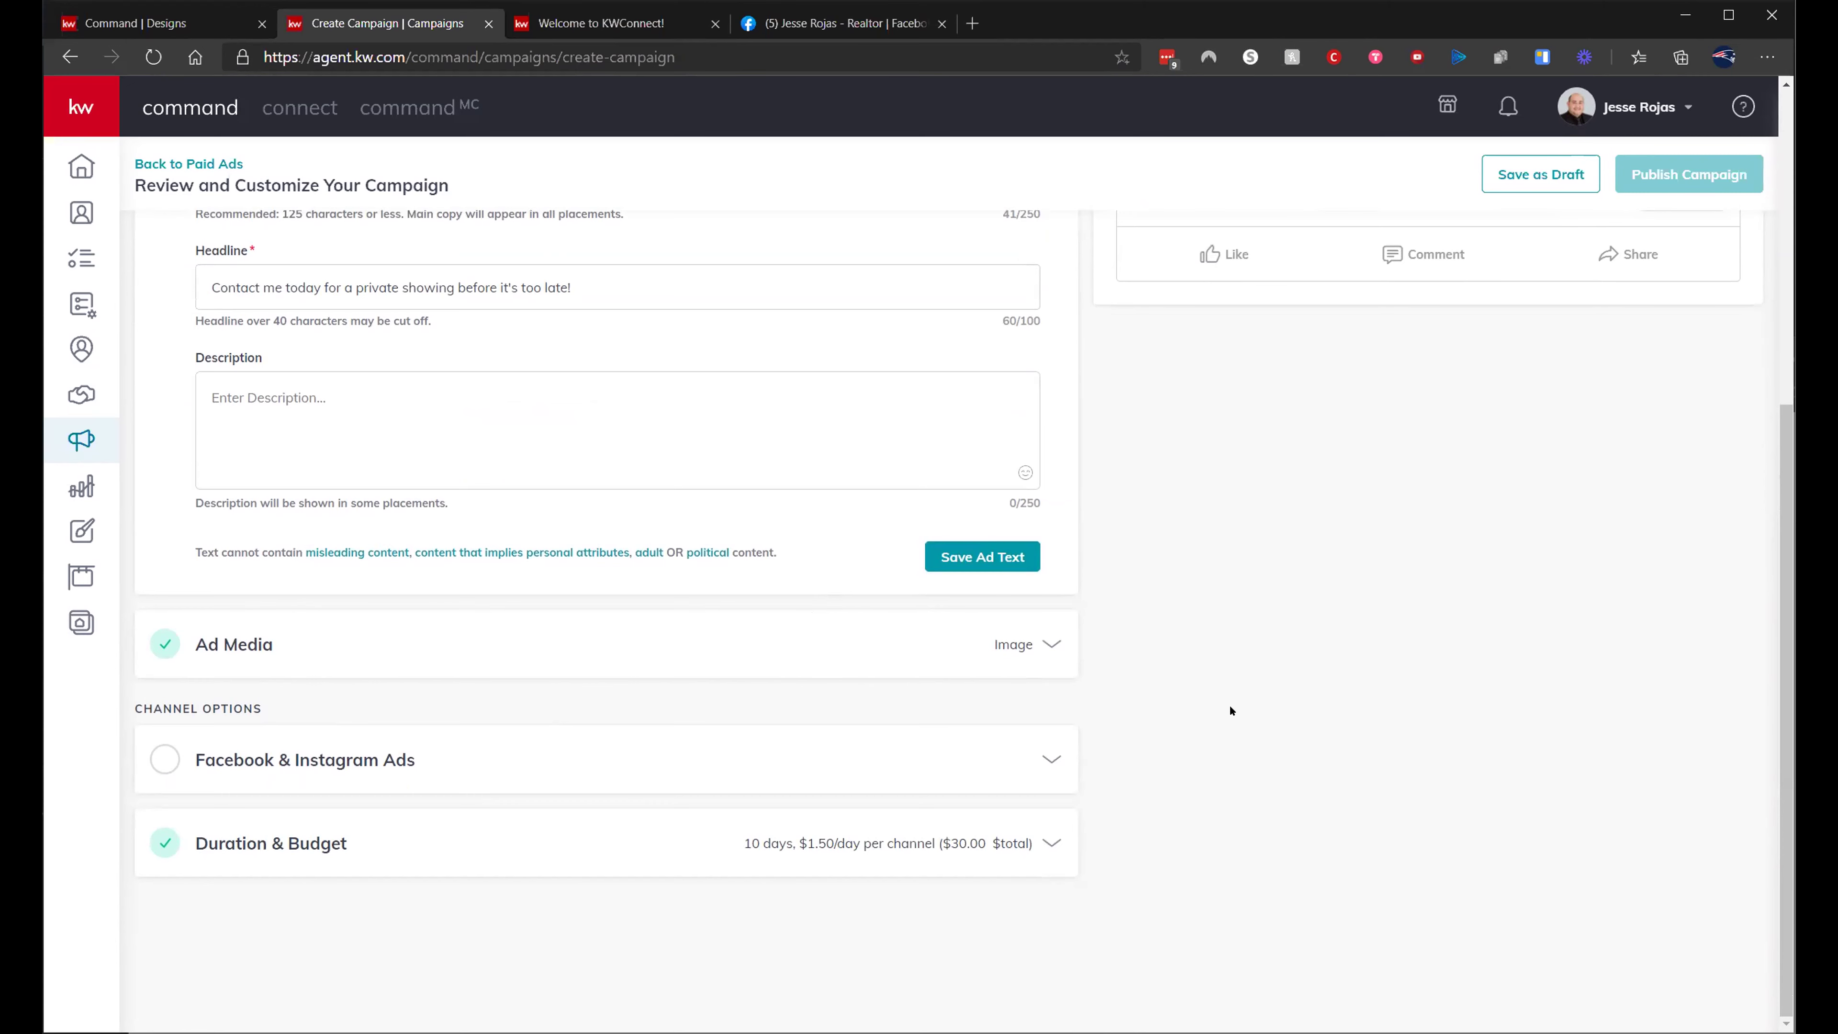
{"action": "scroll", "coordinate": [1230, 711], "scroll_direction": "up", "scroll_amount": 6}
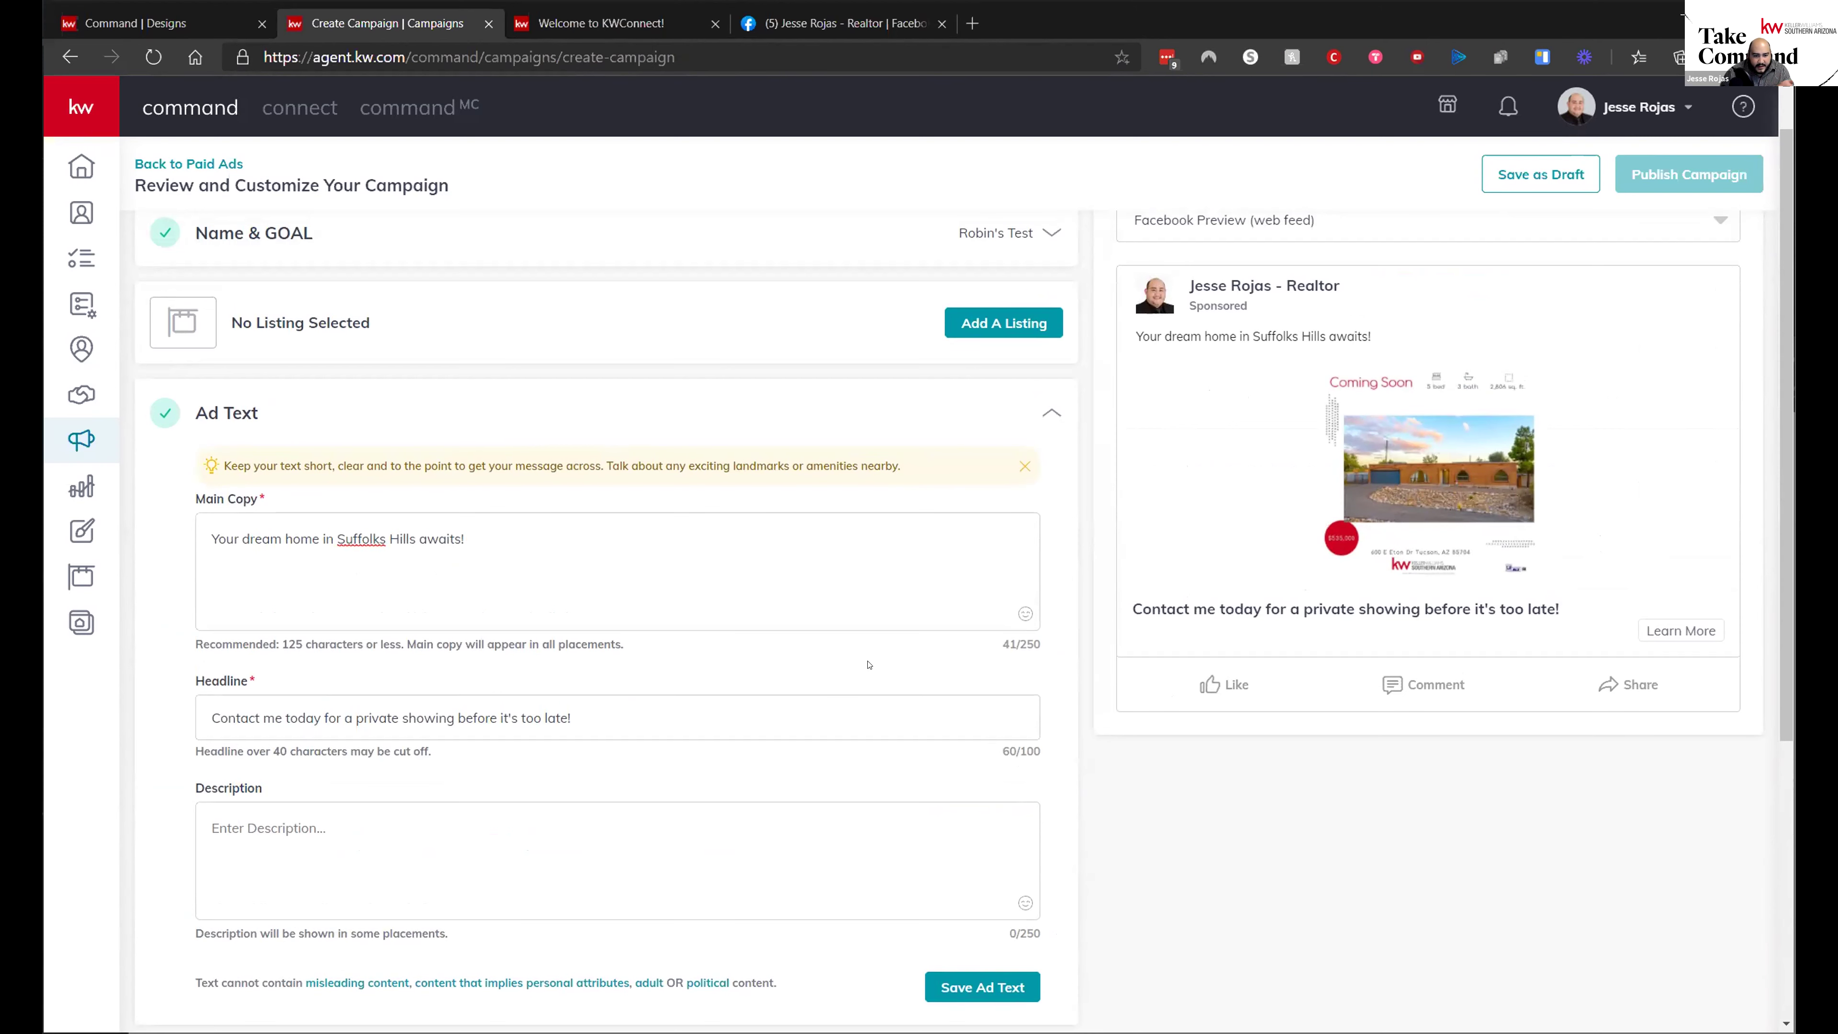
{"action": "scroll", "coordinate": [869, 664], "scroll_direction": "up", "scroll_amount": 1}
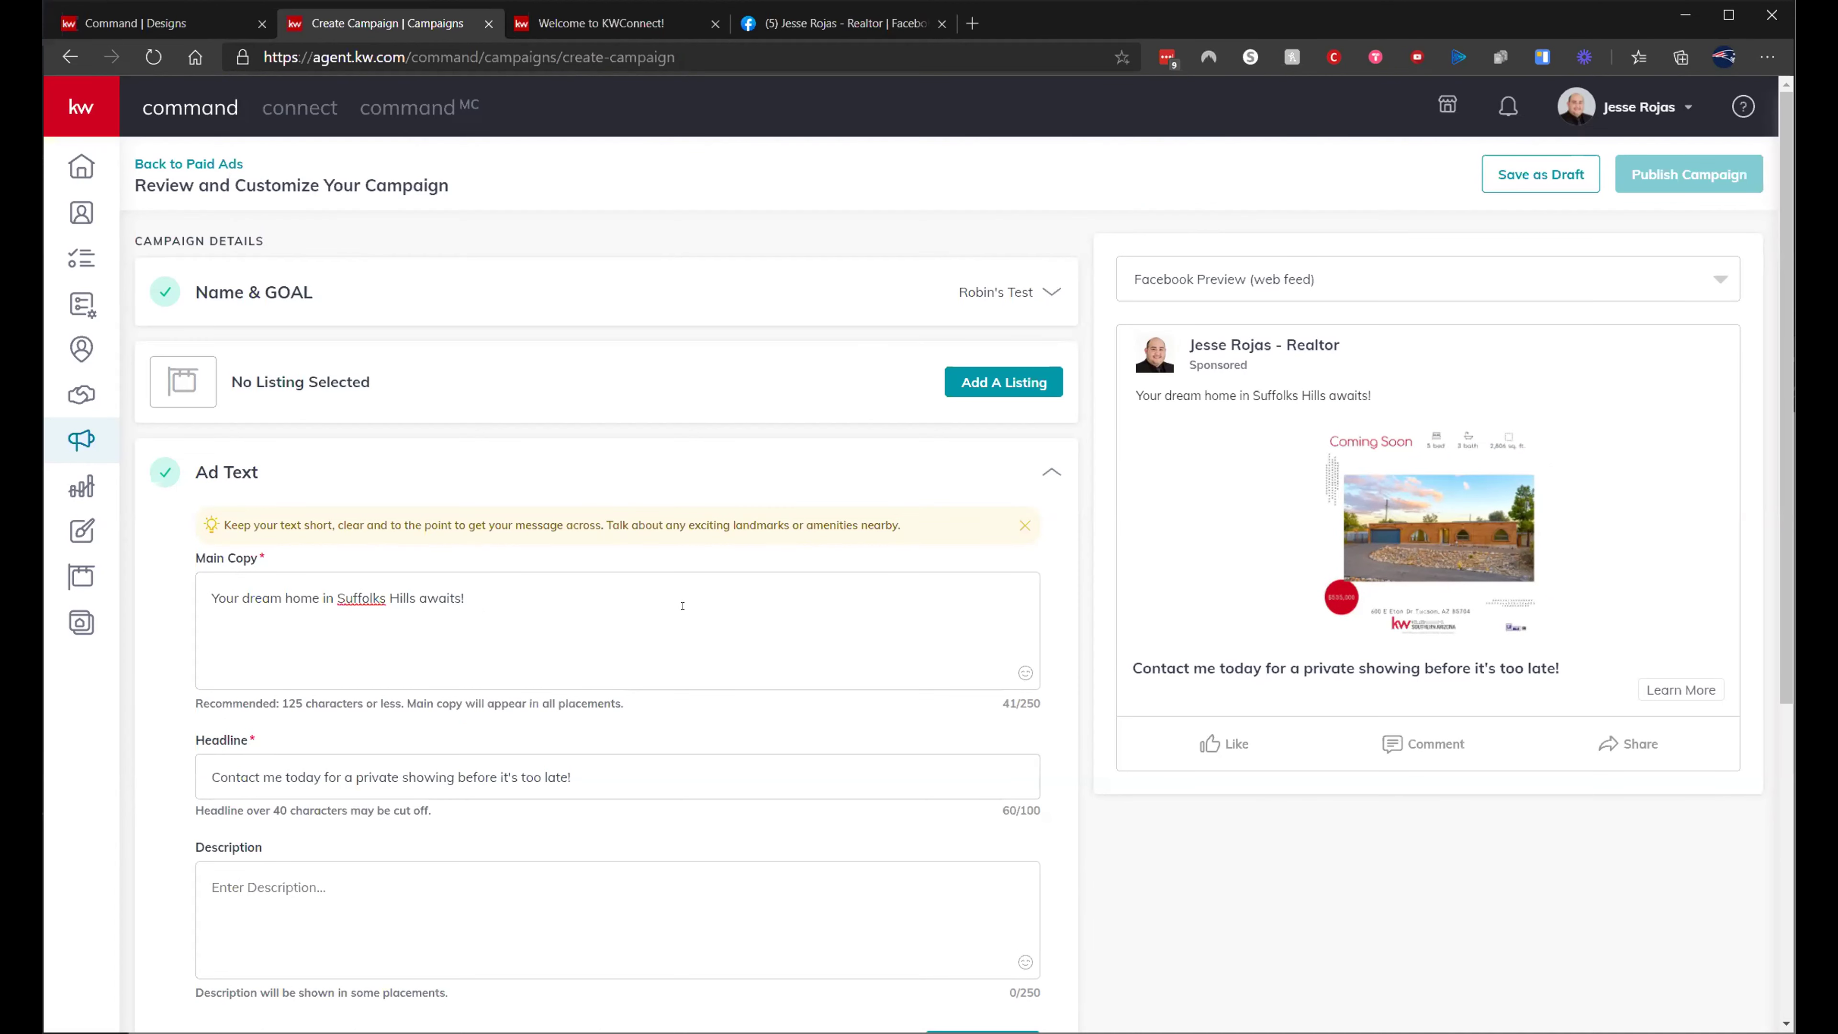
- In Facebook & Instagram Ads settings, make 'Download My App' the follow-up landing page instead of Agent Site Homepage
{"action": "scroll", "coordinate": [642, 733], "scroll_direction": "down", "scroll_amount": 2}
{"action": "scroll", "coordinate": [436, 873], "scroll_direction": "down", "scroll_amount": 4}
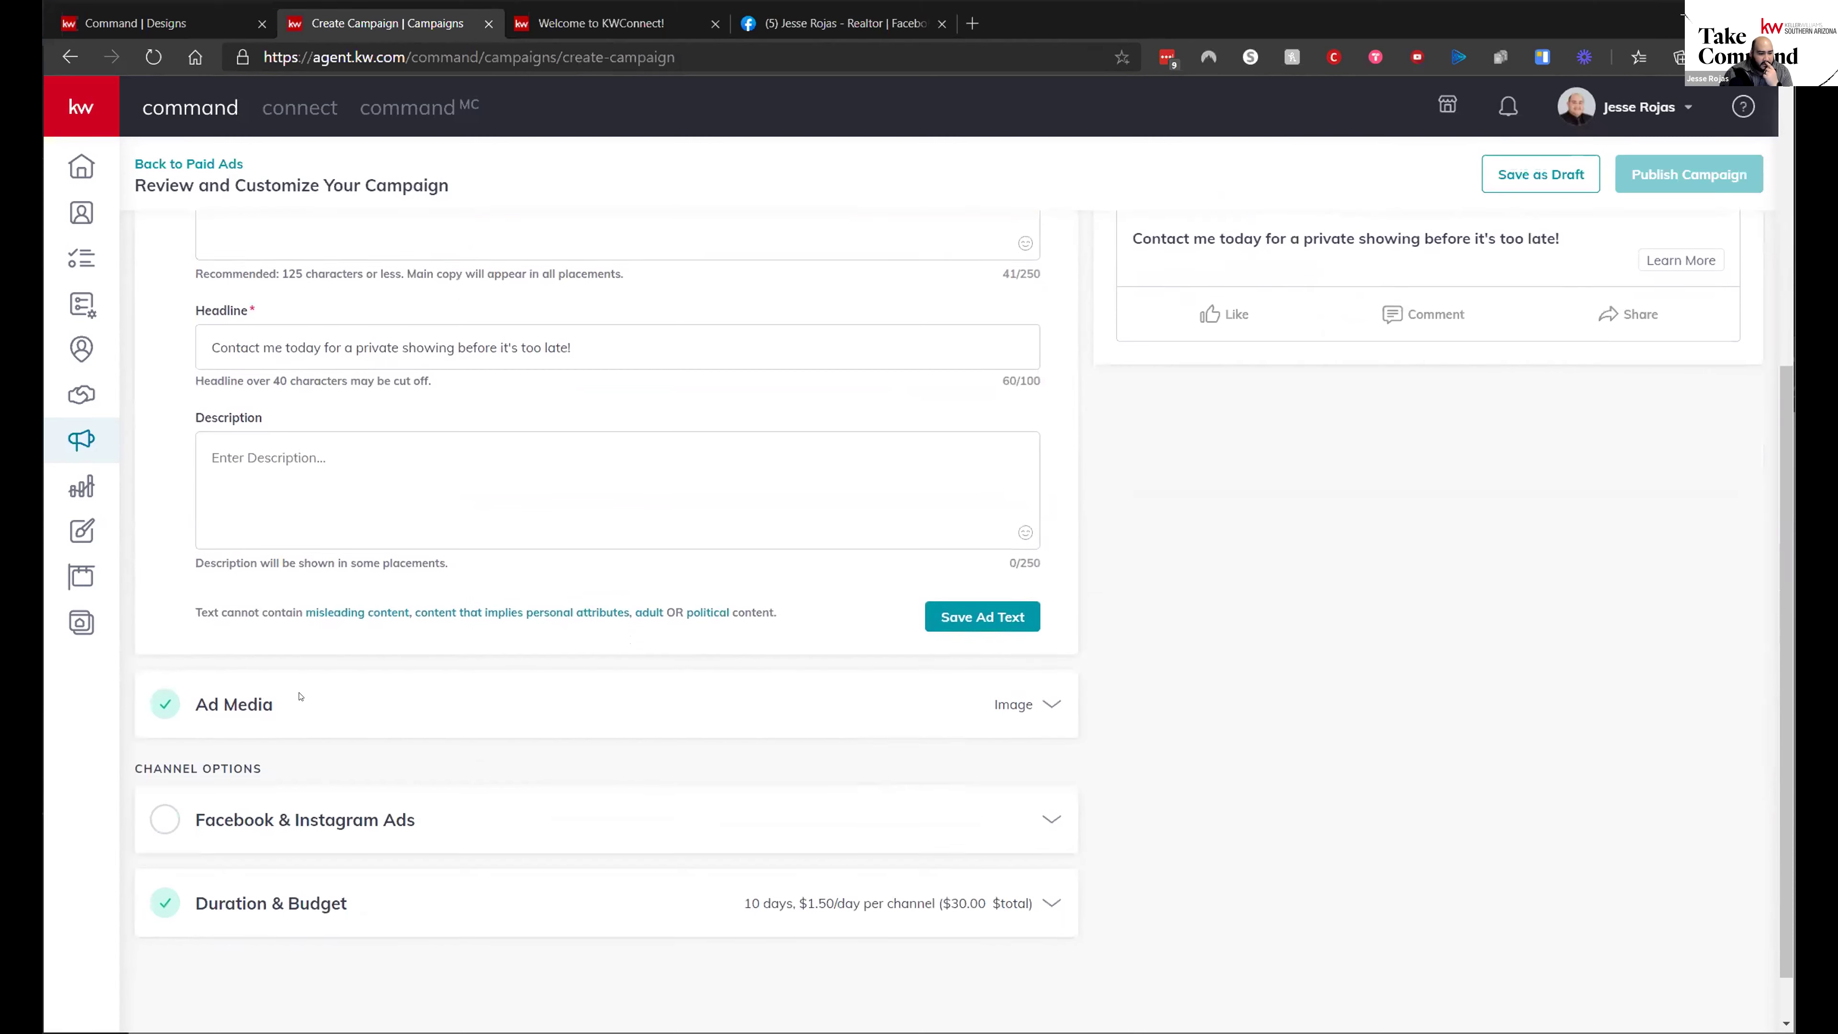
{"action": "left_click", "coordinate": [436, 821]}
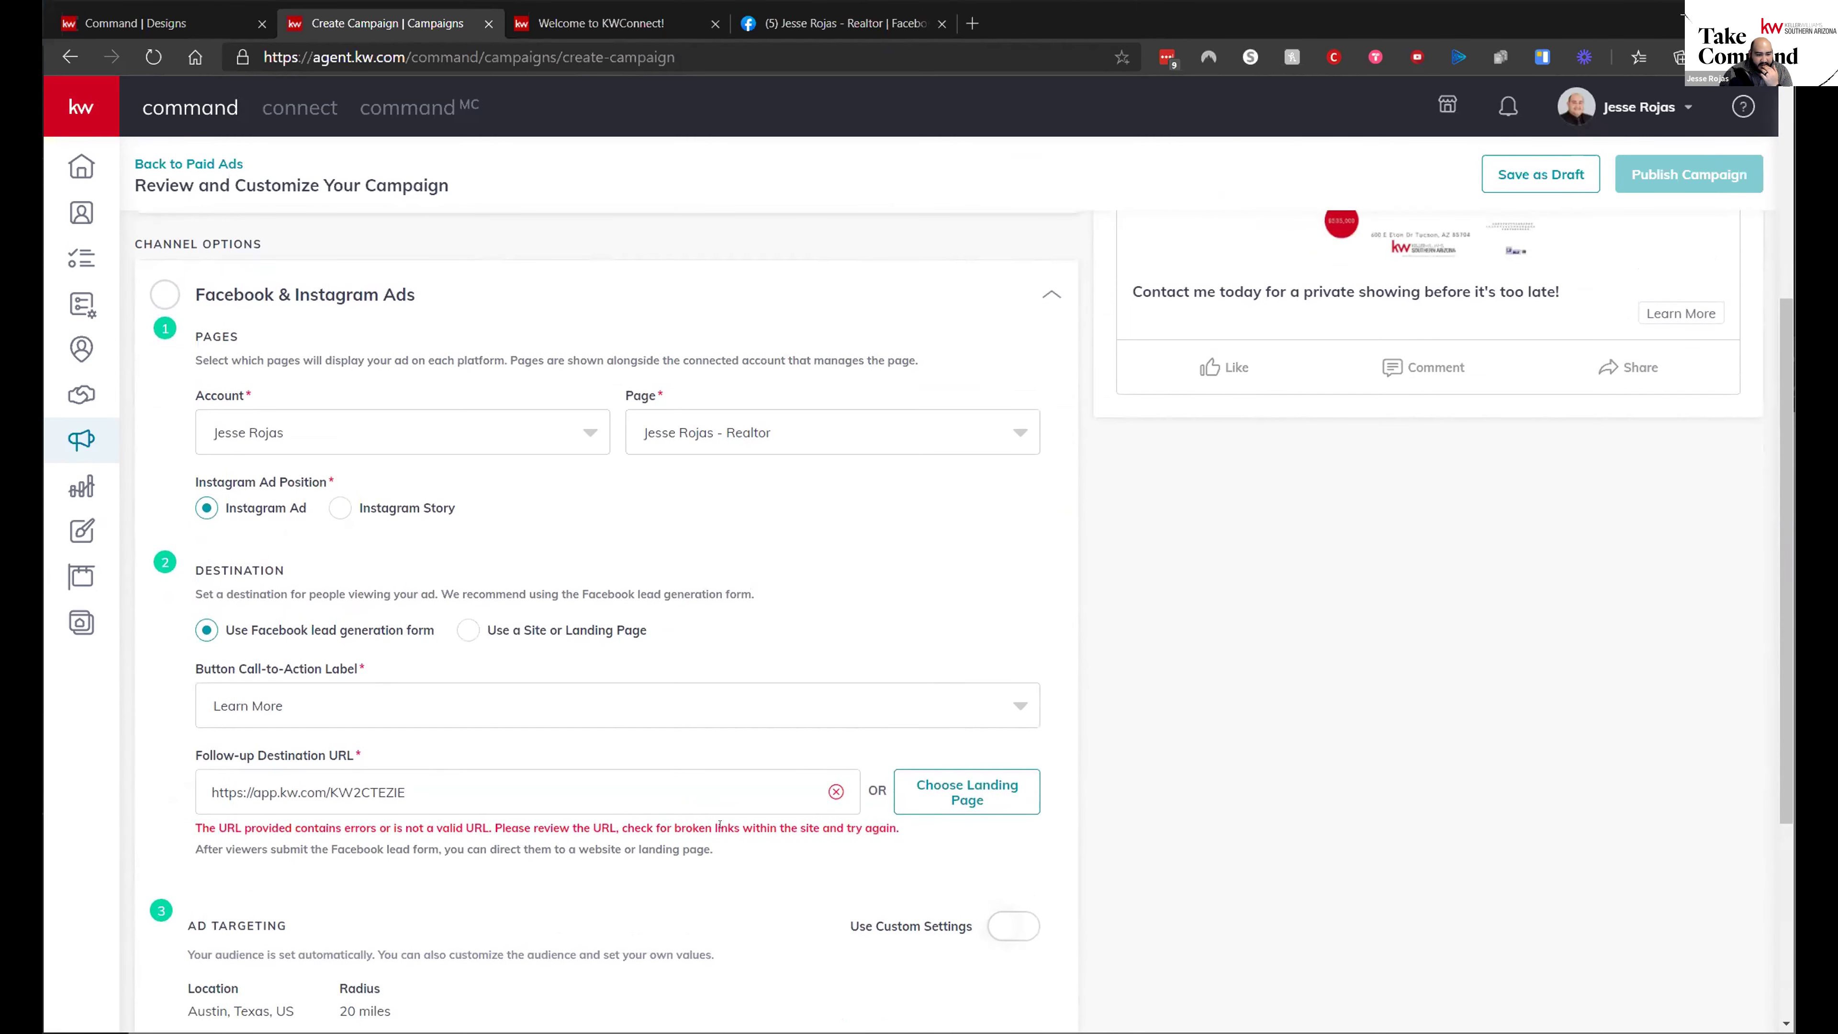
{"action": "left_click", "coordinate": [933, 795]}
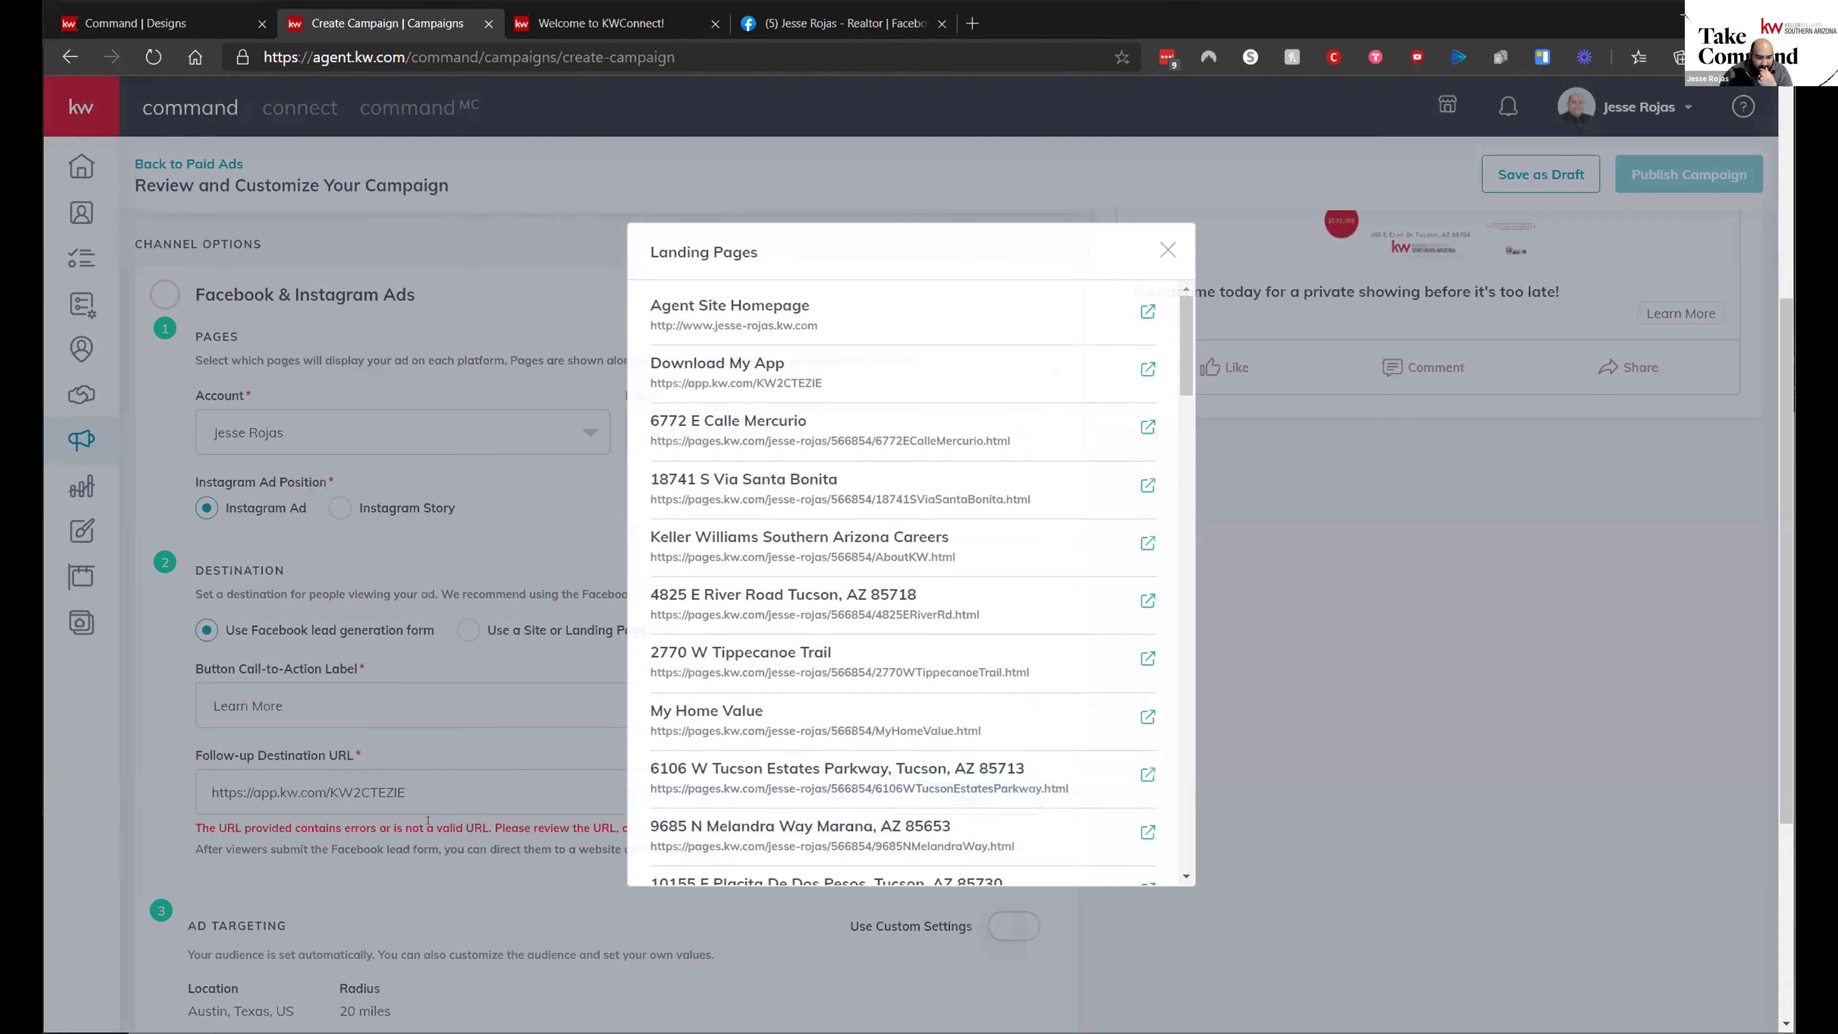
{"action": "left_click", "coordinate": [439, 847]}
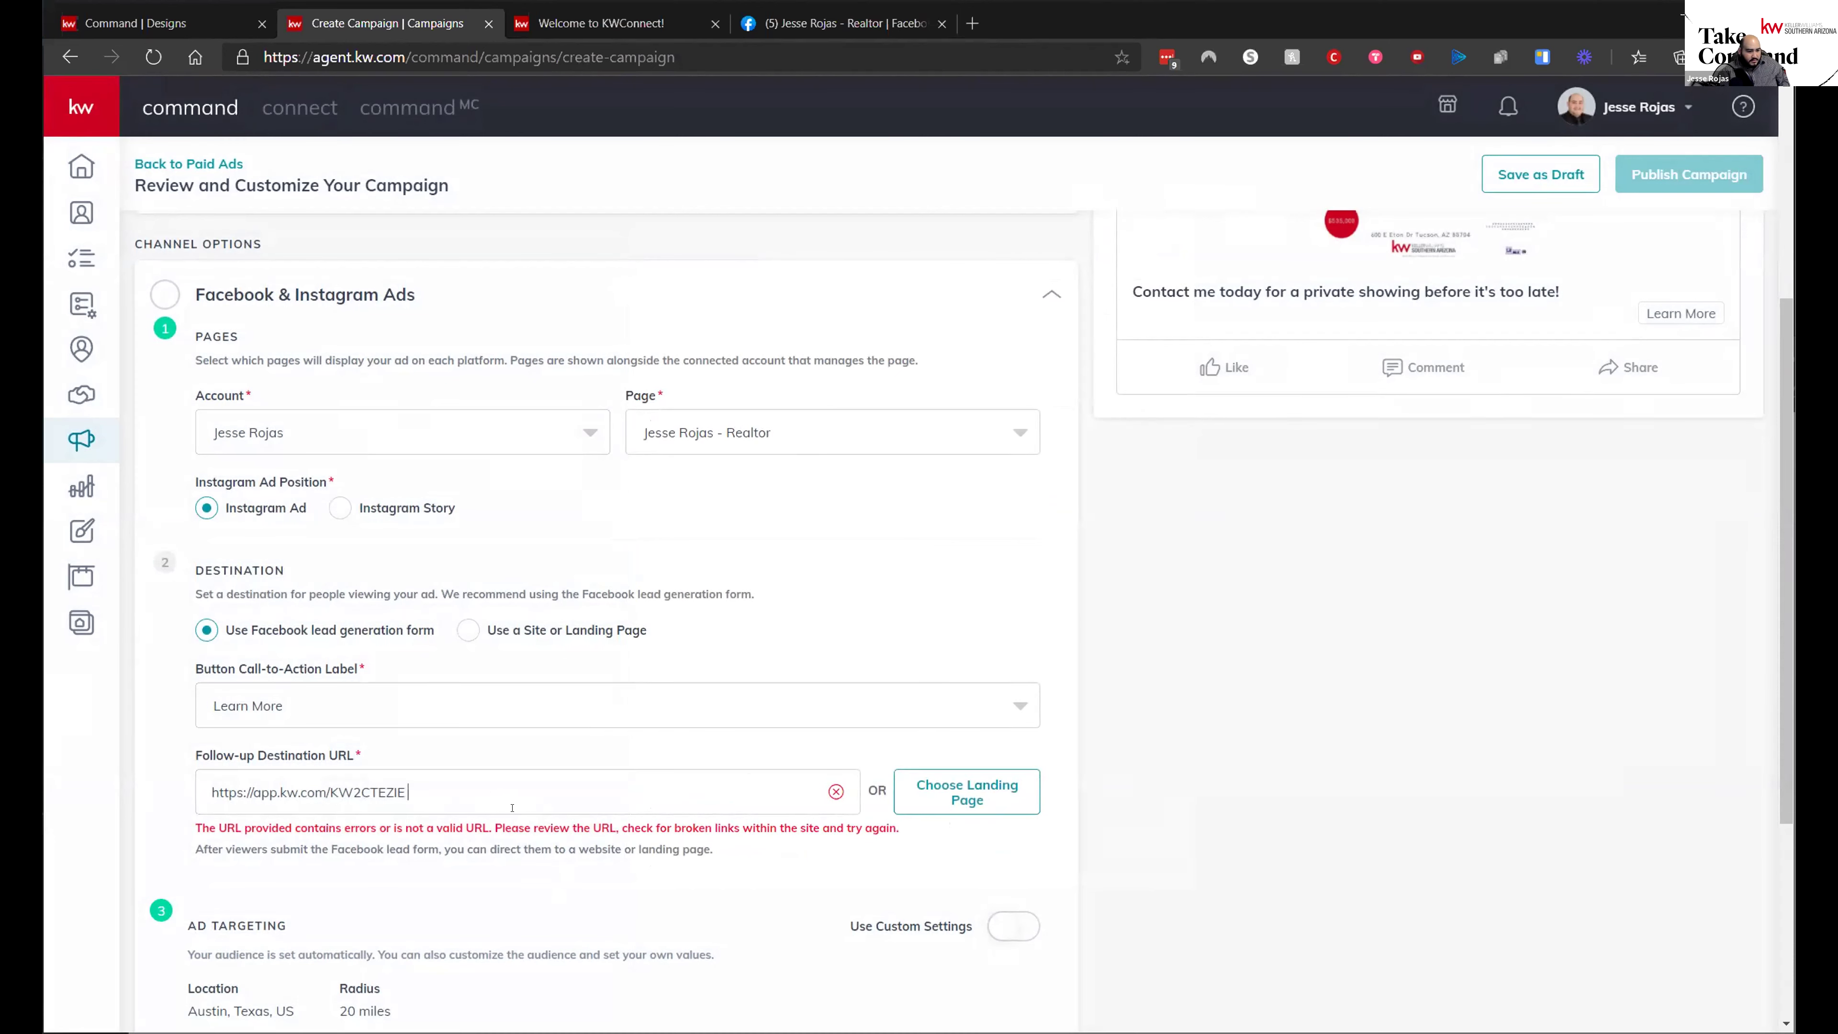
{"action": "key", "text": "BackSpace"}
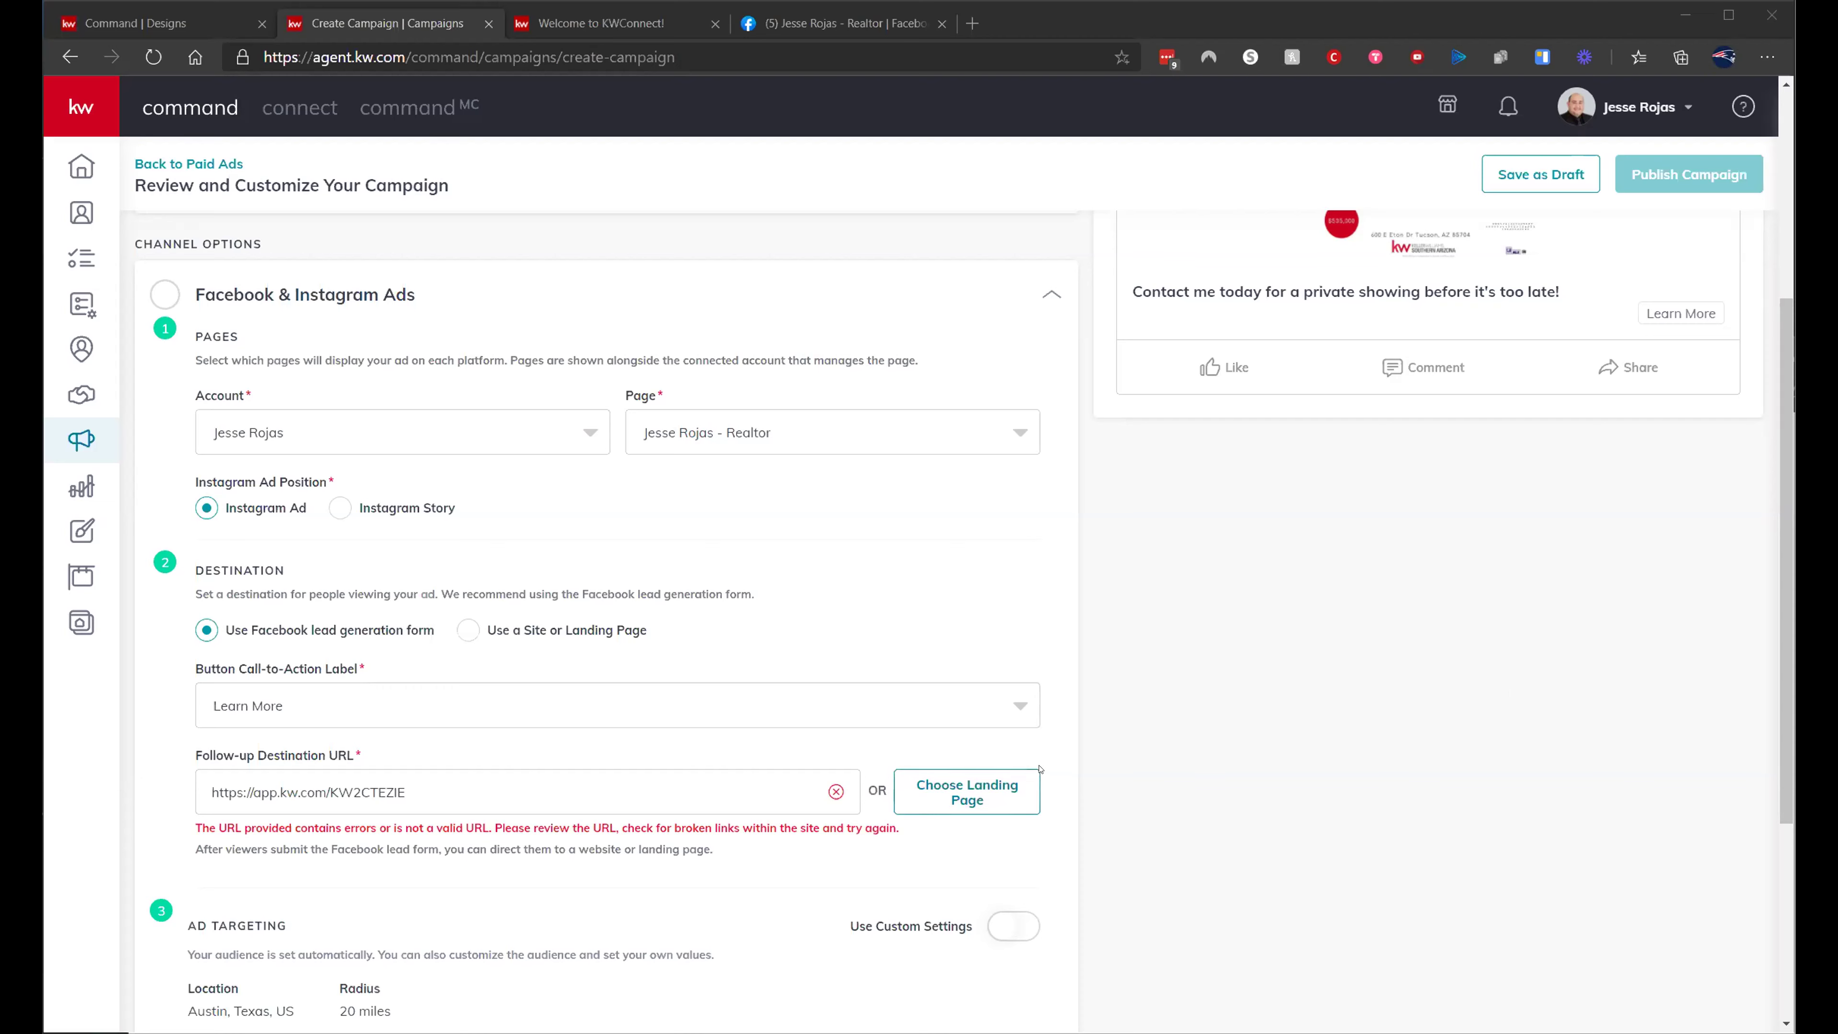
{"action": "left_click", "coordinate": [1028, 785]}
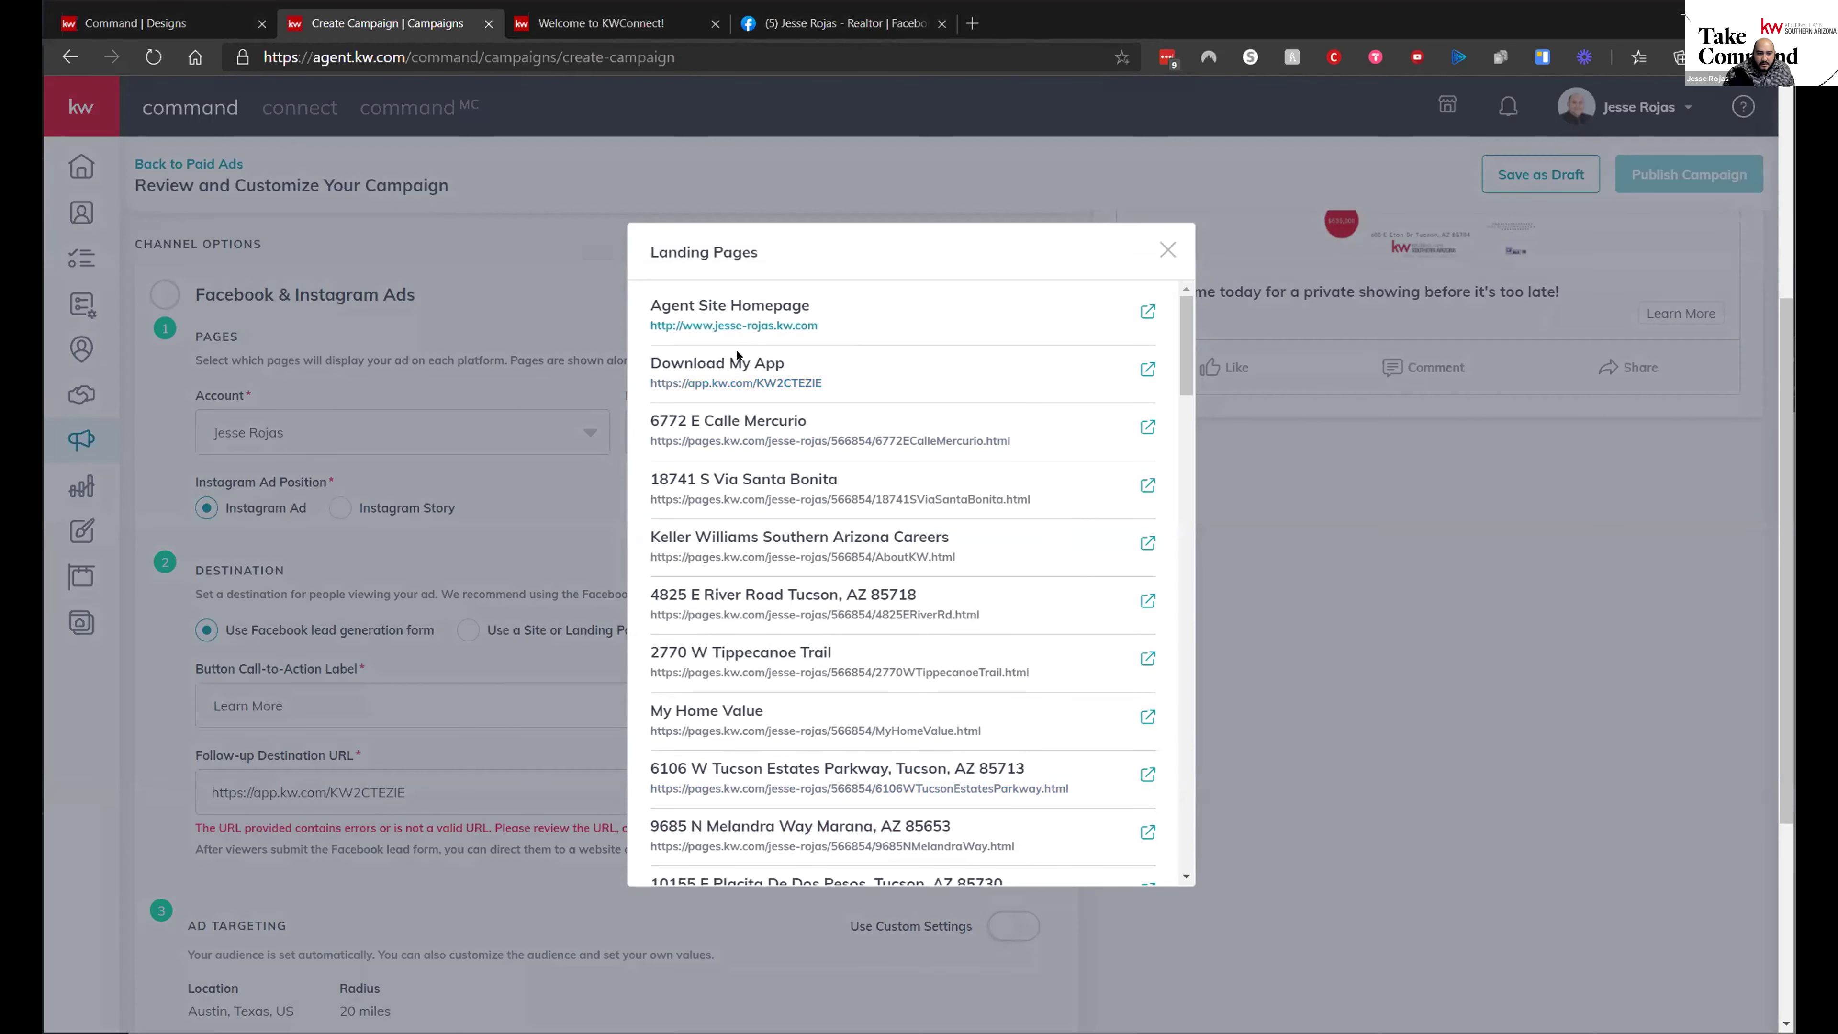
{"action": "left_click", "coordinate": [717, 308]}
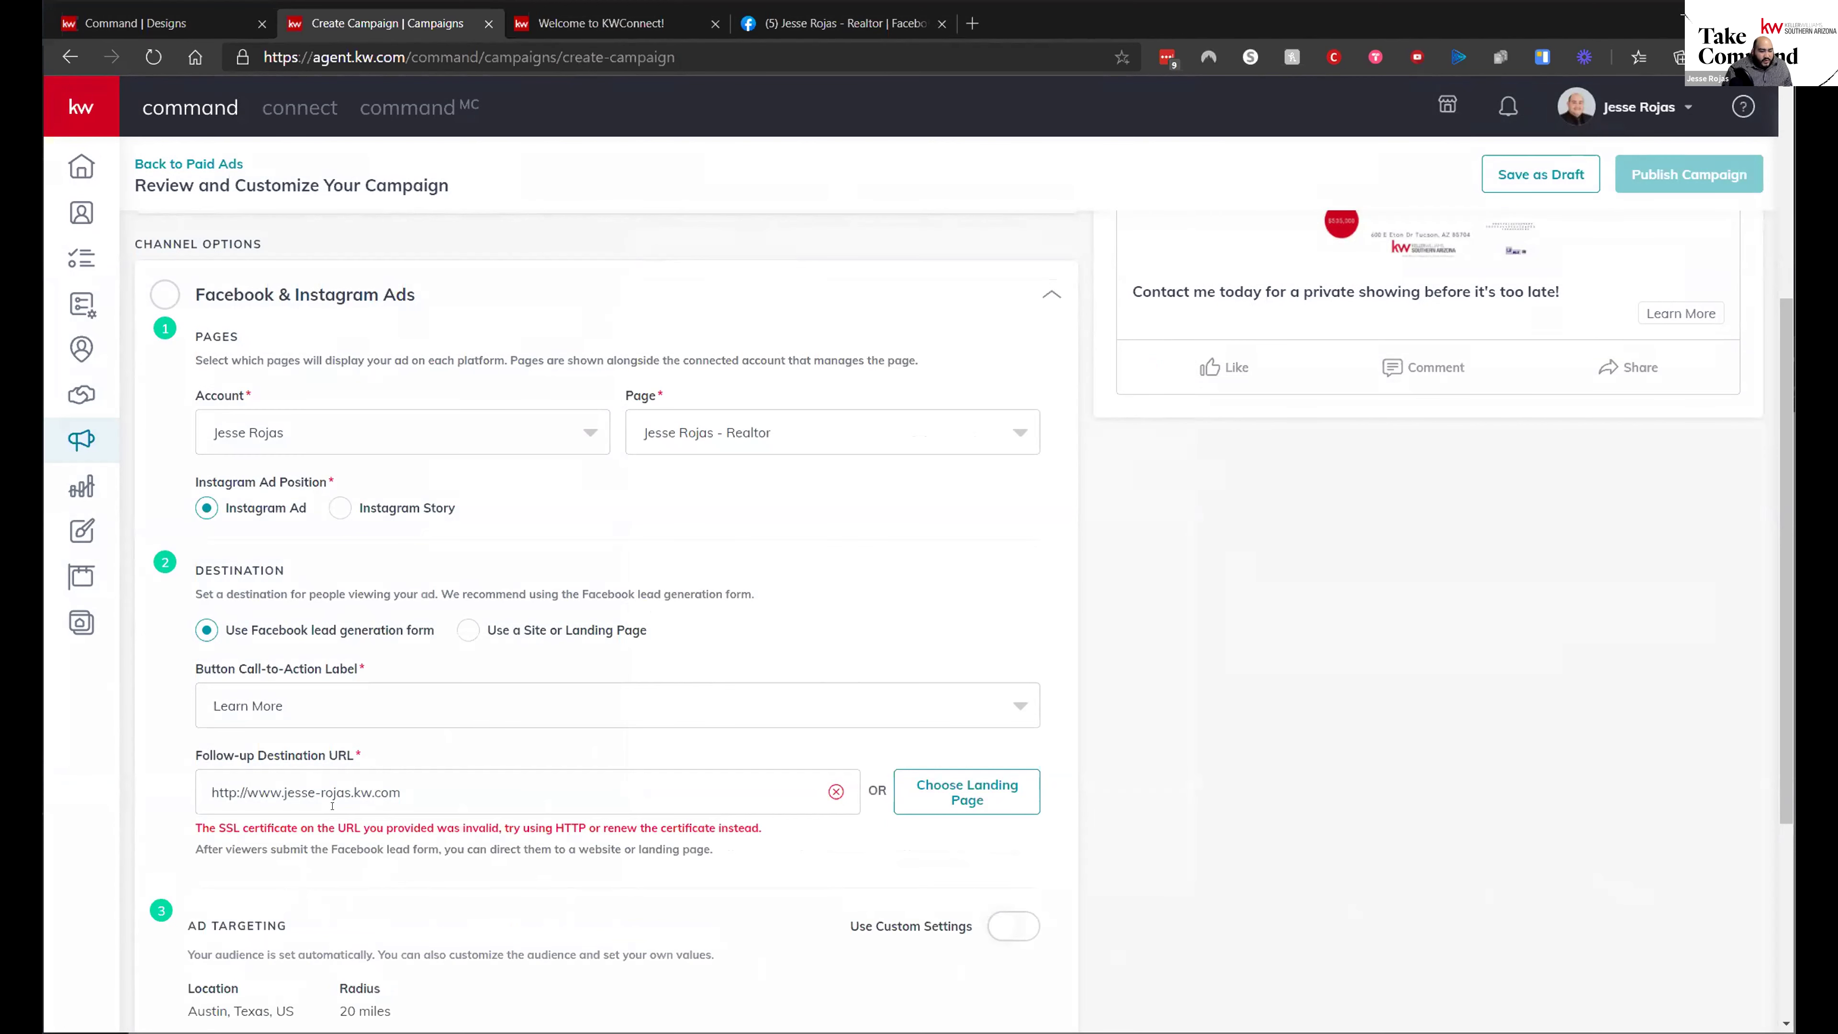
{"action": "left_click", "coordinate": [940, 792]}
{"action": "left_click", "coordinate": [715, 369]}
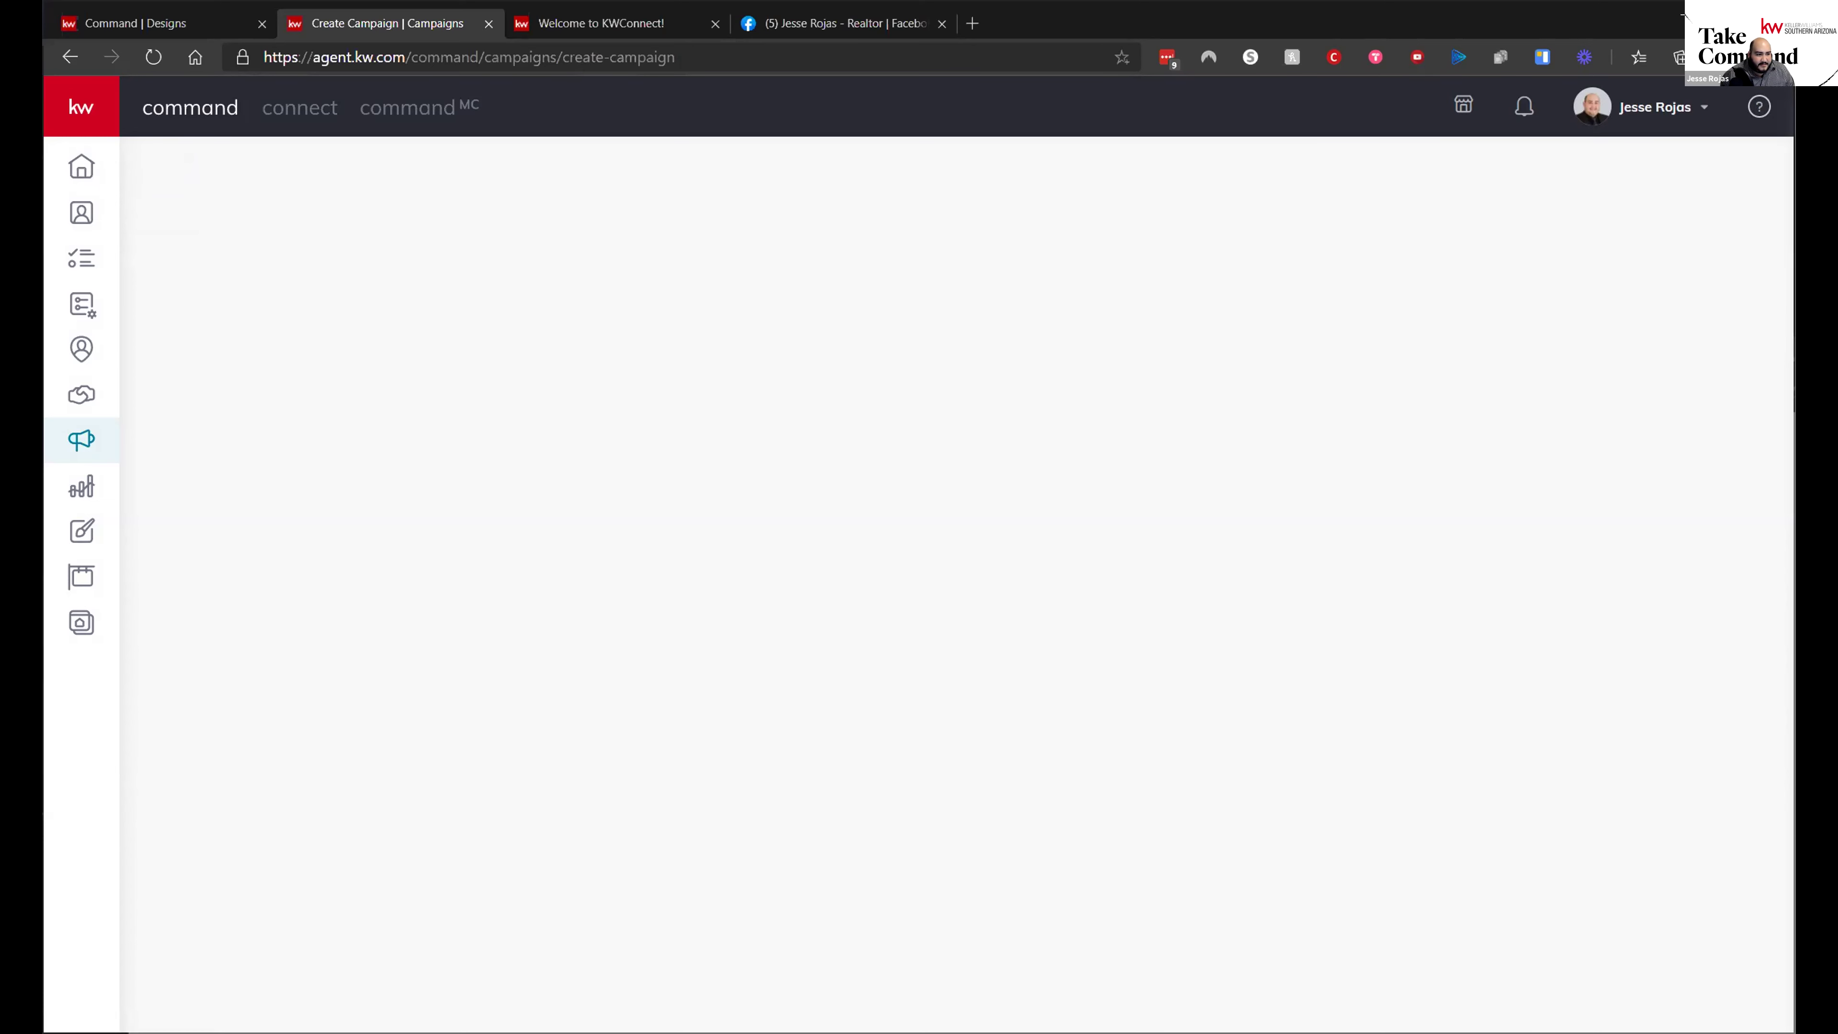
- Return to the Campaigns dashboard, then start and cancel a new paid social ad campaign
{"action": "left_click", "coordinate": [83, 438]}
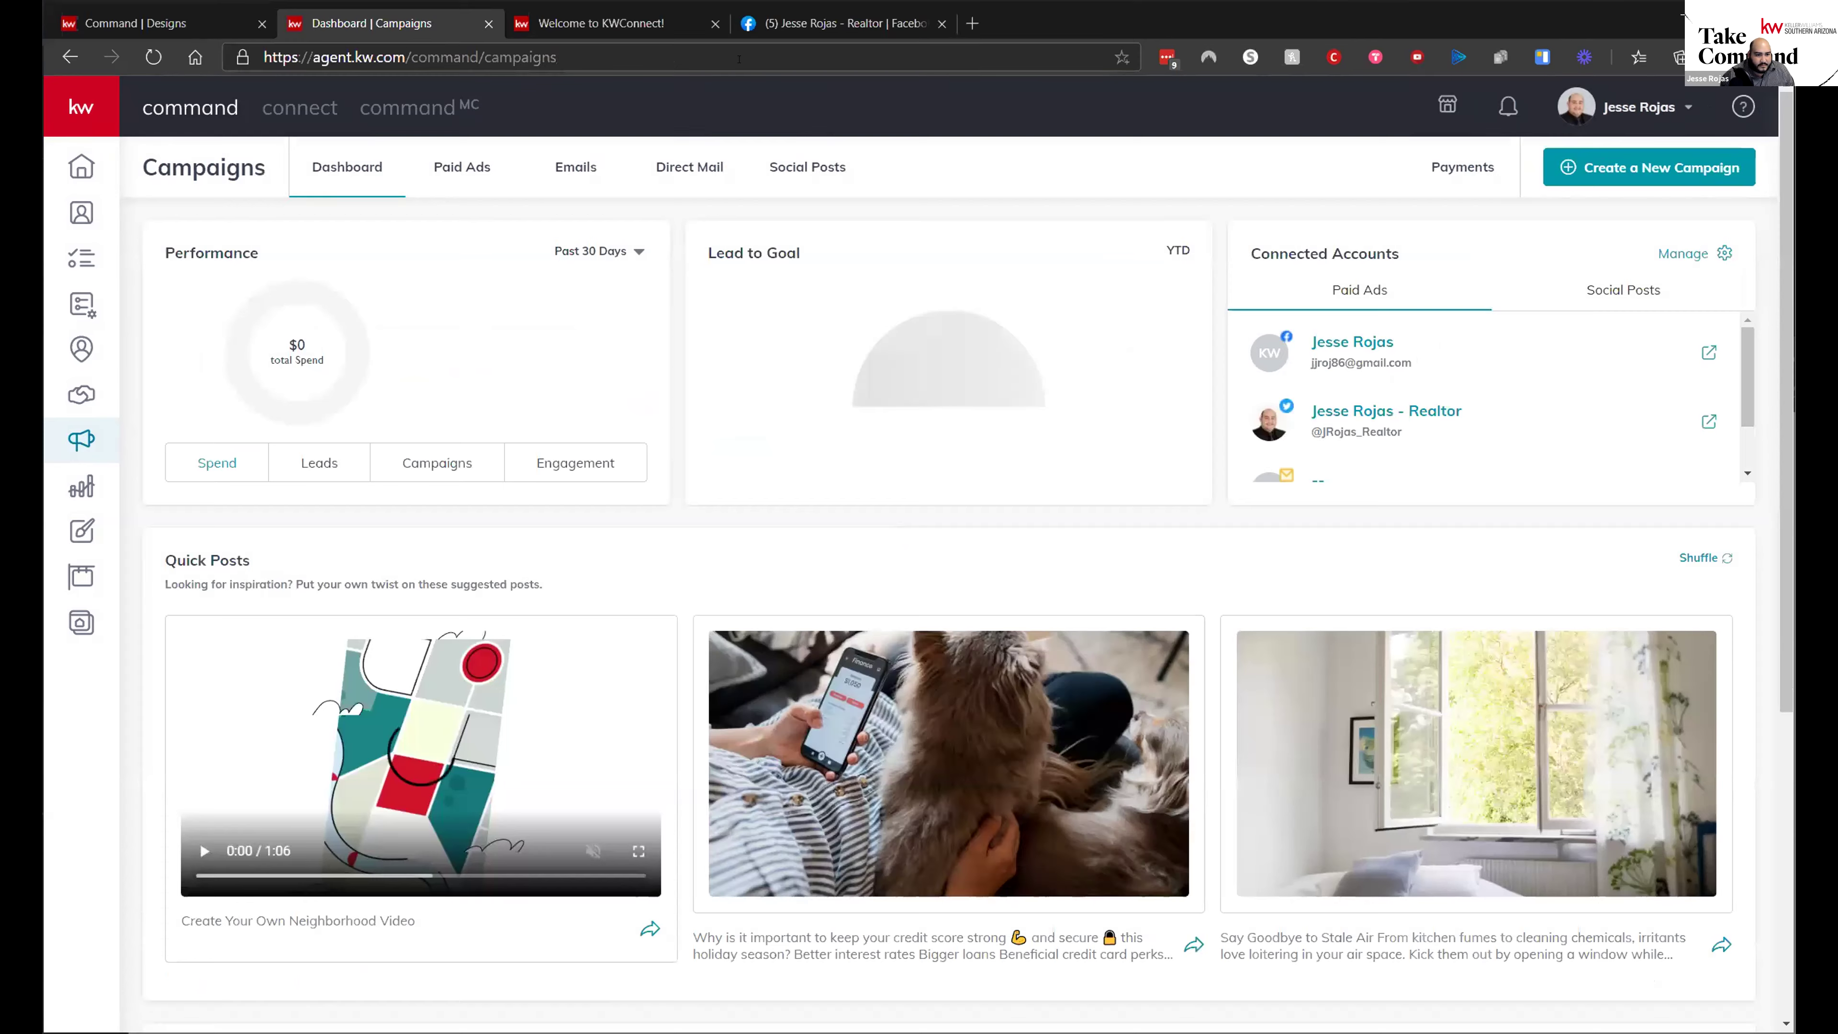
{"action": "left_click", "coordinate": [1597, 183]}
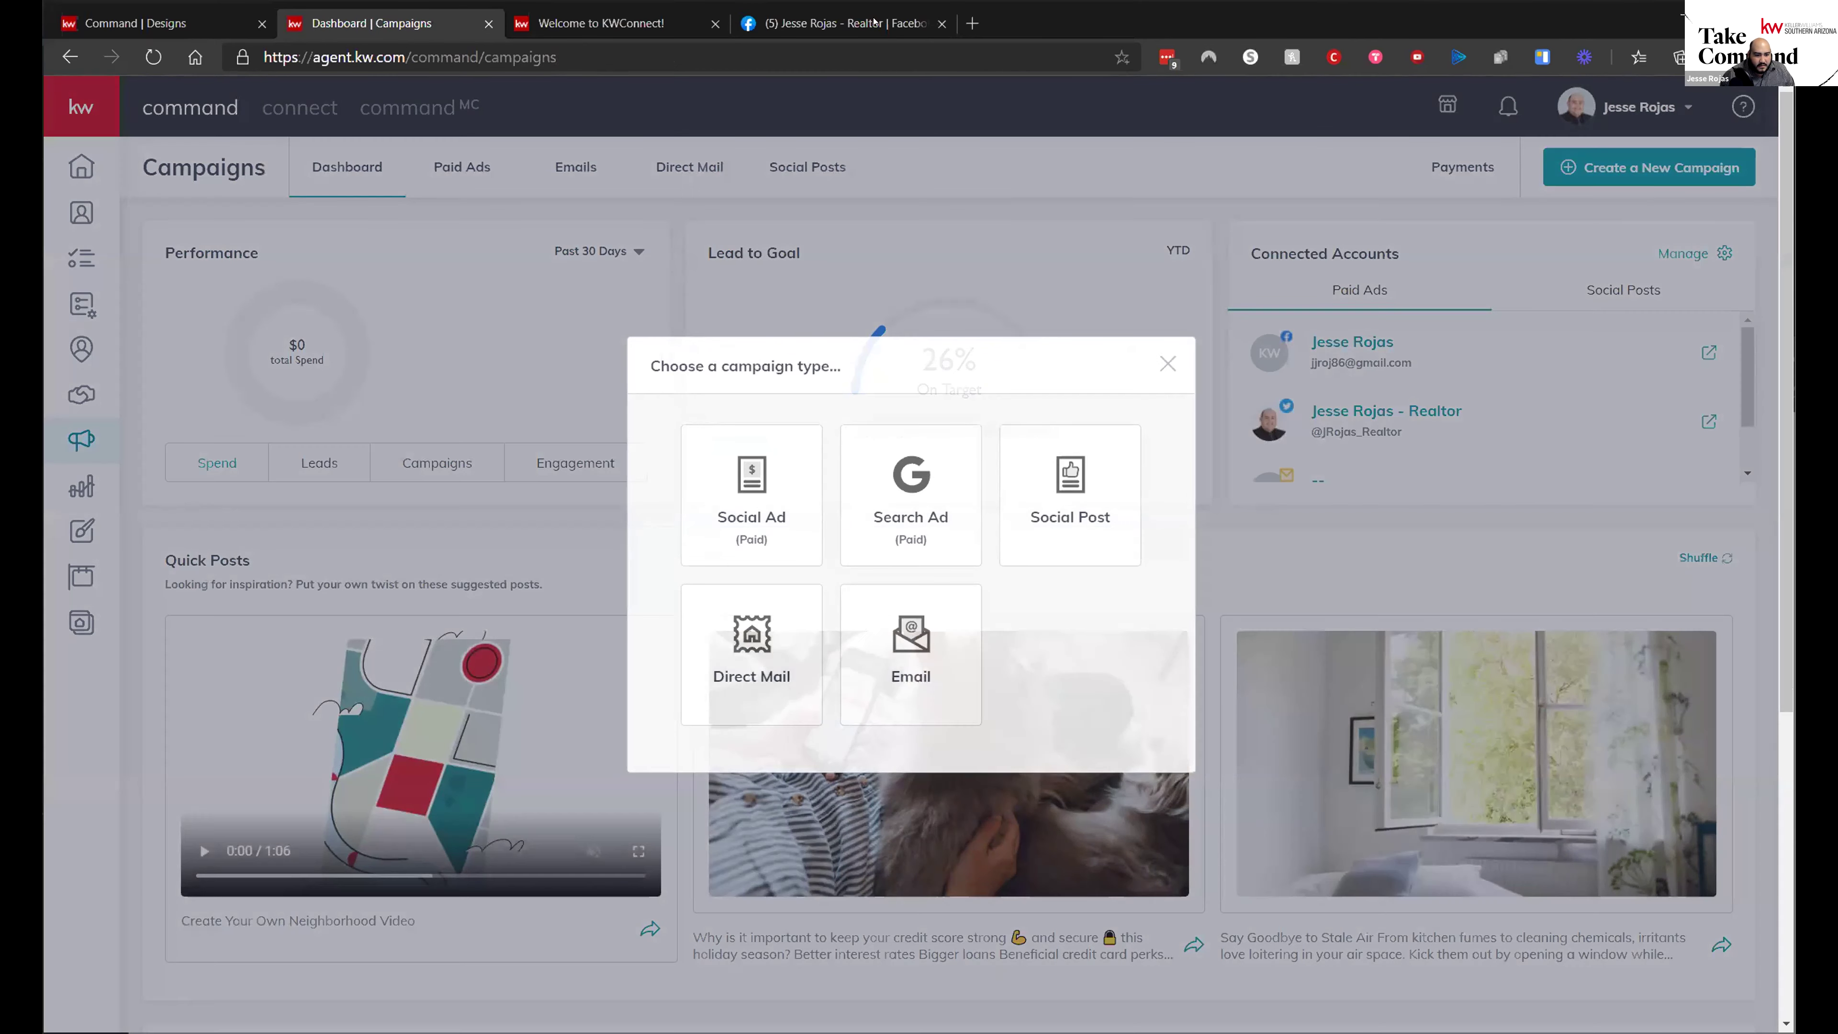
{"action": "left_click", "coordinate": [814, 434]}
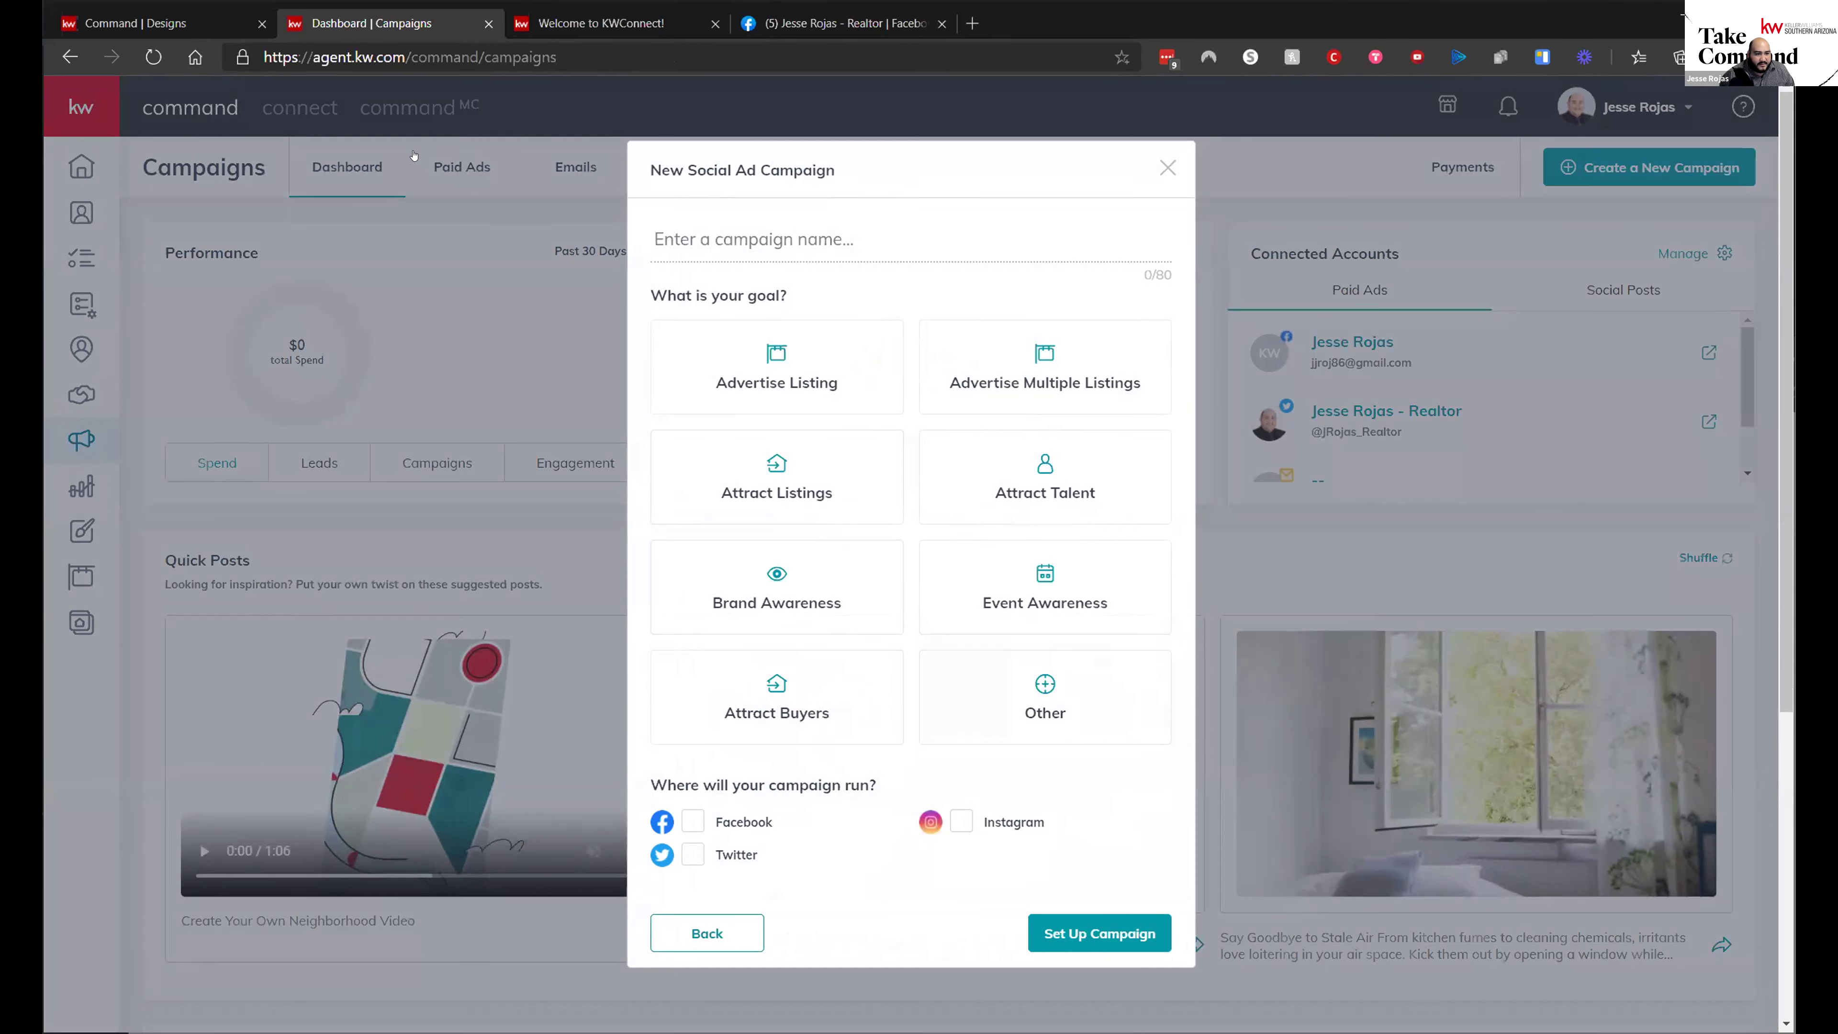
{"action": "left_click", "coordinate": [460, 168]}
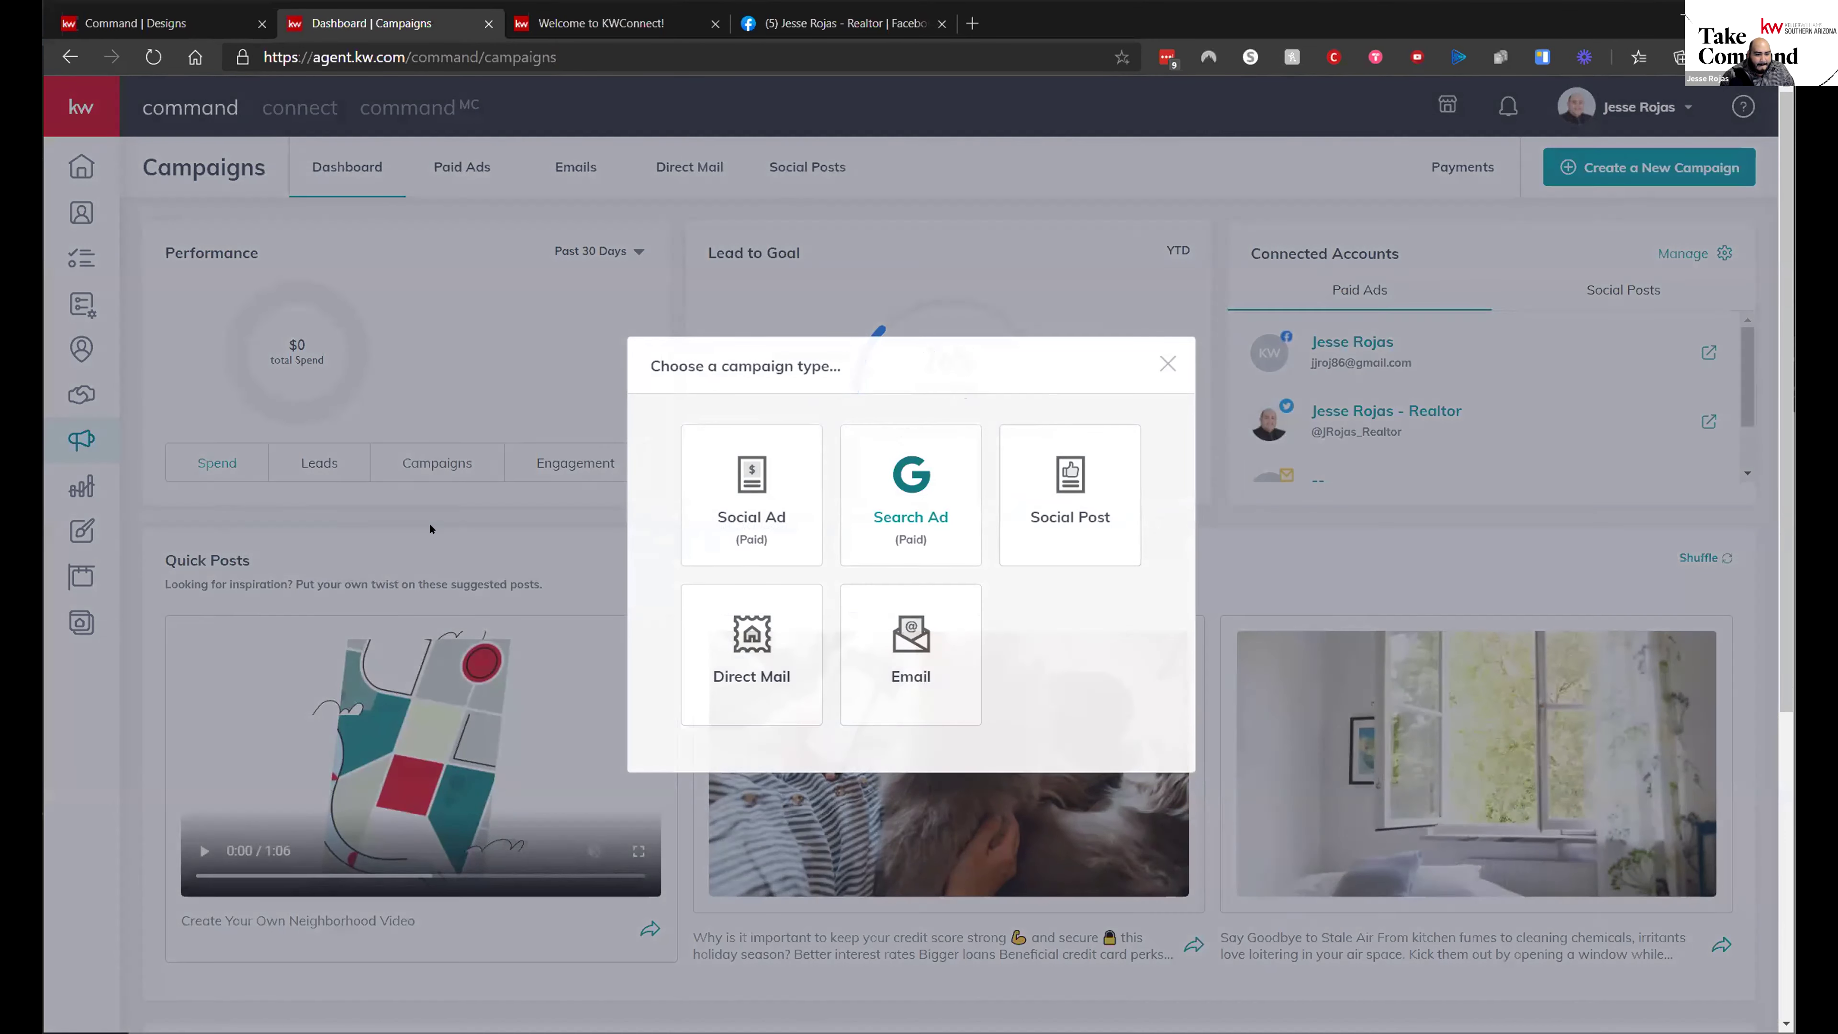
{"action": "left_click", "coordinate": [430, 528]}
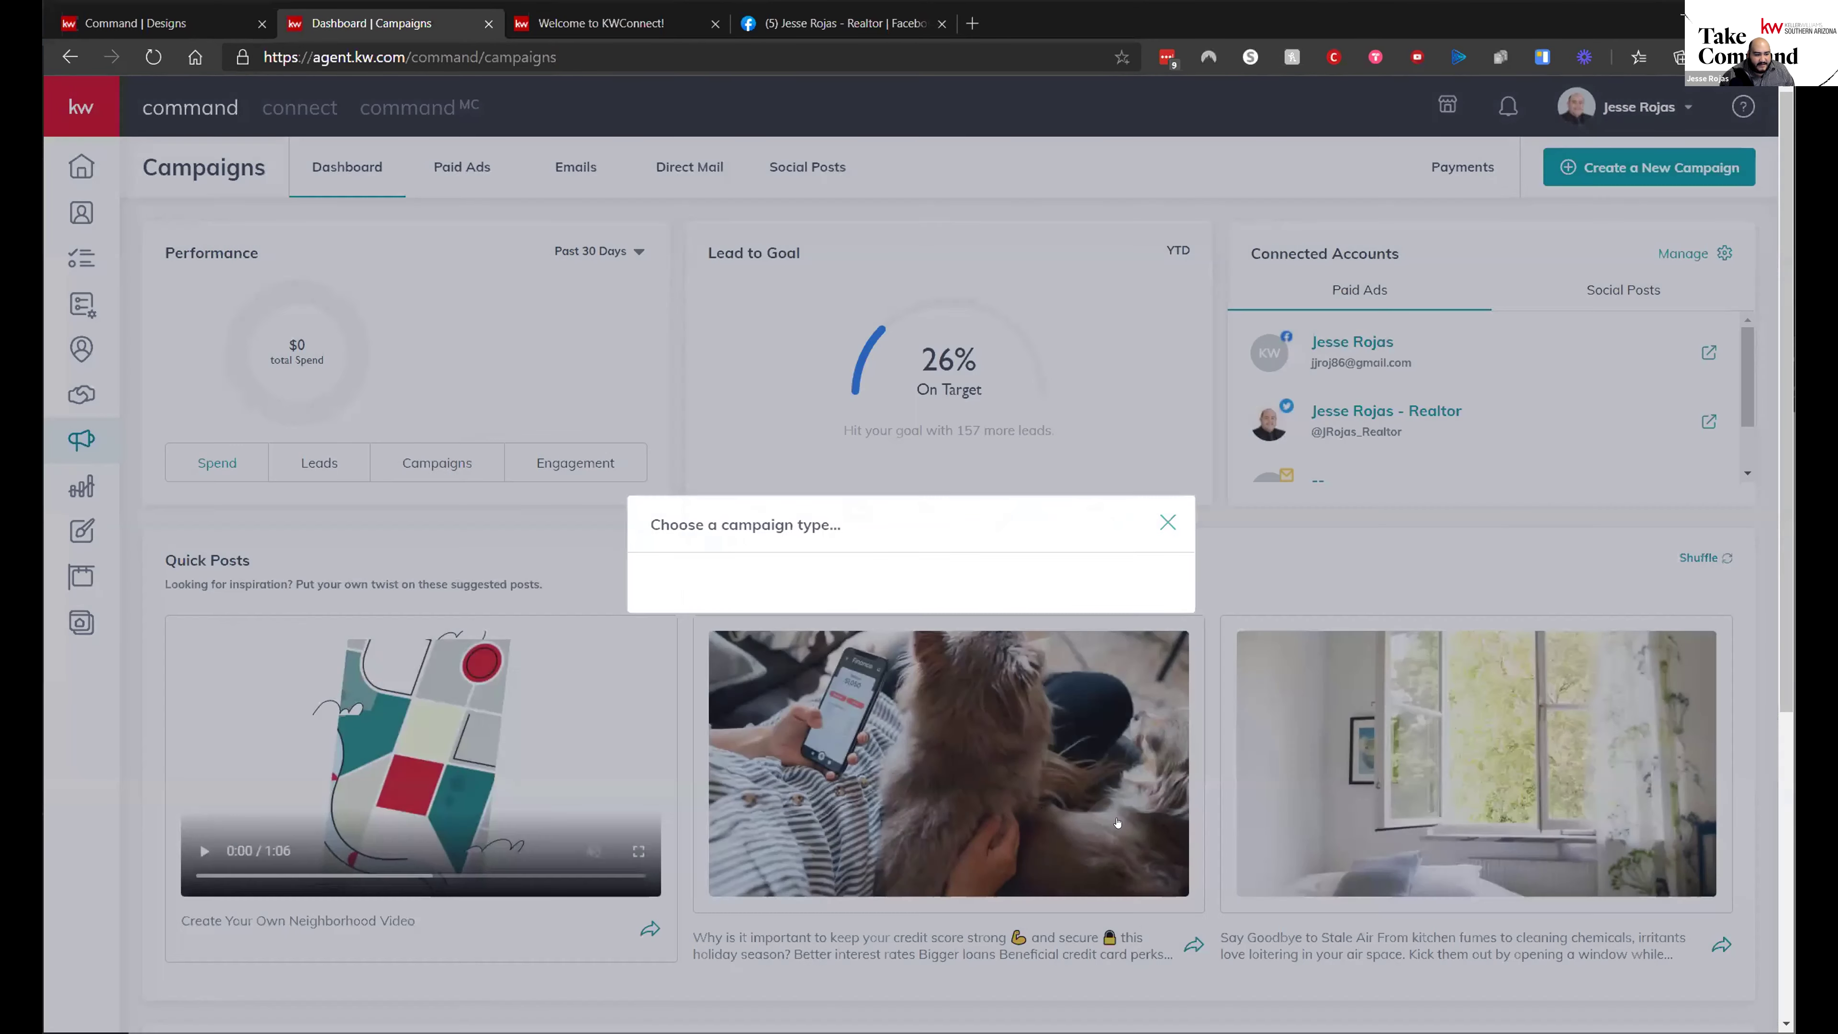
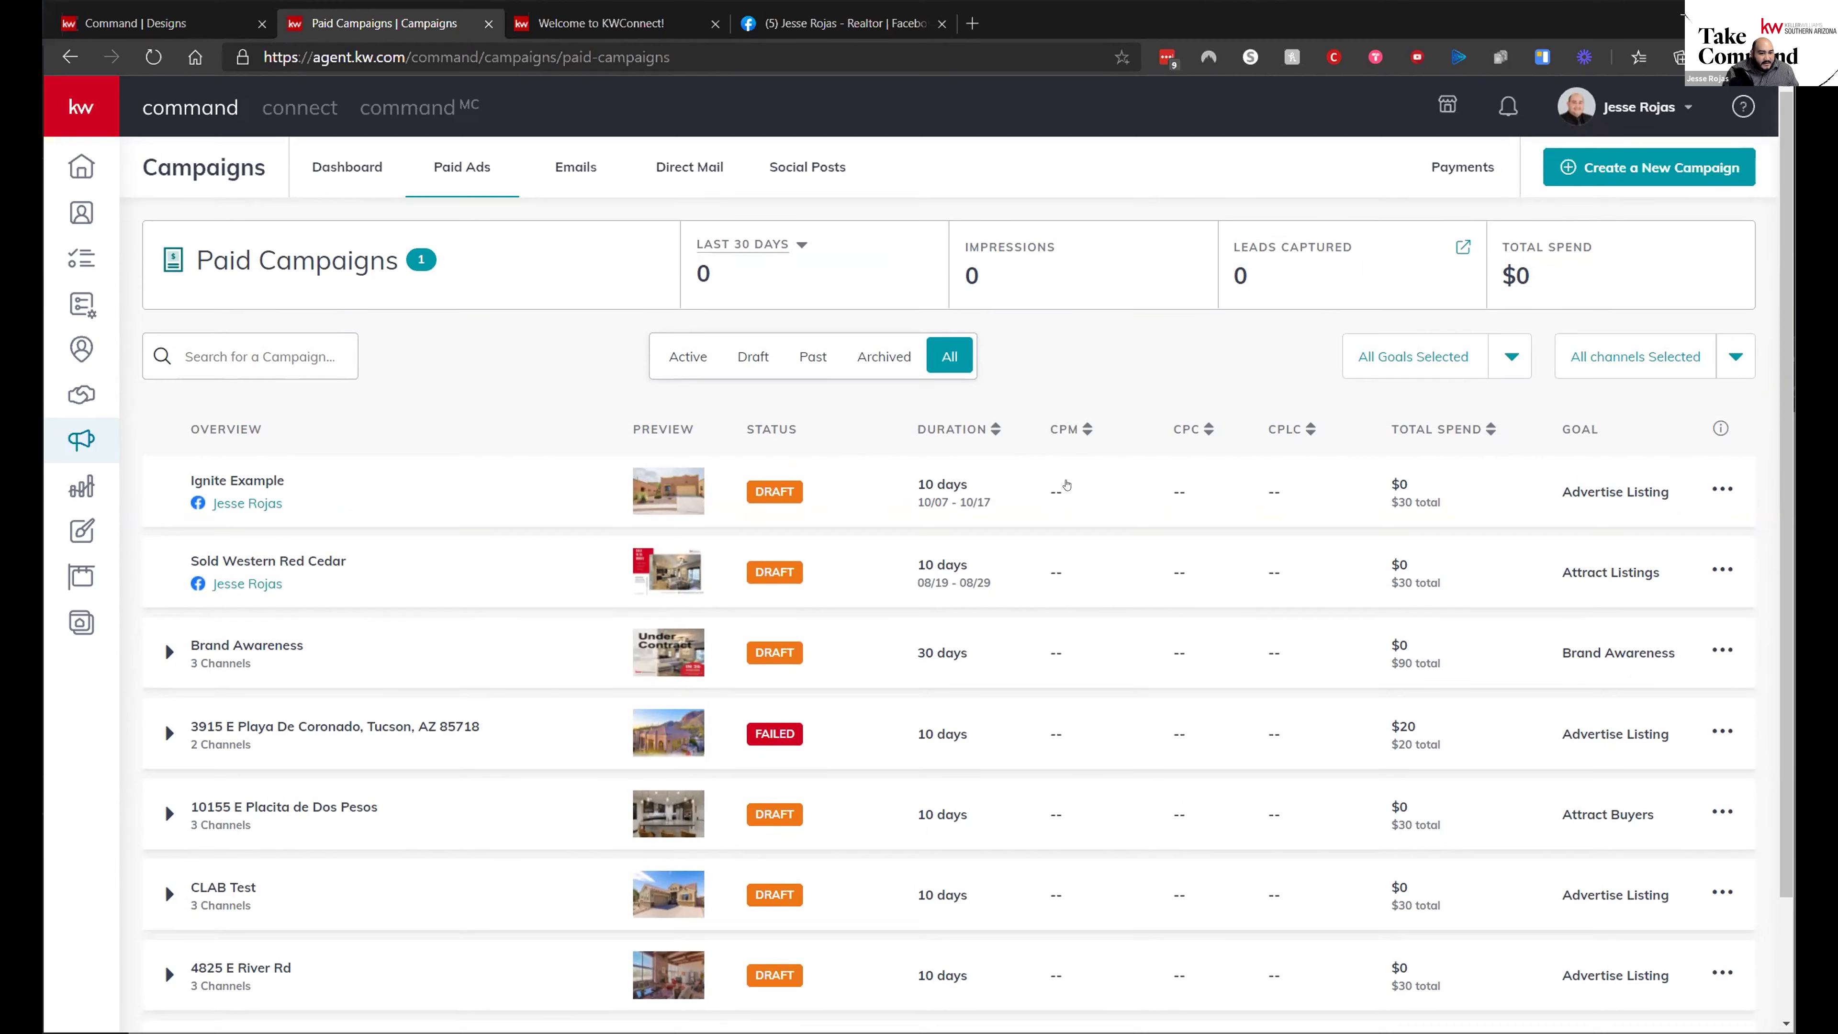
{"action": "left_click", "coordinate": [109, 112]}
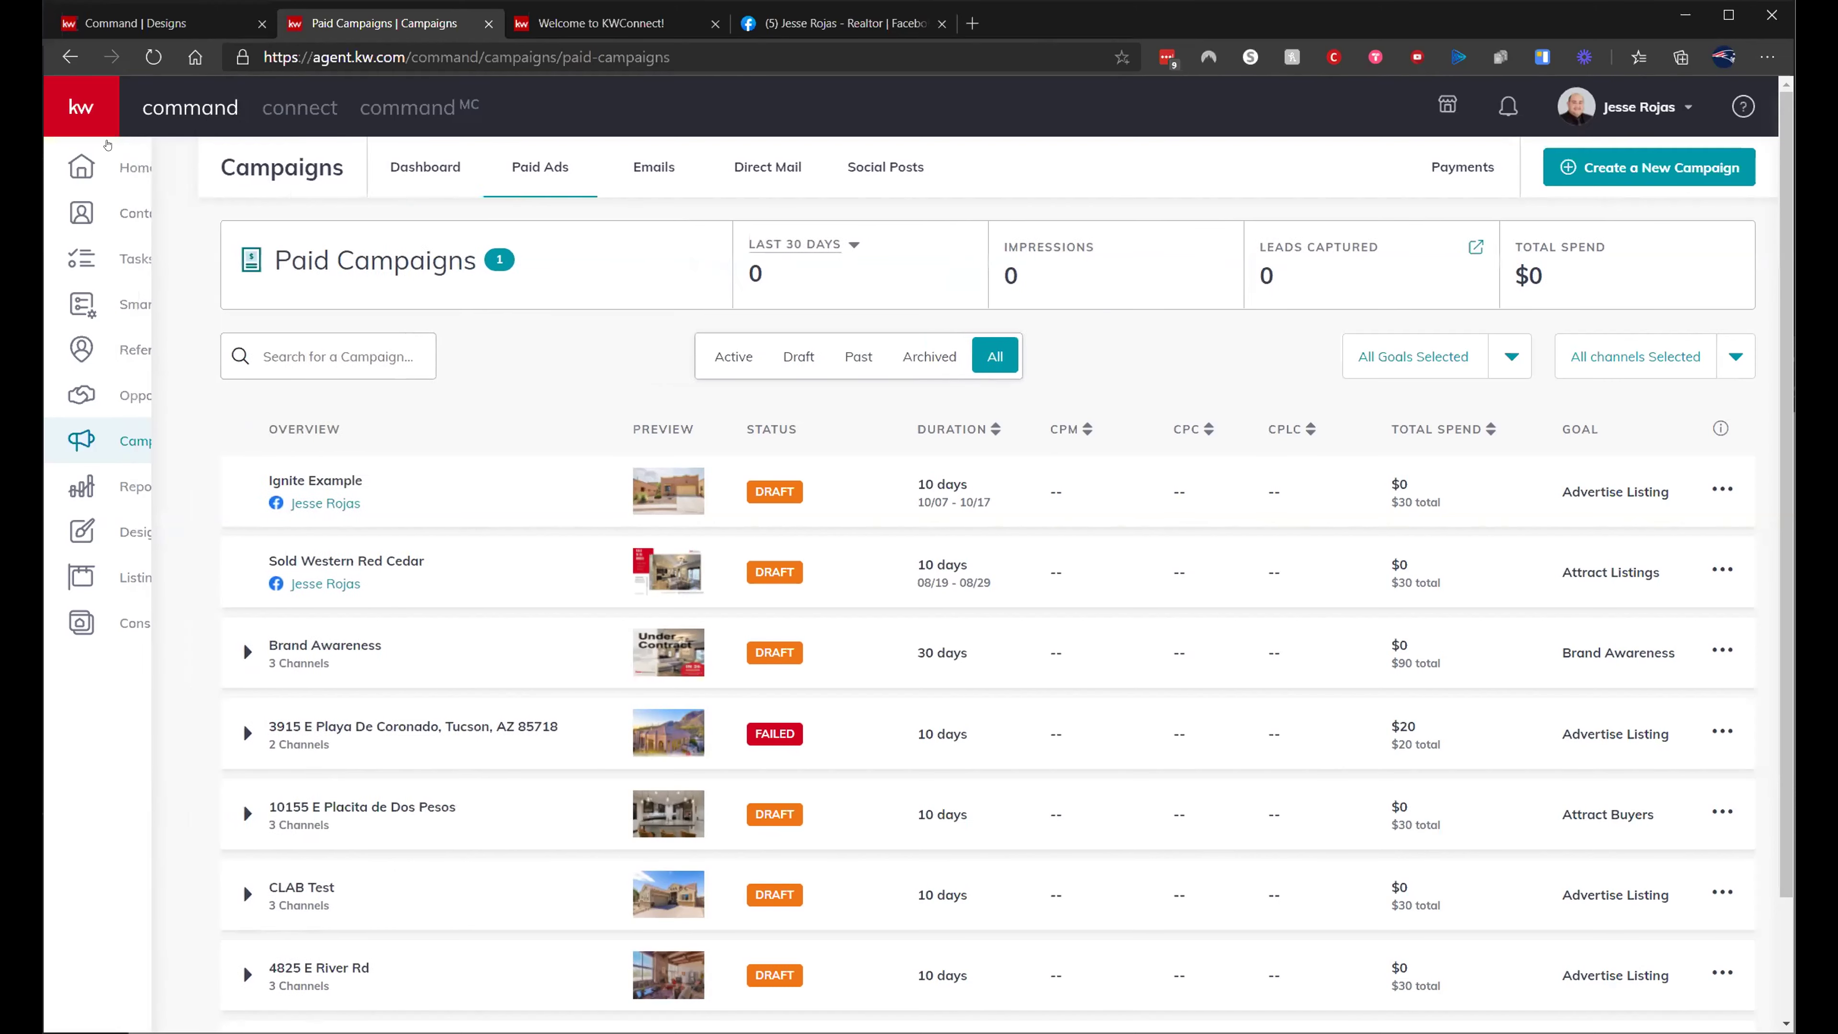
{"action": "left_click", "coordinate": [82, 110]}
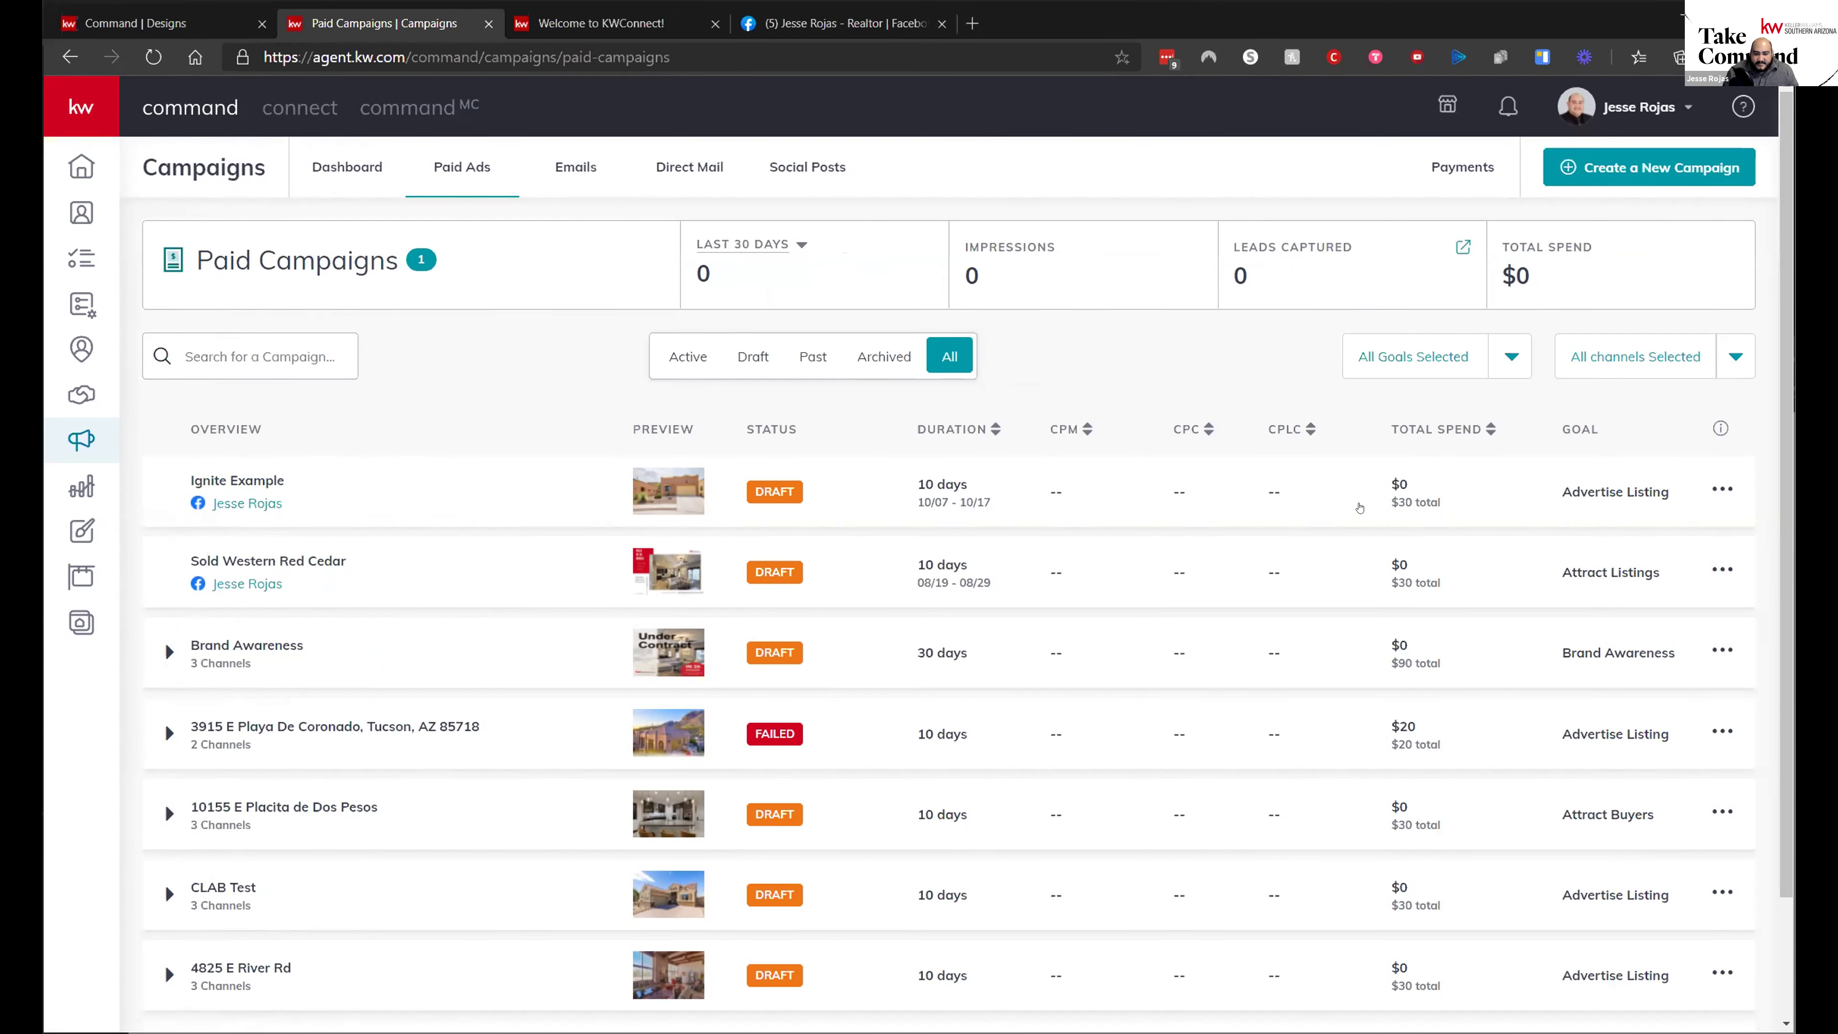